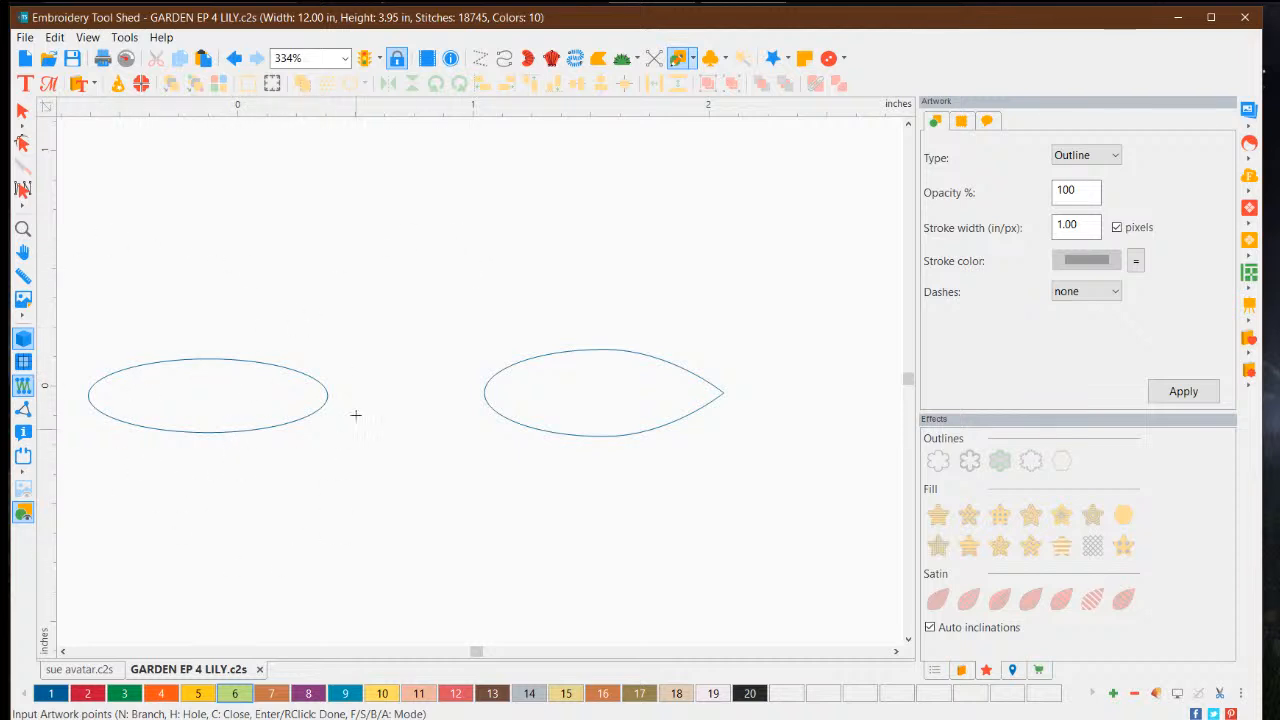
left_click(137, 270)
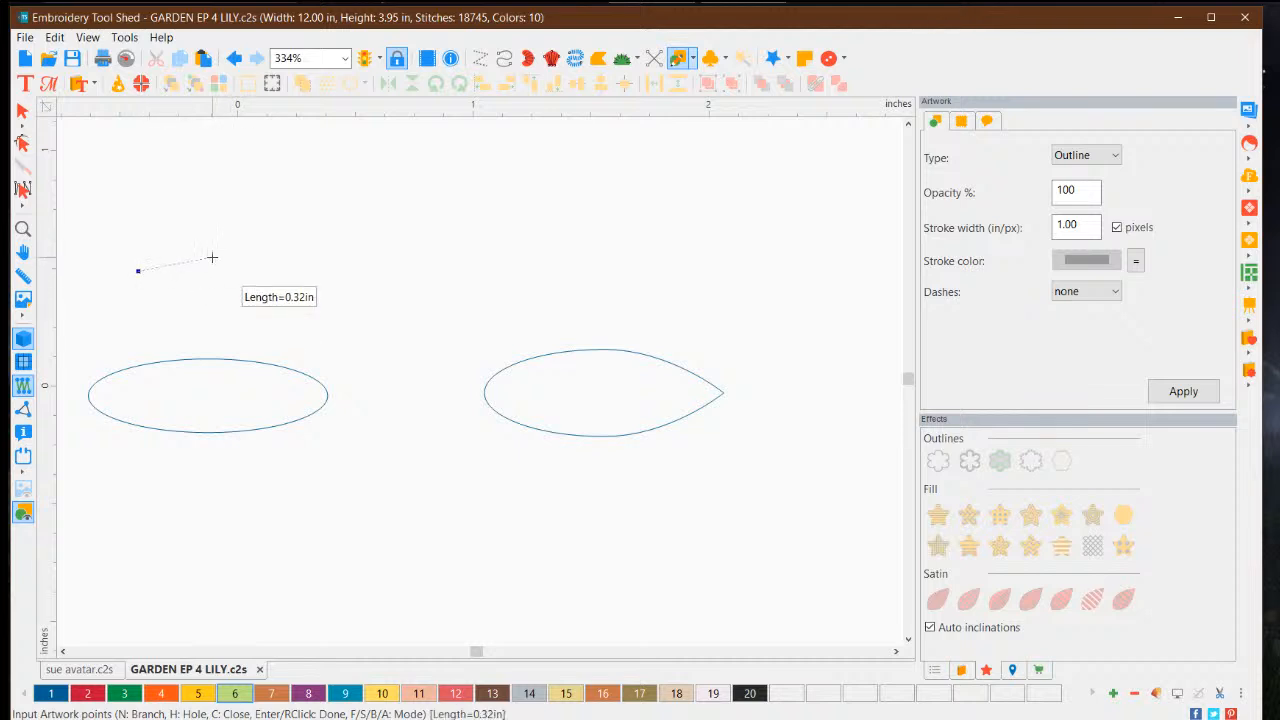
left_click(212, 258)
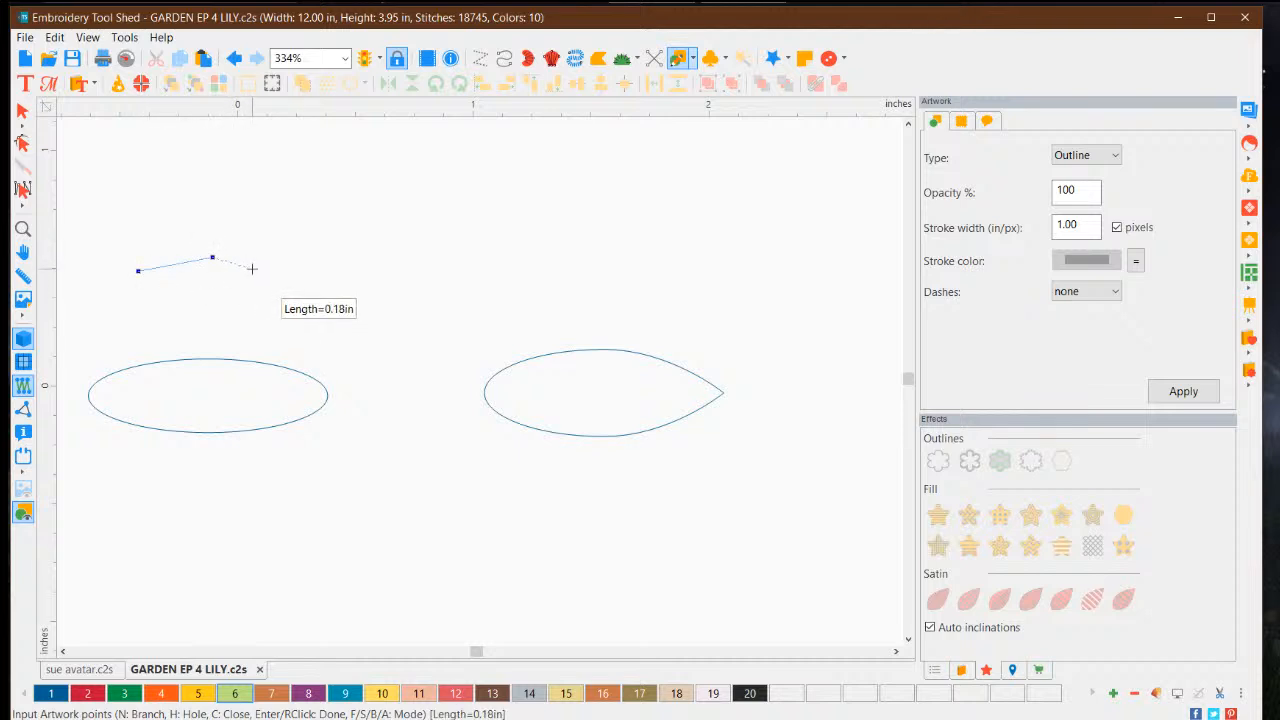
key("BackSpace")
key("BackSpace")
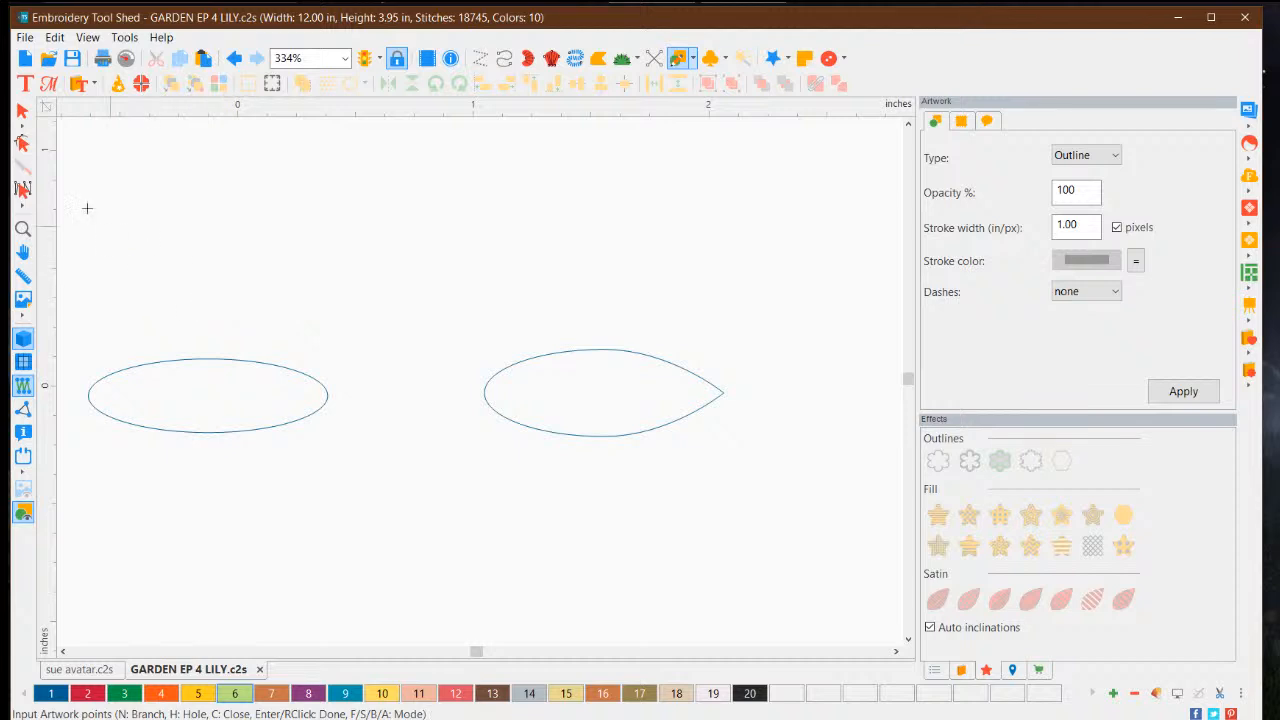
left_click(22, 111)
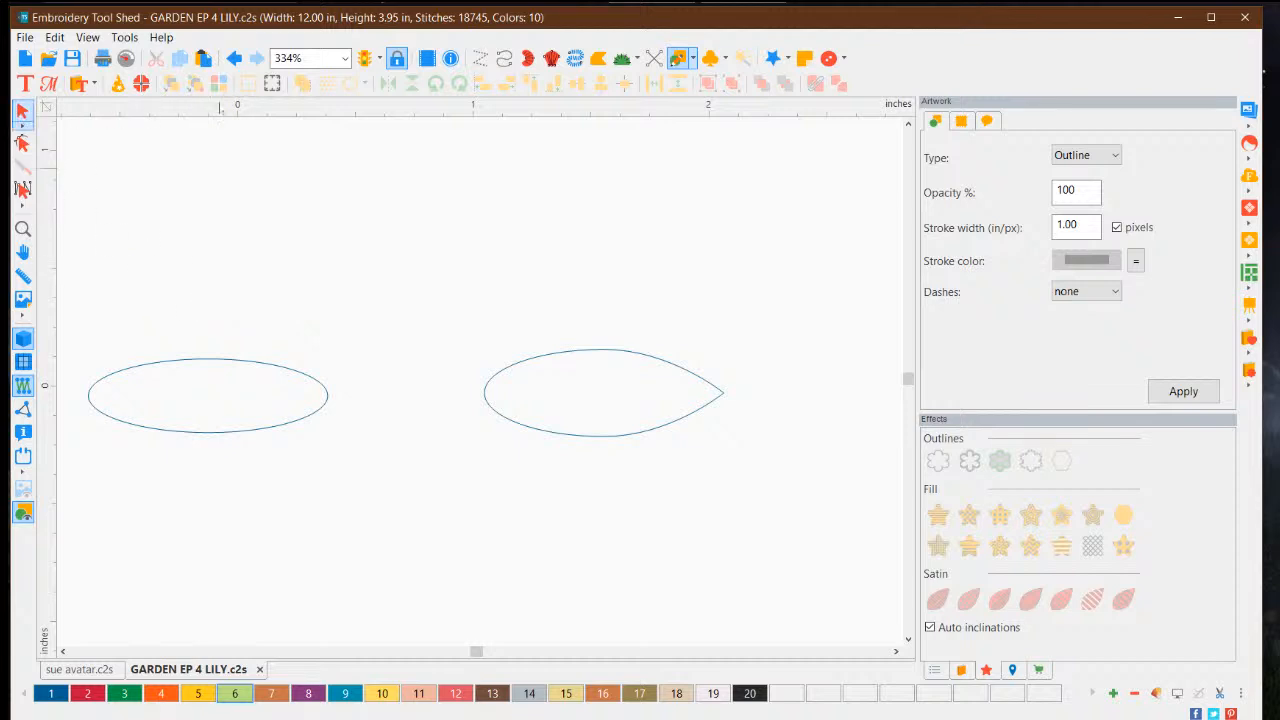
Step: Draw an ellipse artwork outline about 0.9 in wide and 0.3 in high just above the existing ellipse
left_click(693, 60)
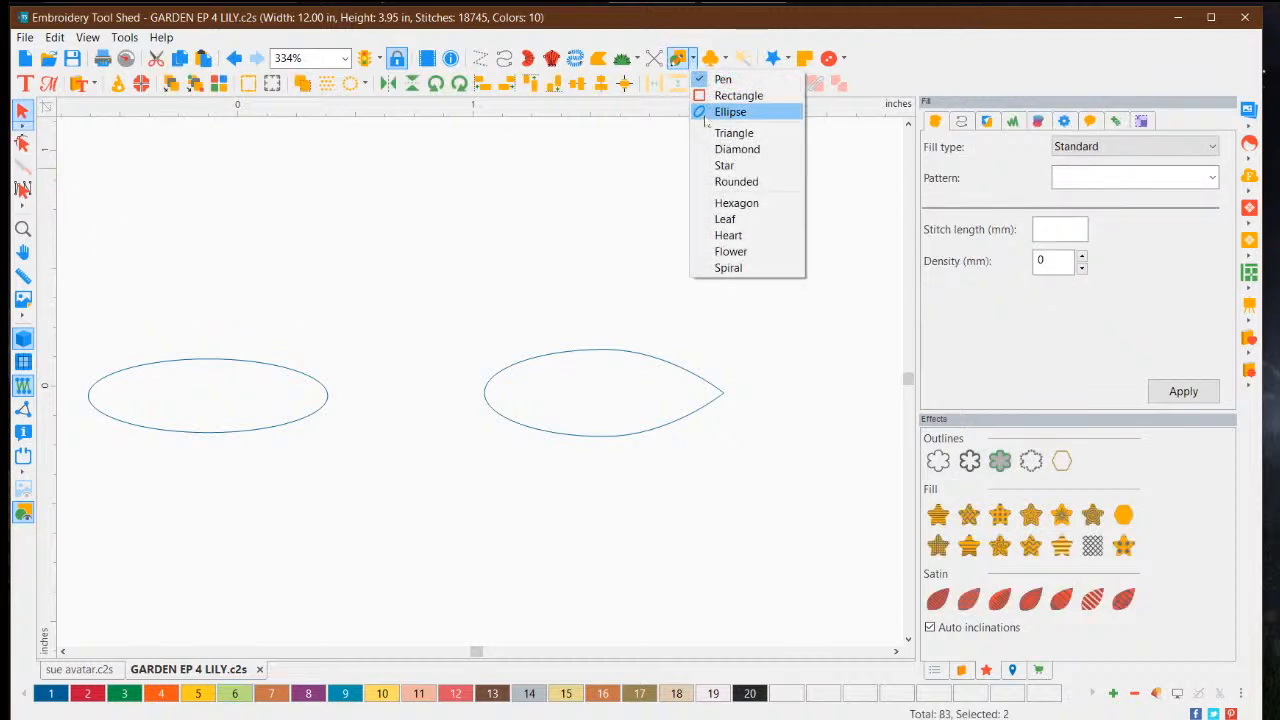
left_click(706, 112)
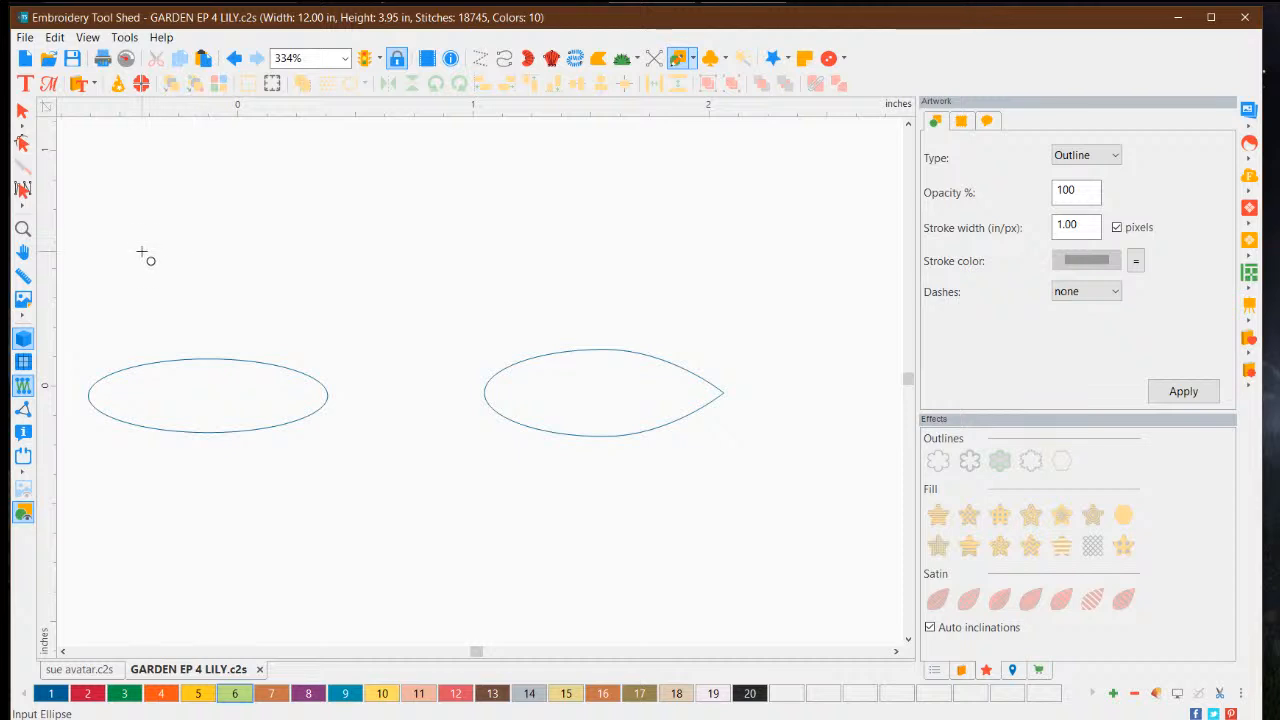
left_click_drag(117, 259, 329, 324)
left_click(22, 110)
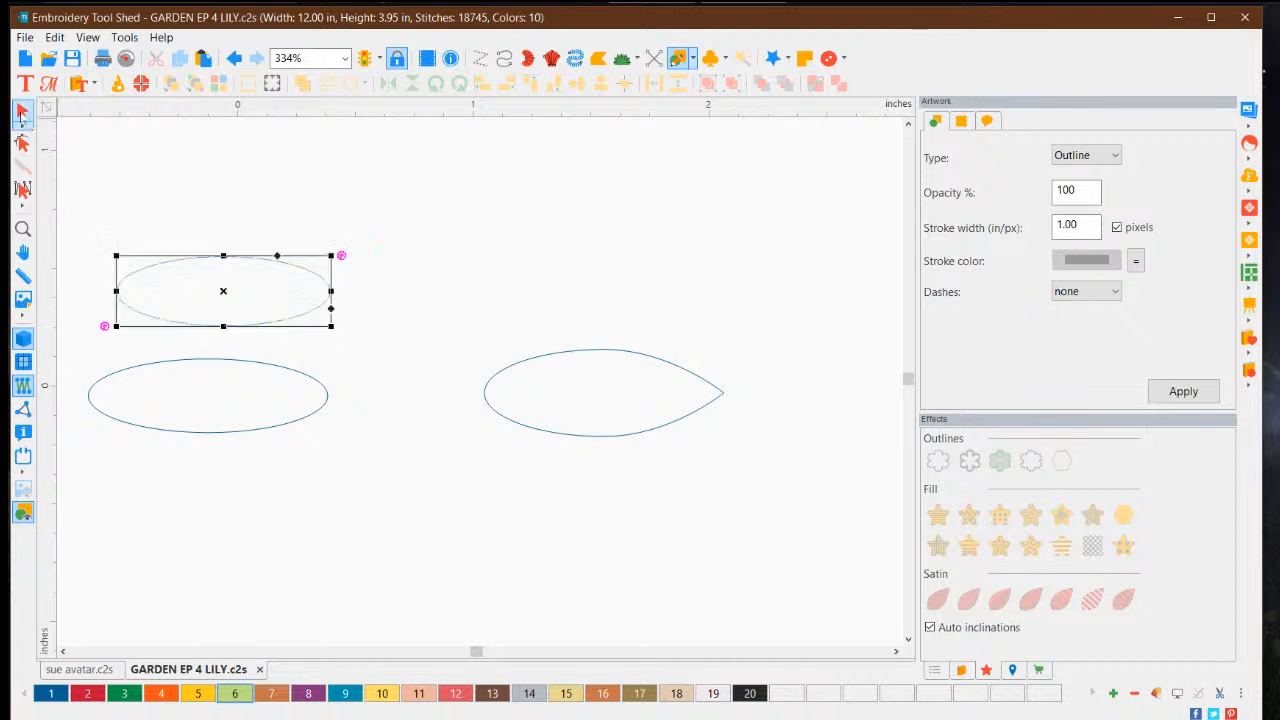
Step: Assign purple thread colour 8 to the new ellipse and show it in the sequence list
left_click(307, 692)
left_click(417, 271)
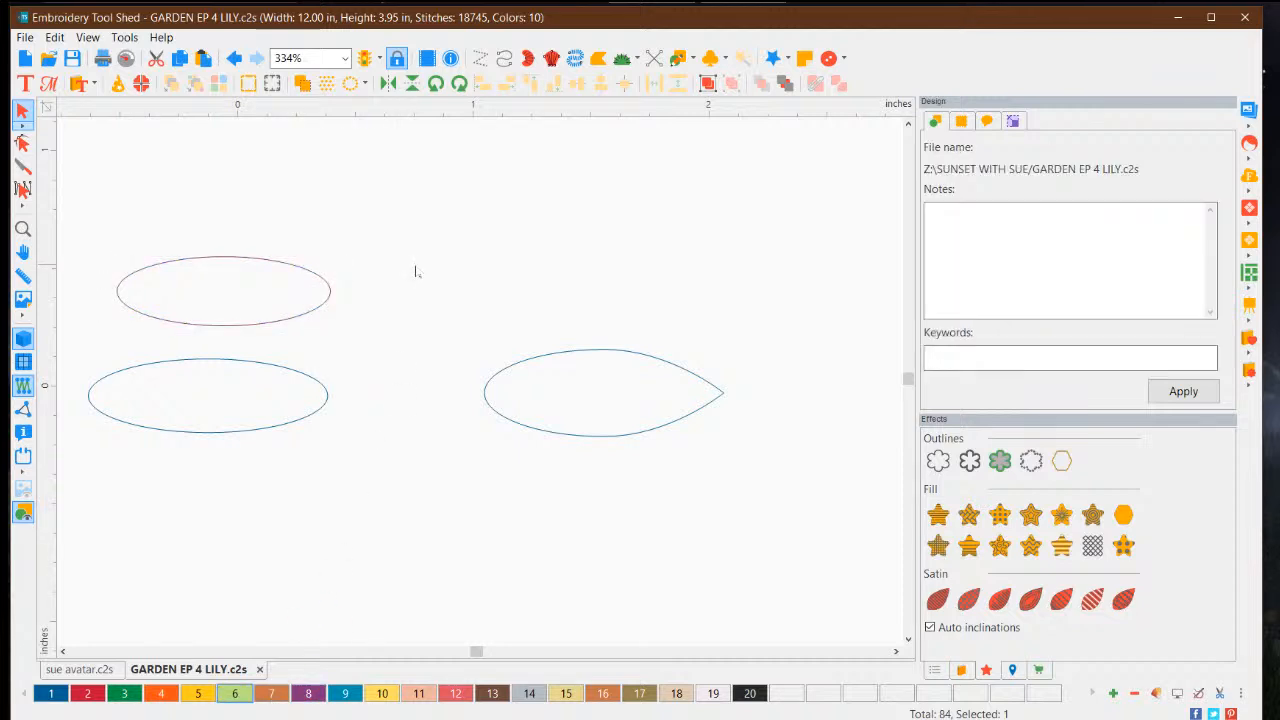
left_click(334, 297)
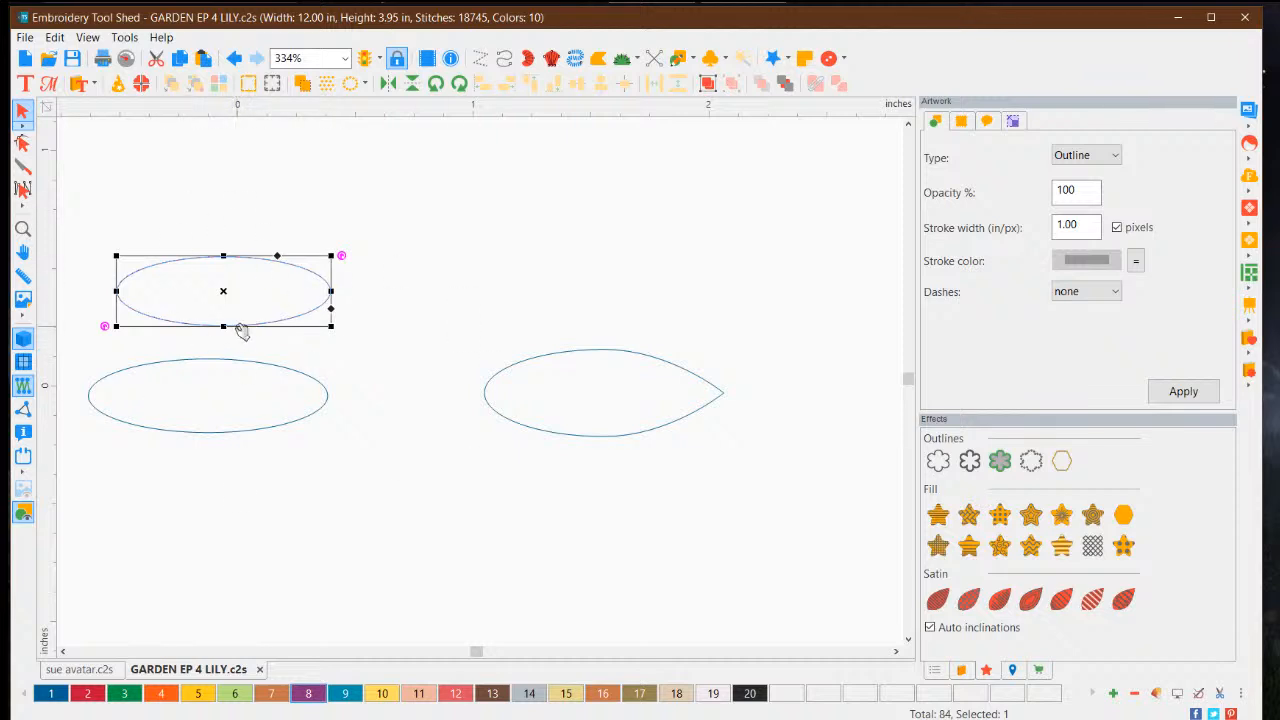
left_click(936, 669)
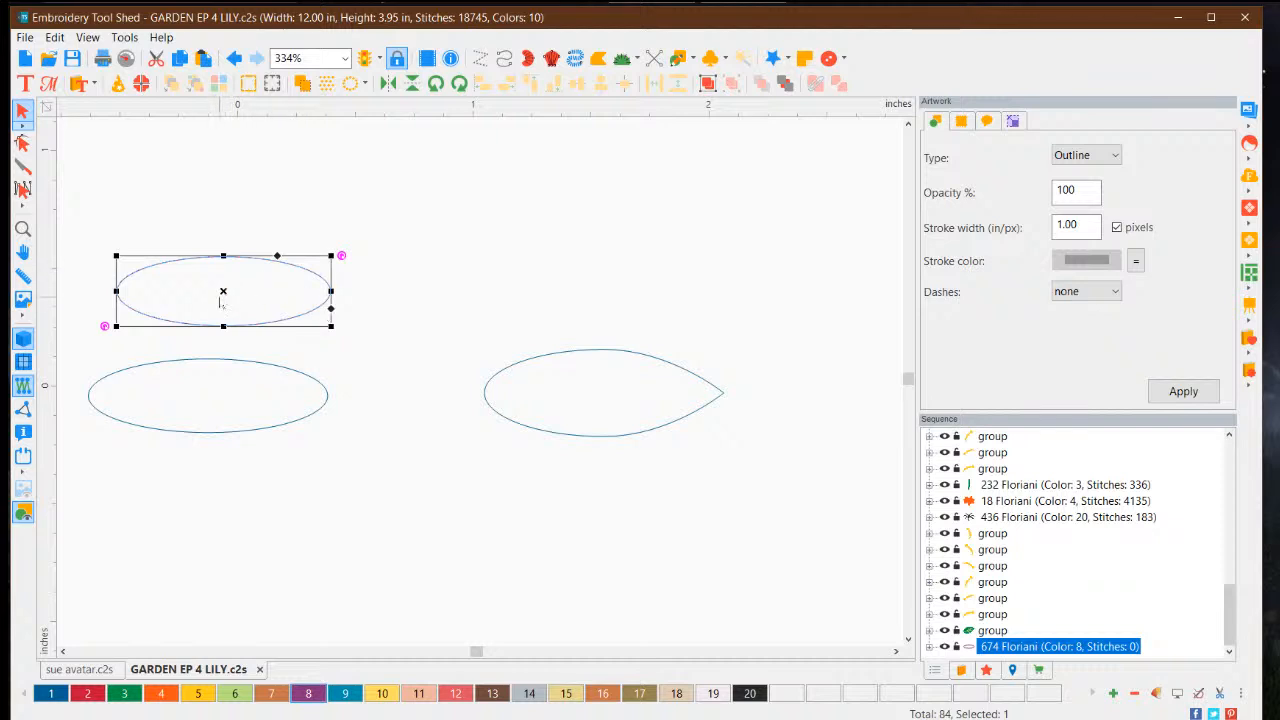
Step: Move the purple ellipse above the single petal and convert its right node to Line to form a pointed tip
left_click_drag(224, 292, 600, 289)
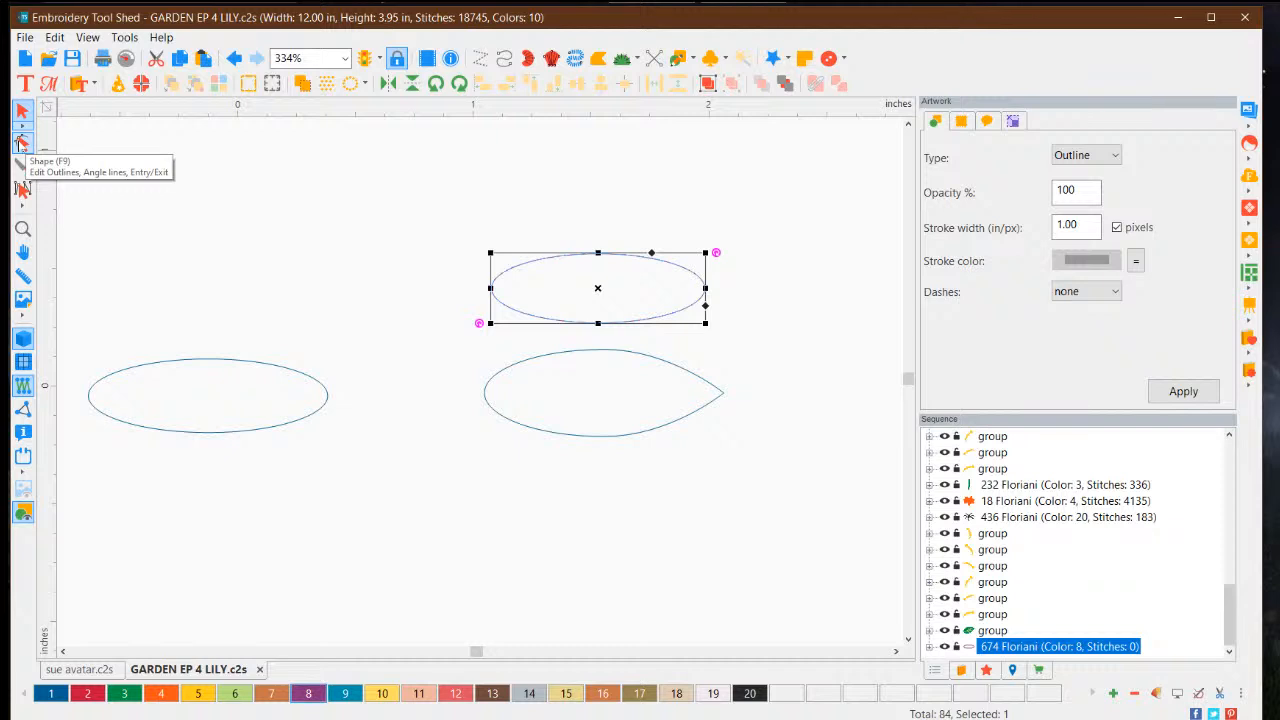
left_click(22, 143)
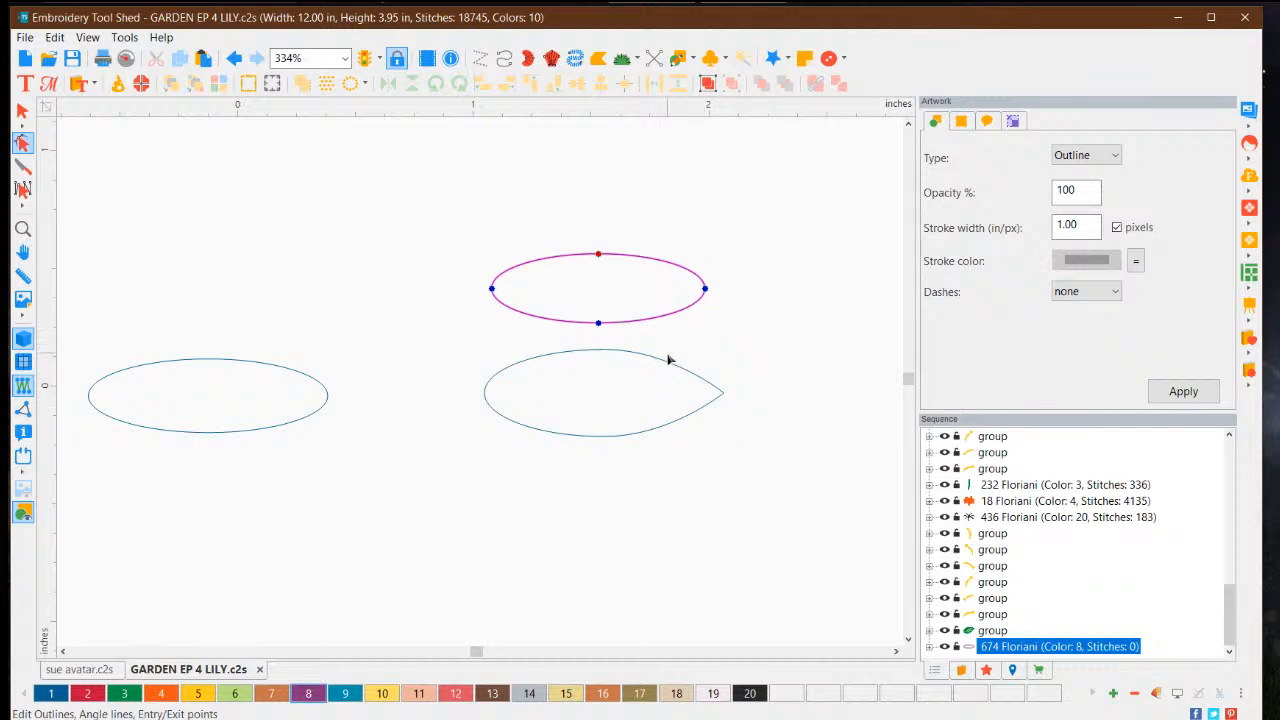
right_click(705, 290)
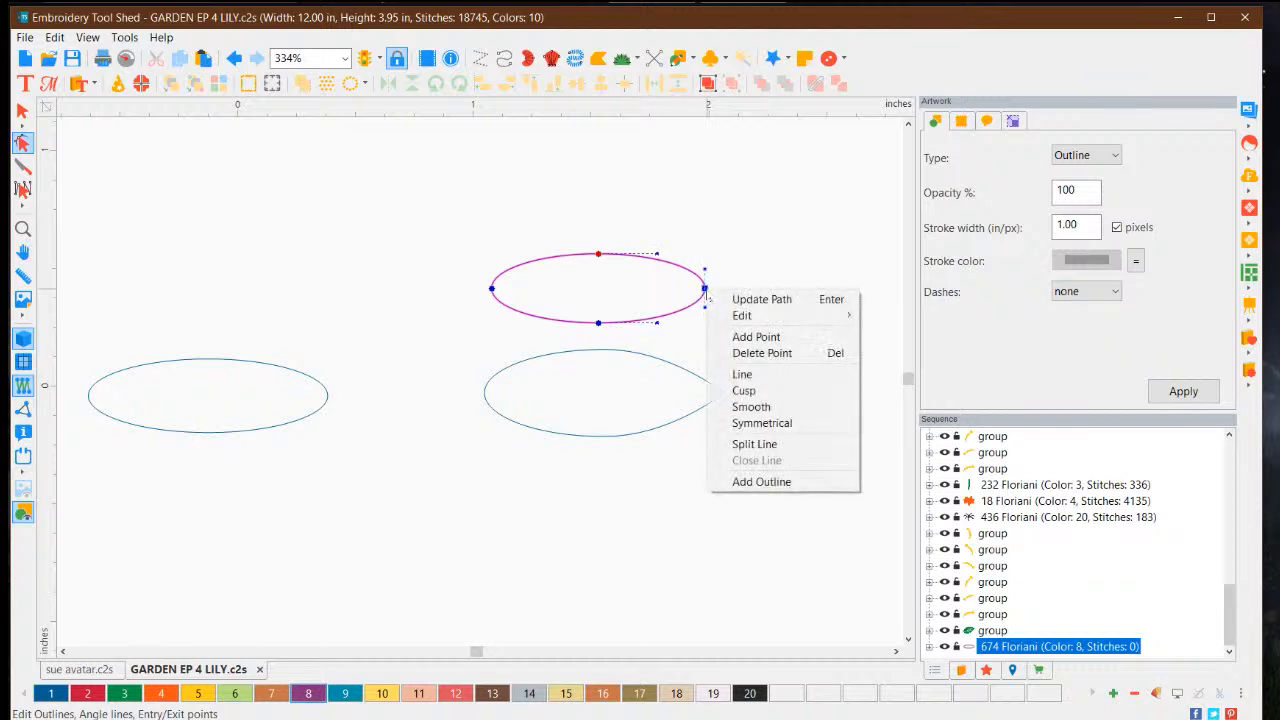
left_click(742, 374)
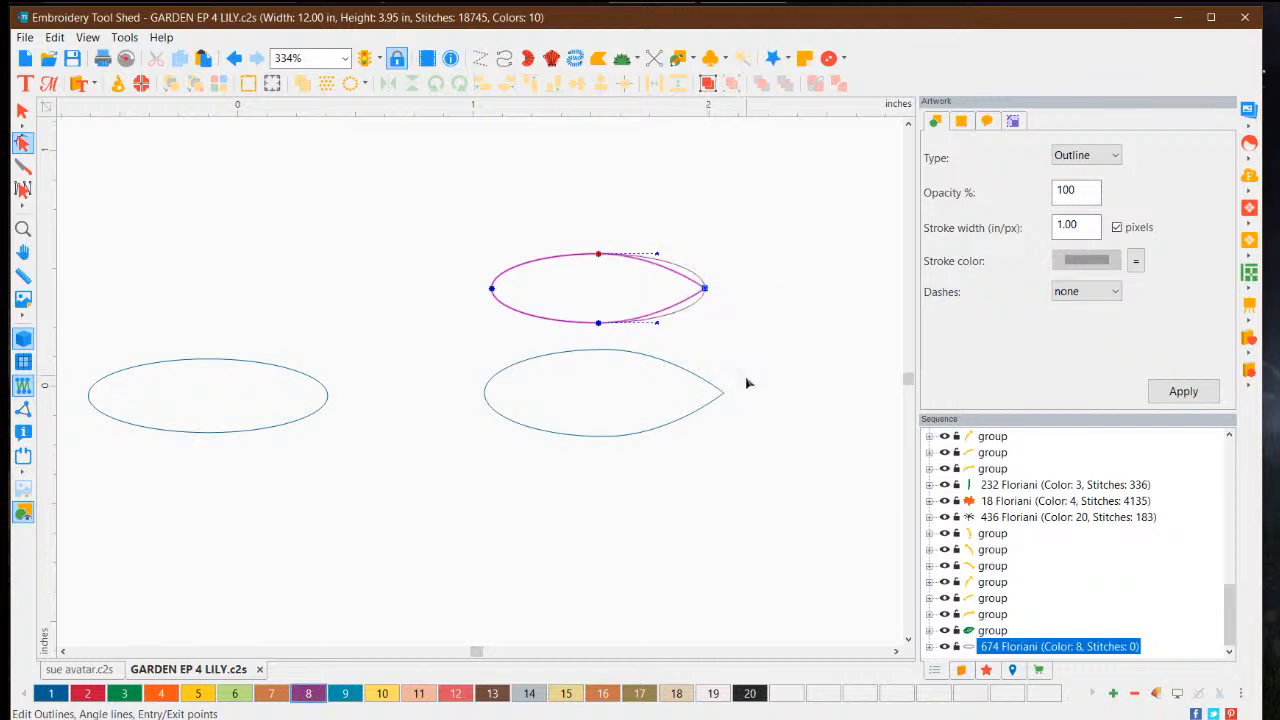
left_click(1163, 397)
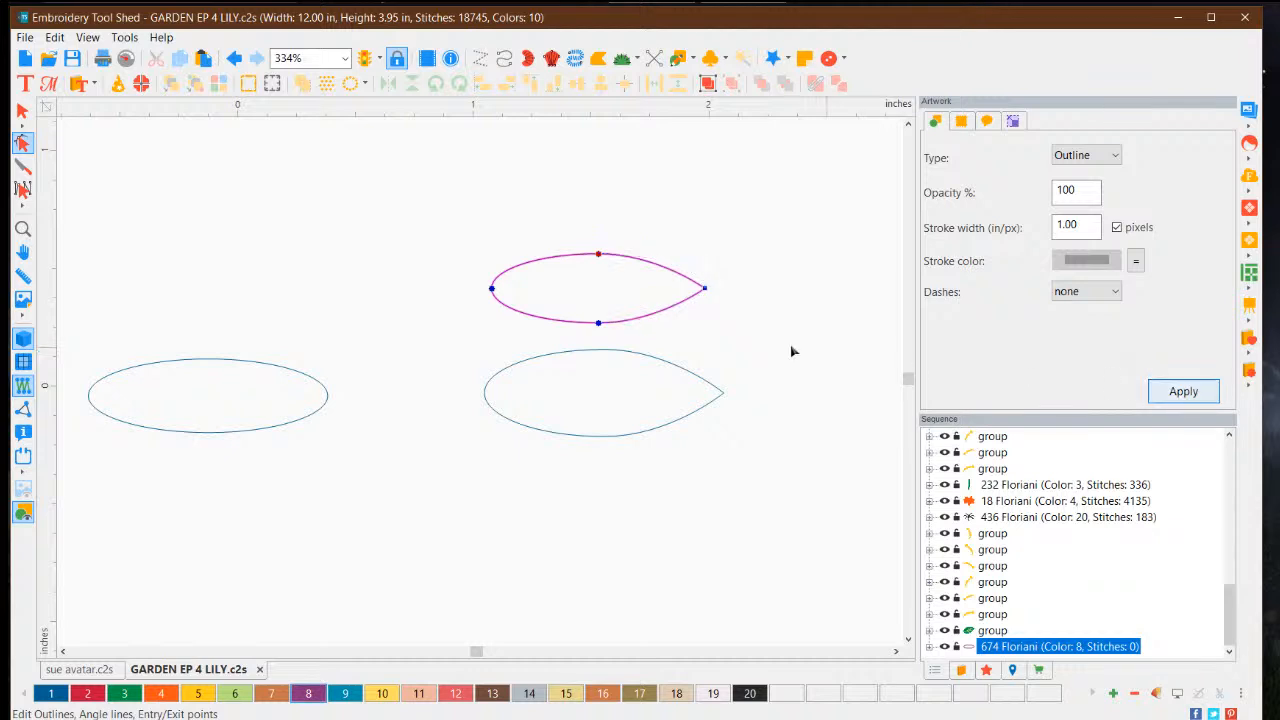
left_click(22, 110)
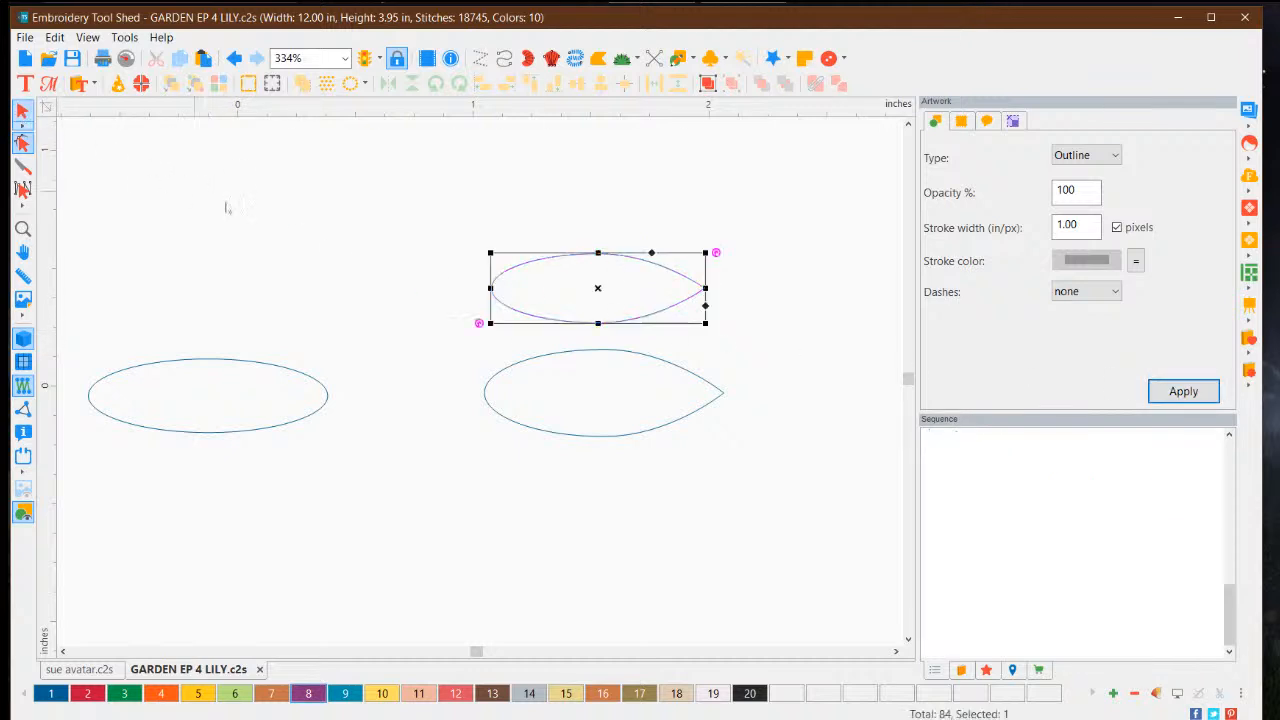
left_click(644, 293)
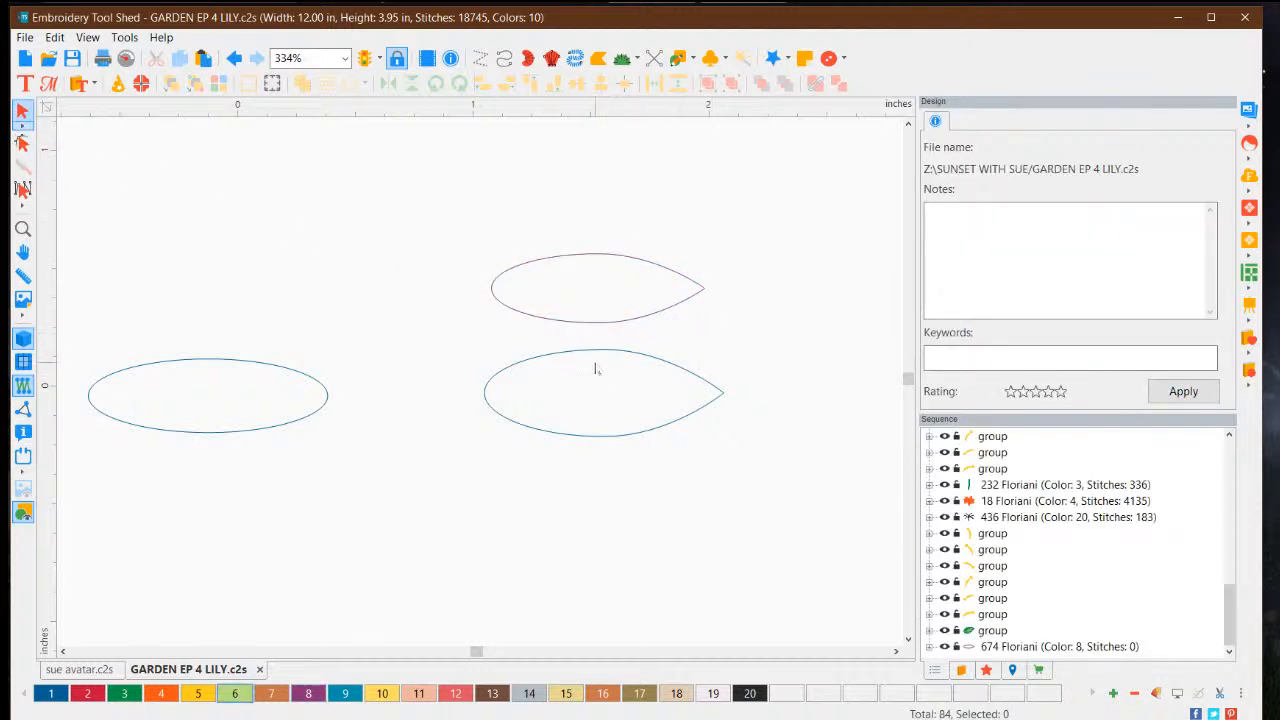
Step: Resize the purple petal to about 0.96 in long and 0.27 in high, keeping its pointed tip in place
left_click(597, 254)
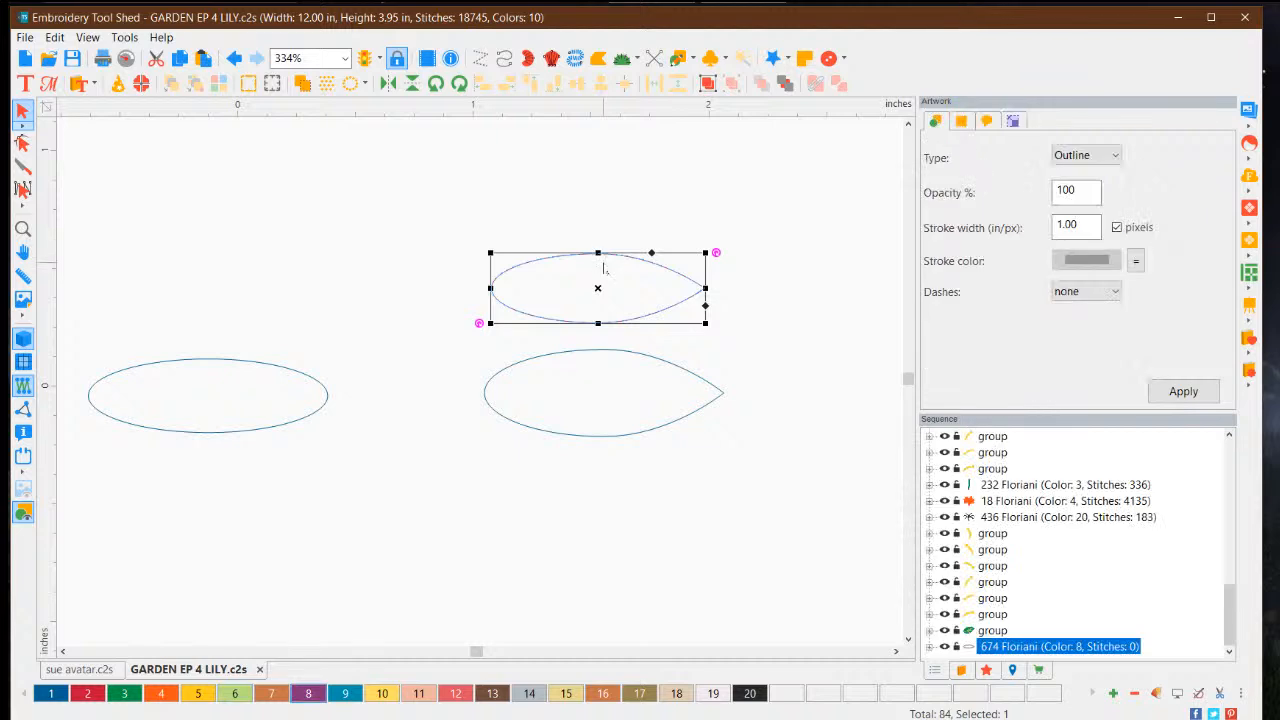
mouse_move(600, 251)
left_mouse_down()
mouse_move(602, 196)
mouse_move(601, 260)
left_mouse_up()
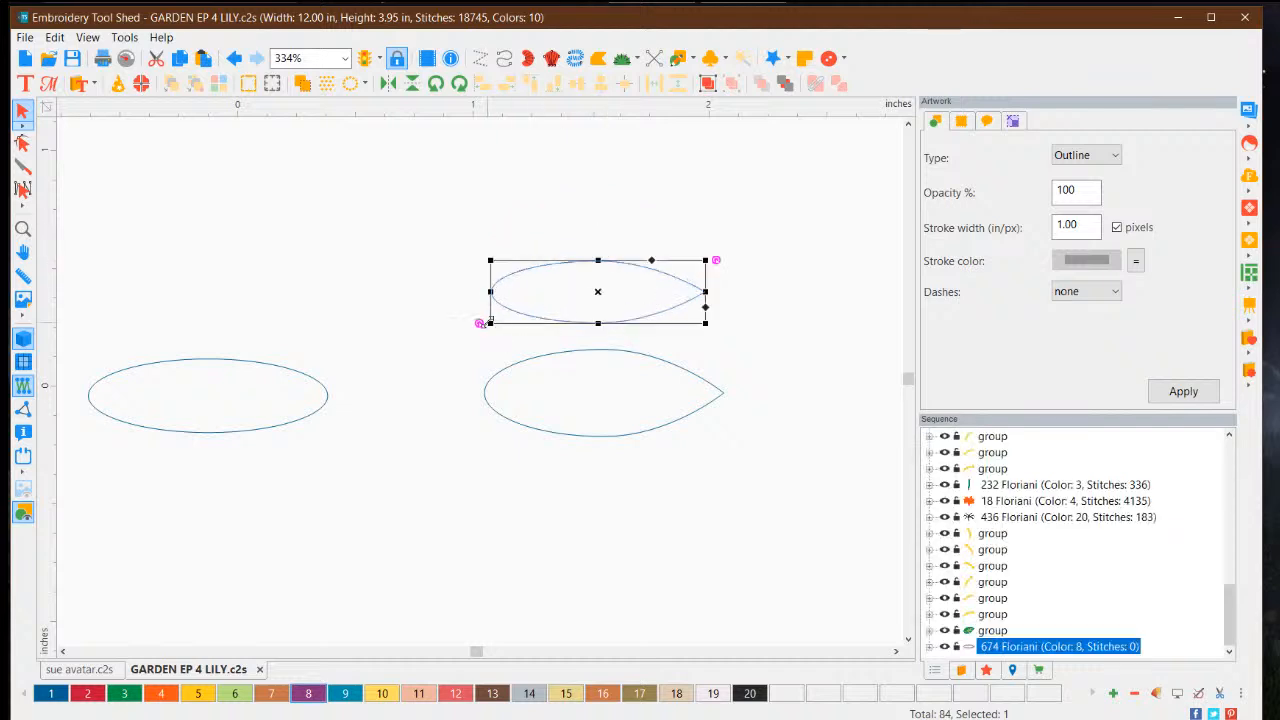
left_click_drag(490, 291, 339, 291)
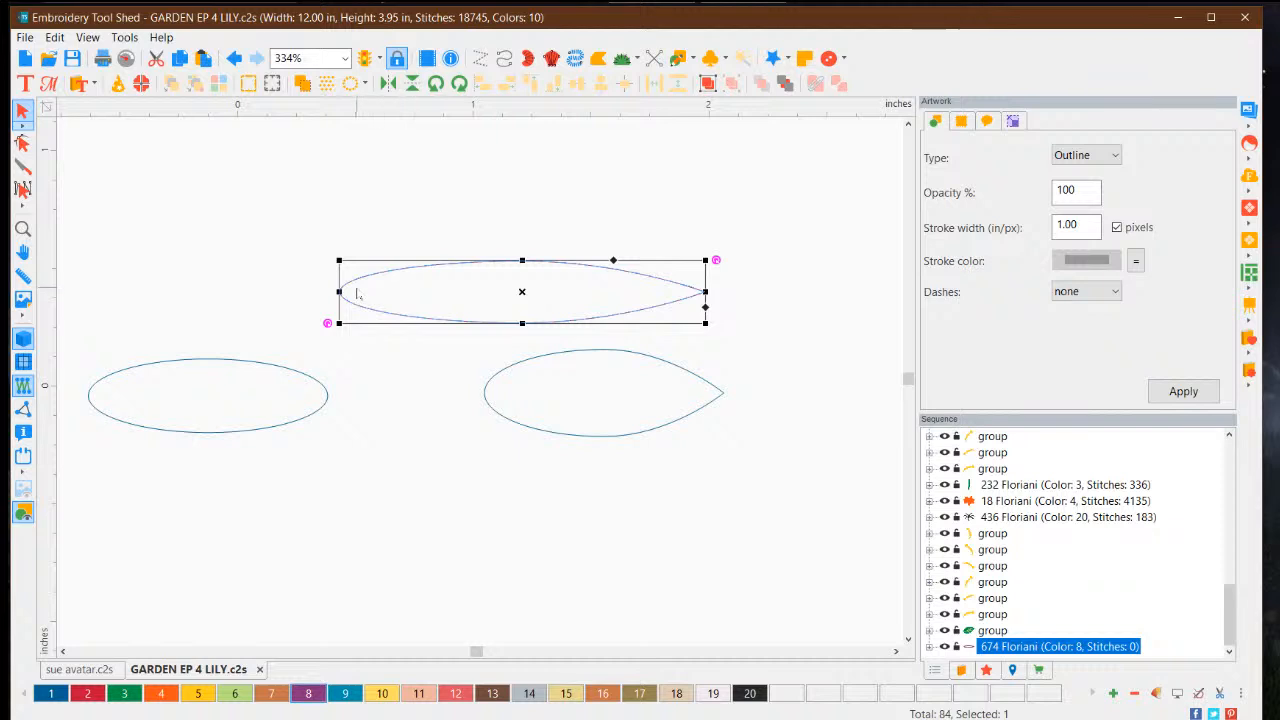
left_click_drag(340, 291, 481, 293)
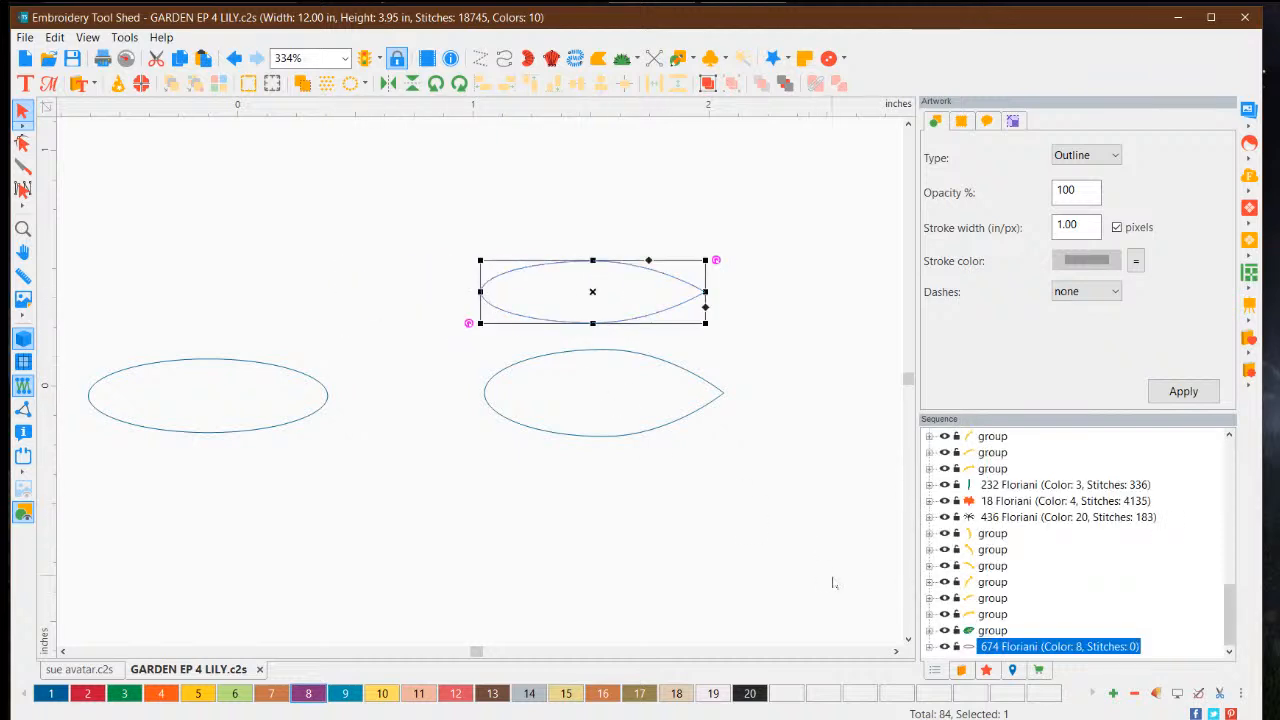
Step: Copy the left petal of the overlapping petal pair and paste a duplicate of it
left_click(896, 652)
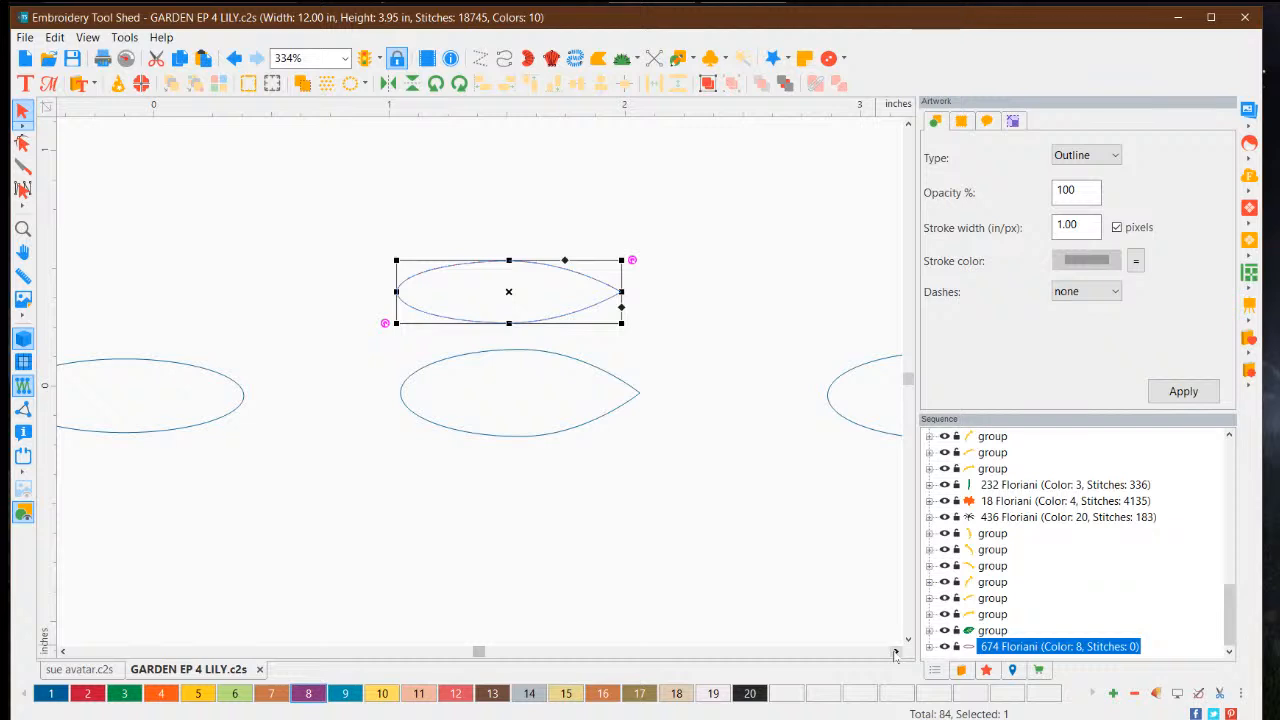
left_click(896, 652)
left_click(896, 652)
left_click(896, 652)
left_click(896, 652)
left_click(896, 652)
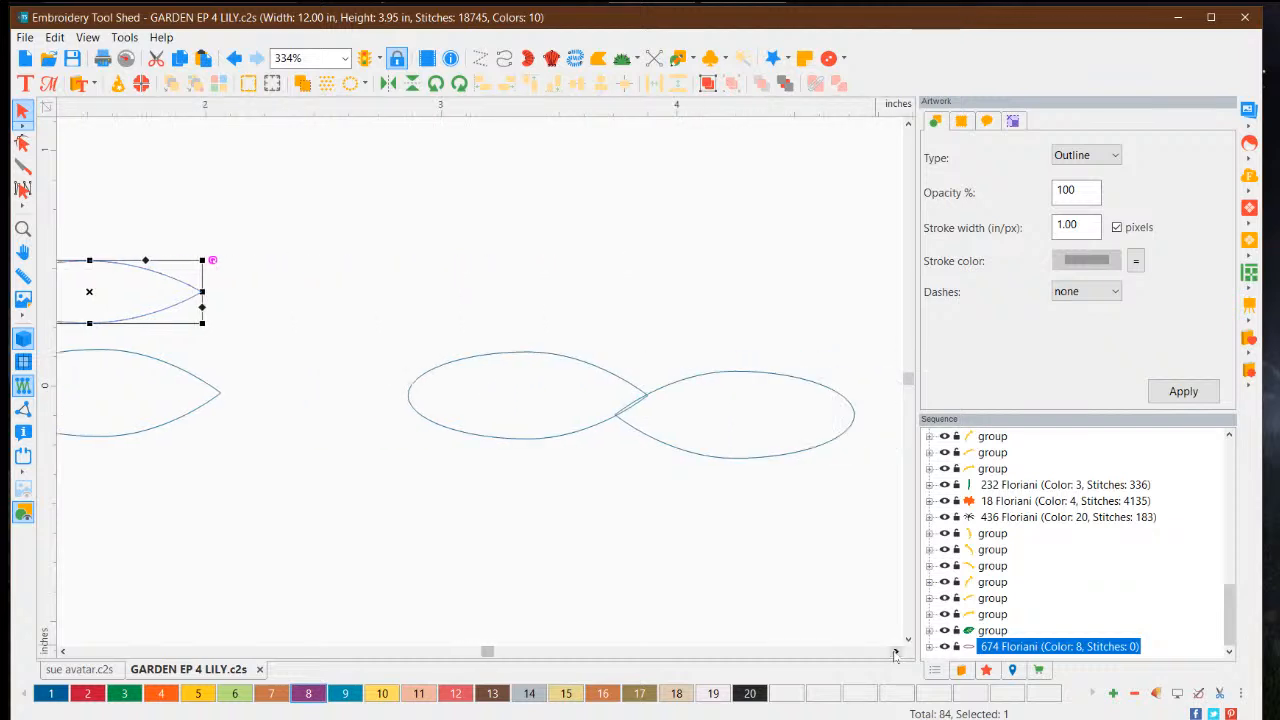
left_click(896, 652)
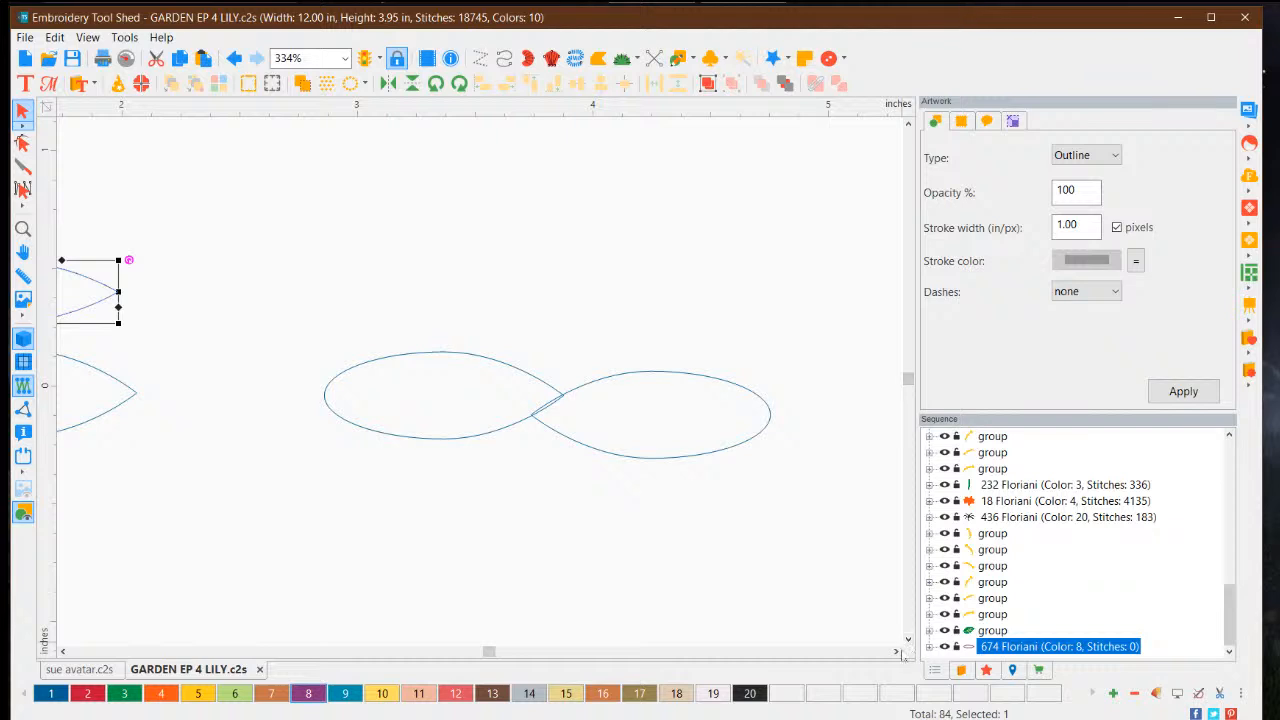
left_click(896, 652)
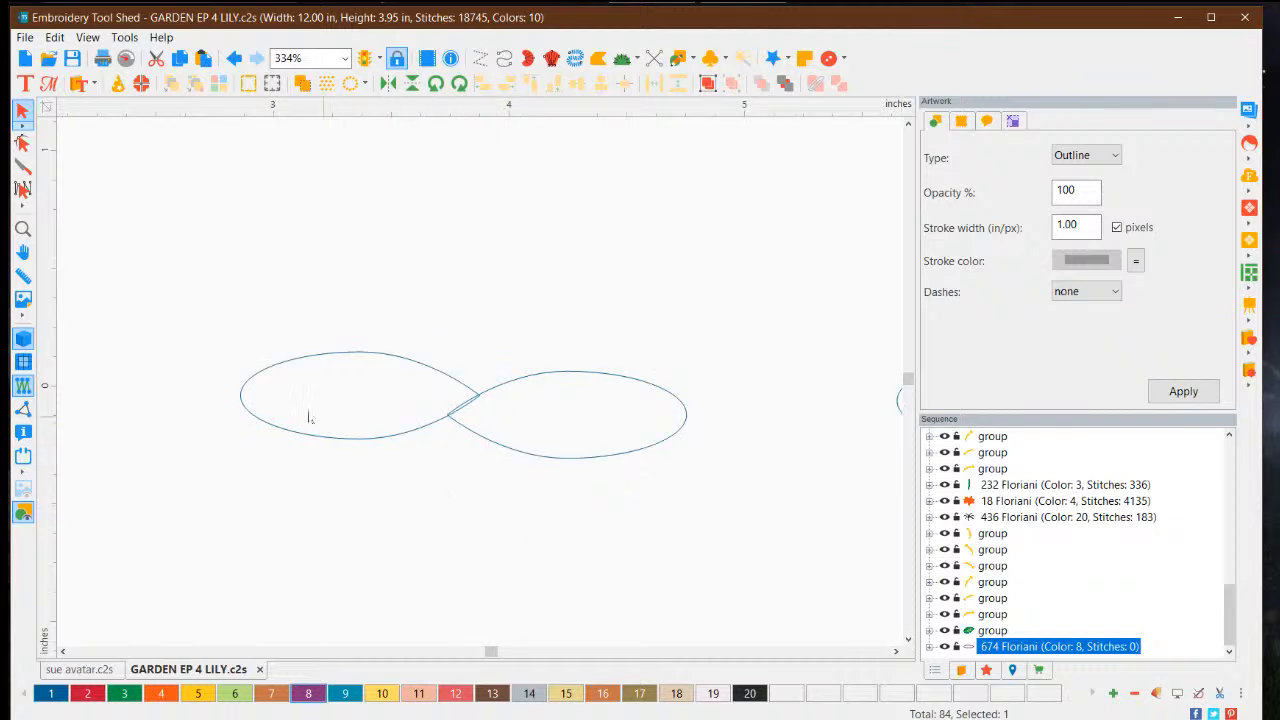
scroll(190, 411, "down", 3)
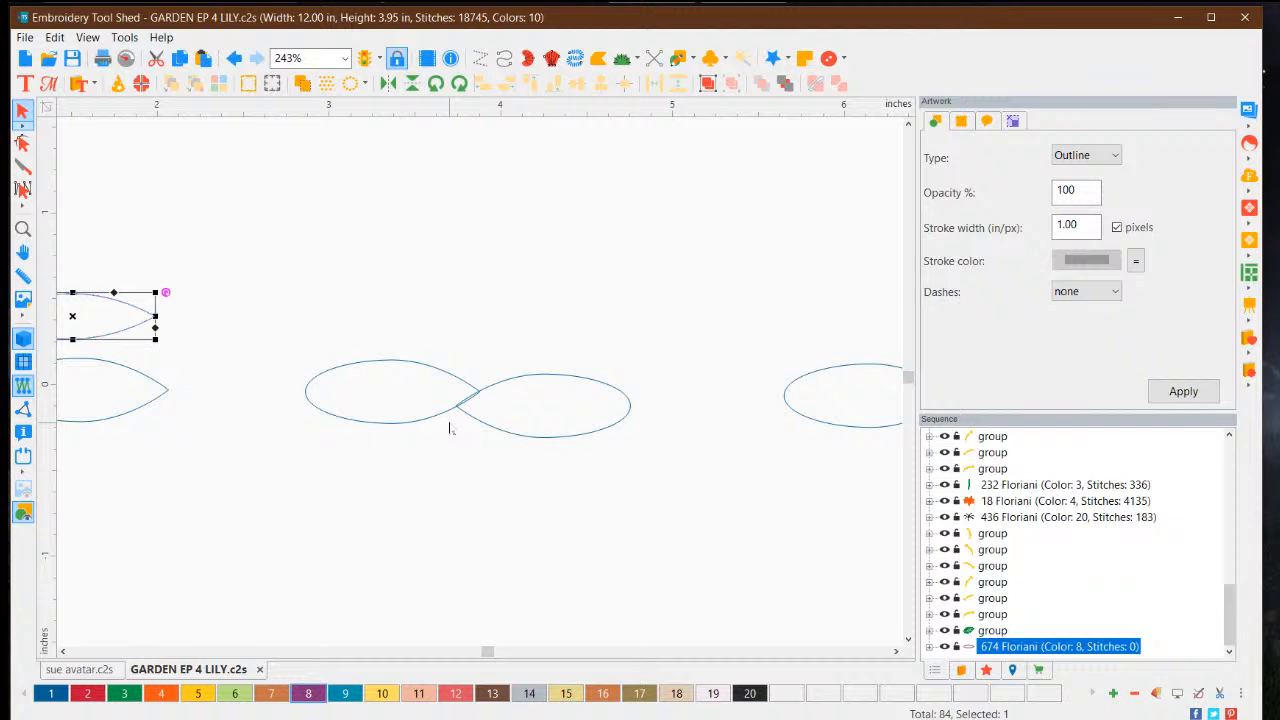
left_click(390, 471)
left_click(396, 366)
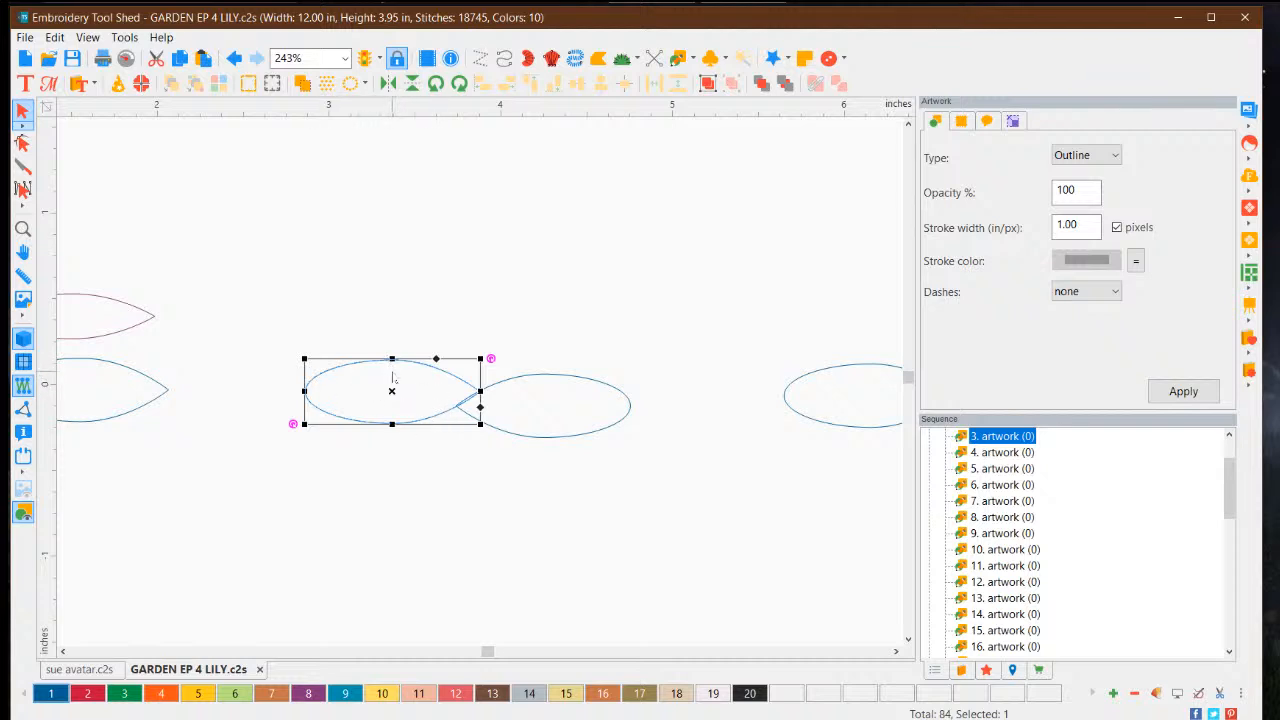
right_click(392, 371)
left_click(450, 420)
right_click(424, 390)
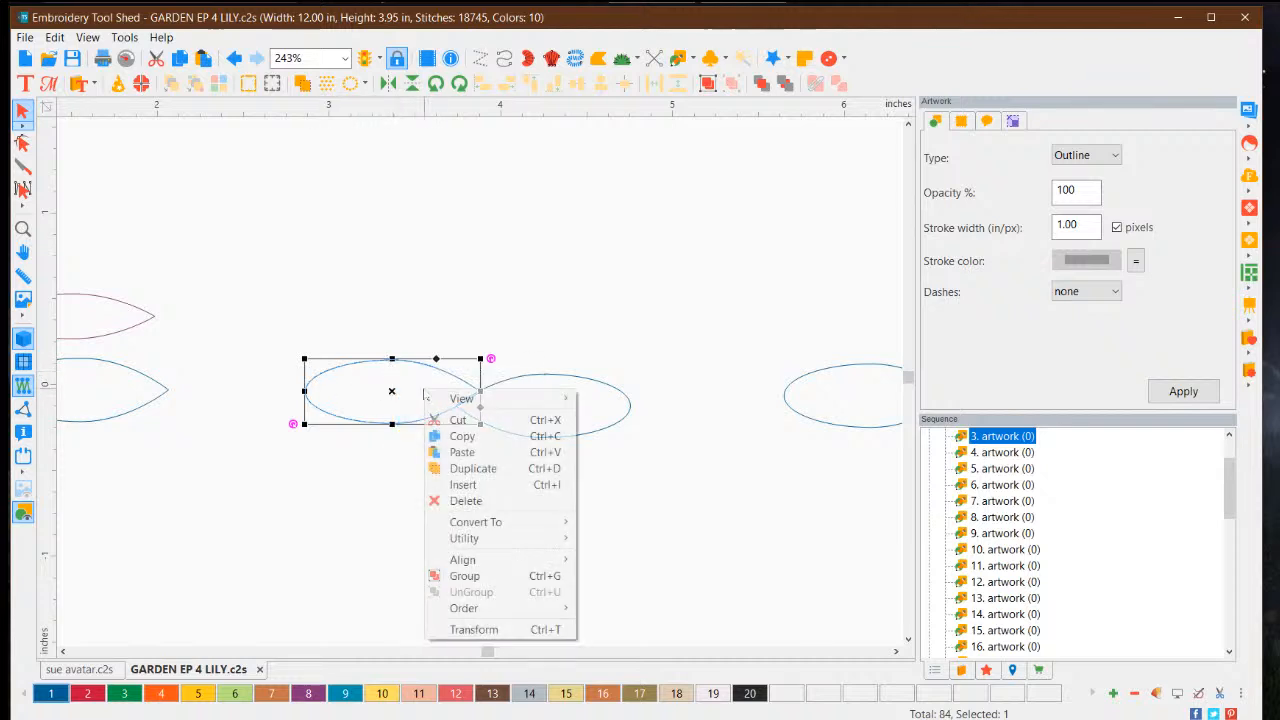
left_click(464, 452)
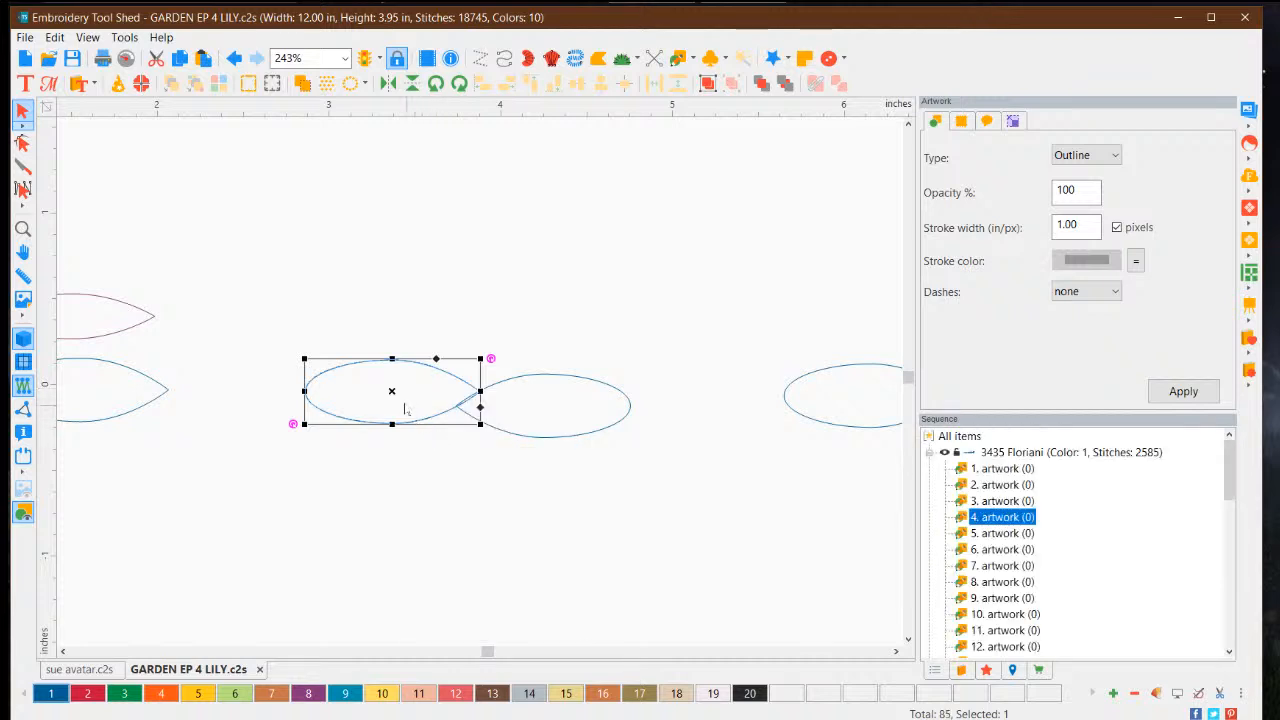
Step: Move the pasted petal above the petal pair and mirror it horizontally so its tip faces left
left_click_drag(395, 393, 451, 265)
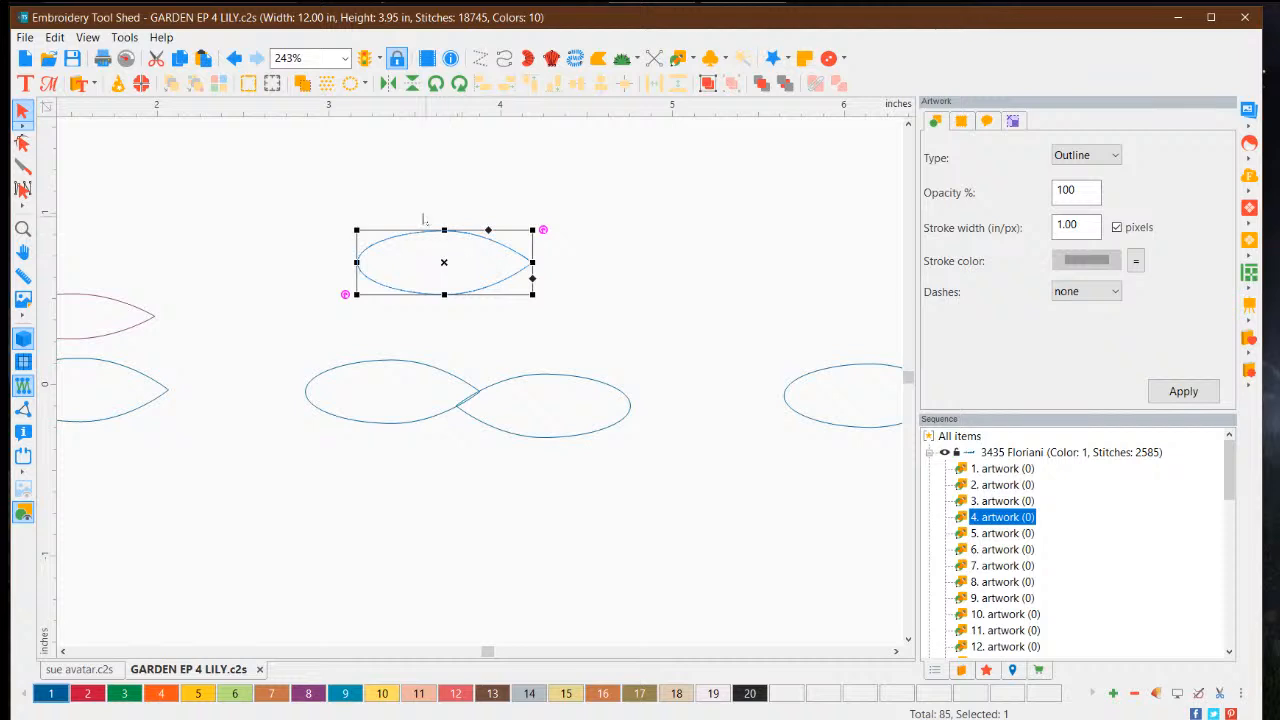
left_click(389, 83)
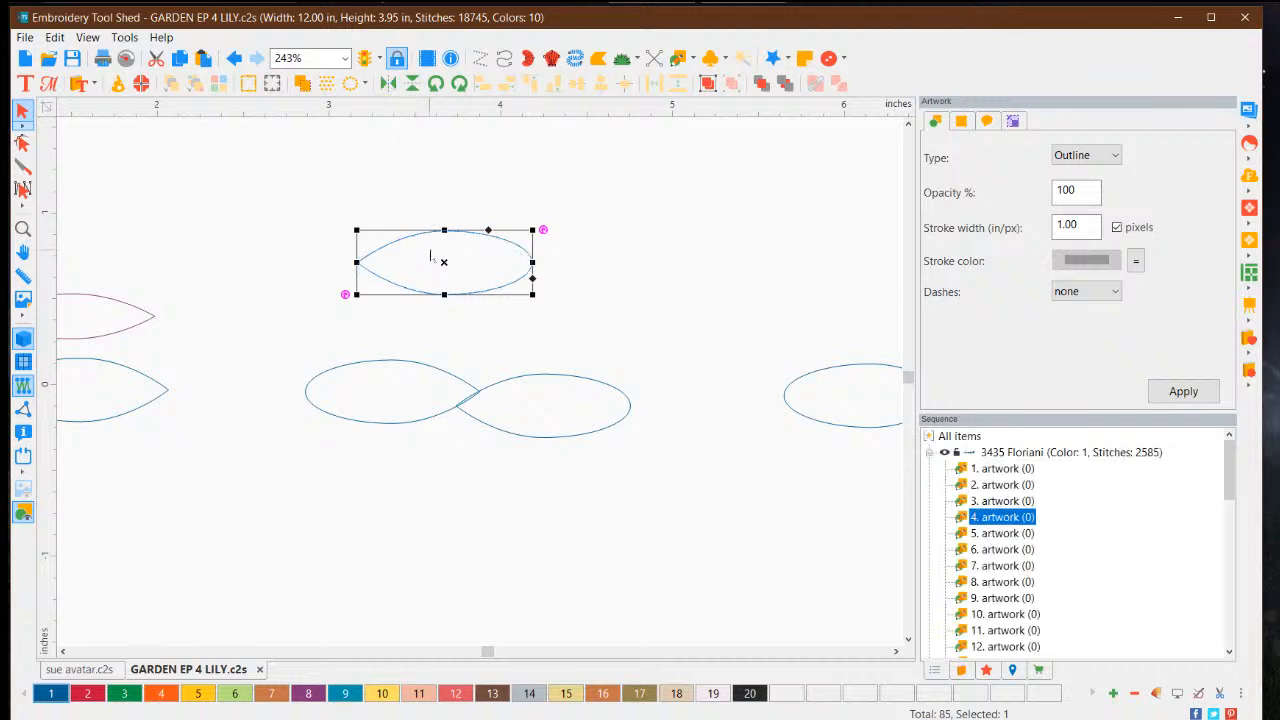
left_click_drag(462, 245, 510, 323)
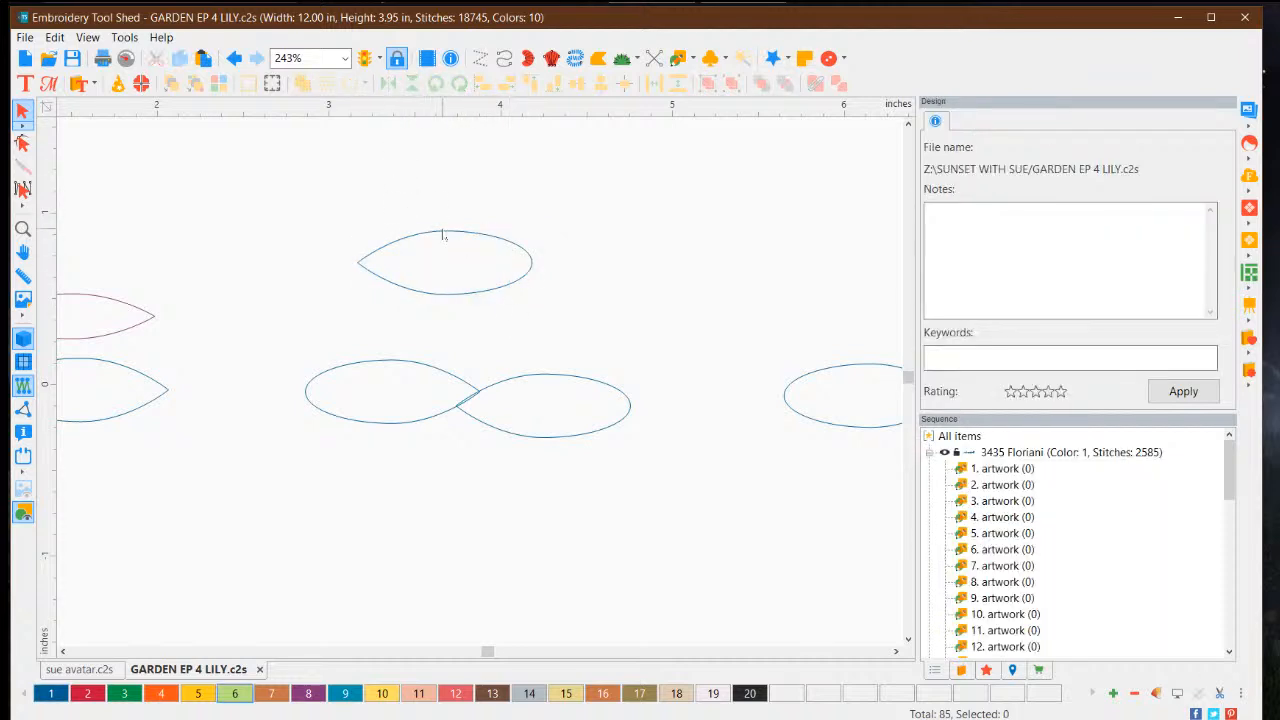
Step: Move the mirrored petal down over the pair's right petal and line its tip up with the left petal's tip
left_click(449, 266)
left_click_drag(446, 266, 546, 403)
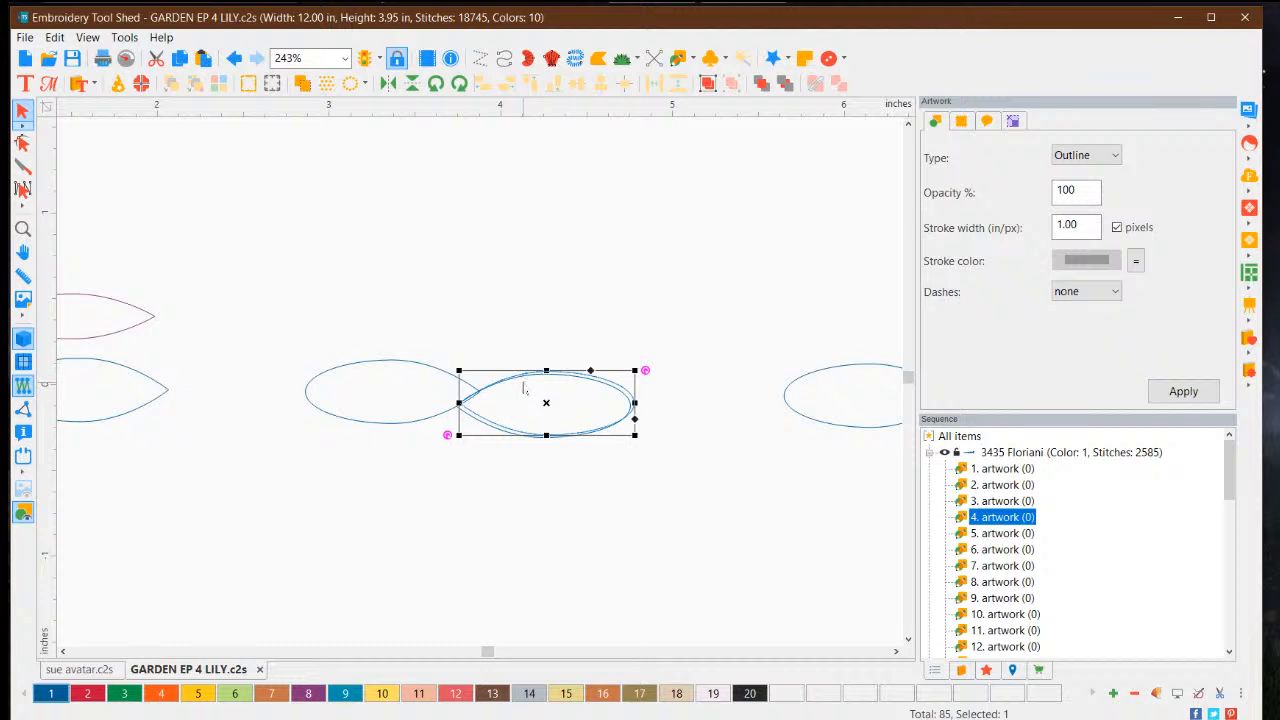
left_click(549, 486)
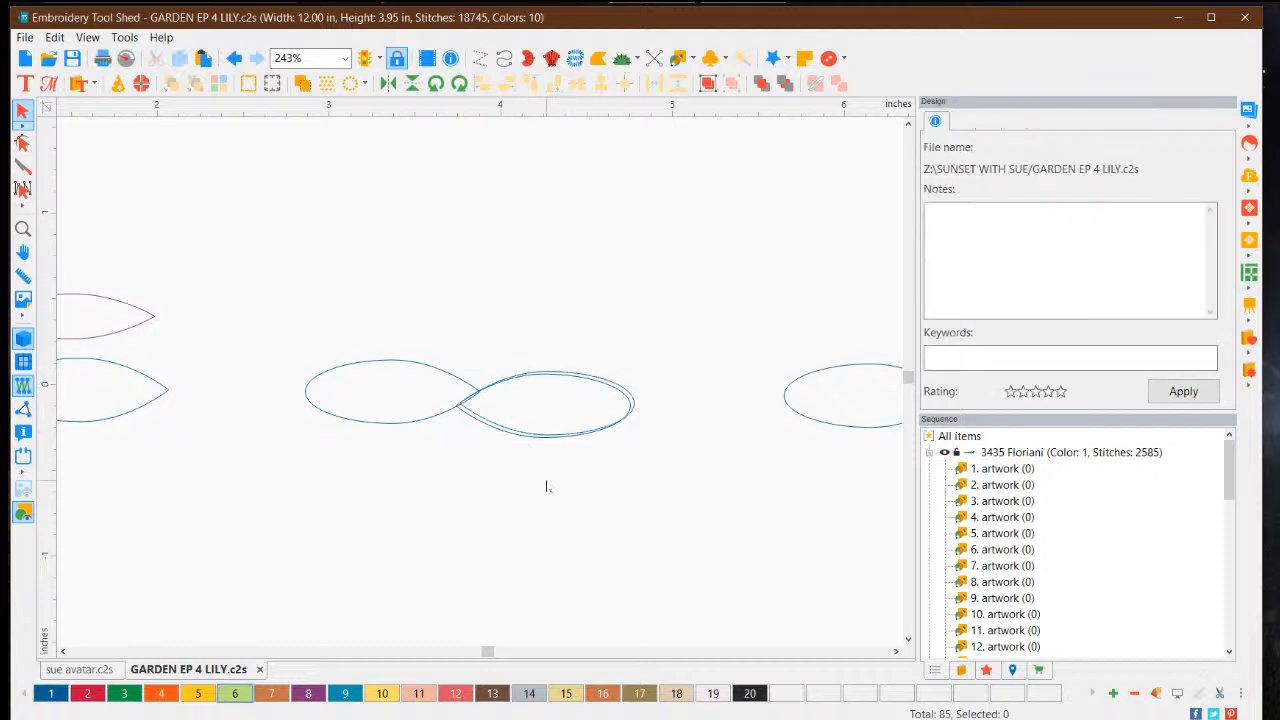
left_click(523, 380)
mouse_move(546, 403)
left_mouse_down()
mouse_move(560, 380)
mouse_move(563, 392)
left_mouse_up()
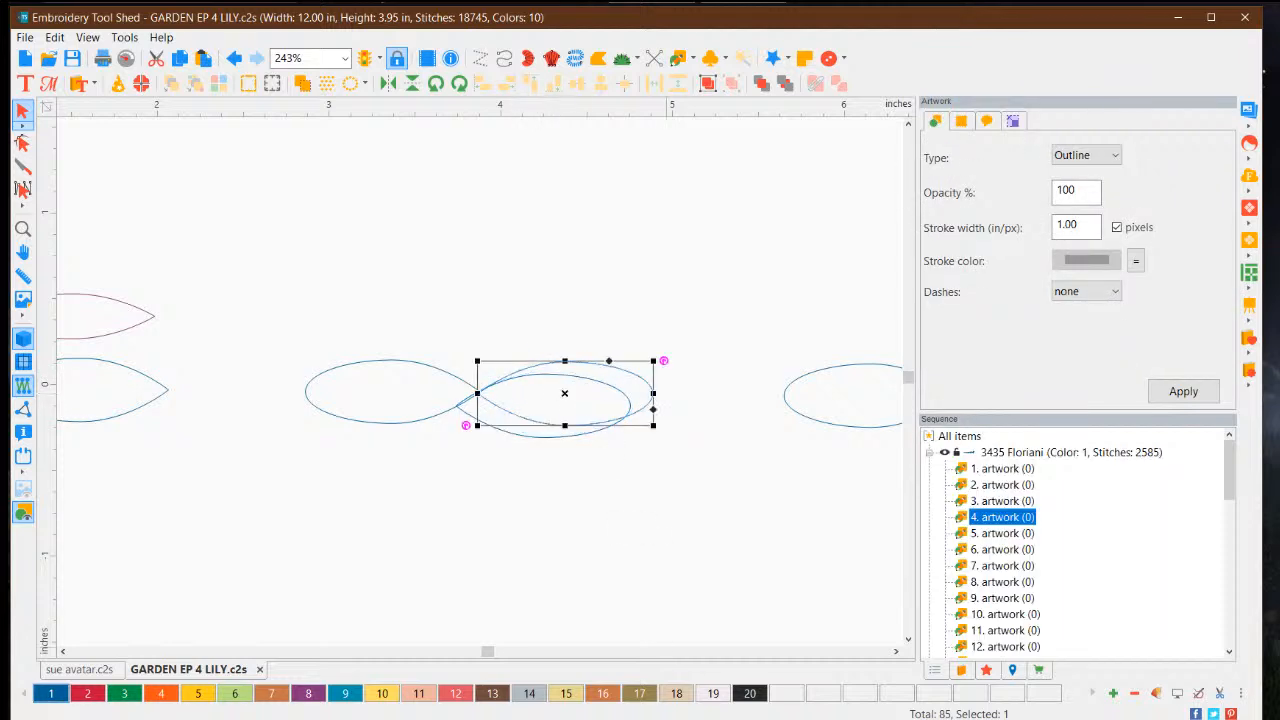
Step: Drag the surplus mirrored petal away from beneath the pair's right petal and delete it
left_click(686, 557)
left_click(527, 441)
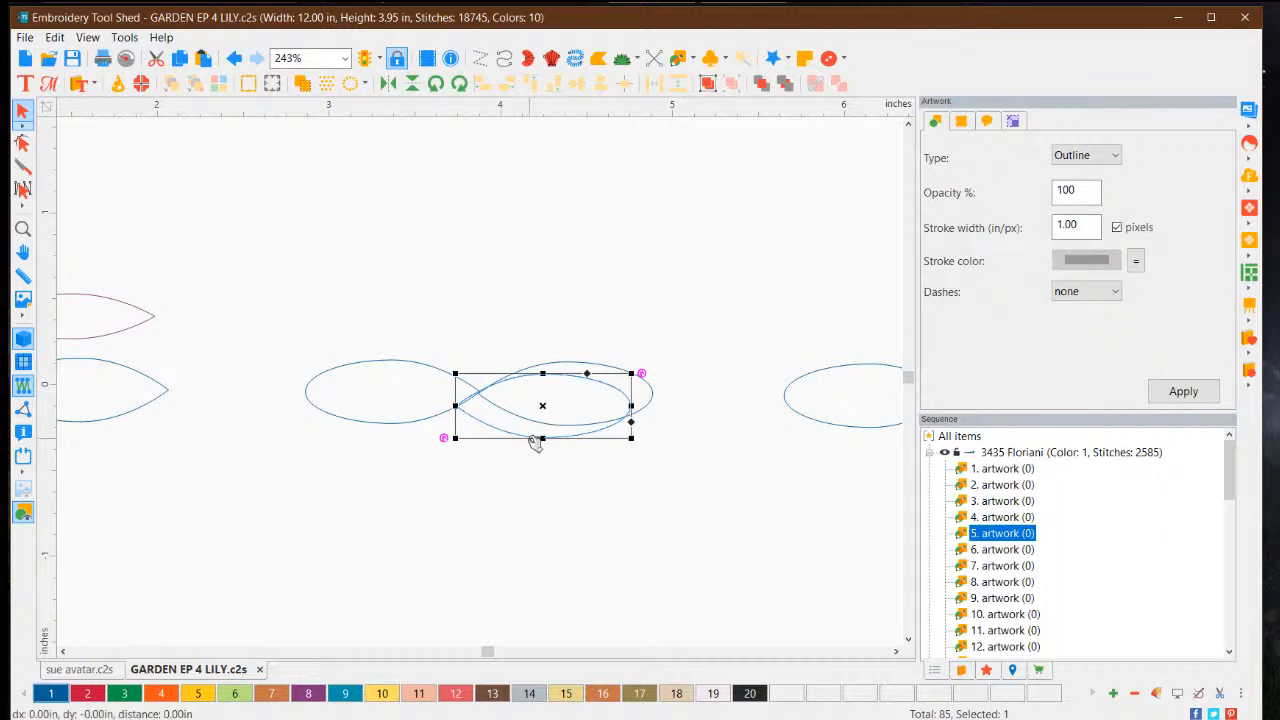
left_click_drag(532, 441, 553, 543)
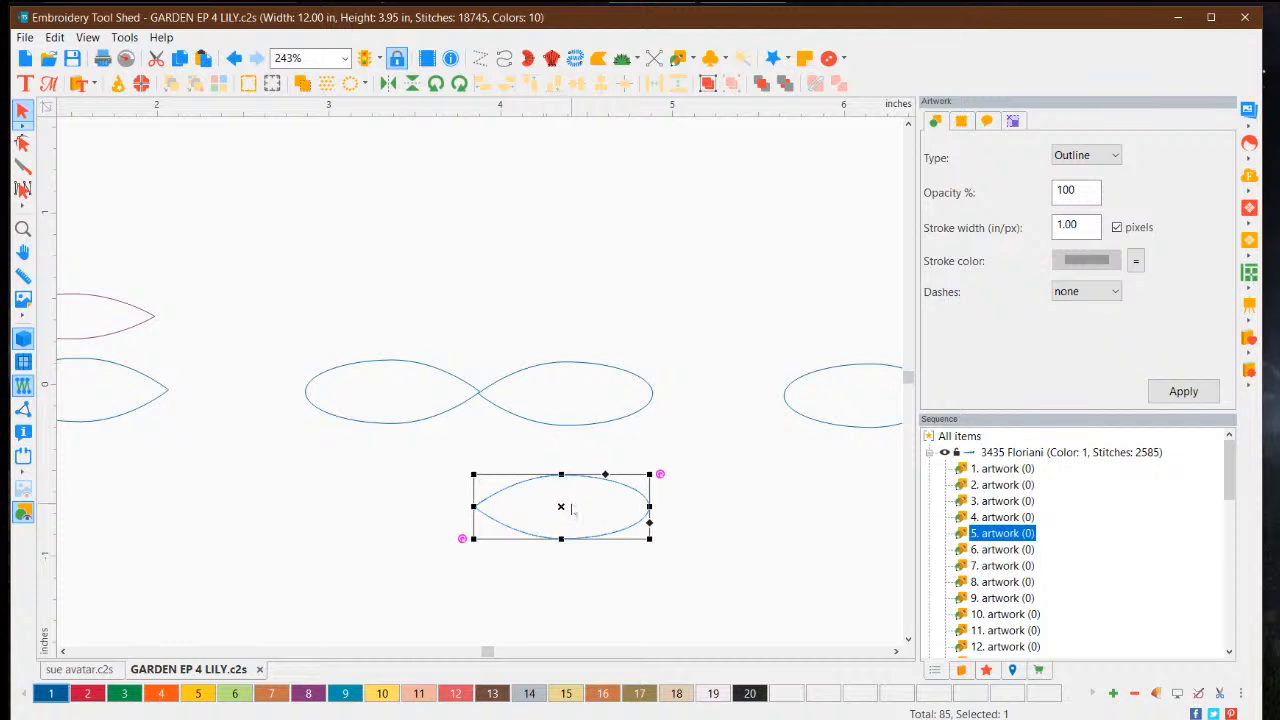
key("Delete")
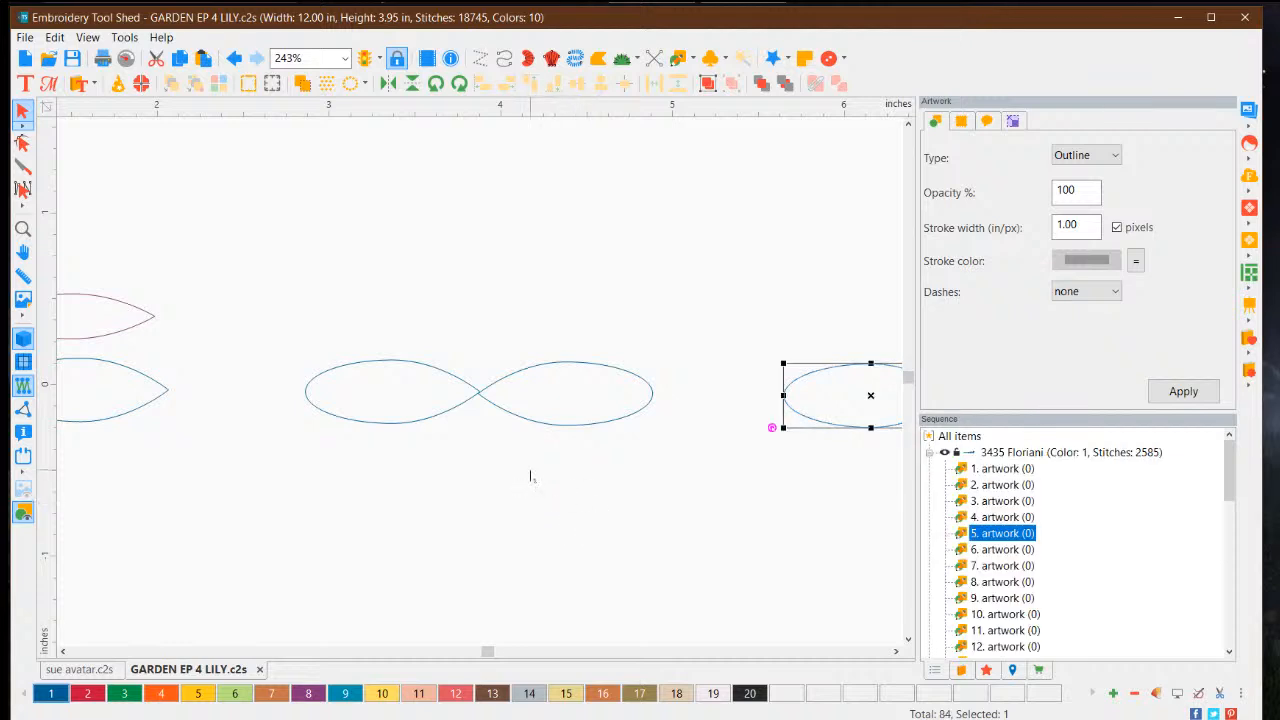
Step: Shift the pair's right petal slightly down and left so its tip overlaps the left petal's tip
left_click(605, 364)
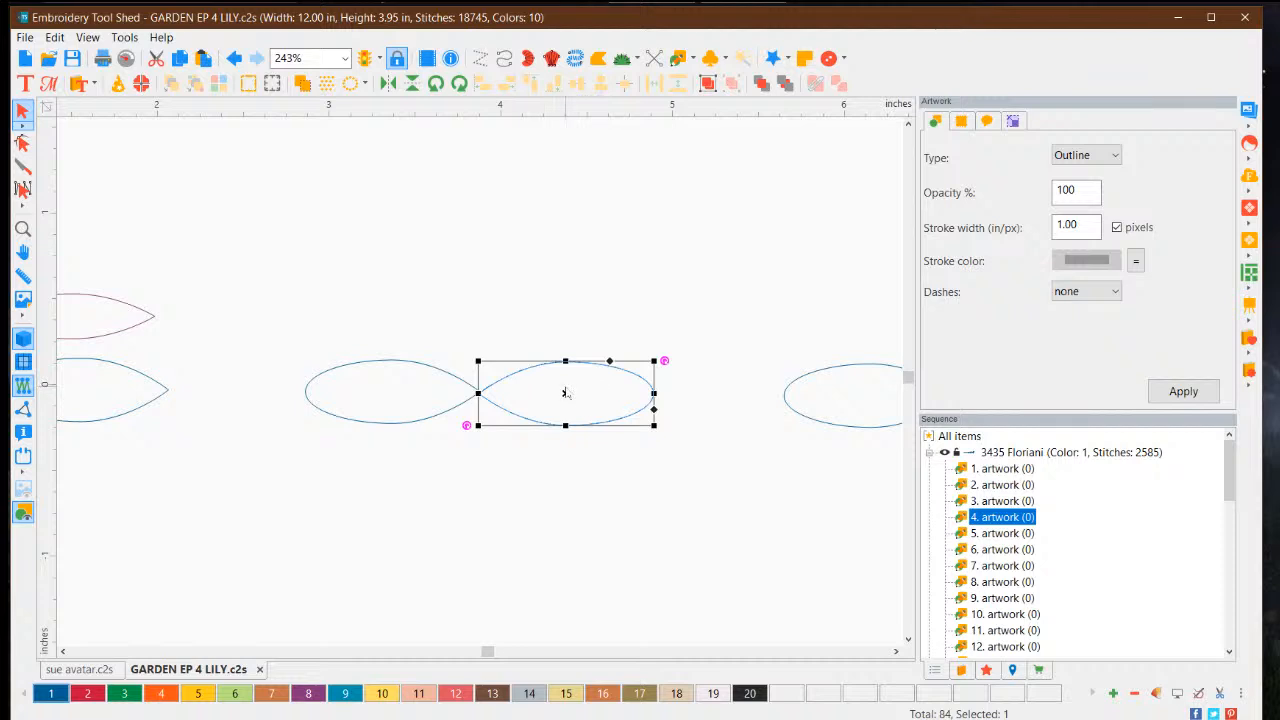
left_click_drag(568, 394, 548, 411)
left_click(618, 486)
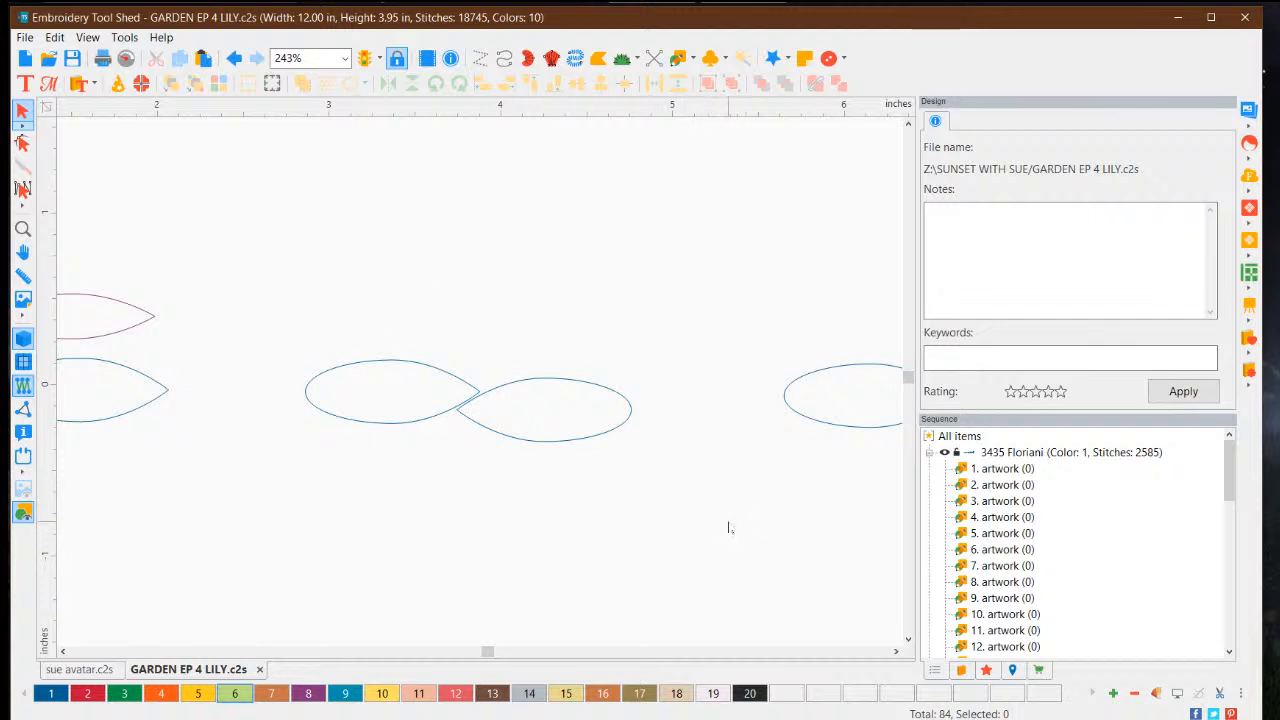
Step: Move the three-petal group's vertical petal straight below the side petals, with its tip meeting the right petal's tip
left_click(896, 652)
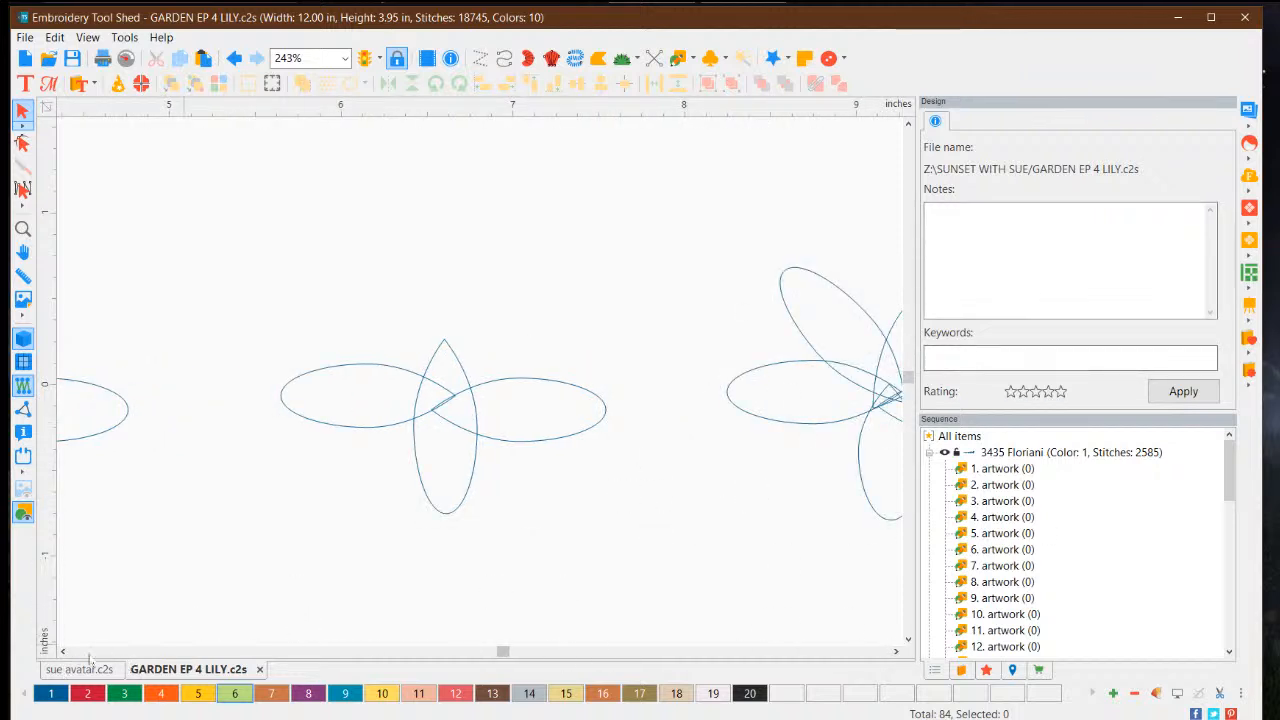
left_click(62, 652)
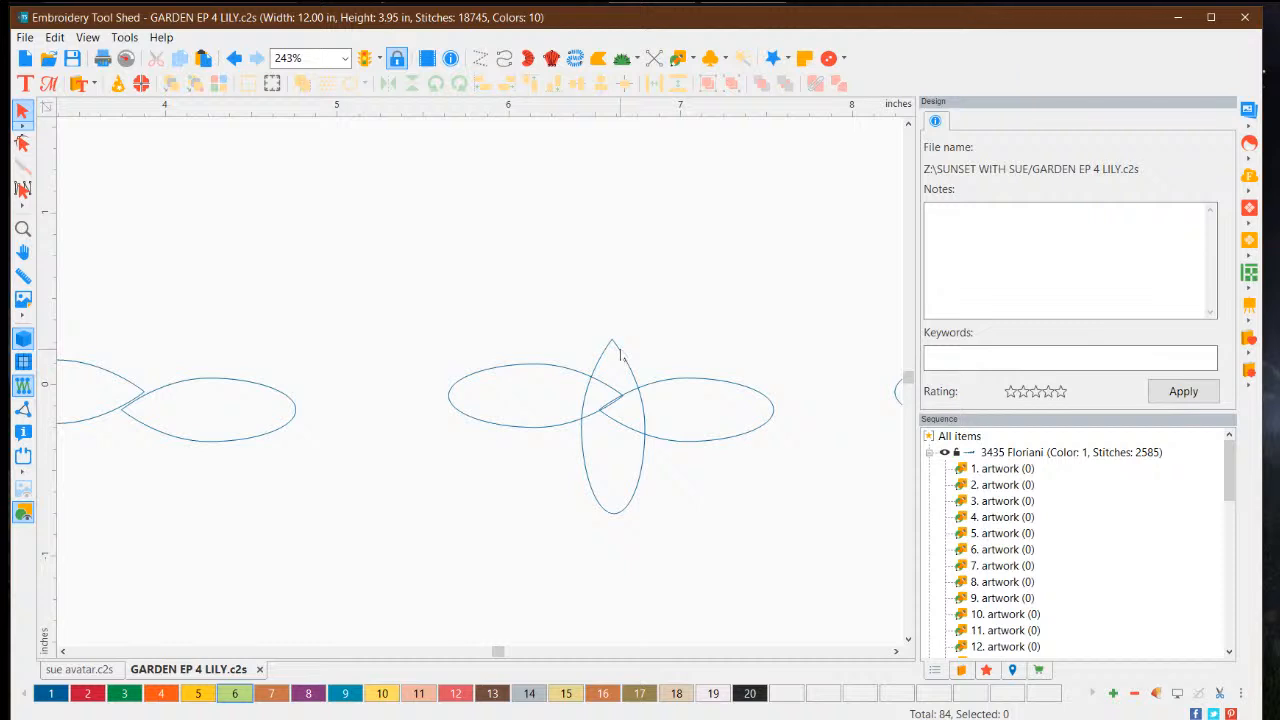
left_click(620, 350)
left_click(673, 508)
left_click(622, 362)
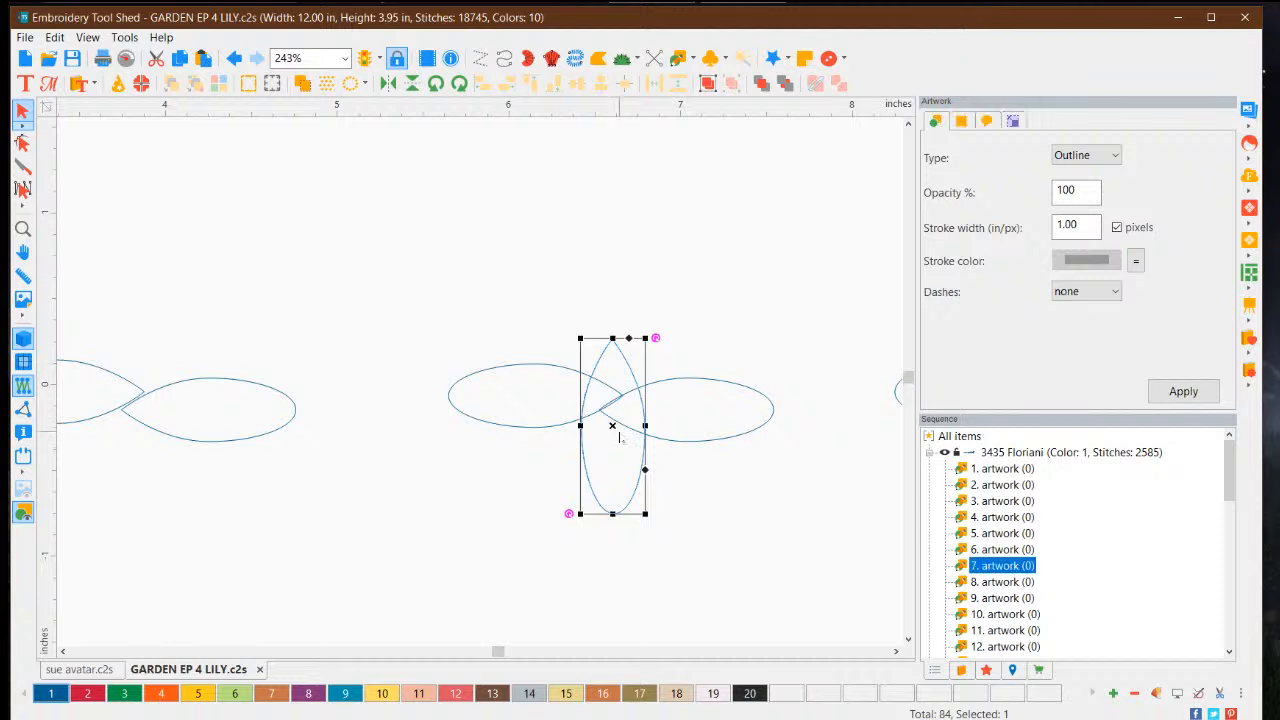
left_click_drag(614, 429, 597, 497)
left_click(807, 548)
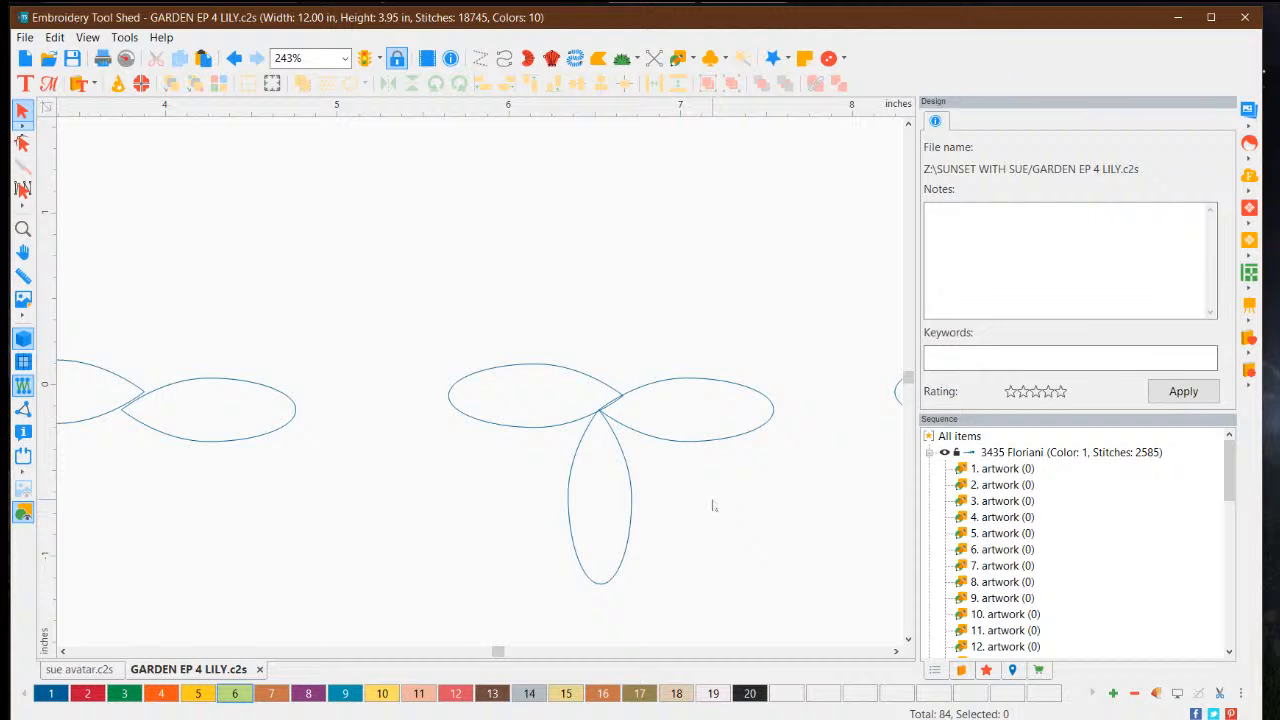
Step: Move the vertical petal back up so its pointed end overlaps the tips of both side petals
left_click(632, 508)
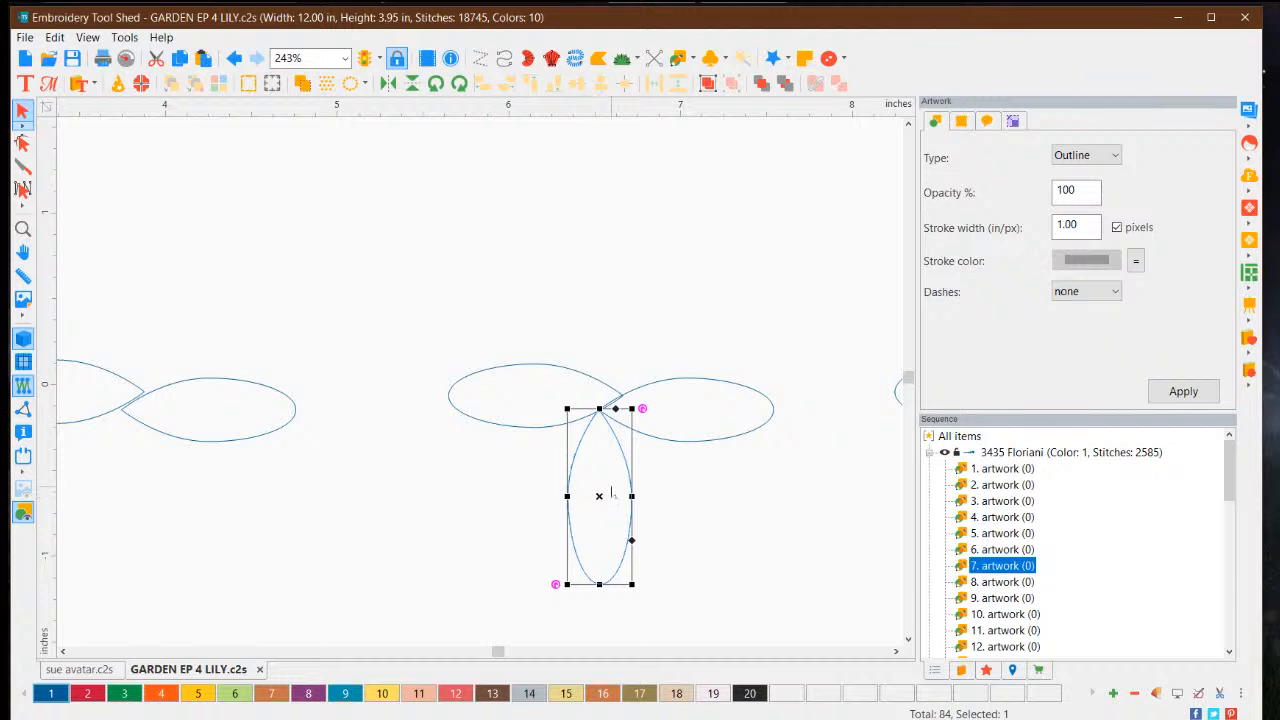
left_click_drag(606, 500, 618, 446)
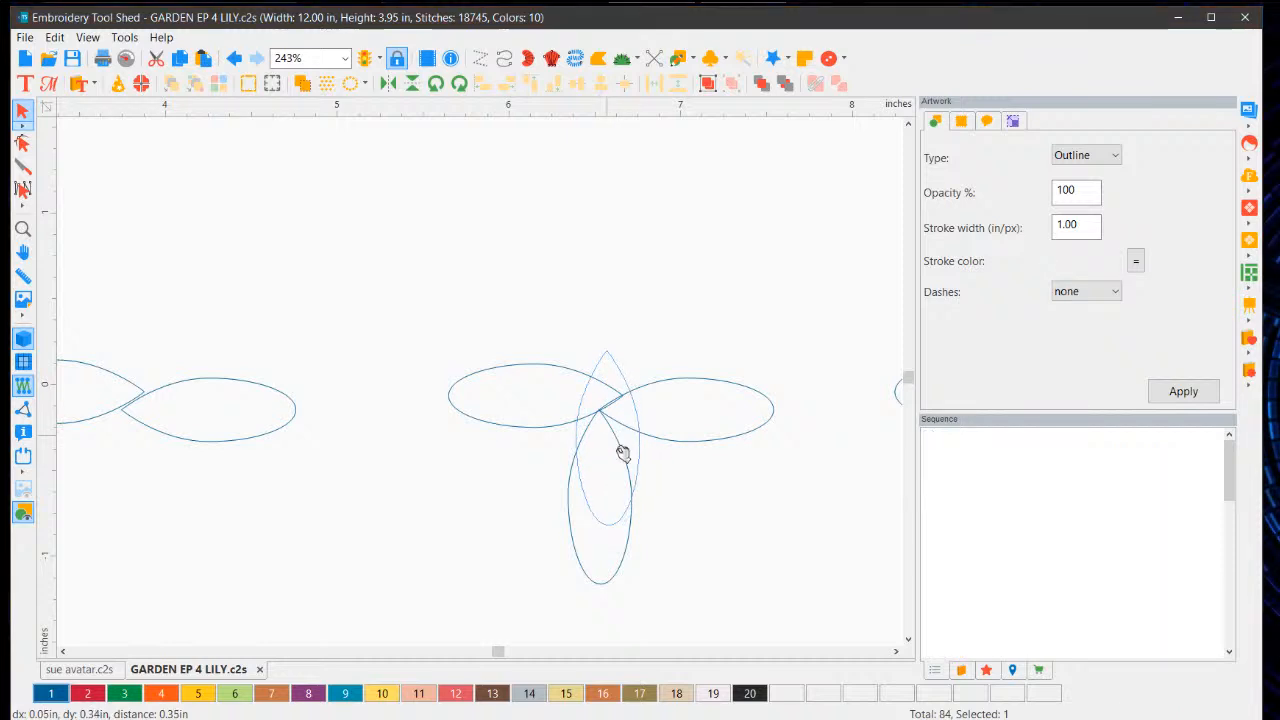
left_click(696, 522)
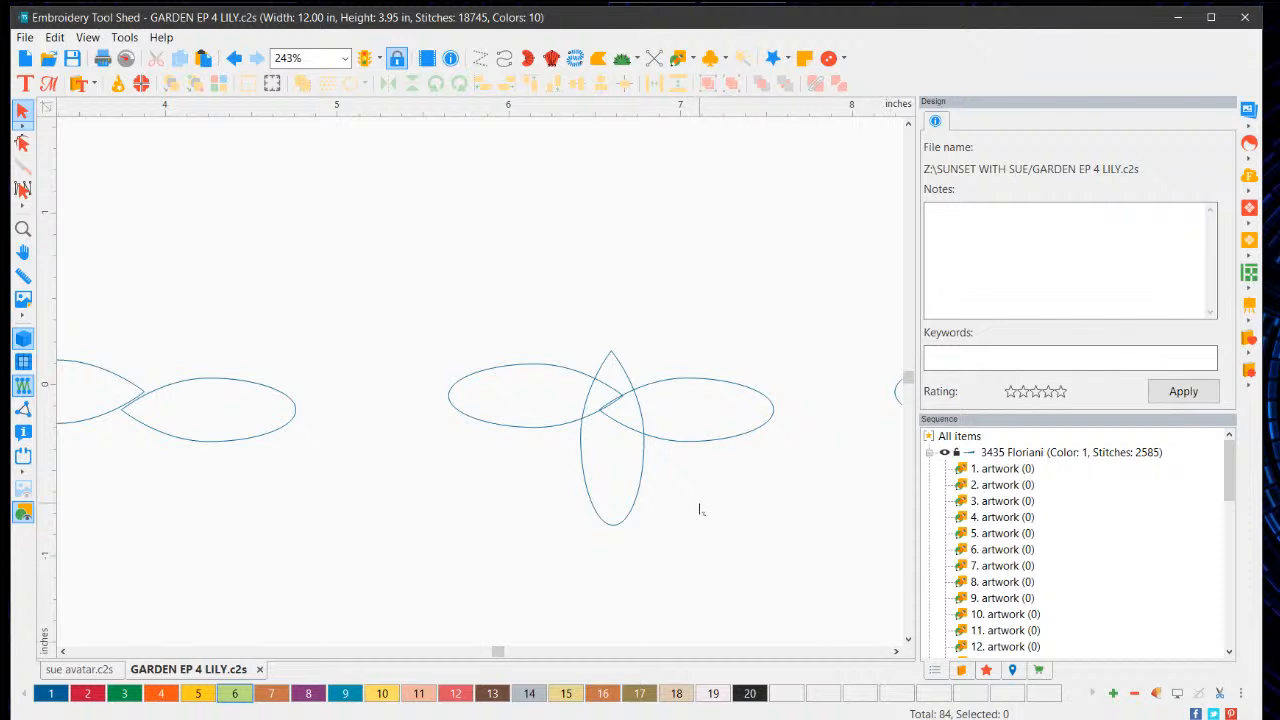
Step: Examine how the petal tips overlap at the centre of the five-petal group
scroll(700, 510, "down", 2)
scroll(700, 510, "down", 1)
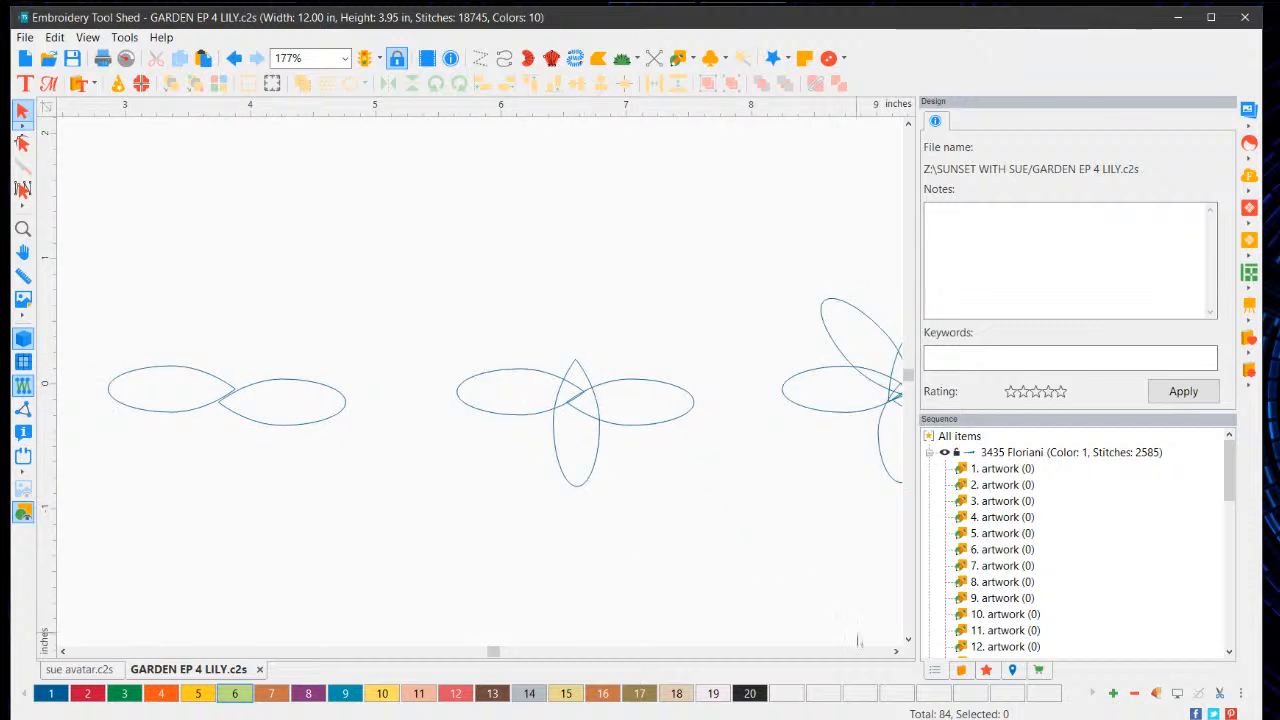
left_click(896, 651)
left_click(896, 651)
left_click(896, 651)
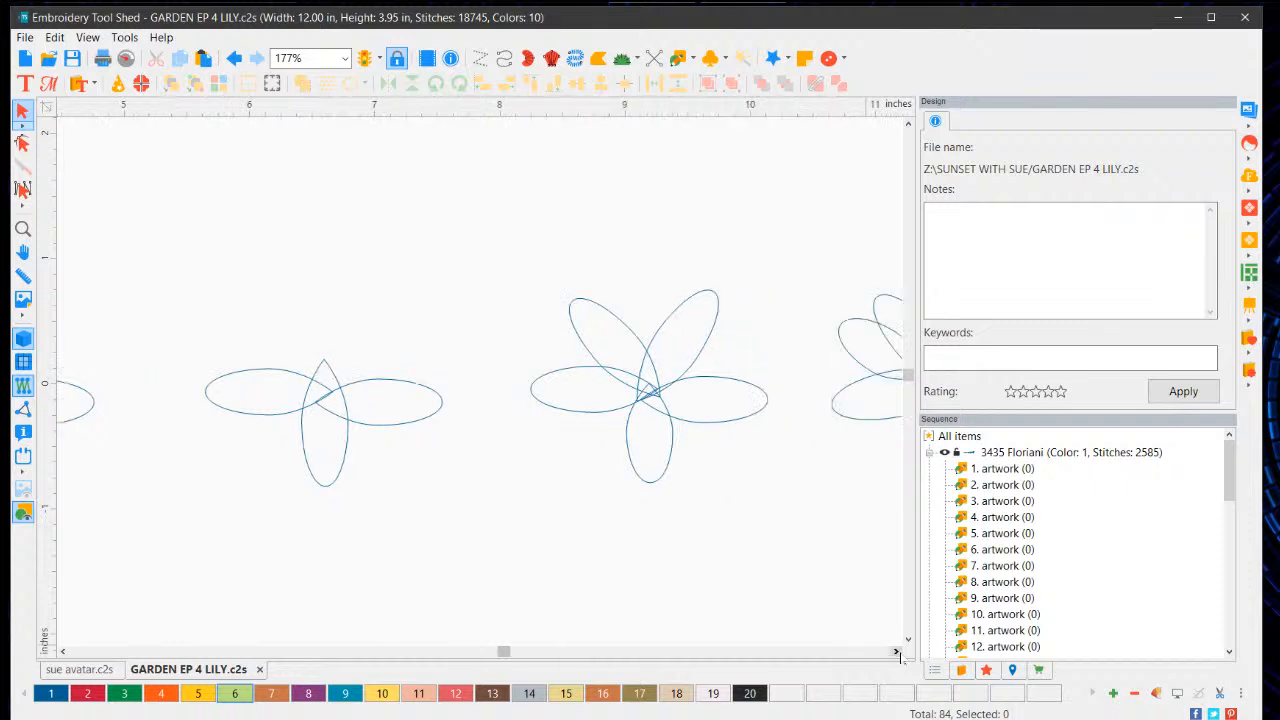
left_click(896, 651)
scroll(425, 420, "up", 4)
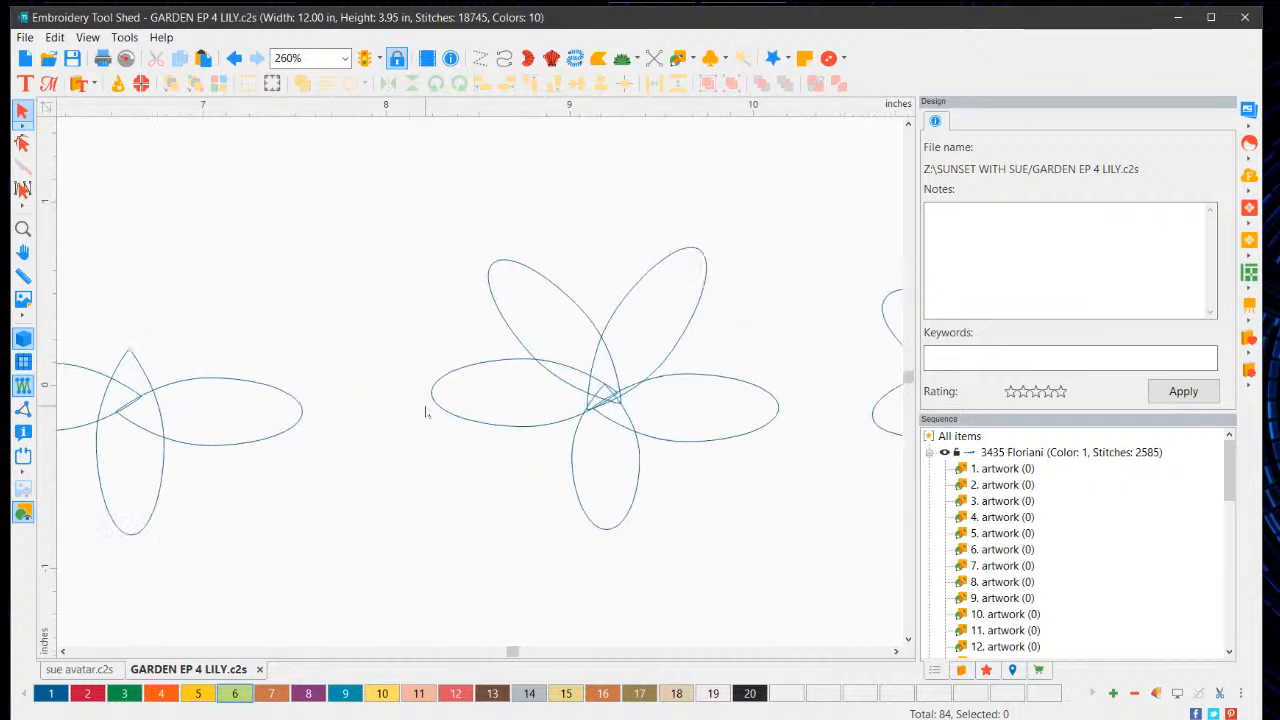
scroll(425, 412, "up", 3)
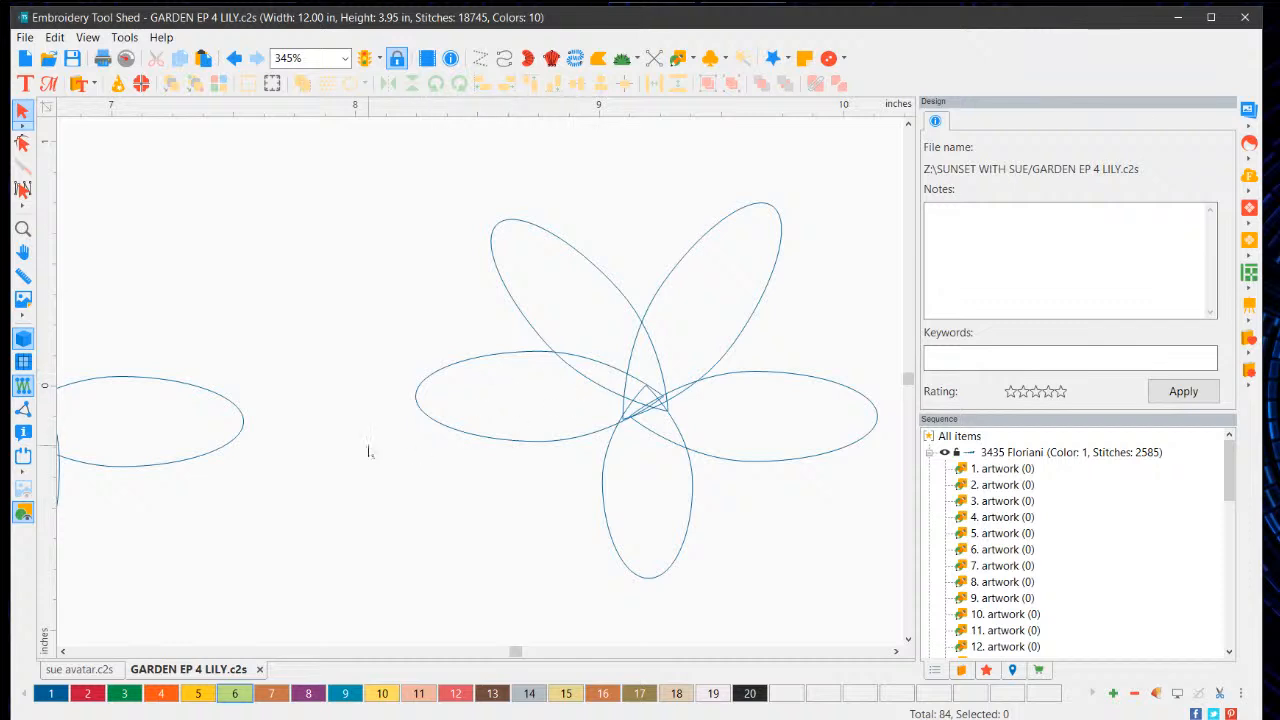
scroll(354, 418, "down", 3)
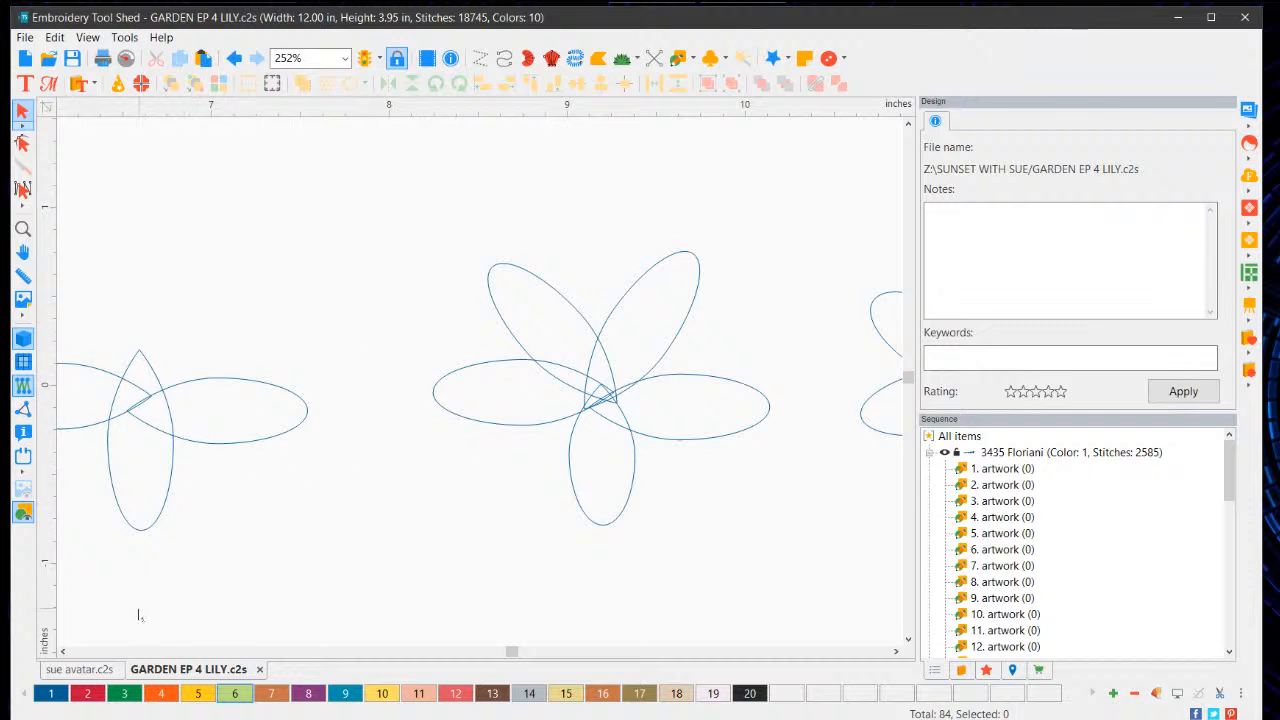
Step: Recolour the two upper petals of the five-petal group with thread colour 20, Floriani 436 Graphite
left_click(62, 651)
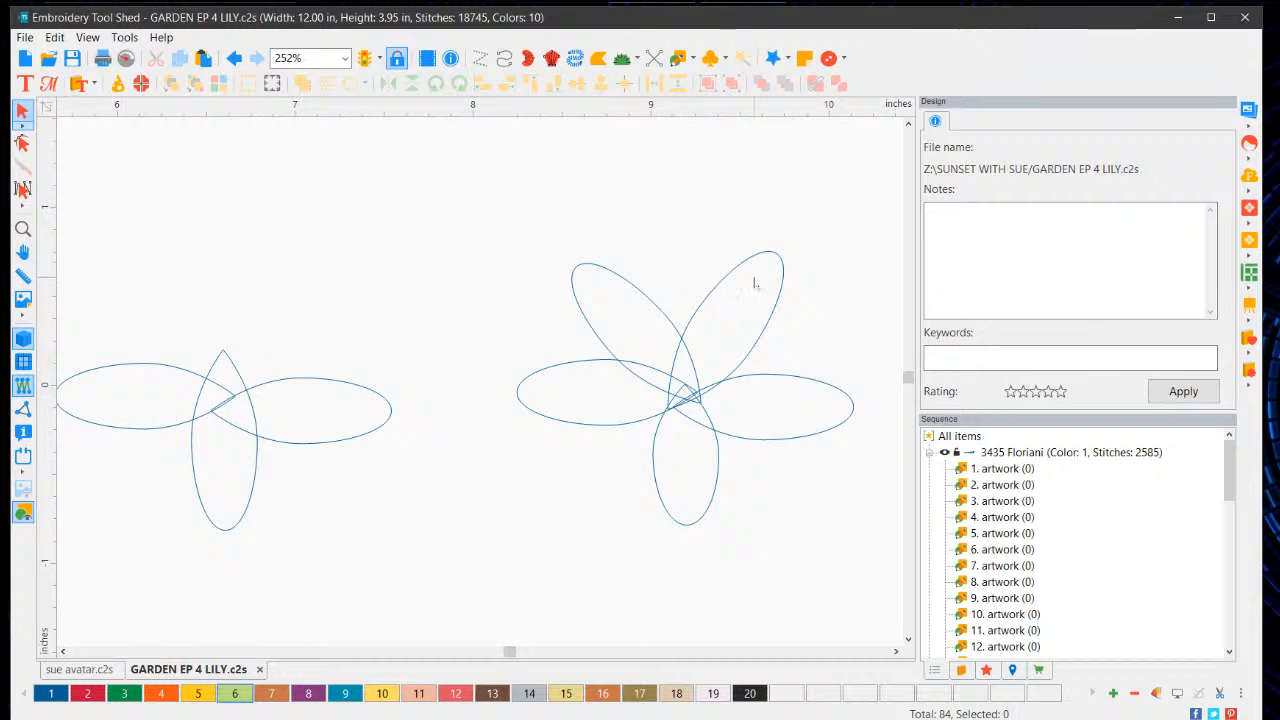
left_click(776, 256)
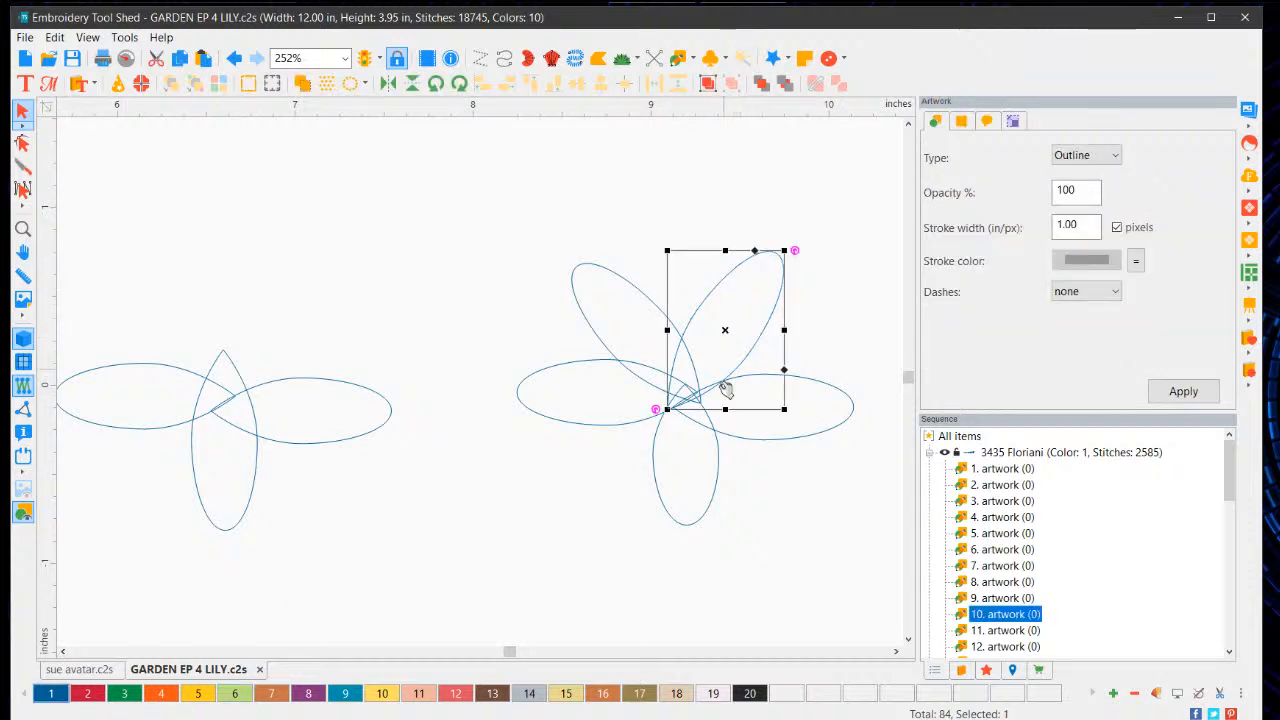
left_click(750, 694)
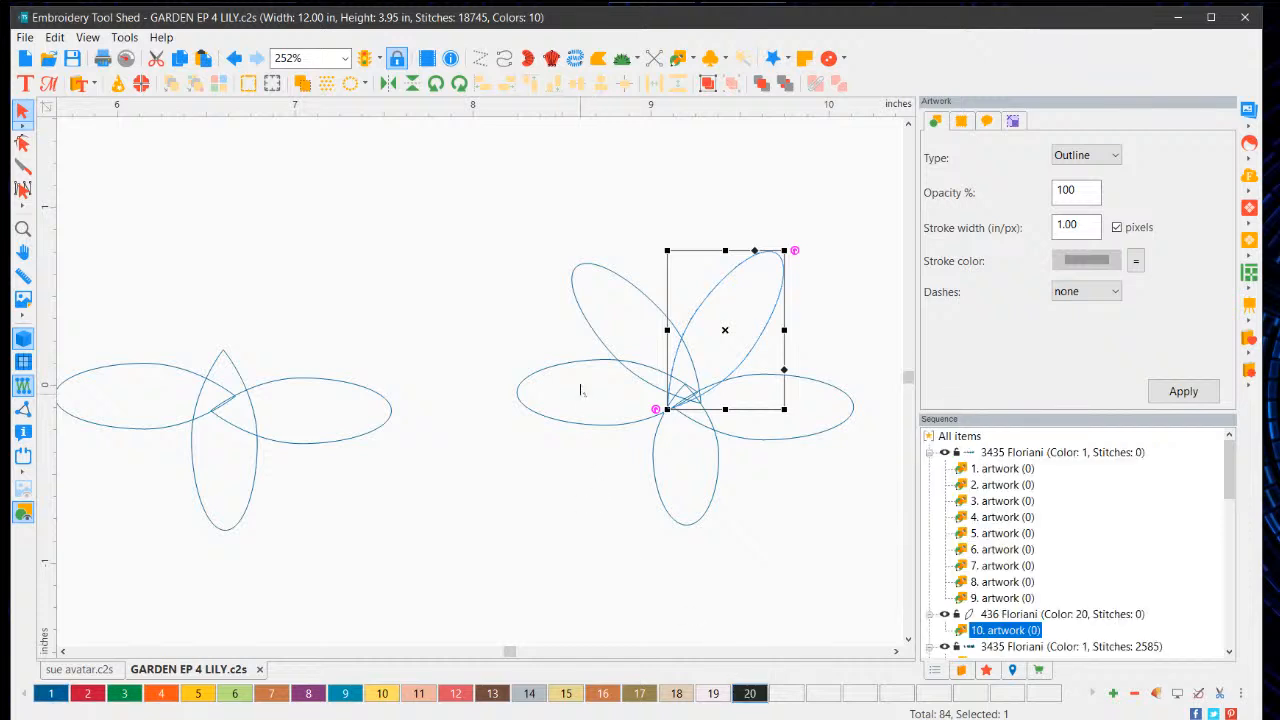
left_click(580, 277)
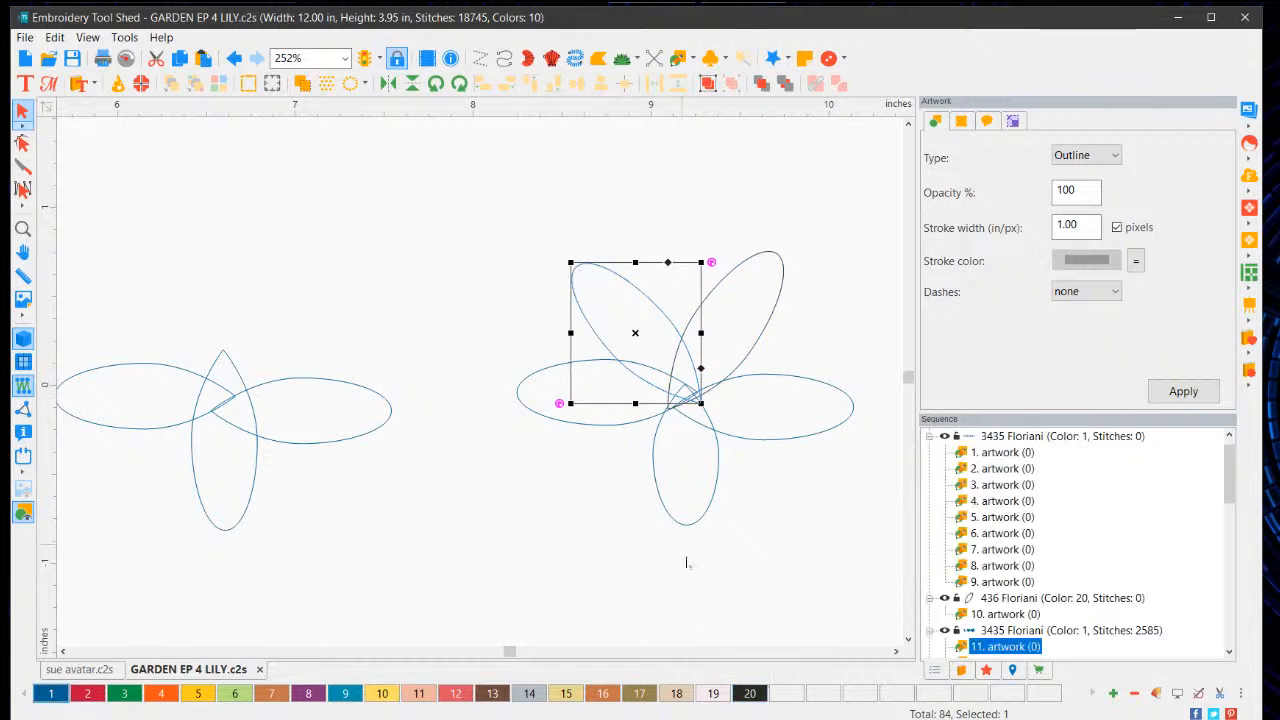
left_click(750, 694)
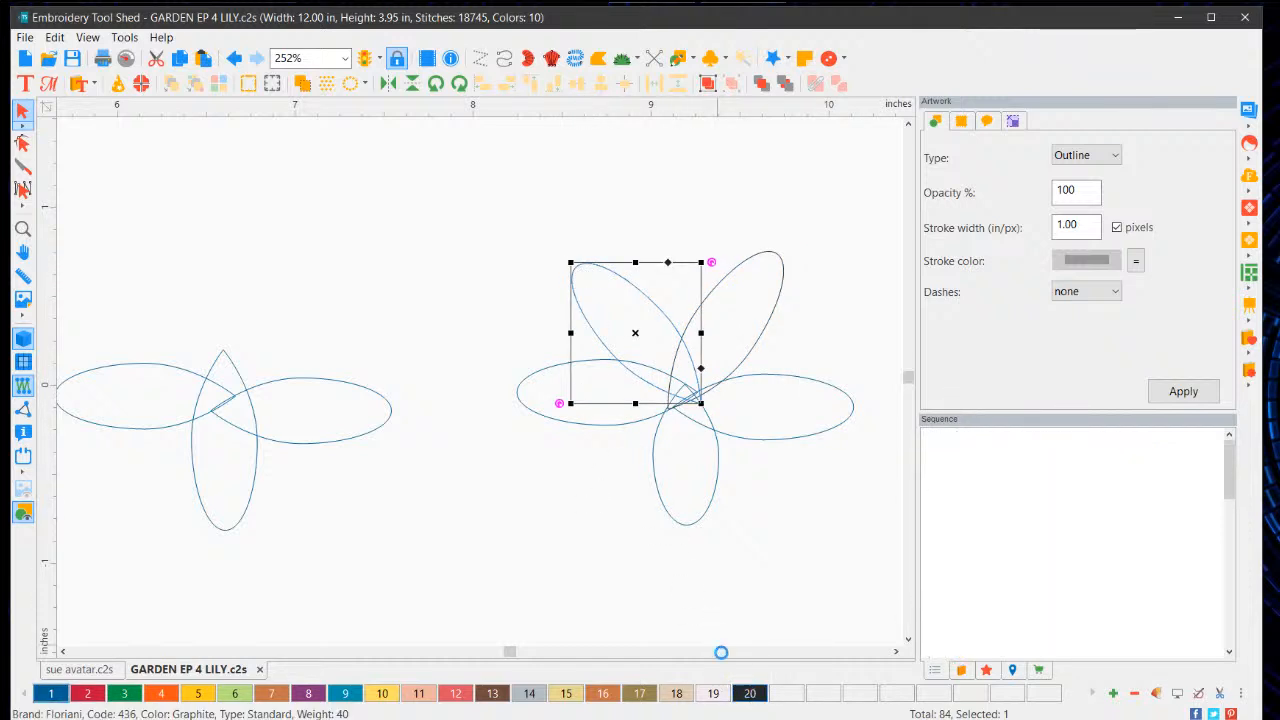
left_click(719, 542)
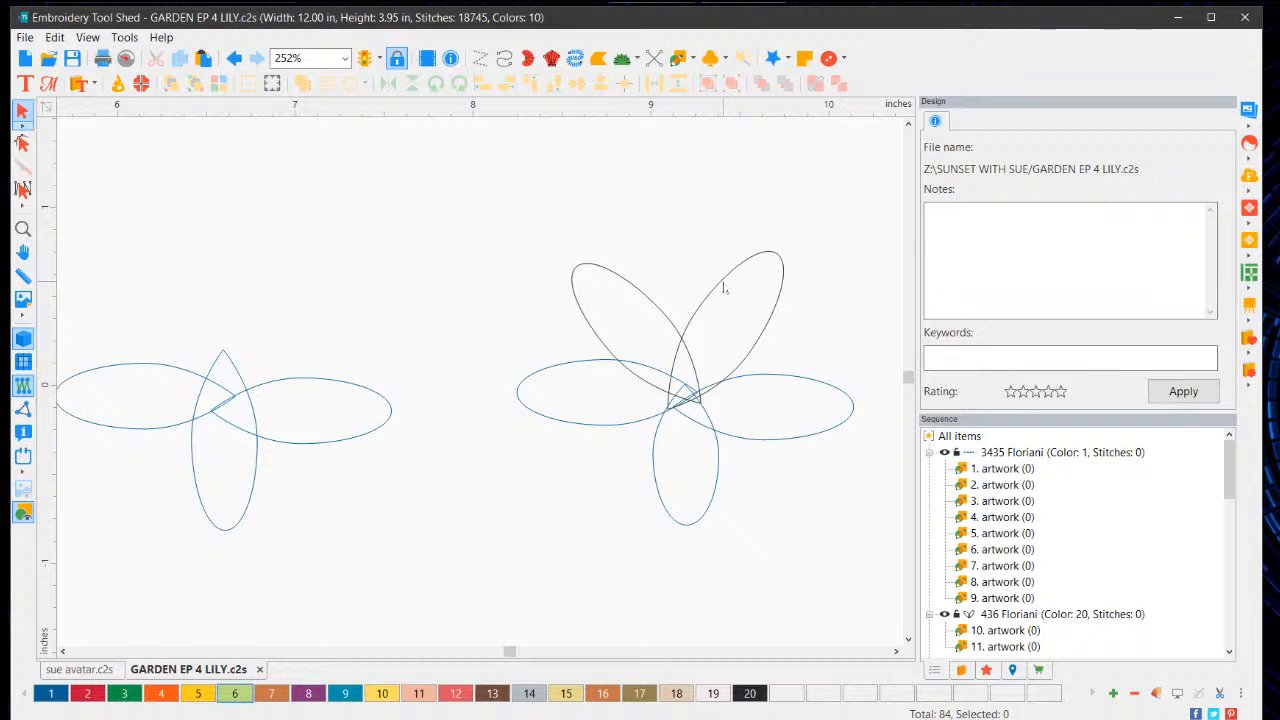
left_click(726, 286)
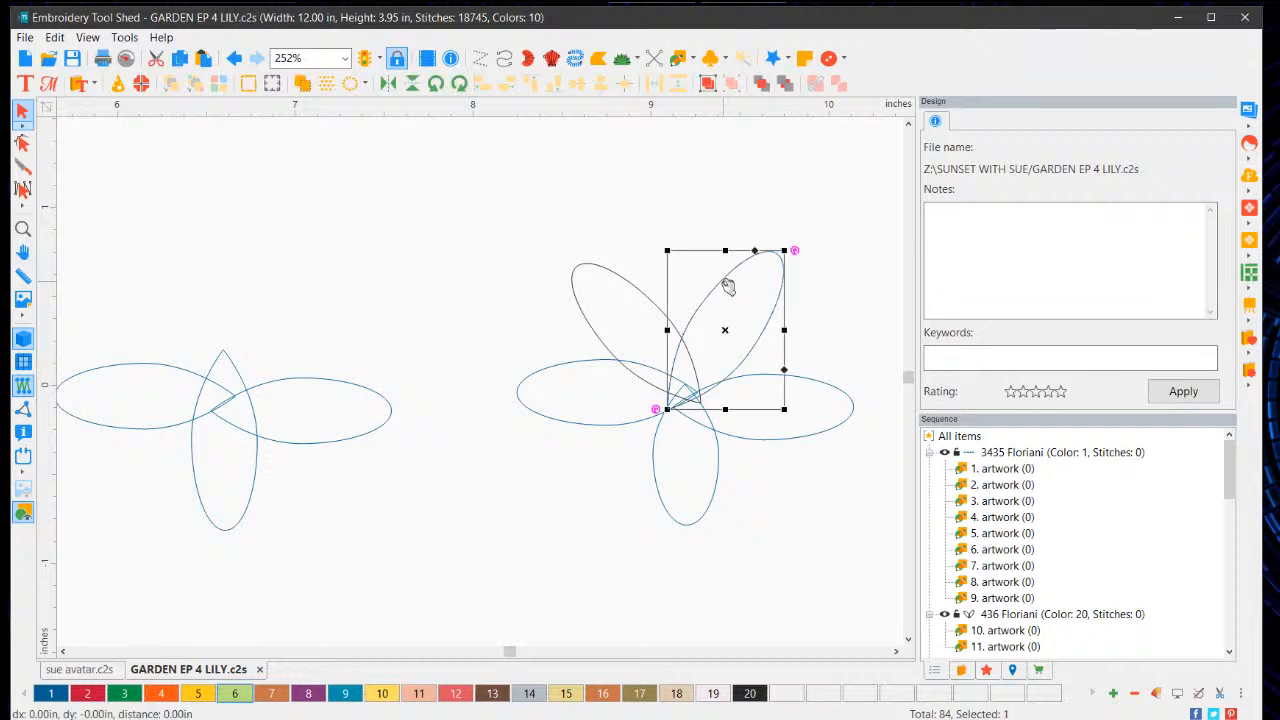
left_click(840, 286)
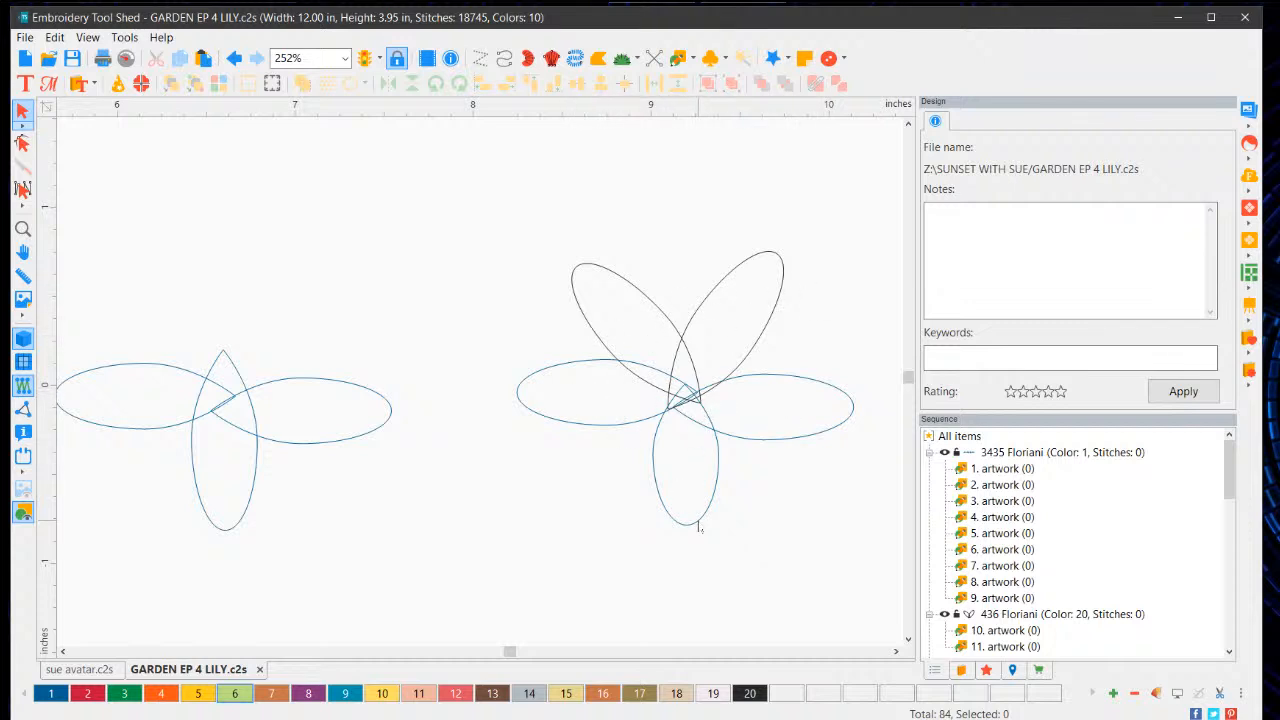
Step: Move the upper-left graphite petal out of the five-petal group into the empty space between it and the seven-petal group
left_click(897, 652)
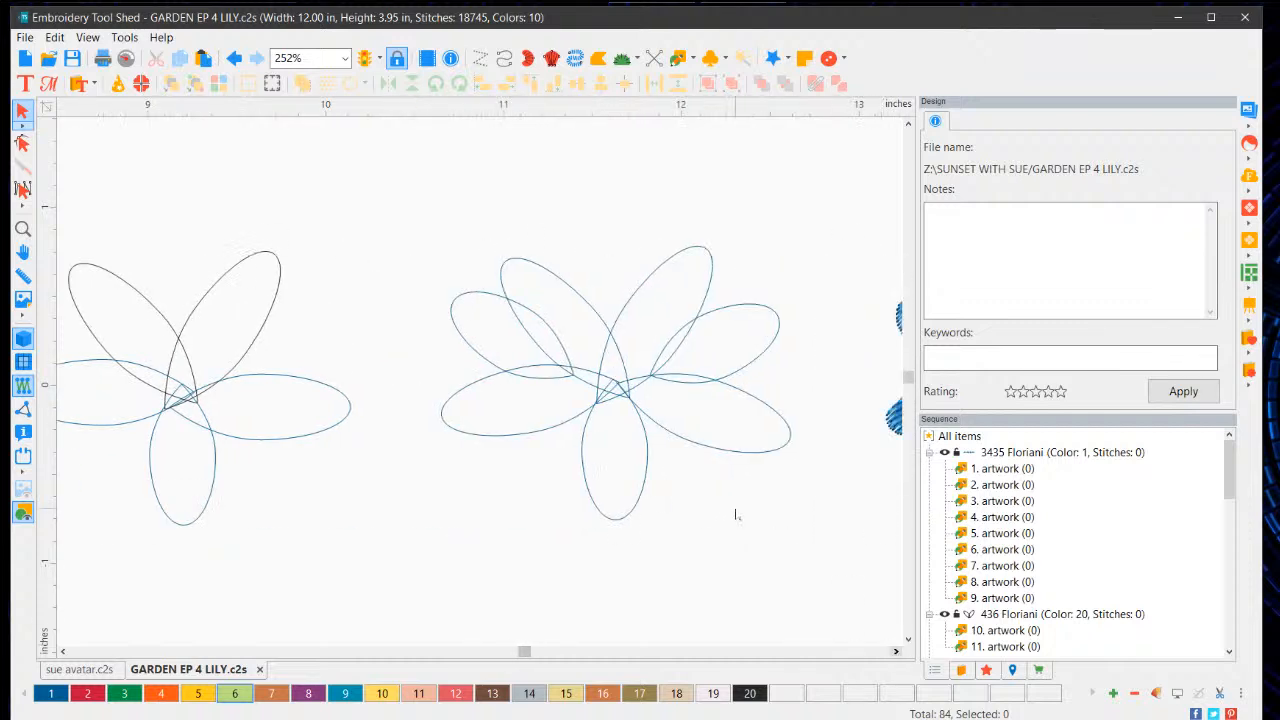
left_click(469, 302)
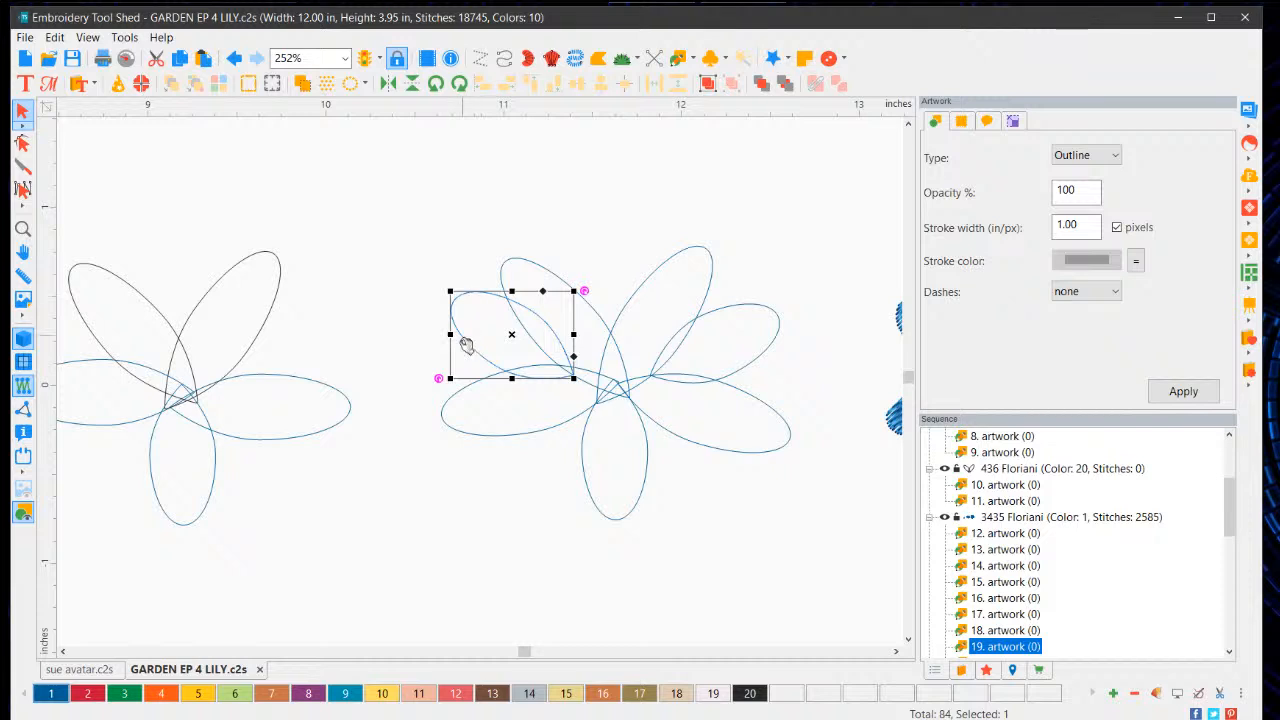
left_click(336, 398)
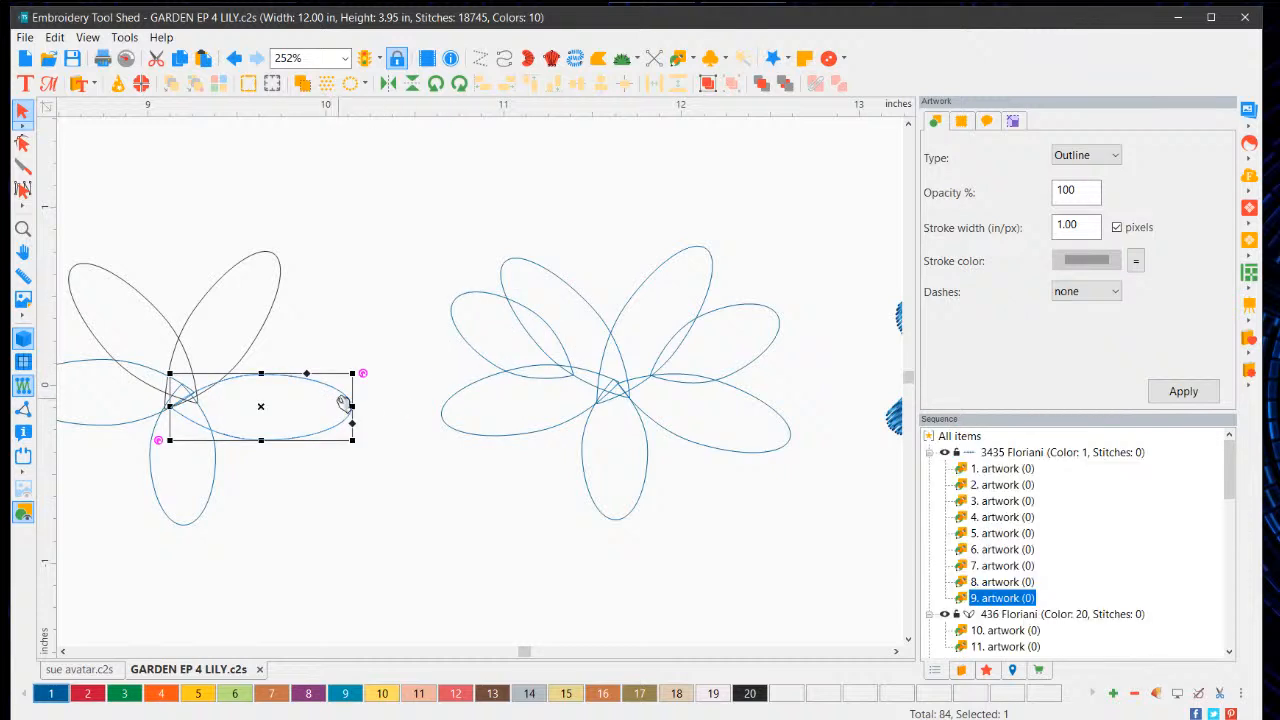
left_click(80, 424)
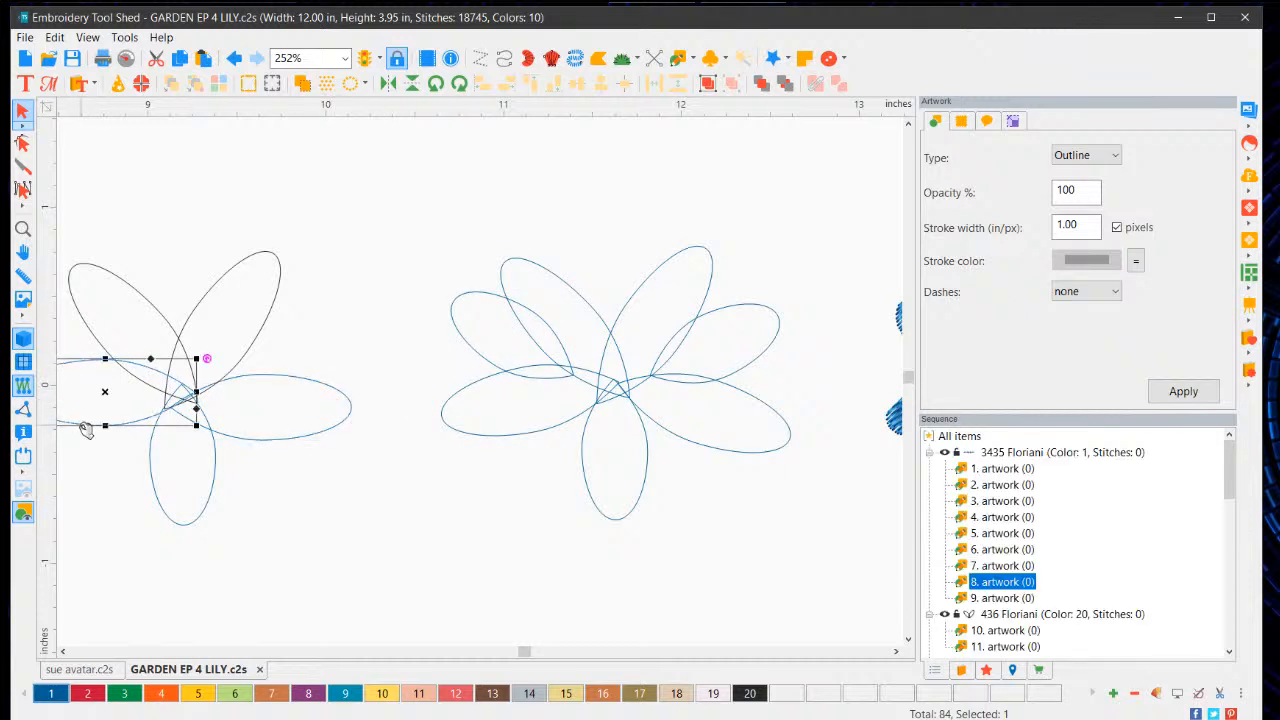
left_click_drag(113, 283, 360, 170)
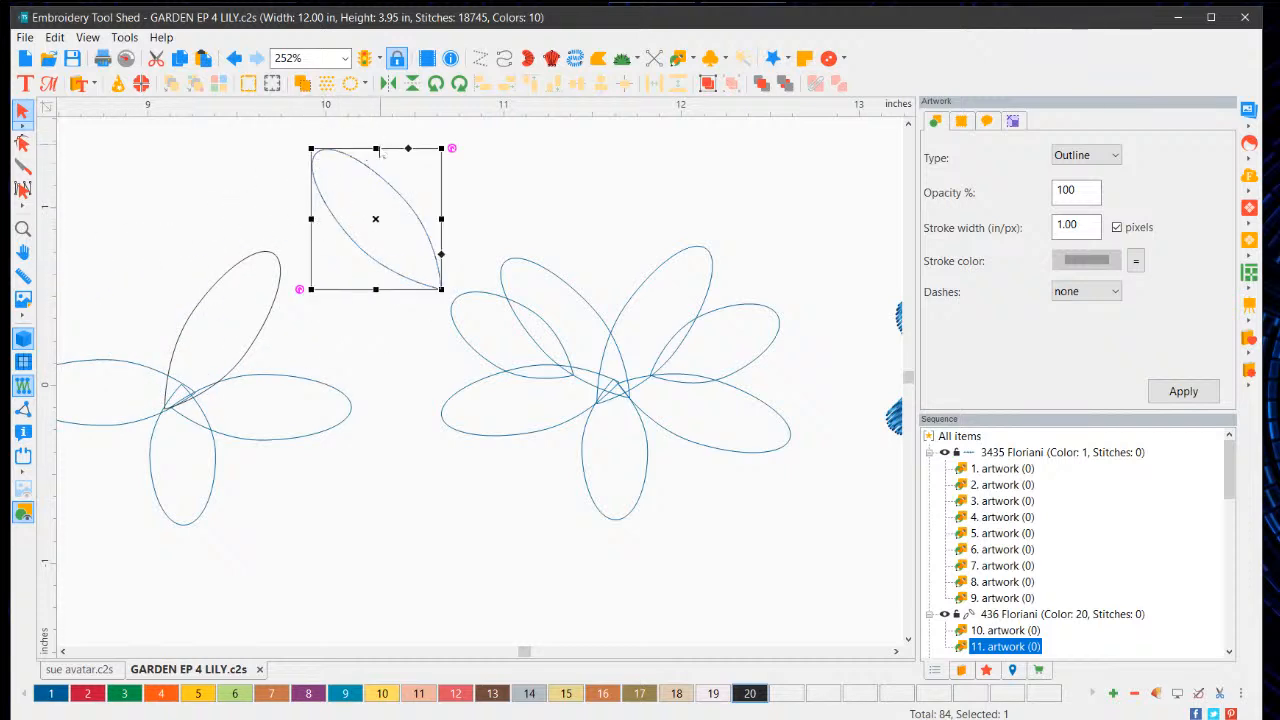
Step: Shrink the separated graphite petal to about 0.43 in wide and 0.55 in high
left_click_drag(375, 149, 381, 176)
left_click_drag(313, 233, 351, 266)
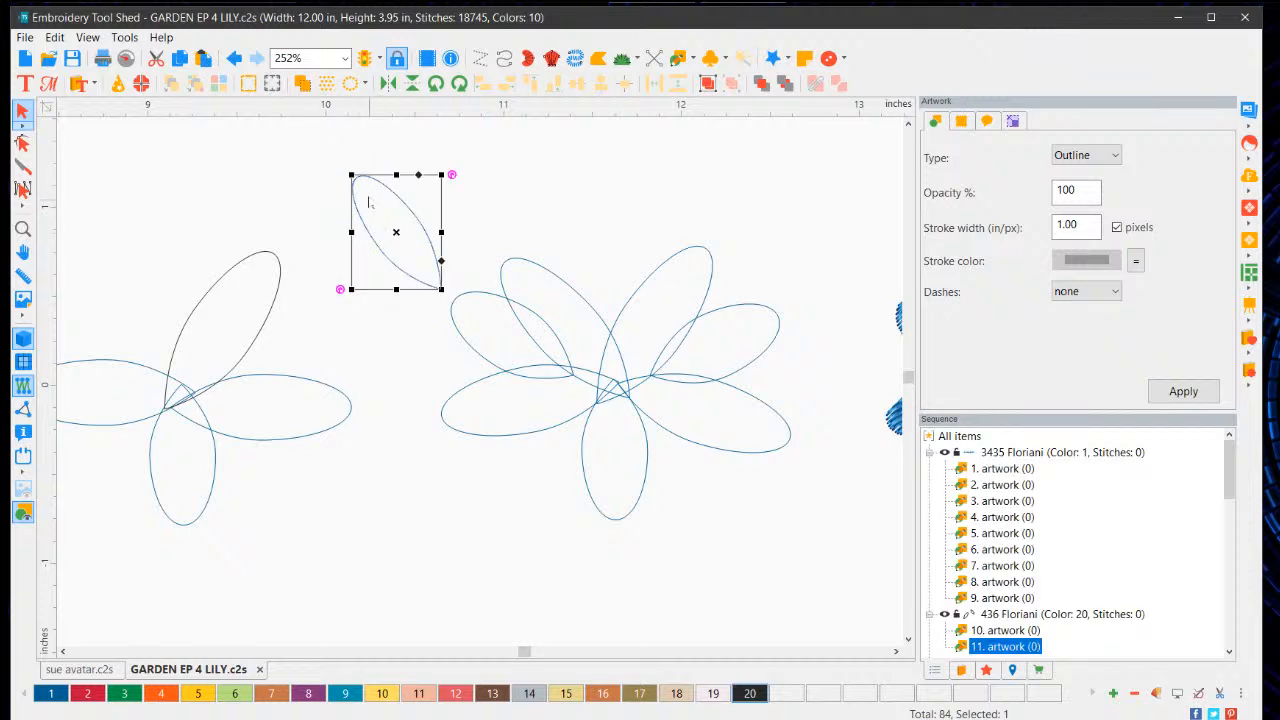
mouse_move(353, 177)
left_mouse_down()
mouse_move(370, 207)
mouse_move(336, 153)
mouse_move(363, 190)
left_mouse_up()
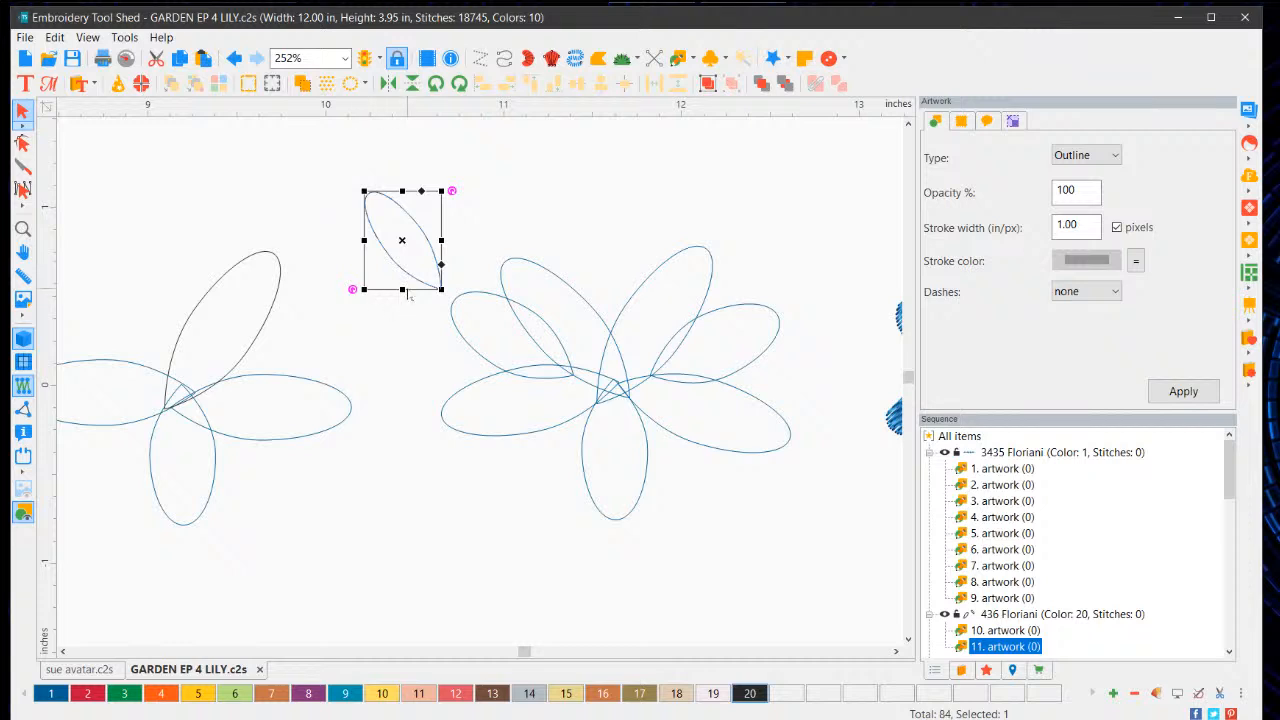
Step: Rotate the separated petal to horizontal and stretch it to about 0.75 in long and 0.4 in high
left_click_drag(450, 189, 393, 156)
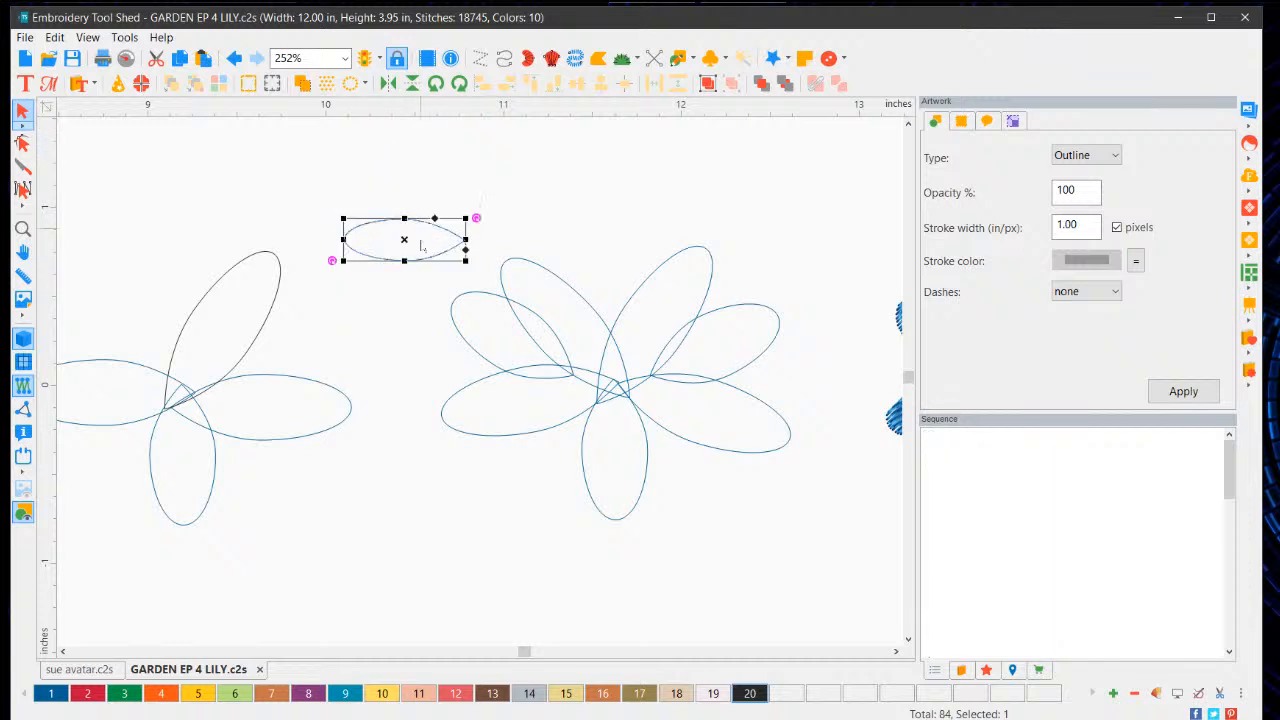
left_click_drag(408, 276, 412, 288)
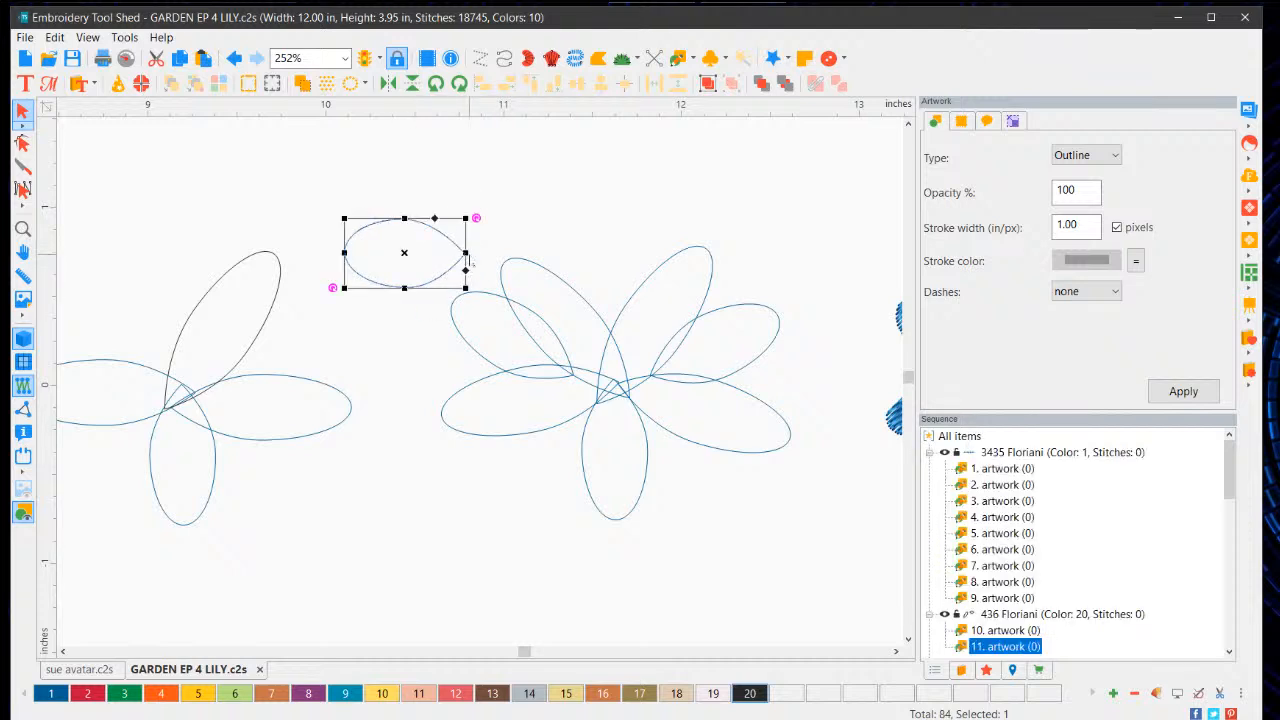
left_click_drag(464, 254, 480, 248)
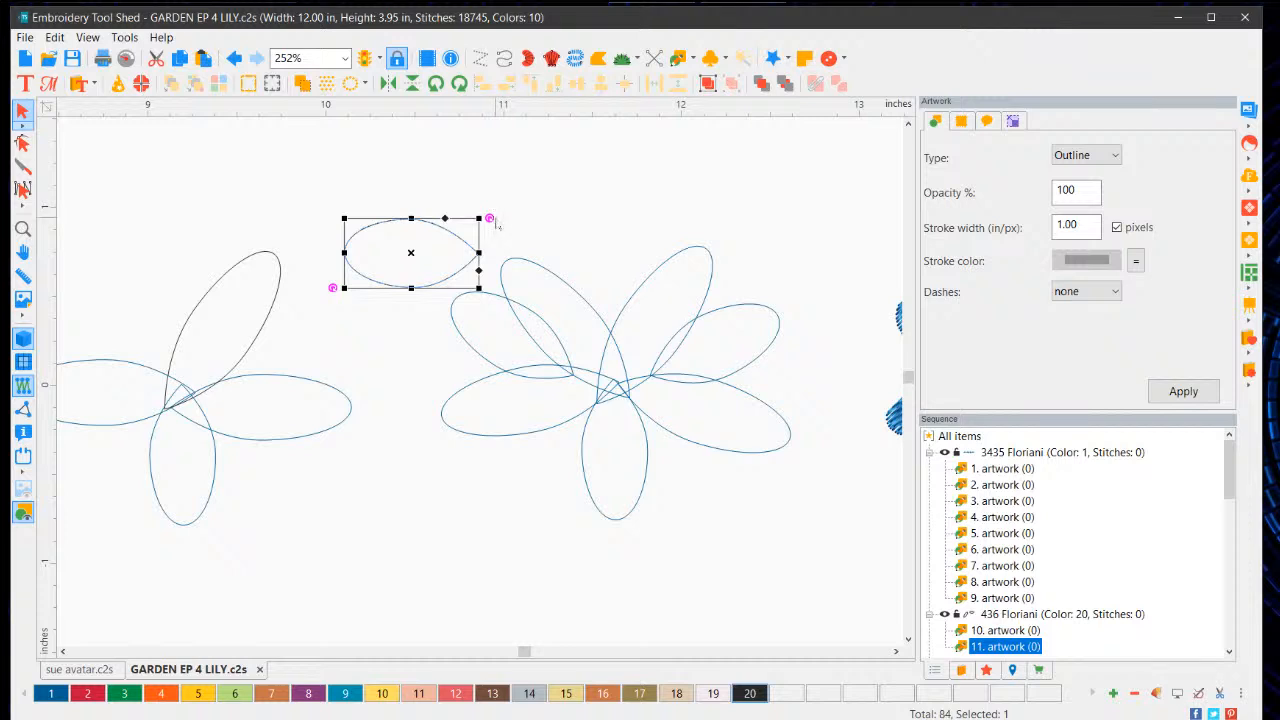
Step: Rotate the separated graphite petal to a diagonal and place it at the upper left of the outlined flower beside the seven-petal group
left_click_drag(490, 216, 143, 318)
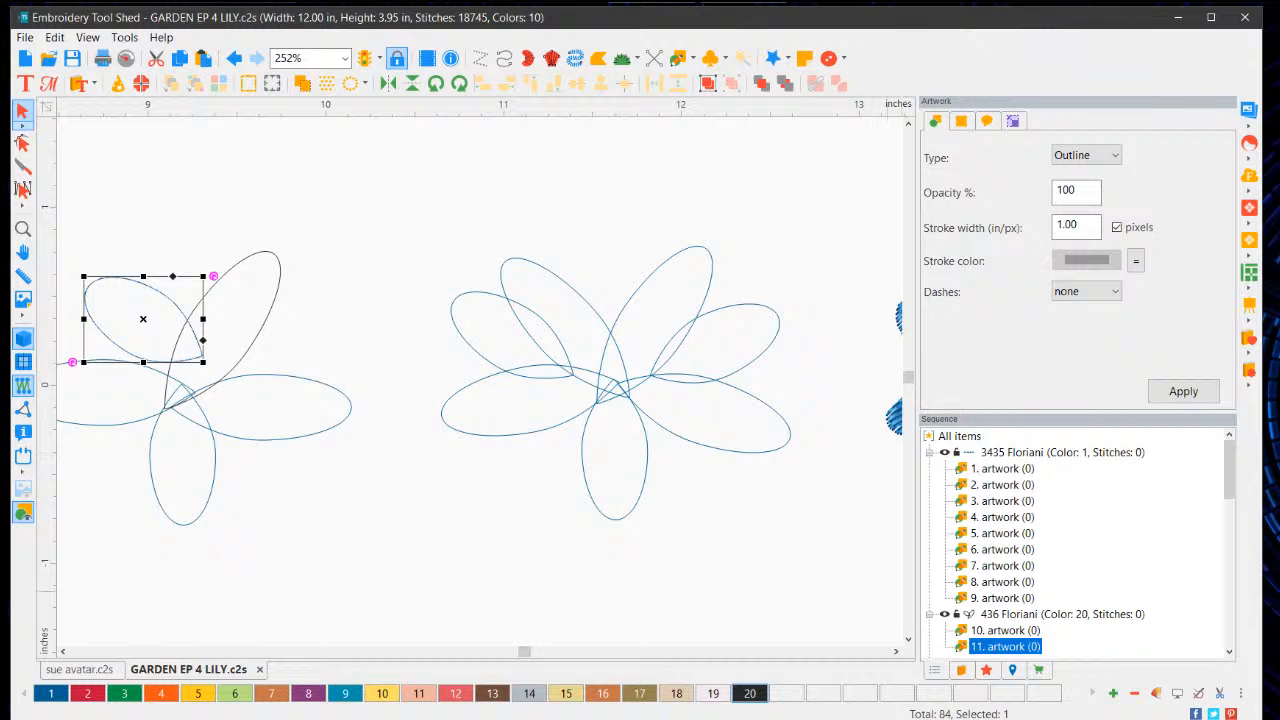
left_click(896, 652)
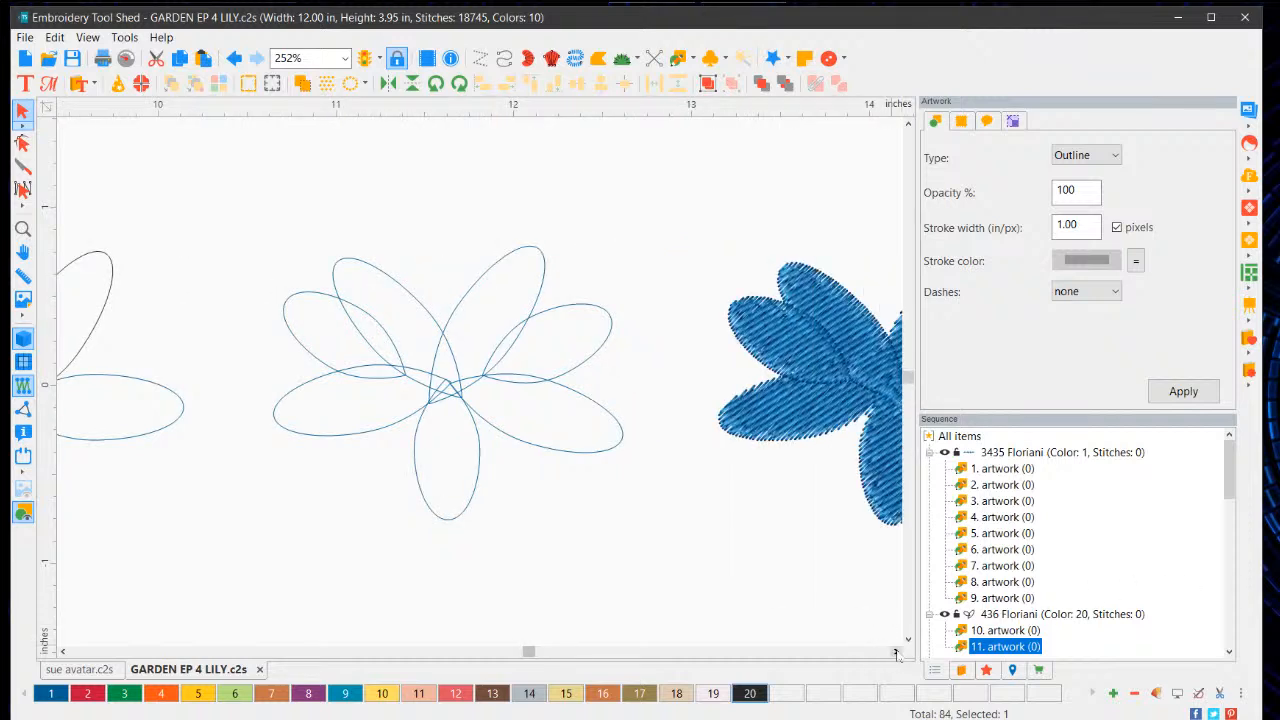
left_click(896, 652)
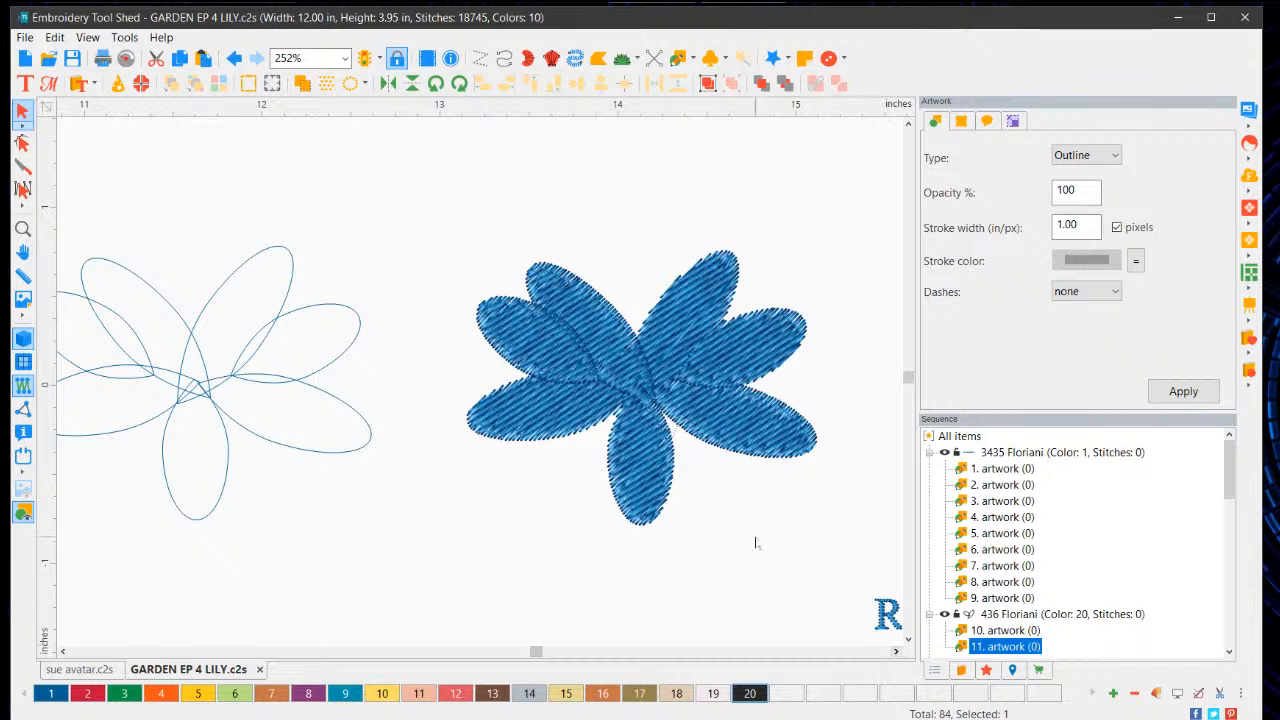
left_click(657, 262)
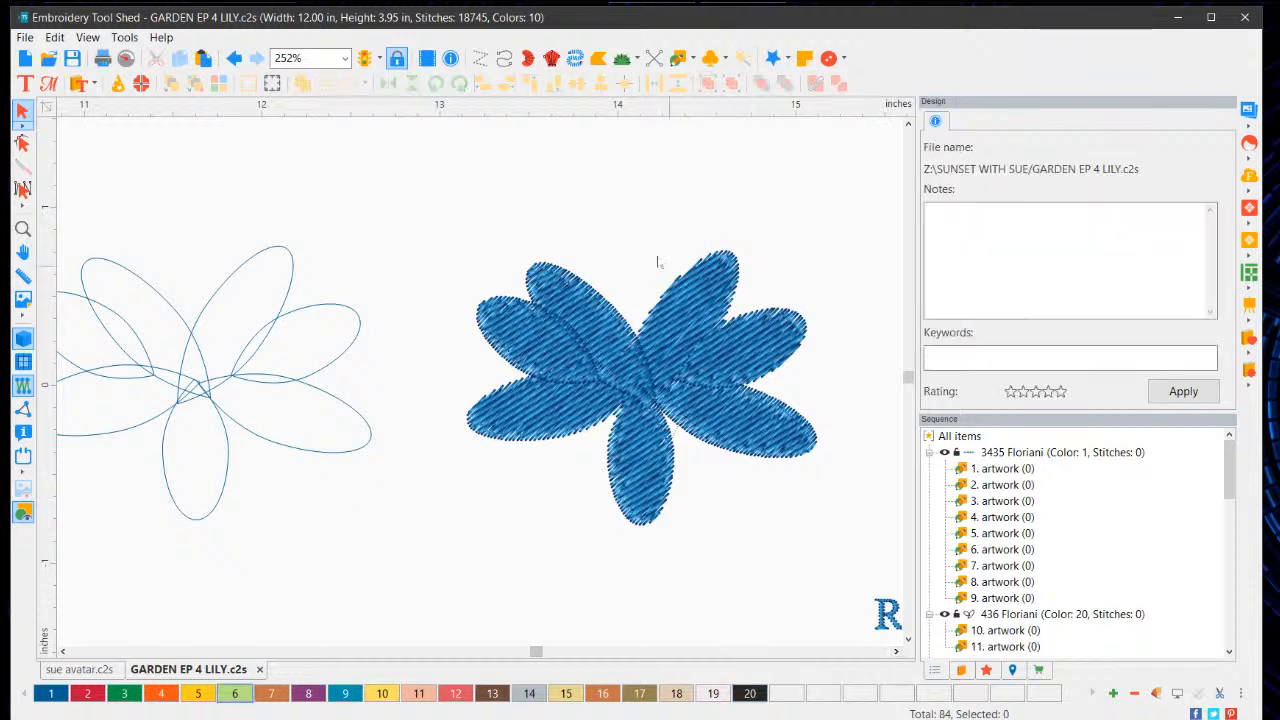
Step: Convert the lower-right petal of the outlined seven-petal flower to a Complex Fill
left_click(62, 652)
left_click(62, 652)
left_click(62, 652)
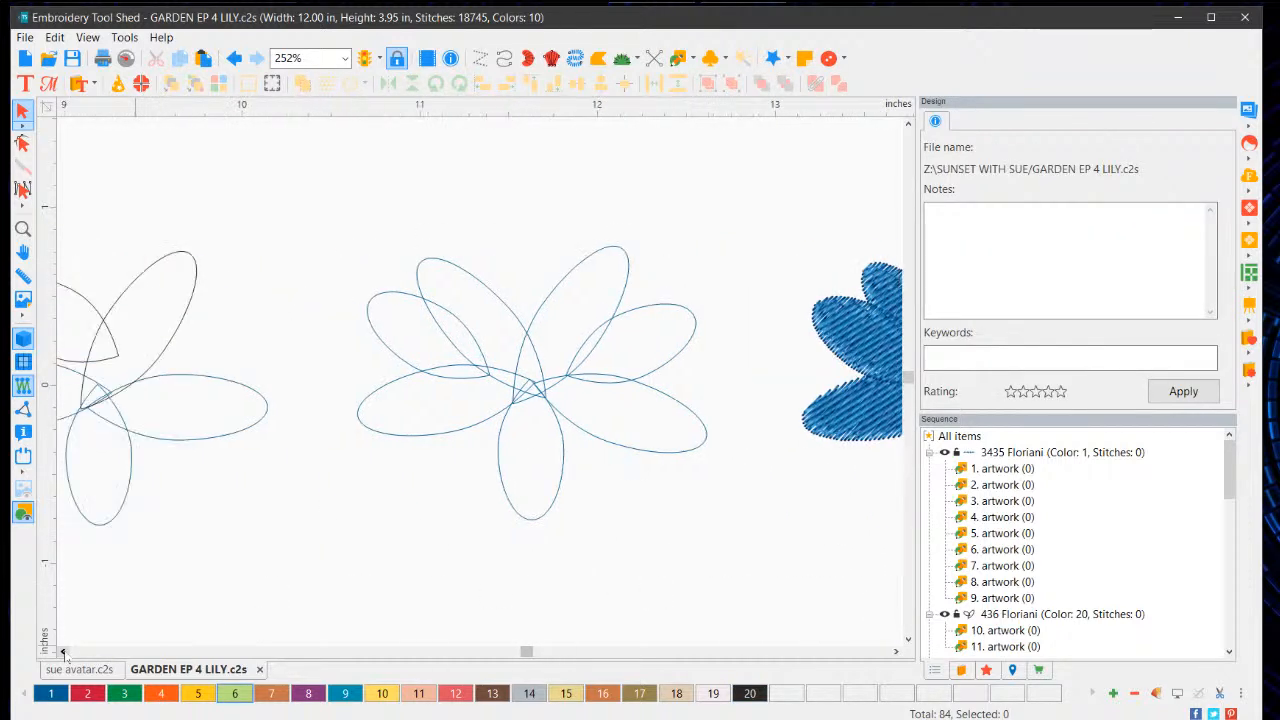
left_click(679, 458)
right_click(666, 430)
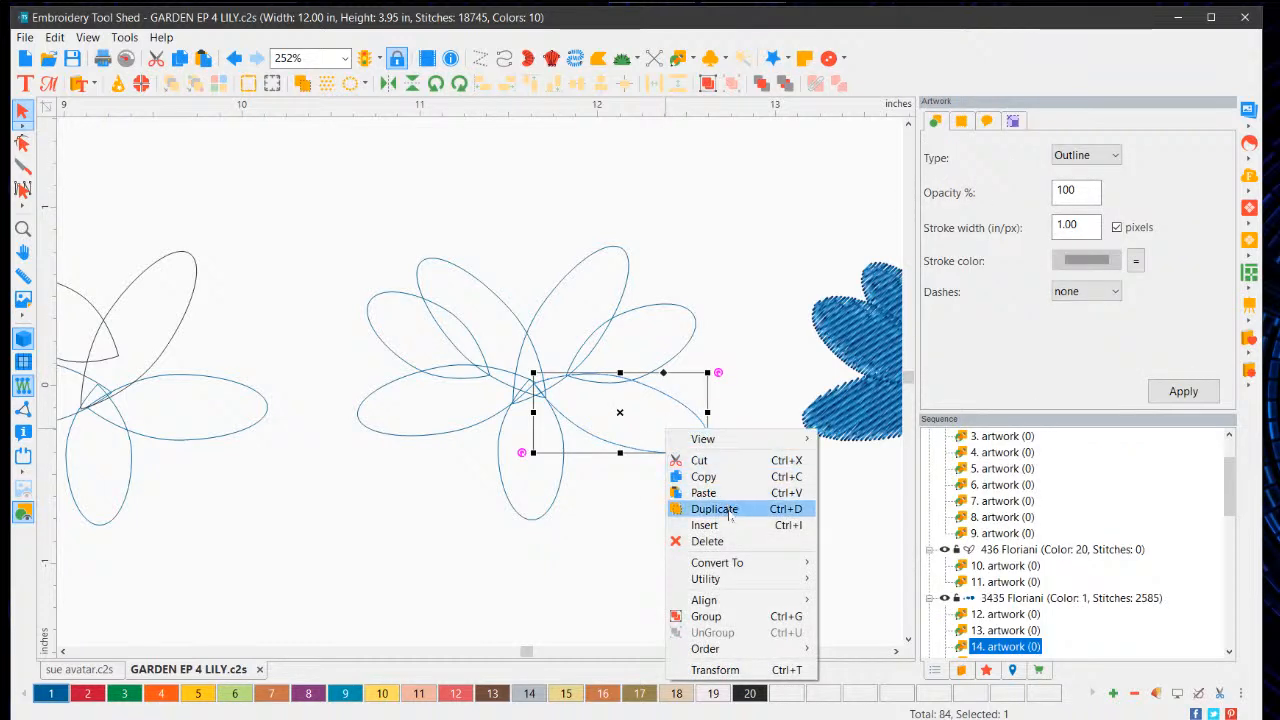
mouse_move(750, 565)
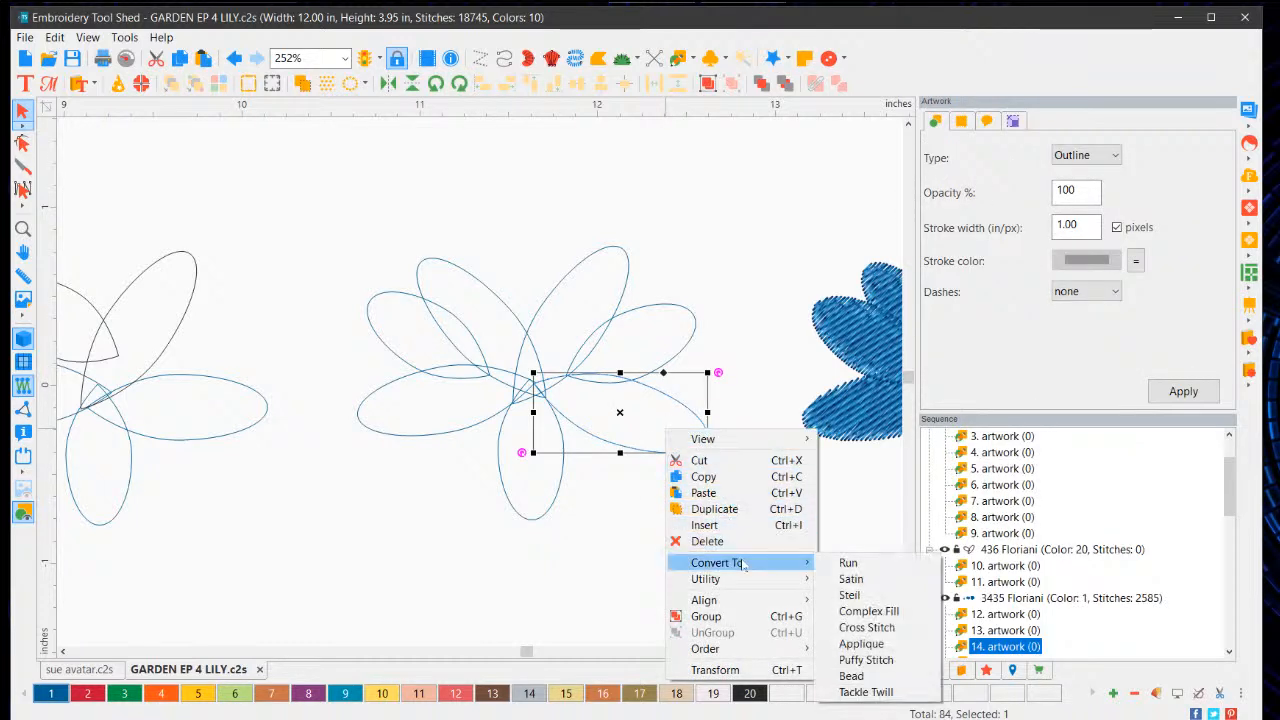
left_click(860, 611)
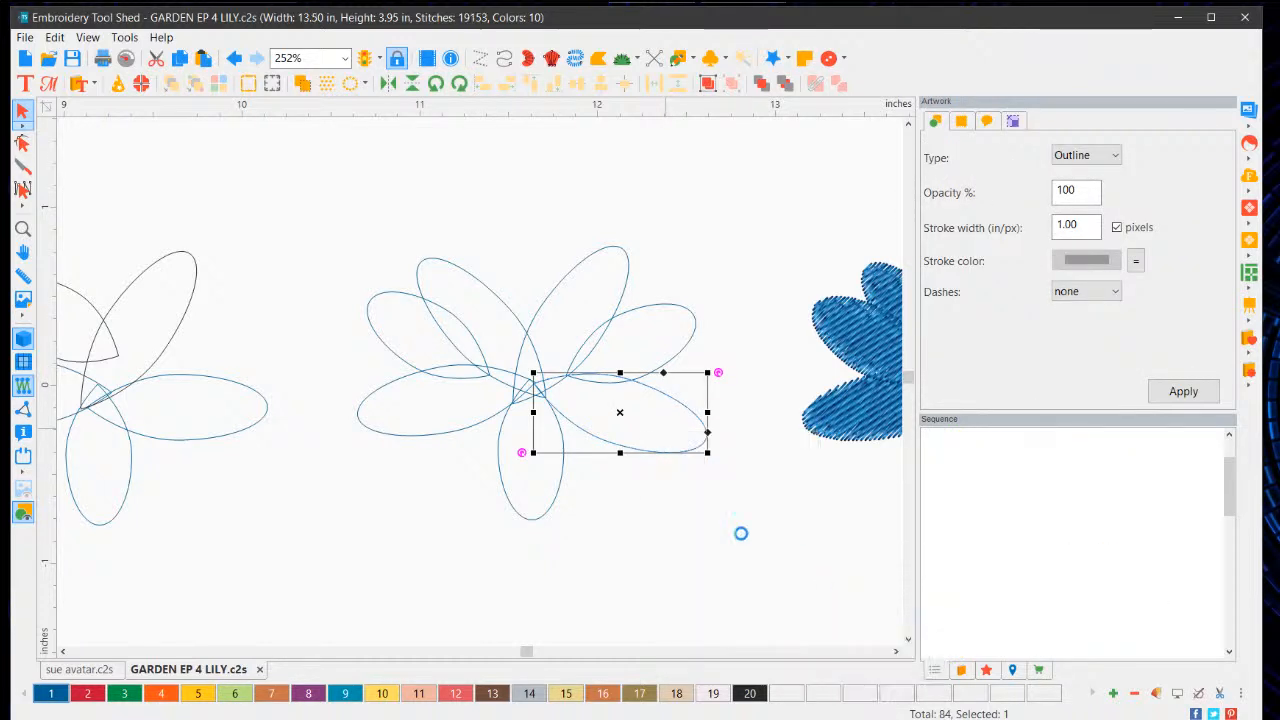
left_click(558, 506)
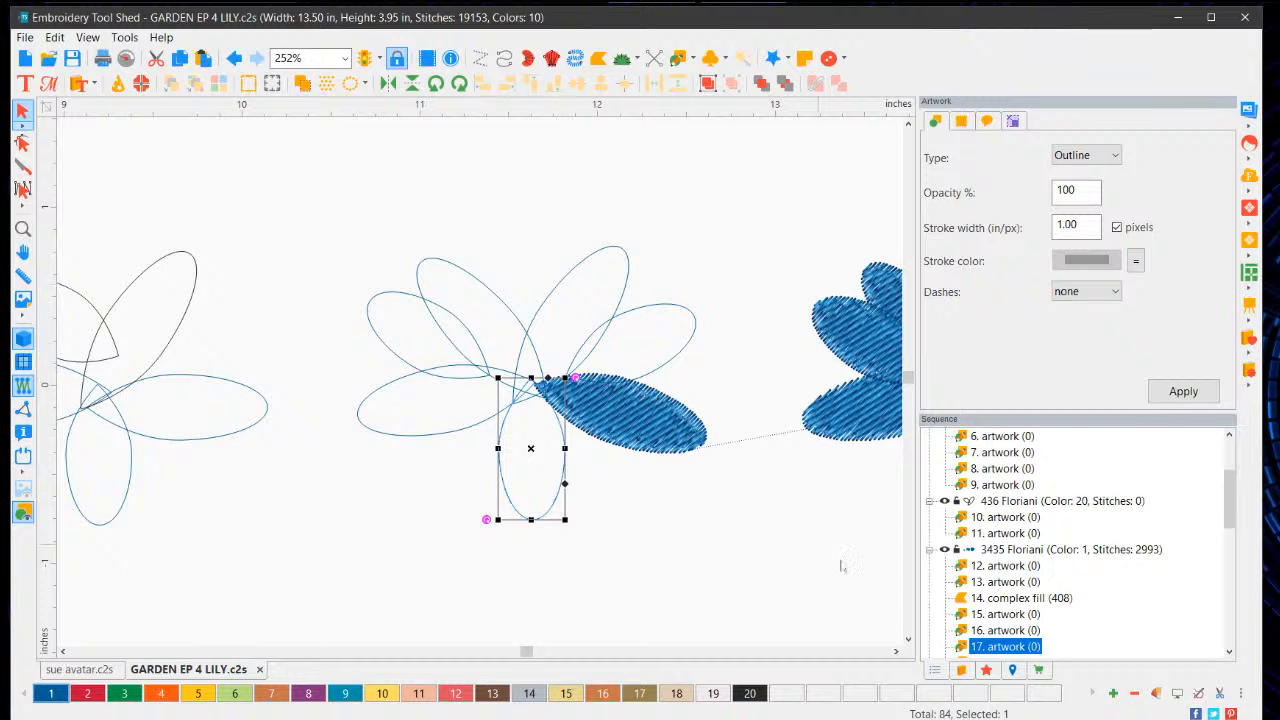
Step: Realign the stitch angle line of the blue filled flower's lower-right petal to run lengthwise from the flower centre to the petal tip
left_click(897, 652)
left_click(897, 652)
left_click(897, 652)
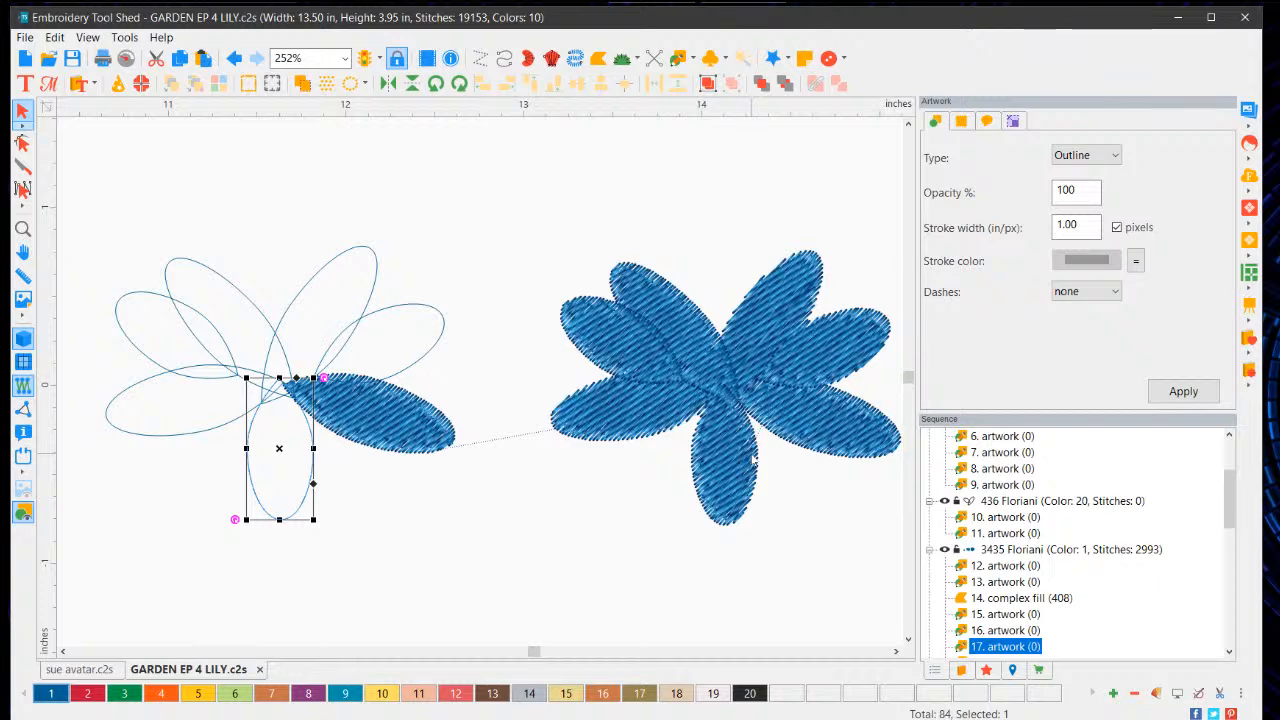
left_click(897, 652)
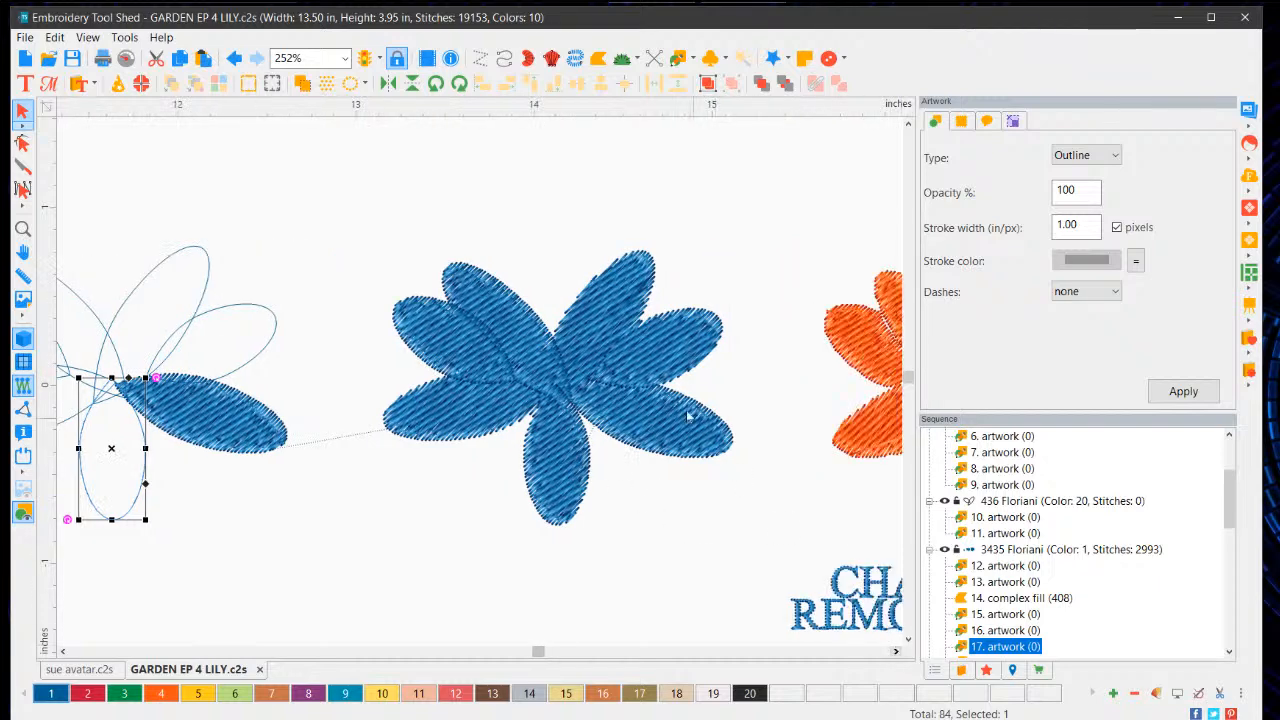
left_click(897, 652)
left_click(754, 400)
left_click(683, 427)
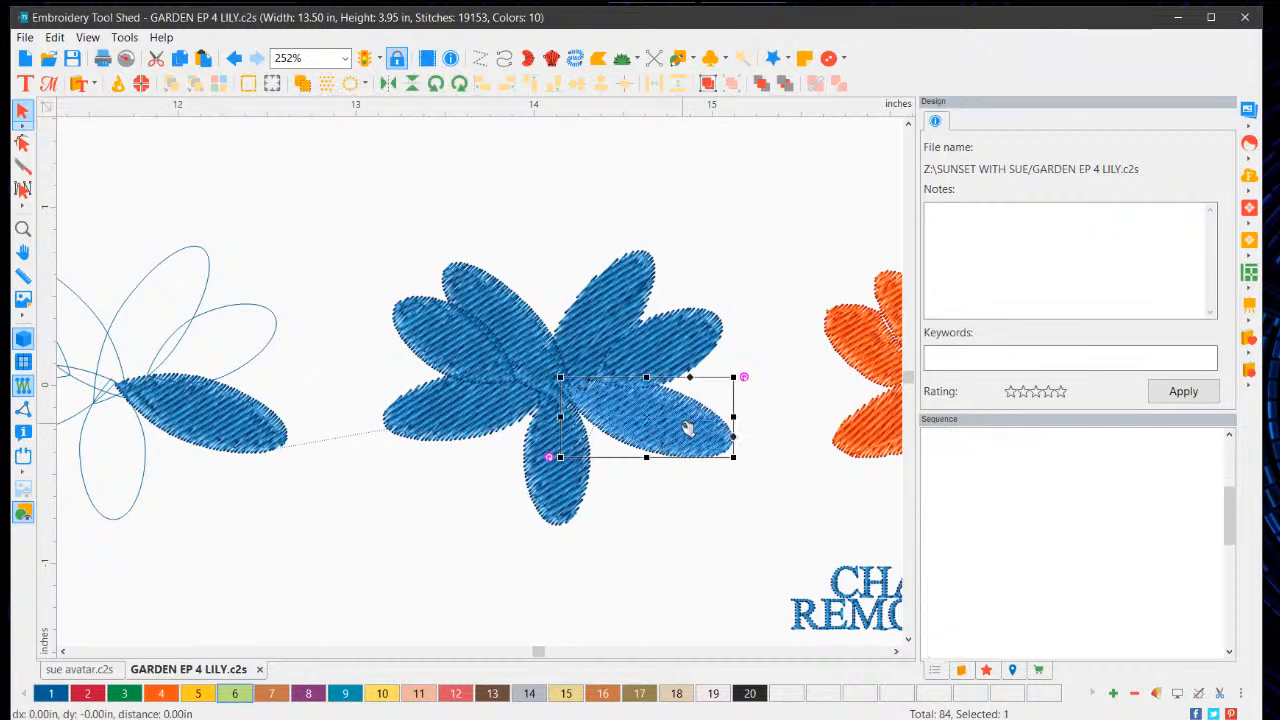
left_click(22, 143)
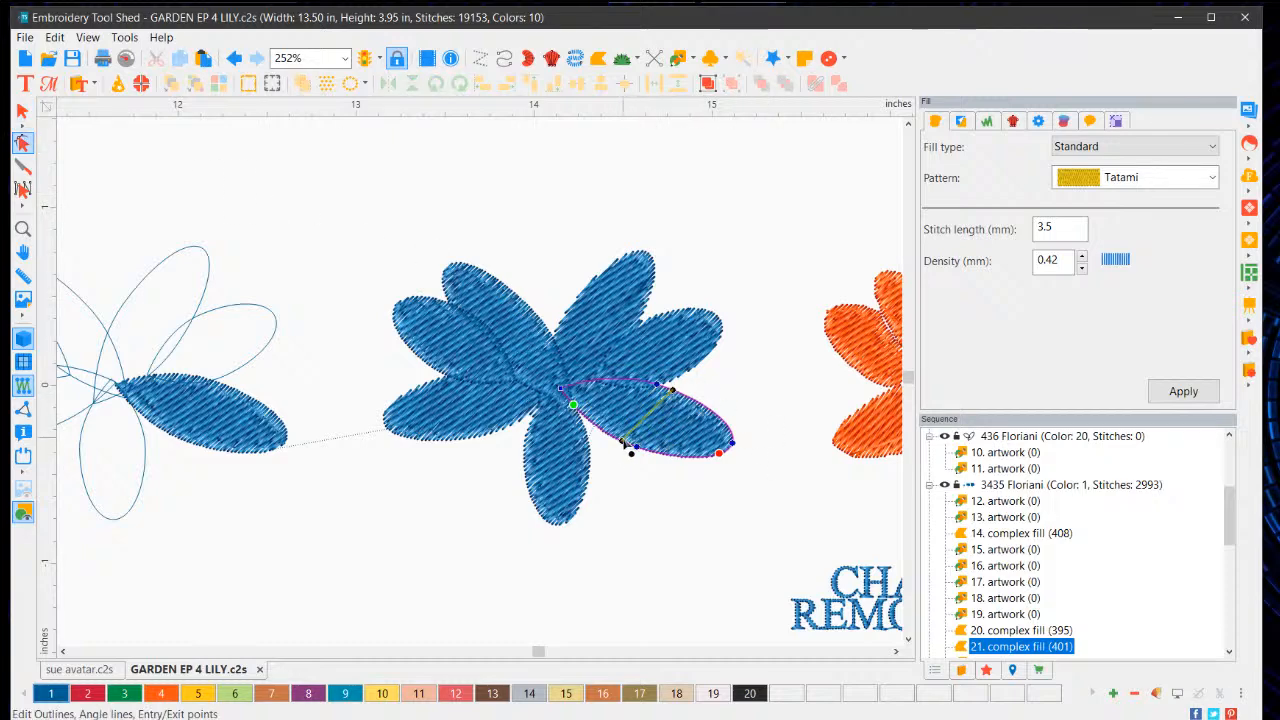
scroll(817, 520, "up", 2)
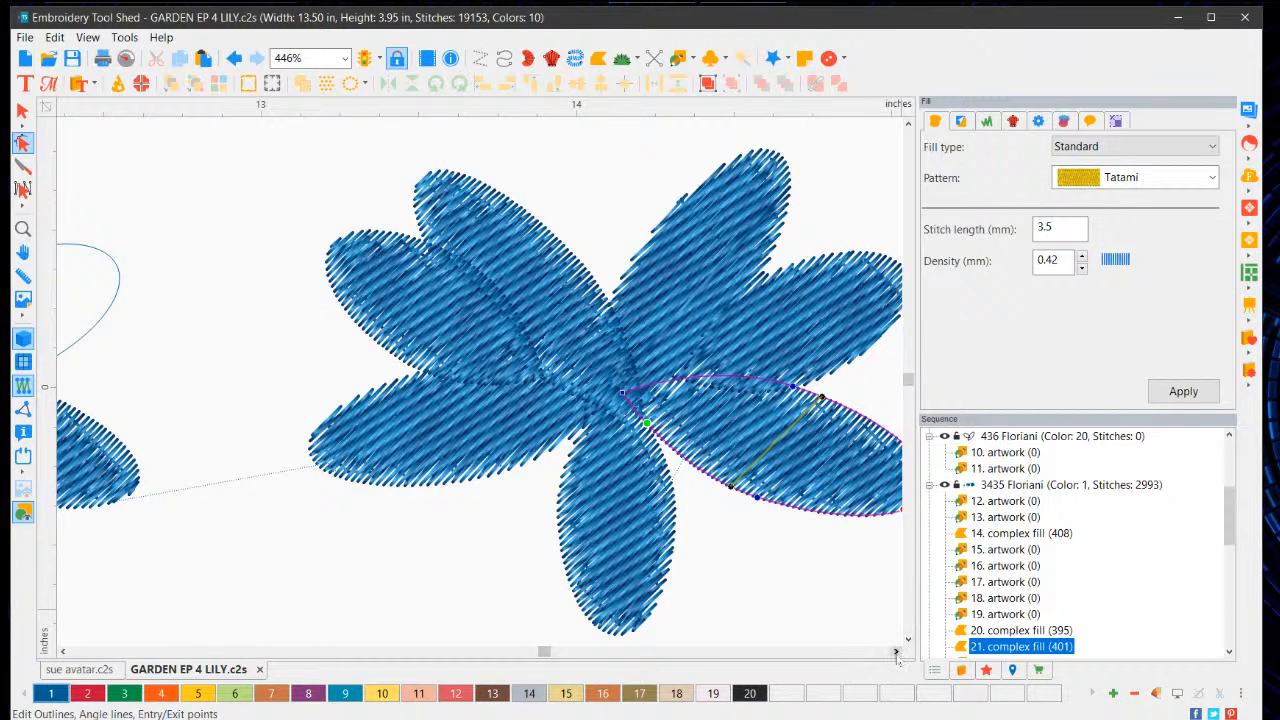
scroll(783, 478, "right", 1)
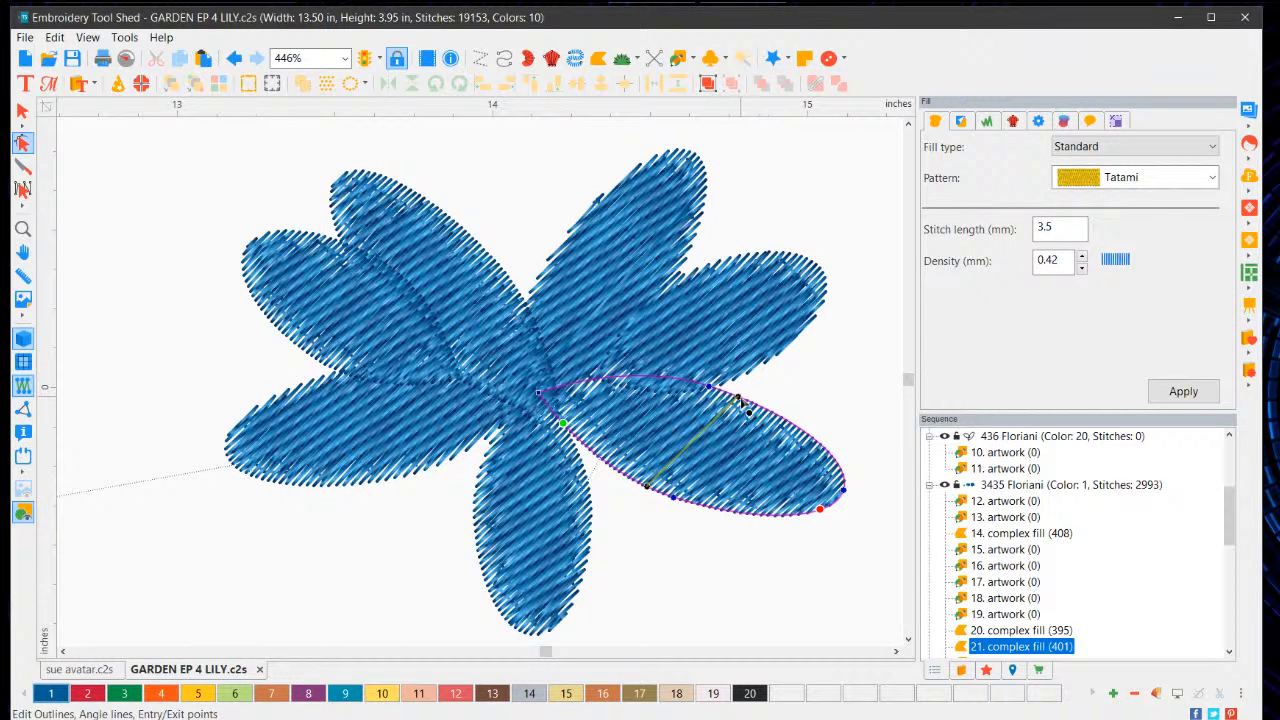
left_click_drag(738, 400, 843, 491)
left_click_drag(650, 491, 552, 410)
left_click(1190, 392)
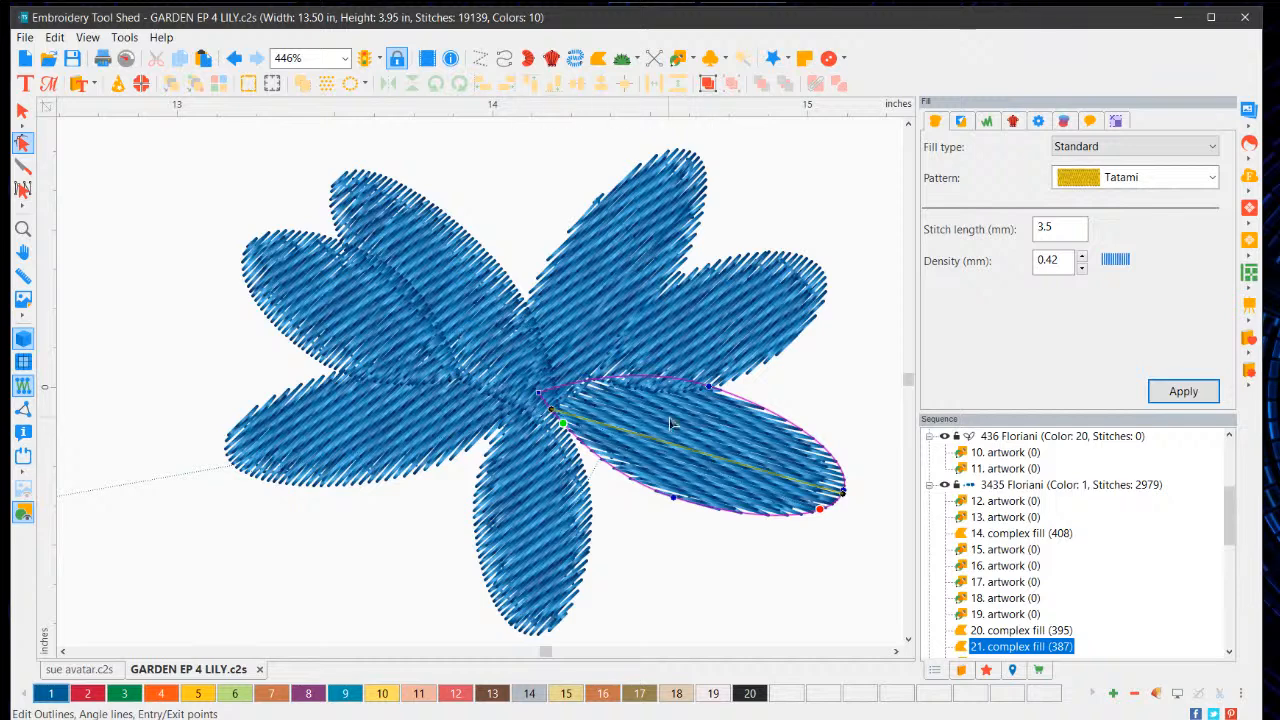
Step: Run the bottom blue petal's stitch angle line vertically from its point at the flower centre down to its tip
left_click(520, 541)
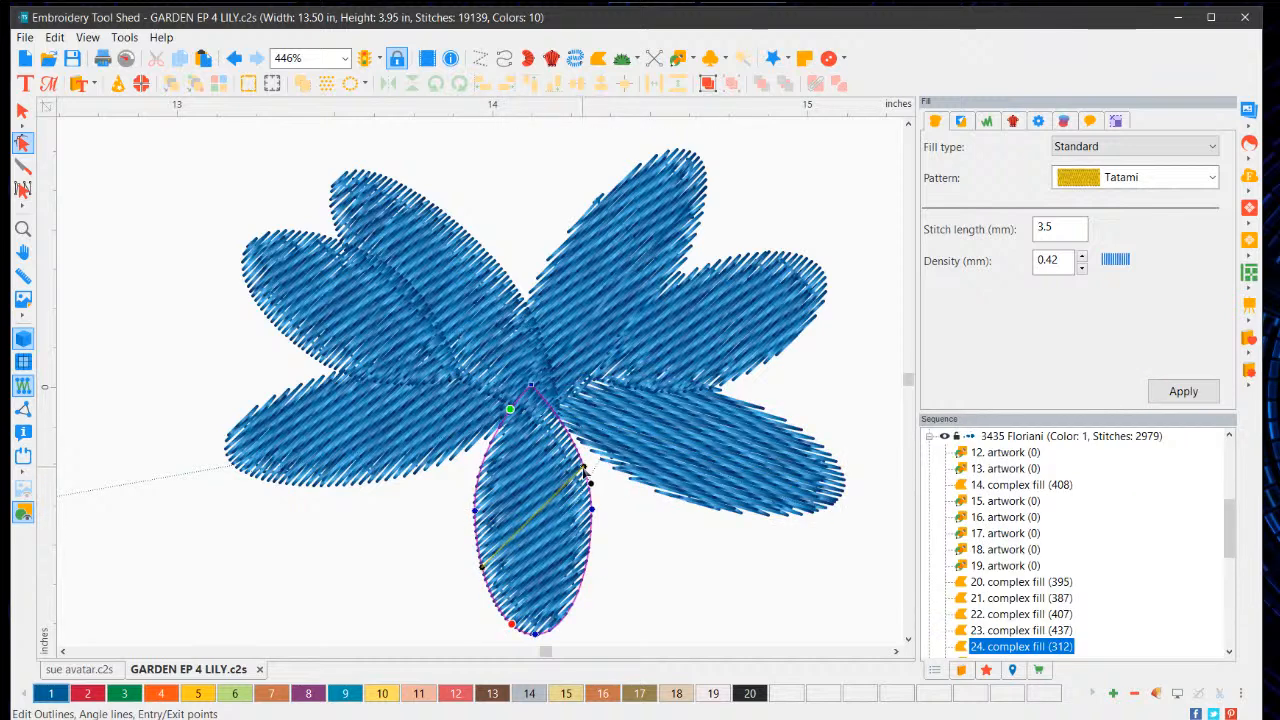
left_click_drag(588, 470, 530, 389)
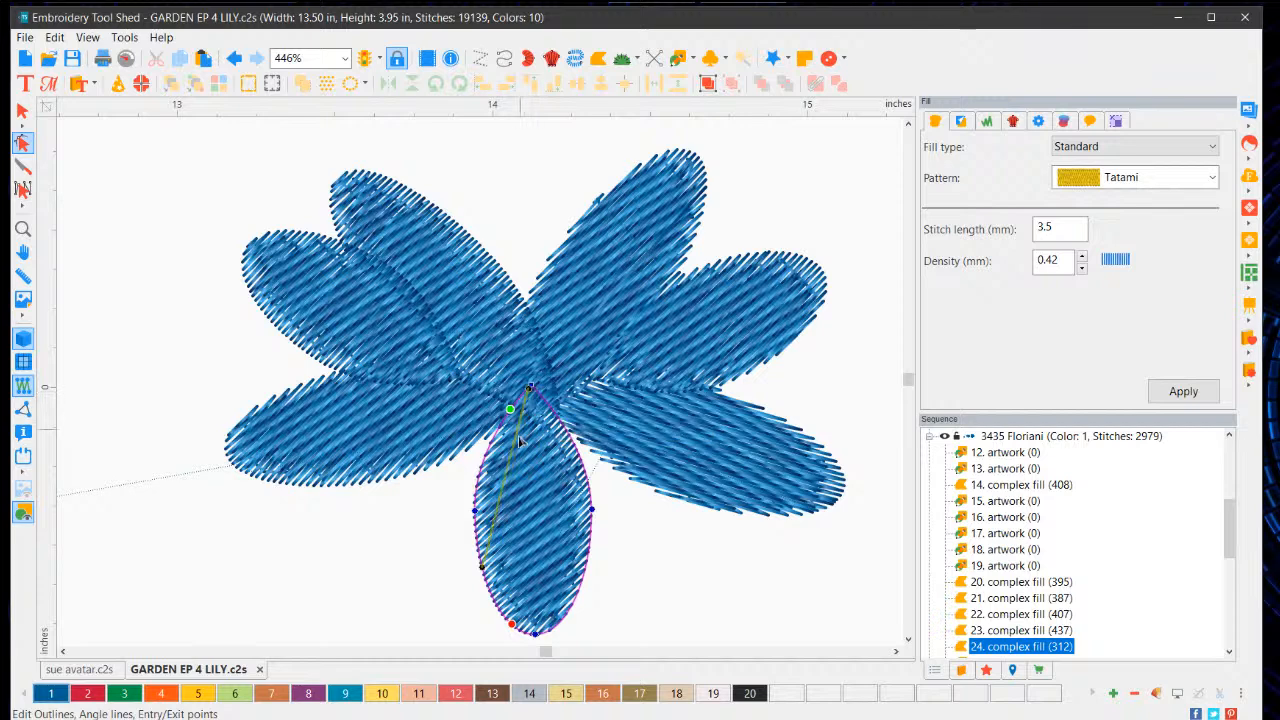
left_click_drag(483, 572, 537, 632)
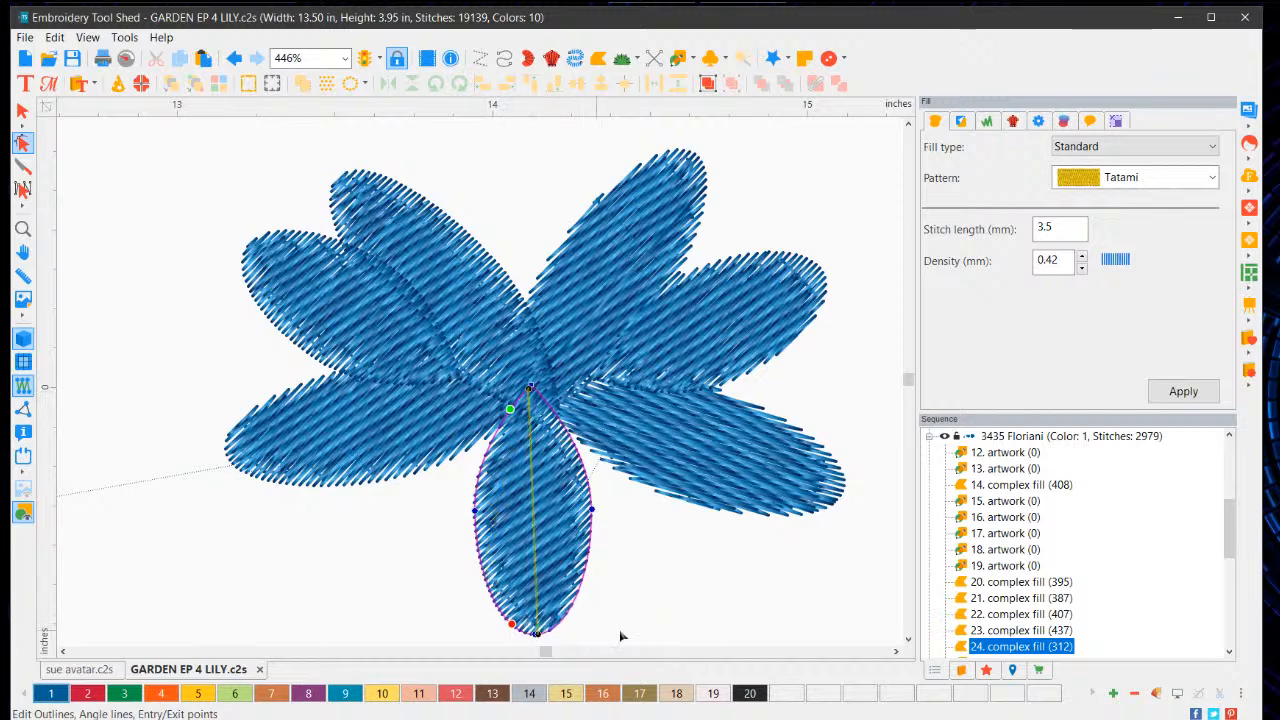
left_click(1183, 391)
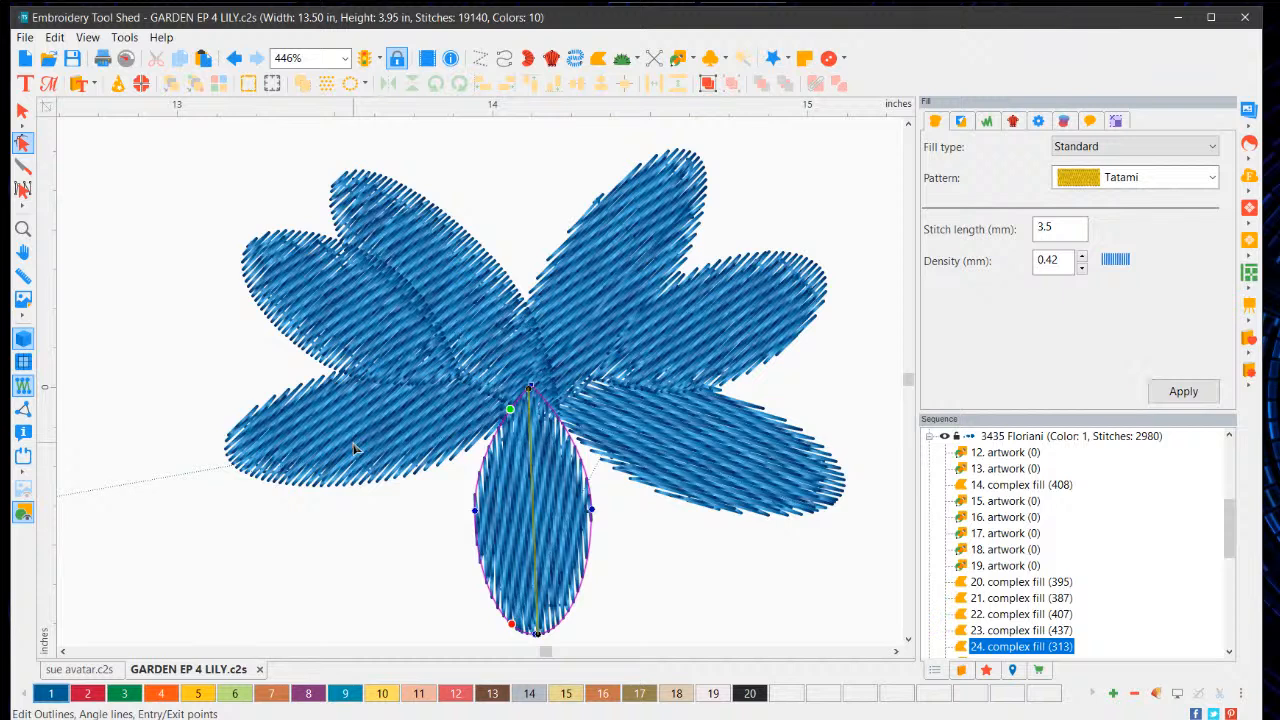
Step: Set the lower-left blue petal's stitch angle line lengthwise from the flower centre to its outer tip
left_click(381, 466)
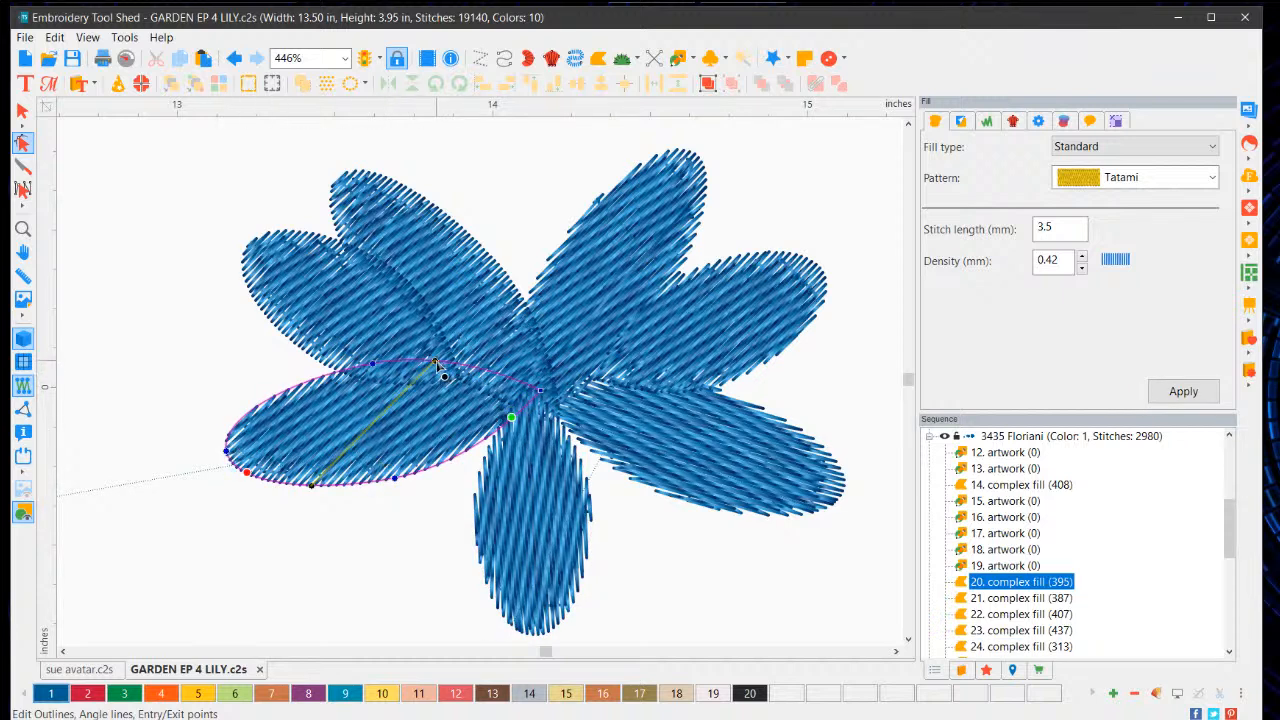
left_click_drag(435, 361, 540, 392)
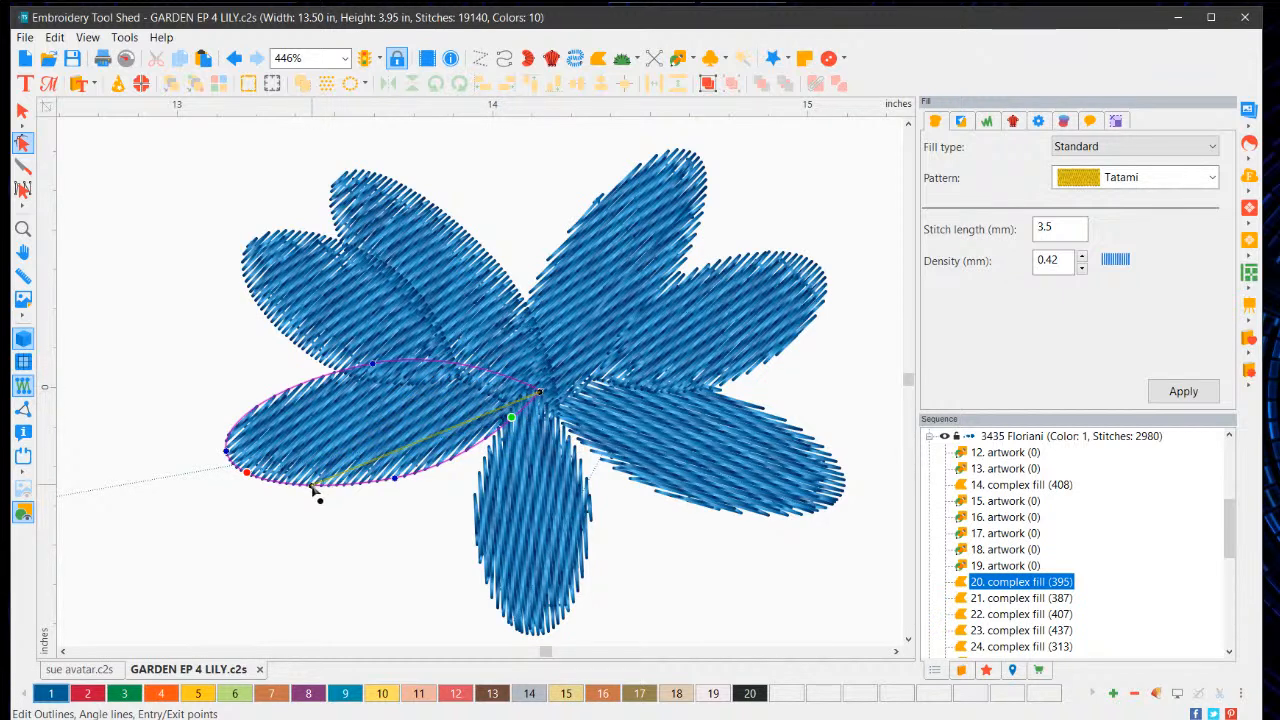
left_click_drag(312, 487, 245, 451)
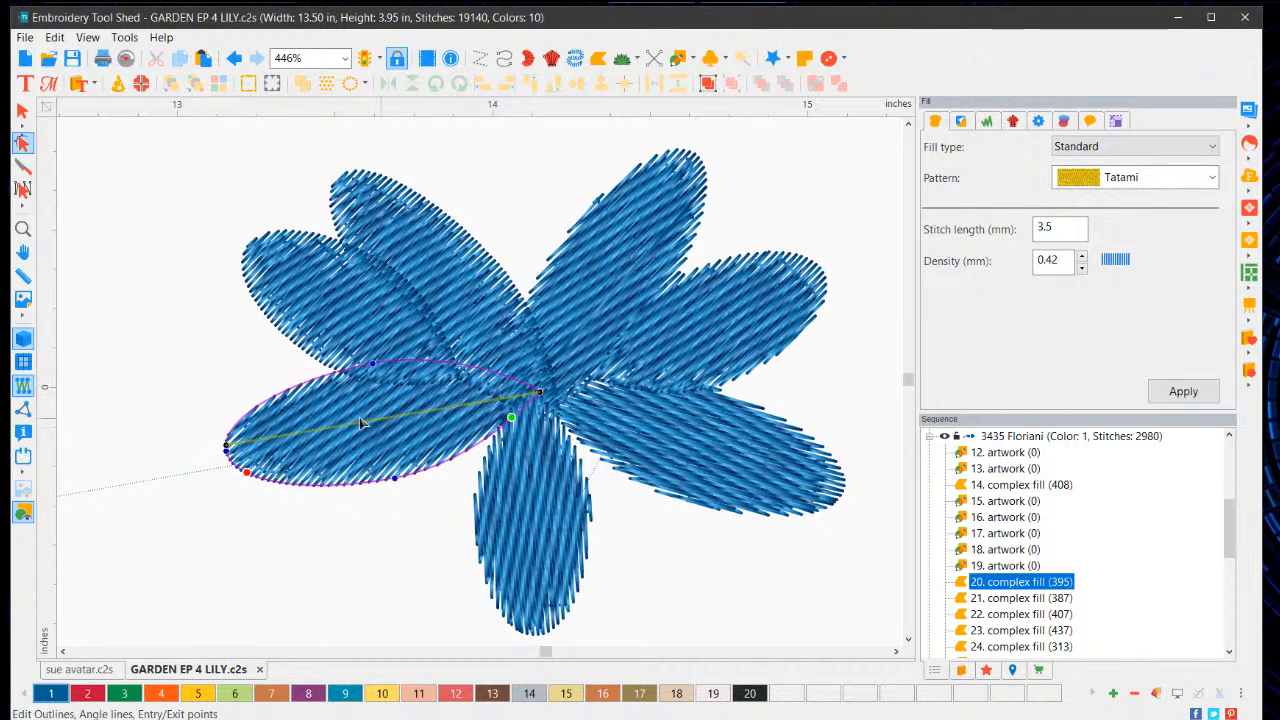
left_click(1183, 391)
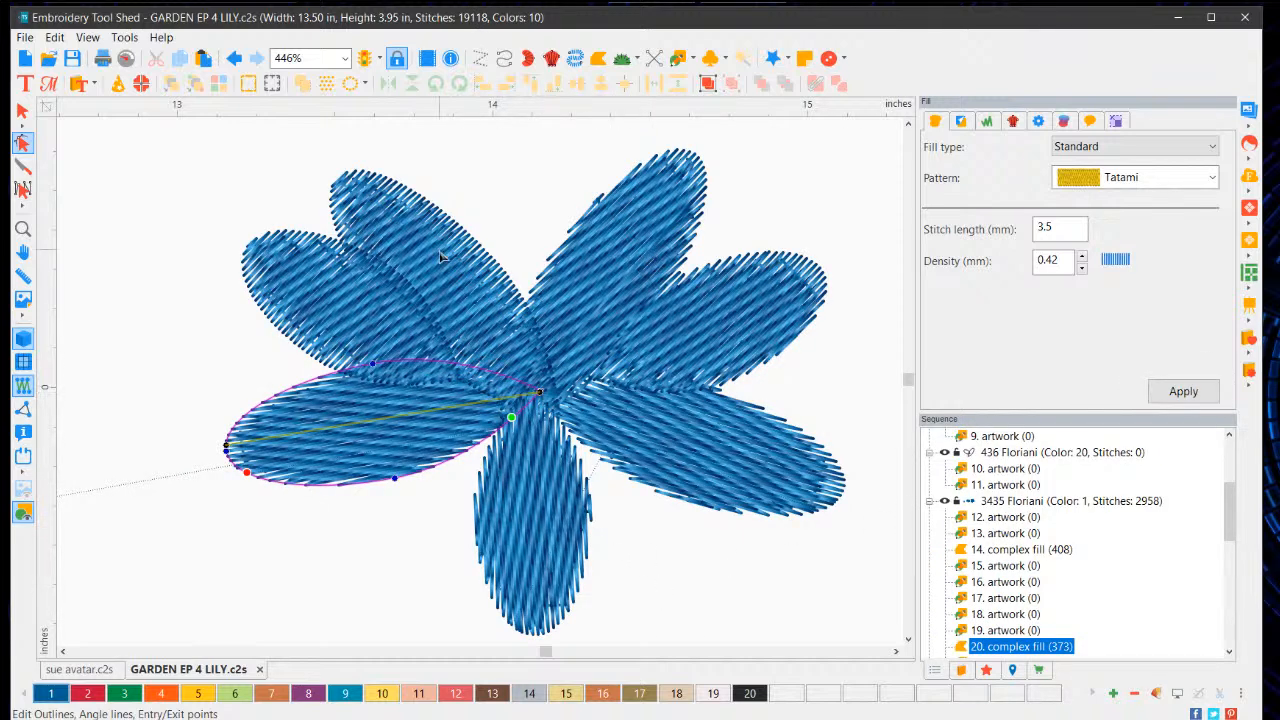
Step: Turn the stitch angle of the tall upper-left blue petal so its fill follows the petal from tip to flower centre
left_click(435, 212)
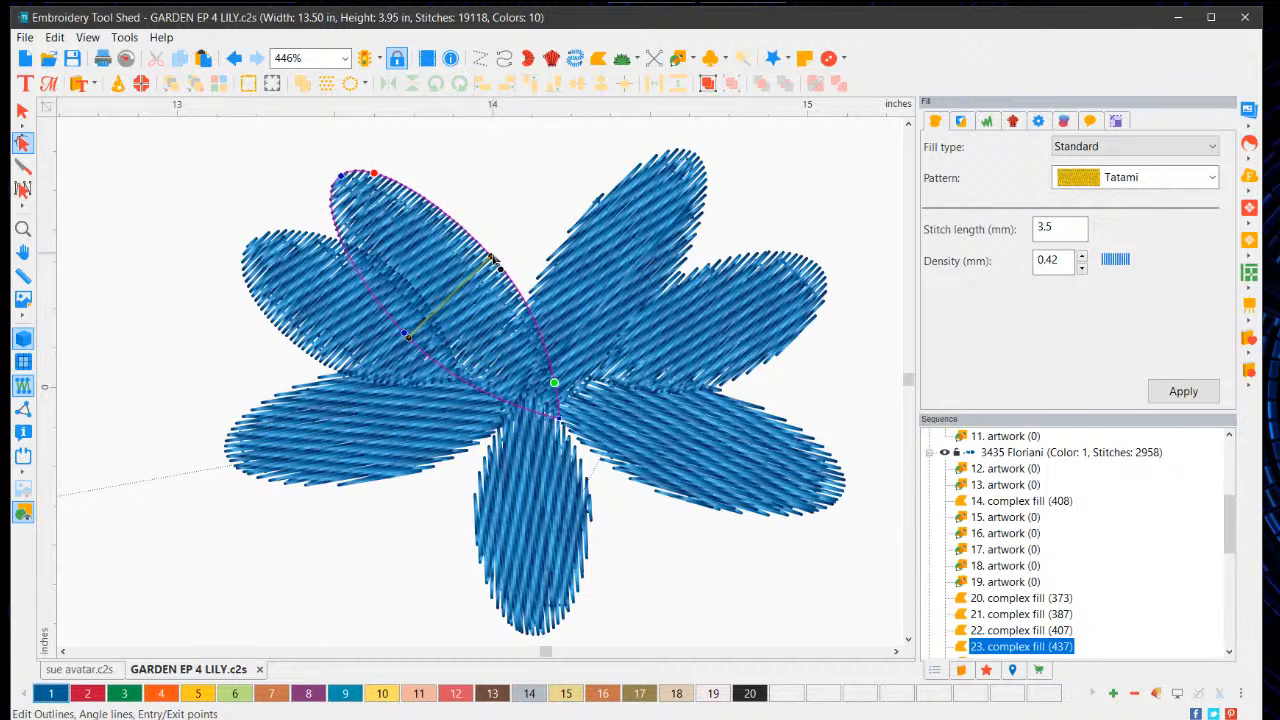
left_click_drag(493, 260, 349, 183)
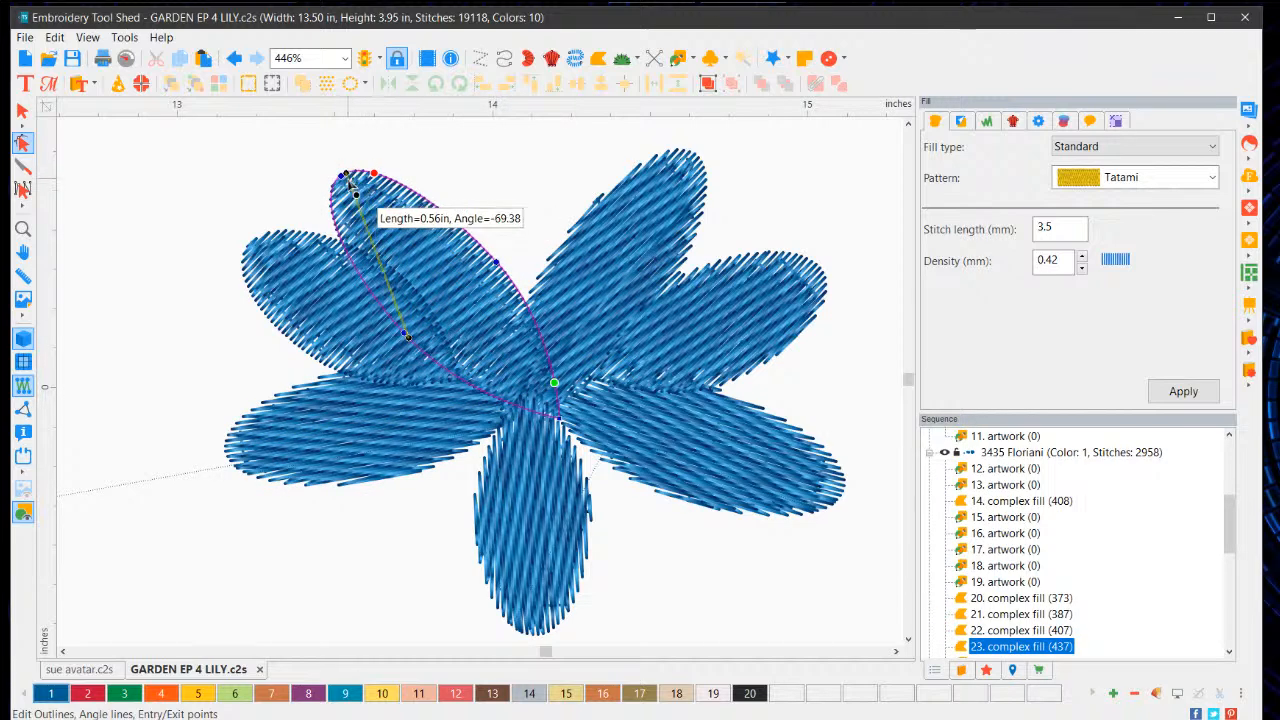
left_click_drag(411, 337, 558, 412)
left_click(1212, 392)
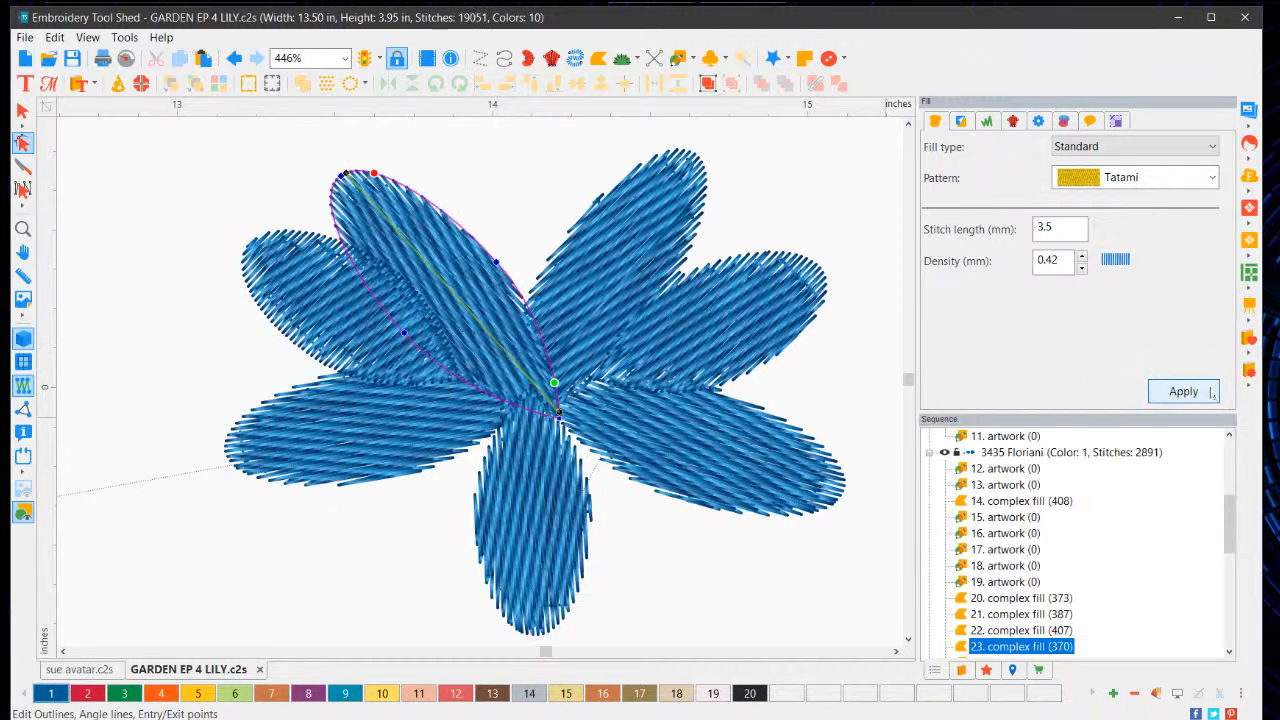
left_click(805, 188)
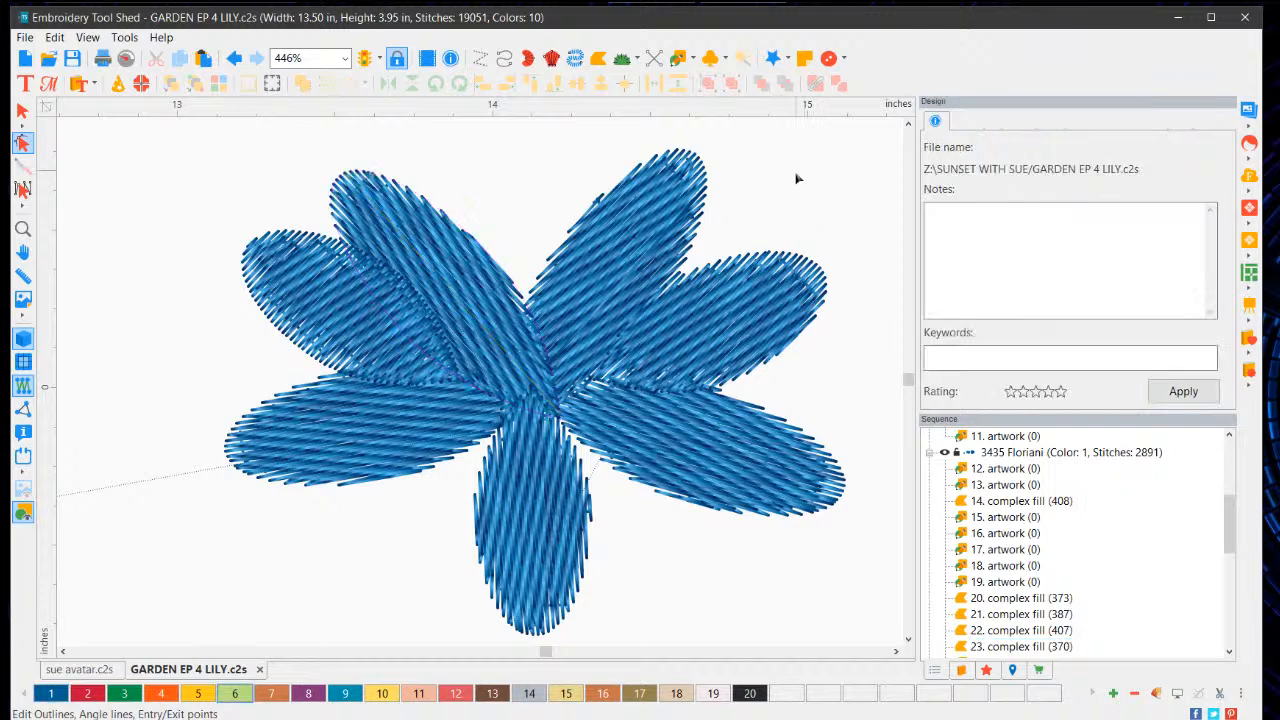
Step: Reangle the fill of the small outer-left blue petal along its length, from its tip to its inner point, and deselect it
left_click(318, 284)
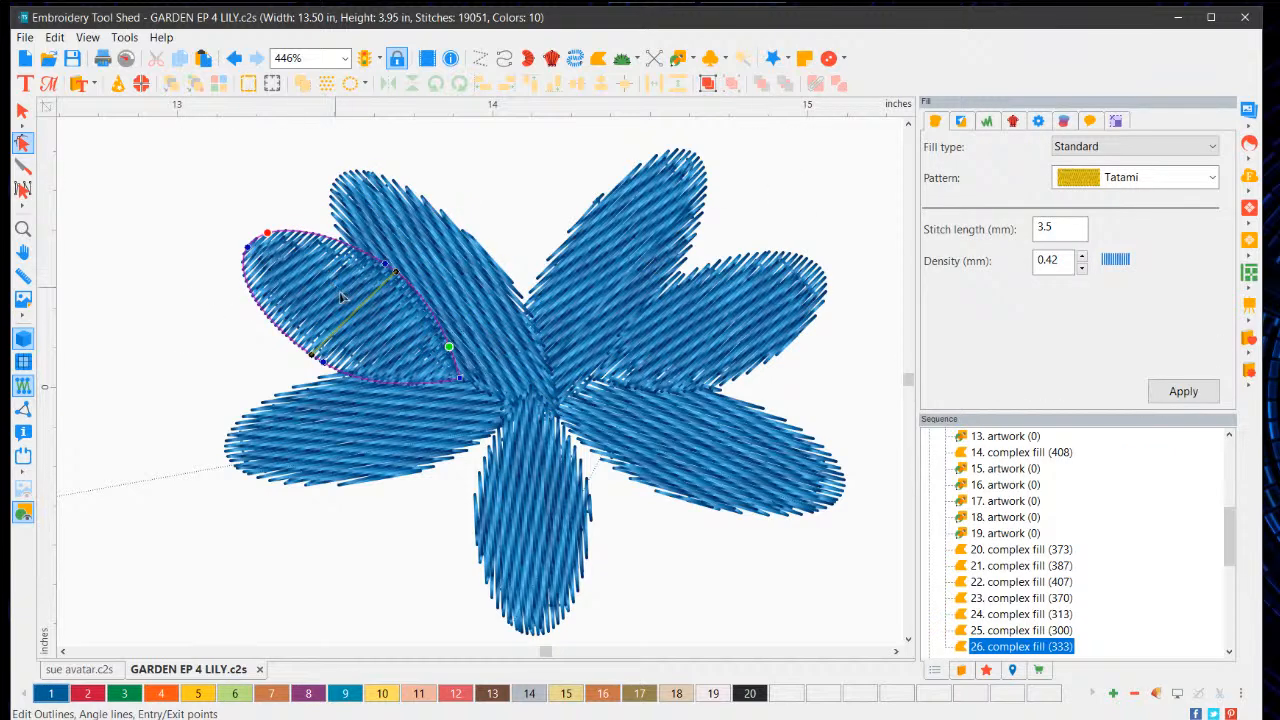
left_click_drag(397, 272, 252, 243)
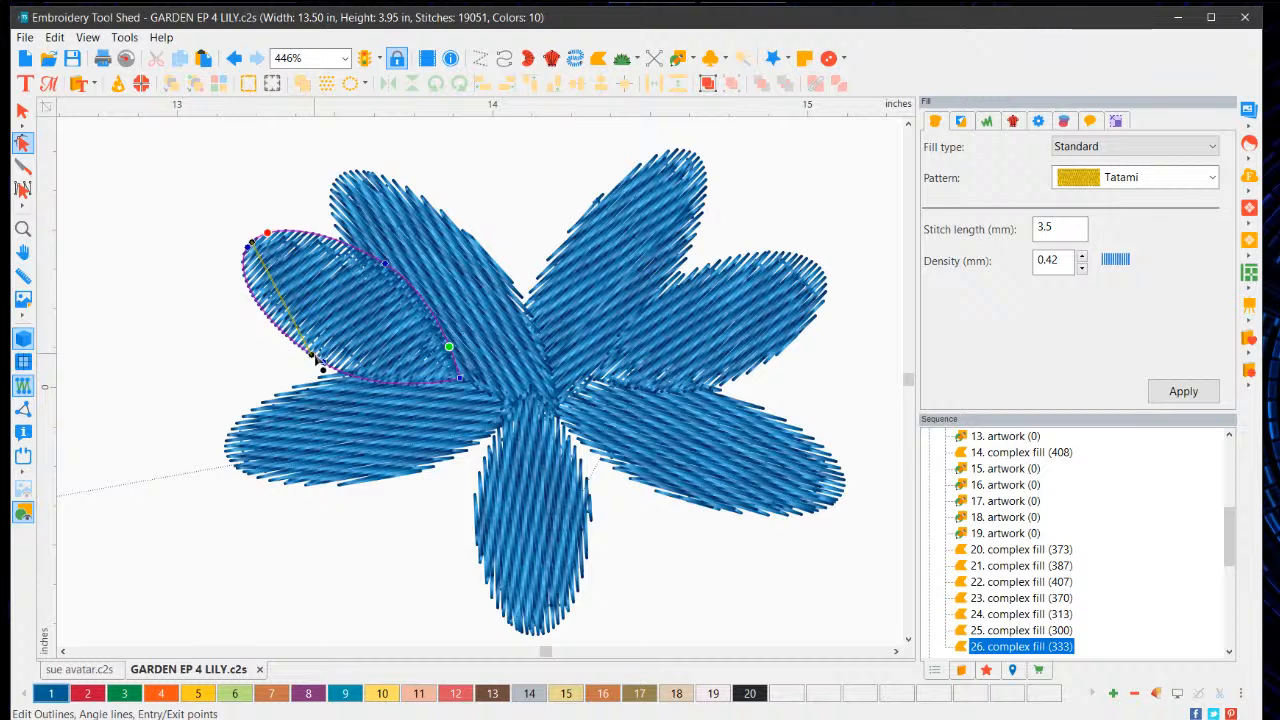
left_click_drag(318, 370, 455, 378)
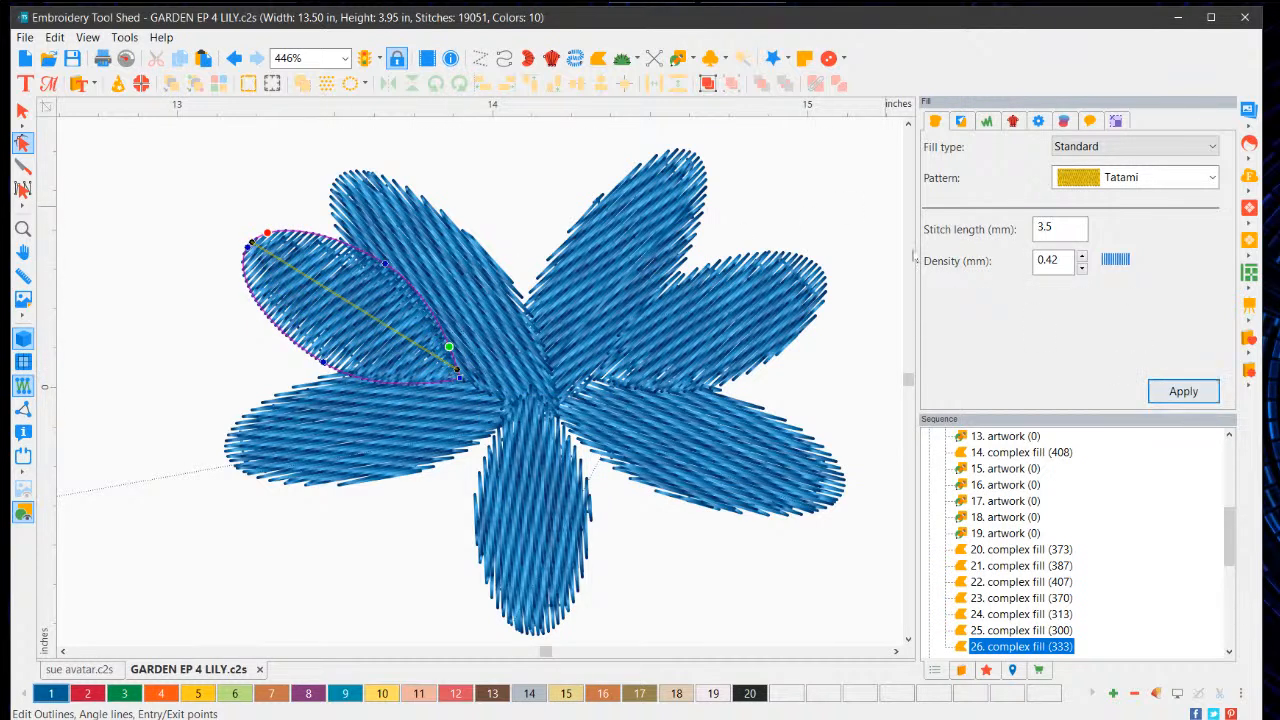
left_click(1183, 391)
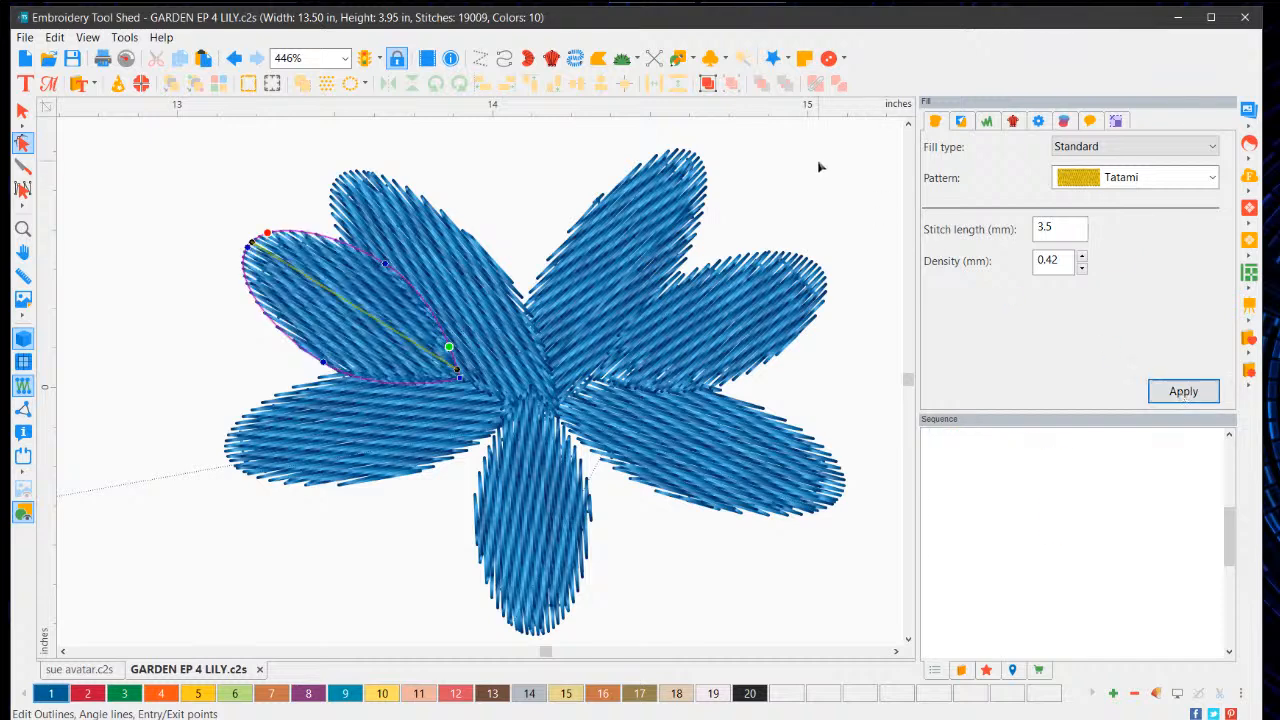
scroll(541, 295, "down", 1)
scroll(541, 295, "down", 3)
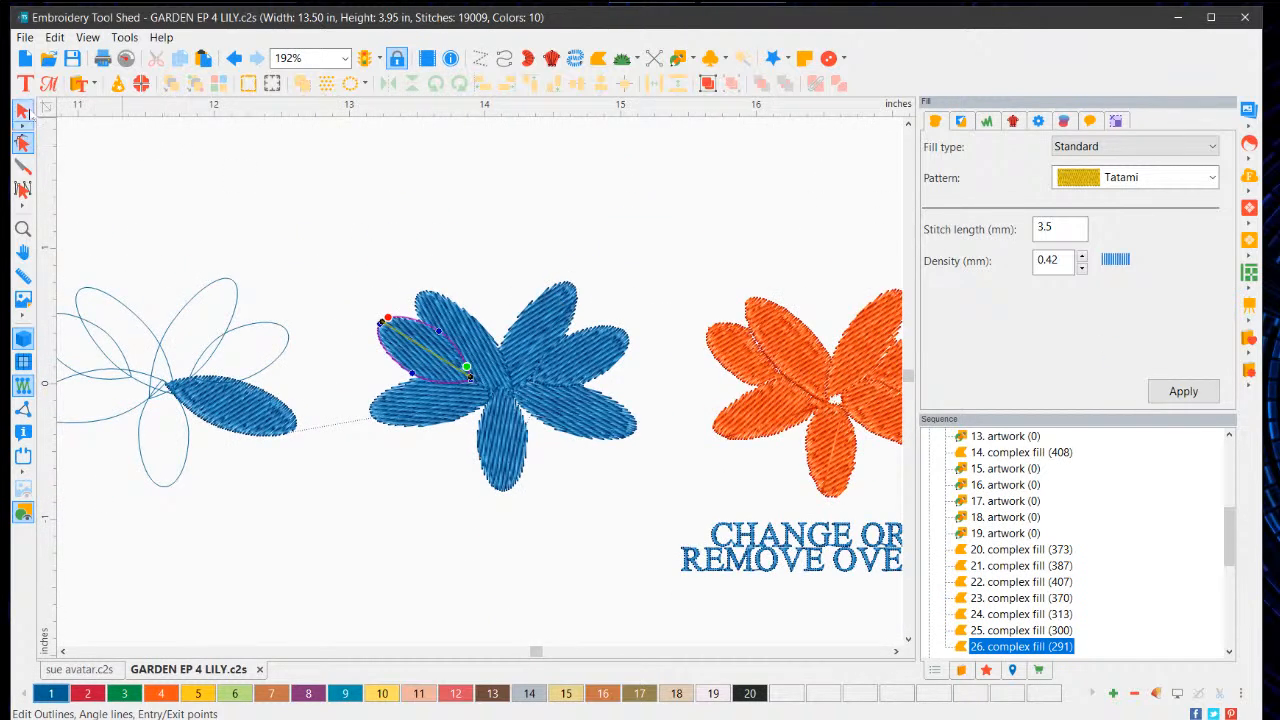
left_click(23, 112)
left_click(583, 206)
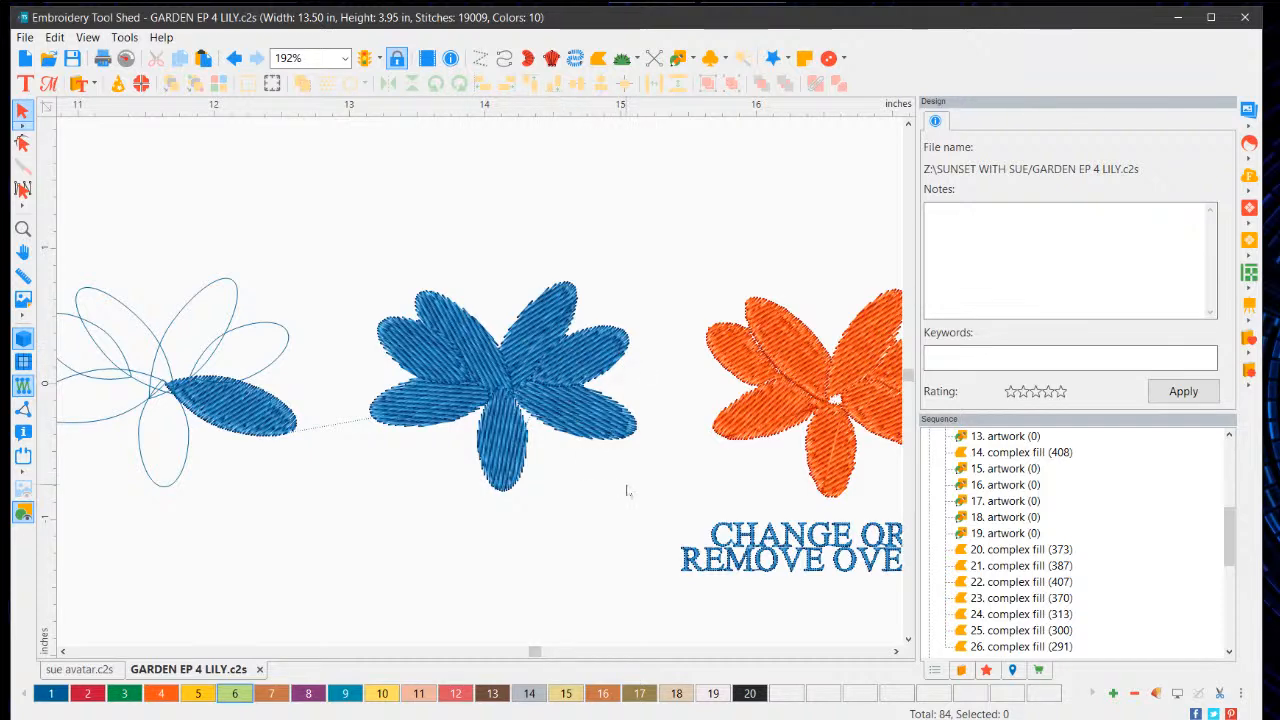
scroll(628, 490, "down", 1)
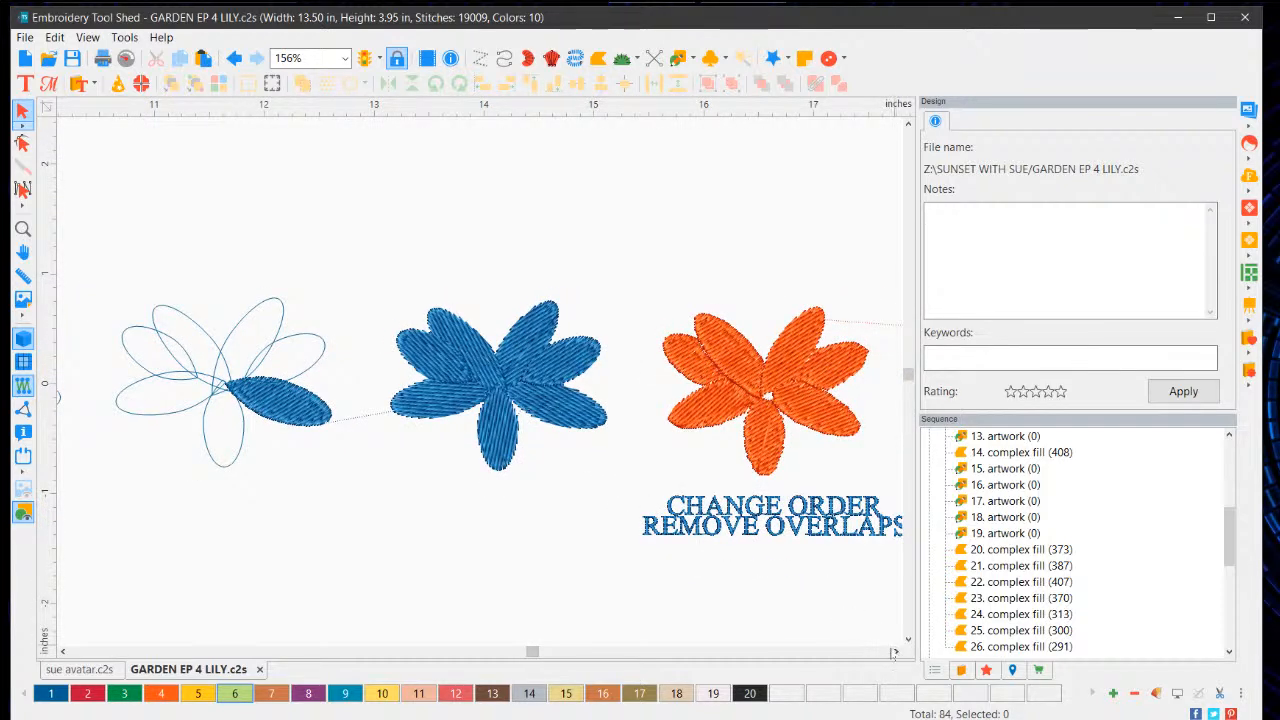
Step: Recolor the small outer-right and outer-left petals of the blue flower with colour 8, Floriani 674 Russian Violet
left_click(895, 651)
left_click(895, 651)
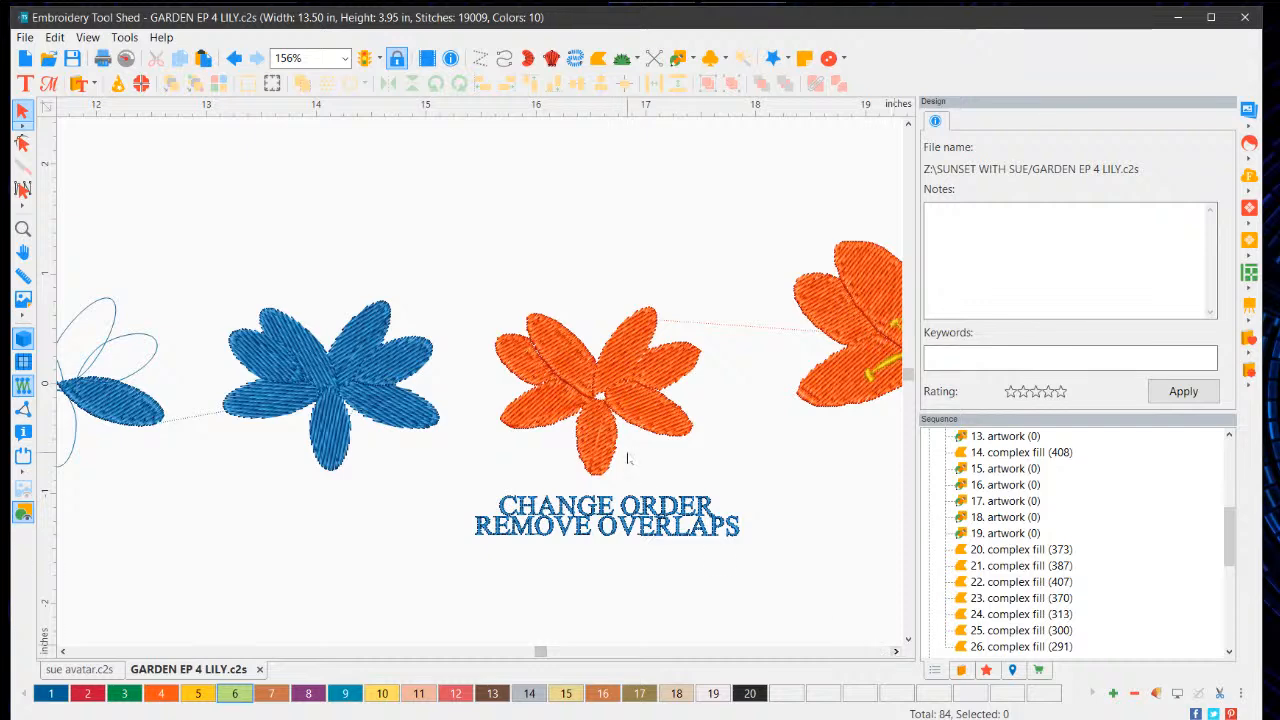
scroll(628, 457, "up", 1)
scroll(628, 457, "up", 1)
scroll(832, 528, "up", 1)
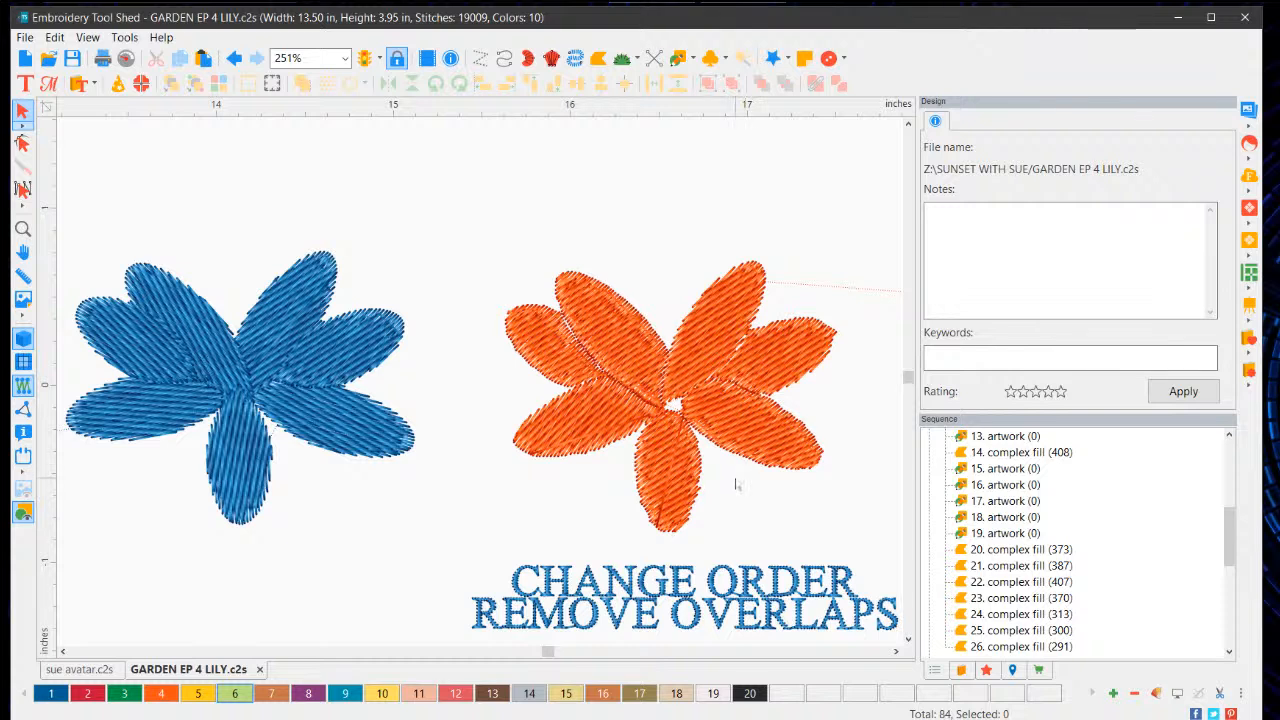
left_click(350, 348)
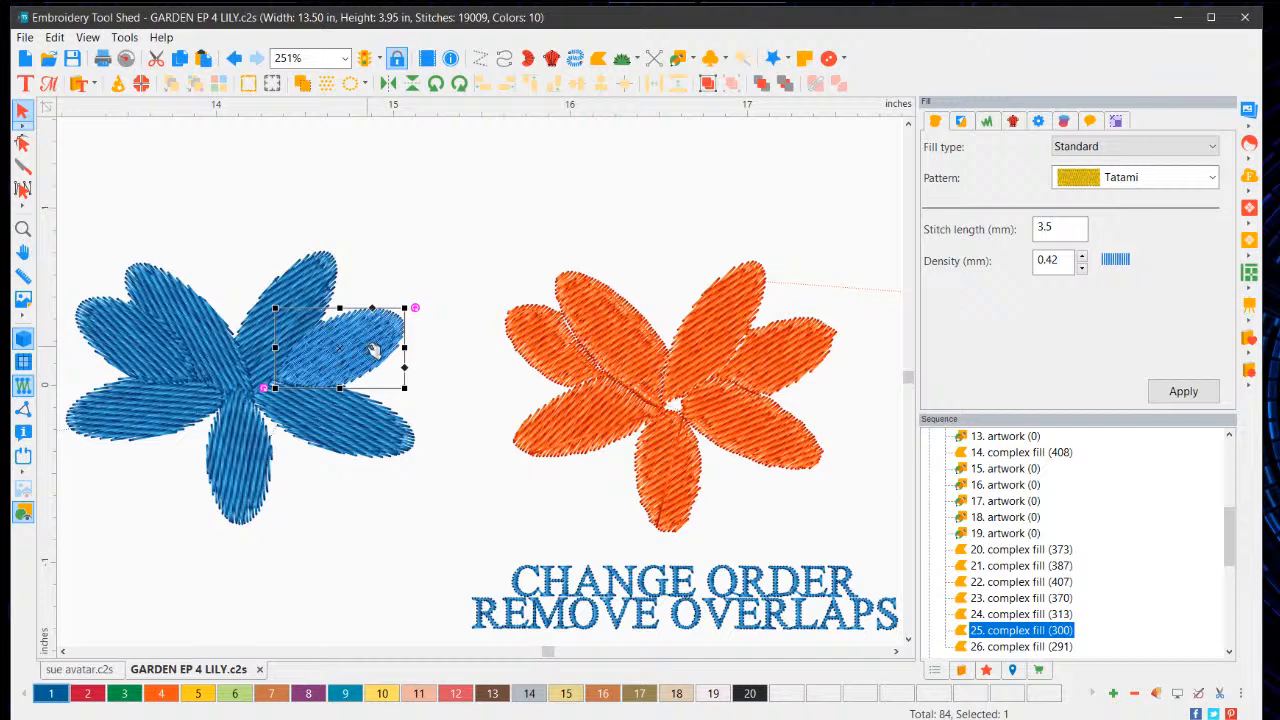
left_click(406, 262)
left_click(332, 358)
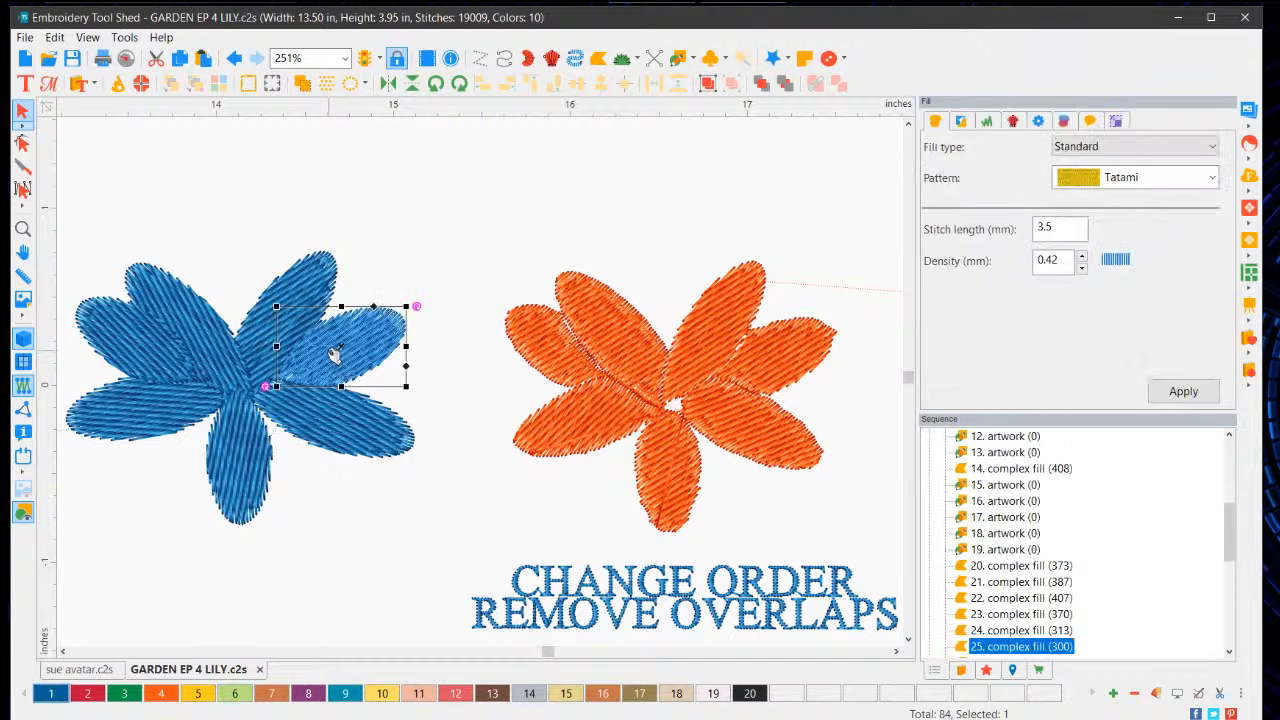
left_click(307, 694)
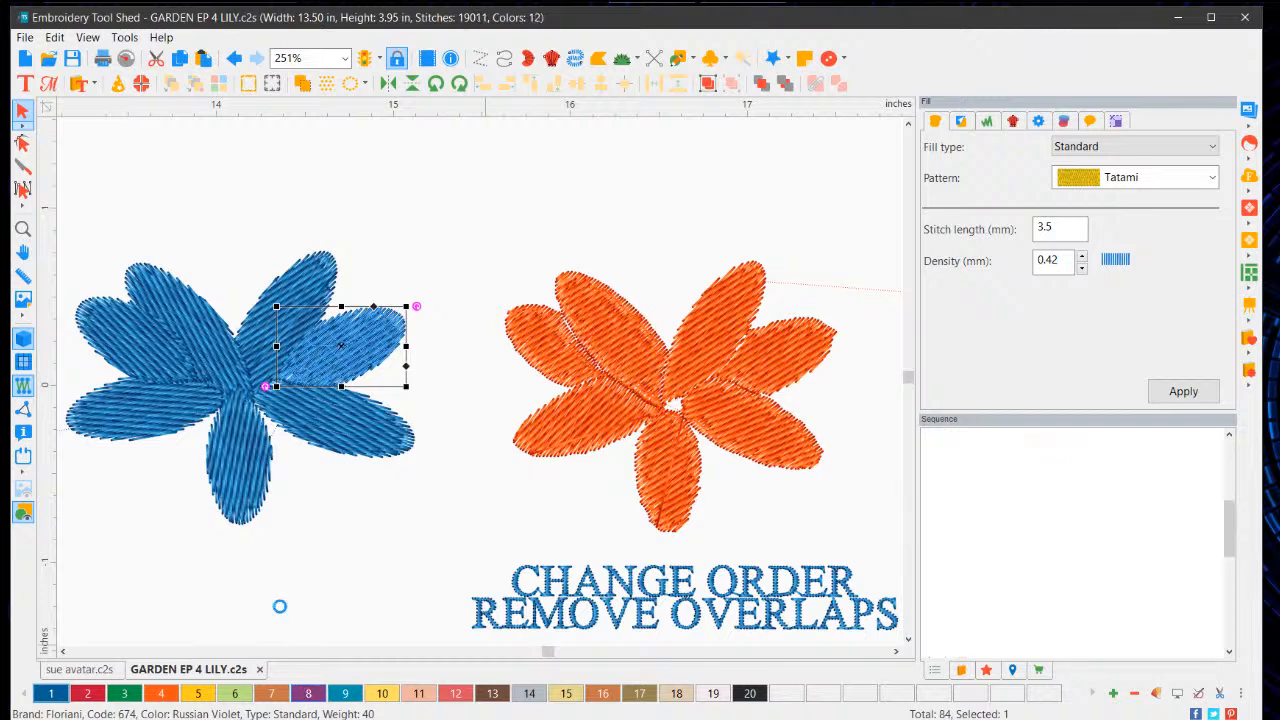
left_click(308, 694)
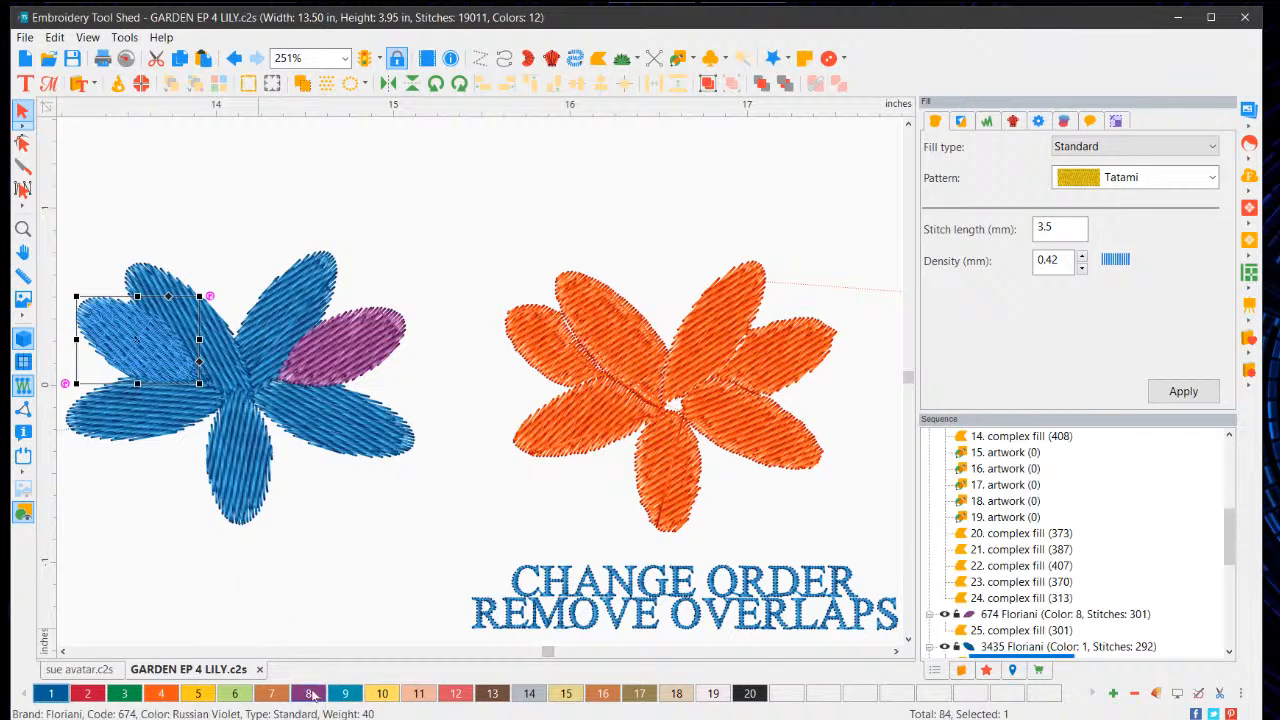
left_click(314, 606)
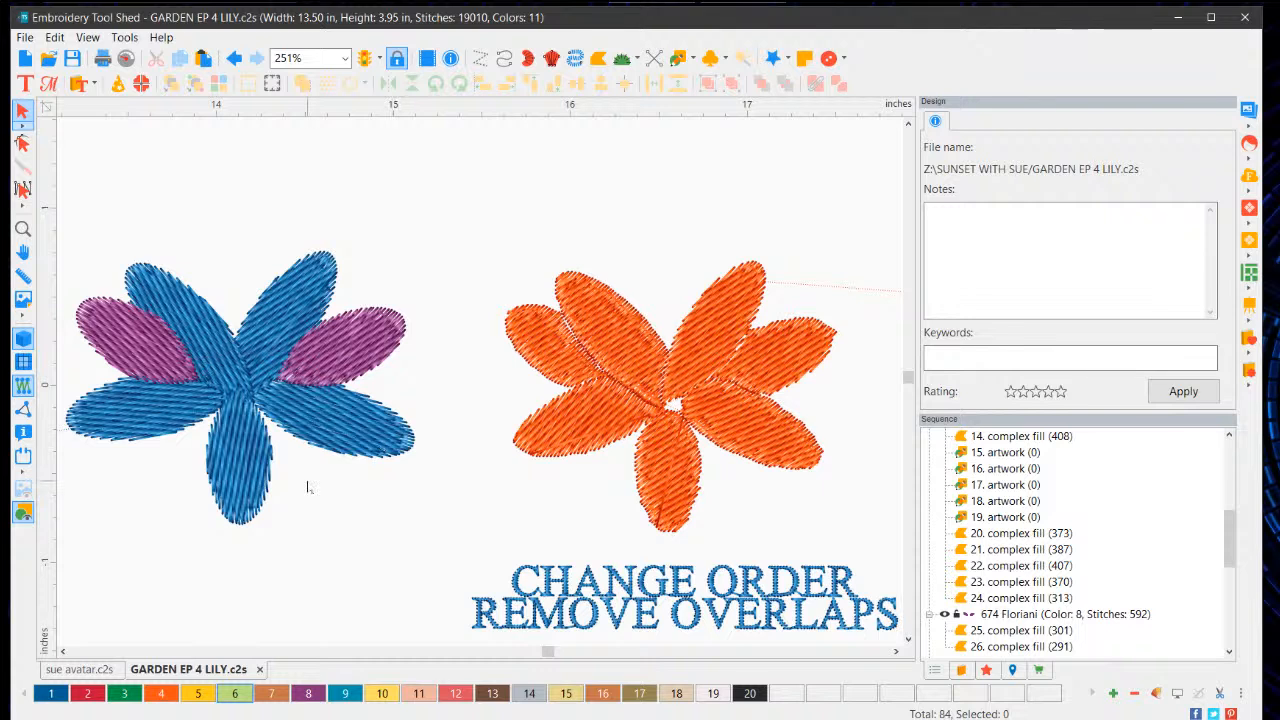
Step: Examine the blue flower's petals individually, including the outer-right violet, lower-left blue and tall upper-right blue petals
left_click(378, 338)
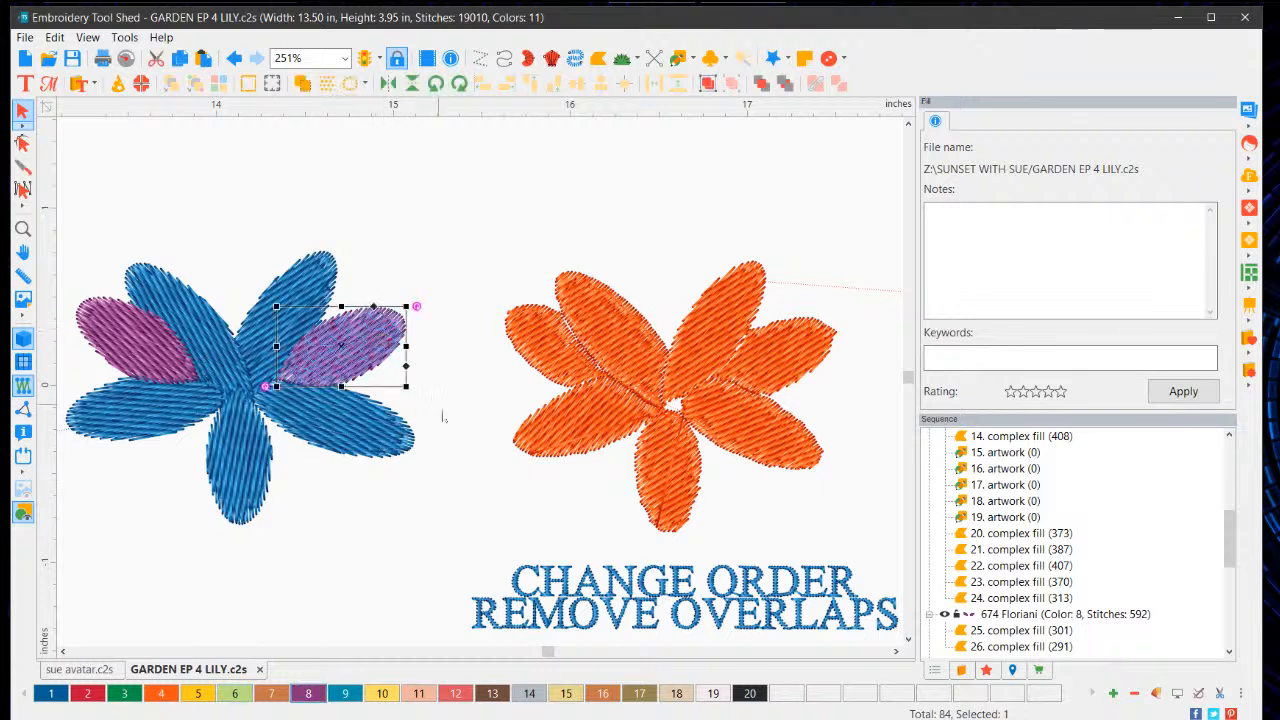
left_click(457, 420)
left_click(352, 345)
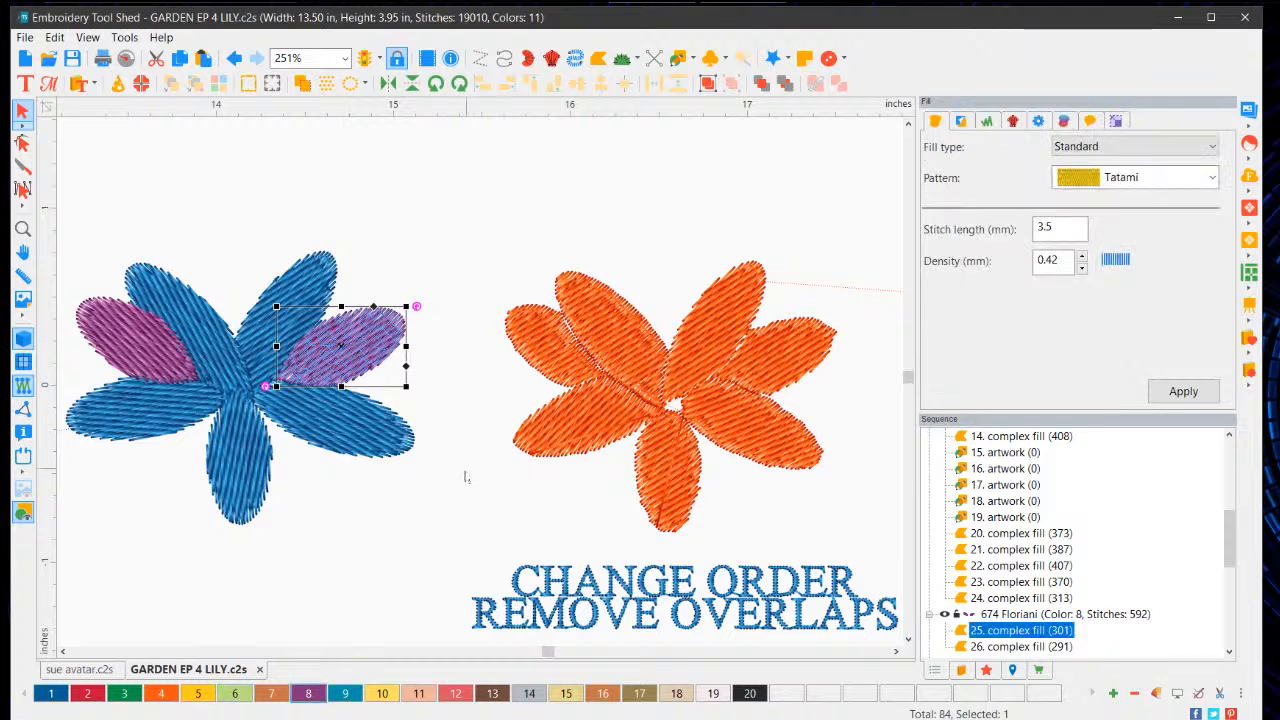
left_click(400, 525)
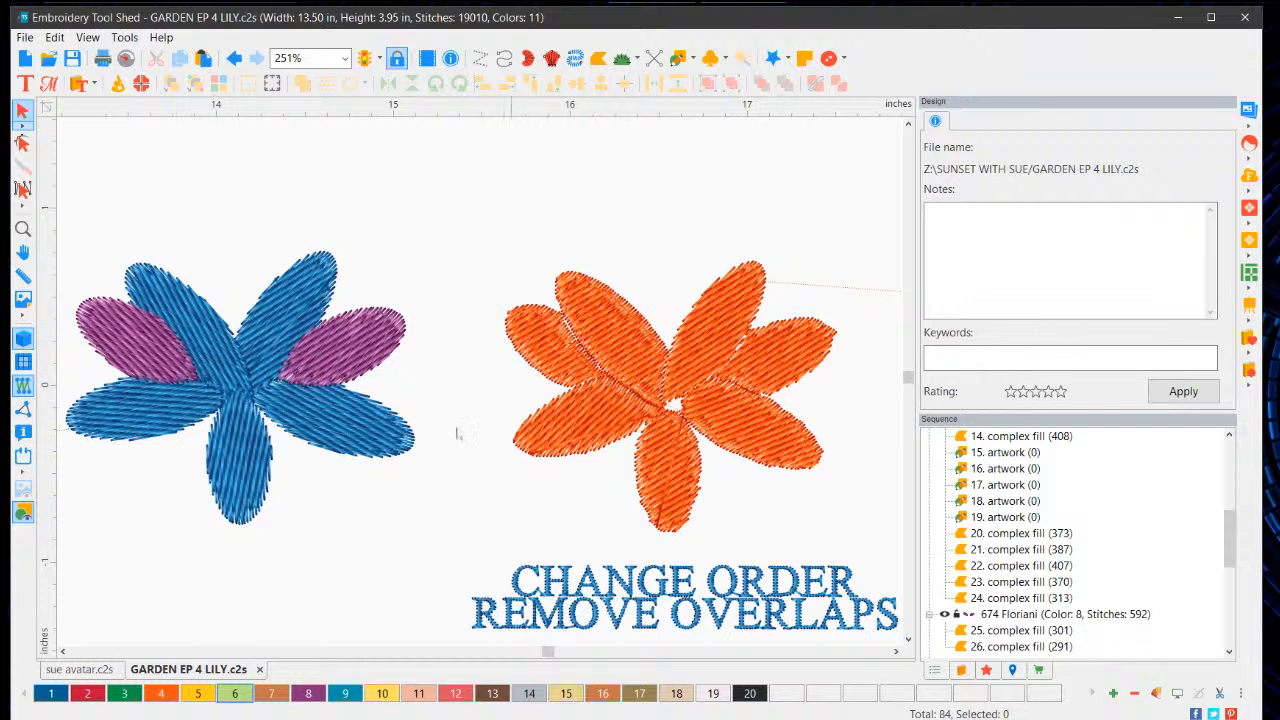
left_click(141, 414)
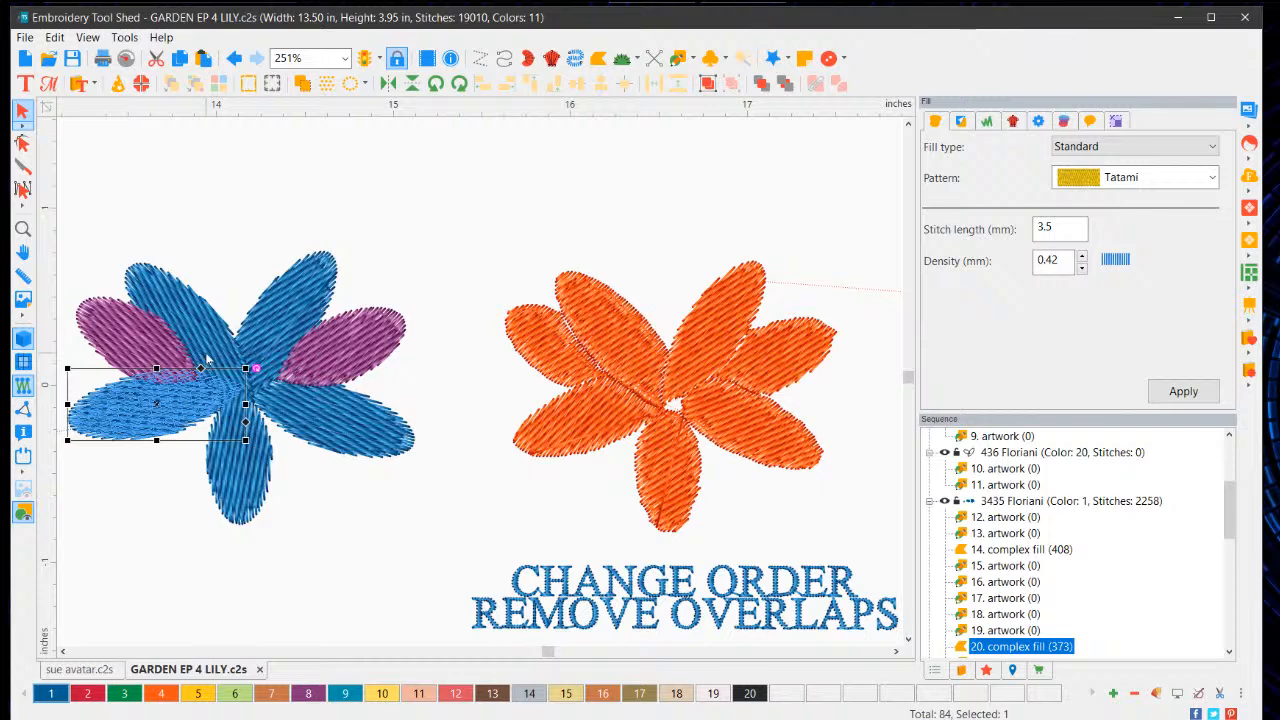
left_click(300, 314)
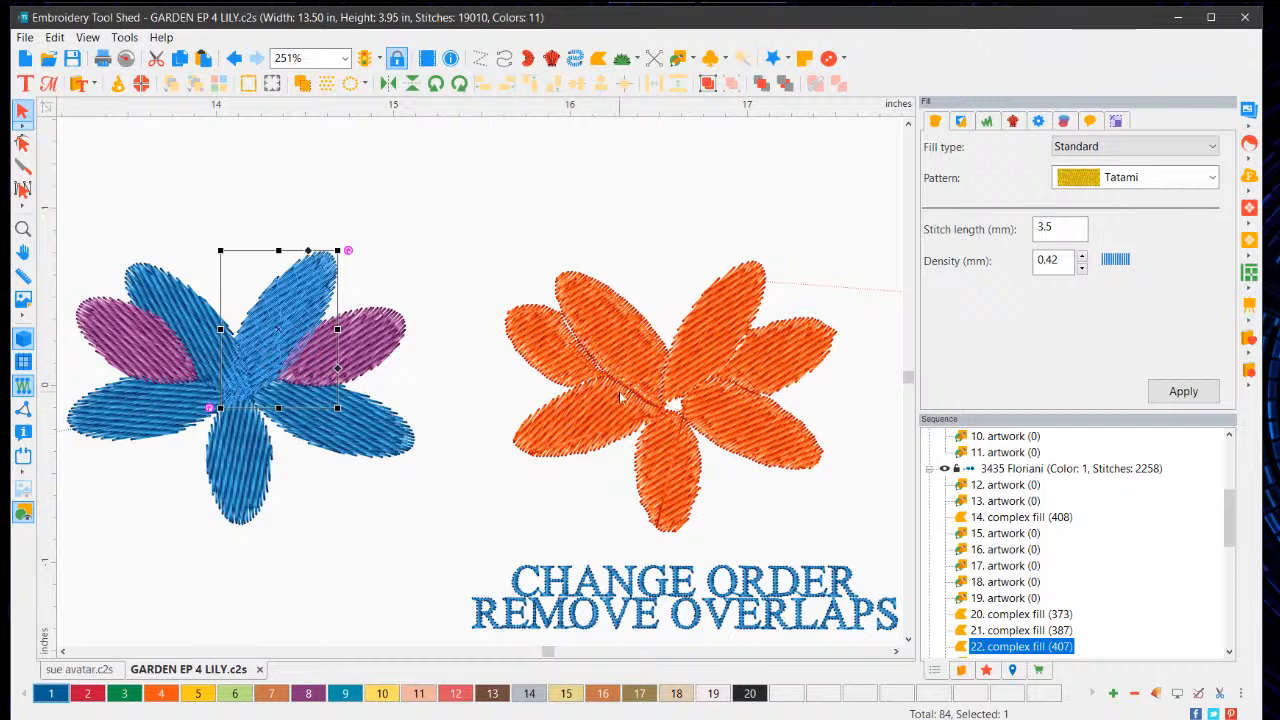
Step: Inspect the orange flower up close where its petals meet at the centre, and compare its outer-left petal with the blue flower
scroll(845, 453, "up", 1)
scroll(845, 453, "up", 1)
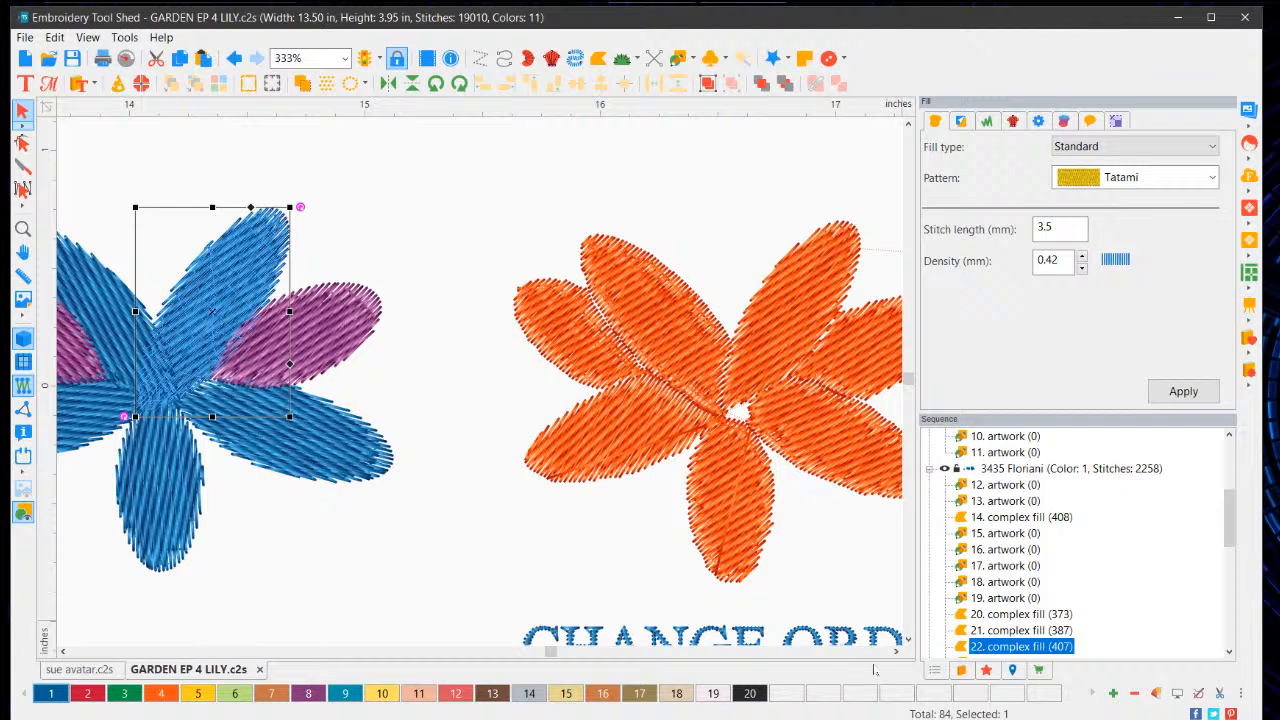
scroll(581, 407, "up", 4)
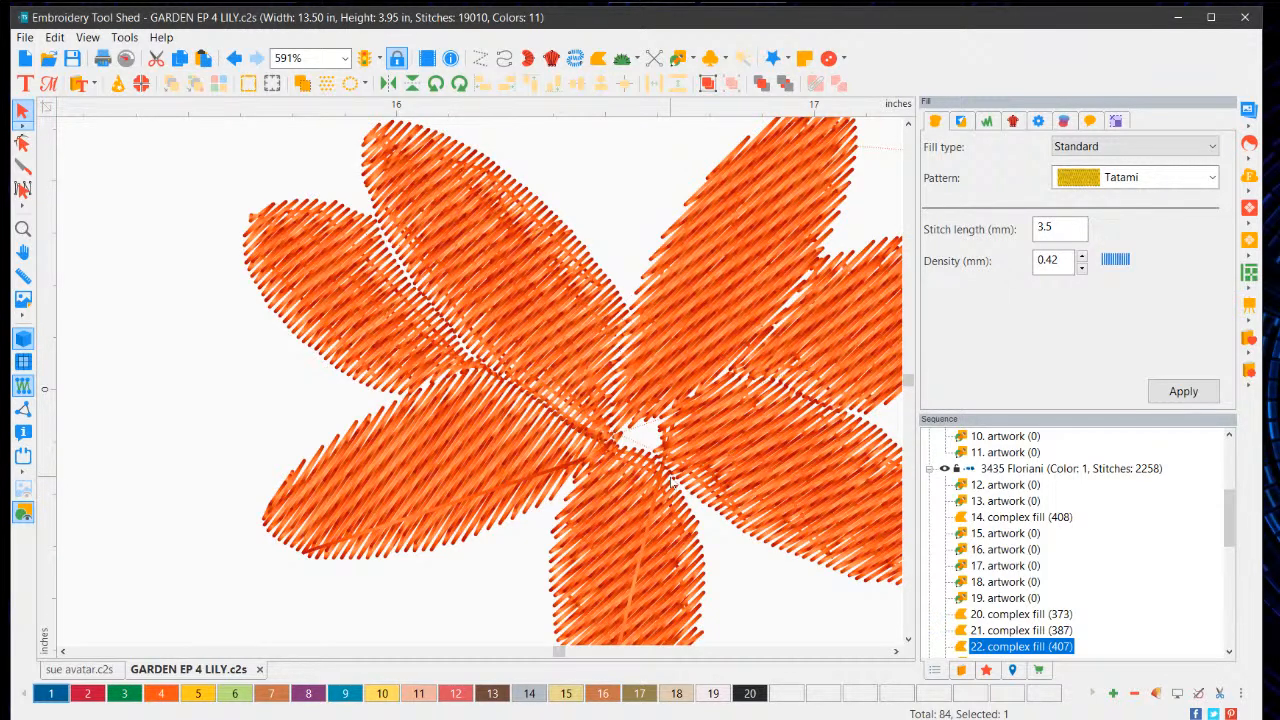
scroll(449, 438, "down", 3)
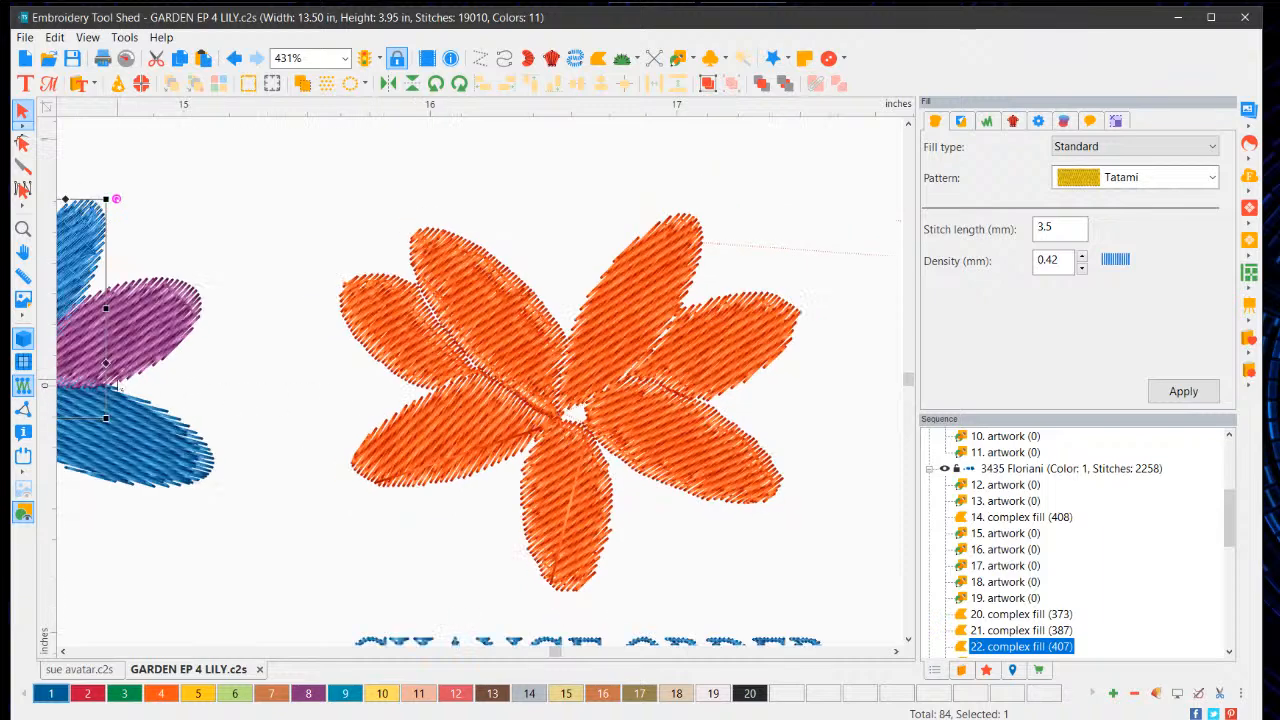
scroll(254, 528, "up", 1)
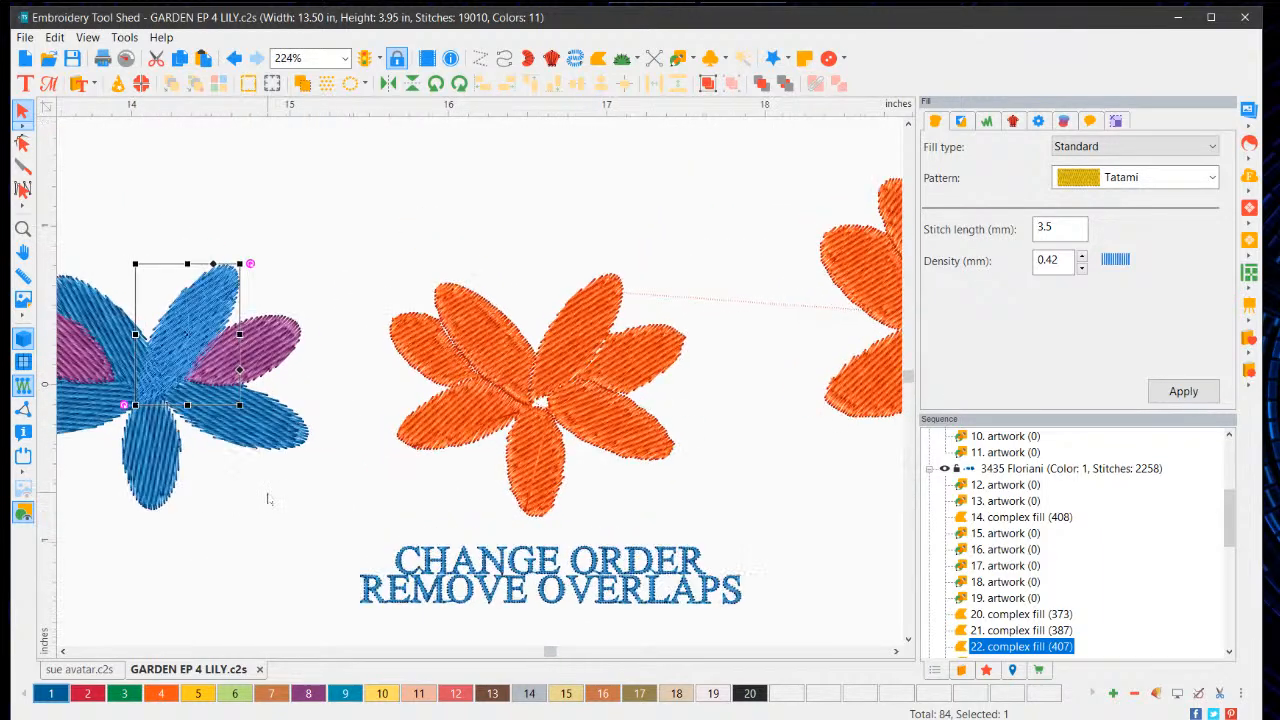
left_click(62, 651)
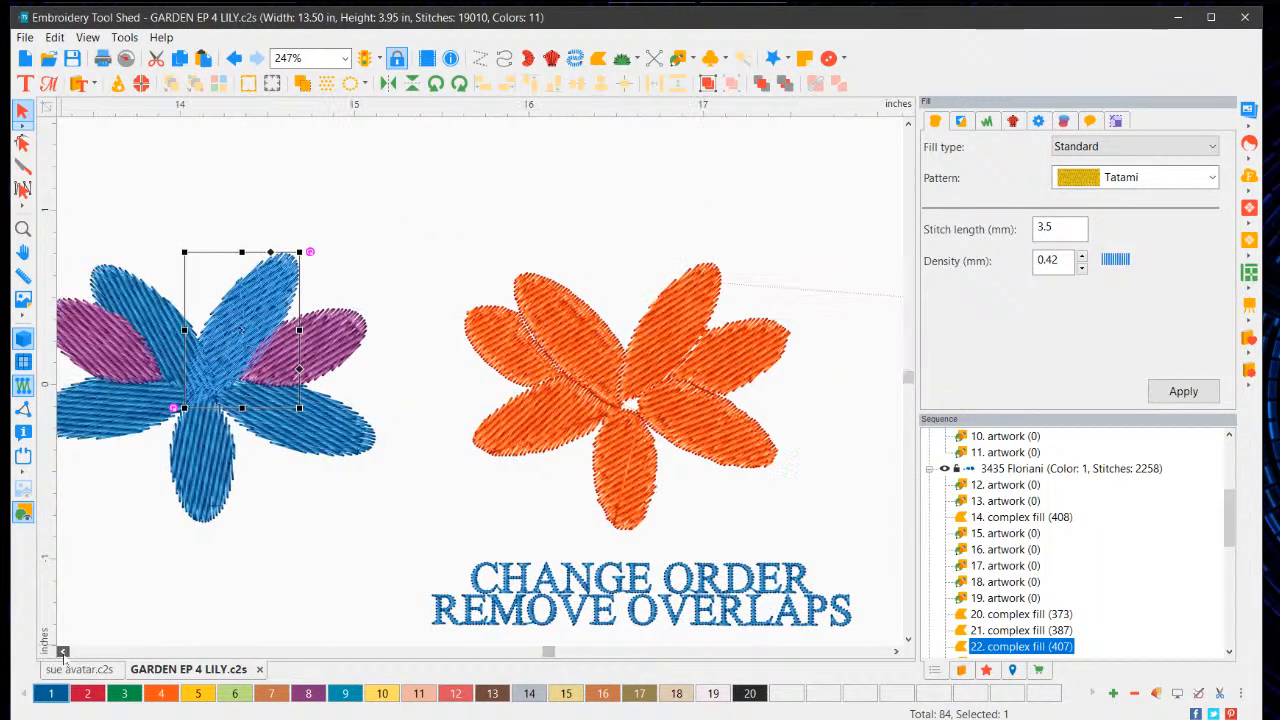
left_click(62, 651)
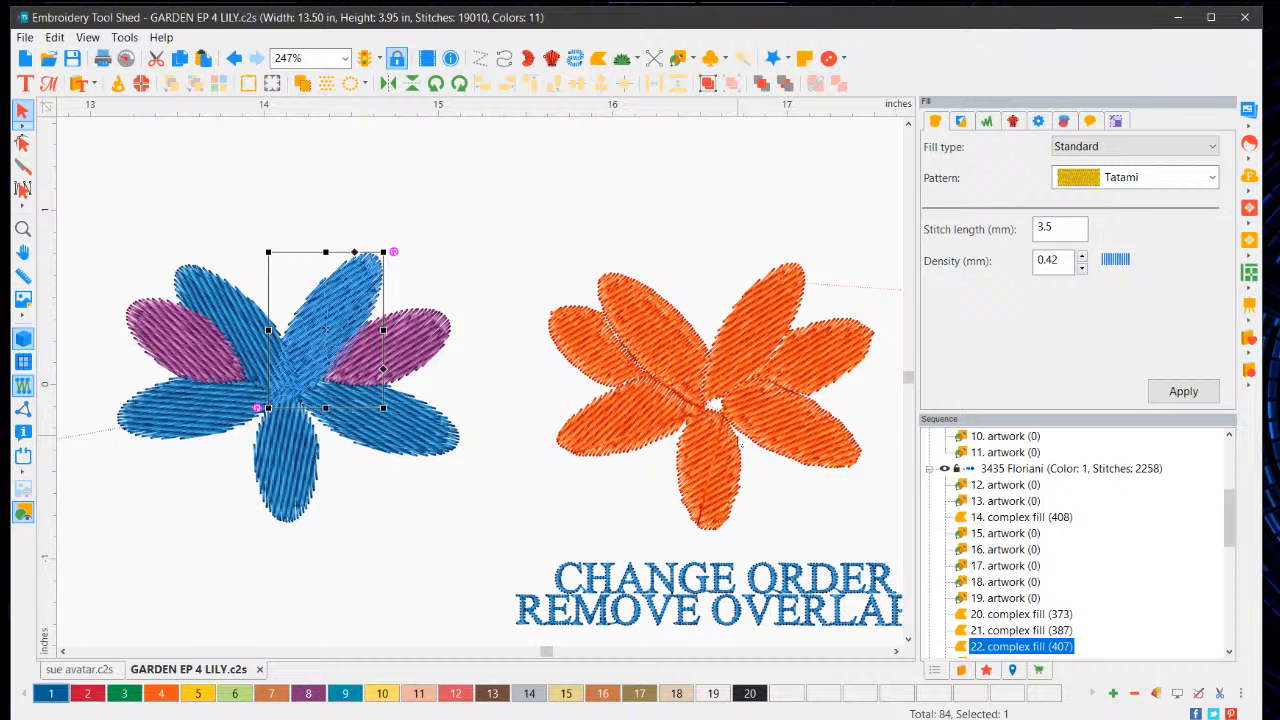
left_click(601, 363)
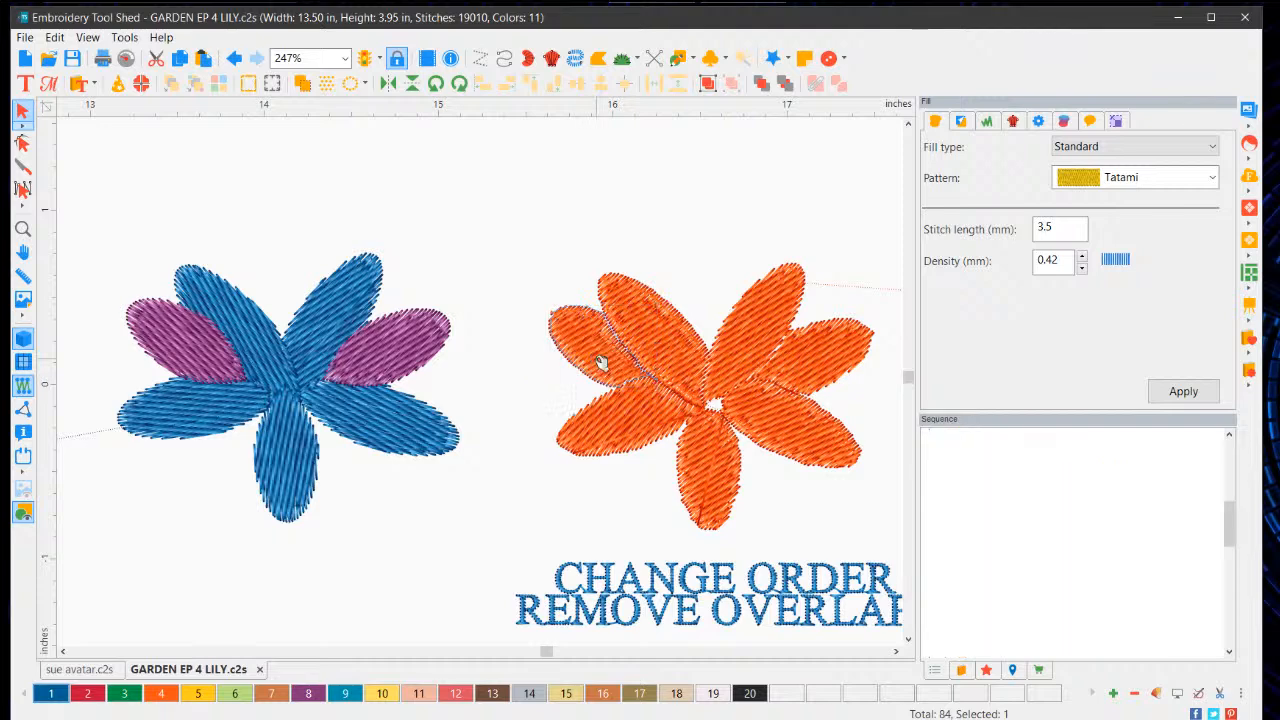
left_click(489, 332)
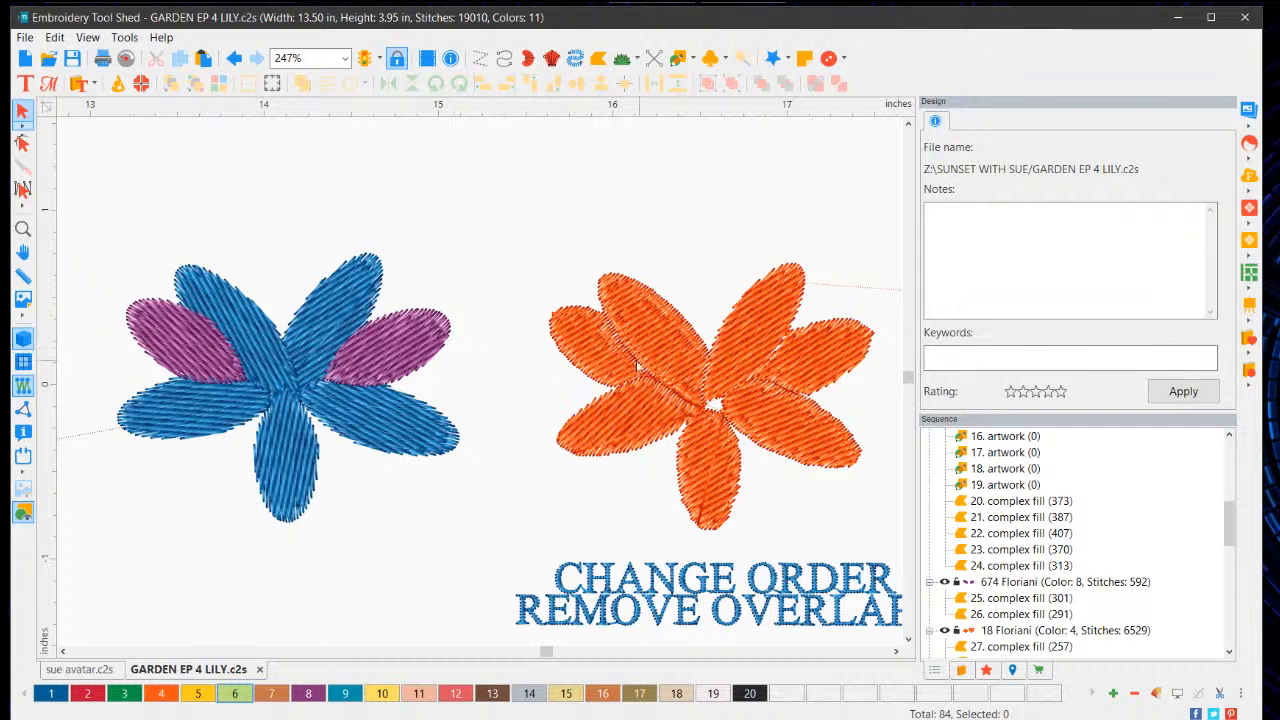
left_click(612, 368)
Step: Edit the outline of the violet outer-right petal, nudging its tip node slightly outward
left_click(402, 355)
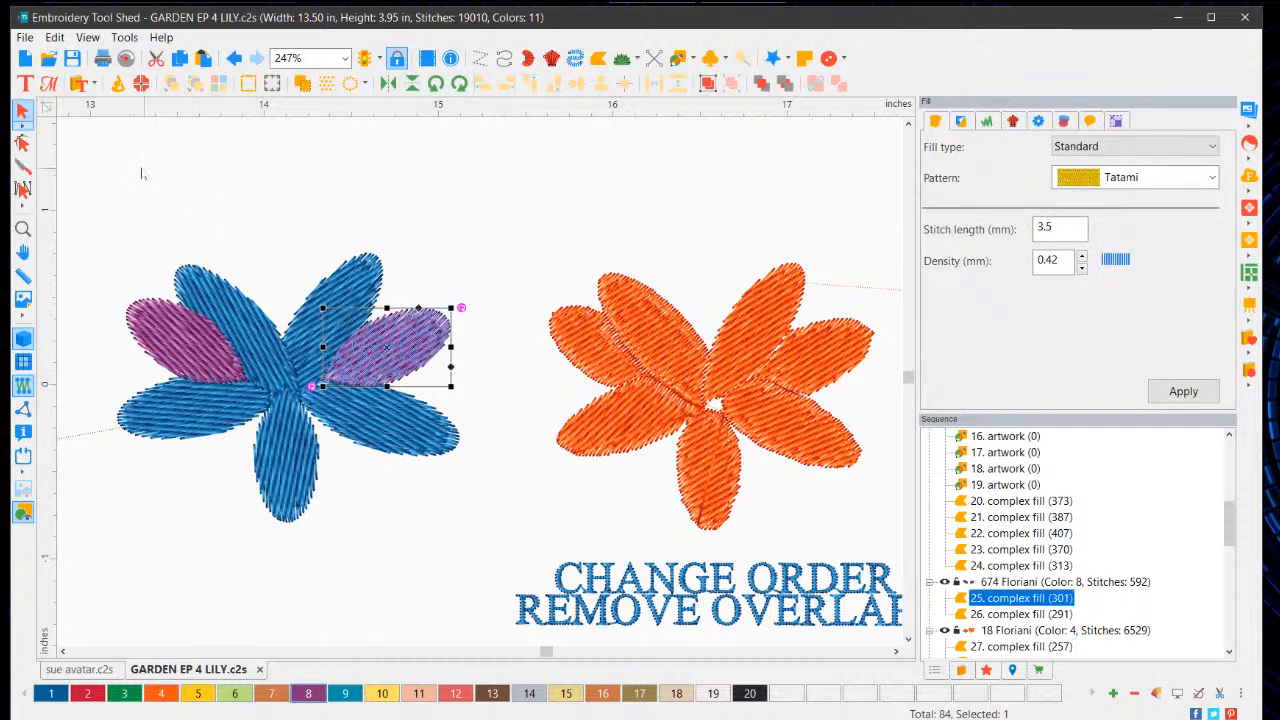
left_click(22, 143)
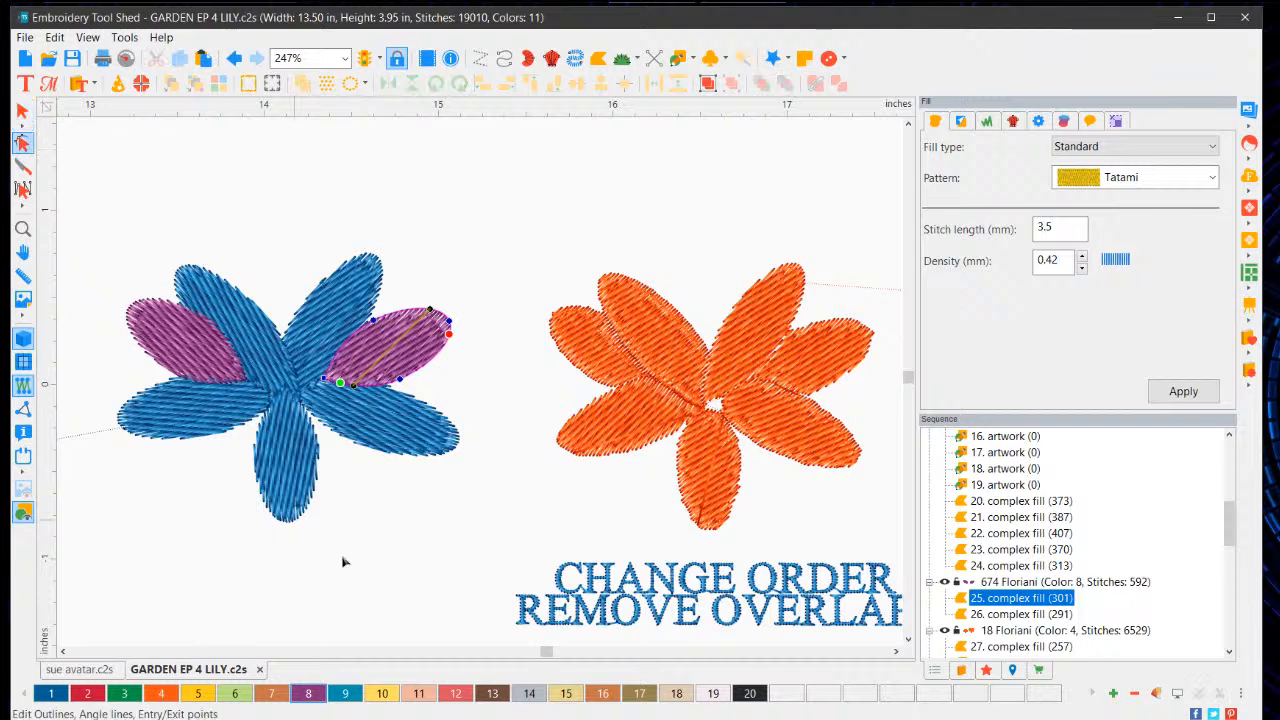
scroll(345, 323, "up", 1)
scroll(345, 323, "up", 1)
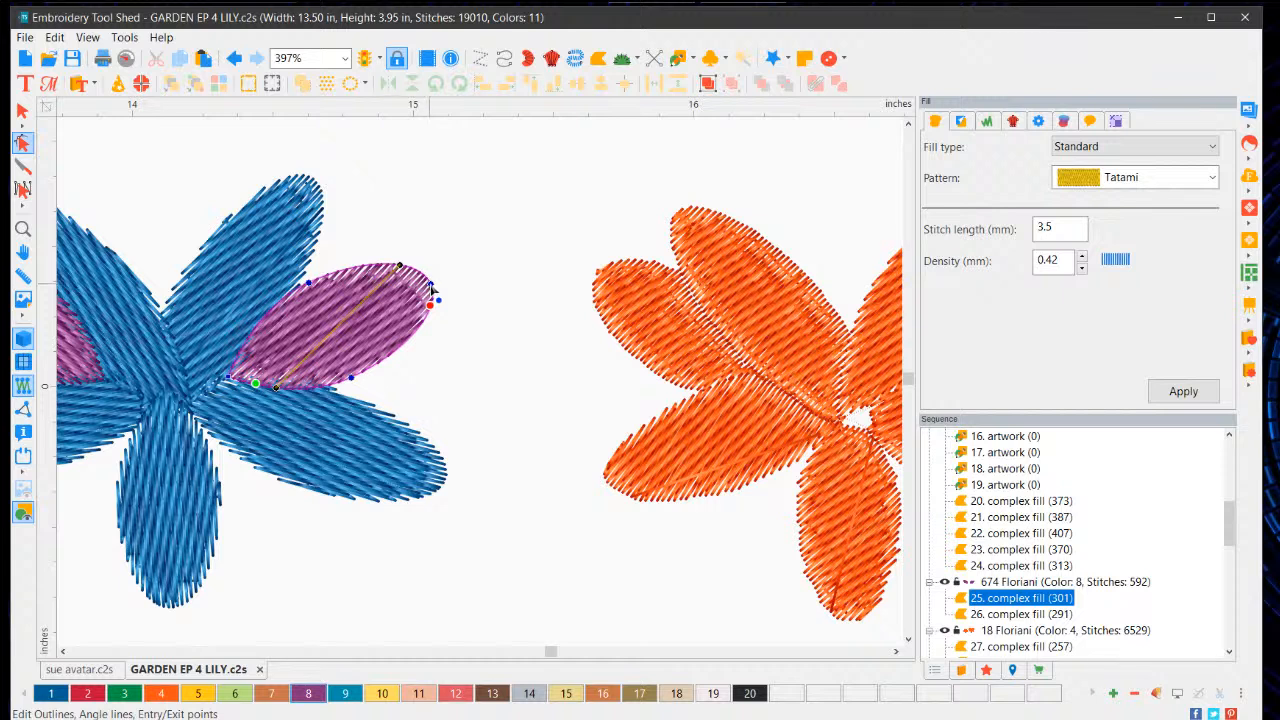
mouse_move(432, 288)
left_mouse_down()
mouse_move(497, 255)
mouse_move(522, 324)
mouse_move(455, 326)
mouse_move(510, 288)
mouse_move(463, 271)
mouse_move(433, 289)
left_mouse_up()
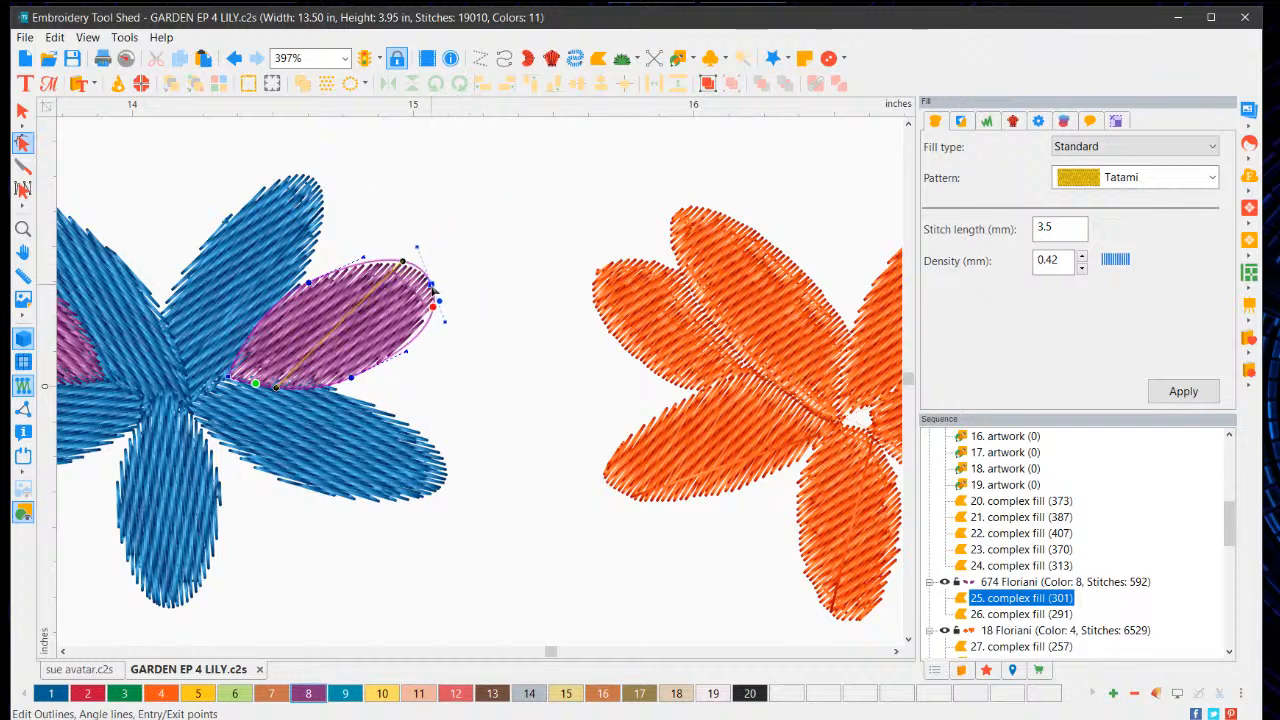
Step: Reshape the orange flower's small outer-left petal by stretching its tip nodes up and outward and moving its side and top nodes inward
left_click(639, 318)
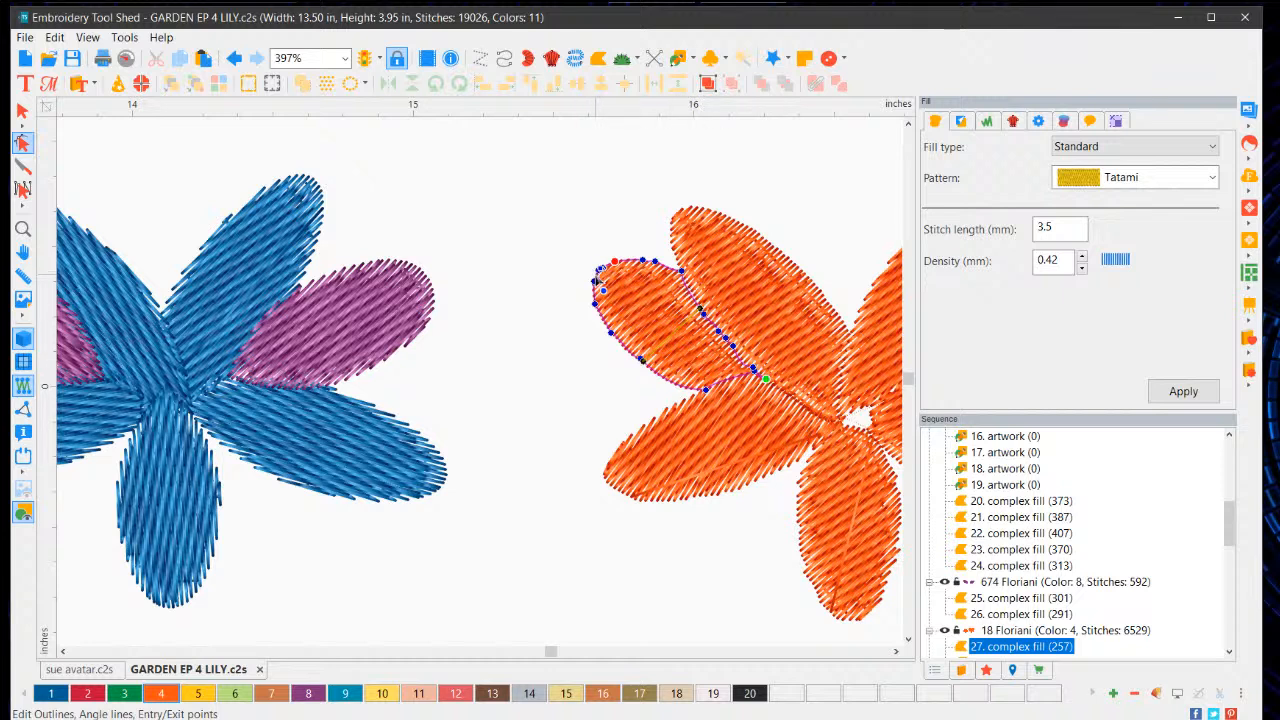
left_click_drag(595, 284, 527, 211)
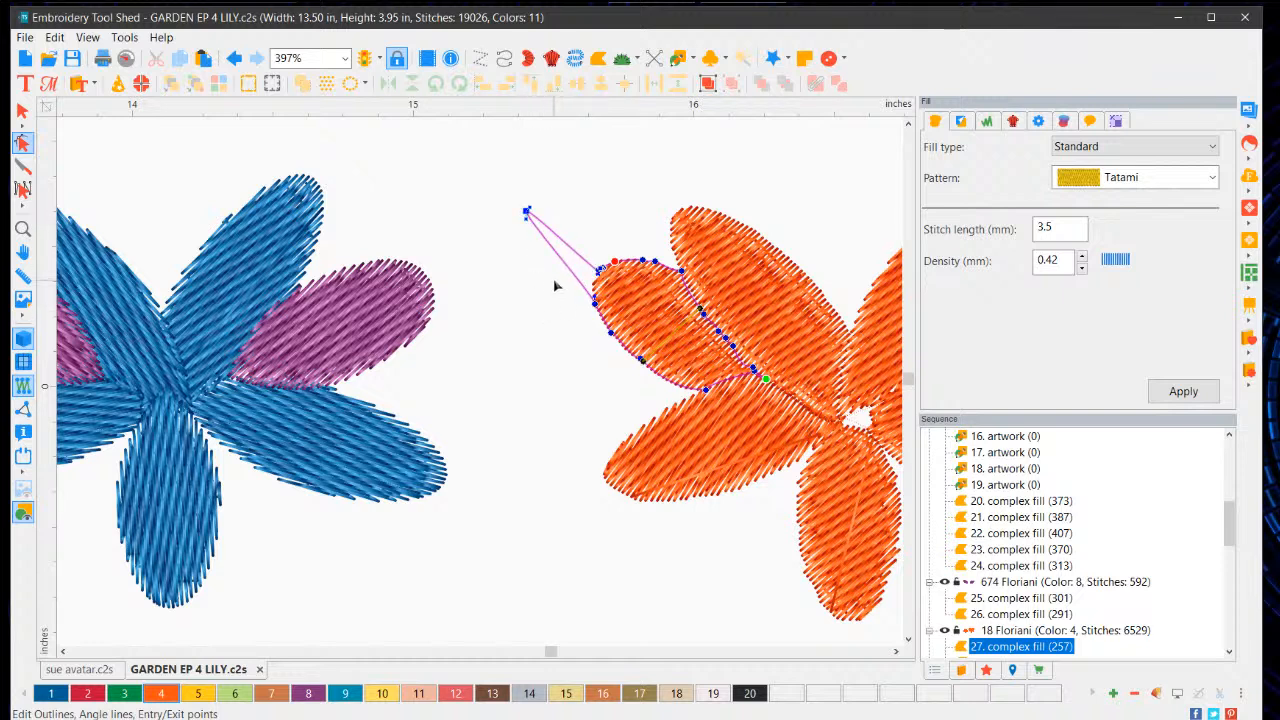
left_click_drag(592, 226, 660, 278)
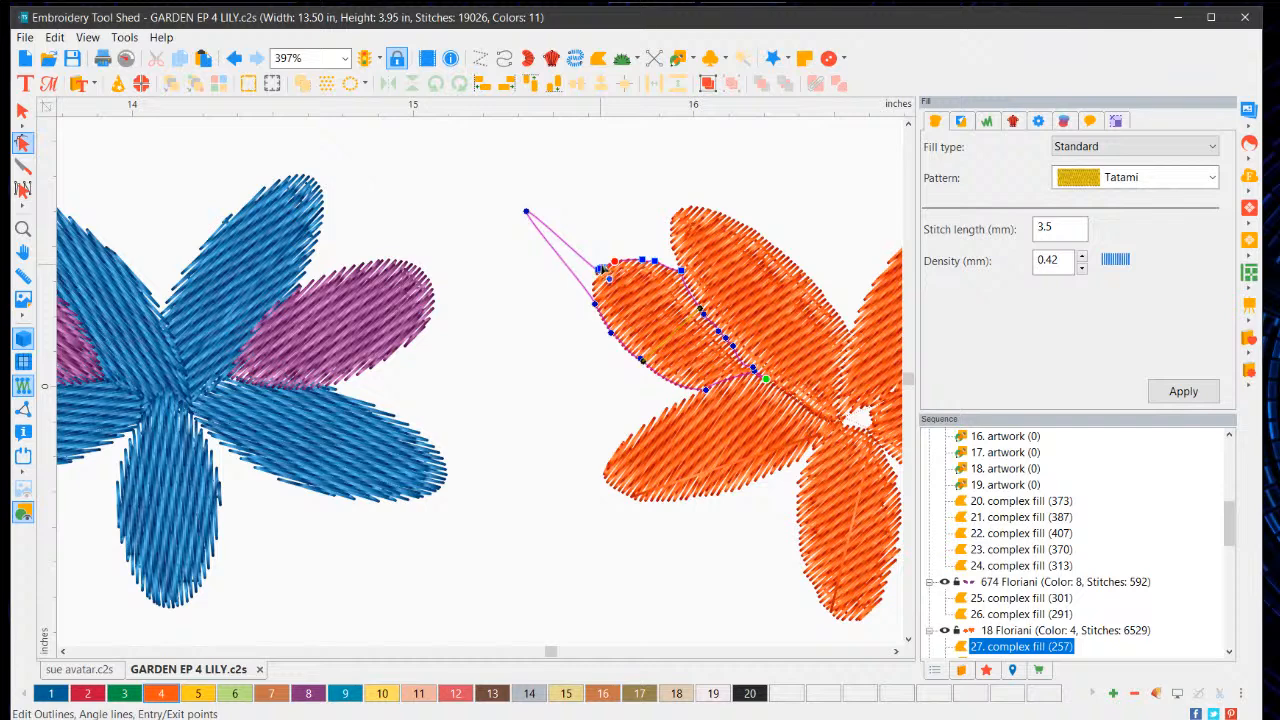
left_click_drag(600, 268, 541, 183)
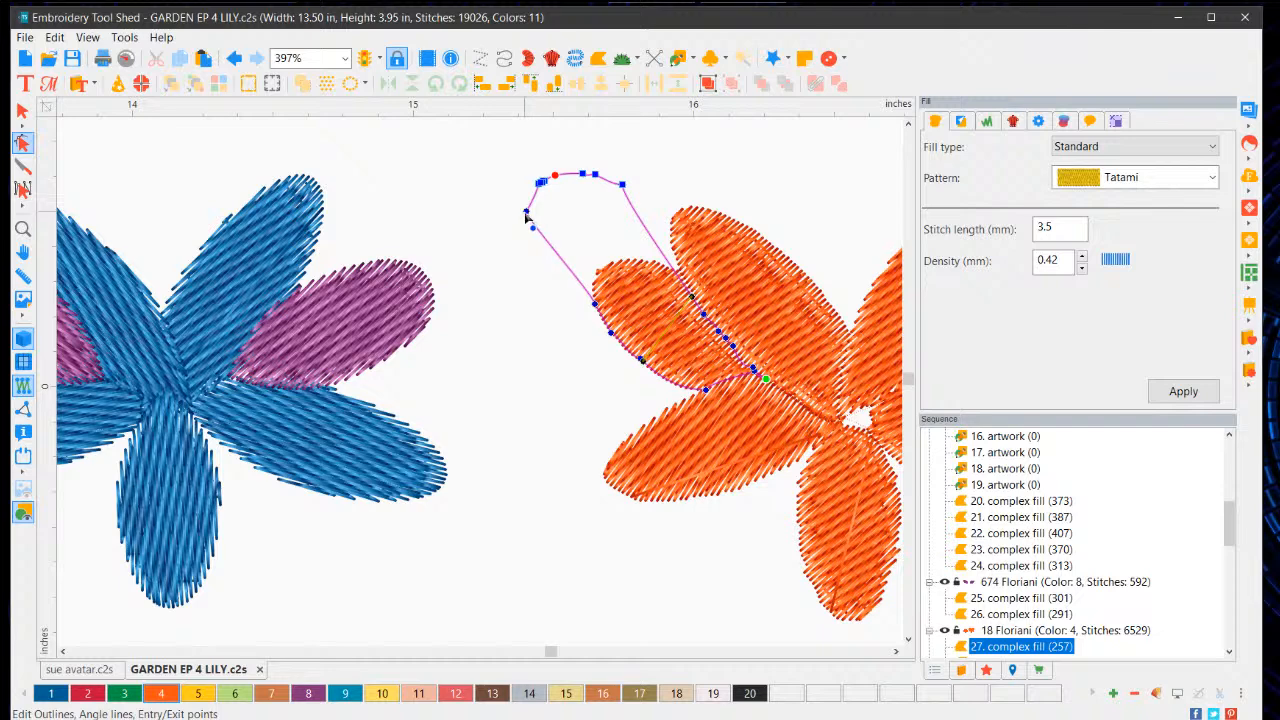
left_click_drag(529, 214, 560, 249)
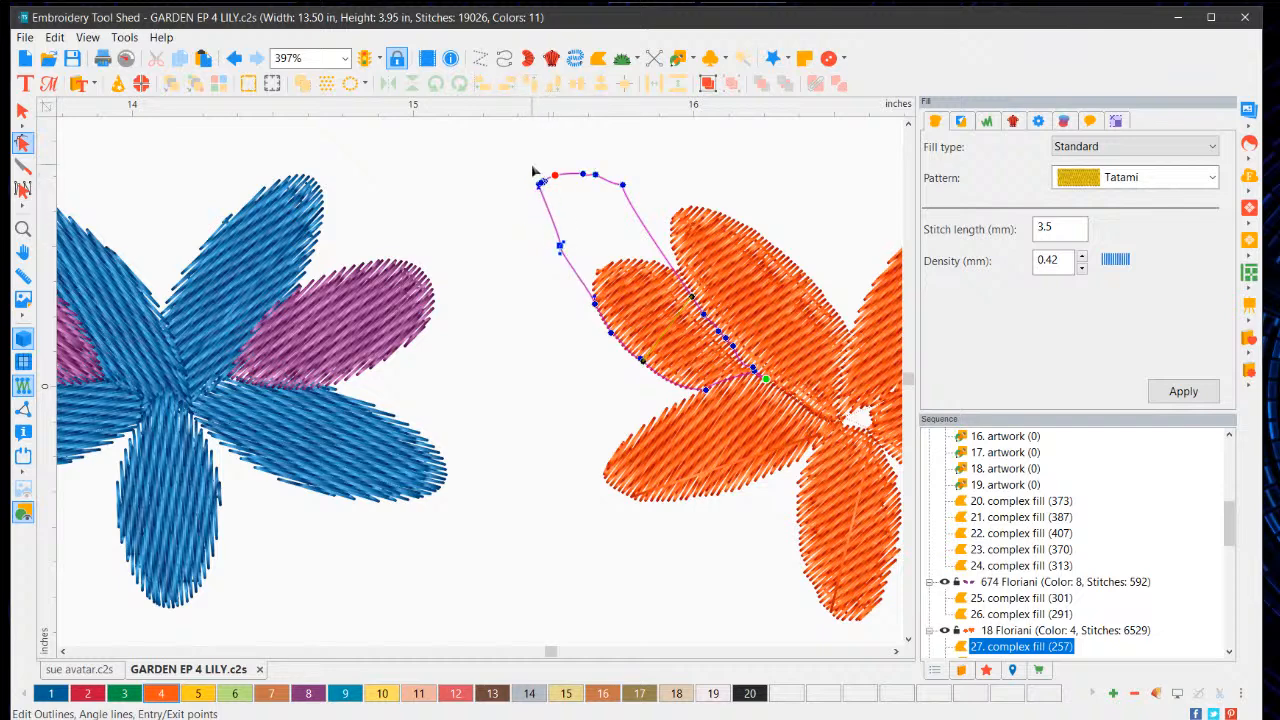
left_click_drag(531, 165, 667, 265)
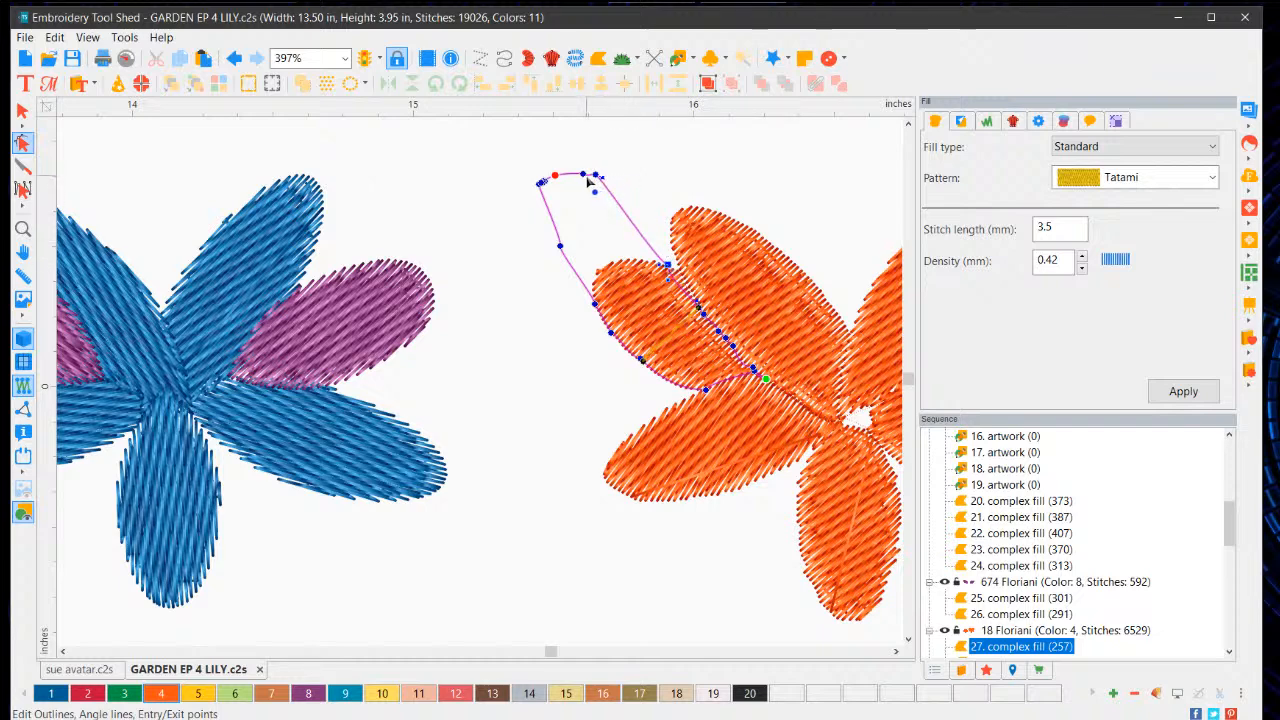
left_click_drag(588, 179, 601, 228)
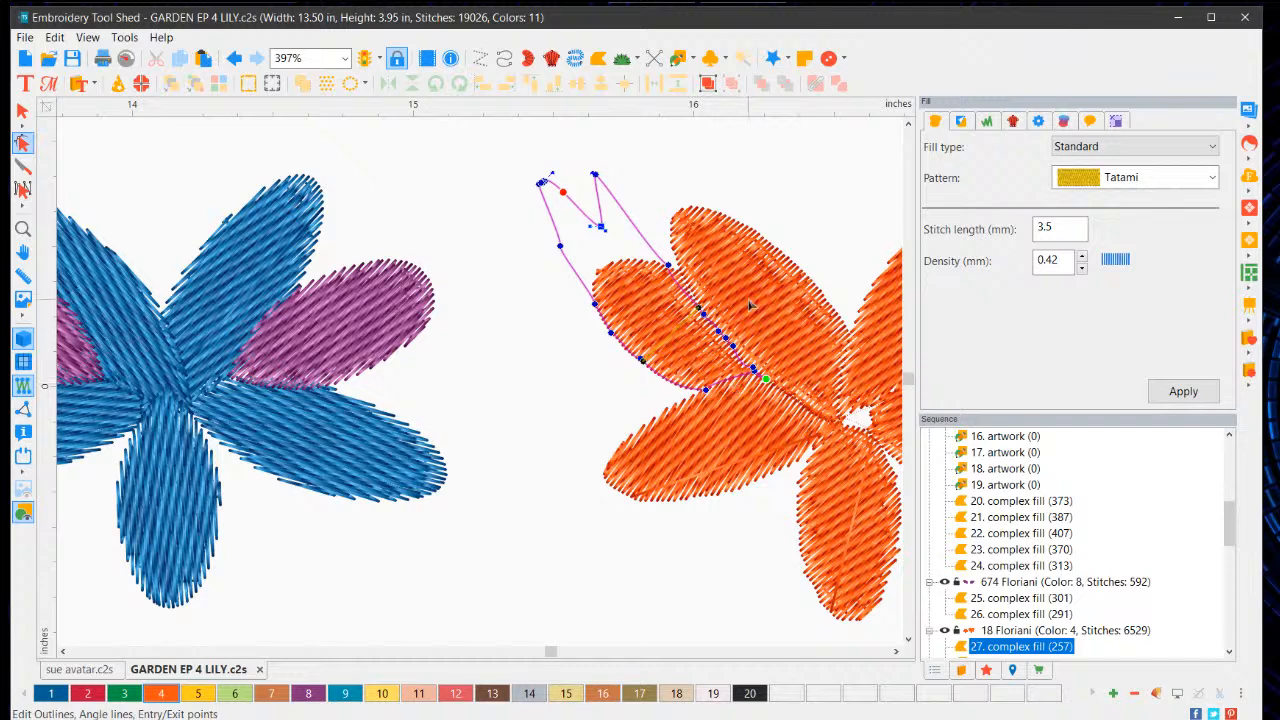
left_click(728, 344)
Step: Show the outline nodes of the orange flower's tall upper-left petal and compare the orange flower with the blue one
left_click(749, 306)
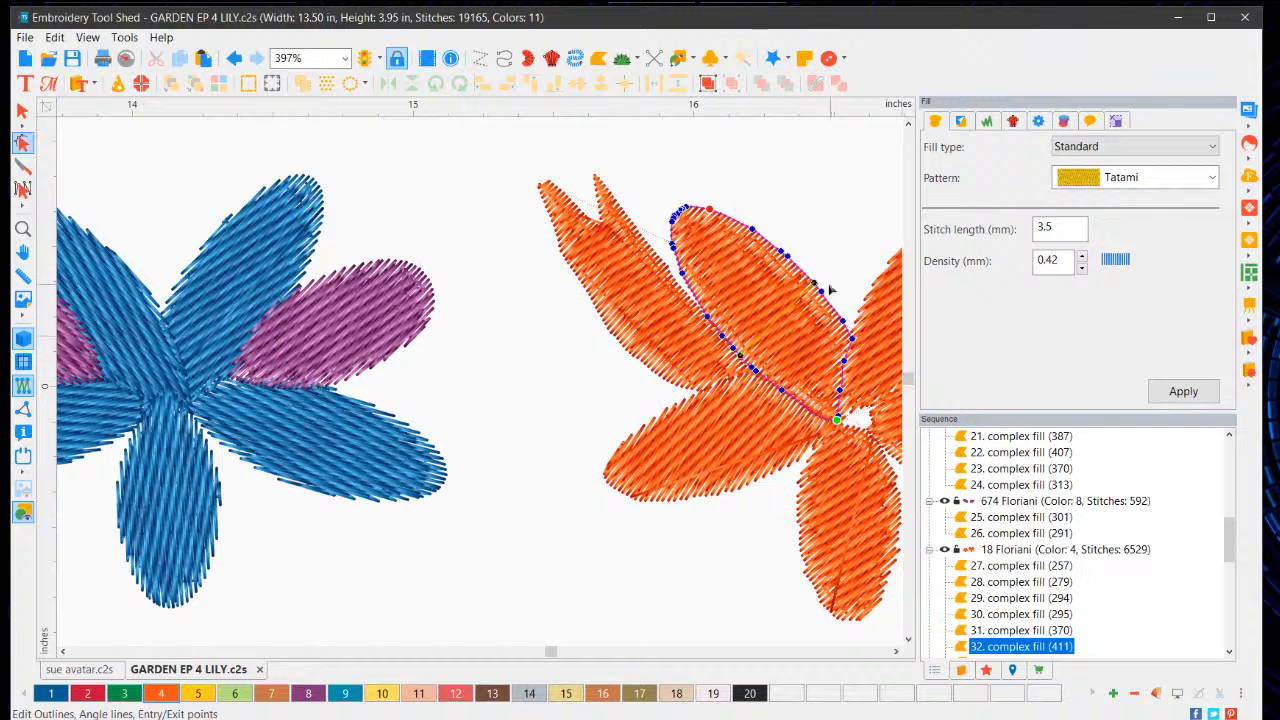
scroll(820, 234, "down", 4)
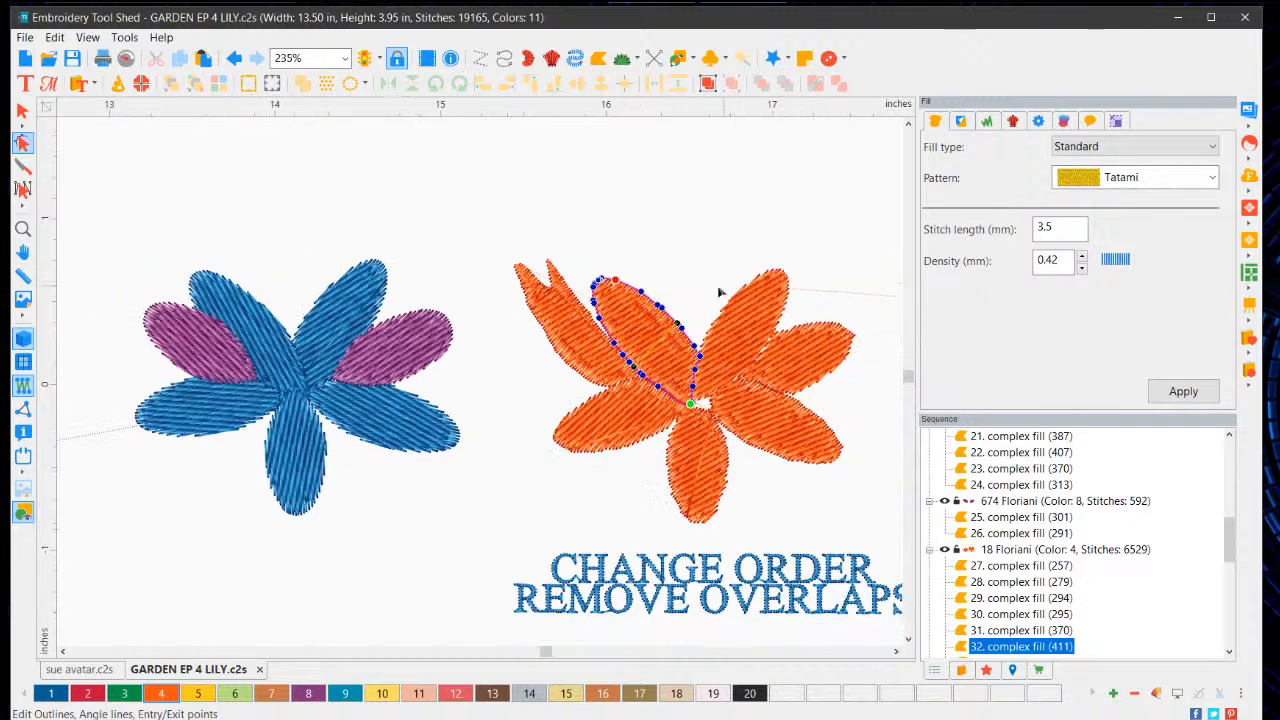
scroll(460, 368, "up", 1)
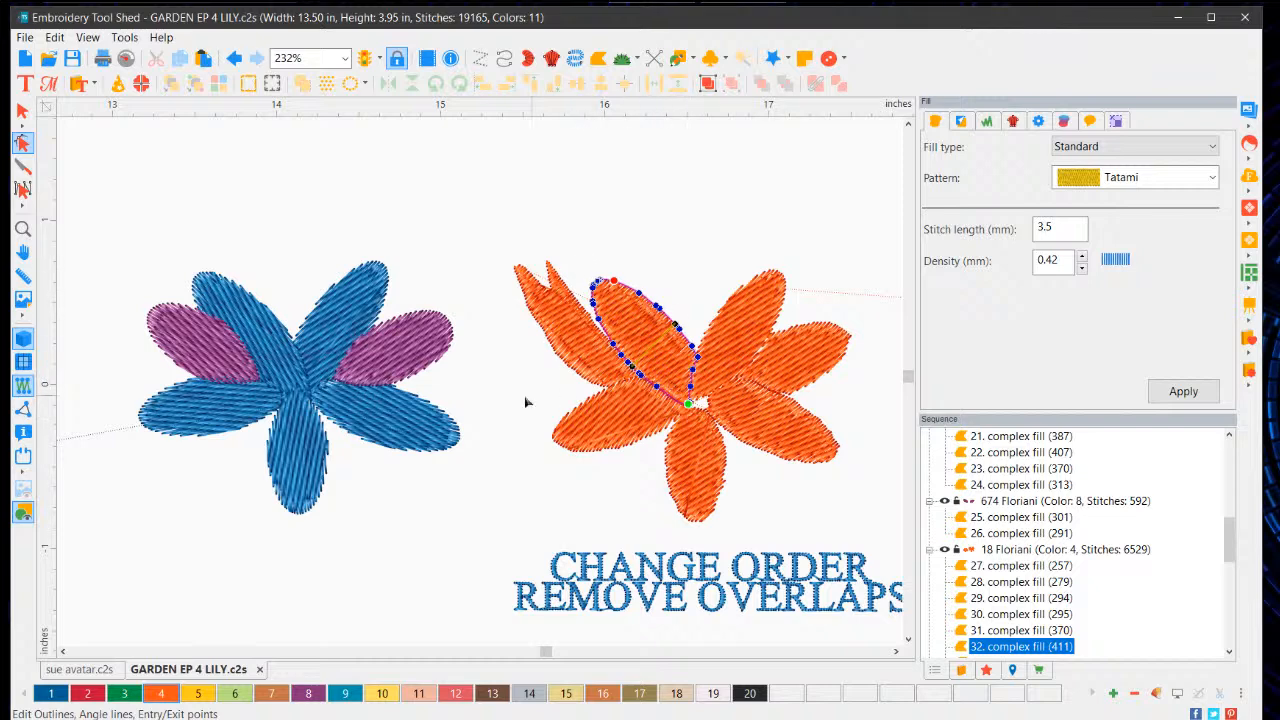
scroll(373, 371, "up", 2)
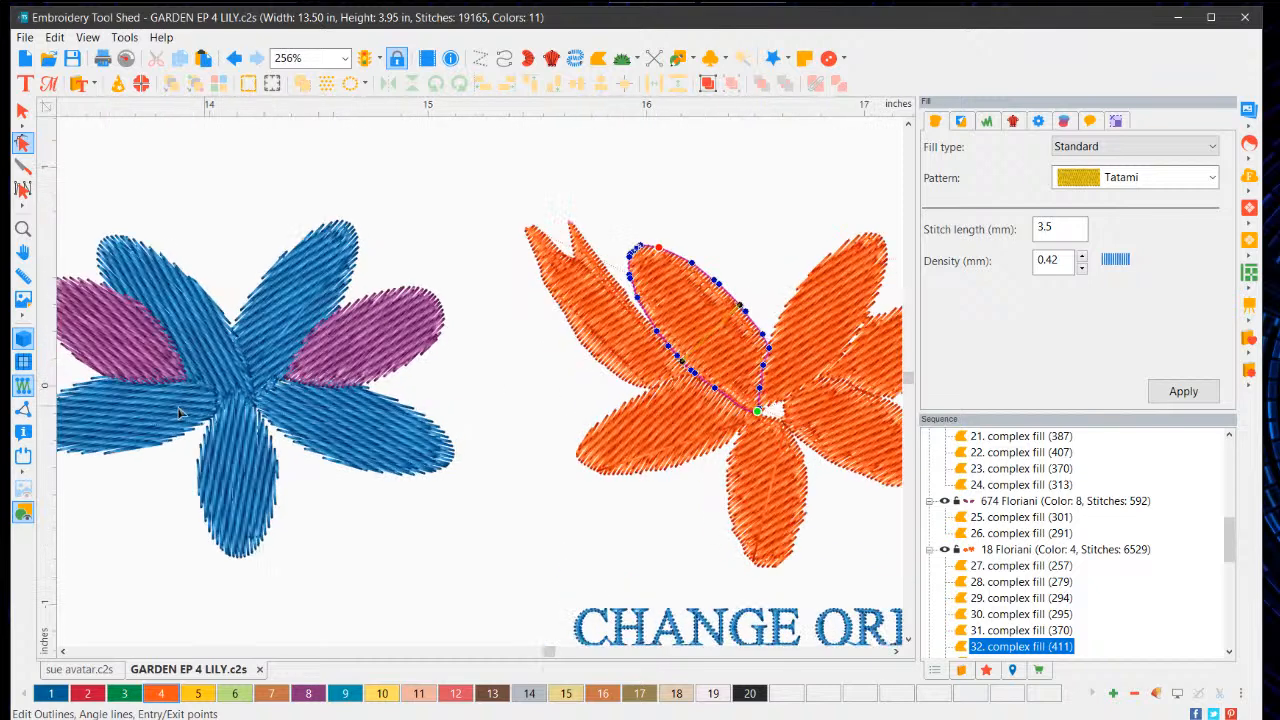
Step: Add an outline node on the inner edge of the violet outer-right petal, nudge it slightly inward and regenerate the stitches
left_click(63, 651)
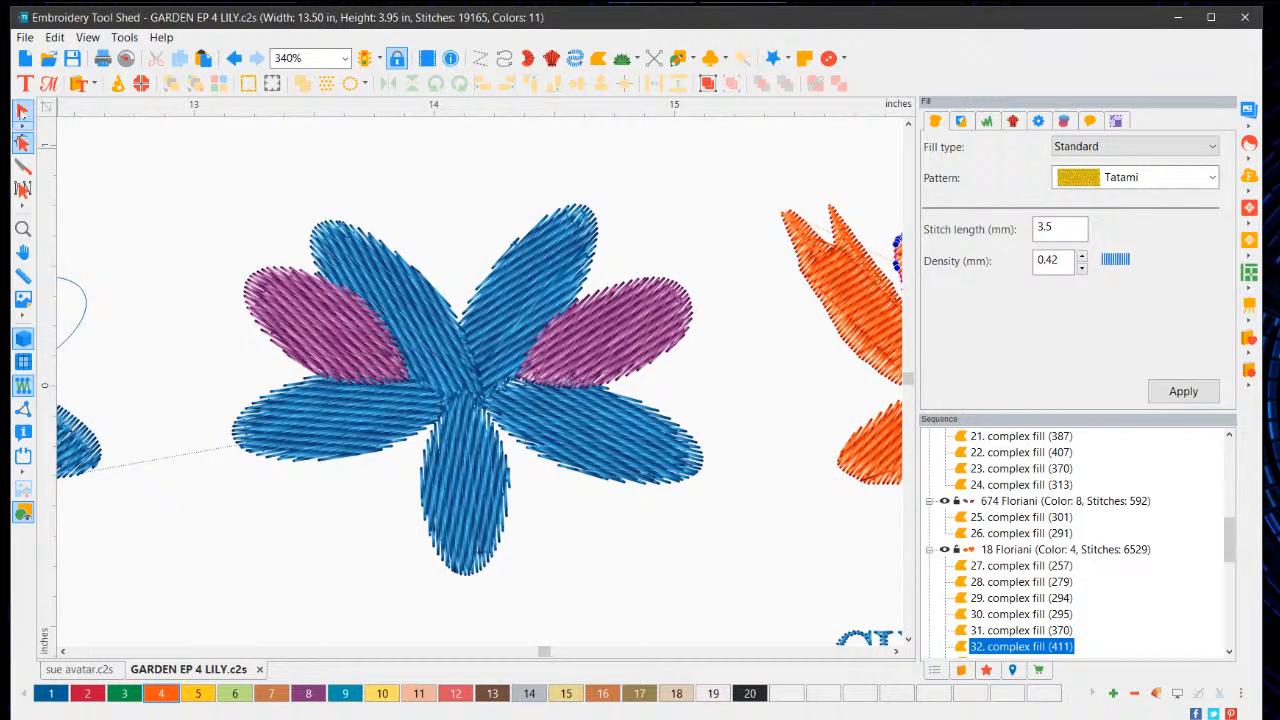
left_click(606, 320)
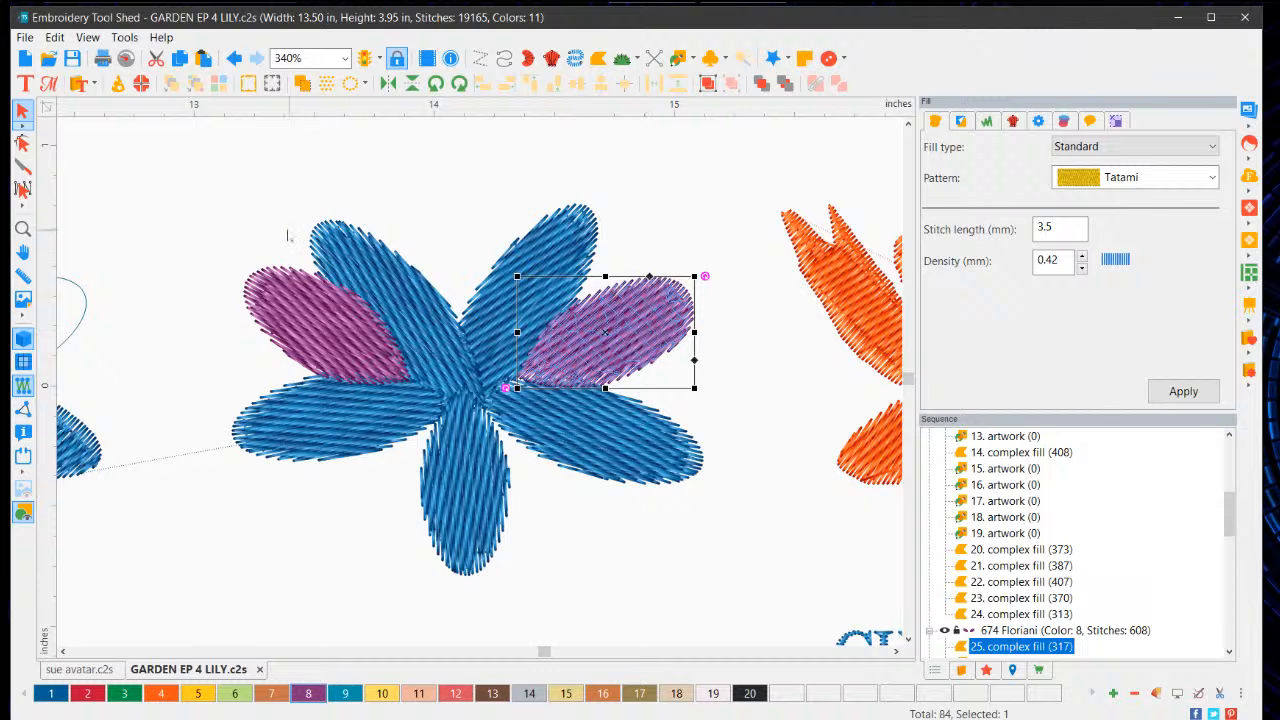
left_click(22, 143)
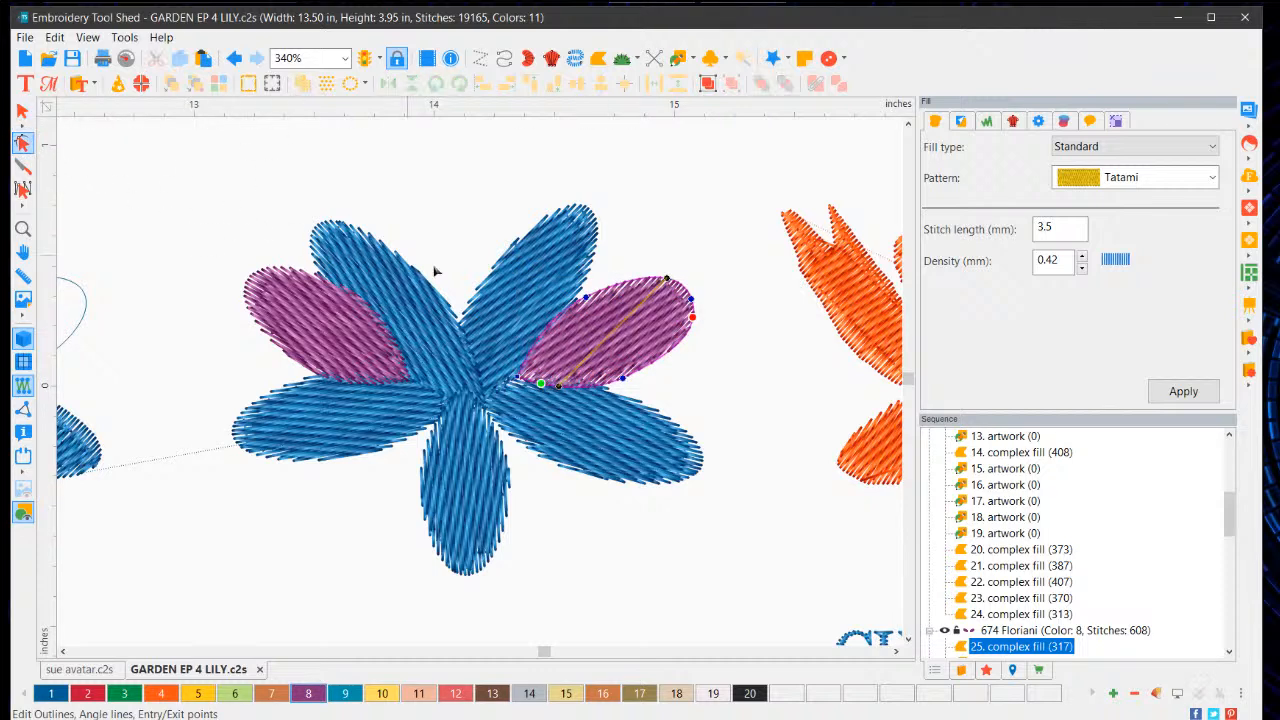
right_click(556, 334)
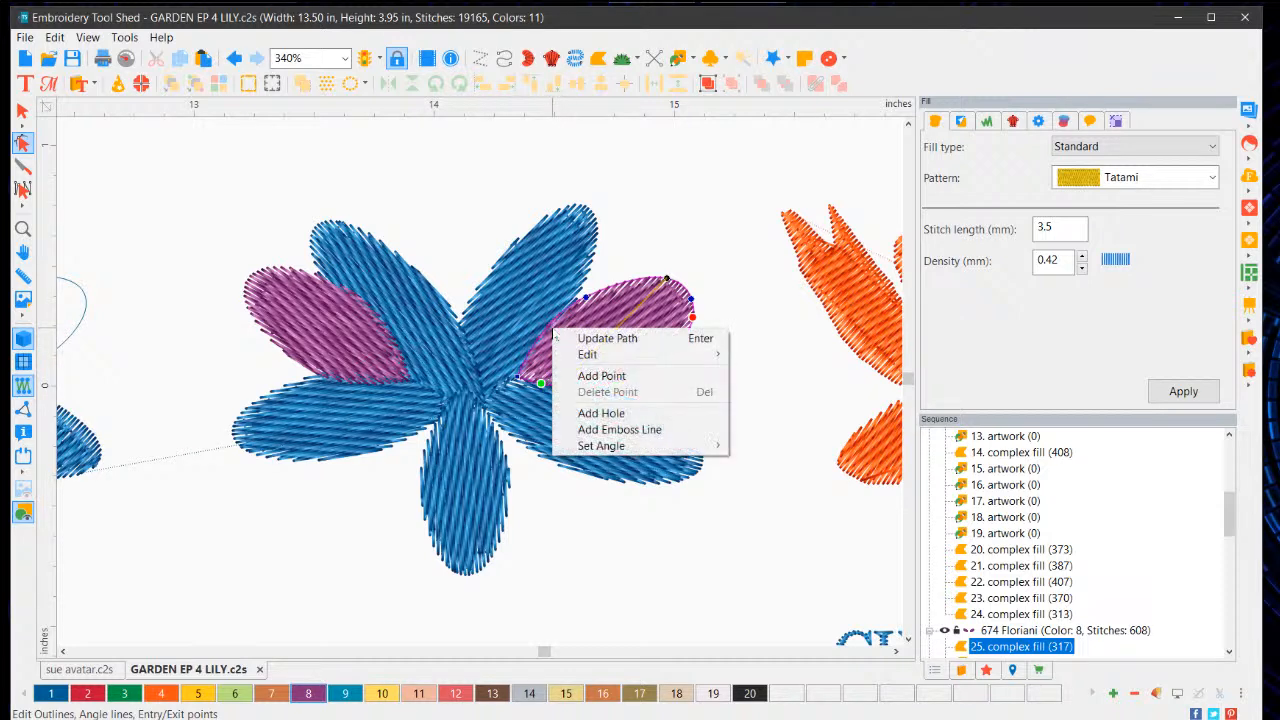
left_click(601, 376)
left_click_drag(551, 340, 557, 338)
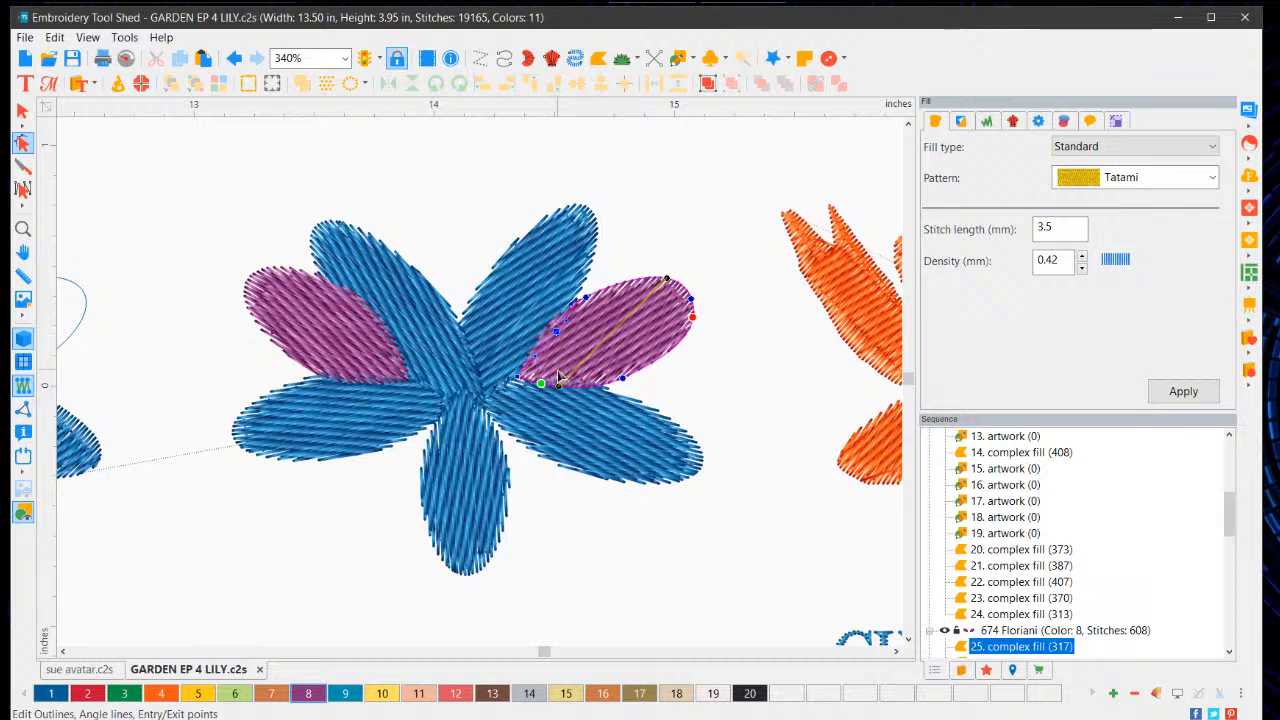
left_click(1165, 391)
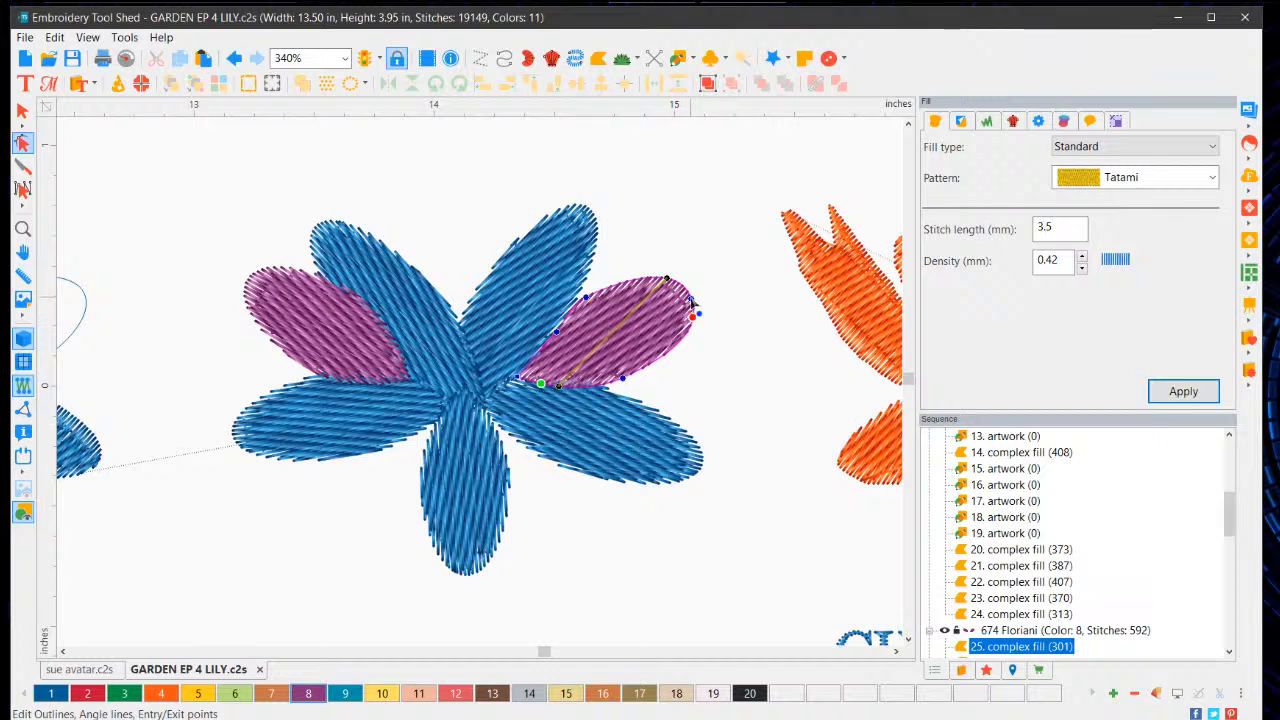
Step: Stretch the violet petal's tip nodes outward and regenerate it, and pull them back inward to shorten the petal and regenerate it again
left_click_drag(691, 303, 703, 290)
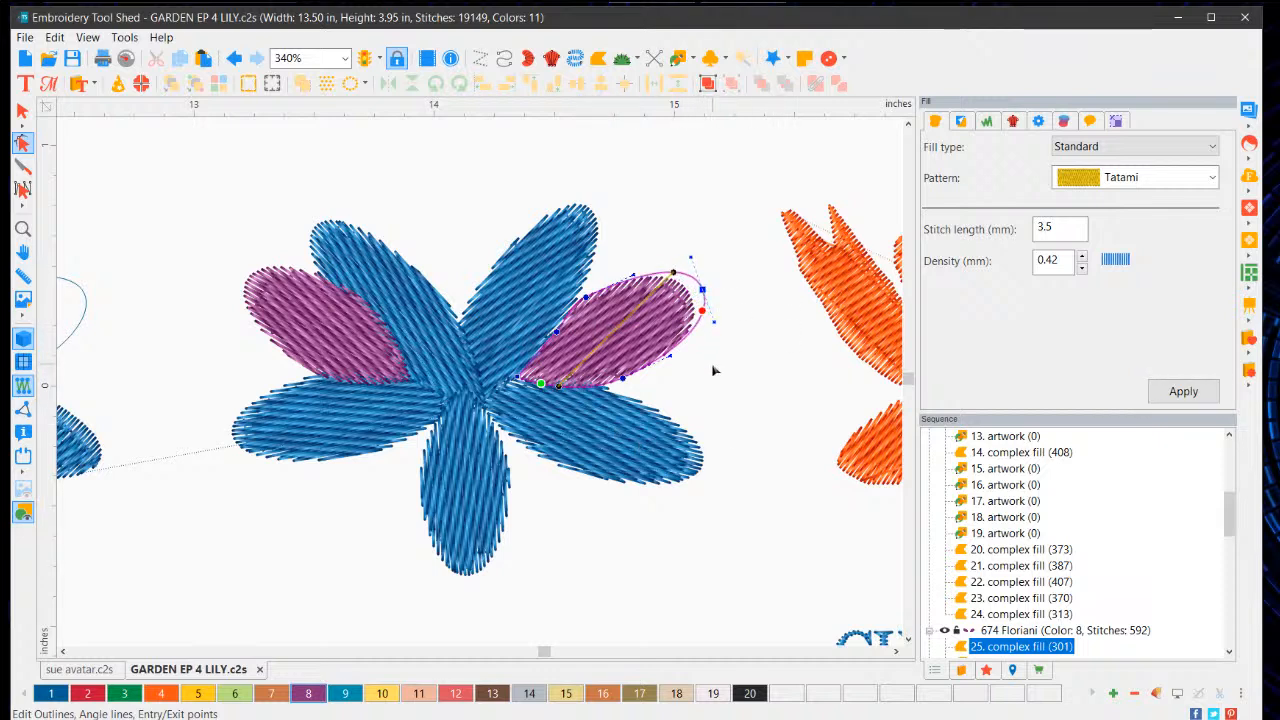
left_click(1180, 391)
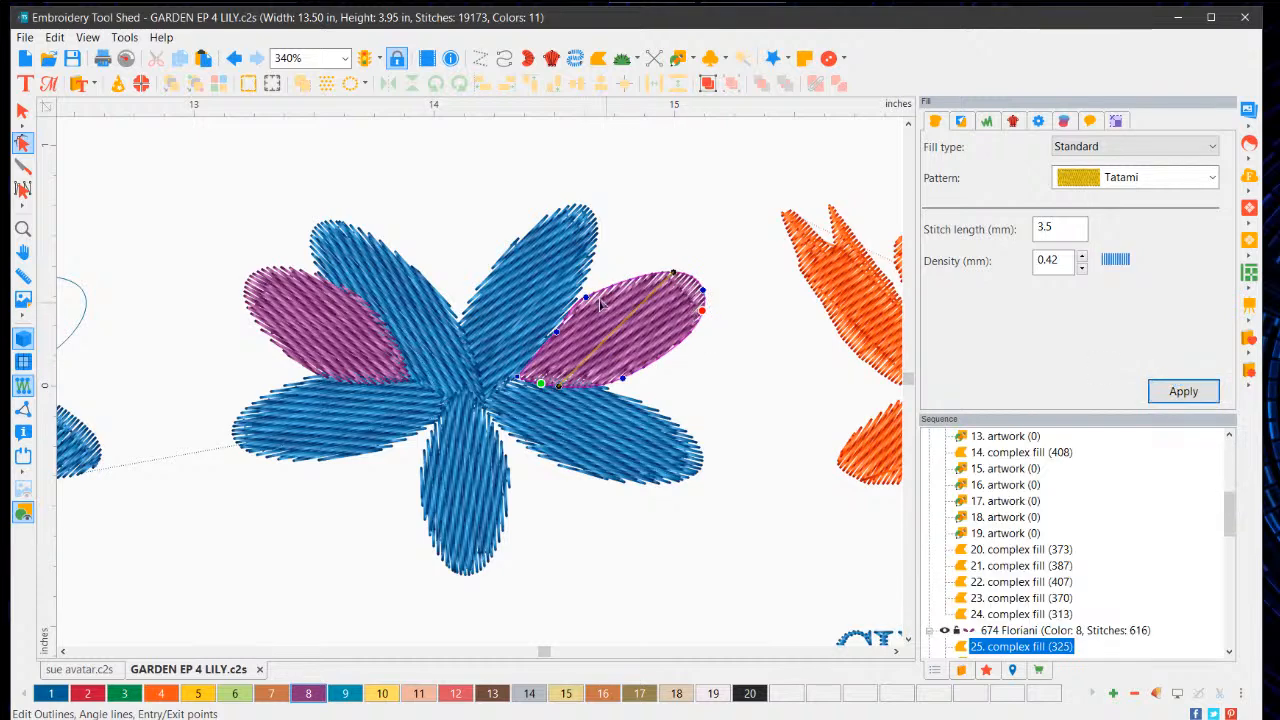
left_click_drag(703, 298, 679, 310)
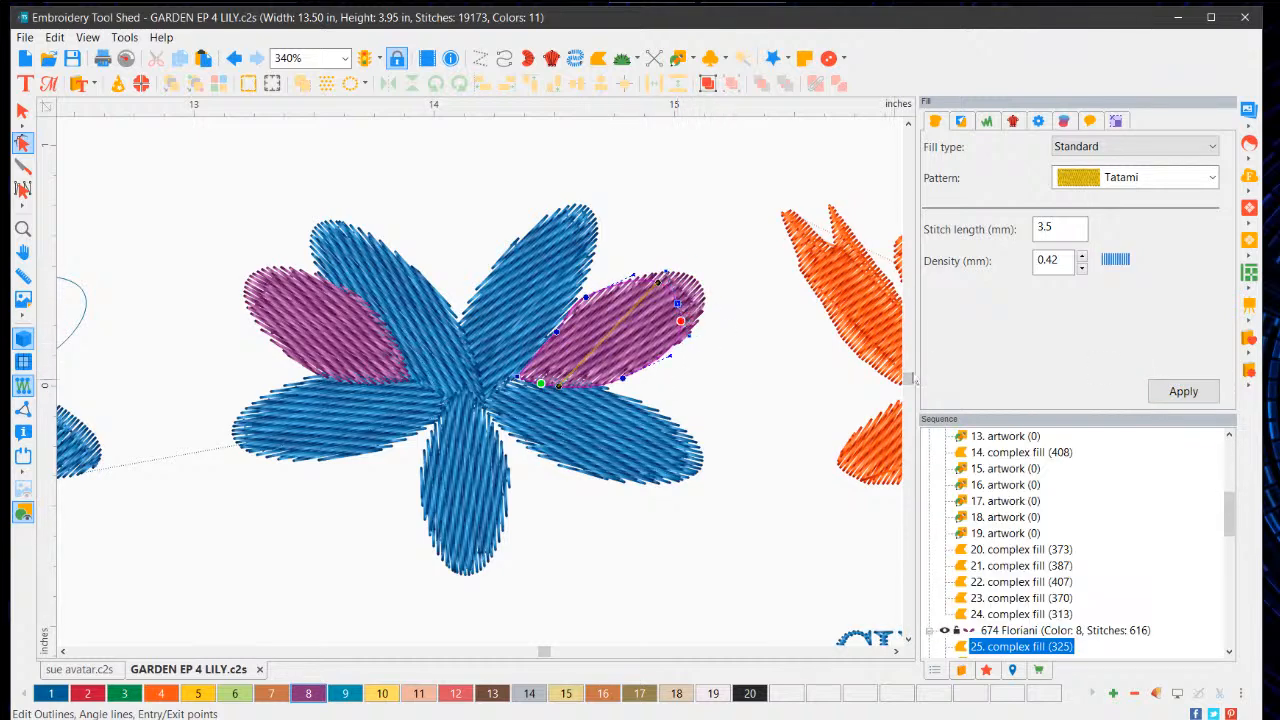
left_click(1180, 391)
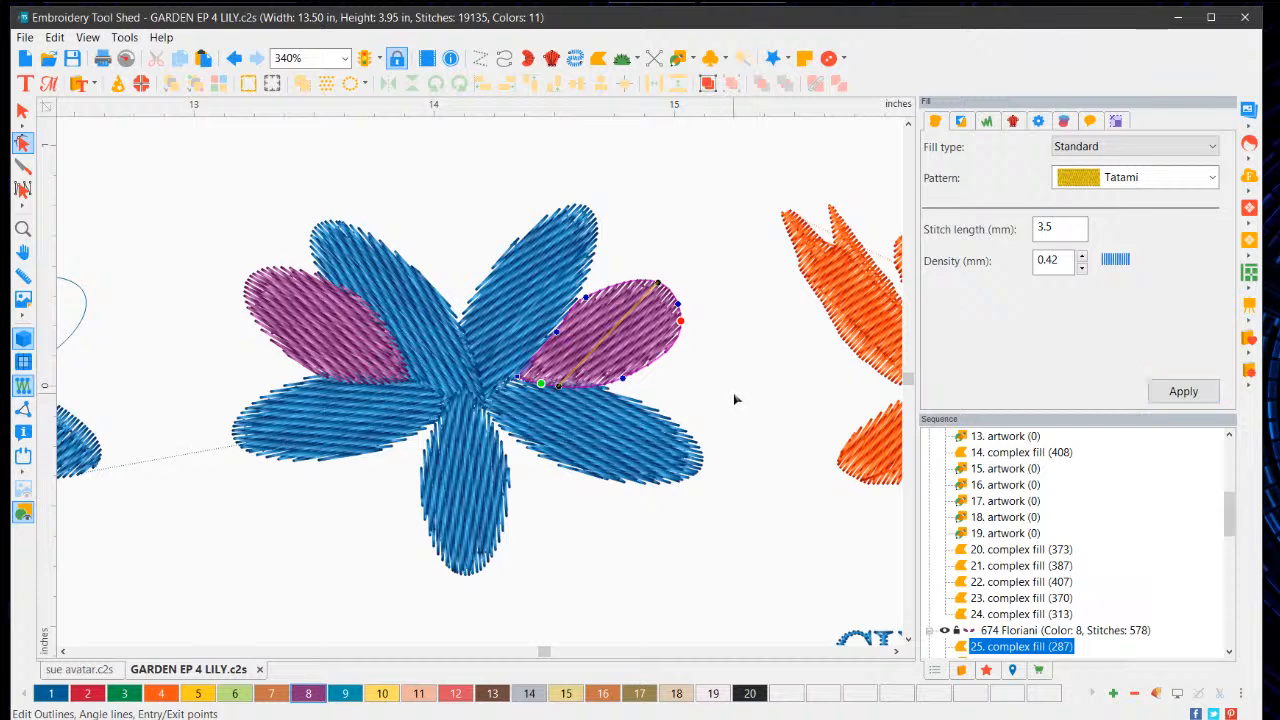
Step: Delete all the nodes forming the forked tip of the orange flower's outer-left petal and regenerate its stitches
left_click(896, 651)
left_click(896, 651)
left_click(896, 651)
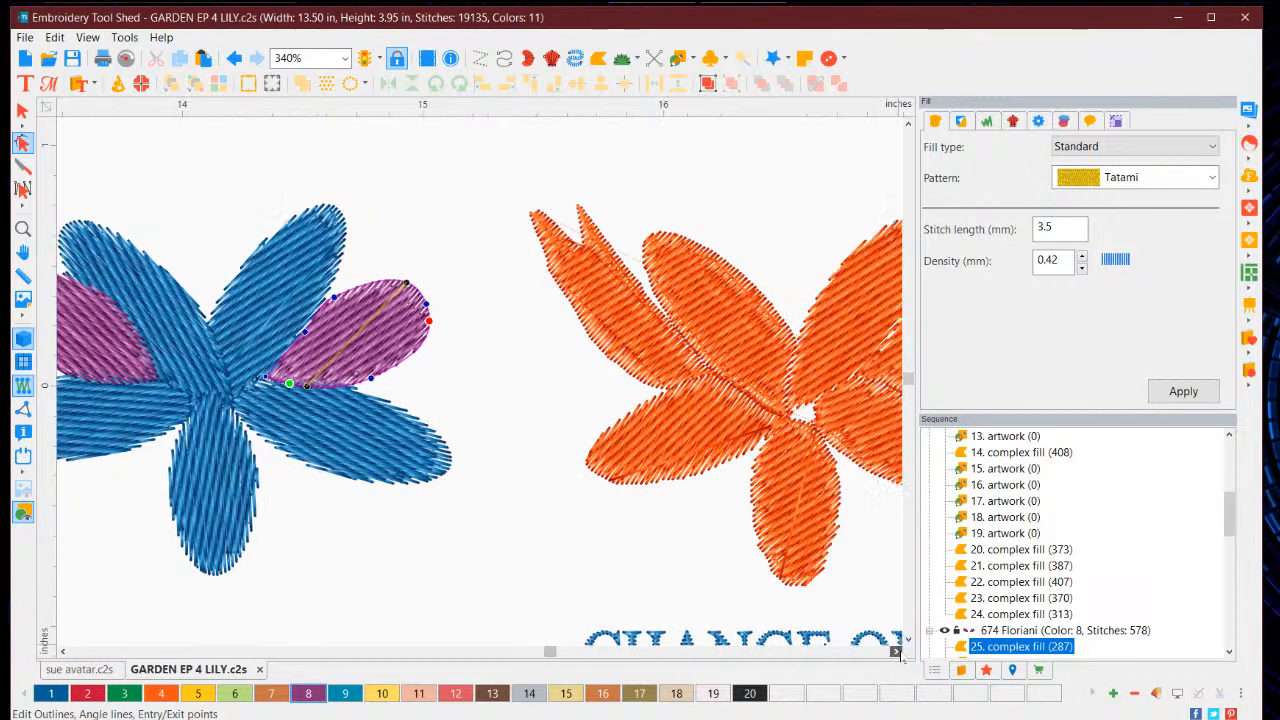
left_click(568, 268)
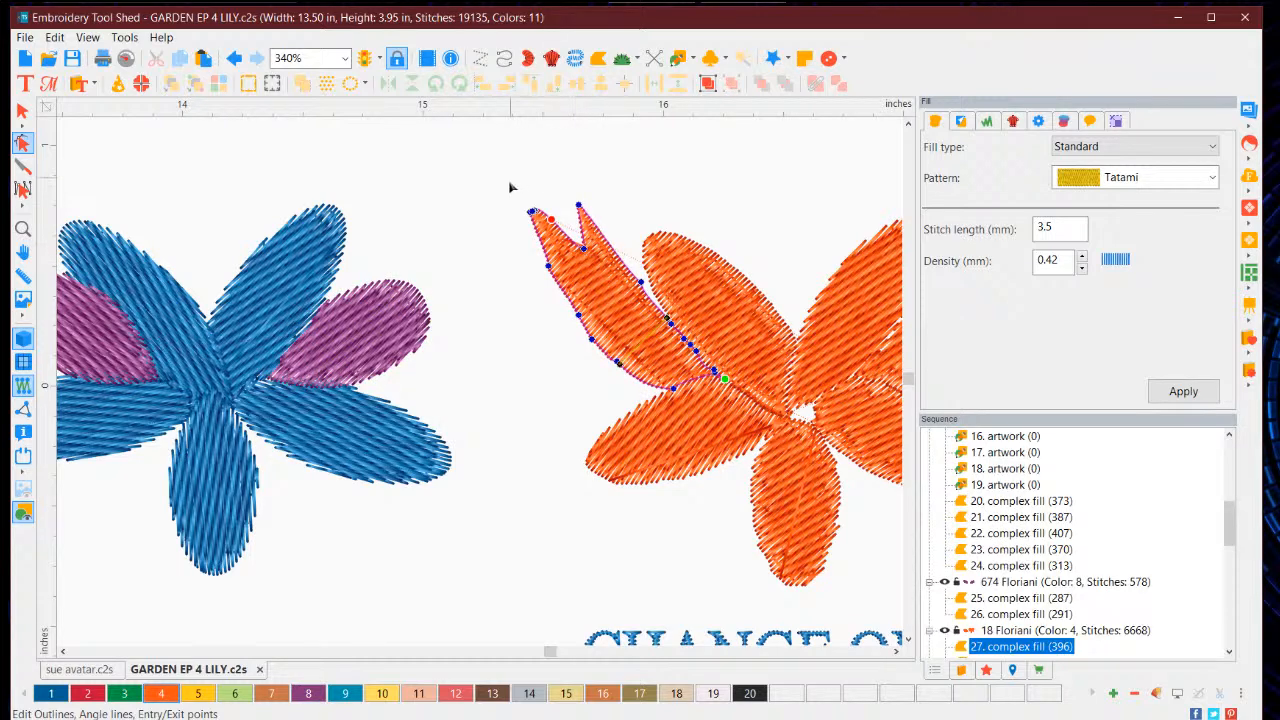
left_click_drag(510, 187, 632, 298)
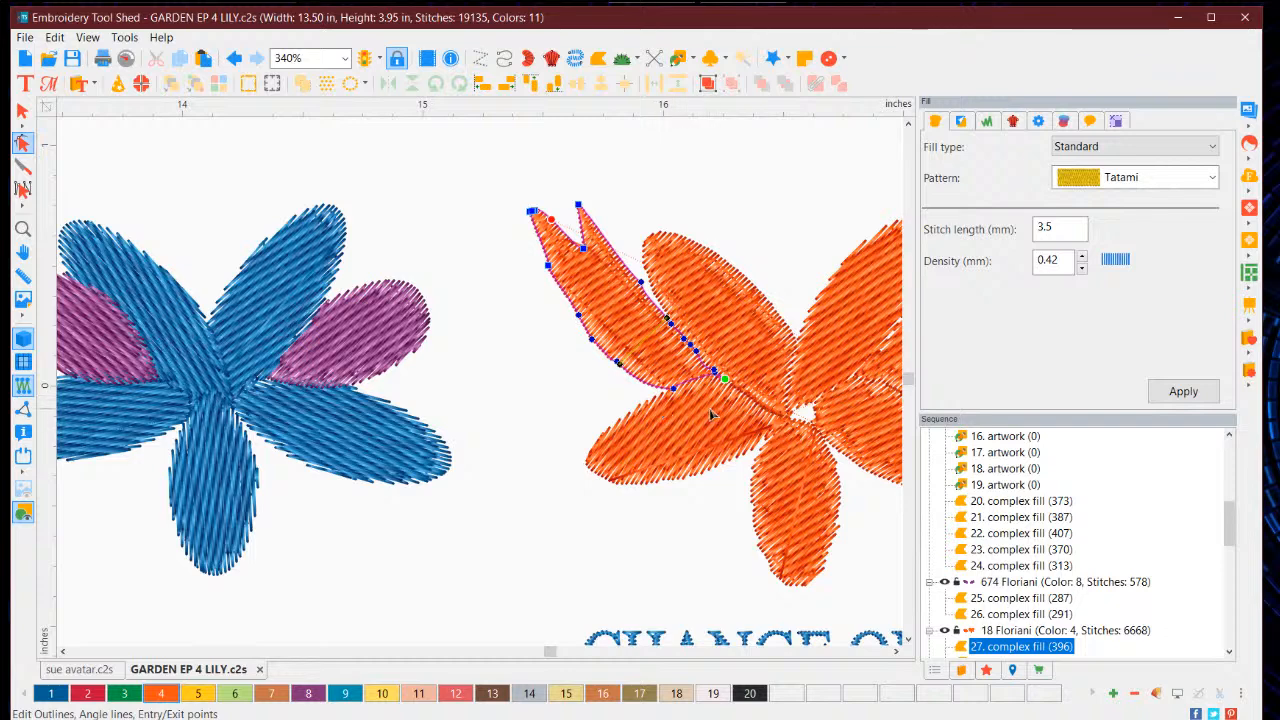
key("Delete")
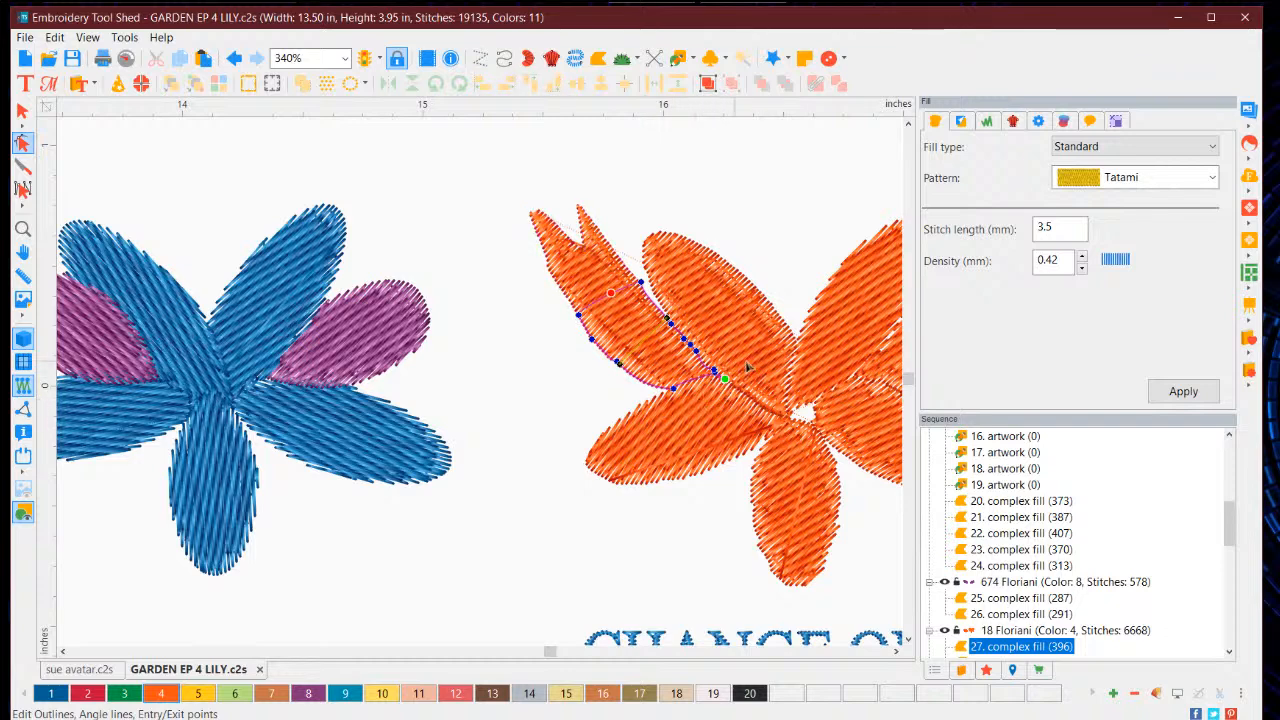
left_click(1183, 391)
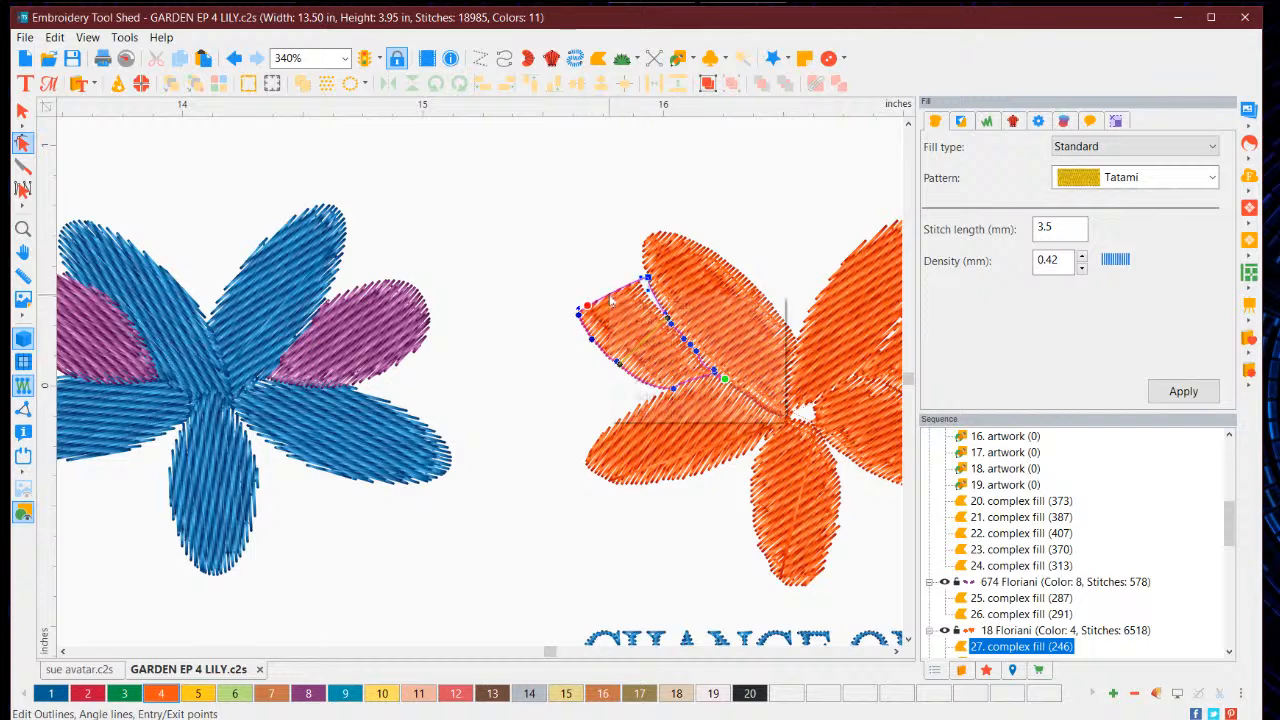
Step: Add a node on the orange outer-left petal's cut-off end, pull it outward to round the tip, and regenerate the stitches
right_click(609, 293)
left_click(630, 341)
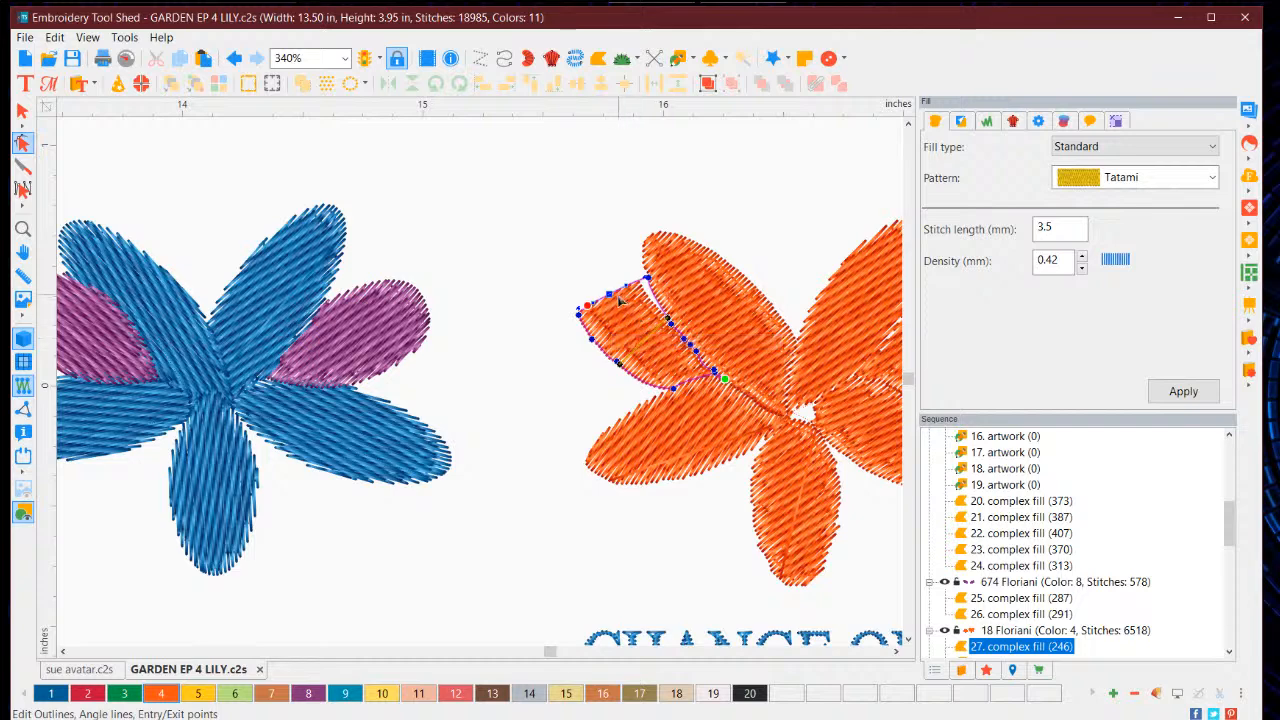
left_click_drag(609, 293, 588, 273)
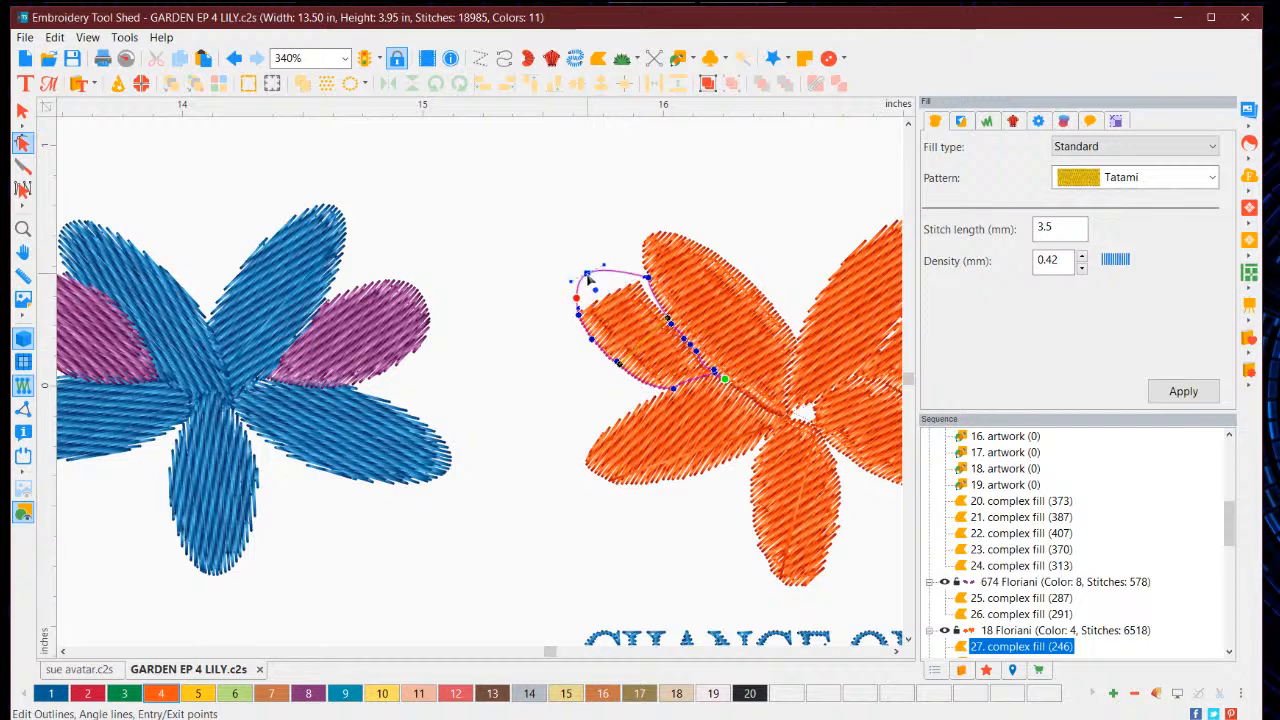
left_click(1175, 398)
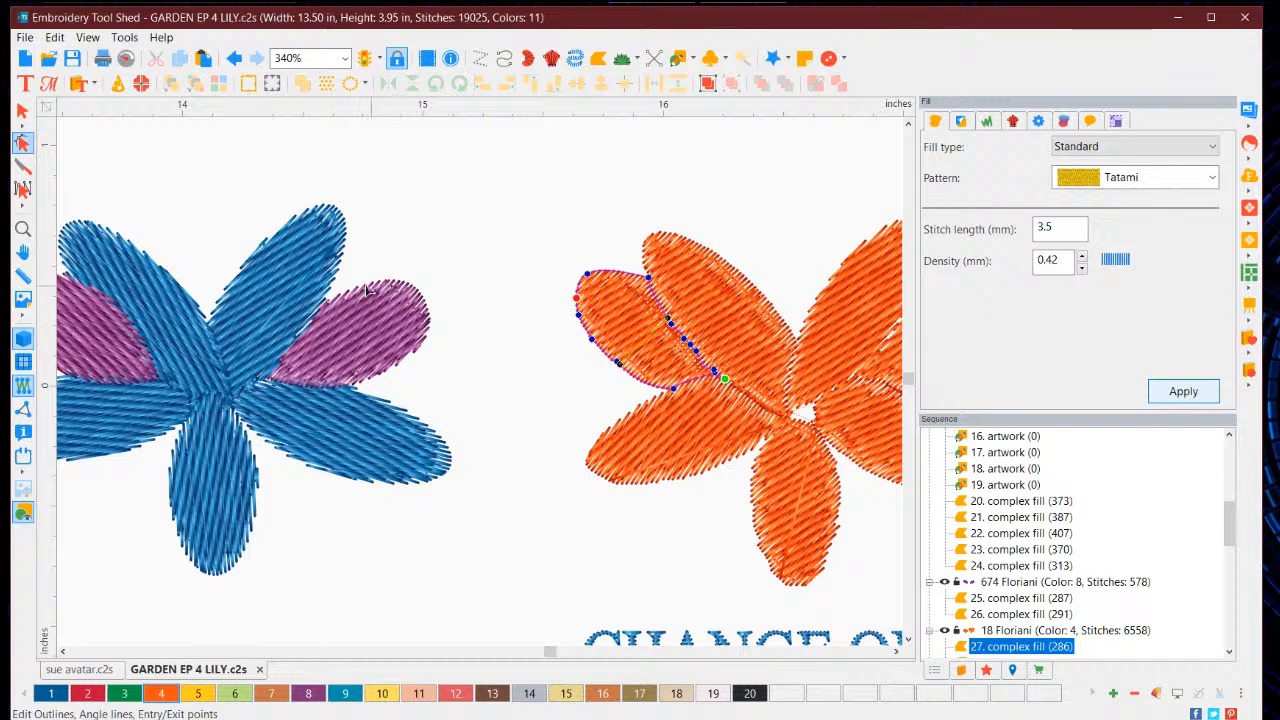
Step: Compare the outline nodes of the orange and blue flowers' lower-right petals, and review both flowers along with the violet petal
left_click(887, 651)
left_click(887, 651)
left_click(887, 651)
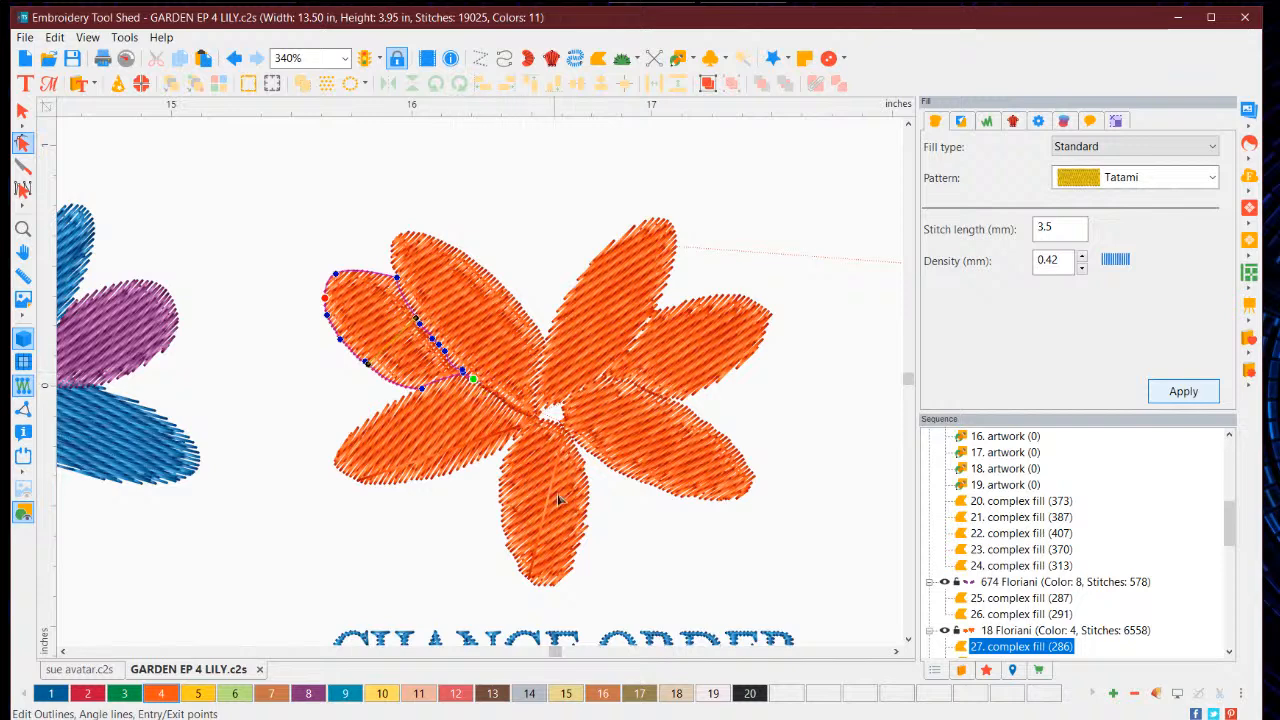
left_click(645, 441)
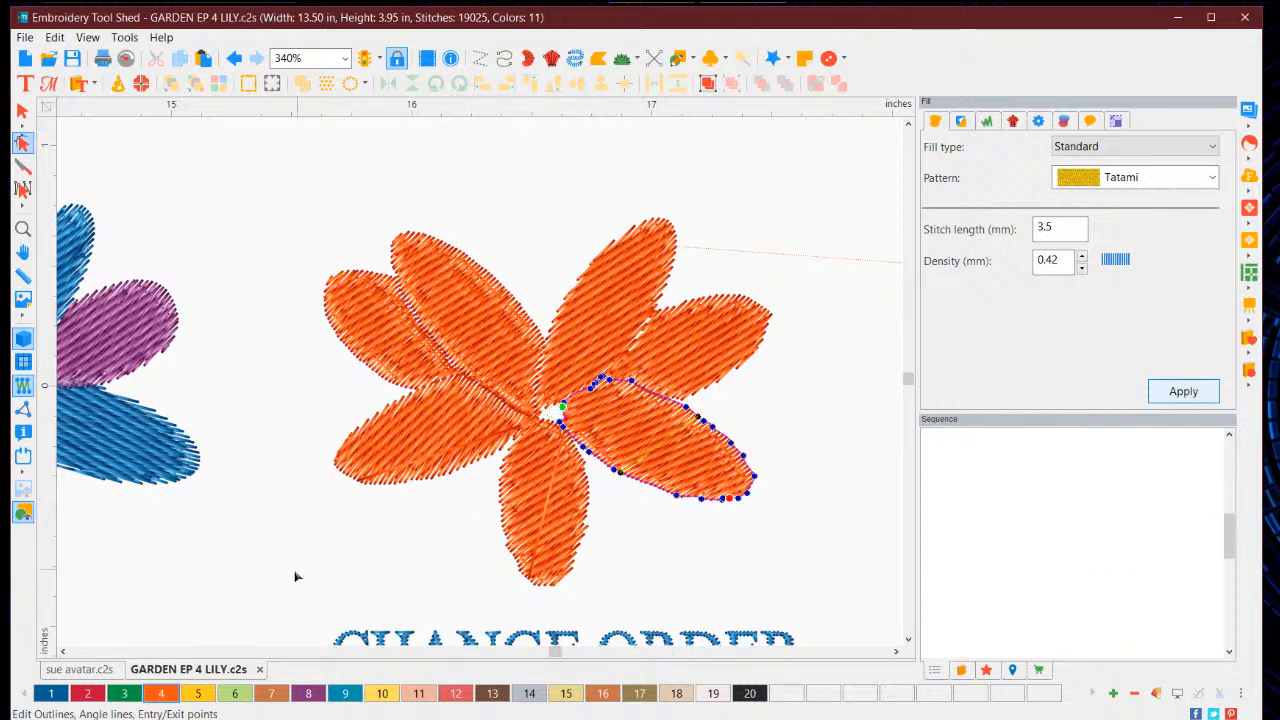
left_click(155, 475)
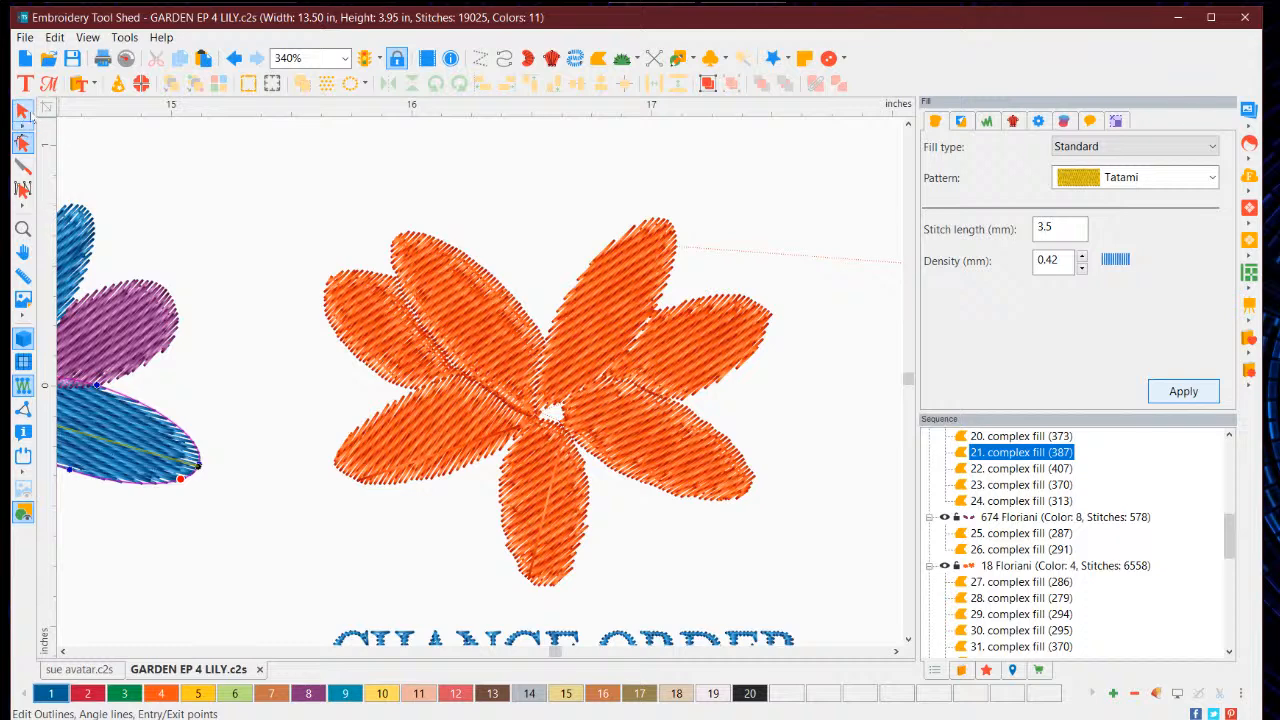
left_click(22, 111)
left_click(379, 538)
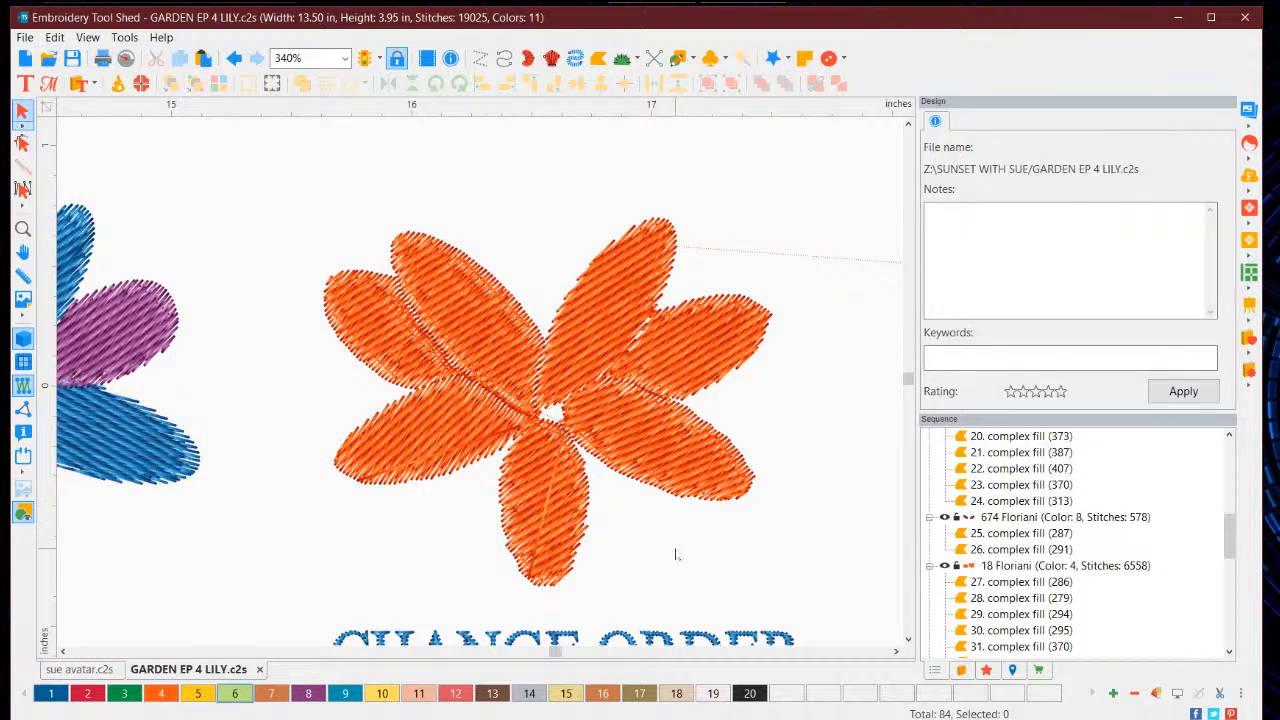
scroll(614, 581, "down", 3)
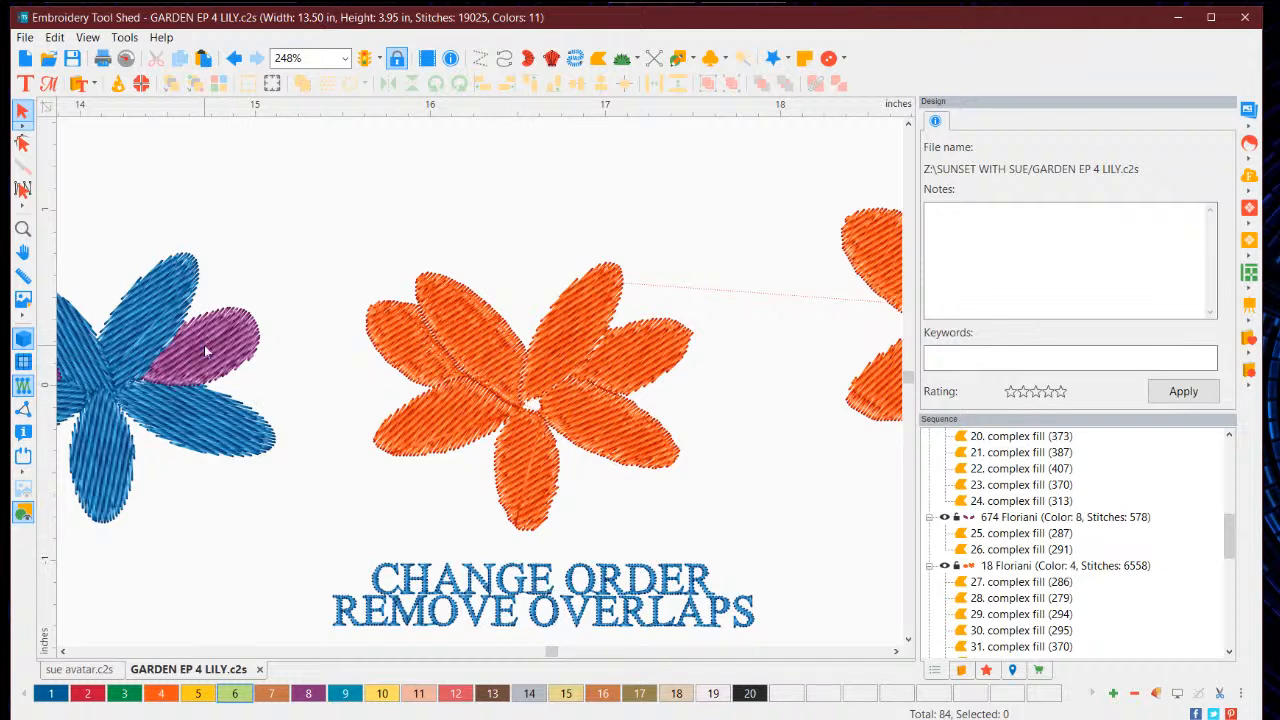
left_click_drag(206, 333, 217, 357)
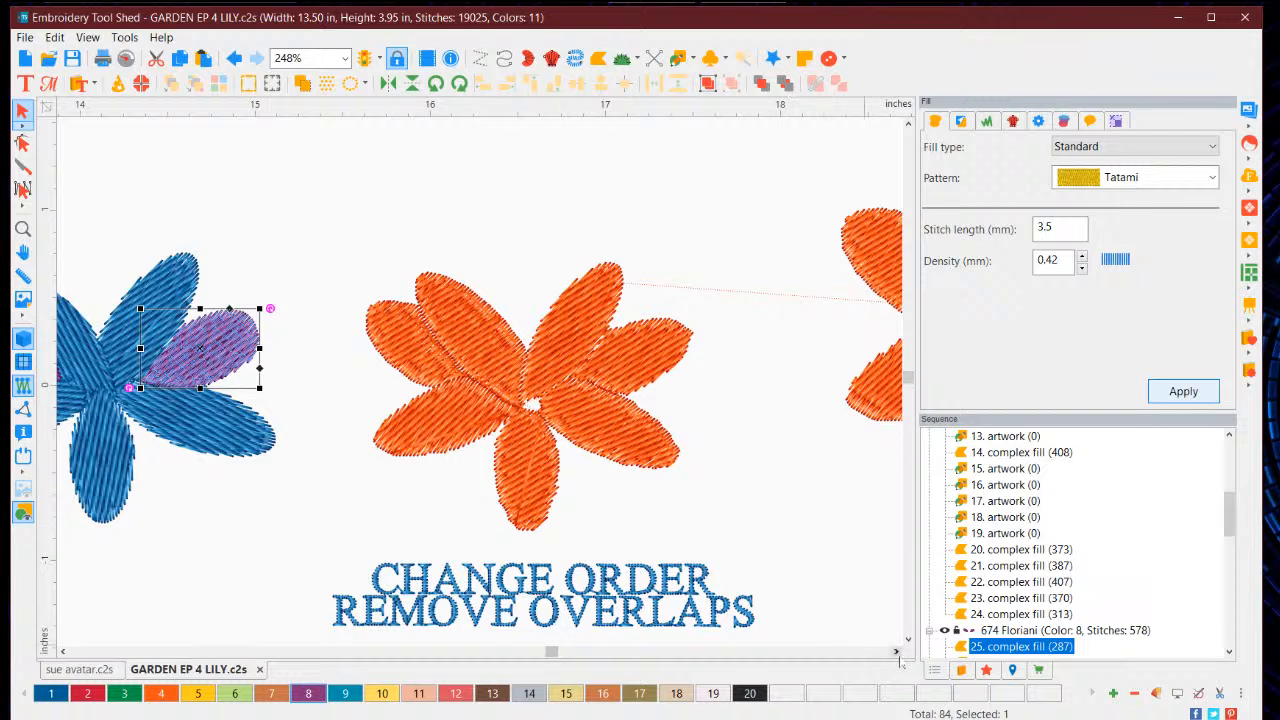
Step: Examine the larger lily with yellow stamens and the separate small ellipse and narrow rectangle outlines used for its stamens
left_click(896, 652)
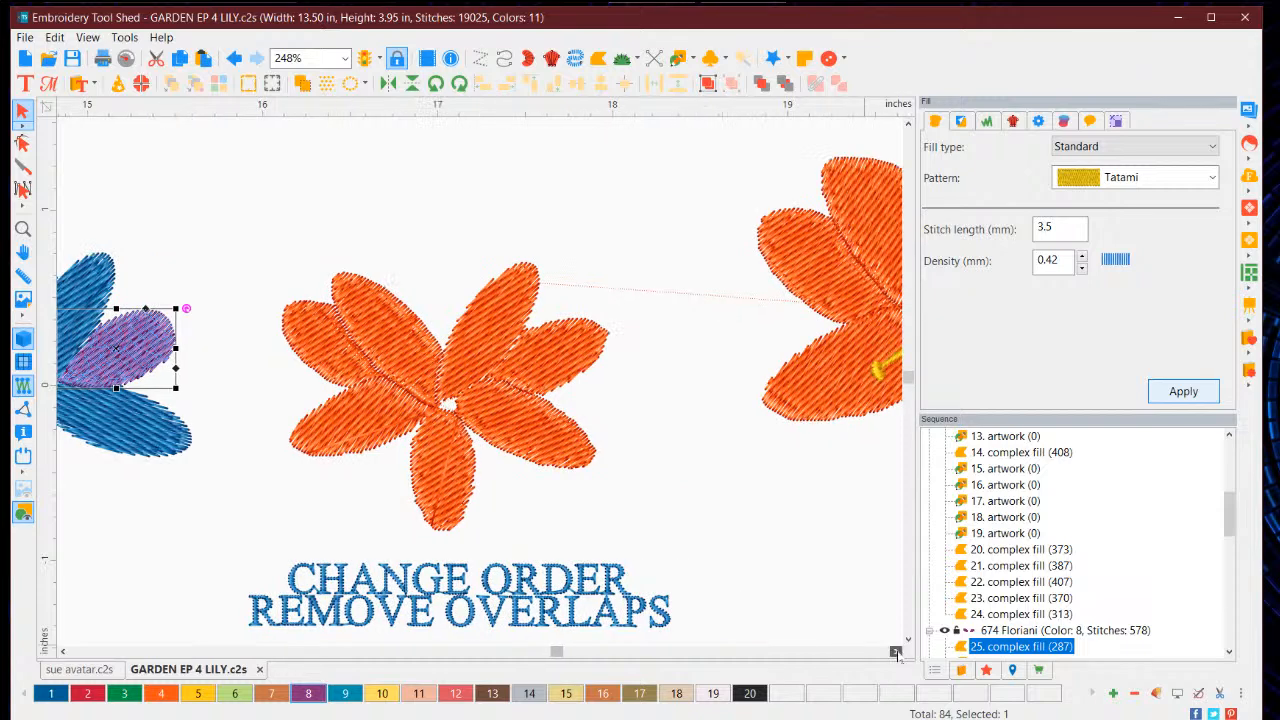
left_click(896, 652)
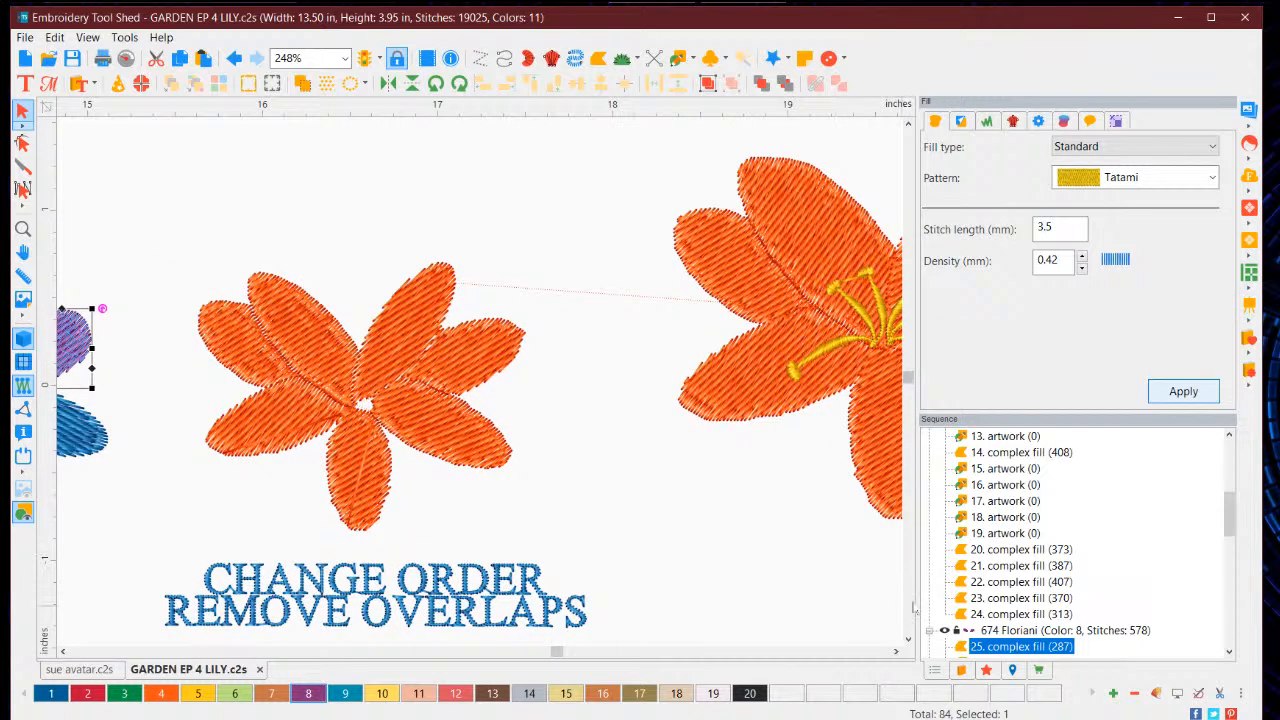
left_click(896, 652)
left_click(896, 652)
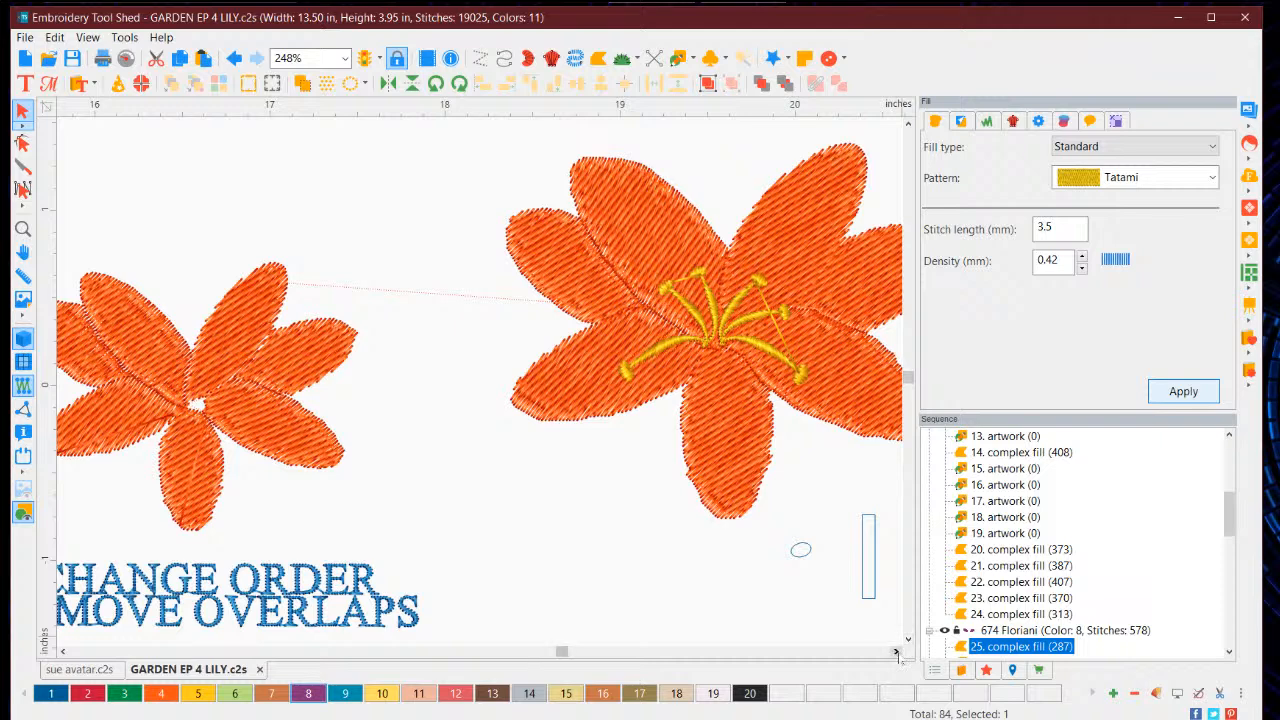
left_click(896, 652)
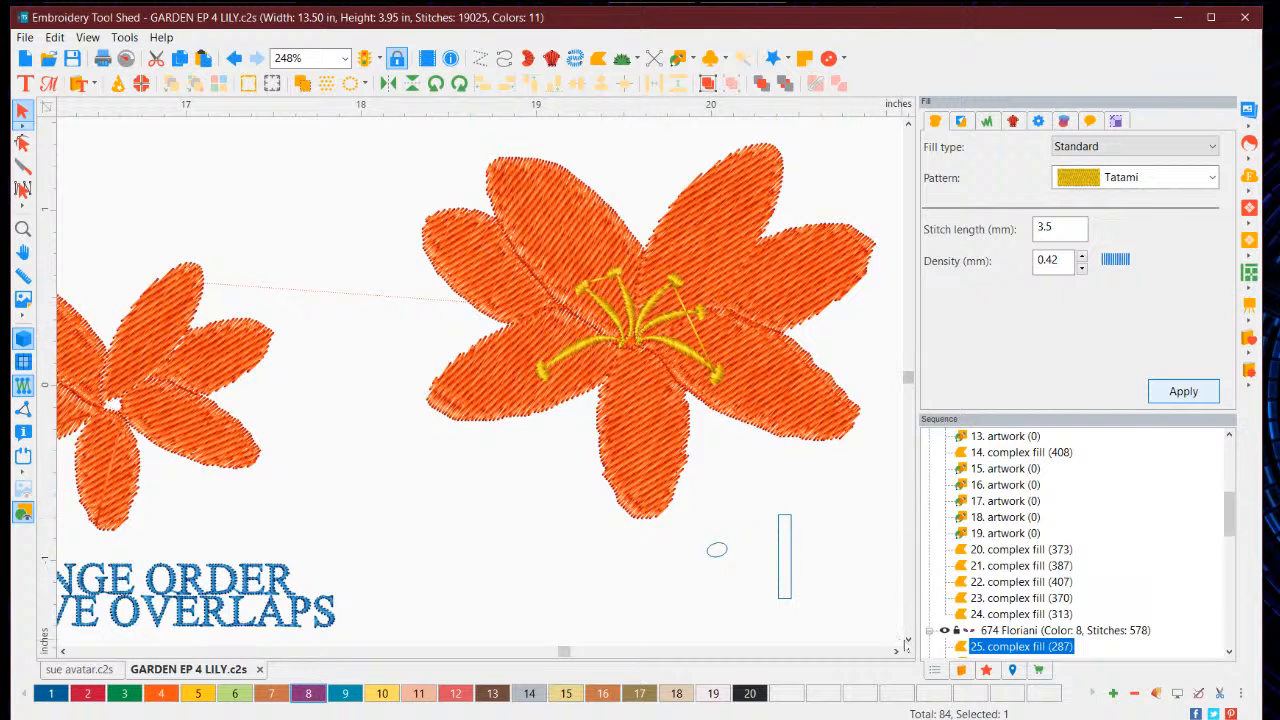
left_click(908, 641)
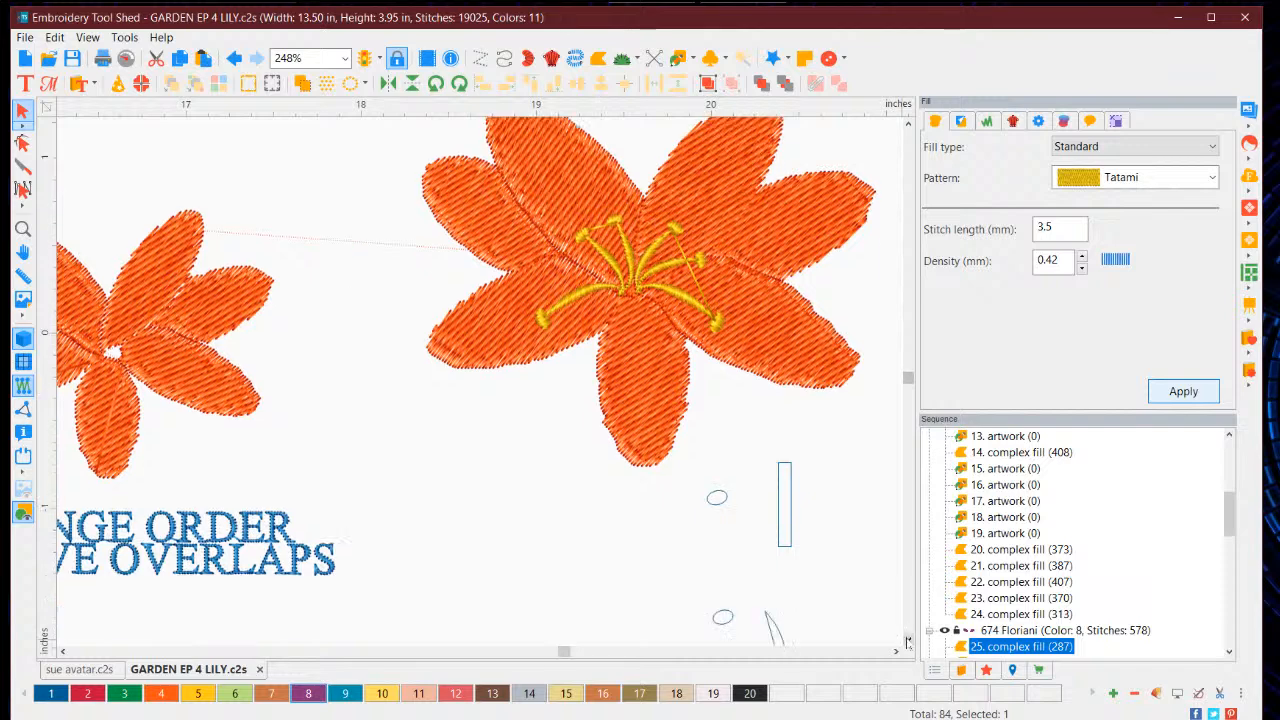
left_click(717, 498)
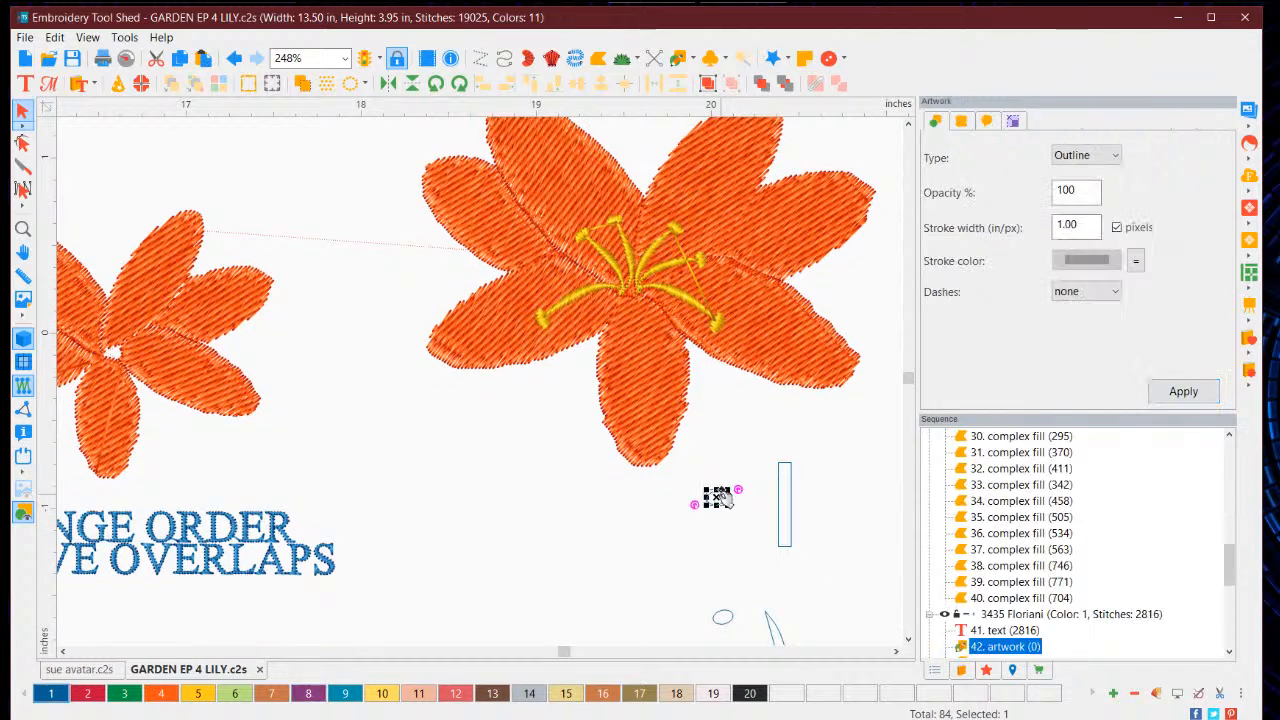
left_click_drag(785, 470, 786, 465)
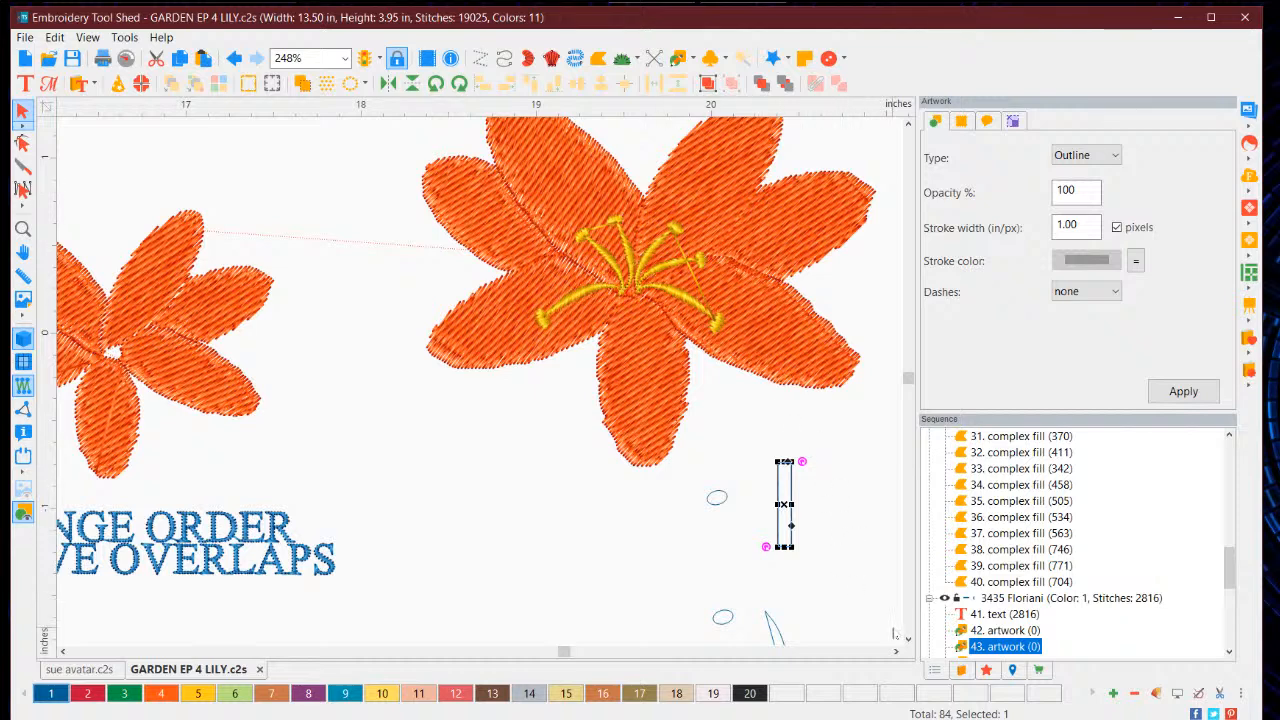
Step: Move the lower small ellipse onto the top end of the curved stamen outline and deselect it
left_click(908, 641)
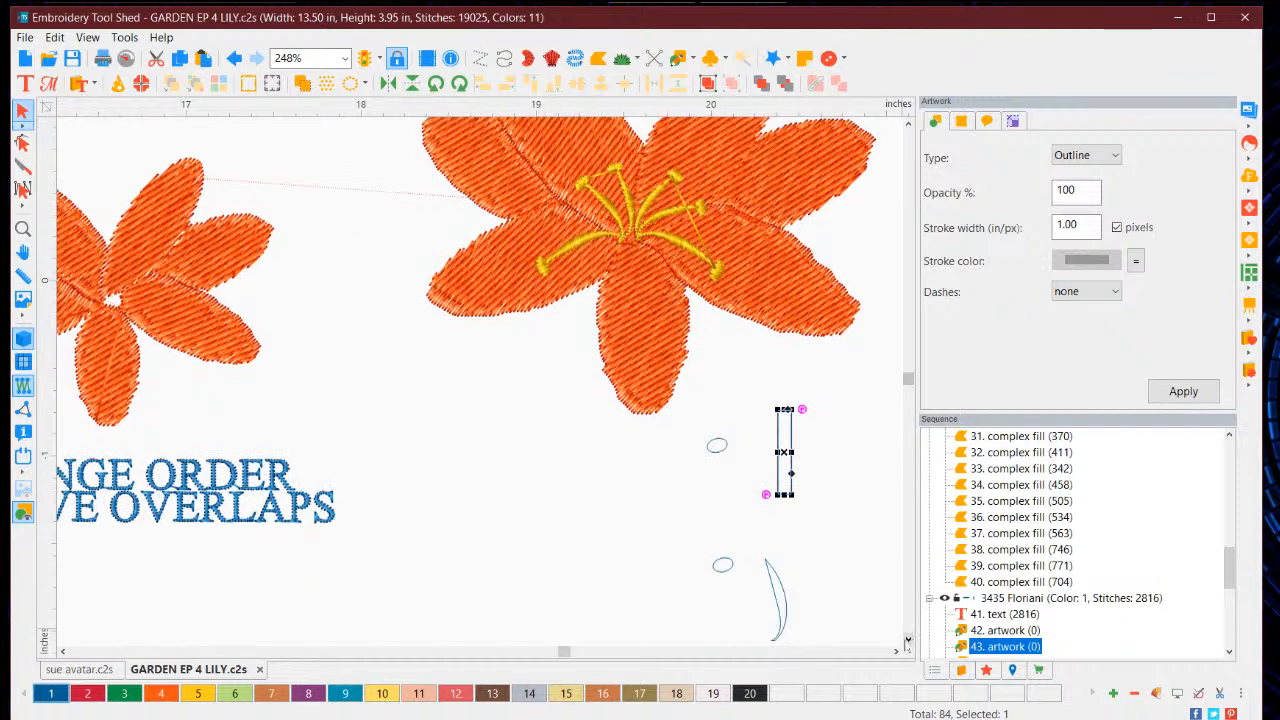
left_click(908, 641)
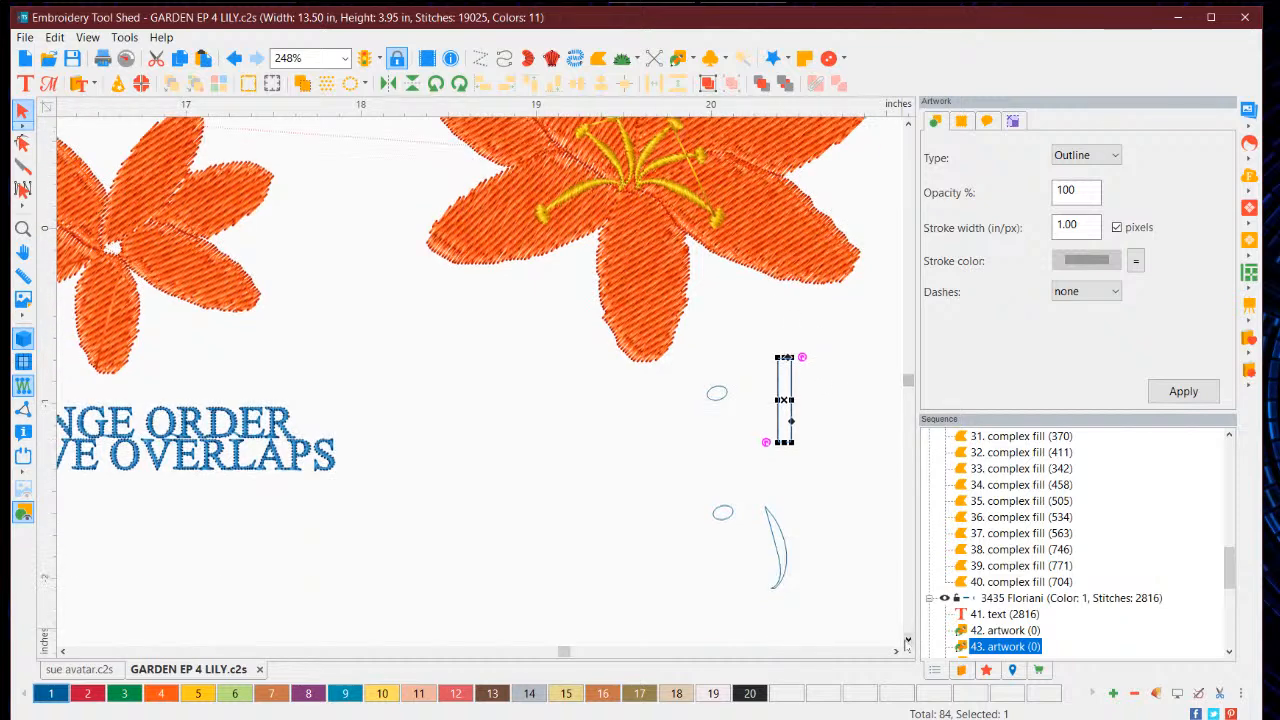
left_click(724, 514)
left_click_drag(724, 516, 765, 502)
left_click(808, 543)
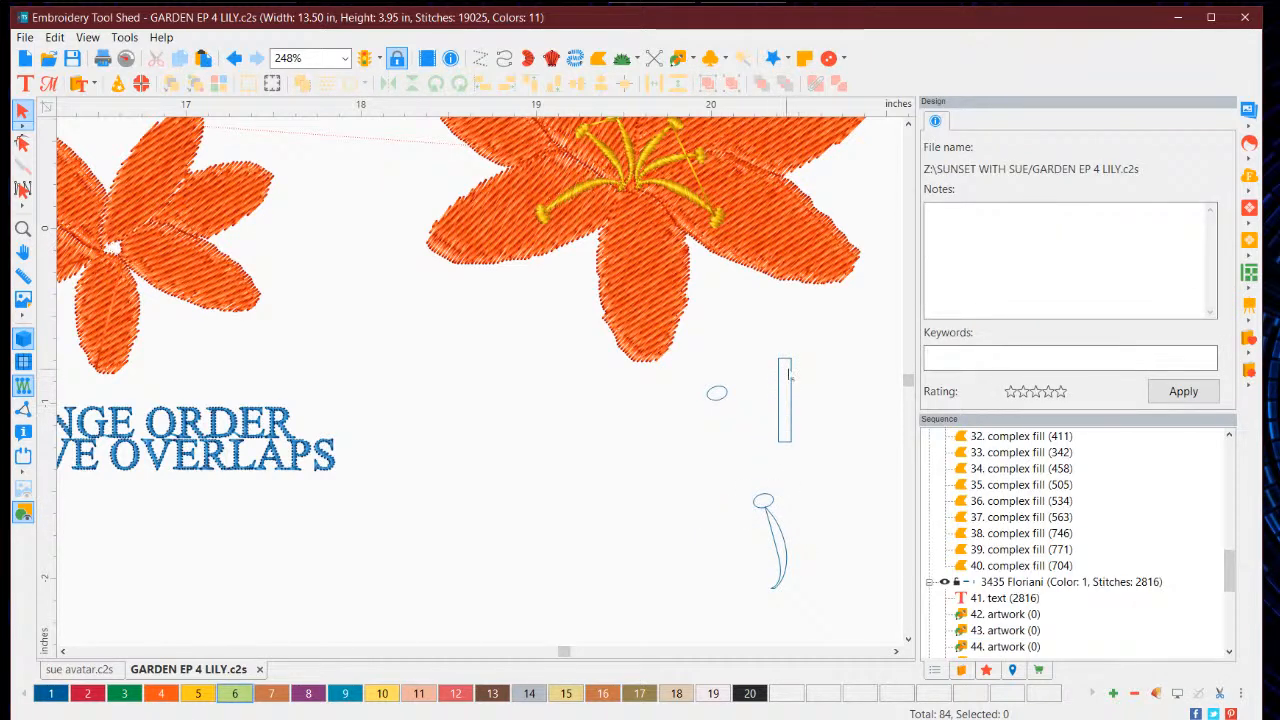
Step: Add a point midway along each long side of the narrow rectangle outline and shift both rightward to bow the shape
left_click(782, 422)
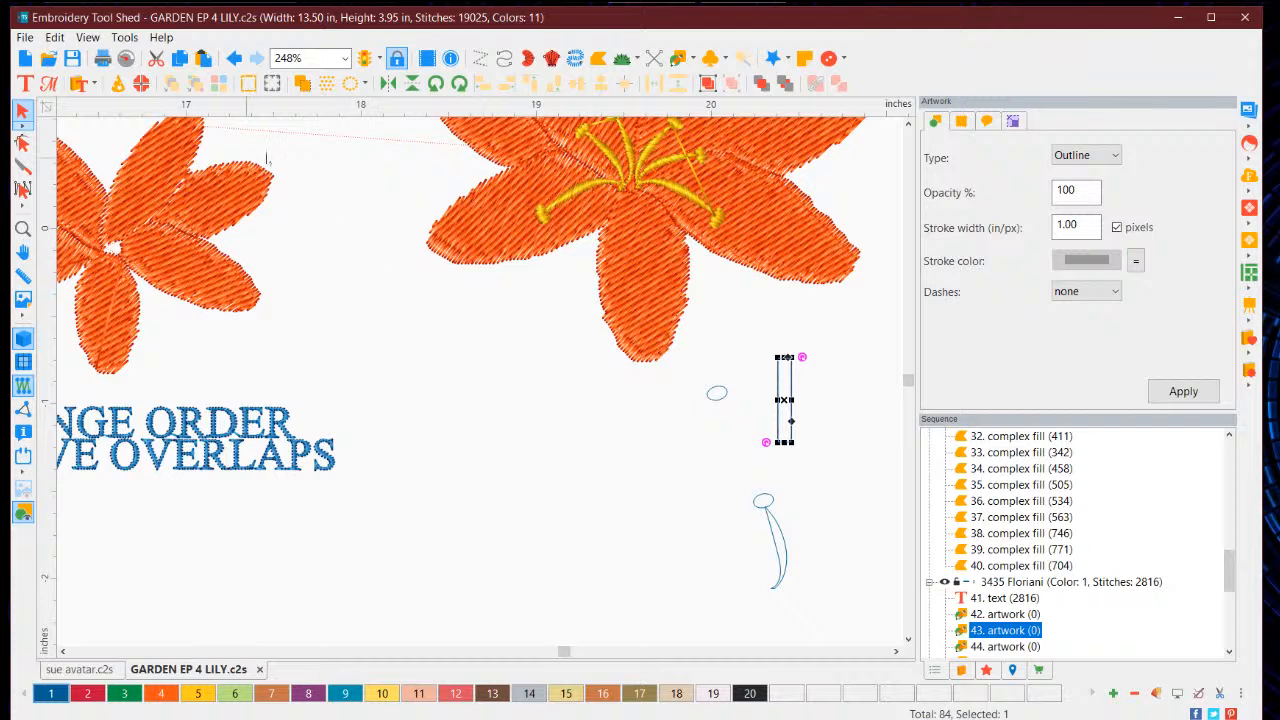
left_click(22, 142)
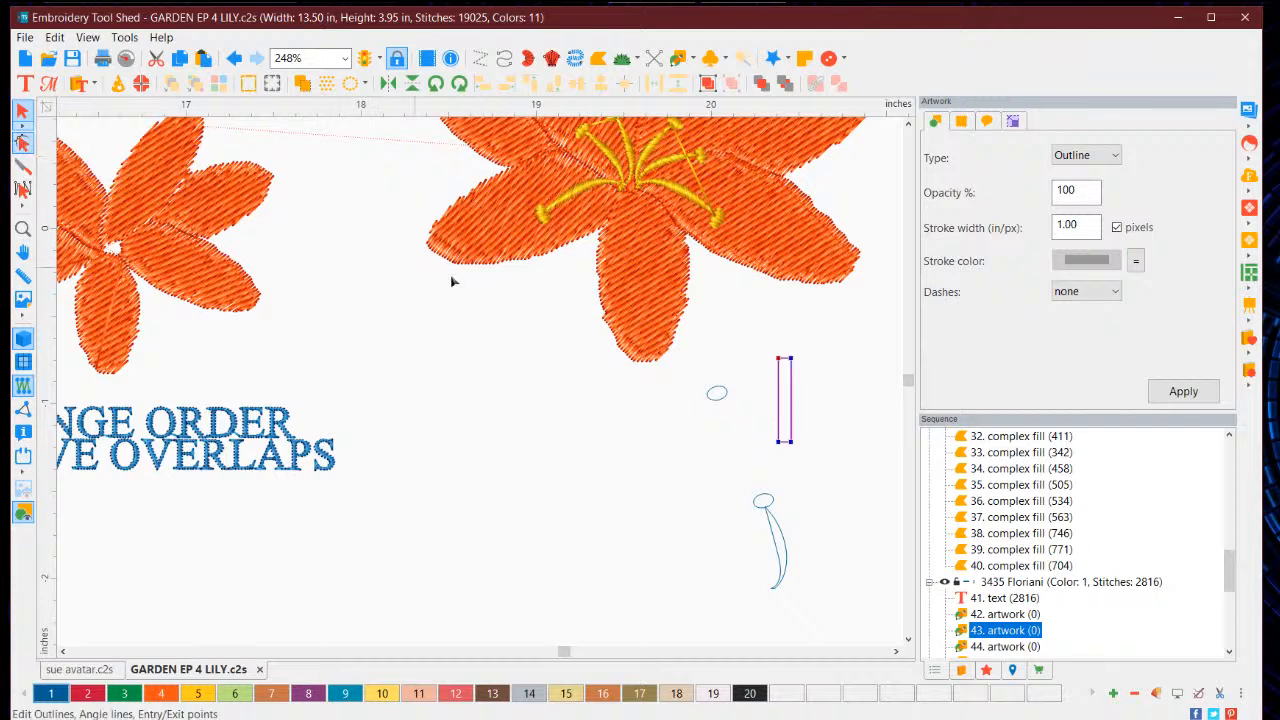
scroll(797, 377, "up", 1)
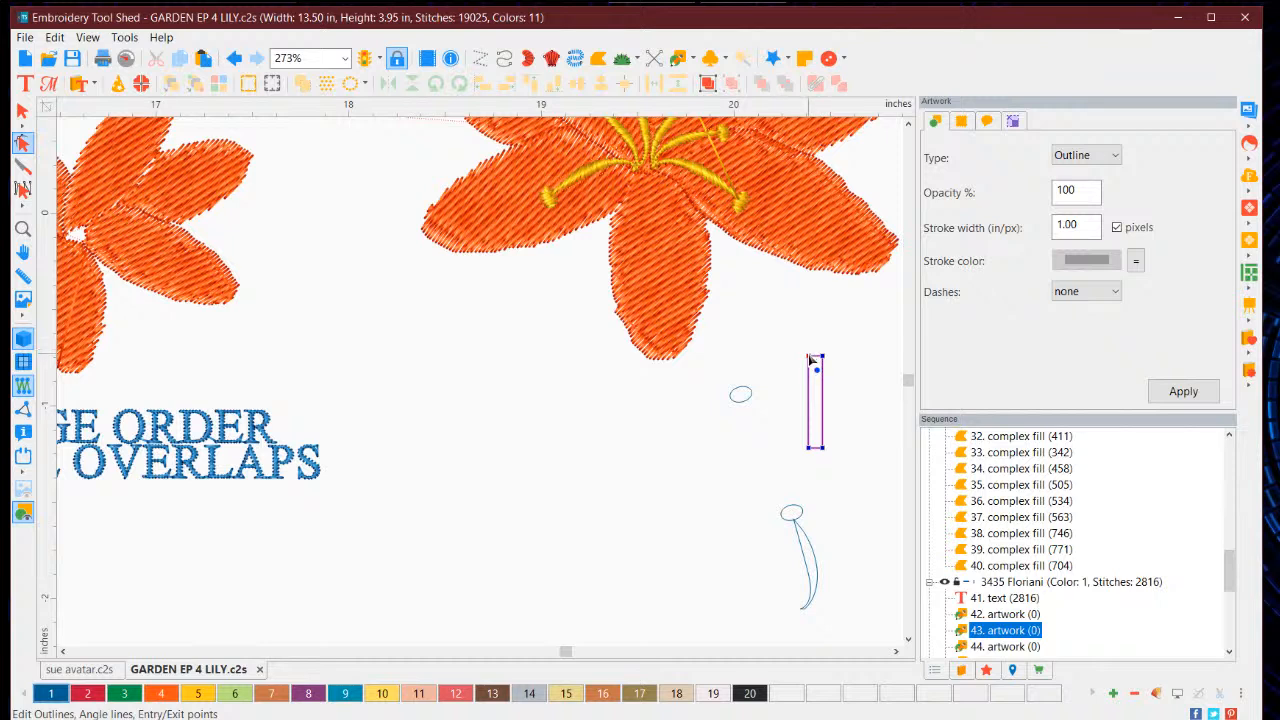
left_click_drag(809, 357, 799, 358)
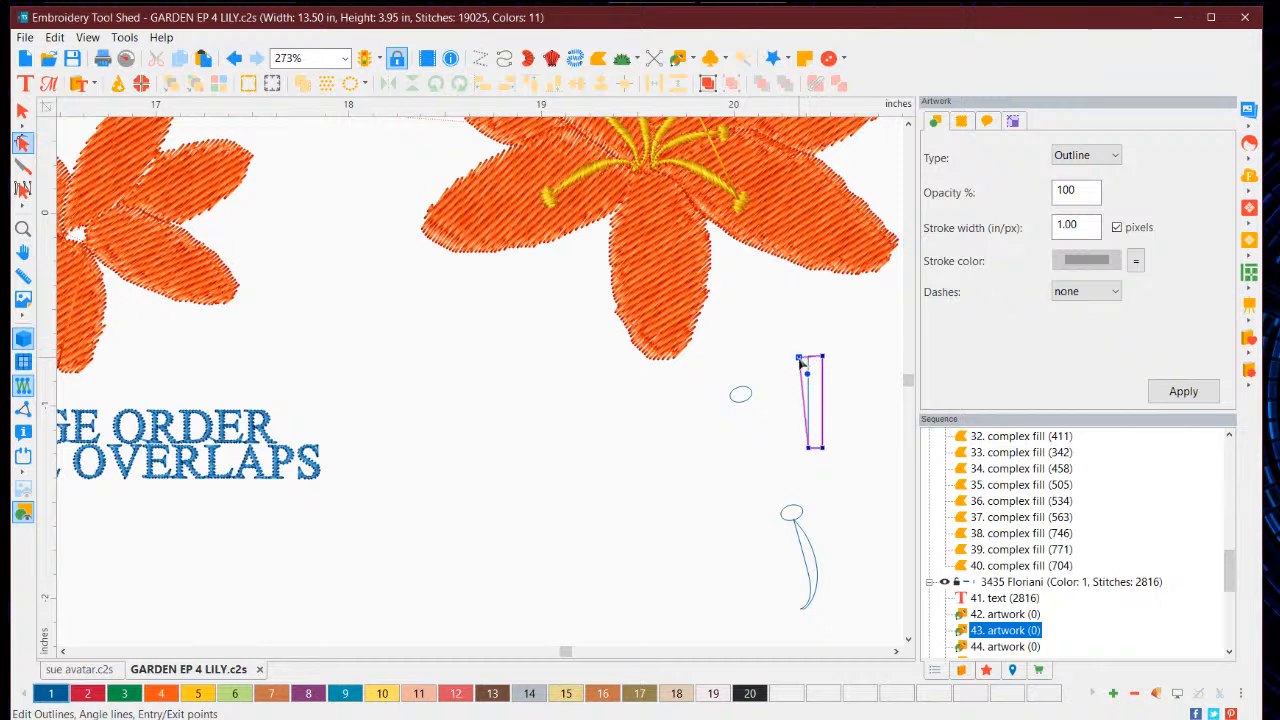
right_click(806, 410)
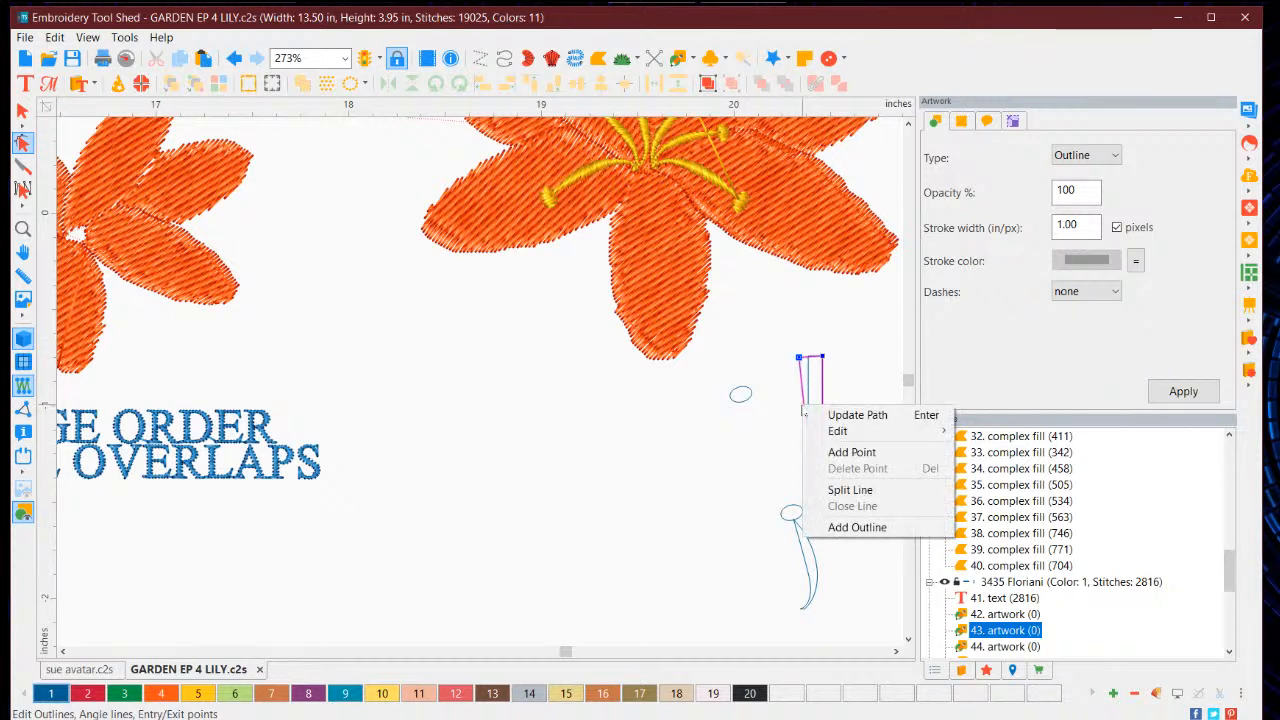
left_click(833, 455)
right_click(828, 405)
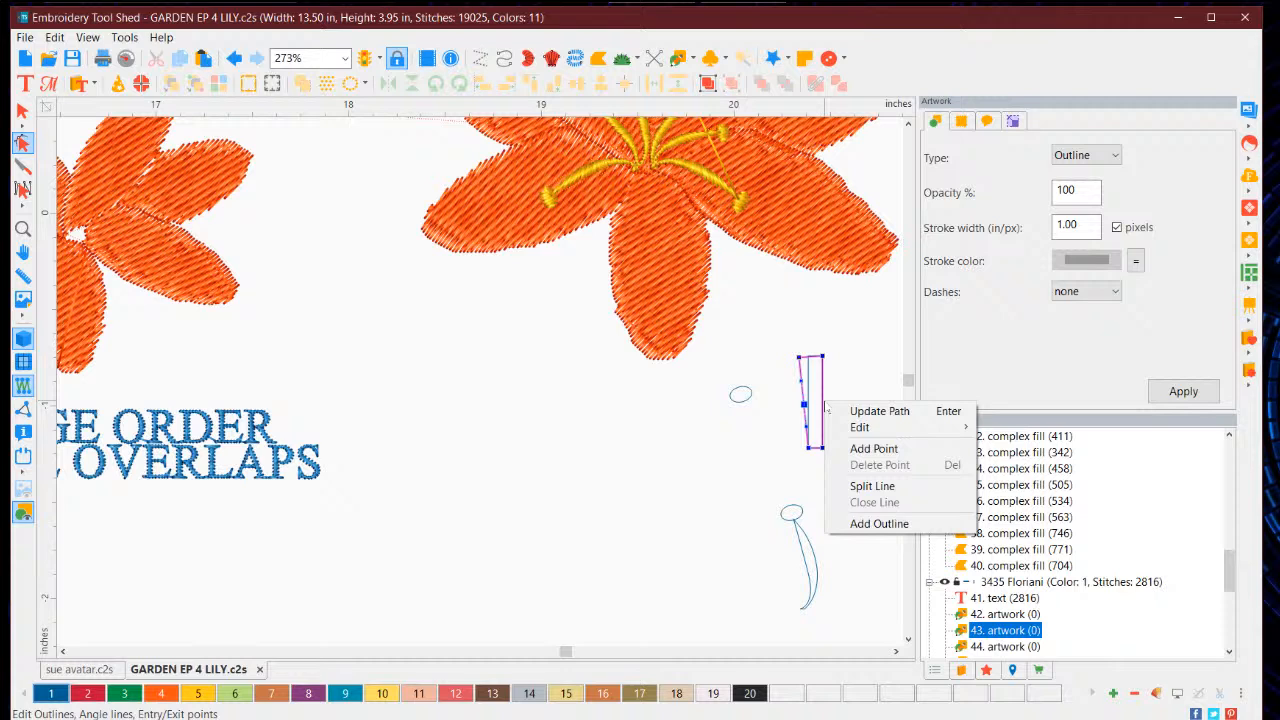
left_click(852, 452)
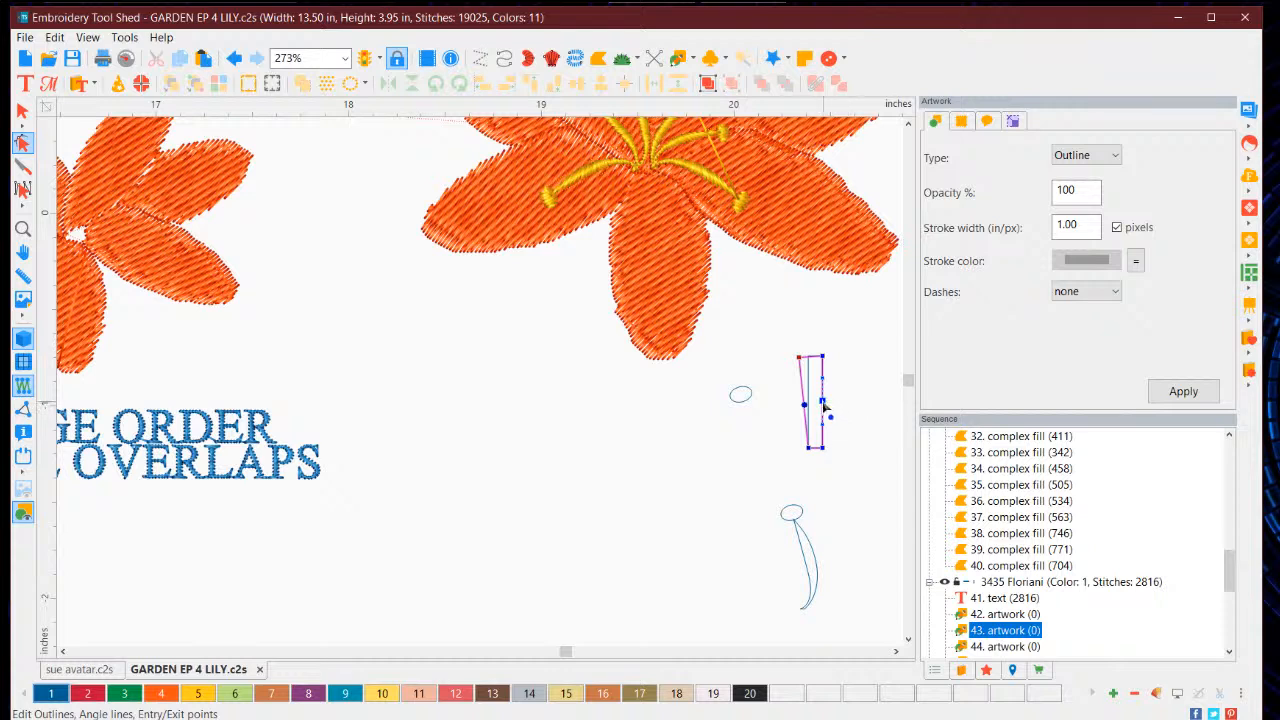
left_click_drag(822, 401, 816, 402)
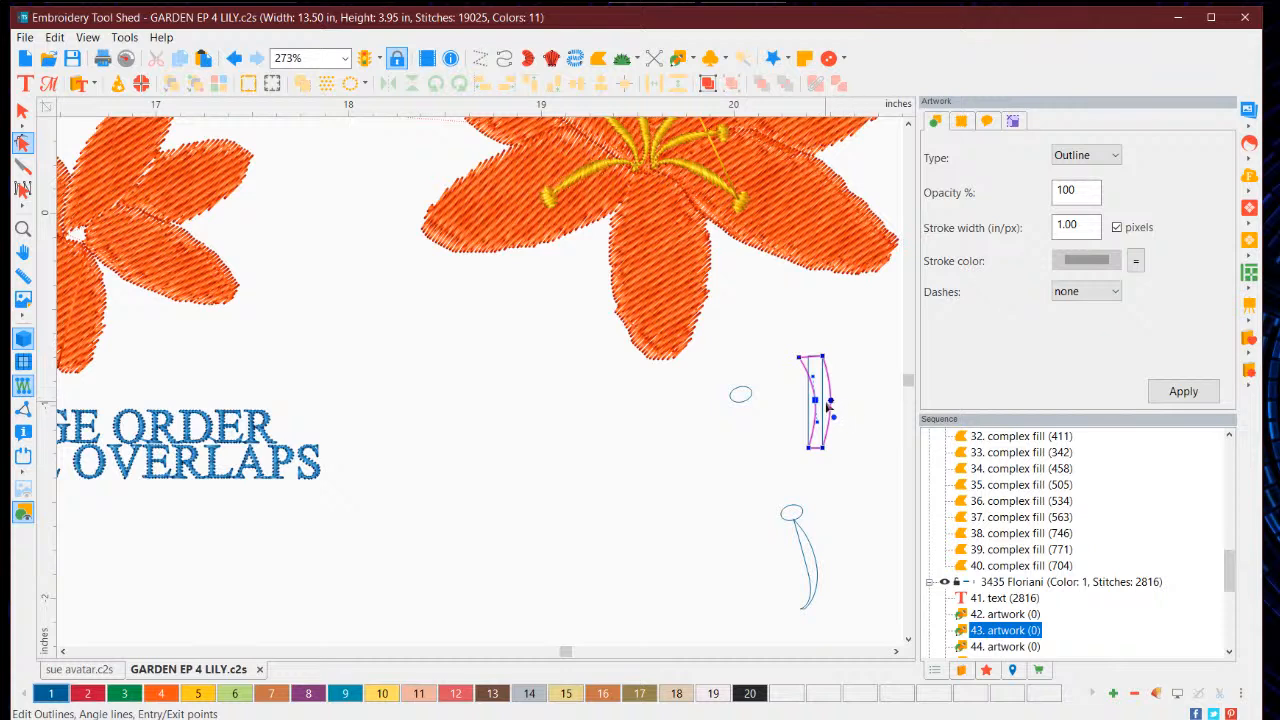
Step: Pull the bowed outline's right corners into pointed upper and lower ends, smooth its upper-left corner inward, and apply the reshaping
left_click_drag(826, 402, 808, 334)
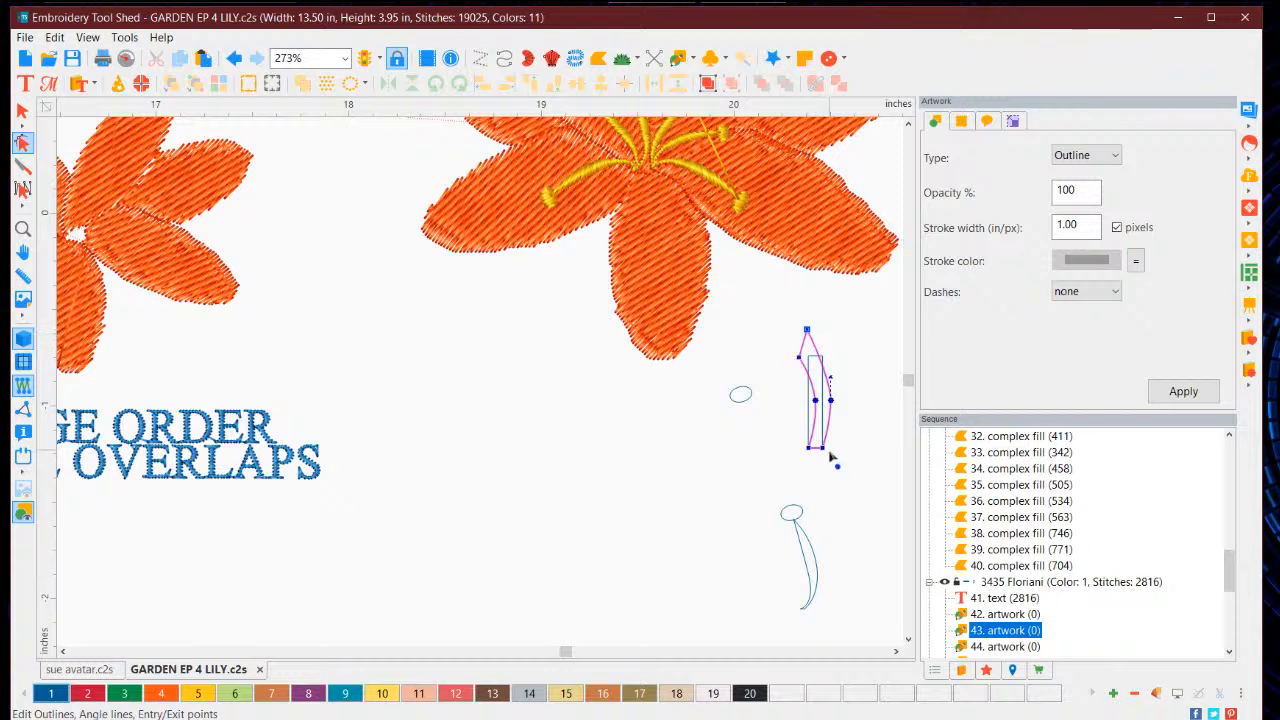
left_click_drag(815, 448, 814, 479)
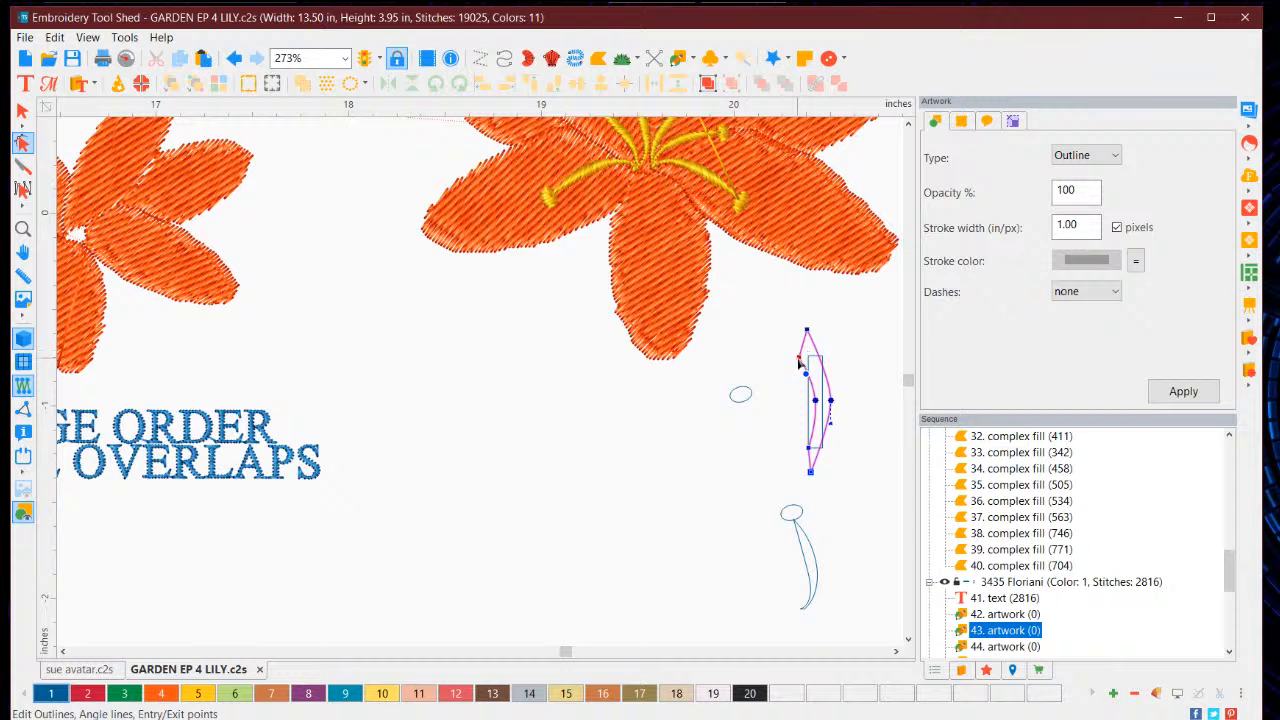
left_click_drag(800, 362, 804, 353)
left_click(1183, 391)
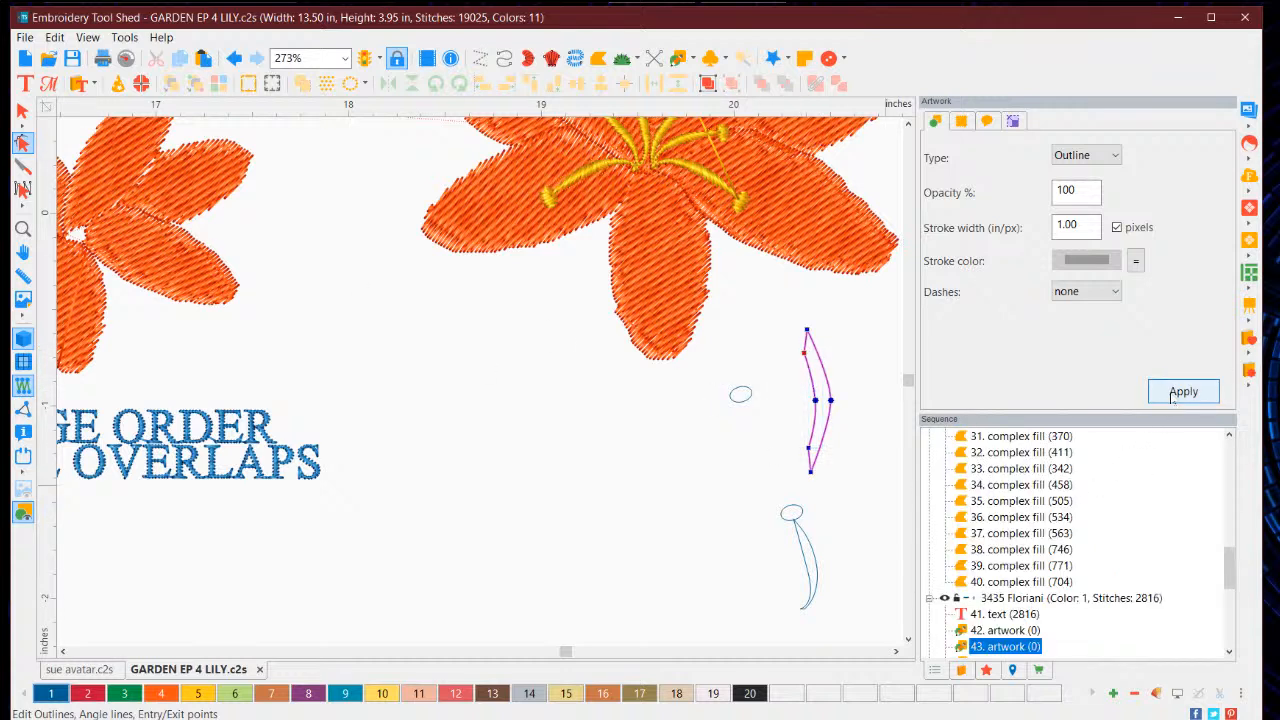
left_click(829, 461)
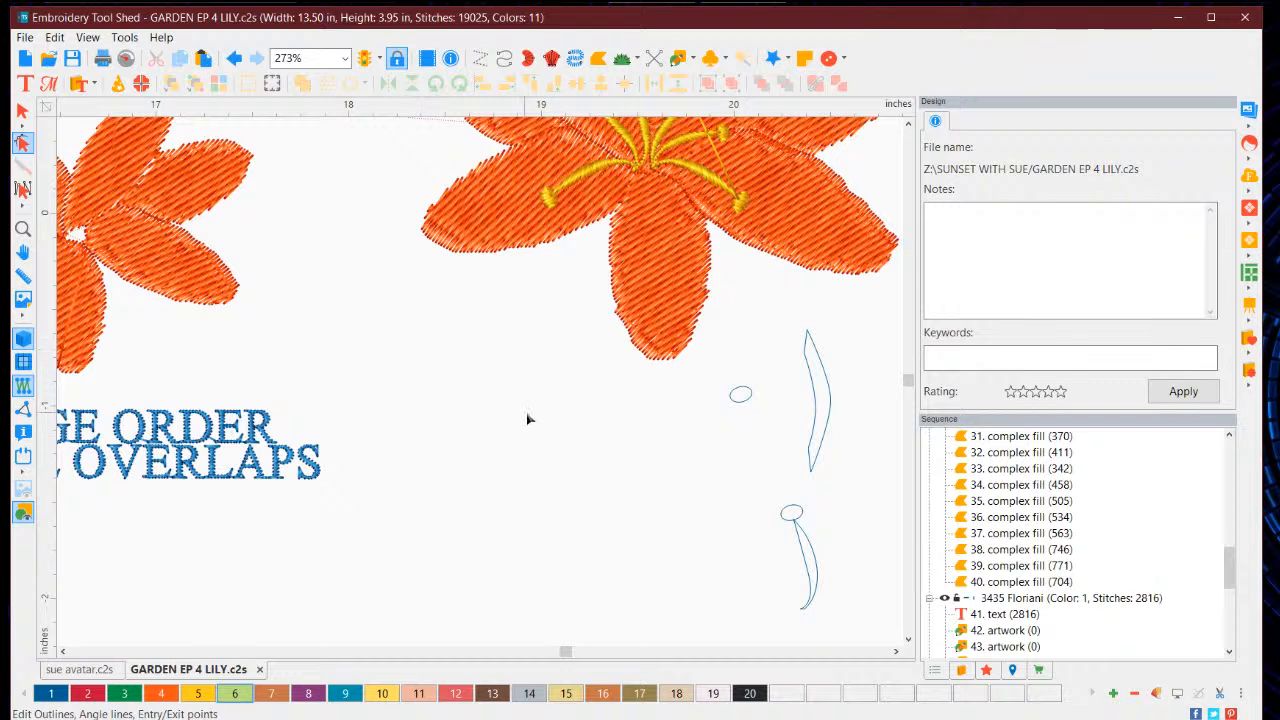
Step: Move the loose small ellipse onto the top tip of the newly curved stamen outline
left_click(28, 116)
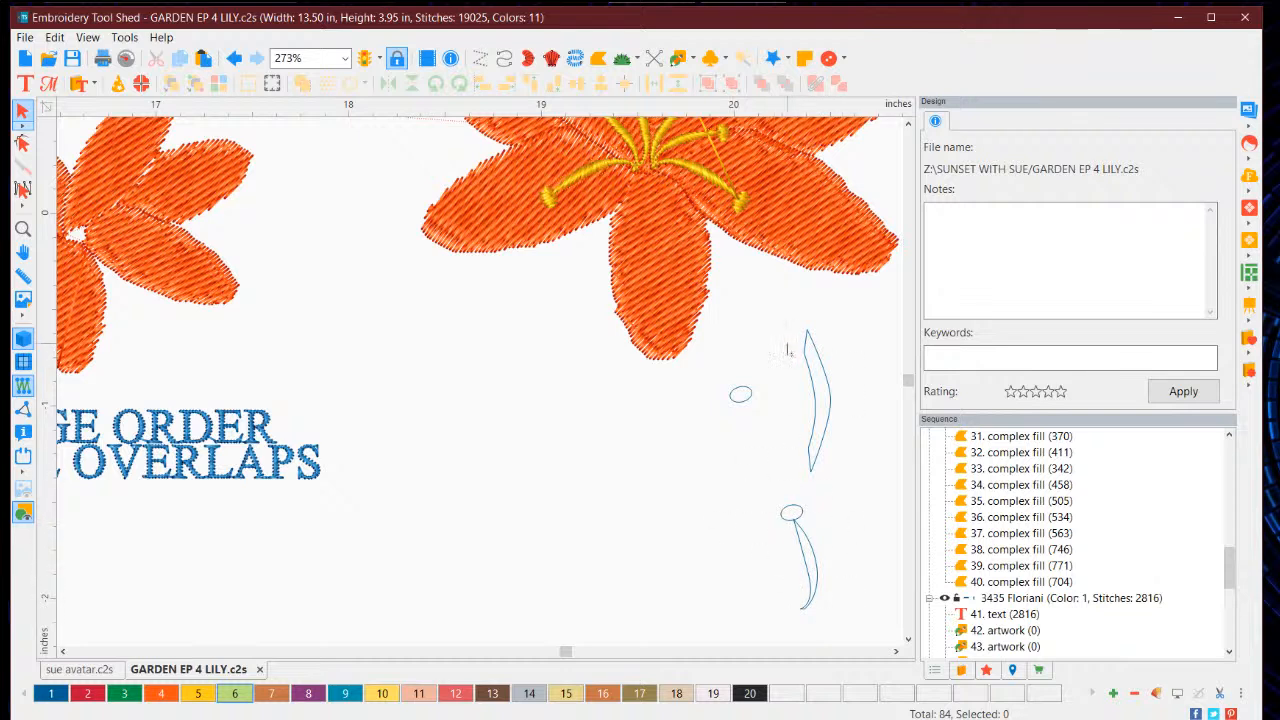
left_click(740, 394)
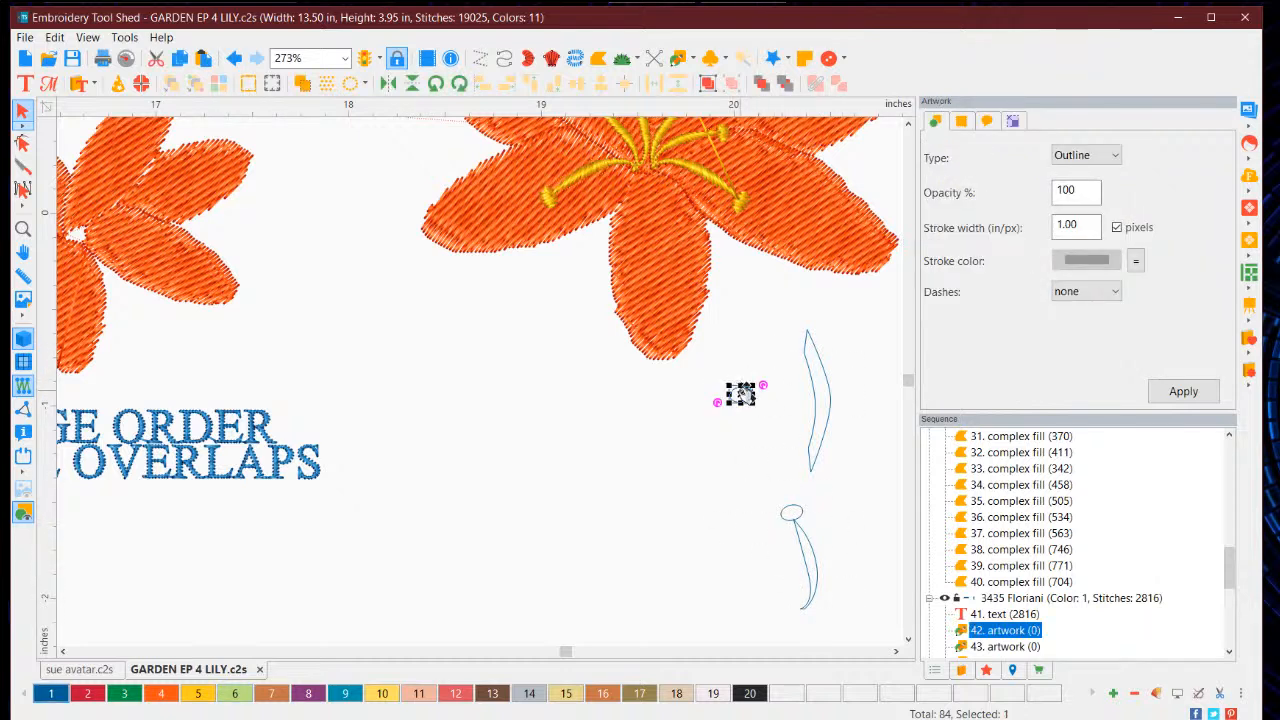
left_click_drag(745, 394, 807, 335)
Step: Scale down the upper curved stamen outline and move it so its tip meets the ellipse
left_click(826, 410)
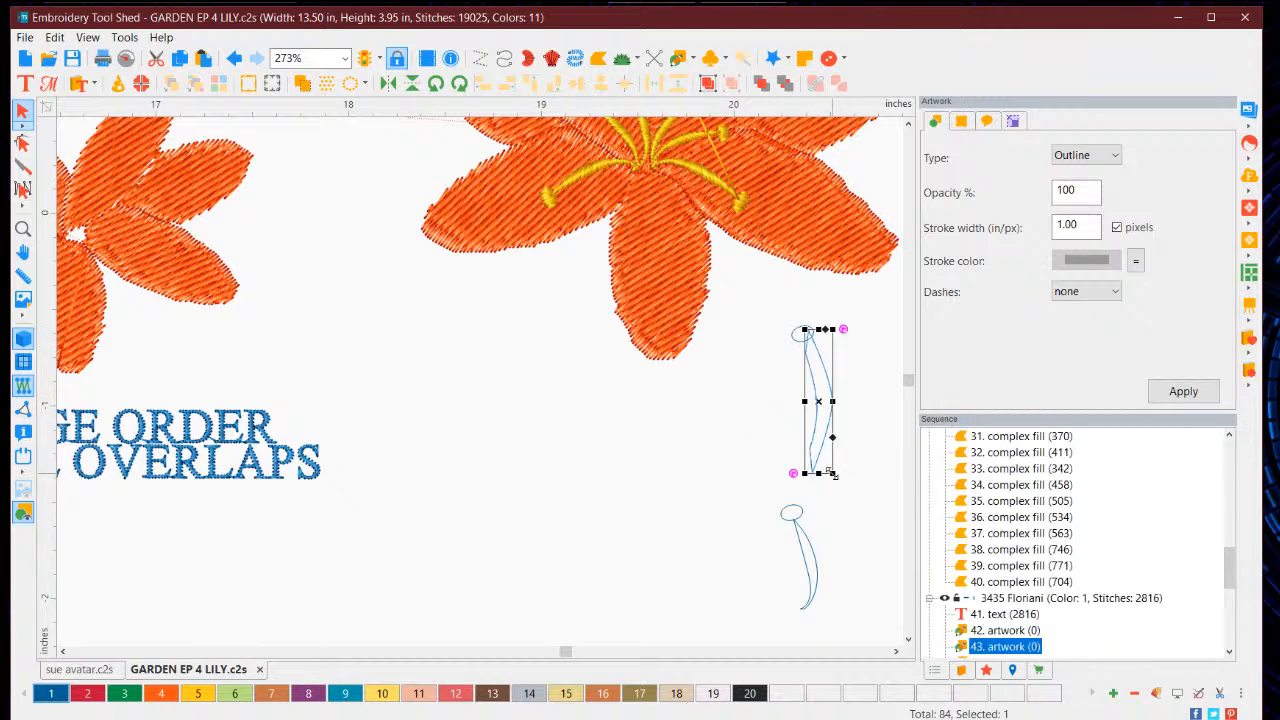
left_click_drag(828, 472, 827, 437)
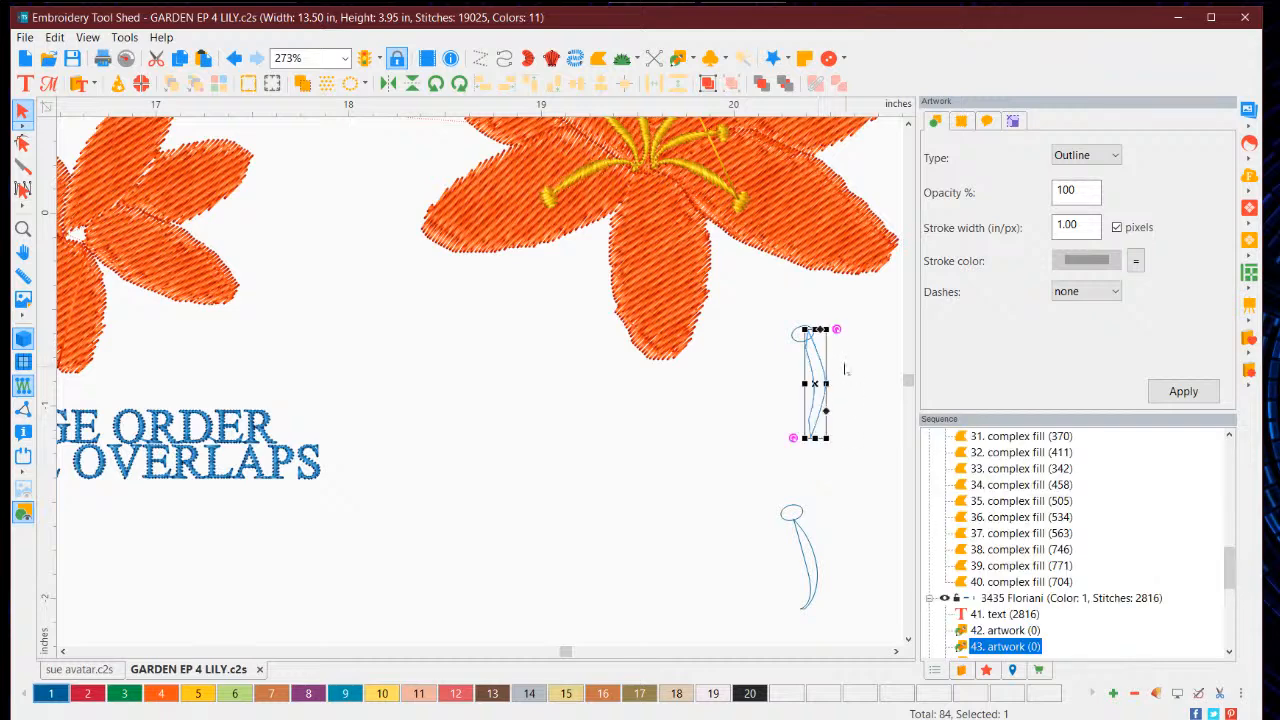
left_click_drag(817, 374, 810, 380)
left_click(857, 451)
Step: Convert the upper curved stamen outline to satin stitches and deselect it
scroll(787, 397, "down", 1)
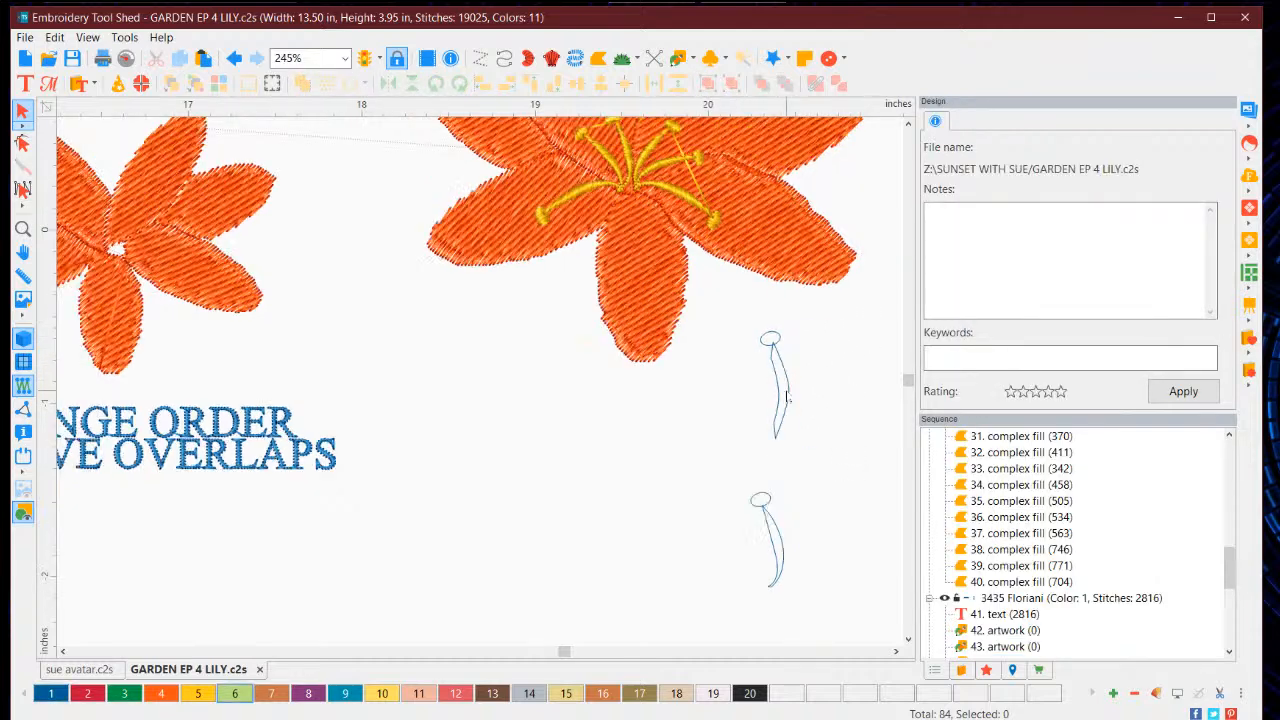
scroll(787, 397, "down", 5)
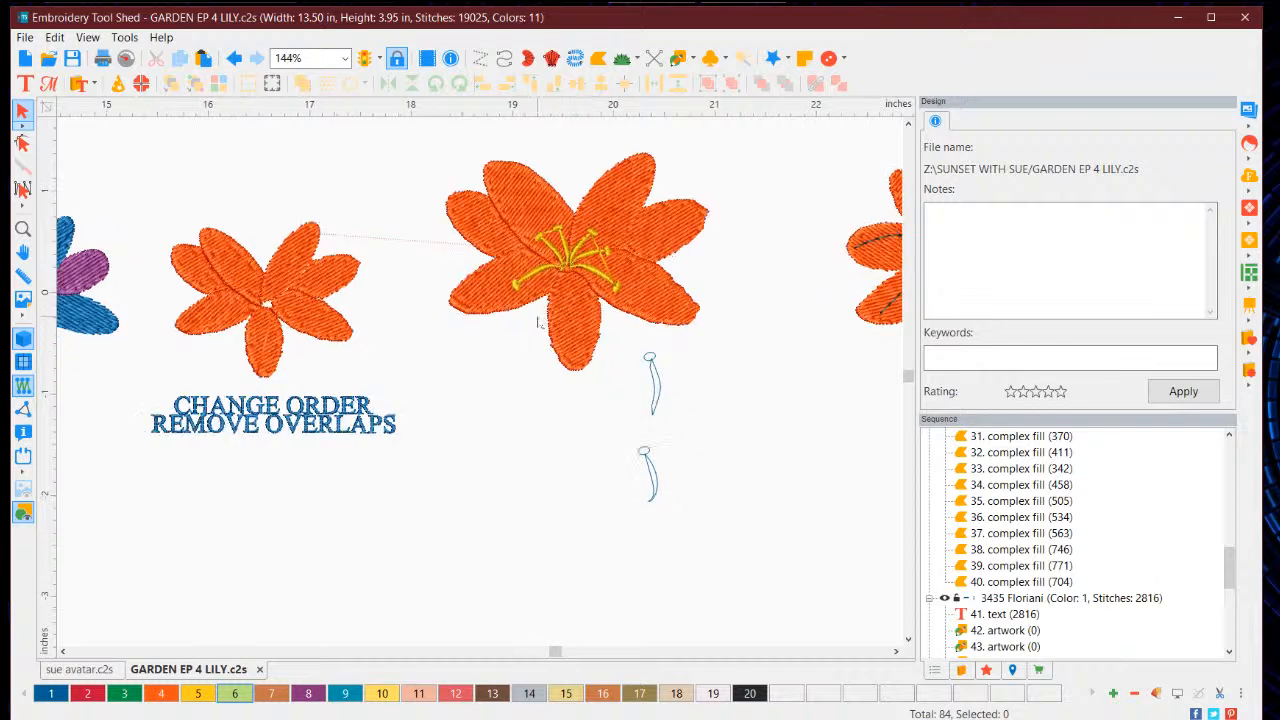
scroll(540, 321, "up", 3)
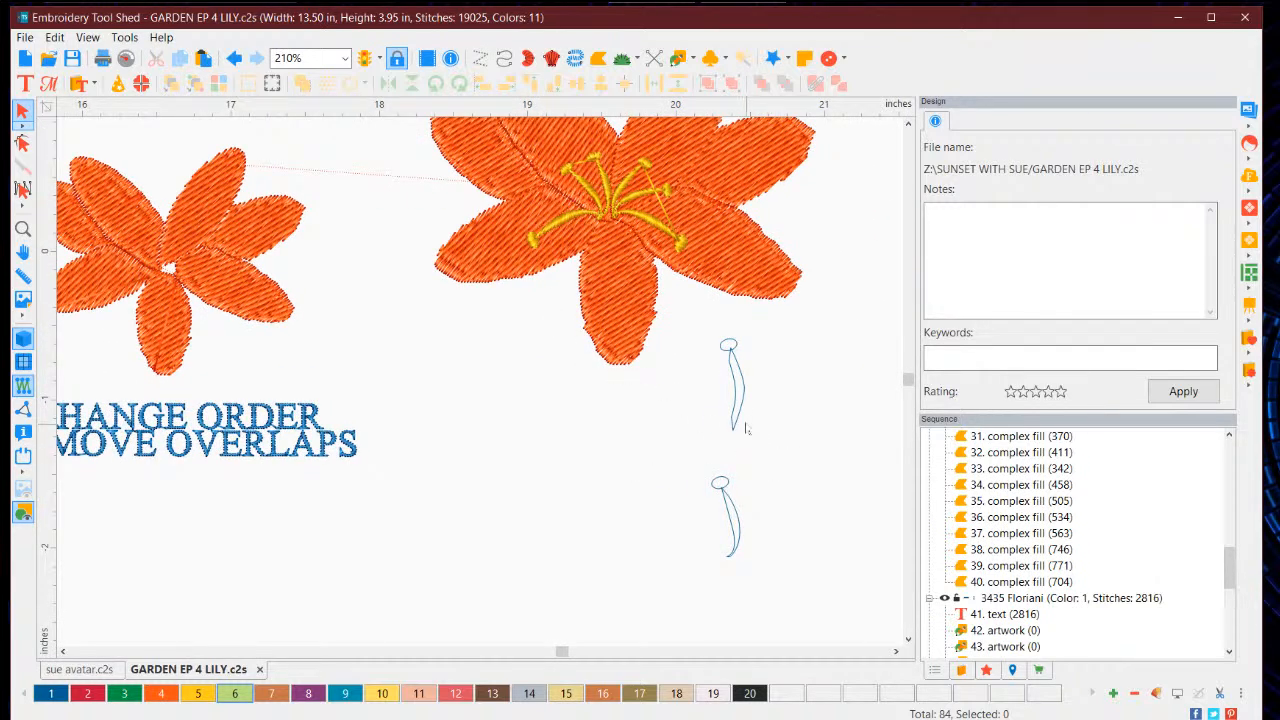
left_click(742, 410)
right_click(741, 404)
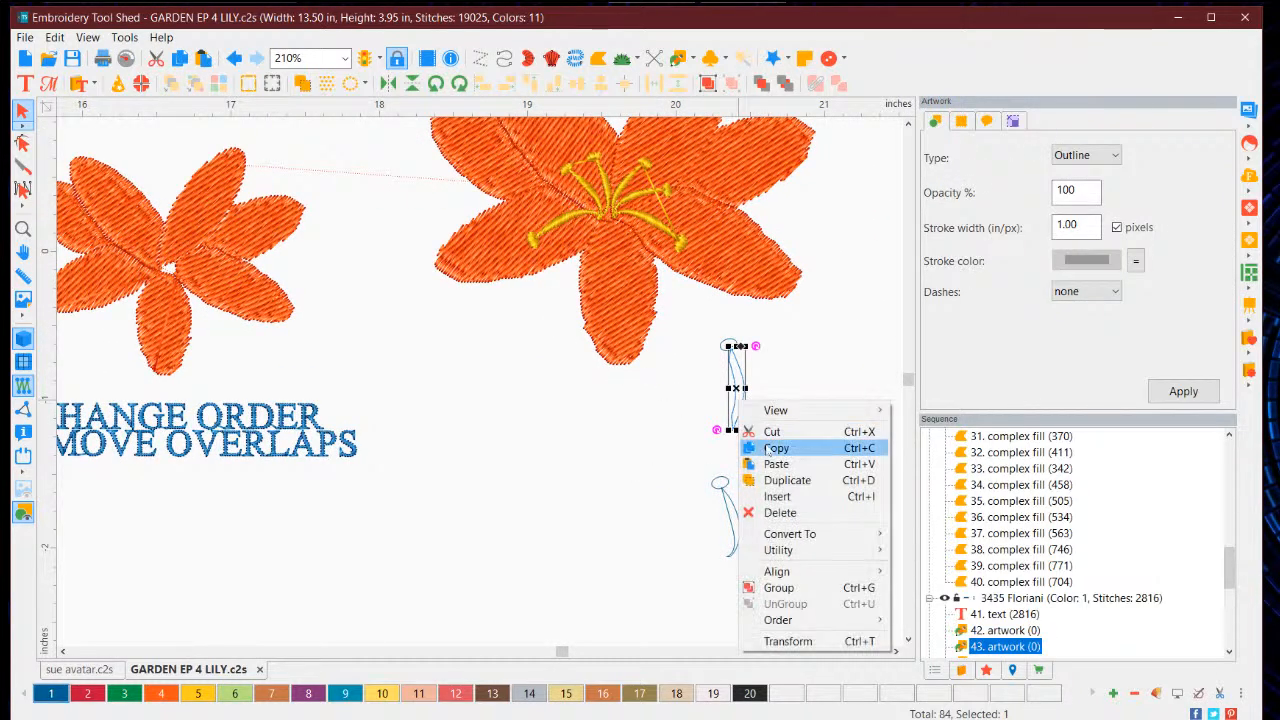
mouse_move(843, 537)
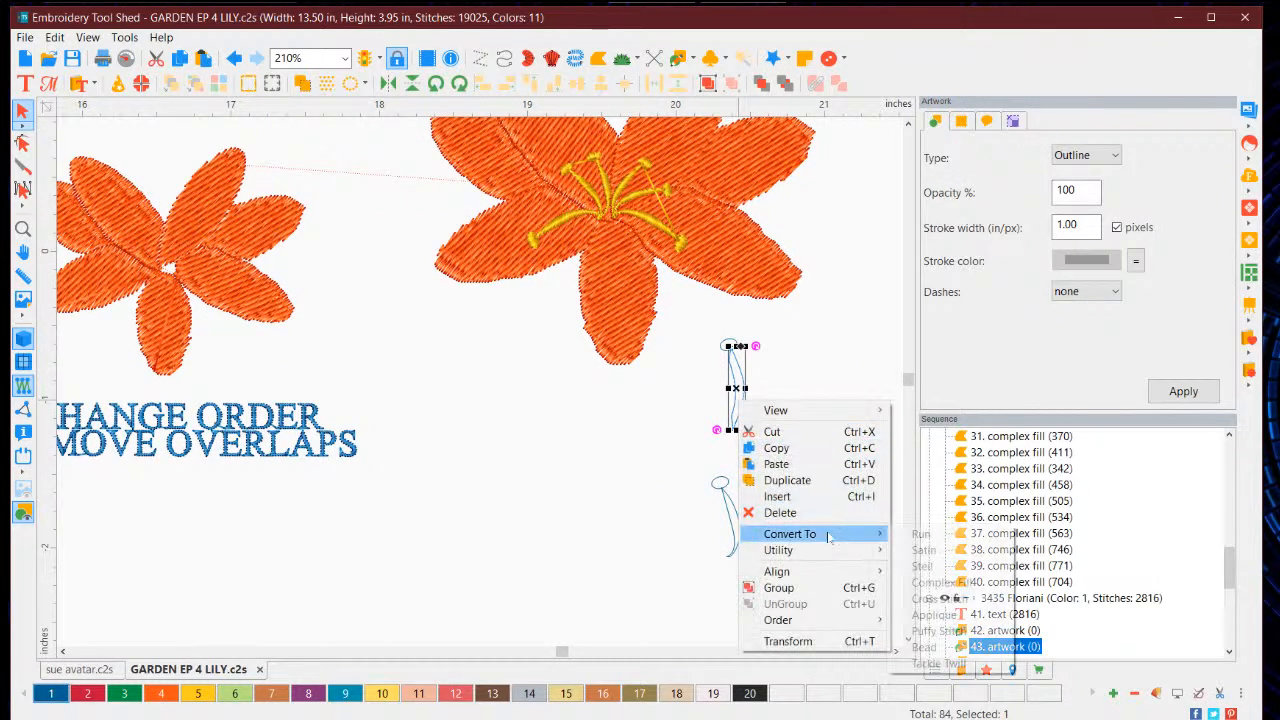
left_click(923, 550)
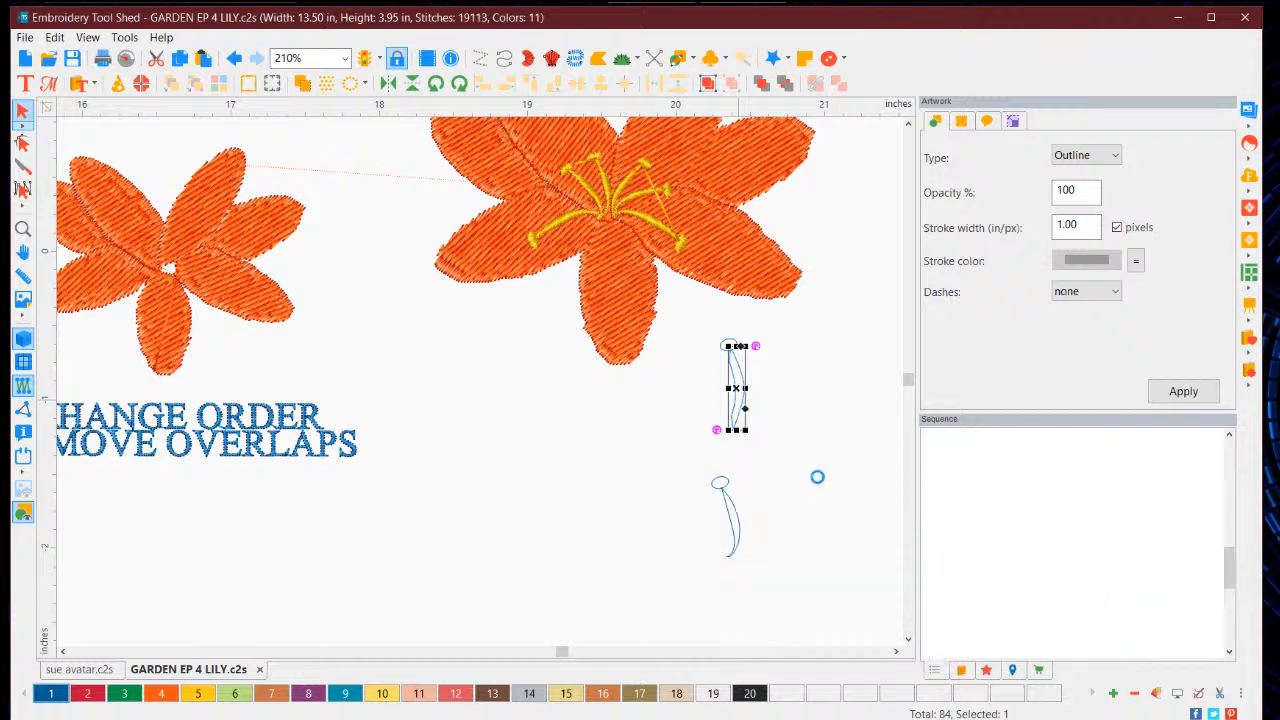
left_click(788, 411)
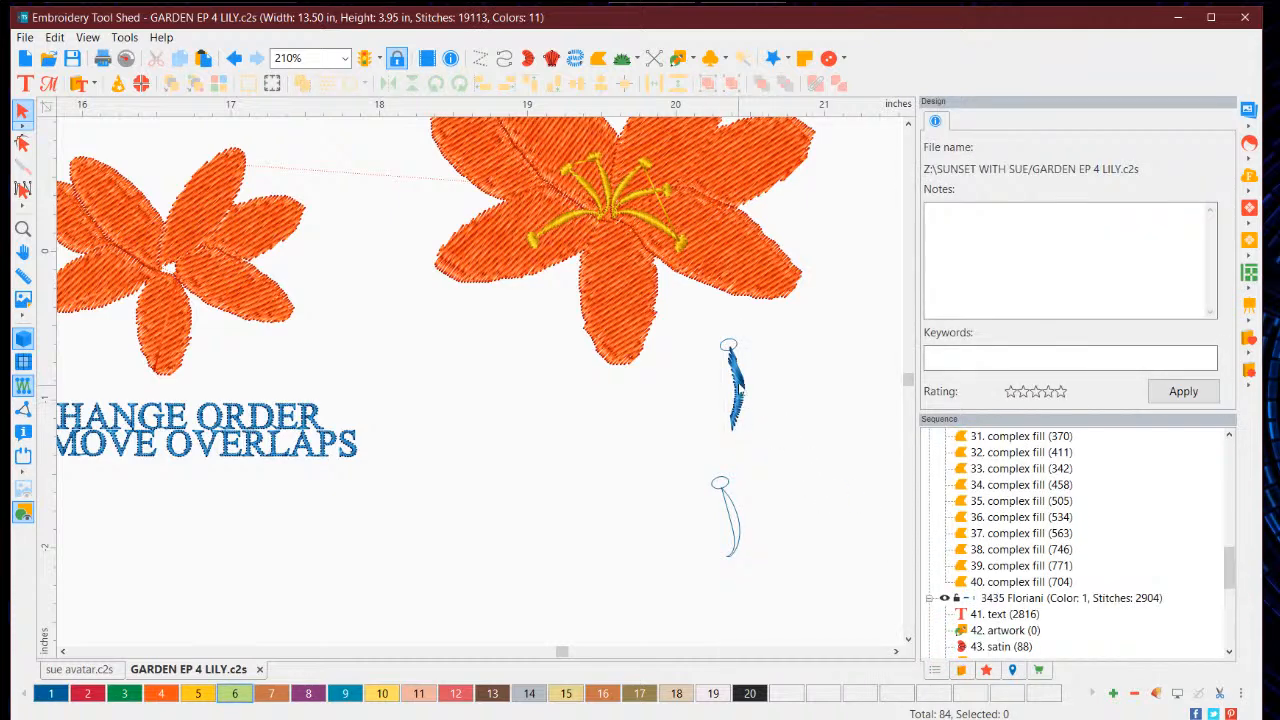
Step: Raise the right end of the satin stamen's upper stitch-angle line towards the tip and regenerate the stitches
scroll(823, 380, "up", 2)
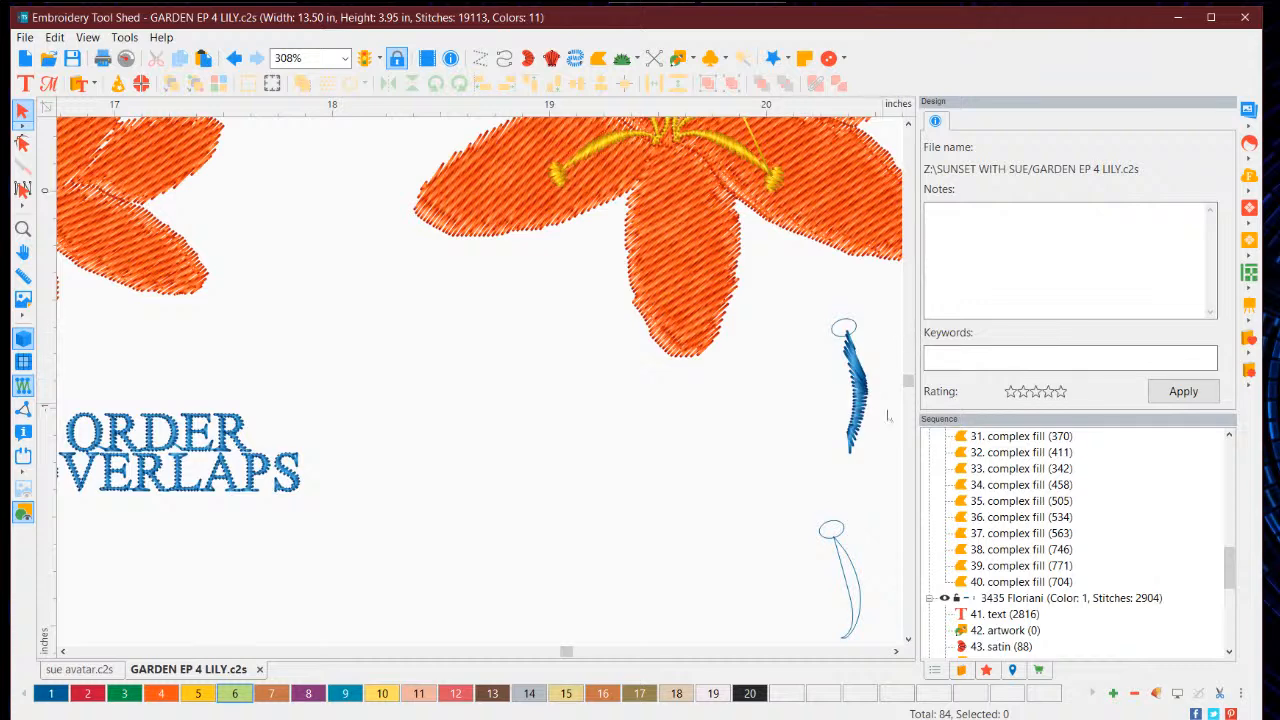
left_click(895, 651)
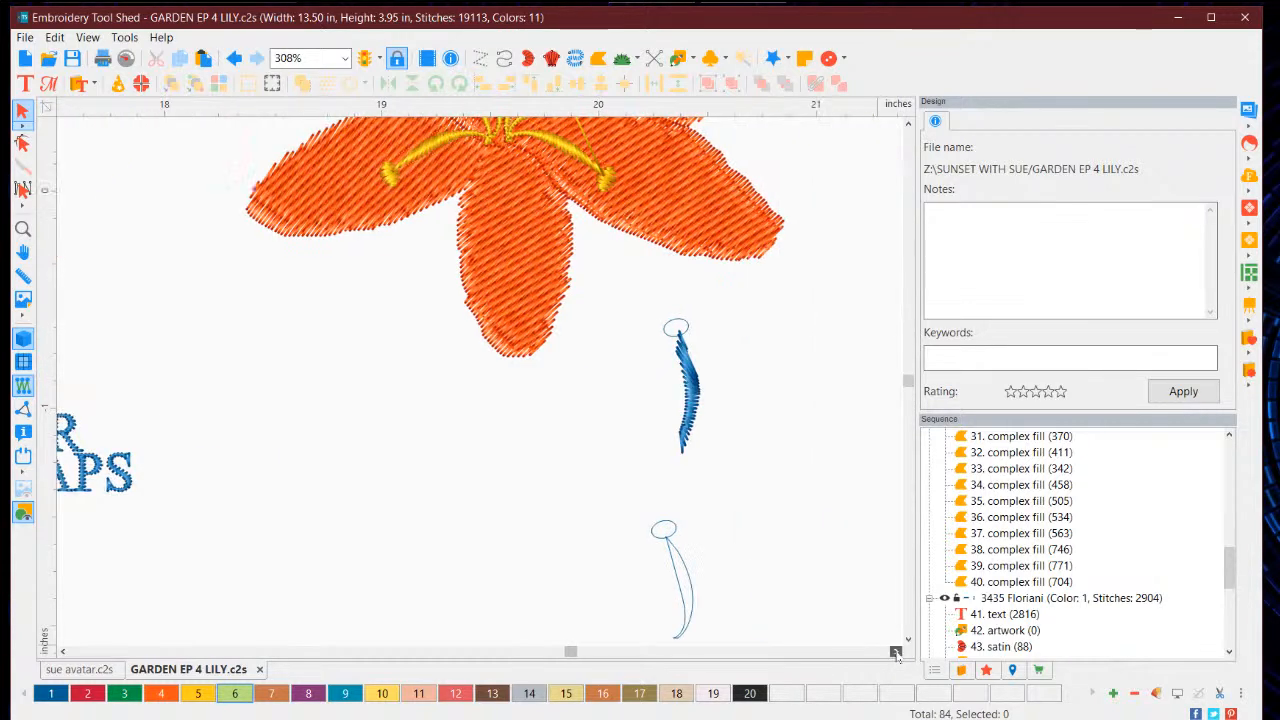
left_click(698, 392)
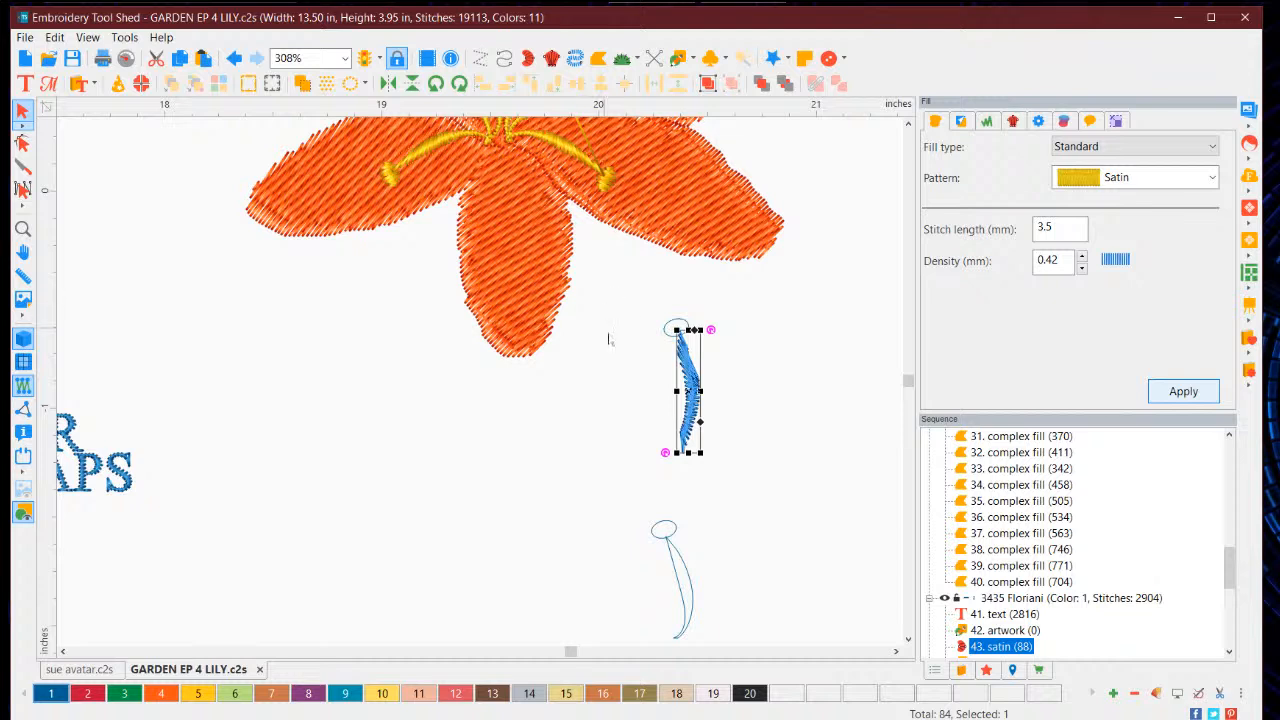
left_click(22, 143)
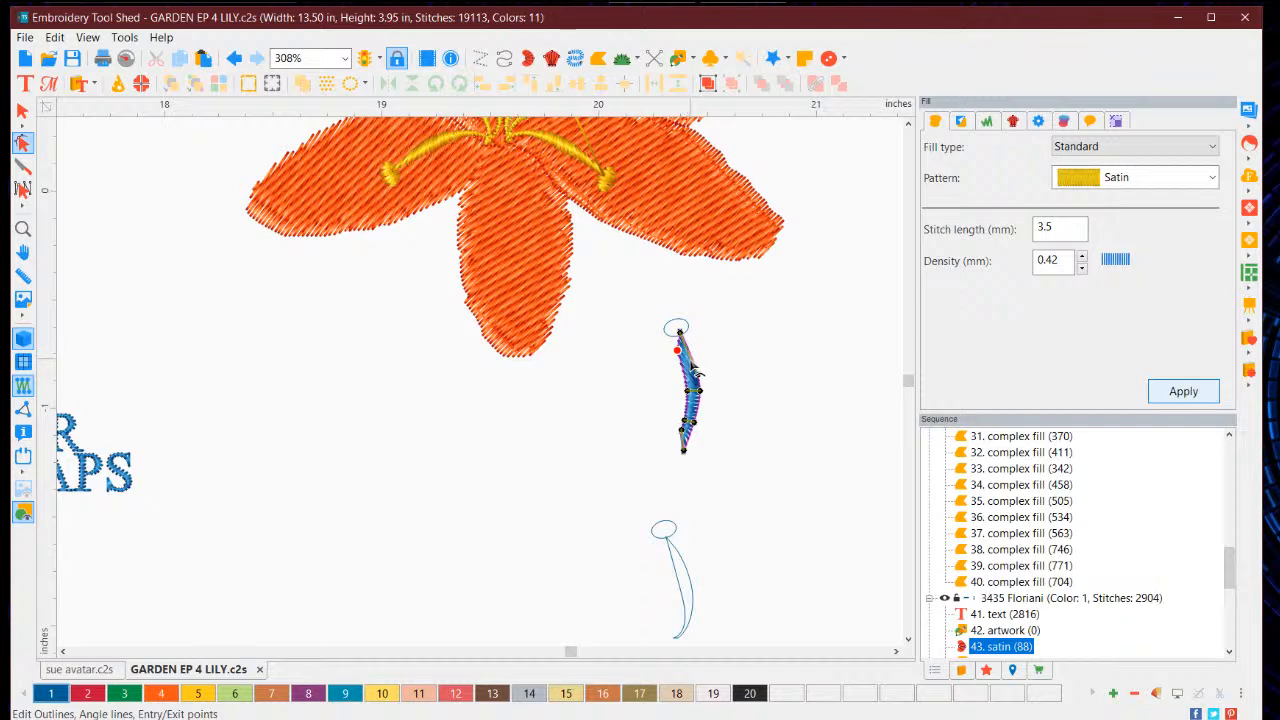
scroll(686, 371, "up", 3)
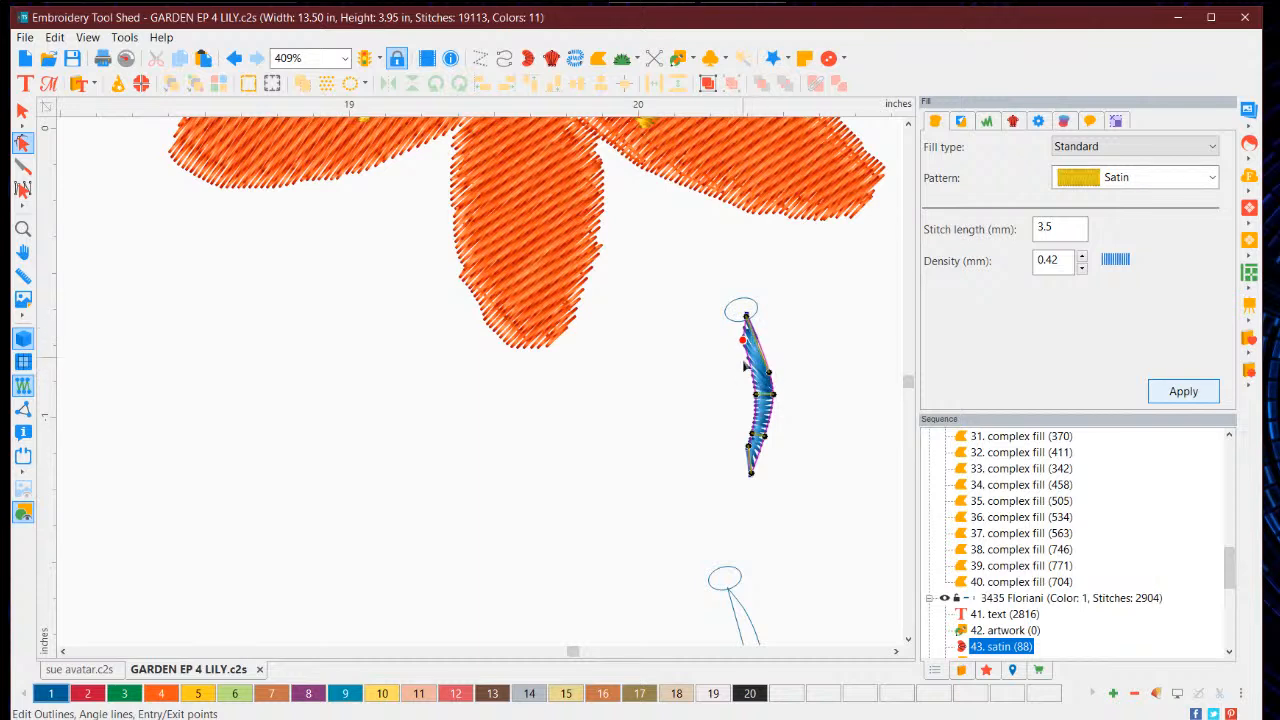
left_click_drag(766, 377, 760, 348)
left_click(1183, 392)
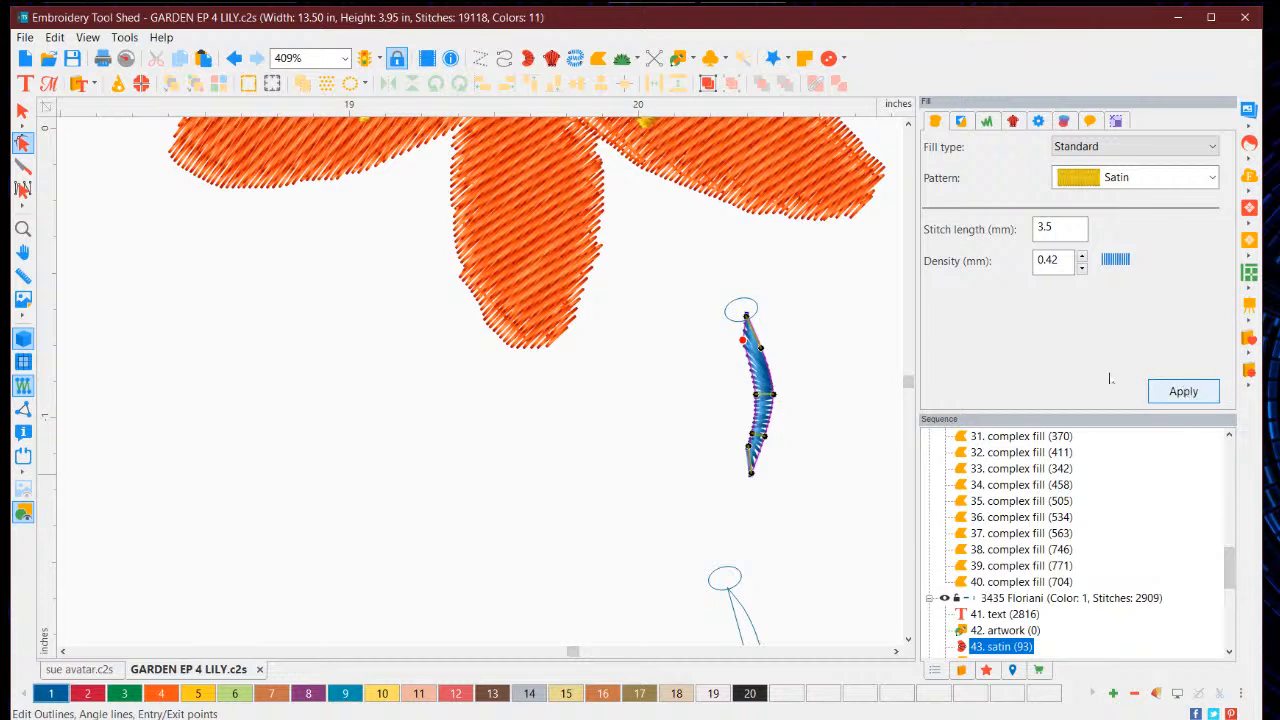
left_click_drag(763, 357, 756, 336)
left_click(1190, 396)
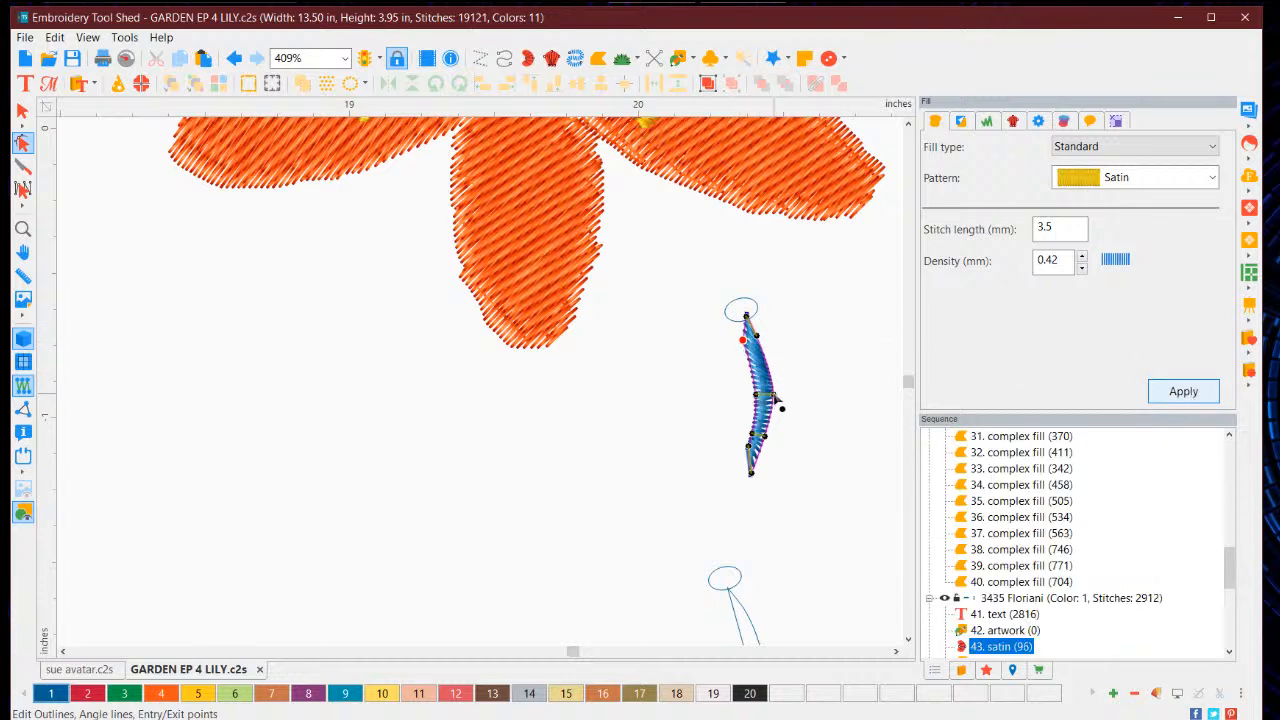
Step: Move the right end of the satin stamen's middle stitch-angle line slightly upward, regenerate the stitches, and deselect the stamen
left_click_drag(778, 397, 772, 391)
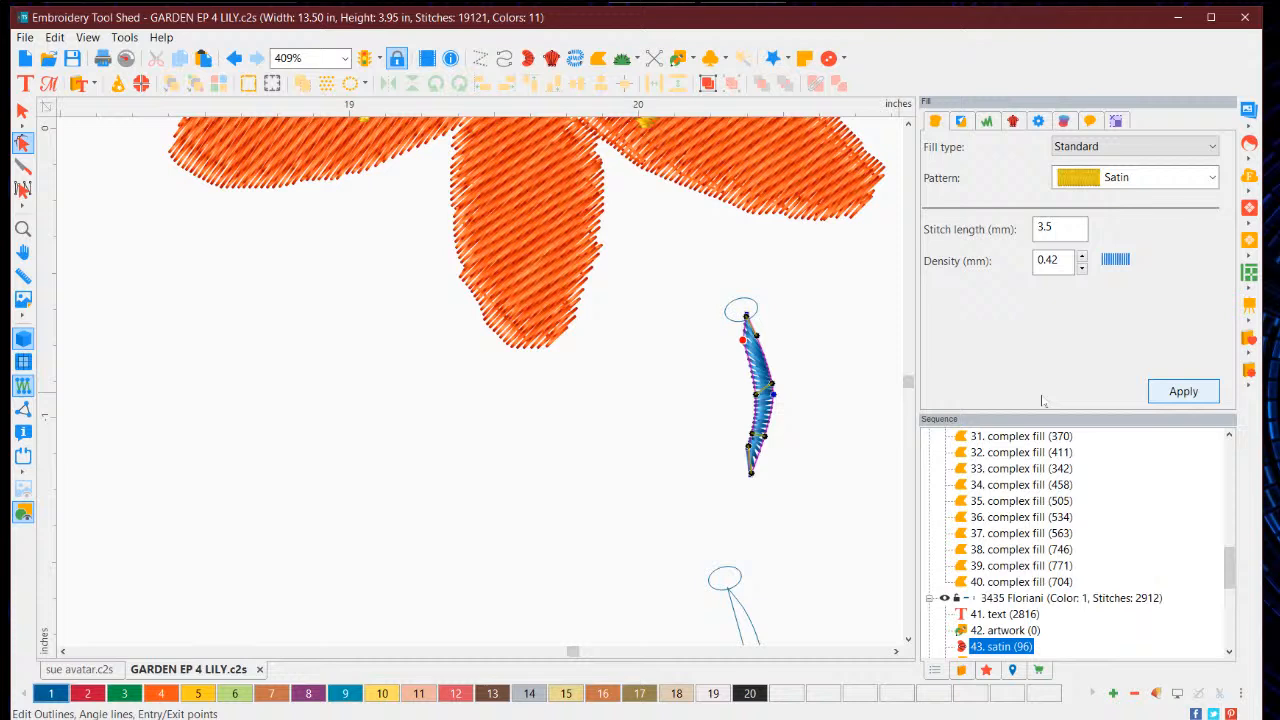
left_click(1199, 399)
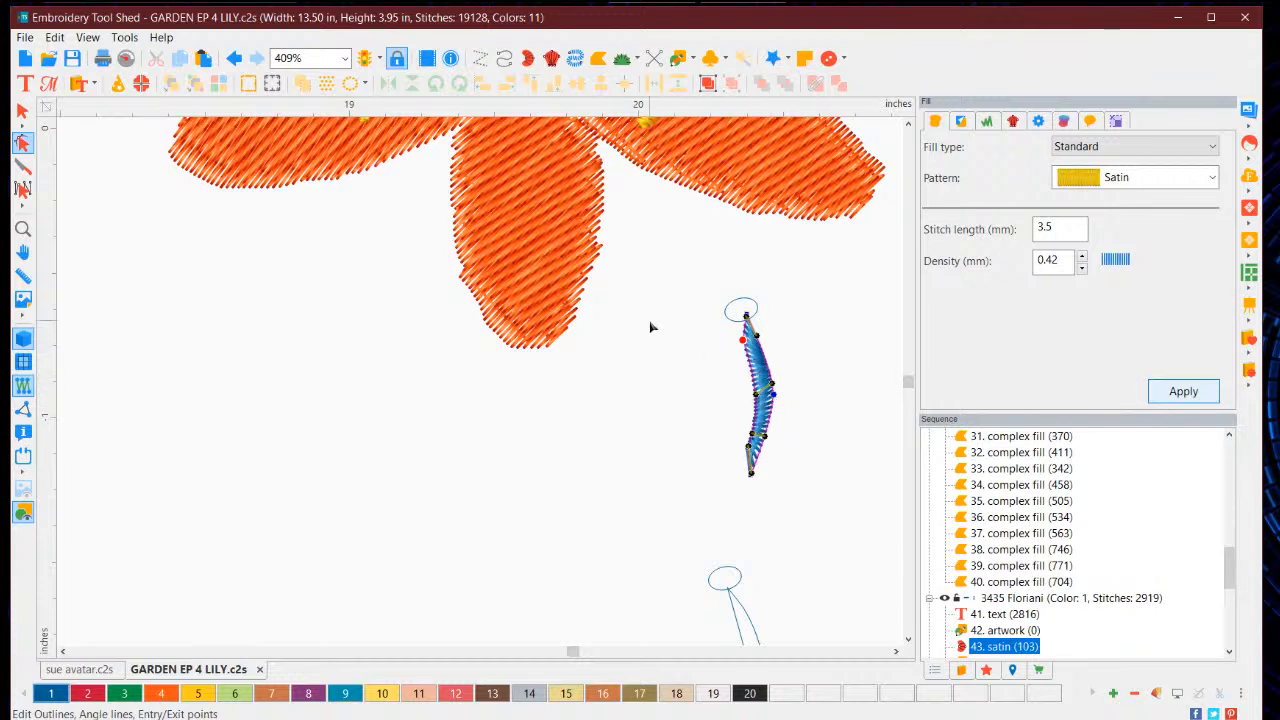
left_click(23, 111)
left_click(472, 474)
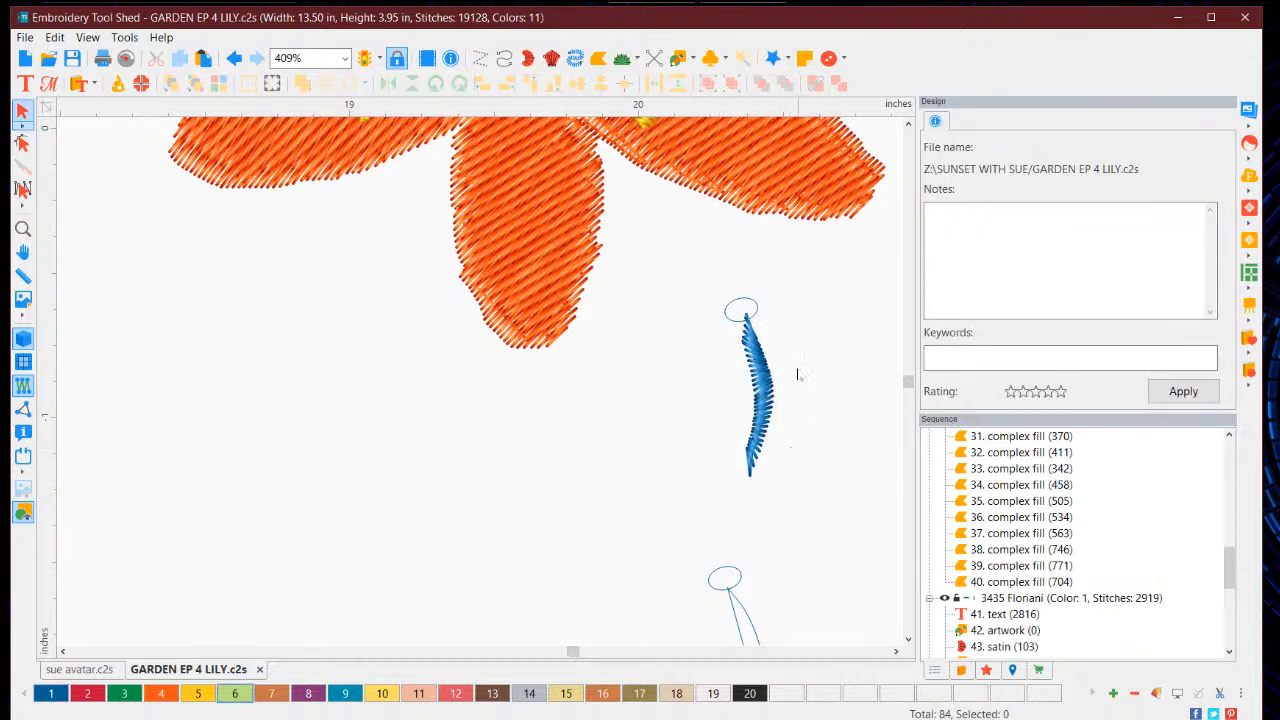
Step: Convert the ellipse outline at the upper stamen's tip to satin stitches
left_click(762, 309)
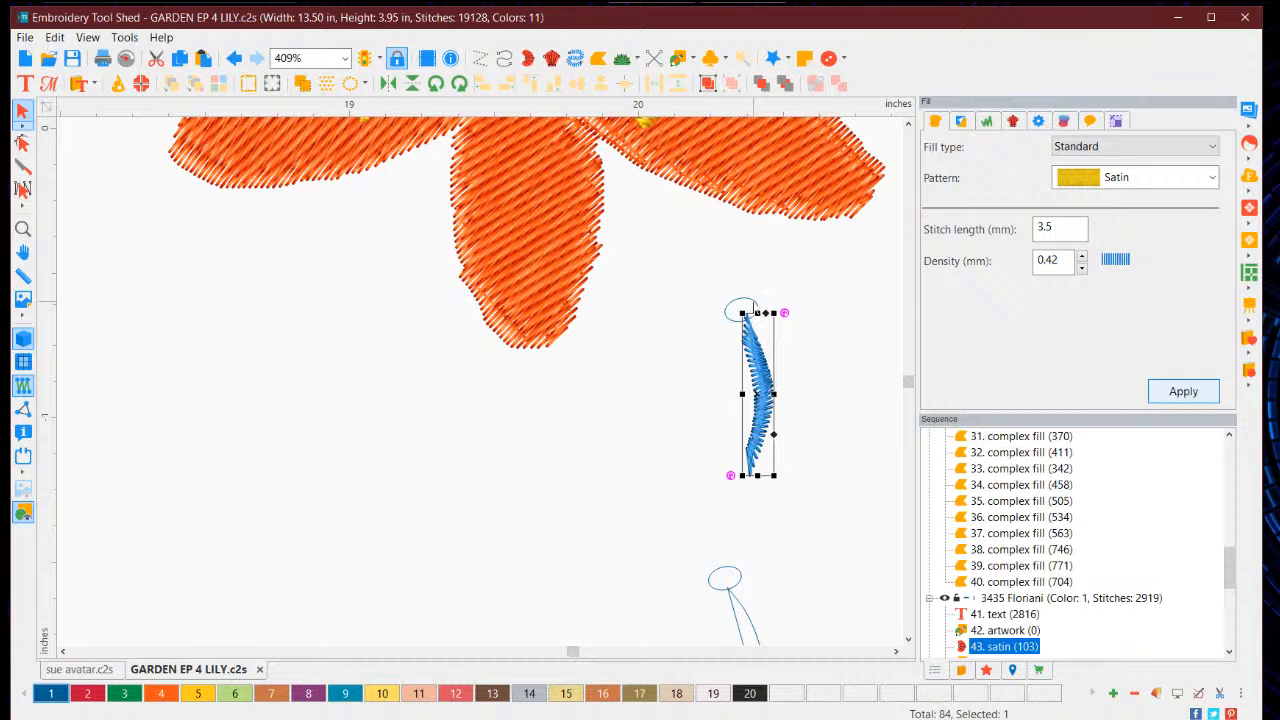
left_click(753, 306)
right_click(754, 305)
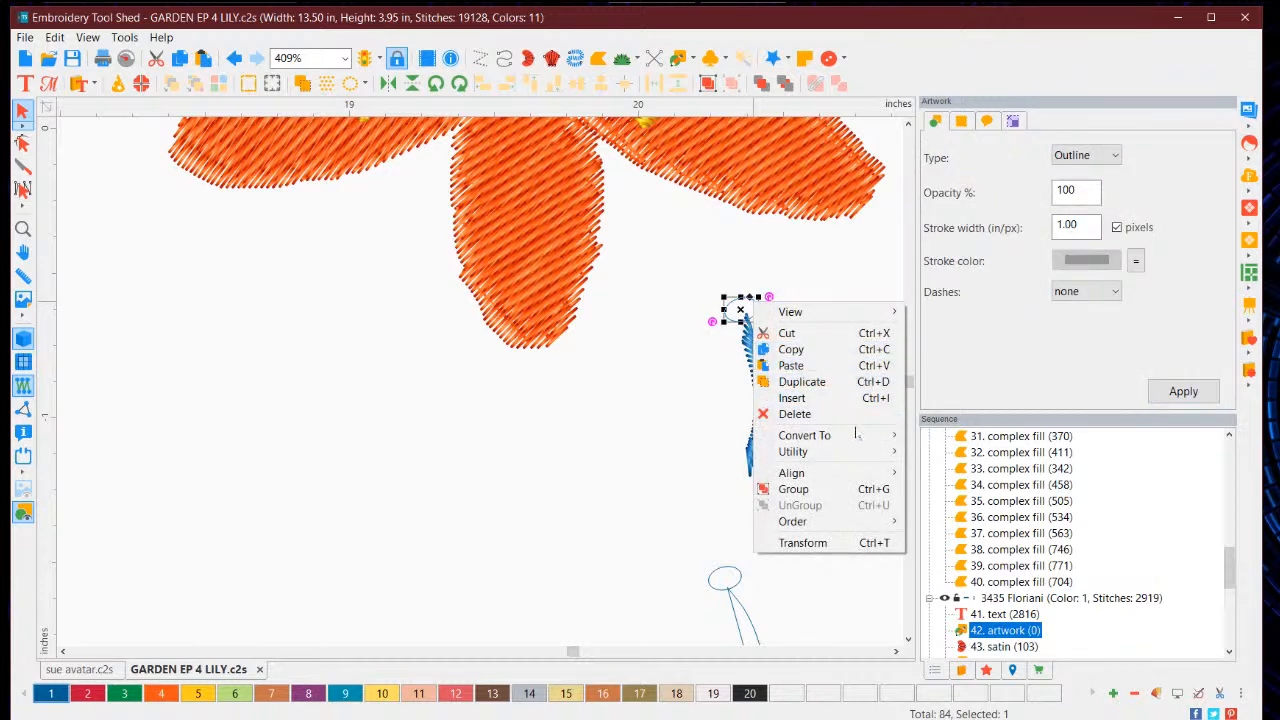
mouse_move(858, 435)
left_click(962, 450)
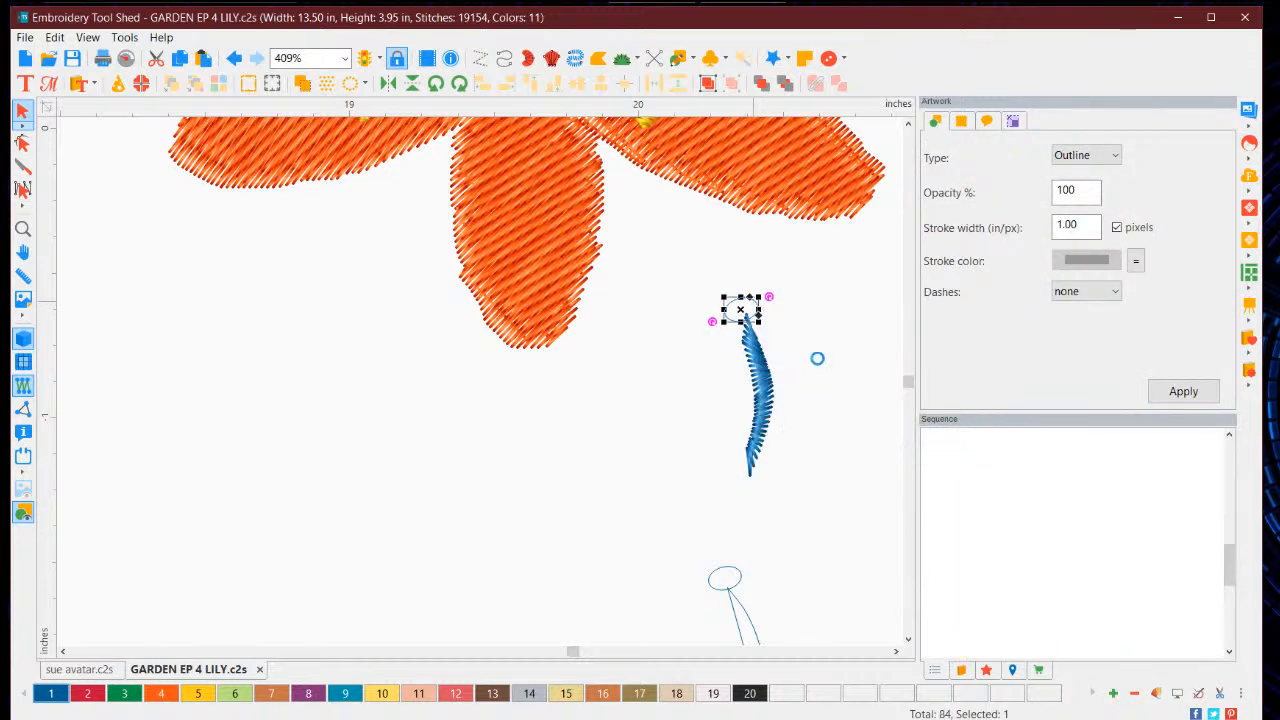
Step: Select the satin ellipse and curved stamen together and recolour both with thread colour 5, Indian Orange
left_click(697, 272)
left_click_drag(690, 272, 842, 528)
scroll(646, 404, "down", 4)
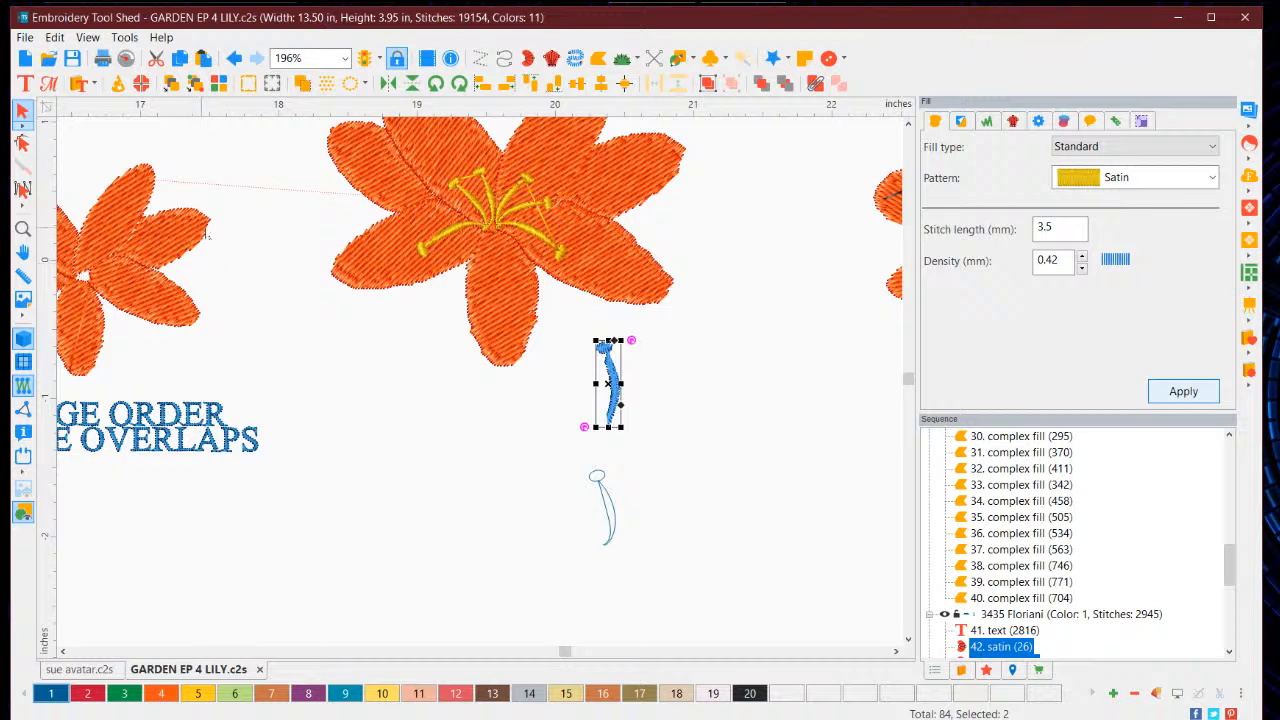
scroll(230, 204, "up", 1)
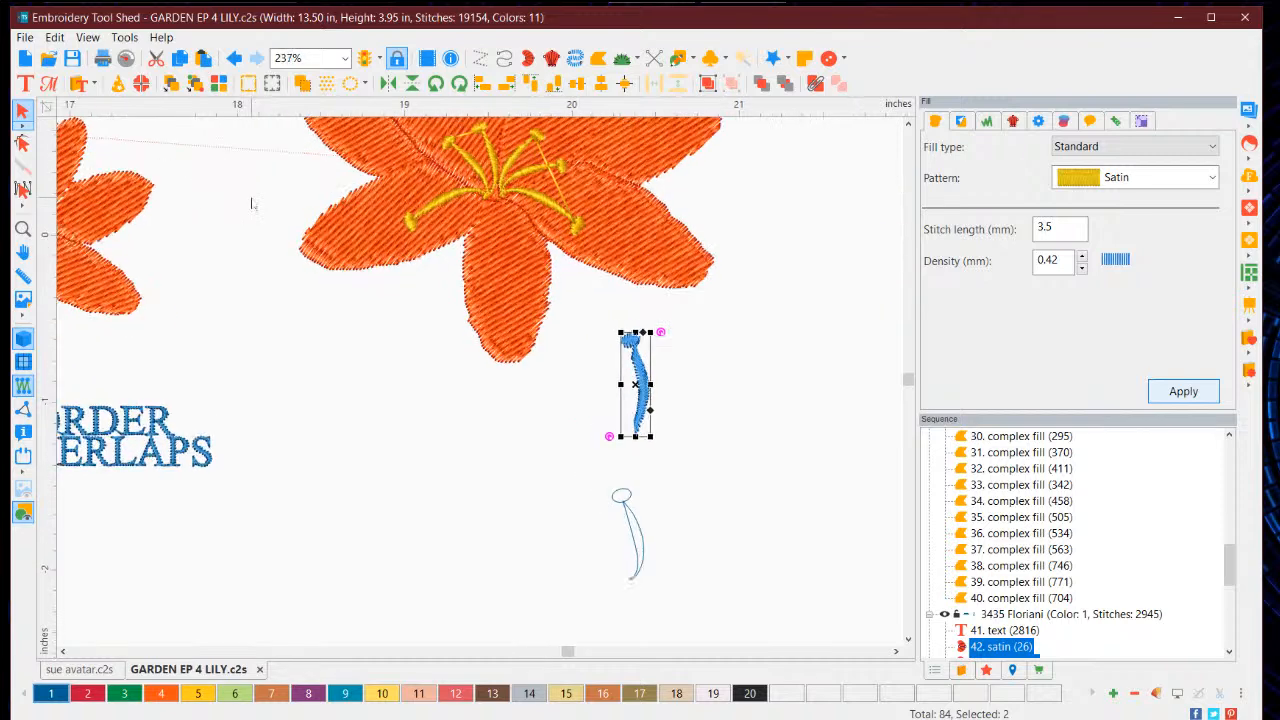
left_click(908, 125)
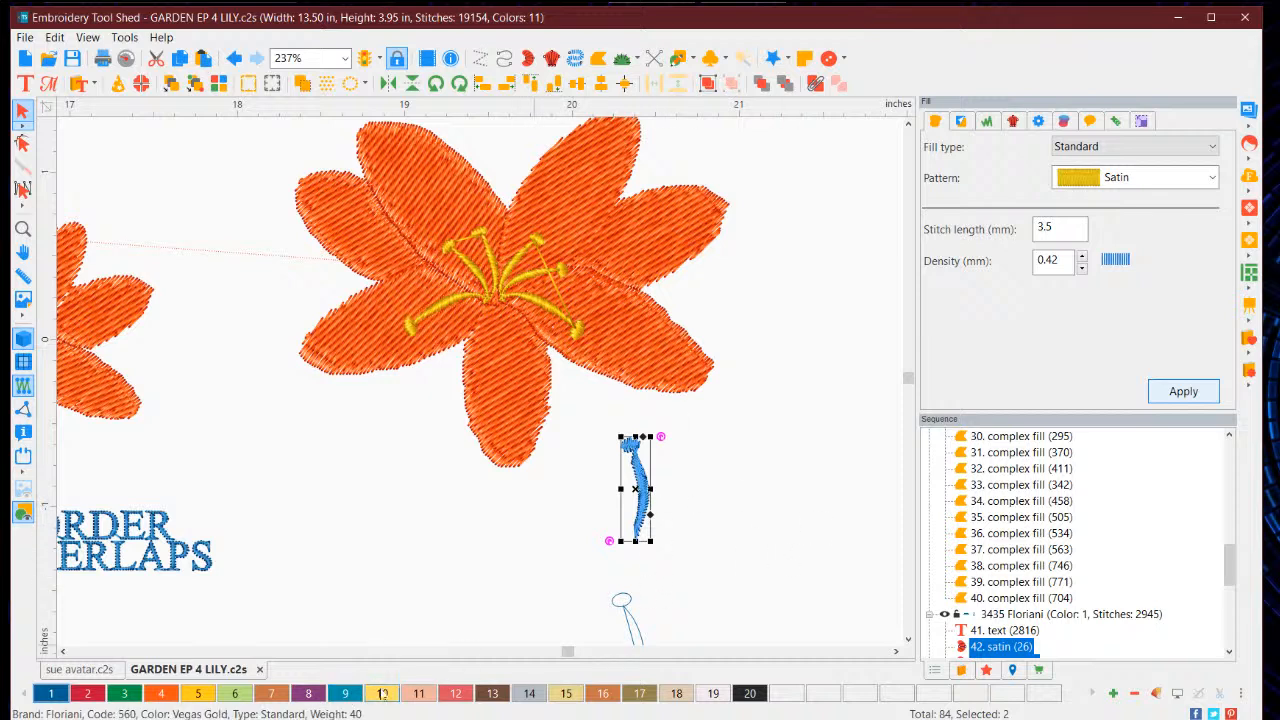
left_click(197, 694)
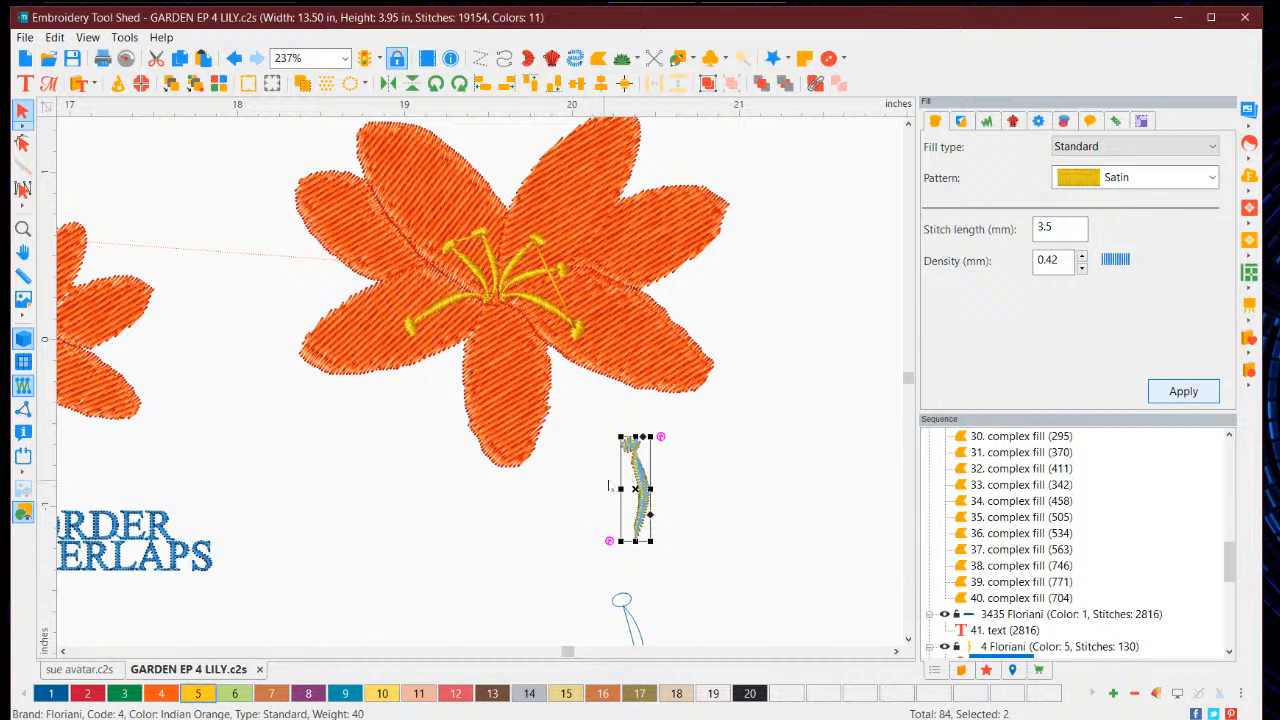
Step: Move the recoloured stamen to the right, scale it down slightly, and rotate it so its tip leans left
left_click_drag(648, 459, 792, 451)
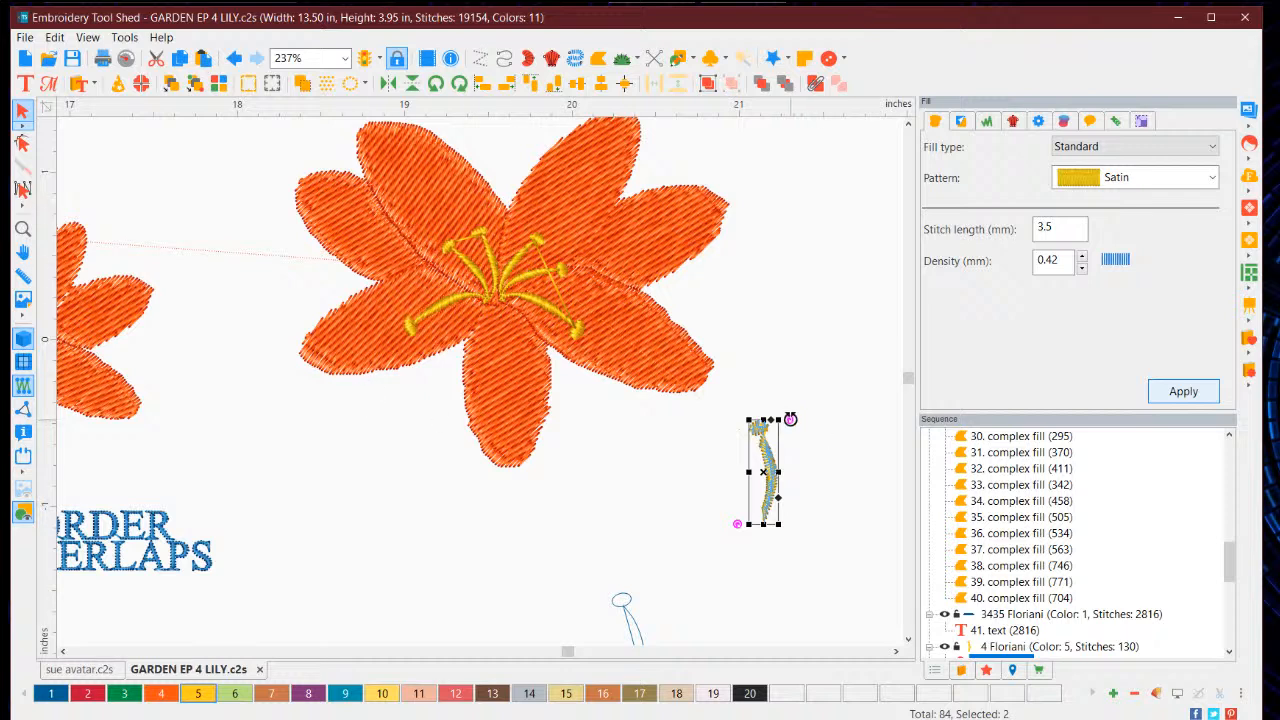
left_click_drag(789, 419, 726, 381)
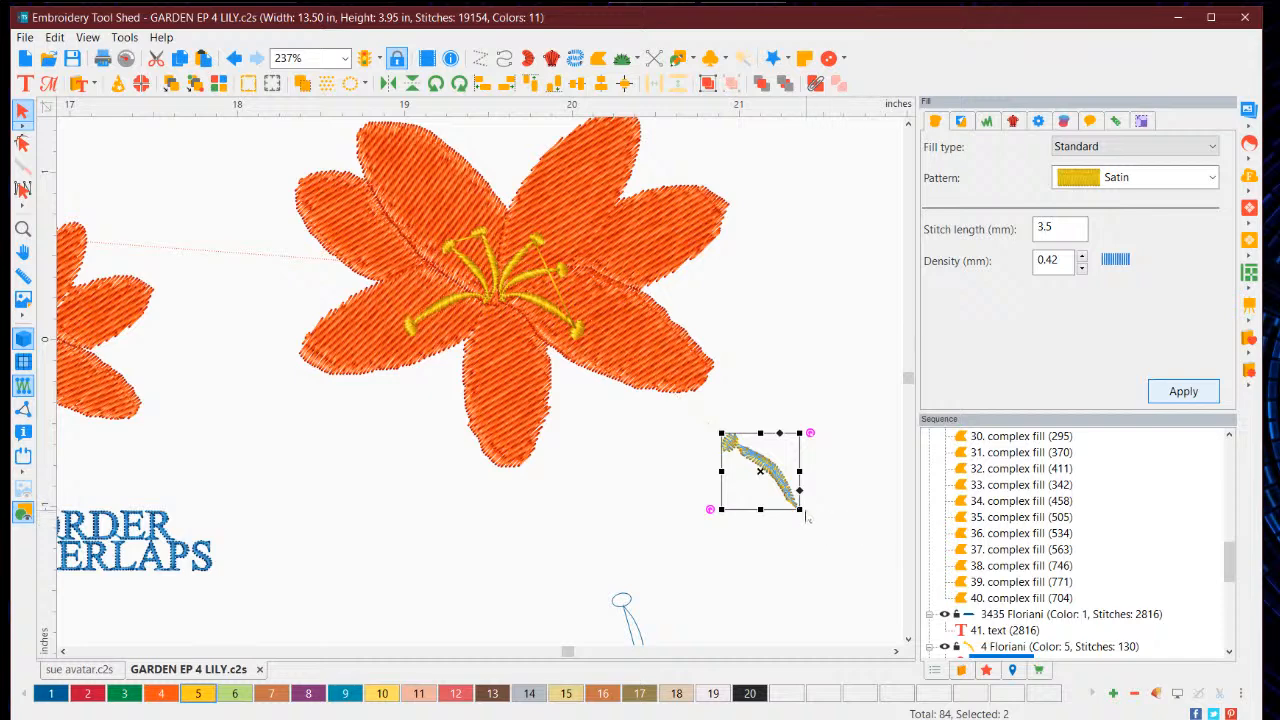
left_click_drag(800, 510, 783, 487)
left_click_drag(790, 432, 808, 446)
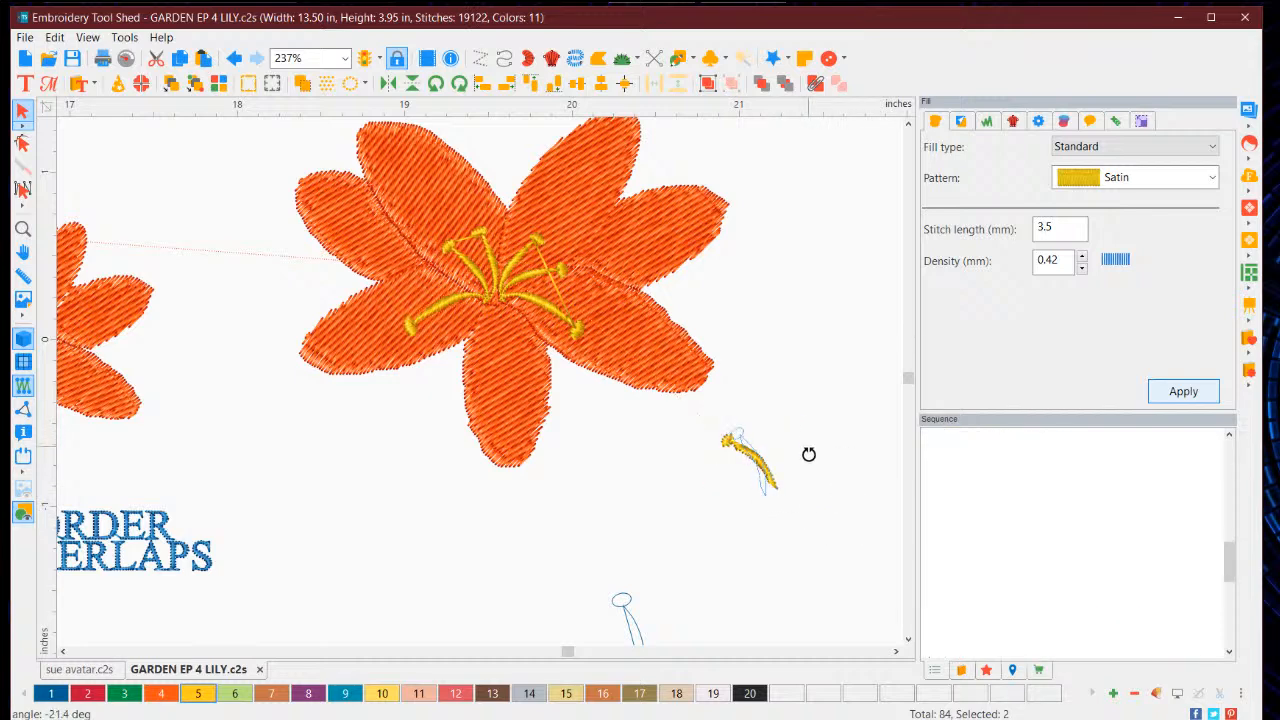
Step: Copy the recoloured stamen and paste a second one into the design
right_click(741, 460)
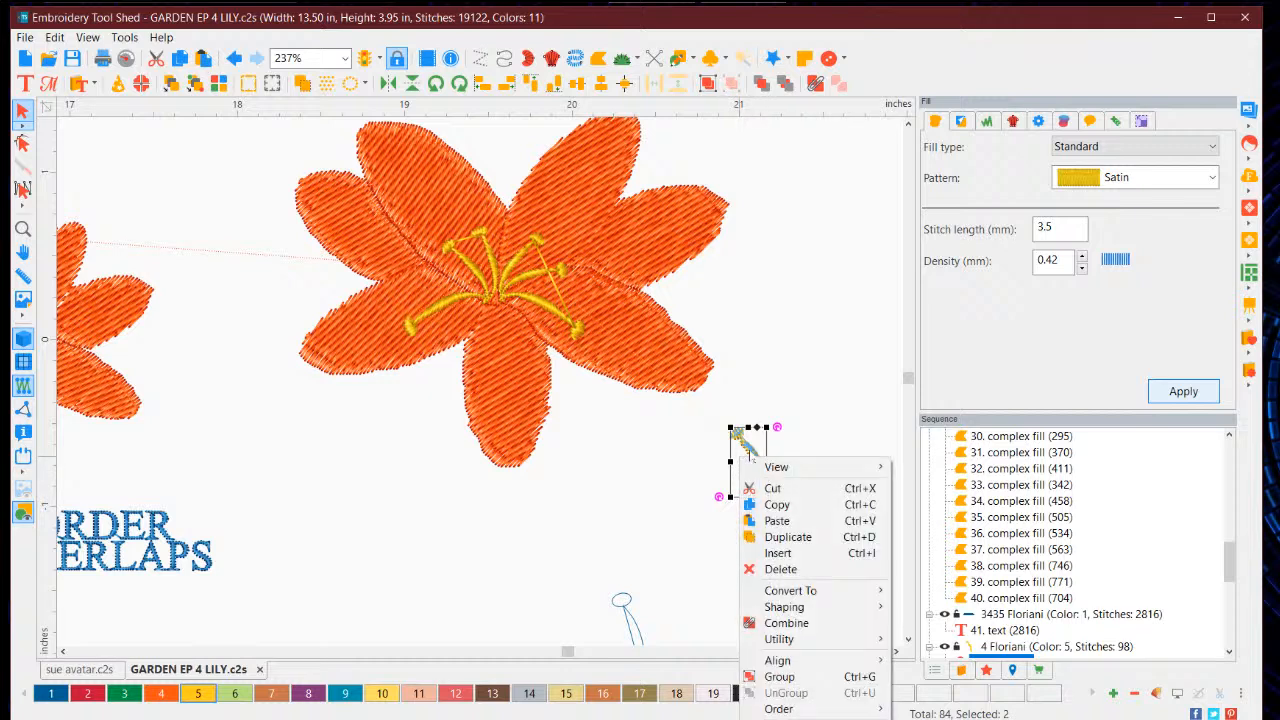
left_click(790, 505)
right_click(758, 468)
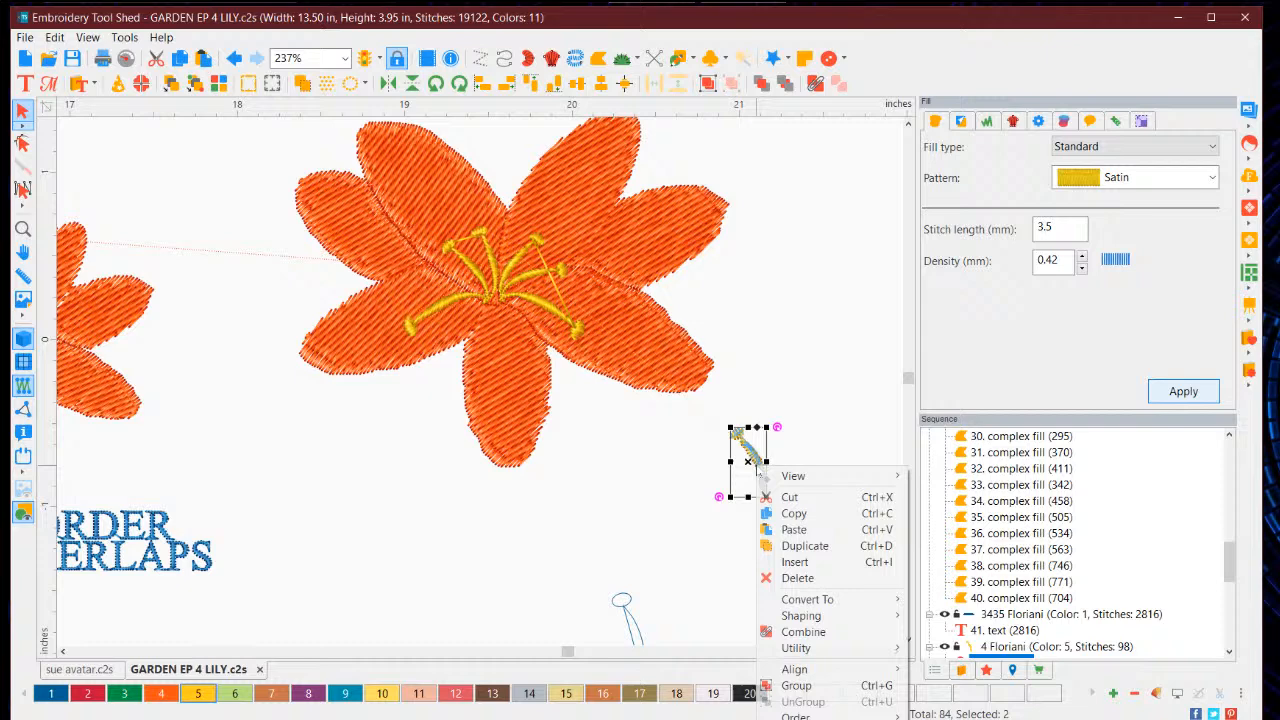
left_click(792, 530)
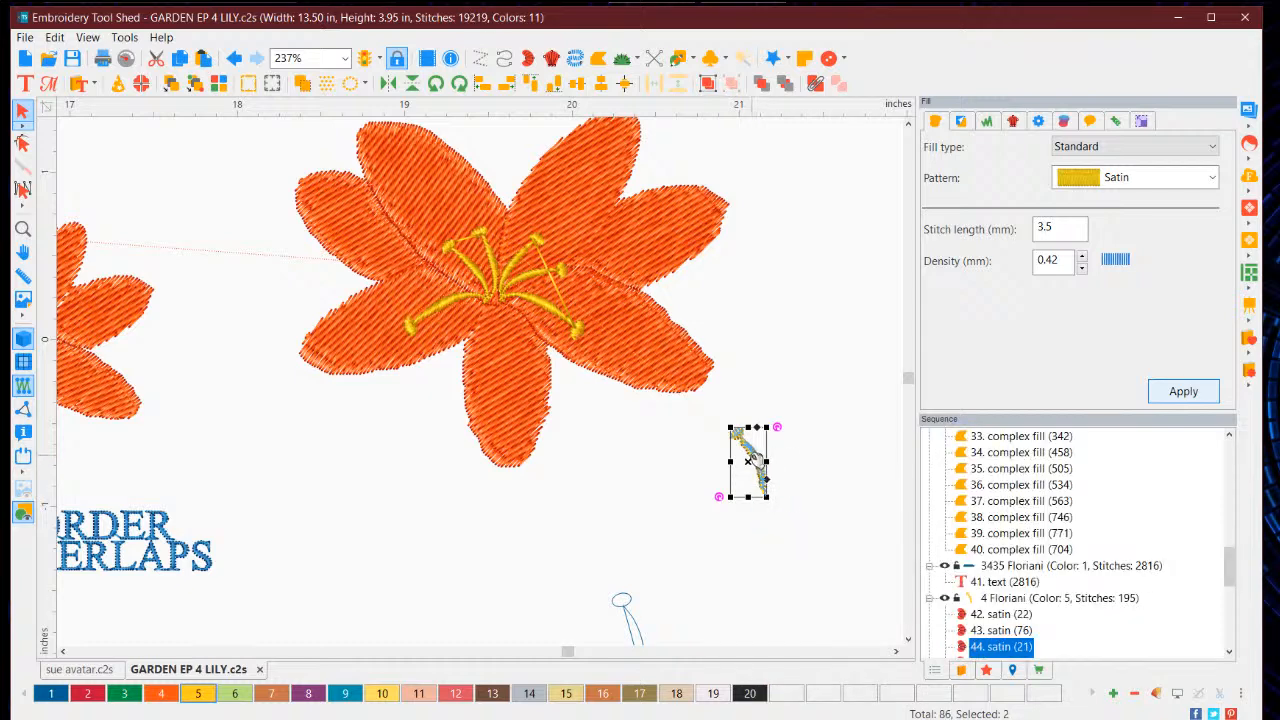
Step: Enlarge the pasted stamen slightly, rotate it counter-clockwise, move its base to the first stamen's base, and deselect it
left_click_drag(754, 457, 748, 519)
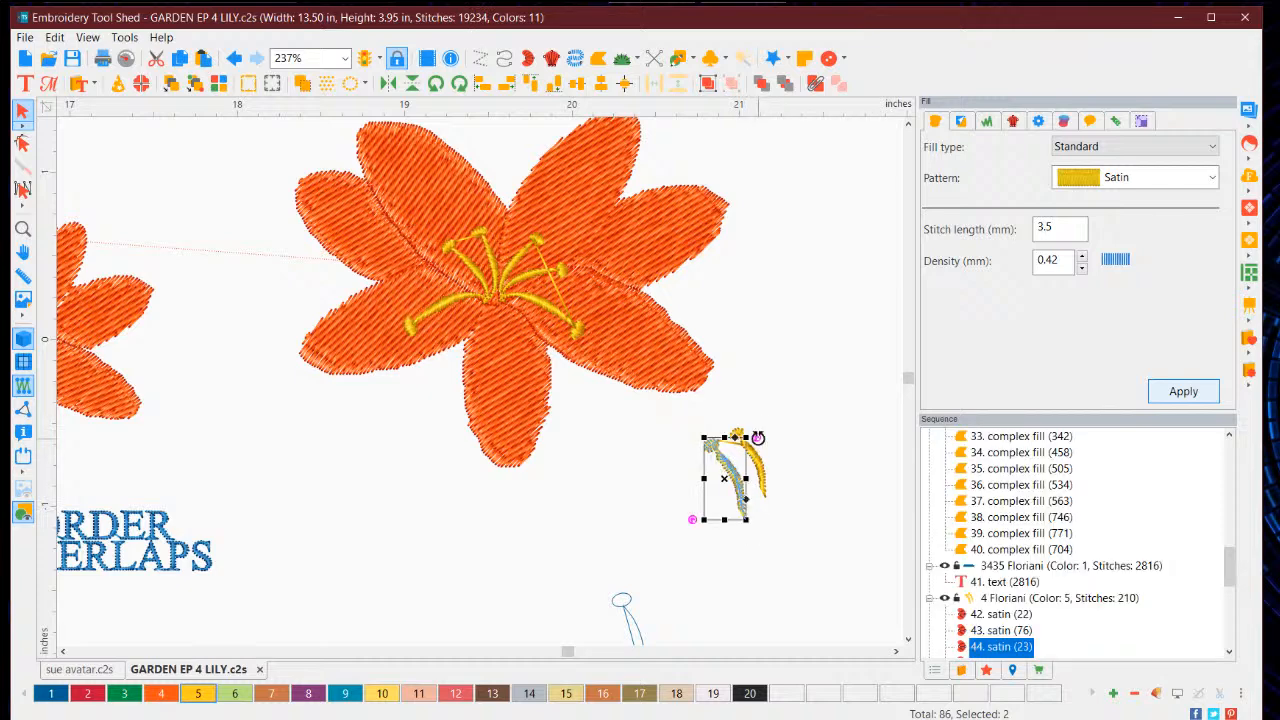
left_click_drag(758, 437, 736, 413)
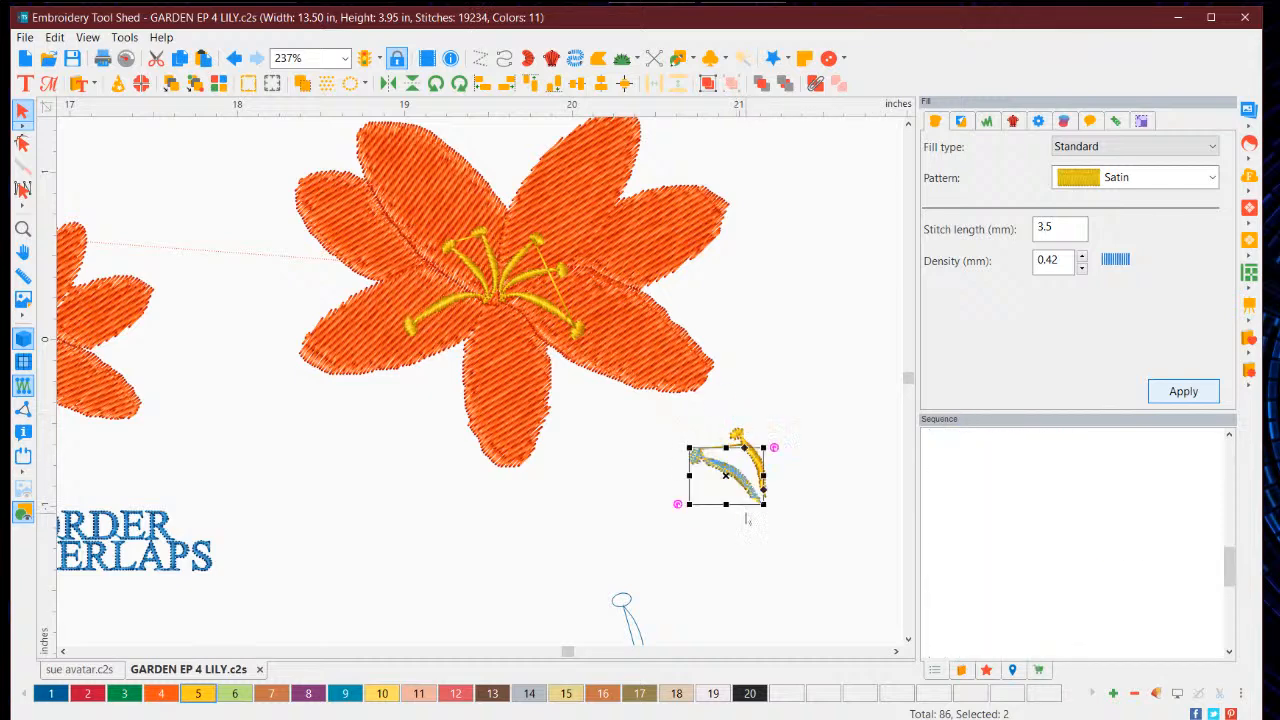
left_click_drag(735, 478, 742, 478)
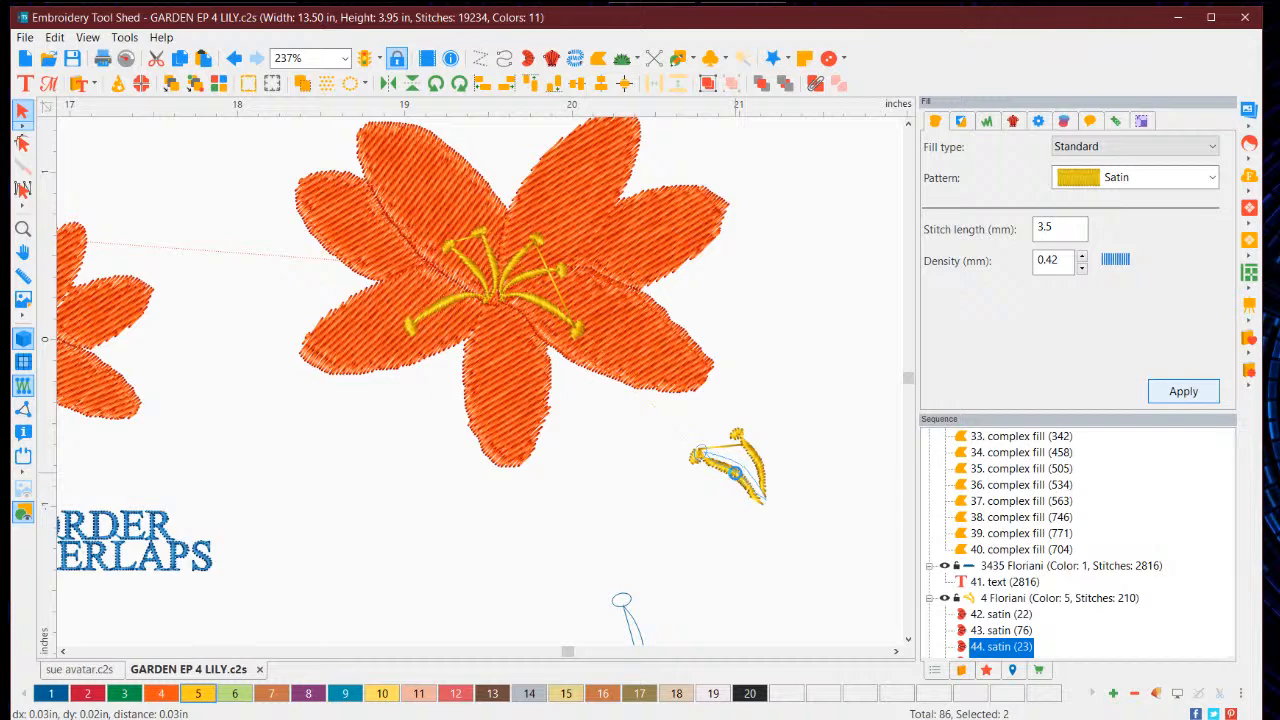
left_click(770, 585)
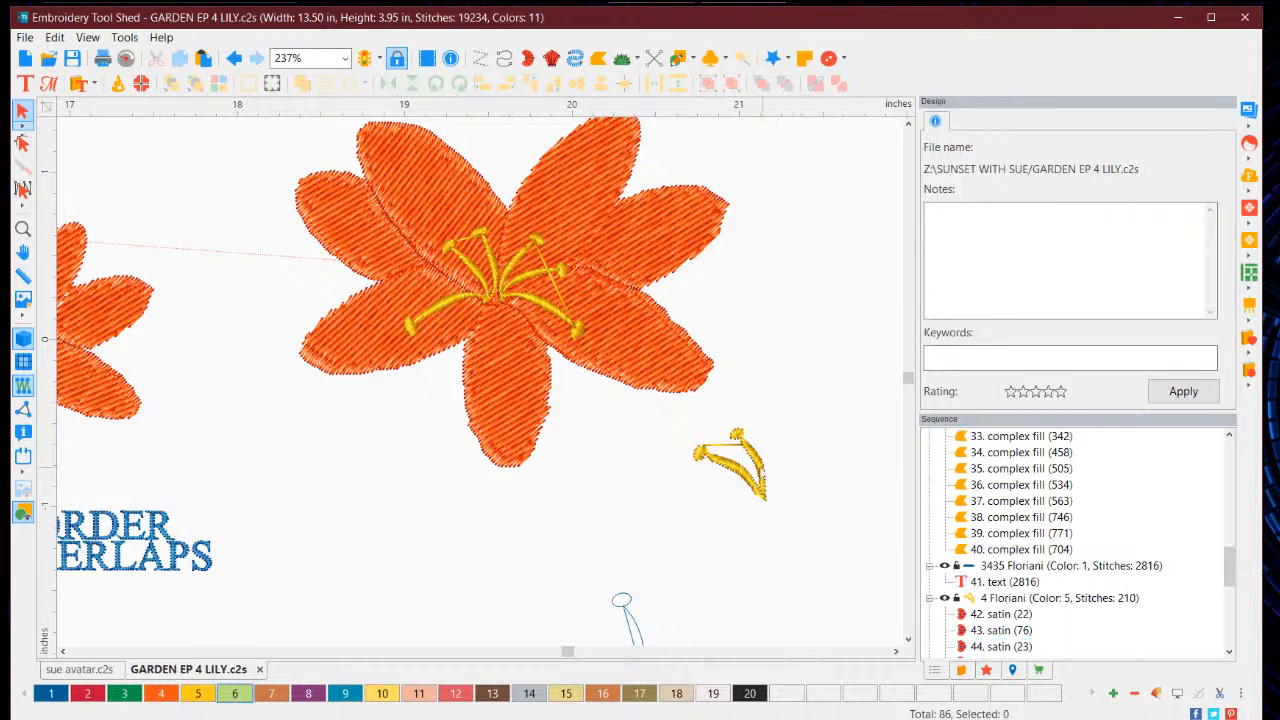
Step: Select the second stamen's ellipse tip and curved filament and group them
left_click(735, 470)
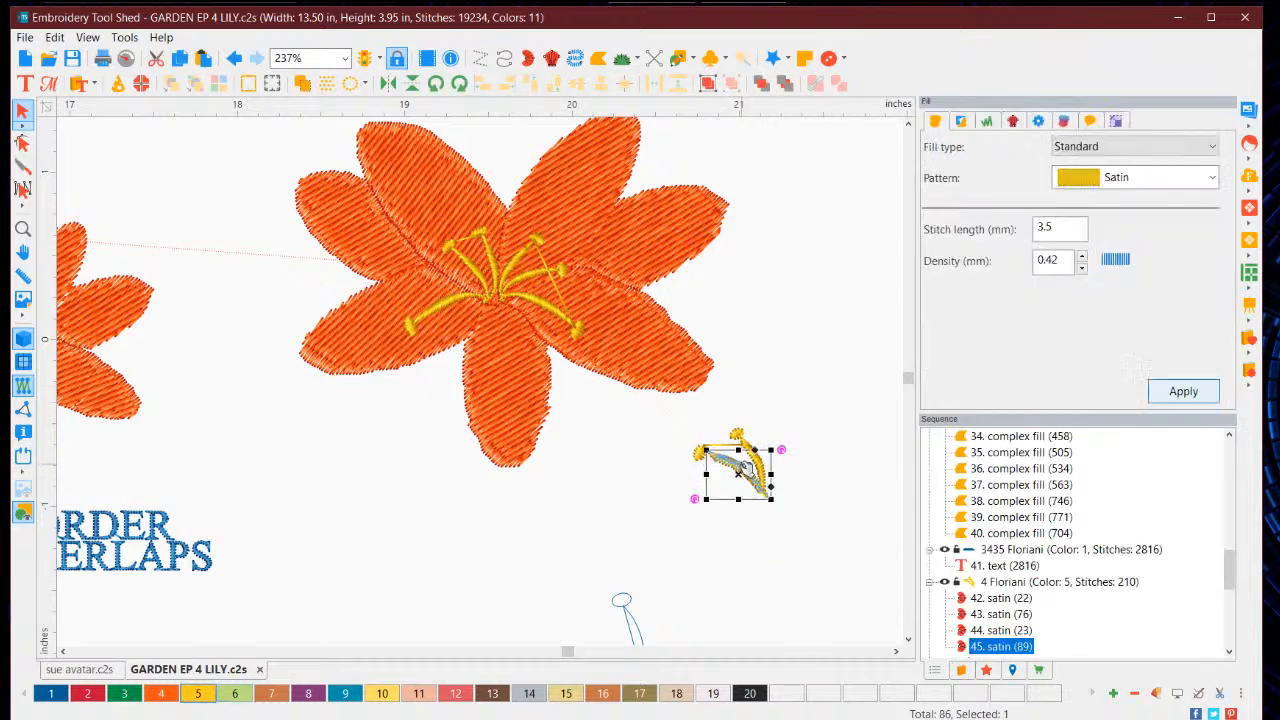
left_click(712, 518)
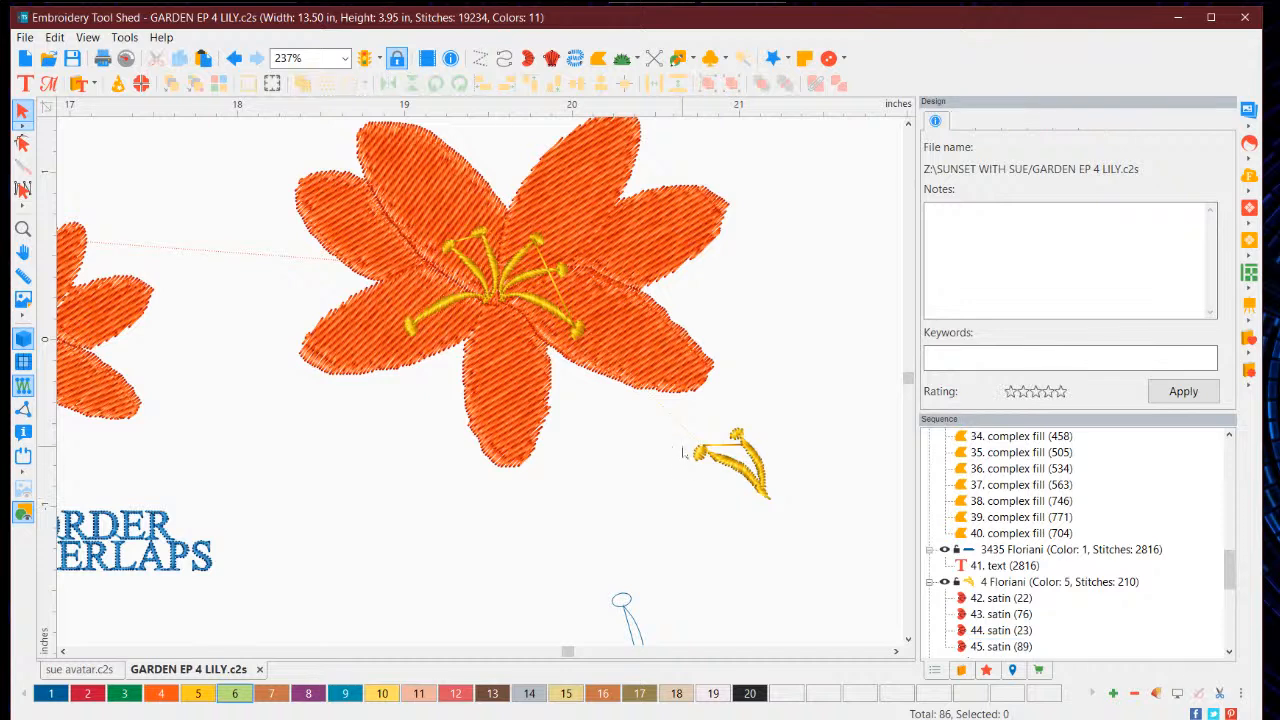
left_click_drag(684, 446, 755, 518)
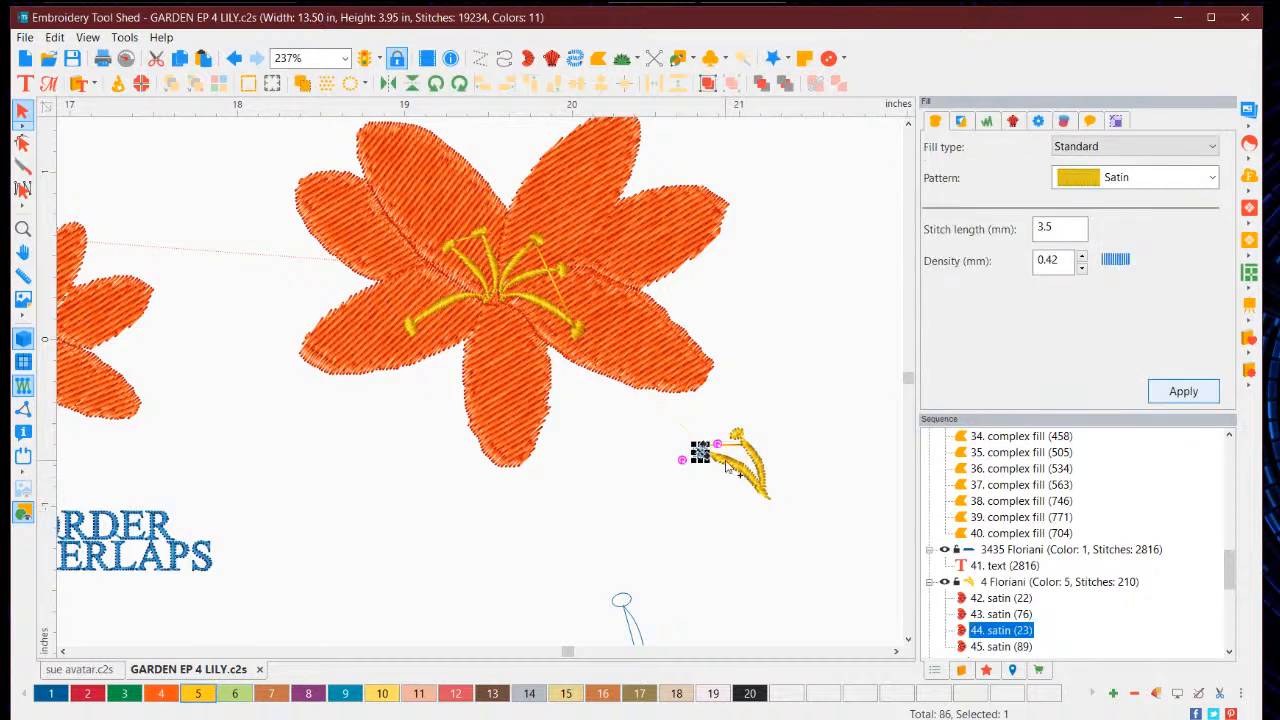
left_click(745, 467, "ctrl")
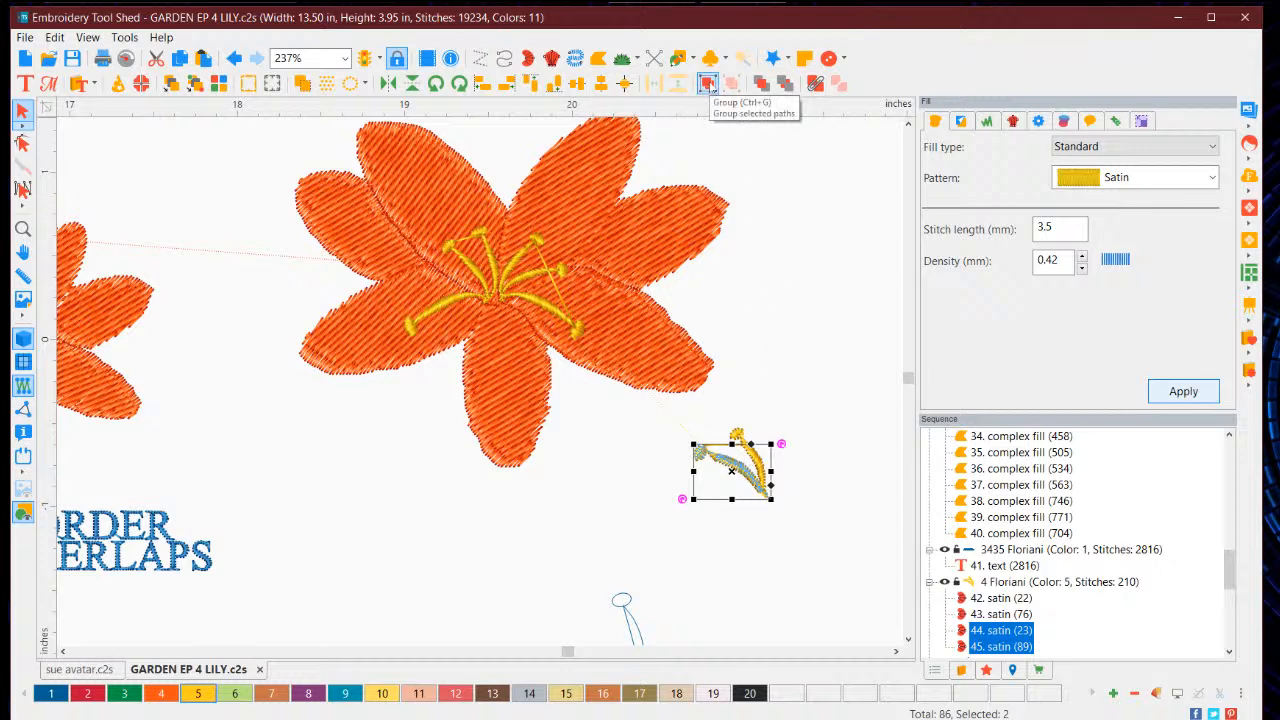
left_click(707, 83)
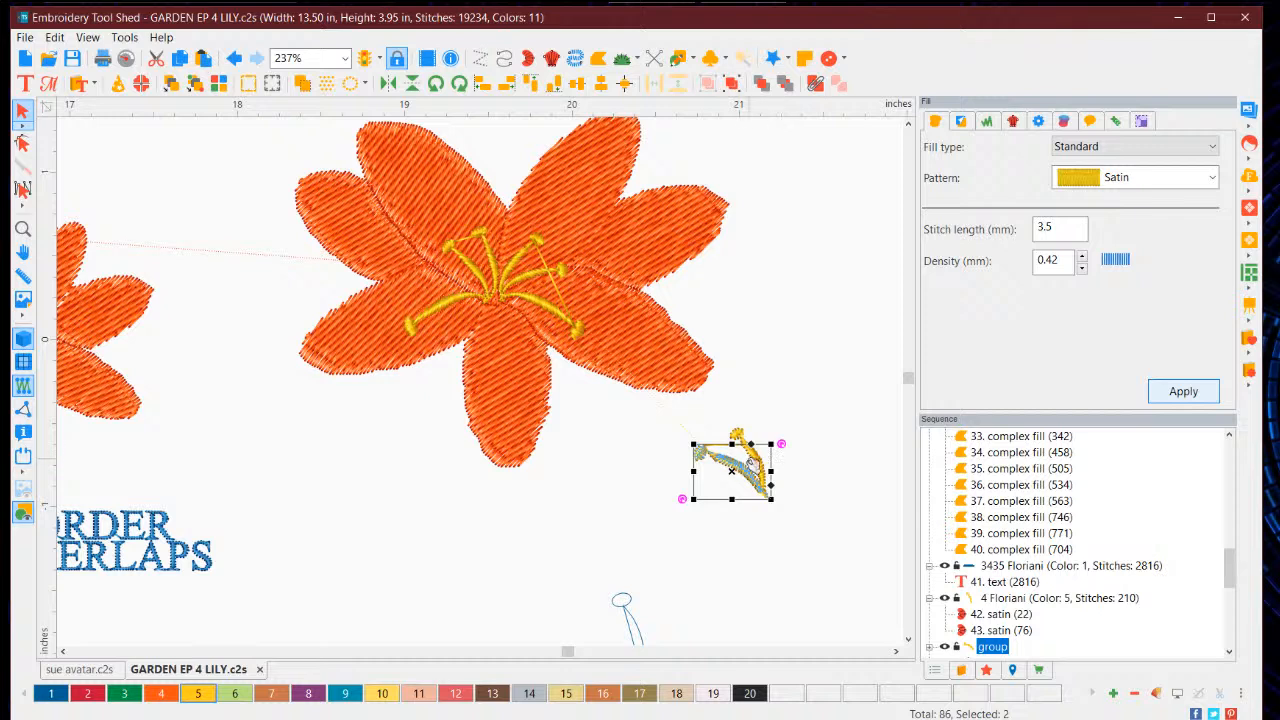
Step: Copy the grouped second stamen and paste another one into the design
right_click(731, 468)
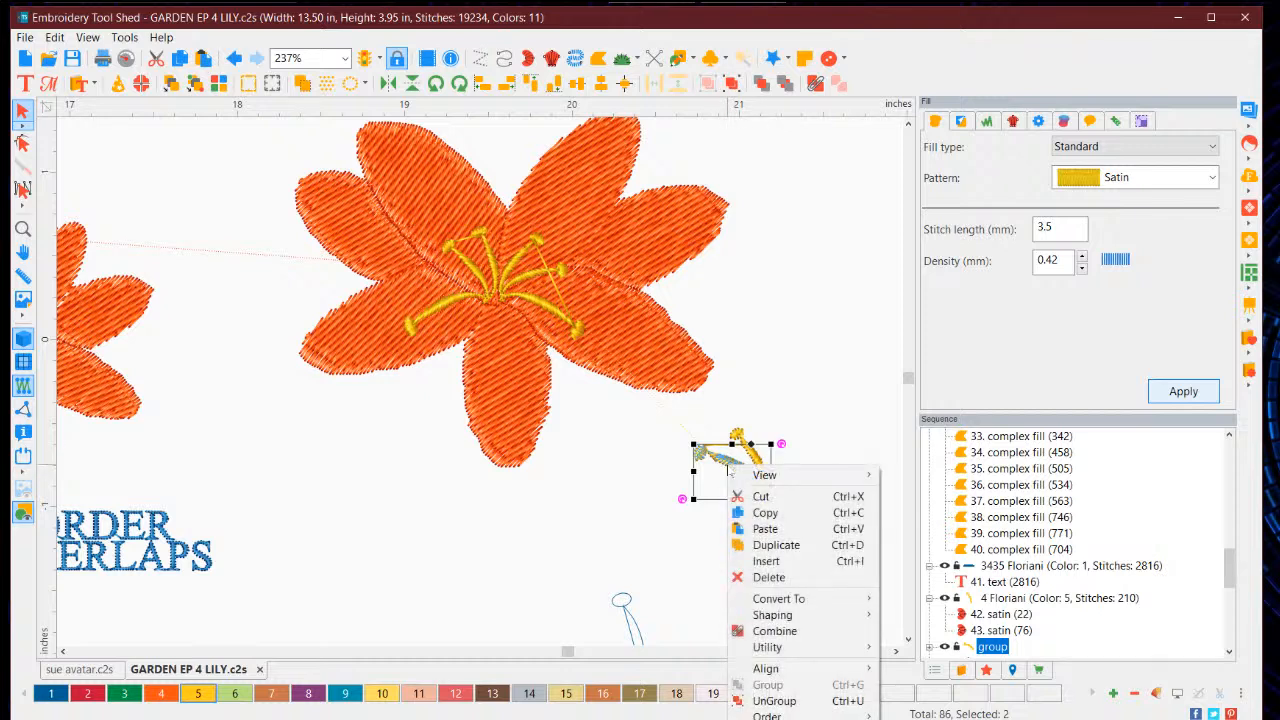
left_click(765, 512)
right_click(732, 471)
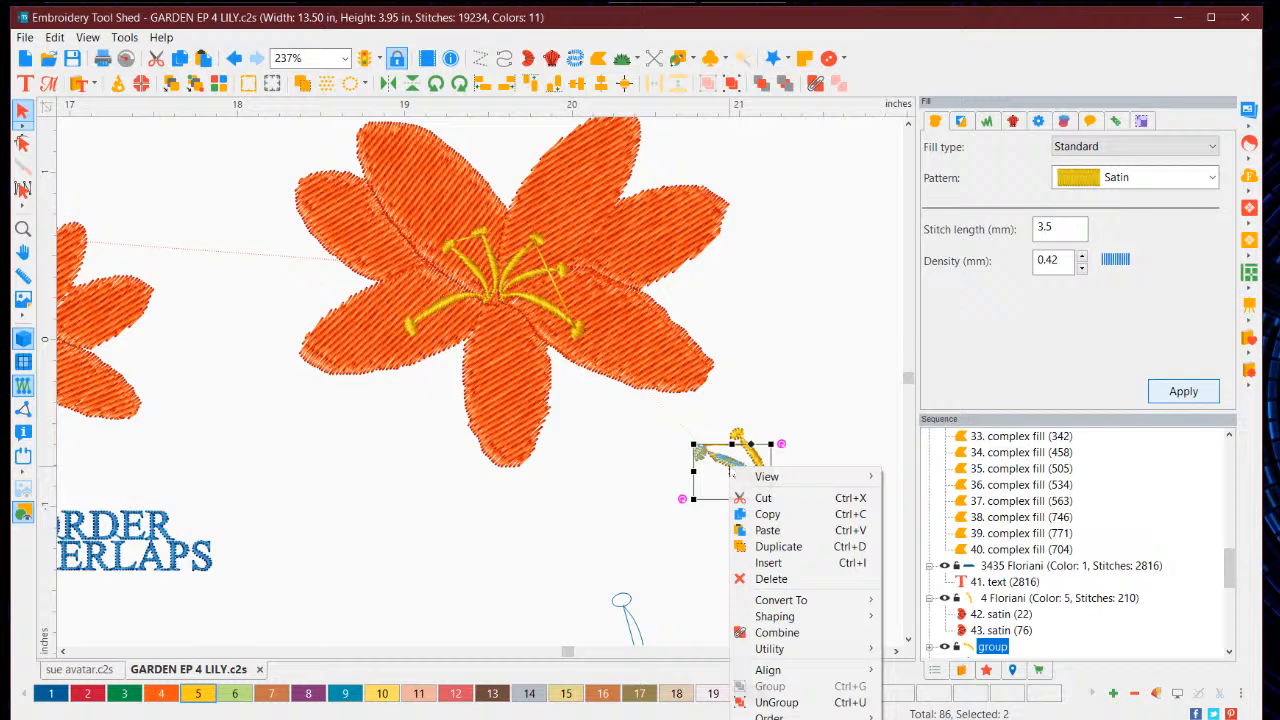
left_click(767, 530)
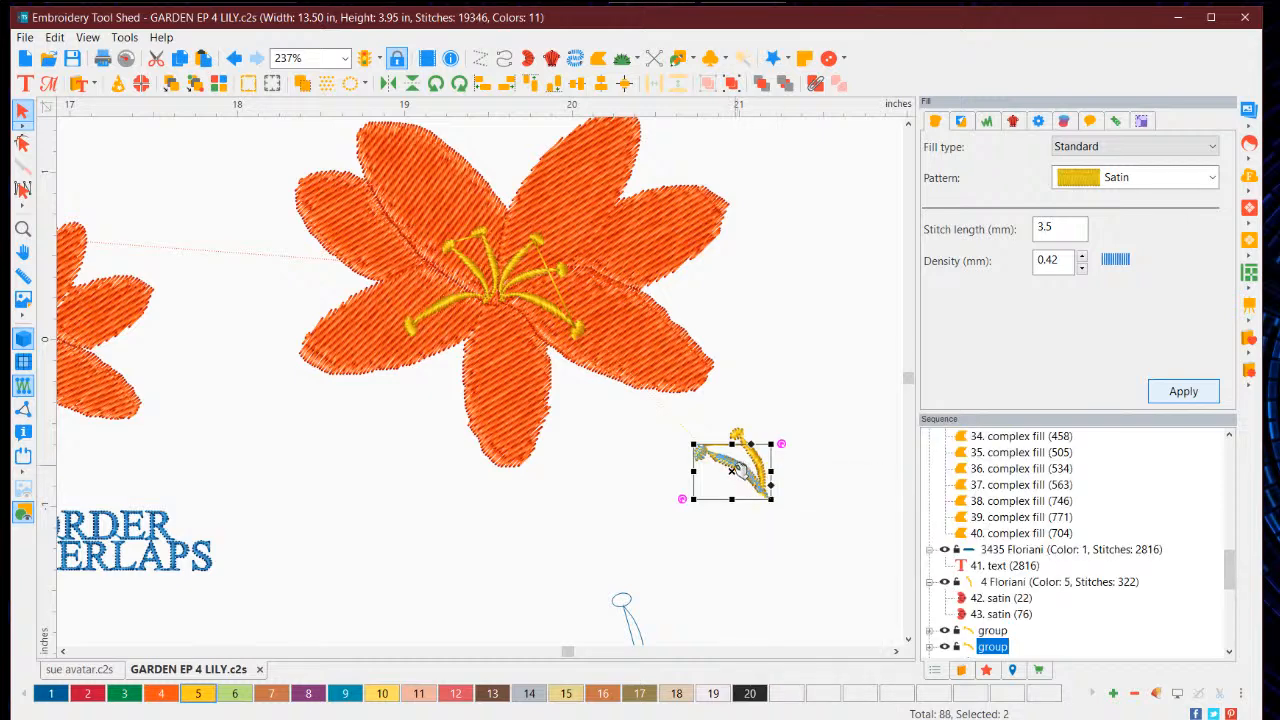
Step: Enlarge and rotate the pasted stamen group so it lies flatter, with its base meeting the other two stamens
left_click_drag(731, 468, 766, 459)
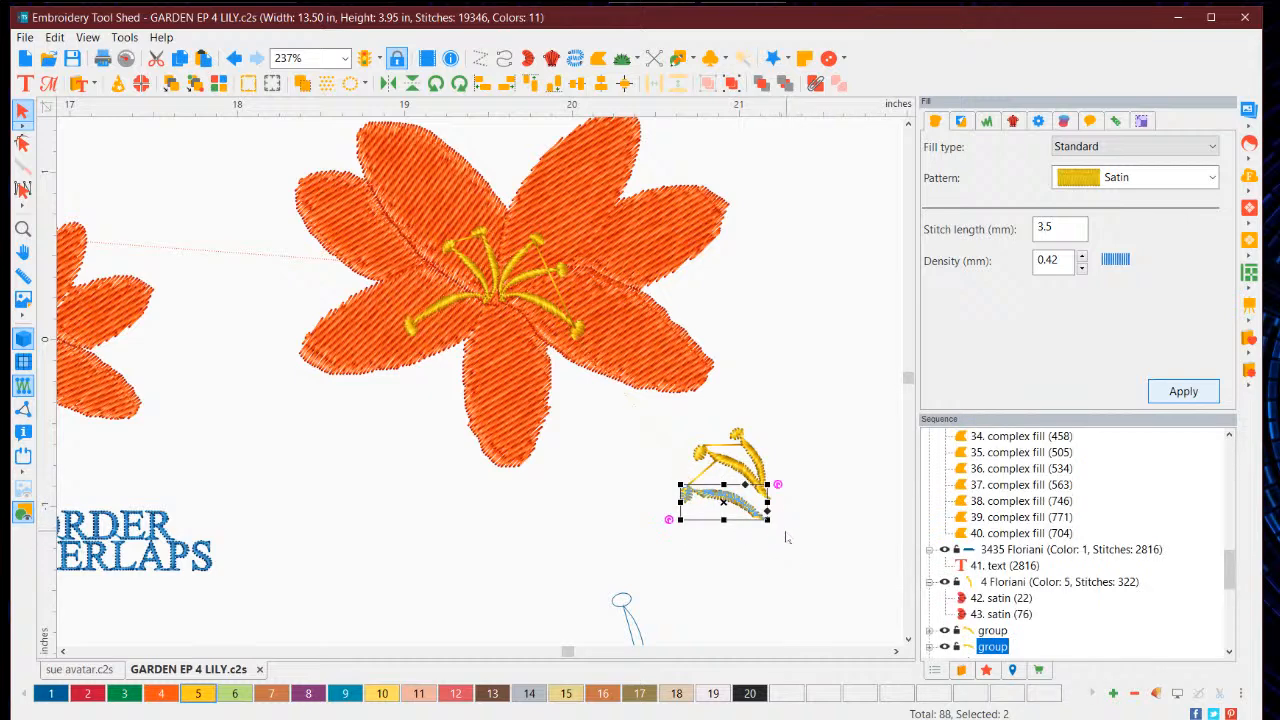
left_click_drag(776, 522, 817, 551)
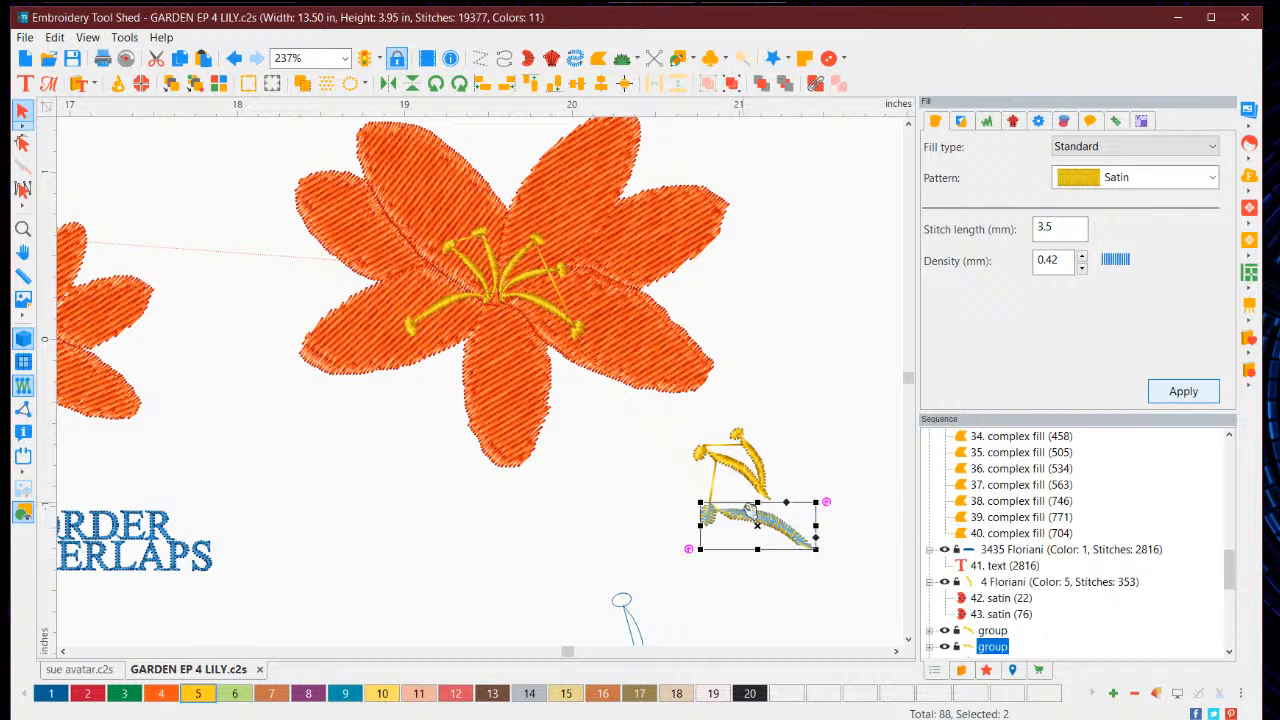
left_click_drag(752, 522, 737, 489)
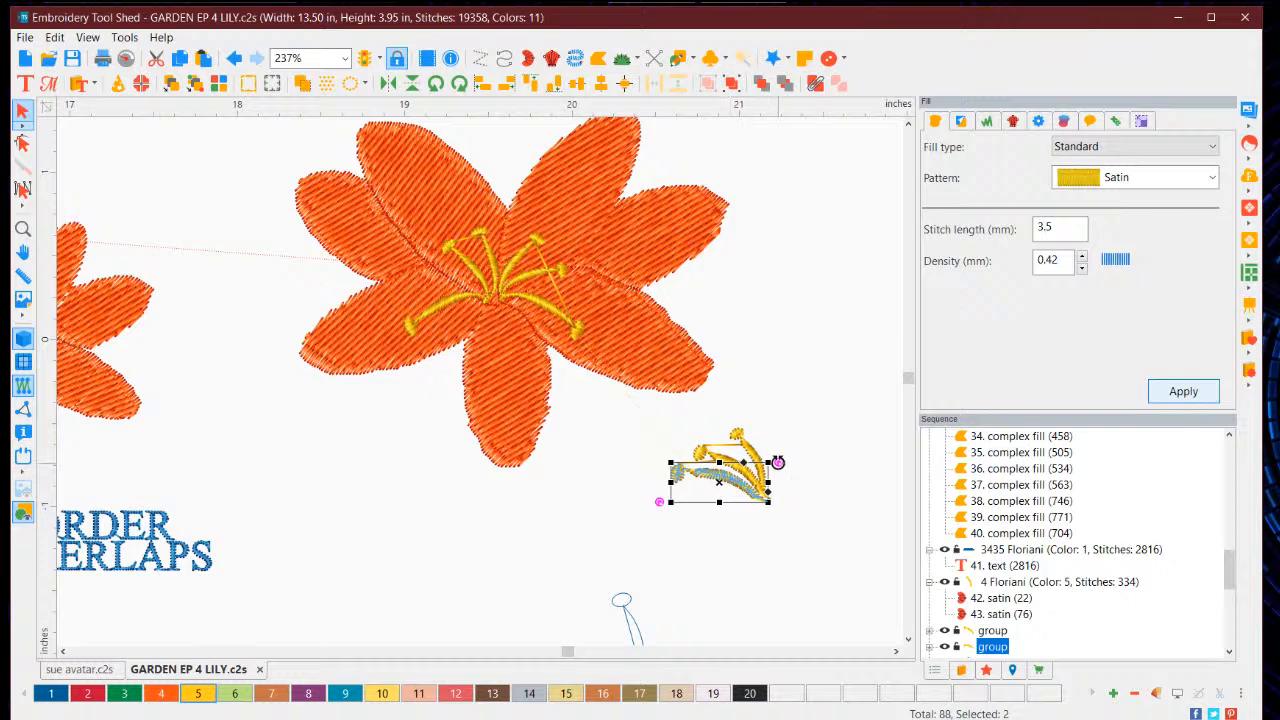
left_click_drag(778, 462, 726, 484)
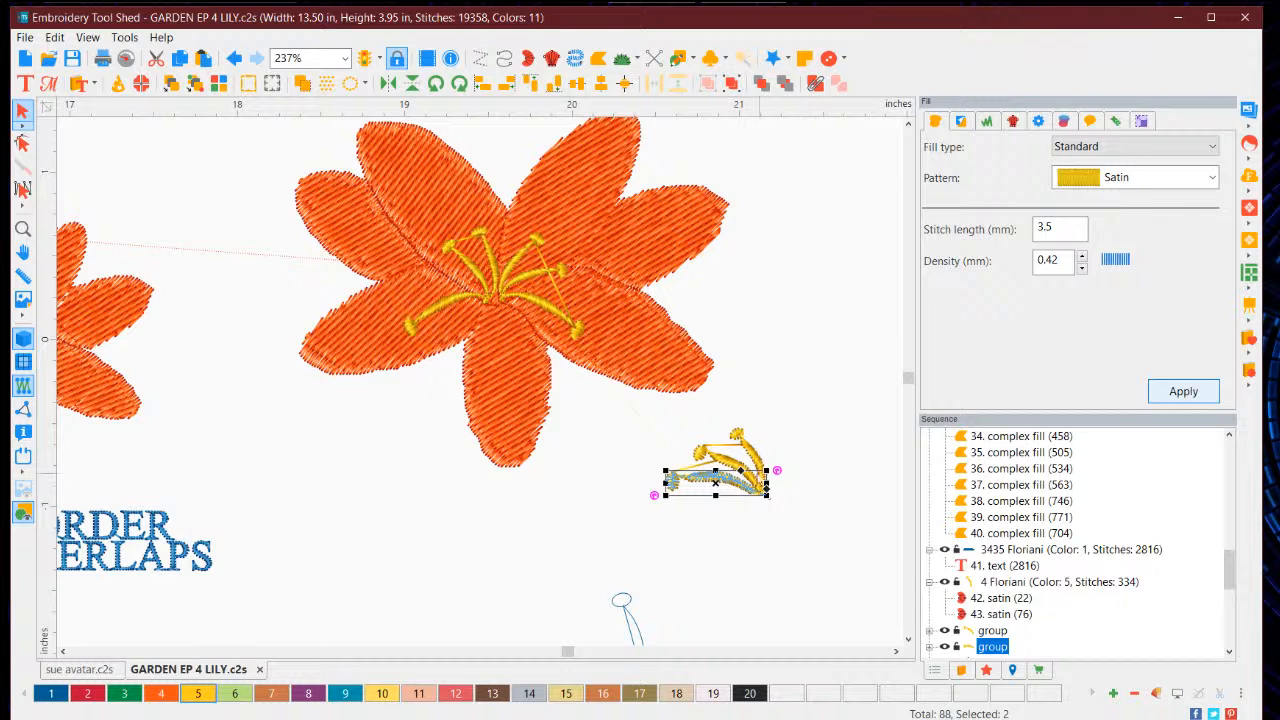
Step: Add another copy of the second stamen group, enlarge and rotate it, and place it as the lowest stamen with its base at the others
right_click(725, 480)
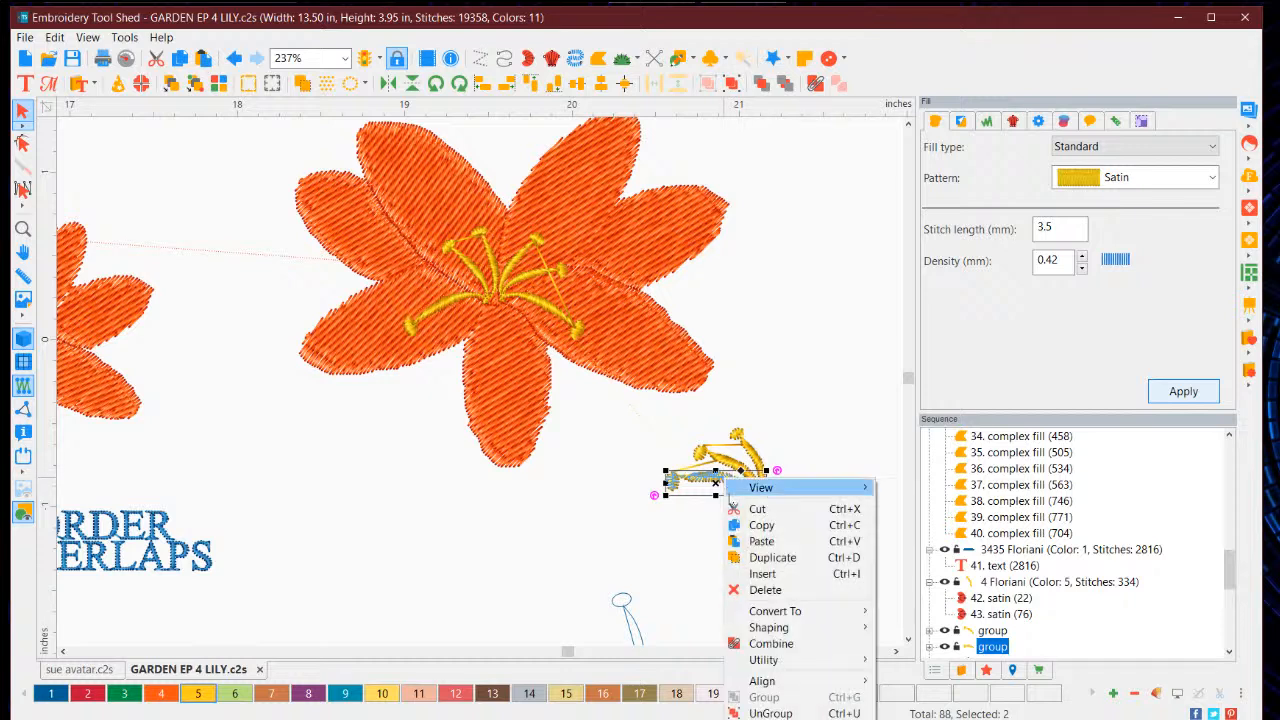
left_click(772, 557)
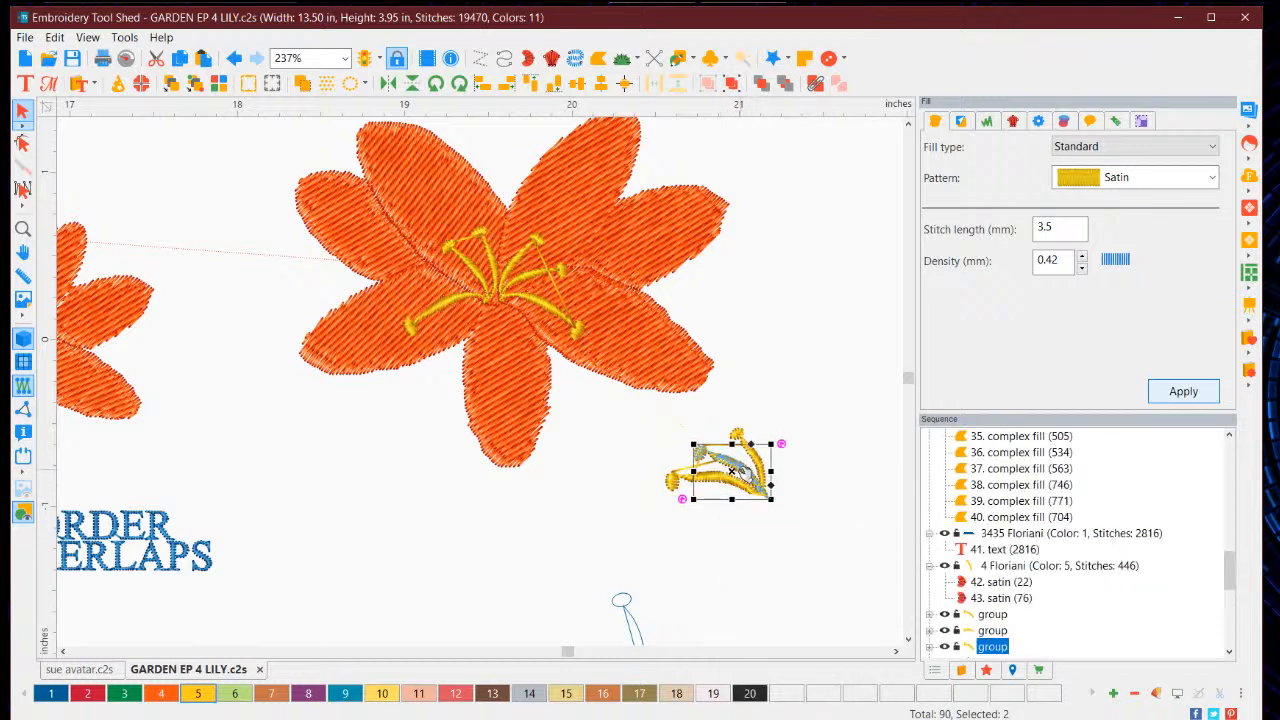
left_click_drag(732, 471, 778, 578)
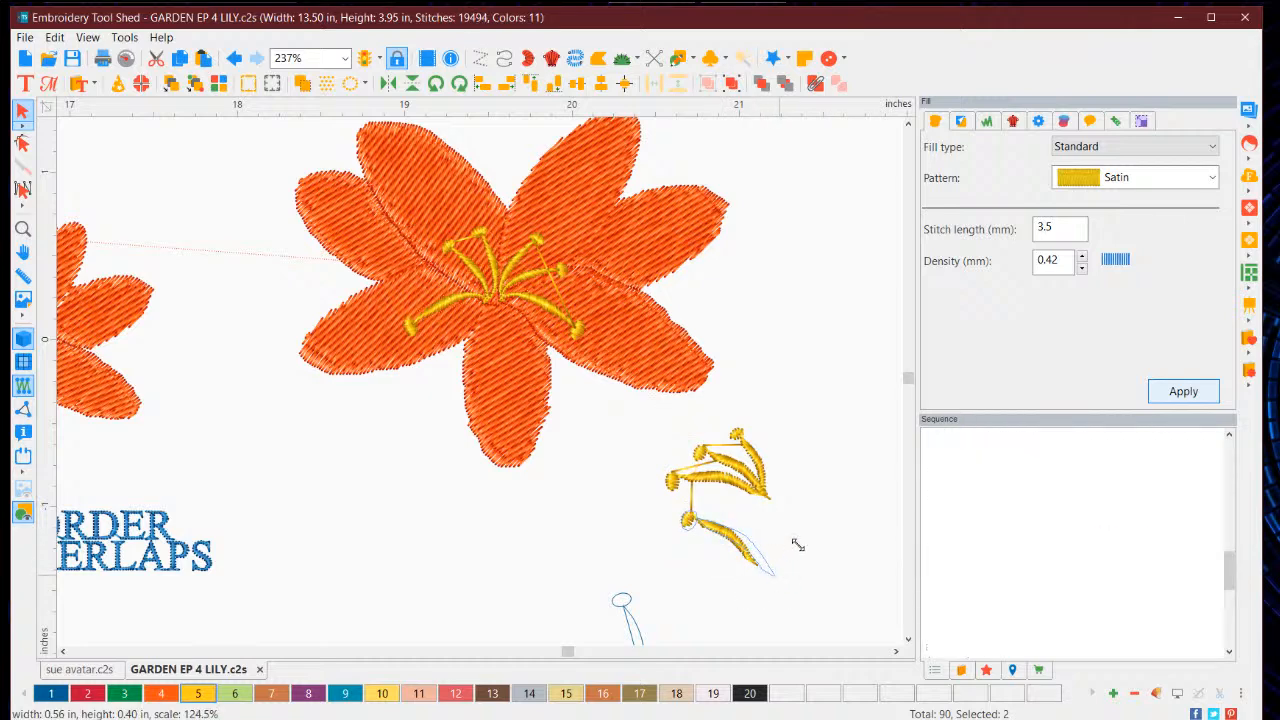
left_click_drag(789, 510, 766, 450)
left_click_drag(752, 545, 748, 508)
left_click(811, 613)
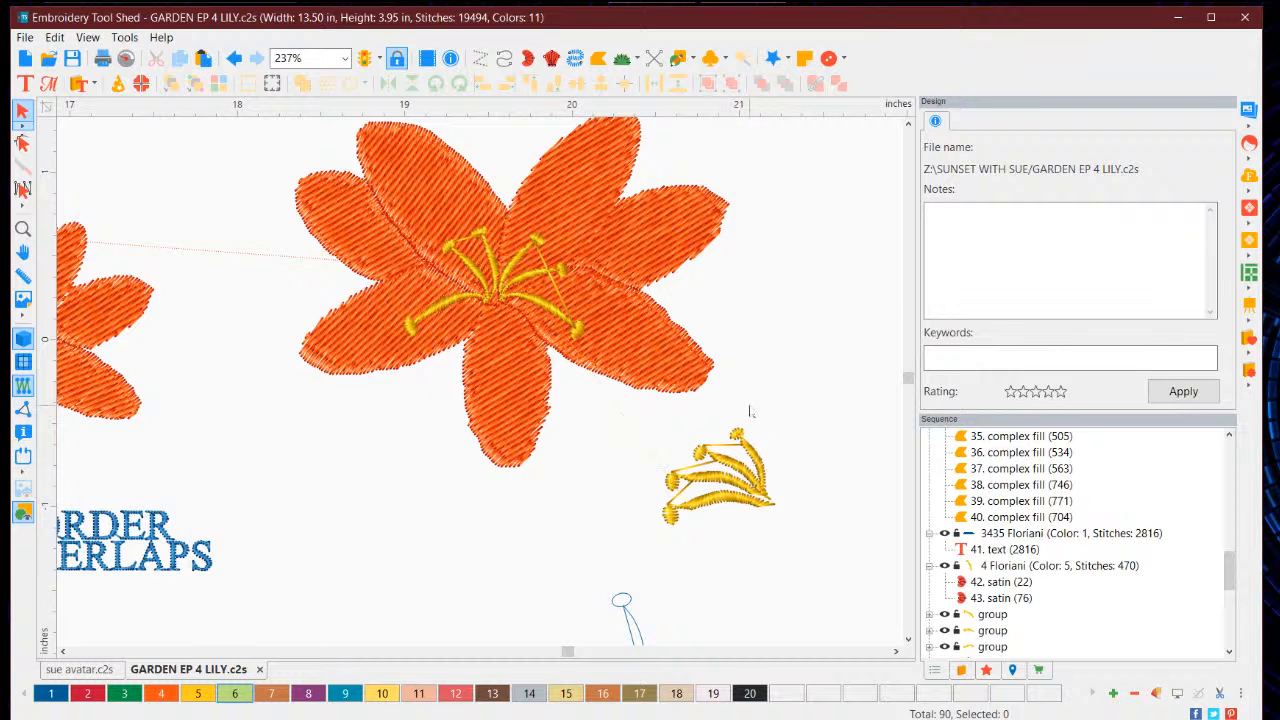
Step: Select all four yellow stamens beside the lily and group them into one cluster
left_click_drag(749, 410, 638, 584)
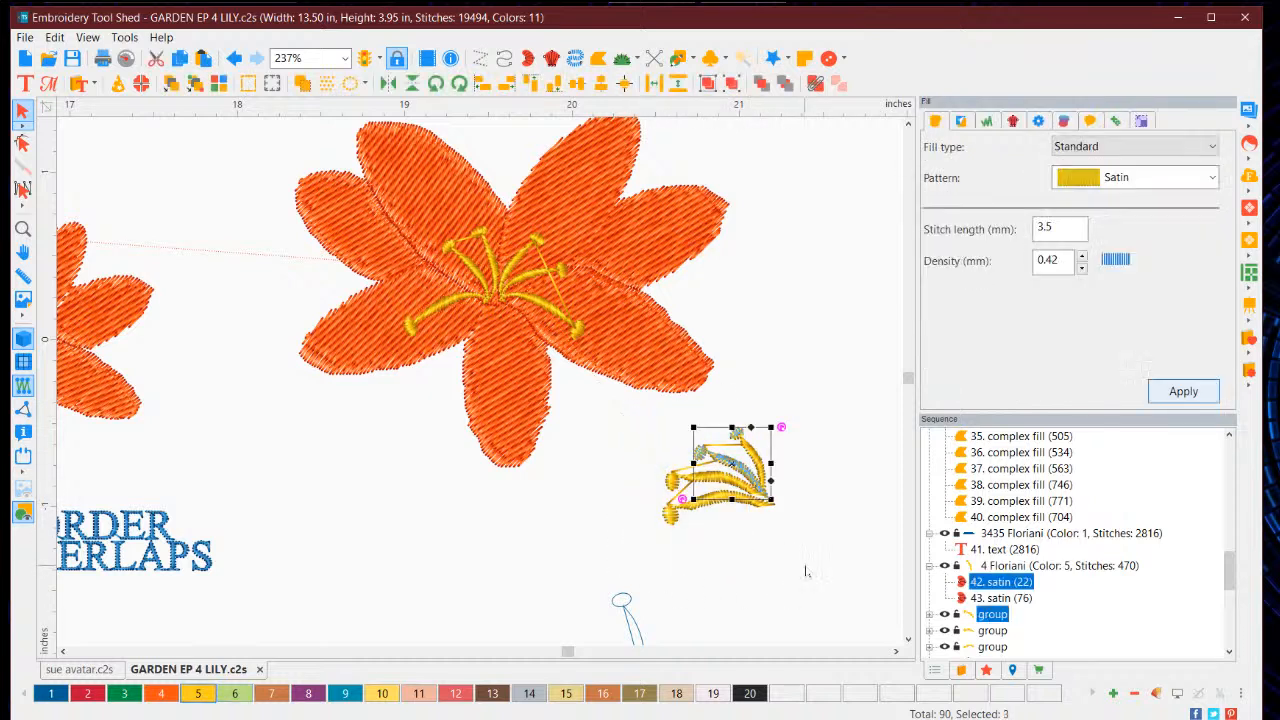
left_click_drag(805, 572, 645, 408)
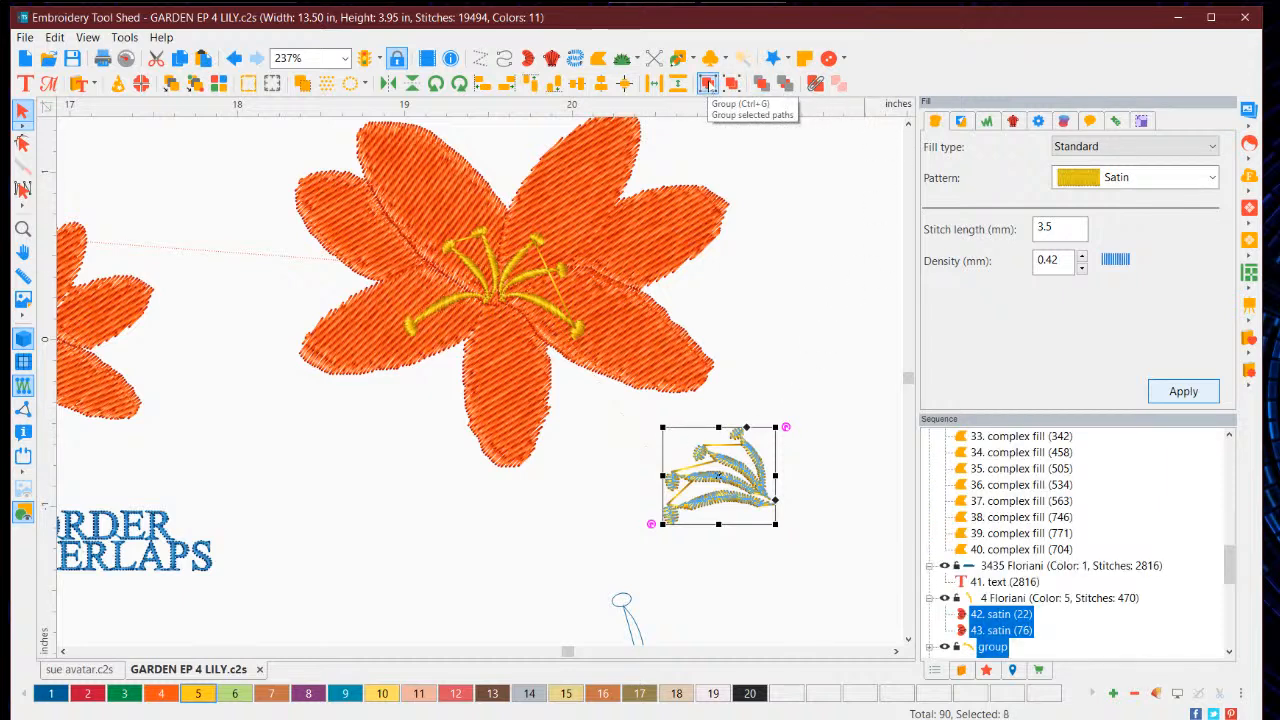
left_click(706, 83)
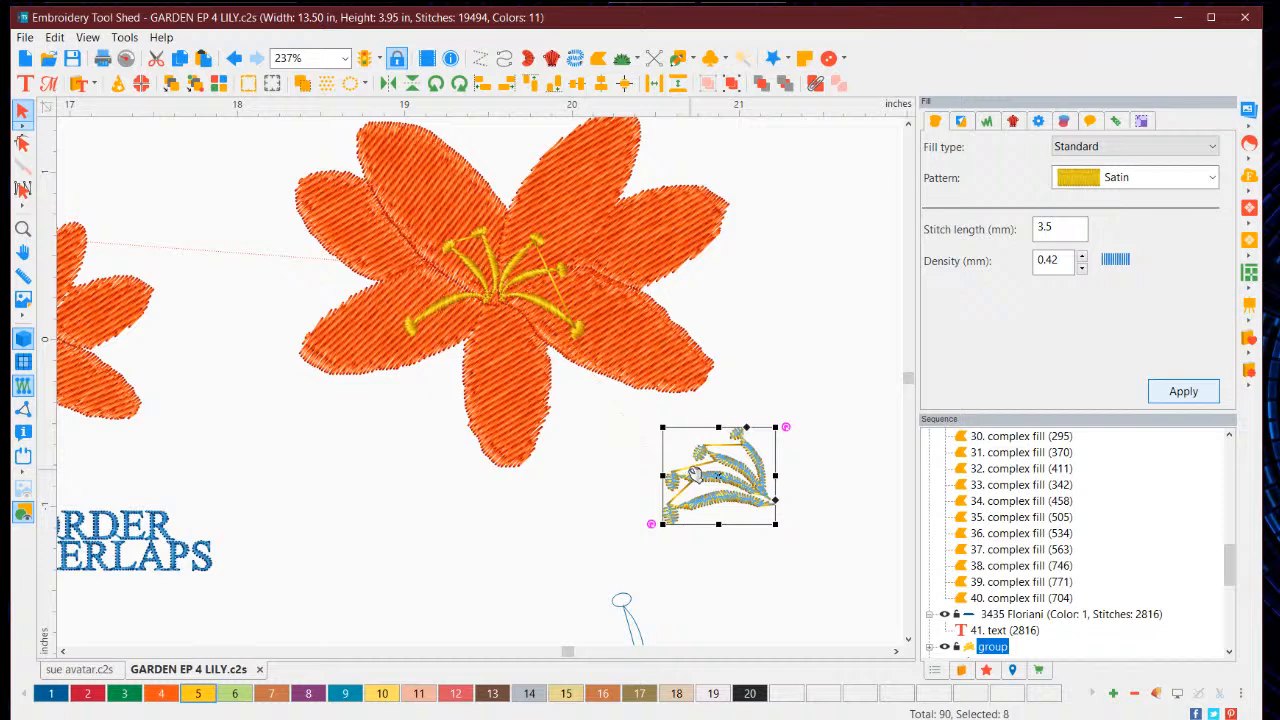
Step: Copy the grouped four-stamen cluster and paste a duplicate into the design
right_click(712, 458)
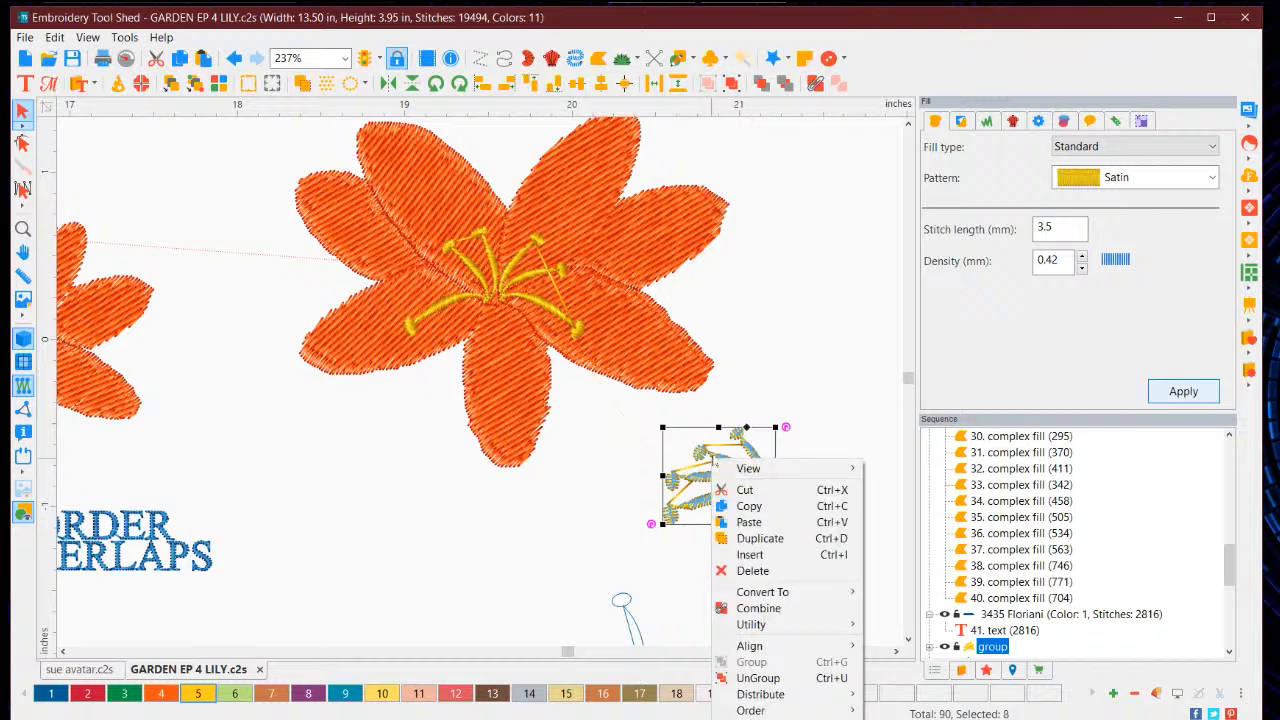
left_click(750, 505)
right_click(733, 469)
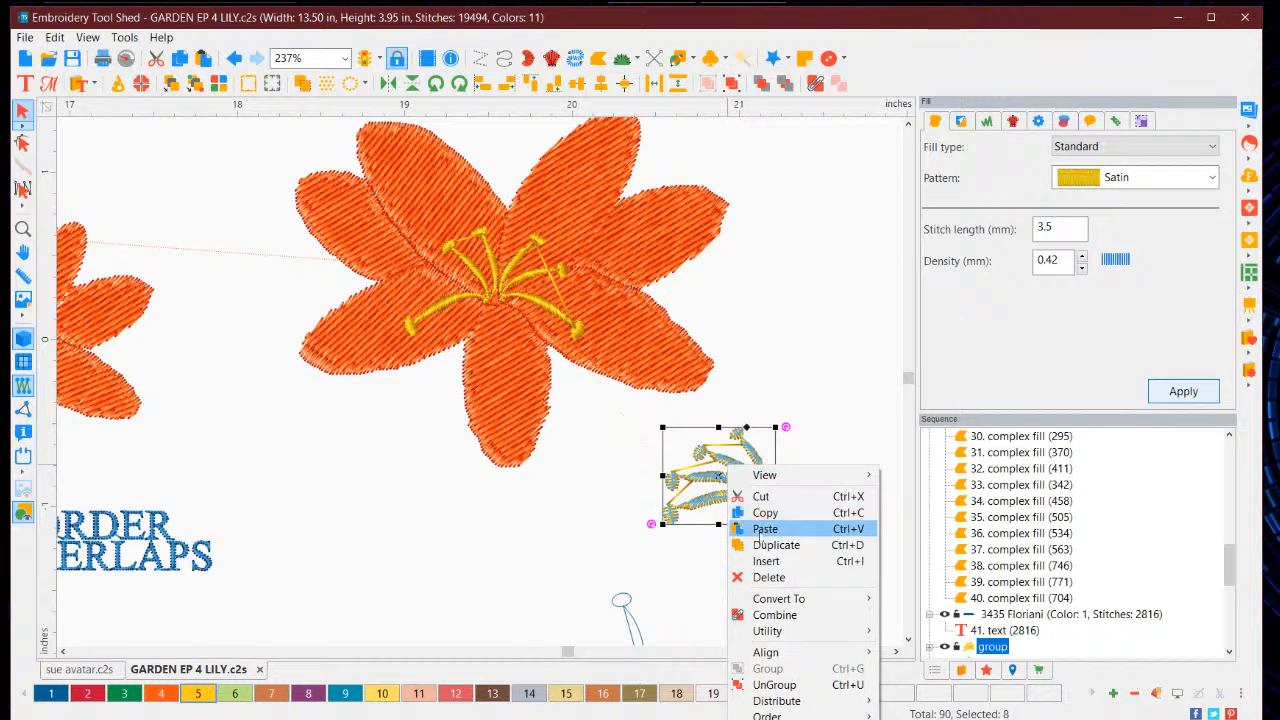
left_click(762, 528)
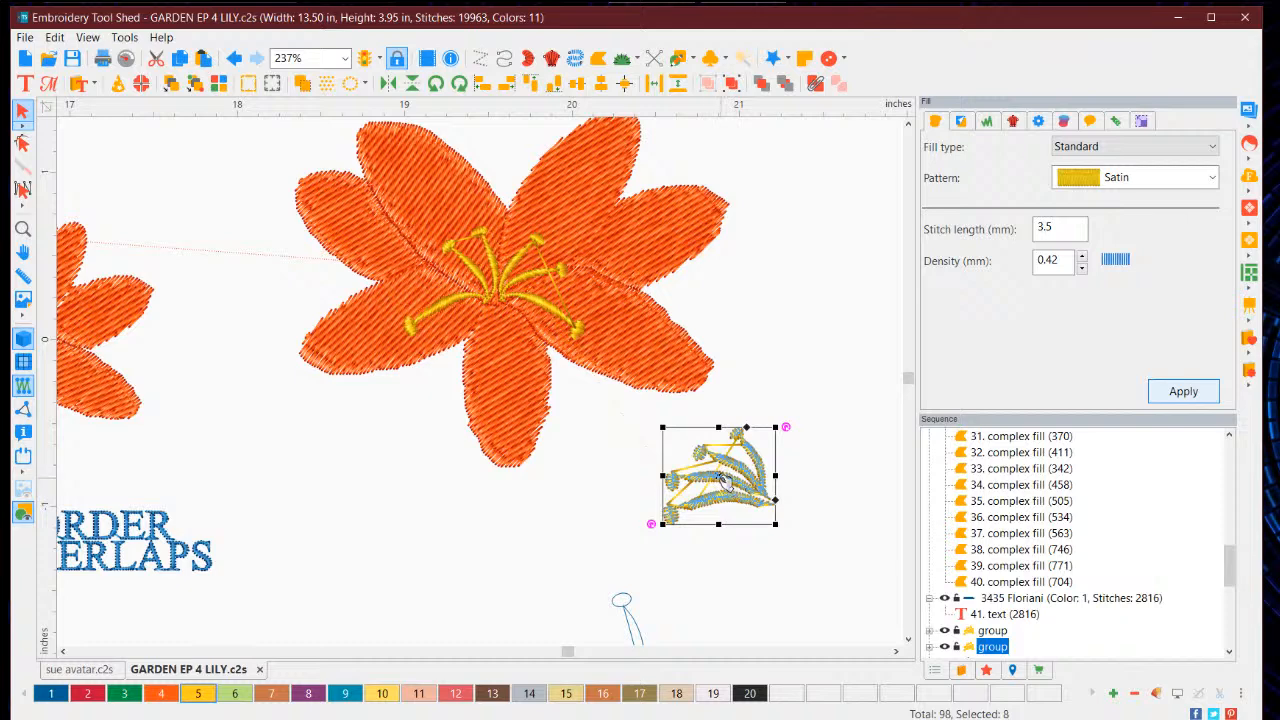
Step: Place the pasted cluster to the right of the original, mirrored horizontally, so the two stamen bases meet
left_click_drag(726, 484, 850, 470)
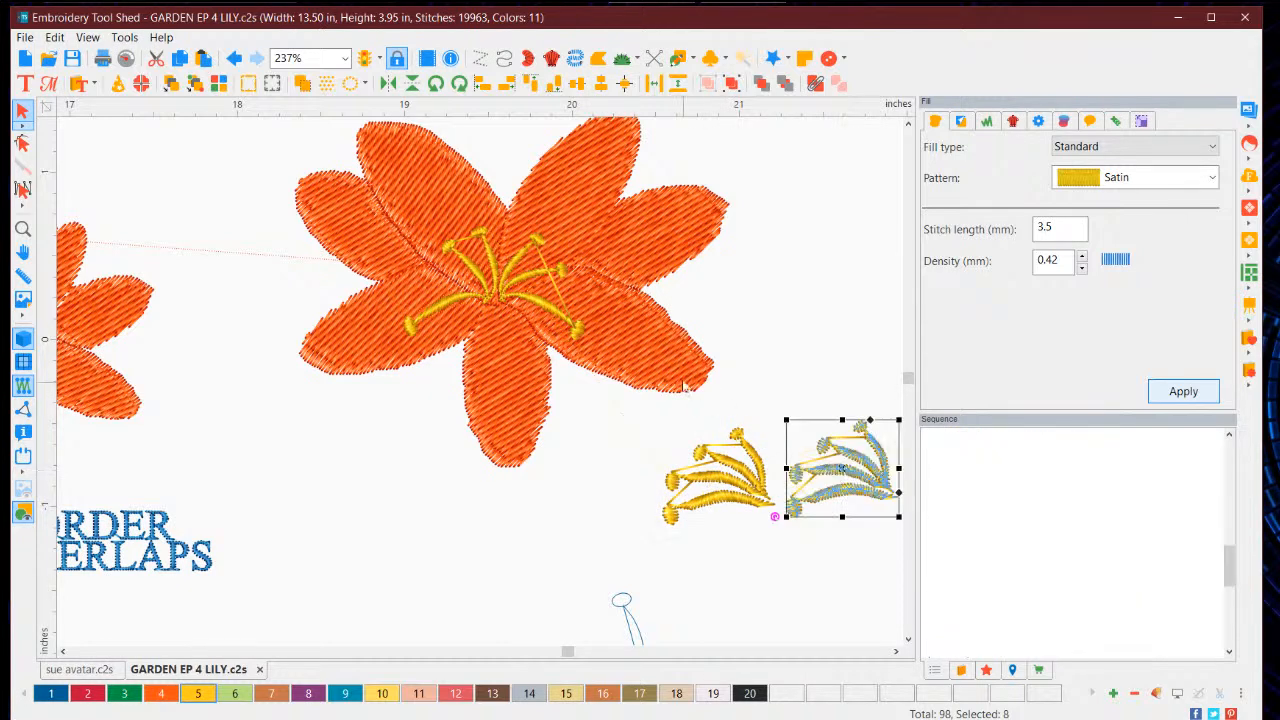
left_click(388, 84)
left_click_drag(830, 482, 811, 488)
left_click(810, 558)
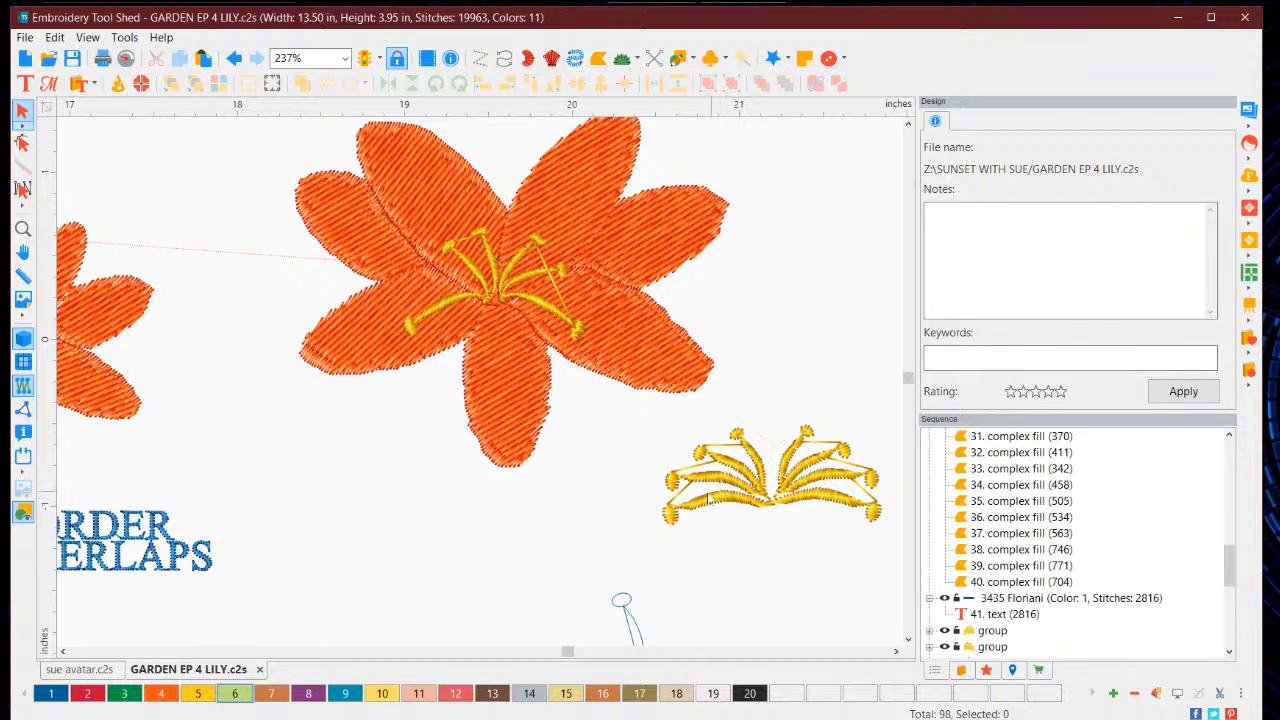
Step: Rotate the left cluster slightly counterclockwise and the right one slightly clockwise, and shift the right cluster so their bases join
left_click(724, 488)
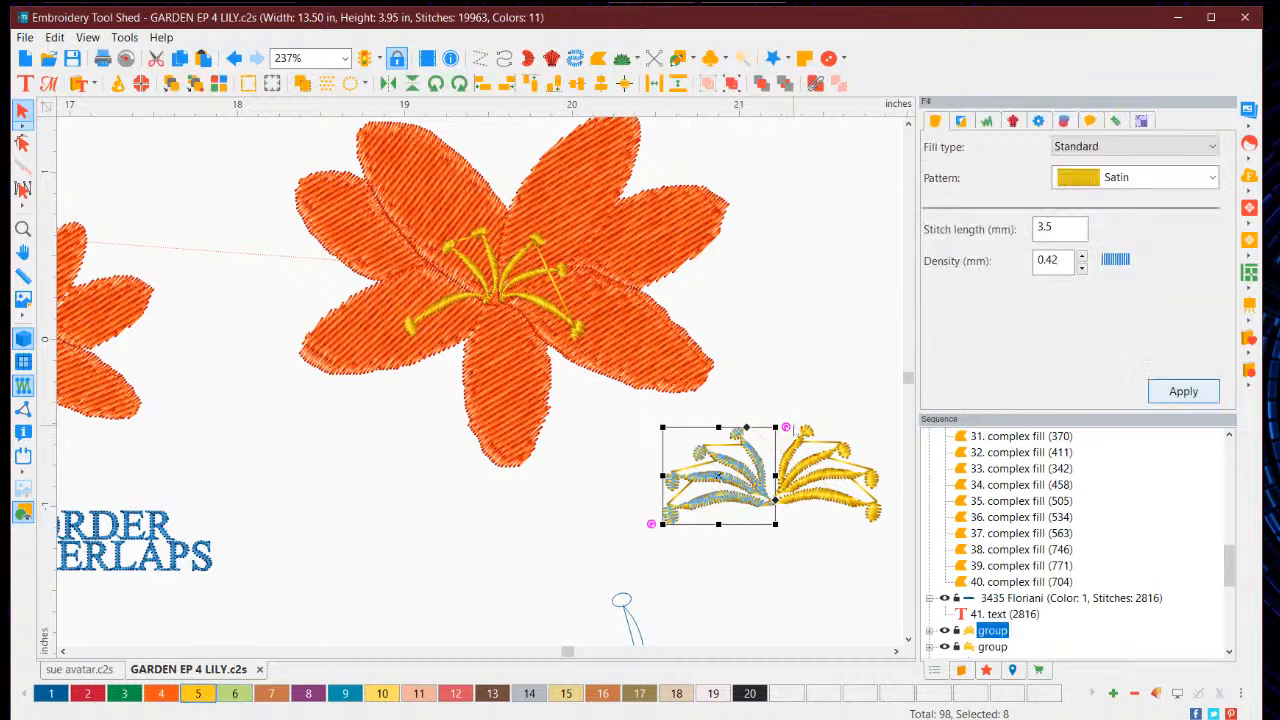
left_click_drag(786, 427, 780, 406)
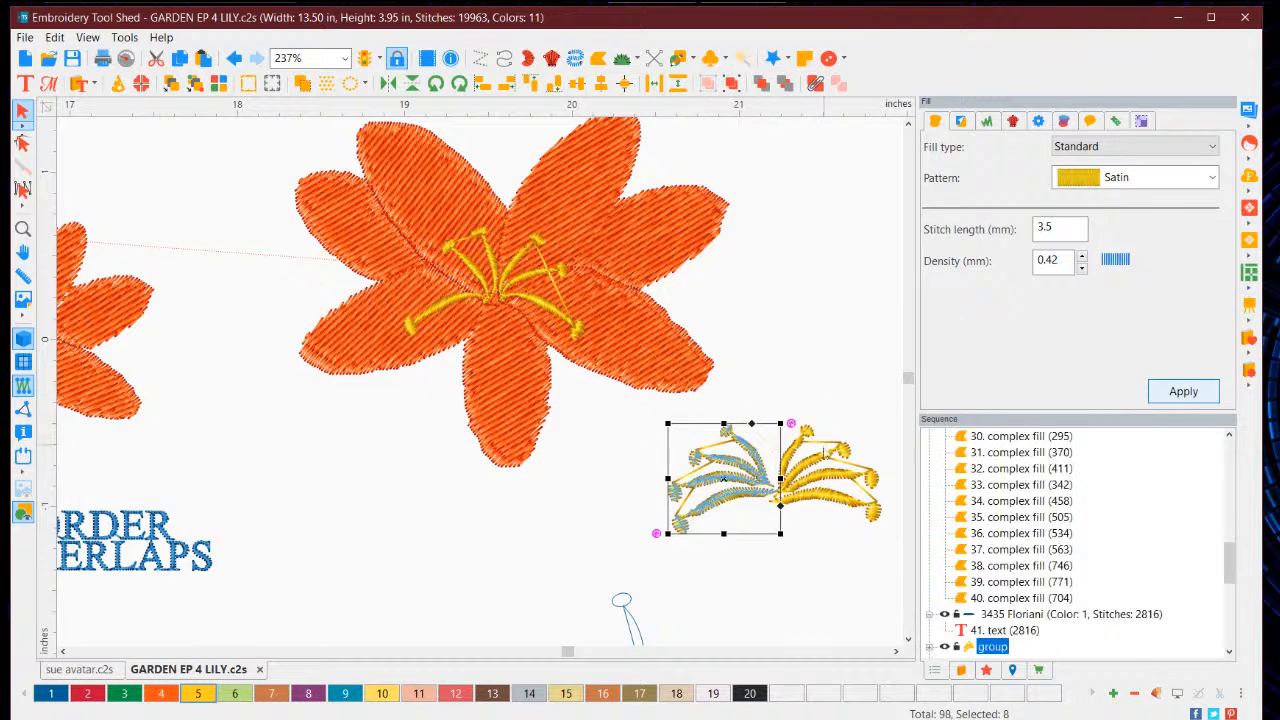
left_click(822, 458)
left_click_drag(893, 421, 904, 431)
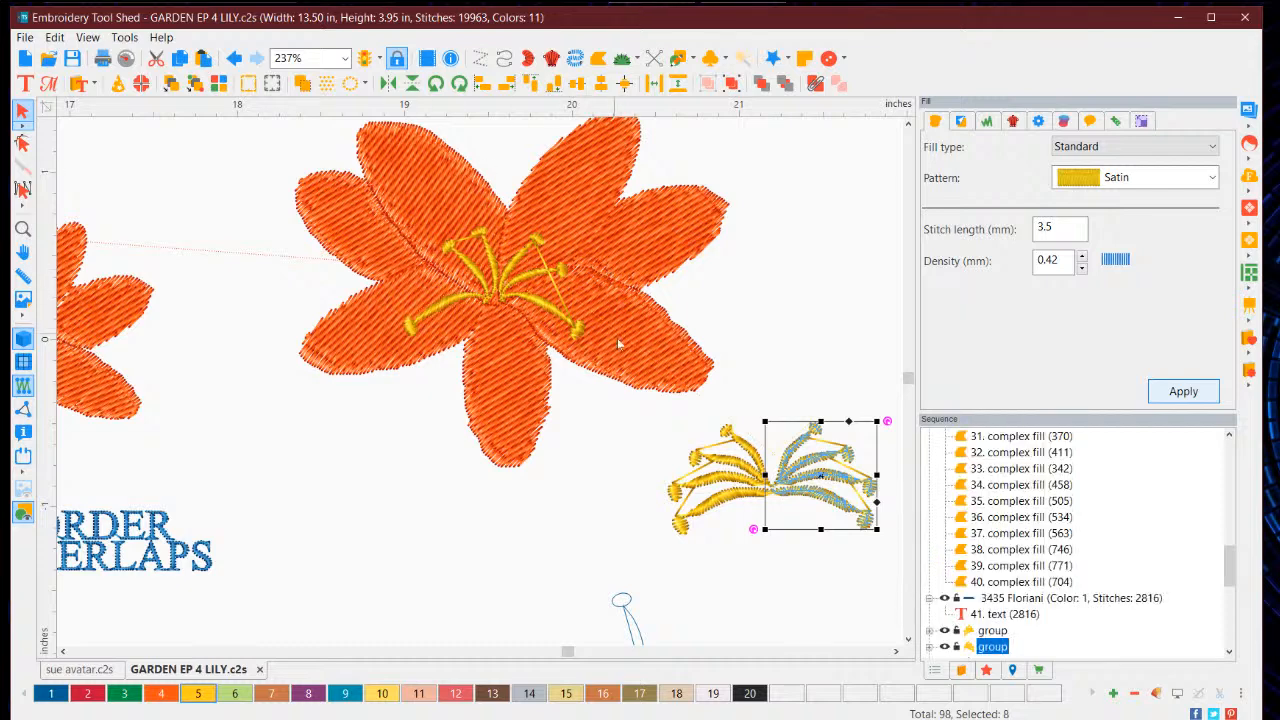
left_click_drag(822, 465, 814, 462)
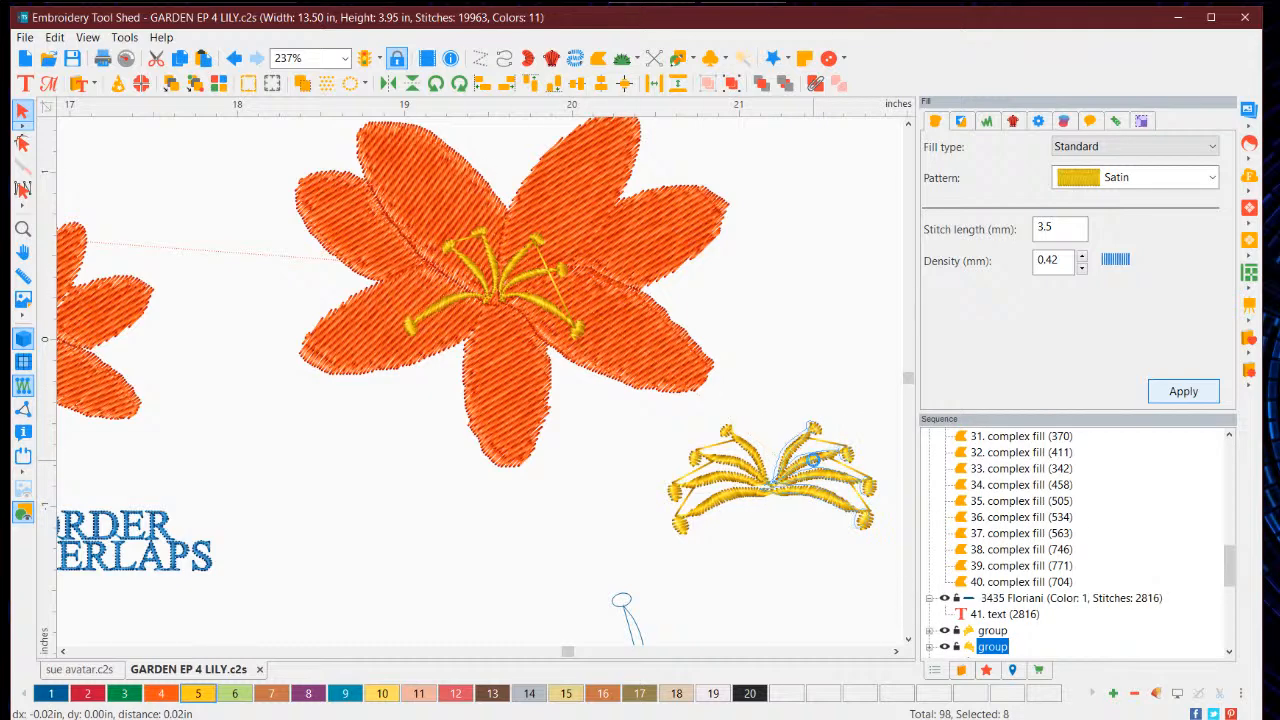
left_click(857, 355)
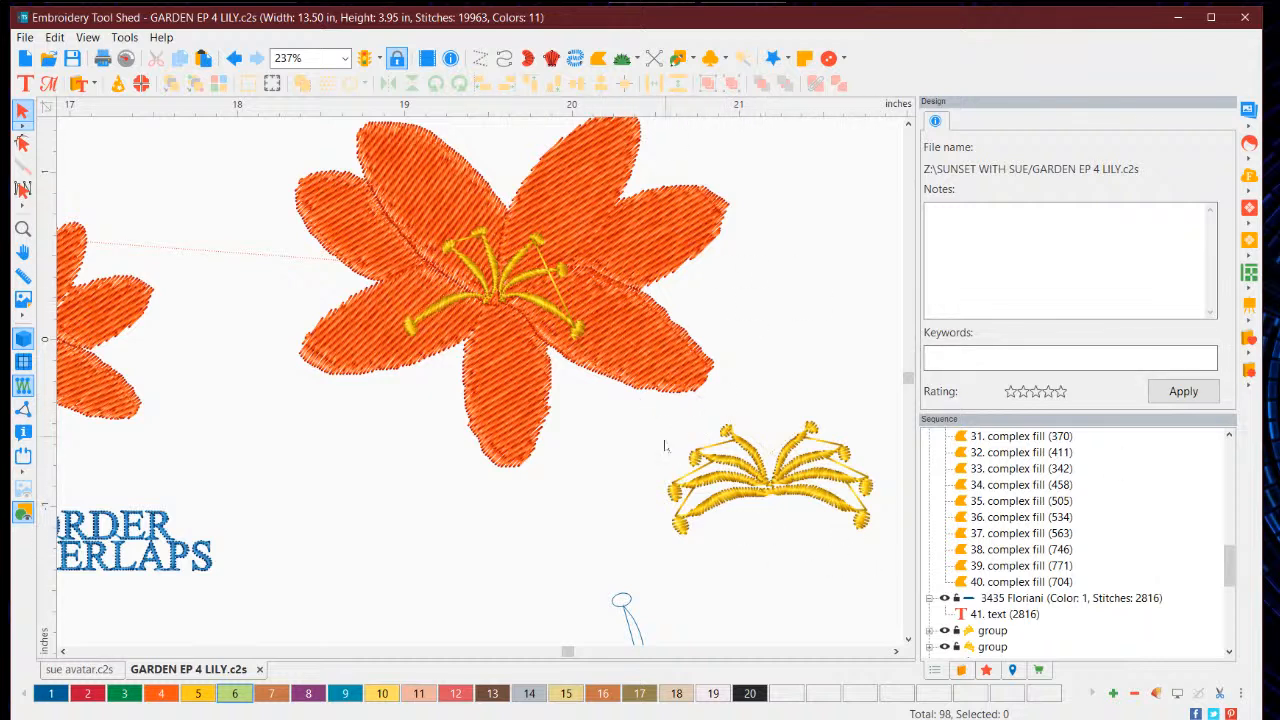
Step: Ungroup the left stamen cluster and rotate its stamens slightly clockwise
left_click_drag(642, 432, 900, 568)
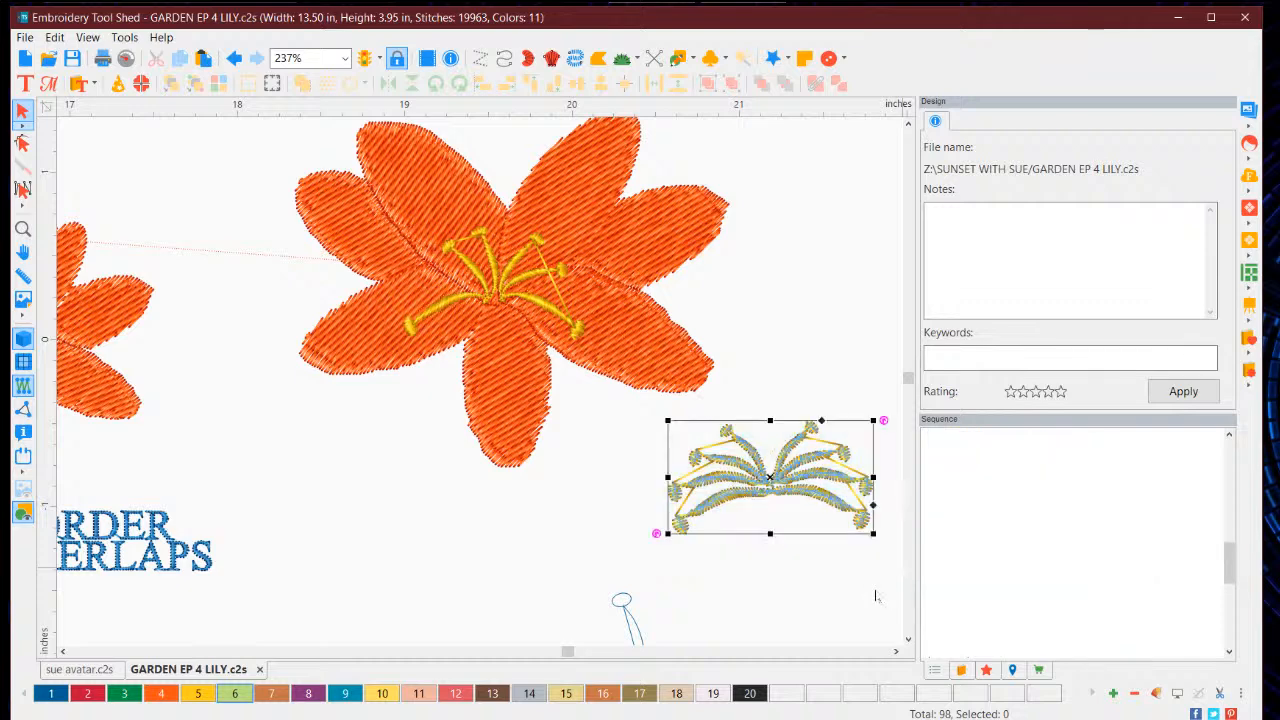
left_click(792, 557)
left_click(749, 517)
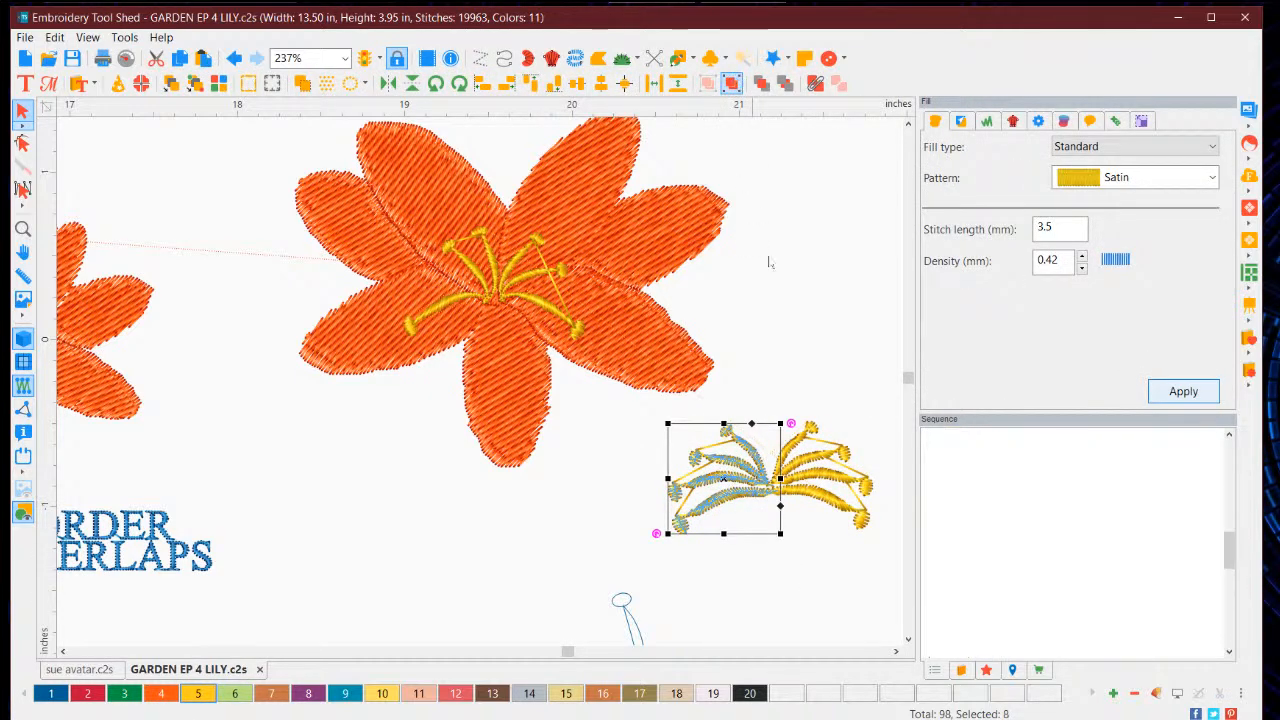
mouse_move(791, 424)
left_mouse_down()
mouse_move(787, 406)
mouse_move(789, 429)
left_mouse_up()
left_click(788, 617)
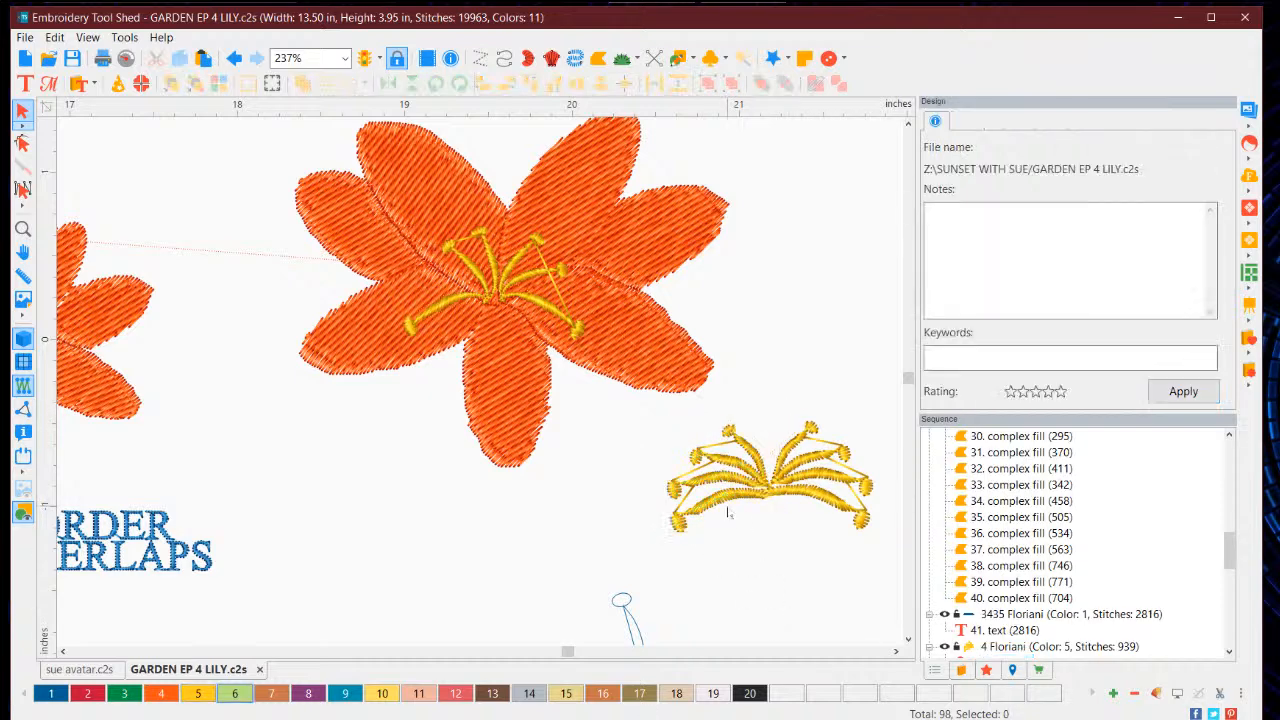
Step: Select the lowest left stamen's filament and tip, rotate them to point more steeply downward, and reposition the base at the cluster's center
left_click(745, 508)
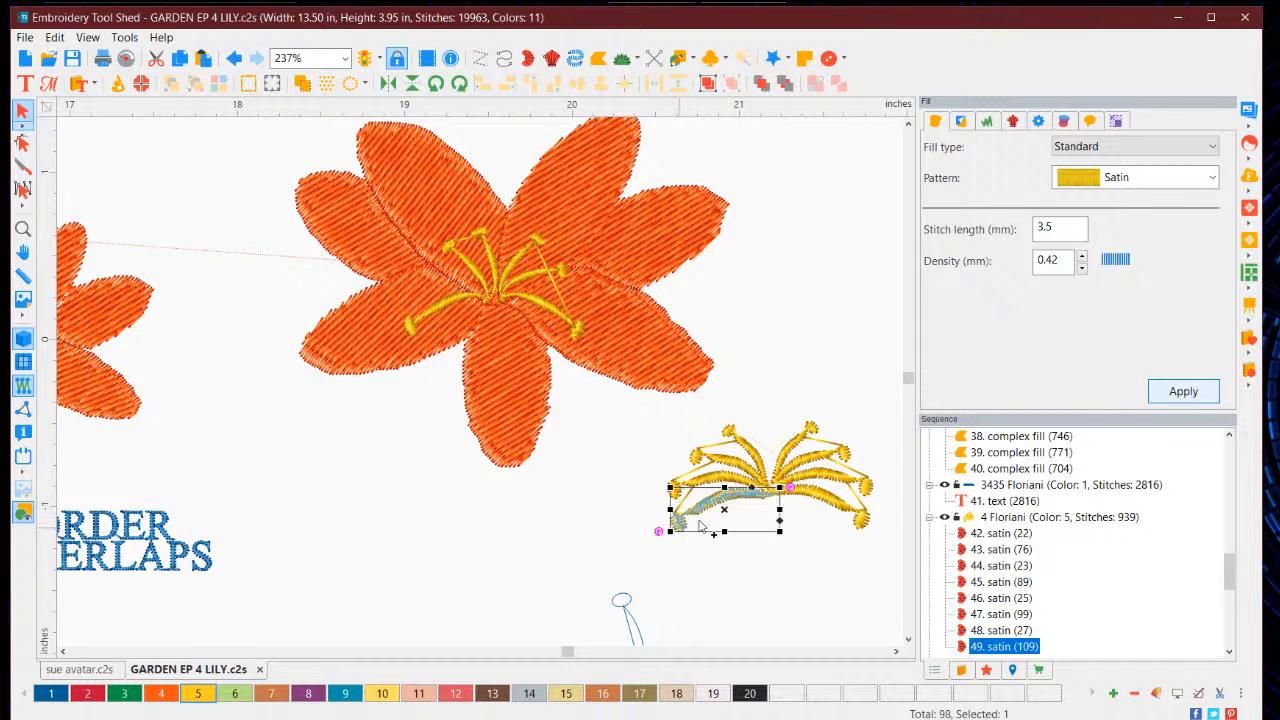
left_click(702, 525, "ctrl")
left_click_drag(793, 484, 783, 464)
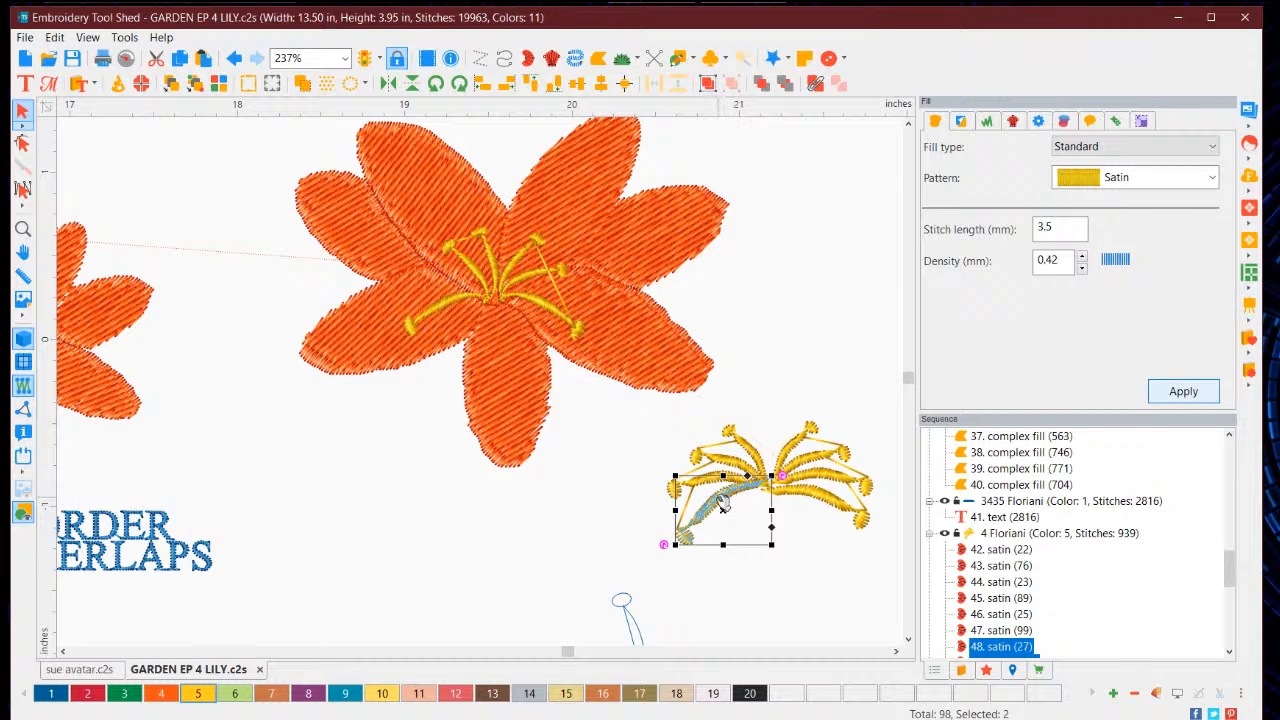
left_click_drag(725, 516, 714, 517)
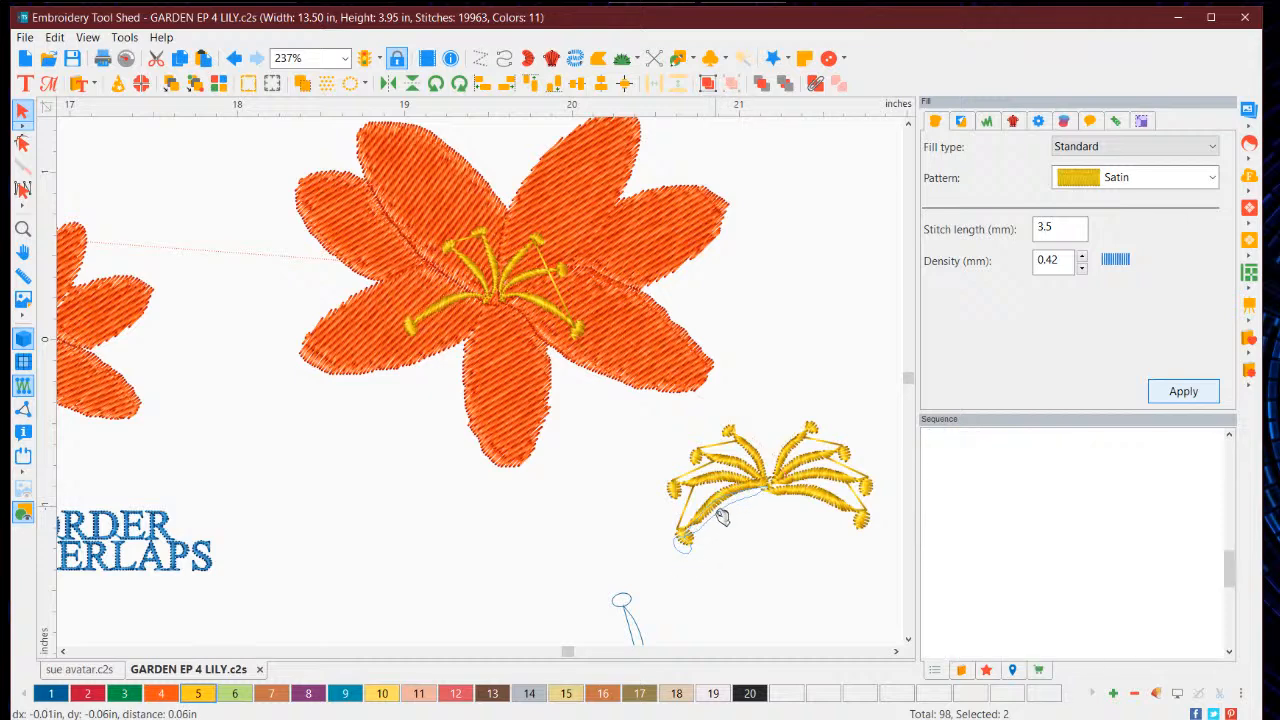
left_click(766, 567)
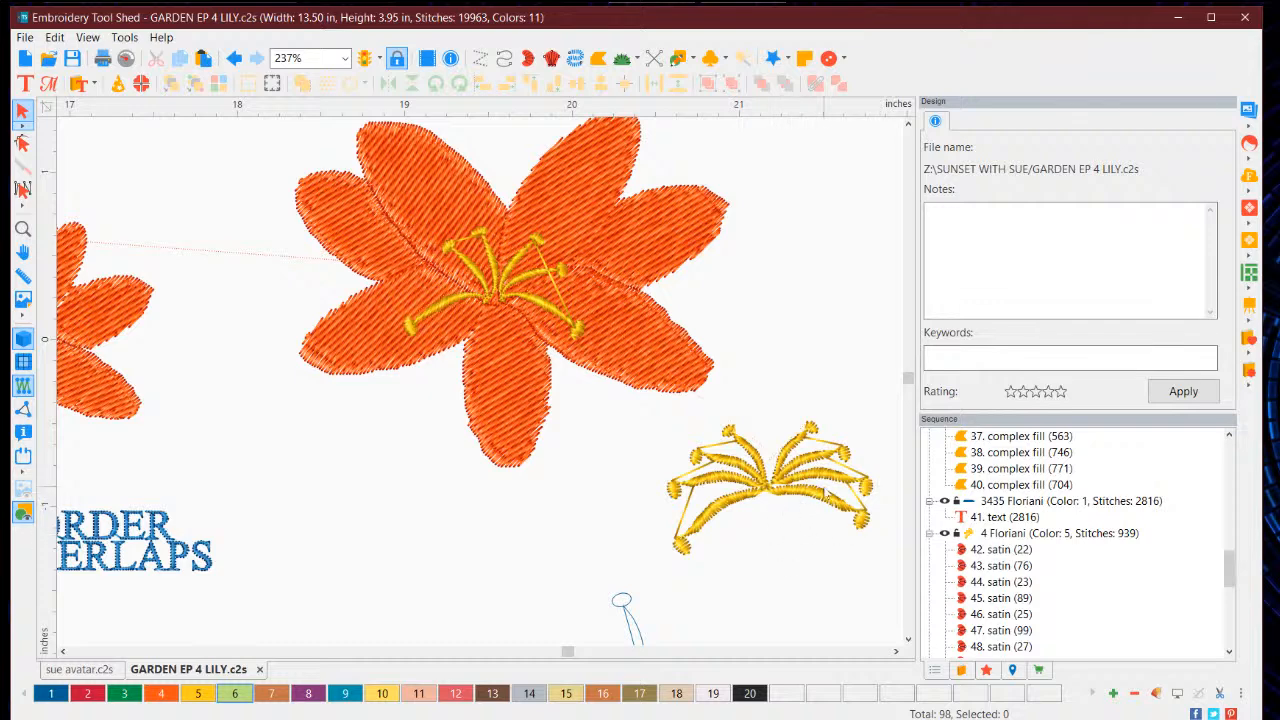
scroll(822, 466, "down", 3)
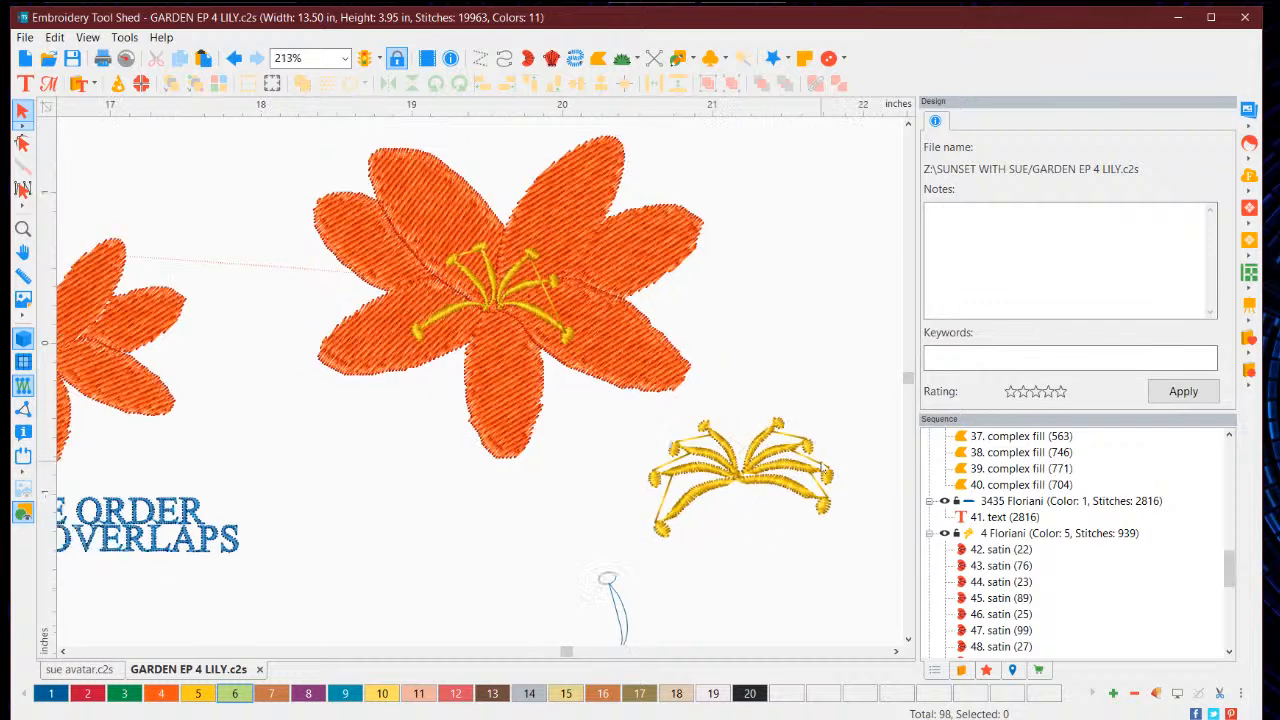
Step: Group all the separate yellow stamen pieces below the lily and move the group up and to the right by about 0.3 in
scroll(688, 401, "up", 2)
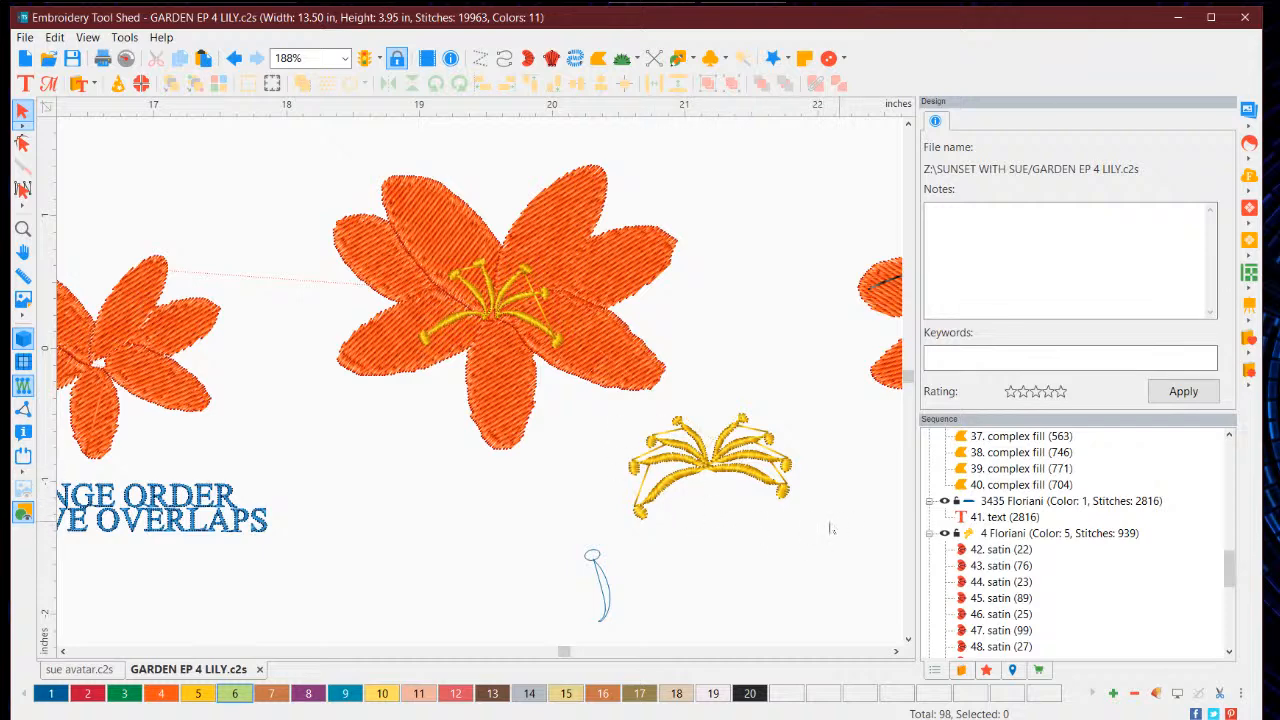
left_click_drag(840, 521, 598, 406)
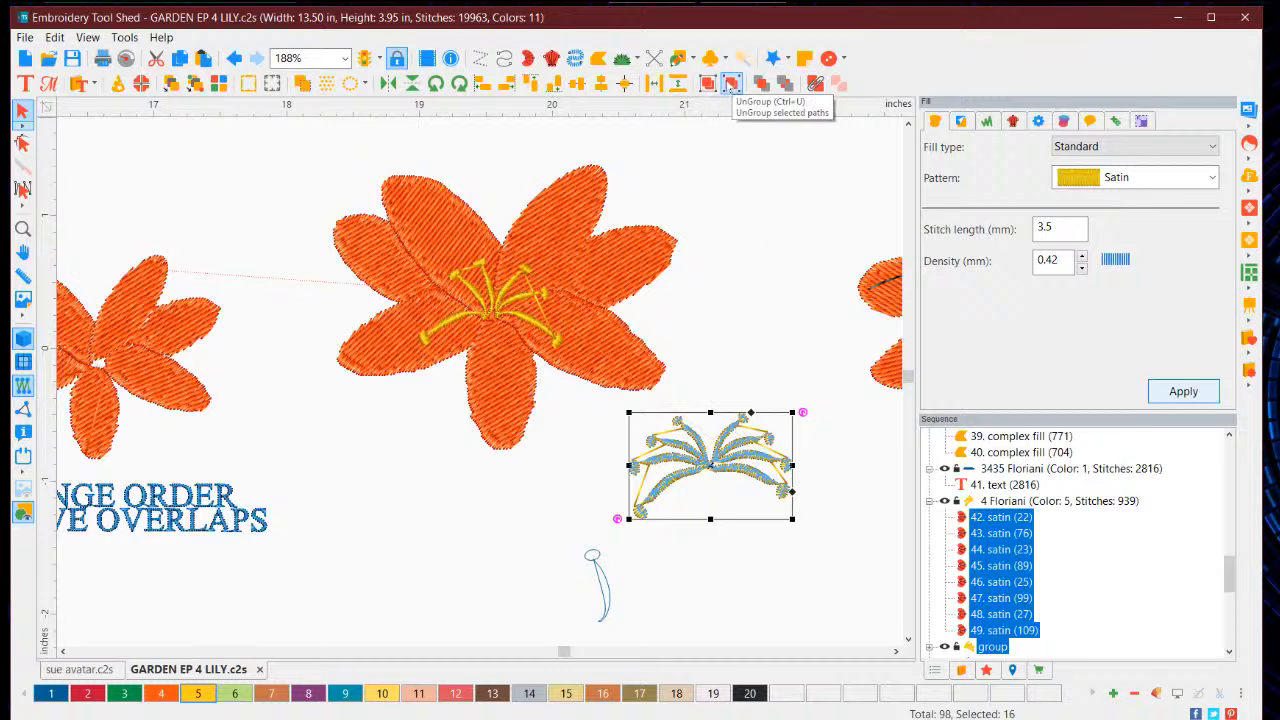
left_click(730, 85)
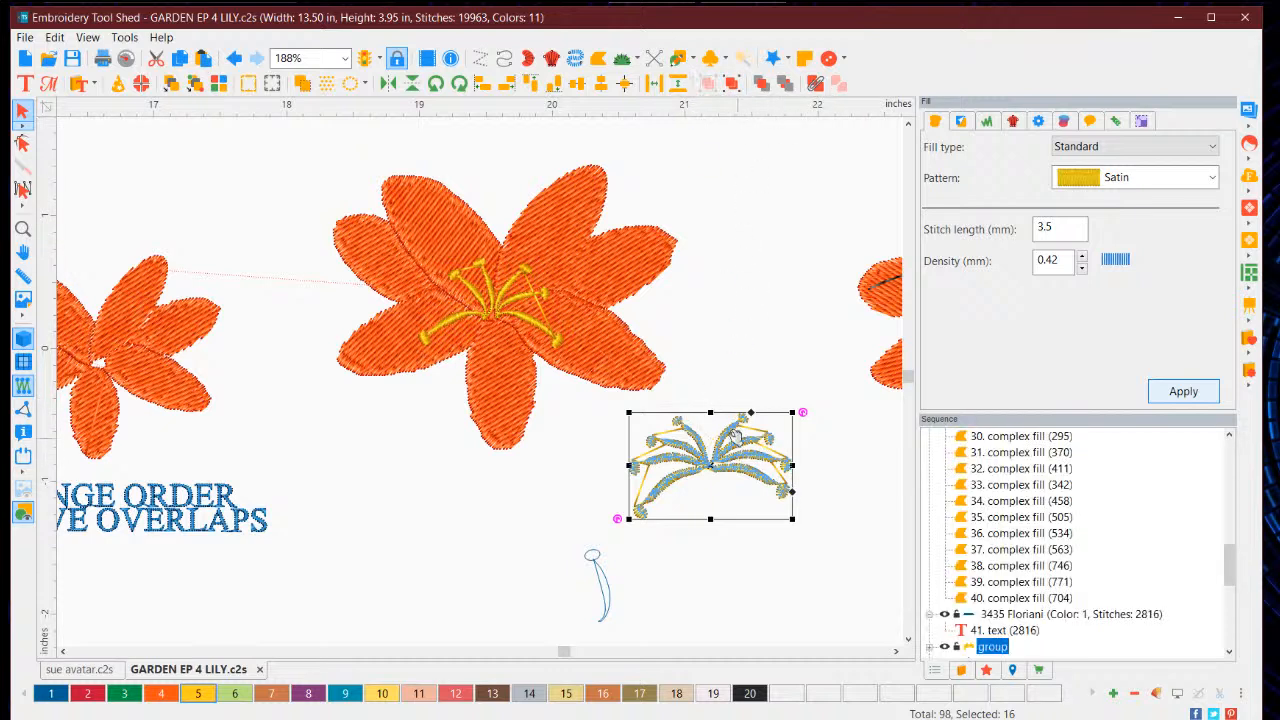
left_click_drag(748, 447, 778, 407)
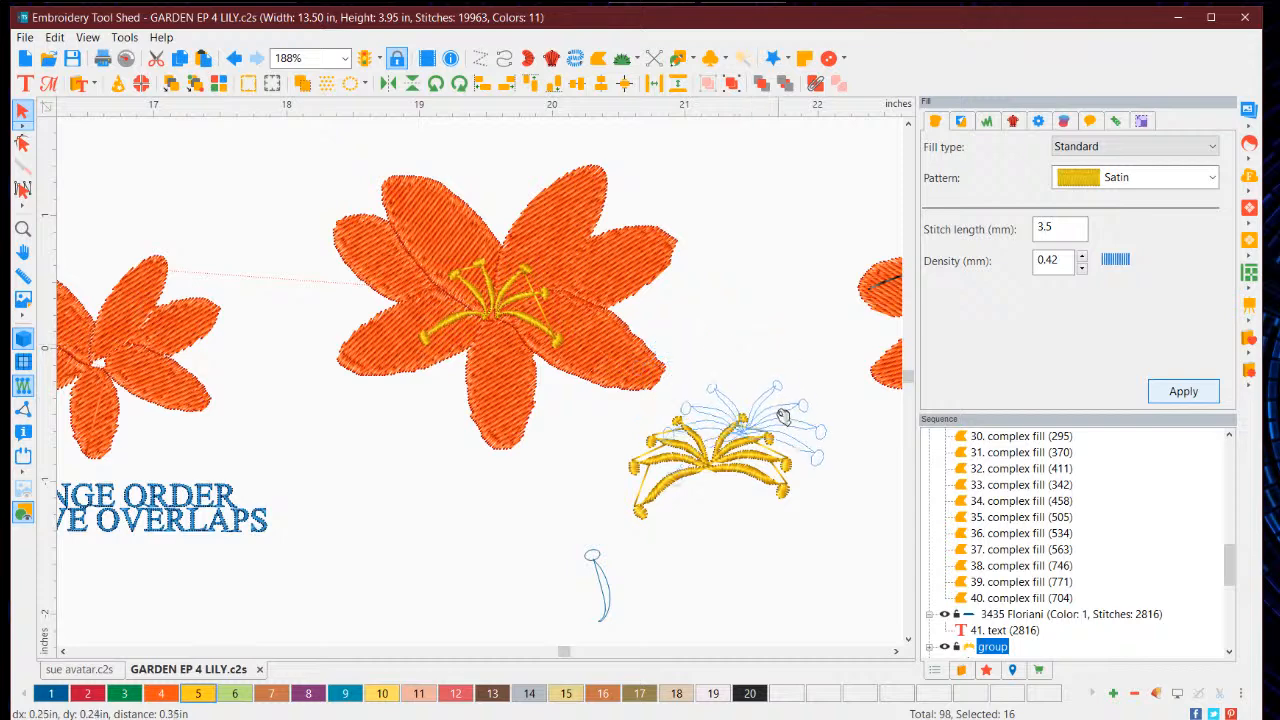
left_click_drag(740, 486, 741, 487)
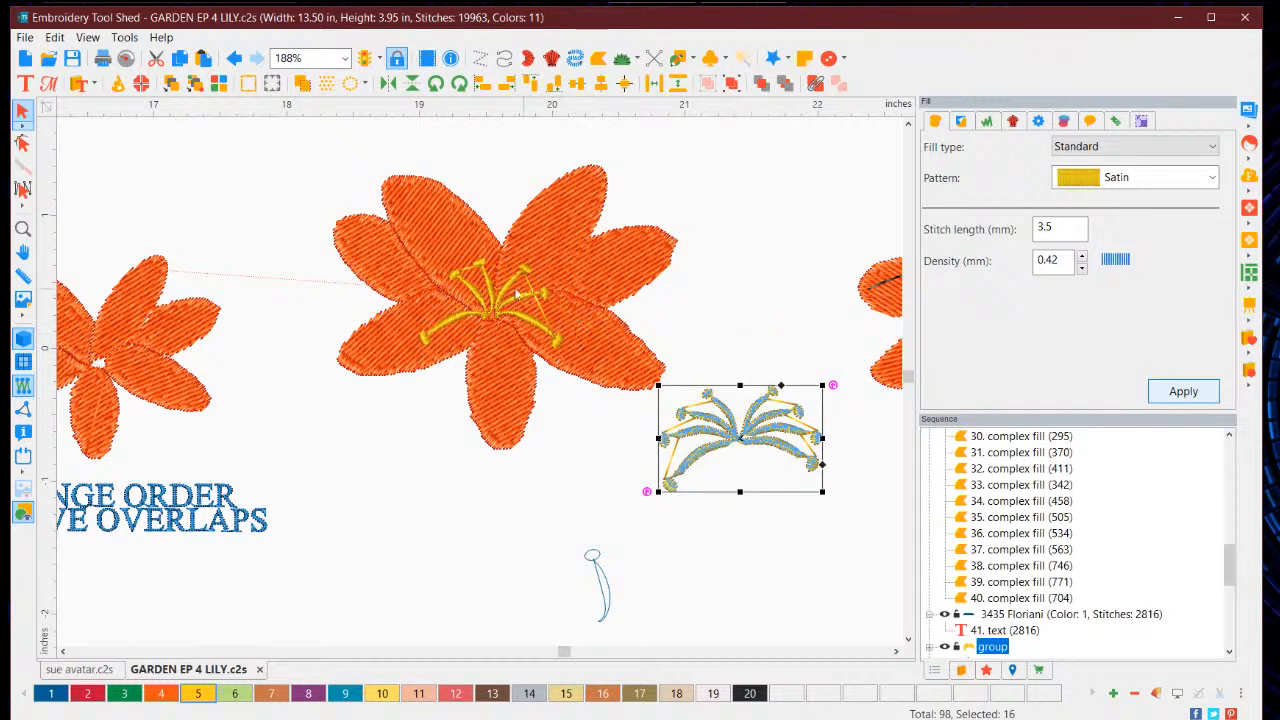
Step: Examine the petals, veins and stamens of the finished lily with the stem and leaf
left_click(896, 651)
left_click(896, 651)
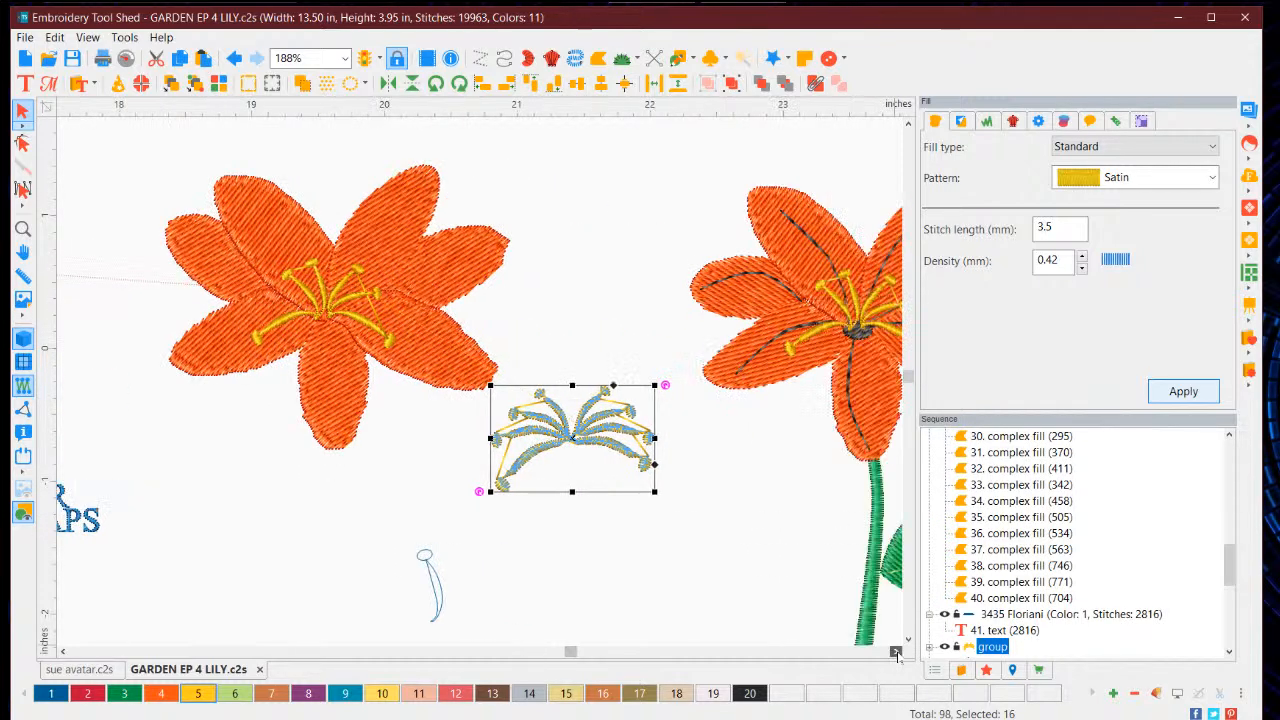
left_click(896, 651)
left_click(896, 651)
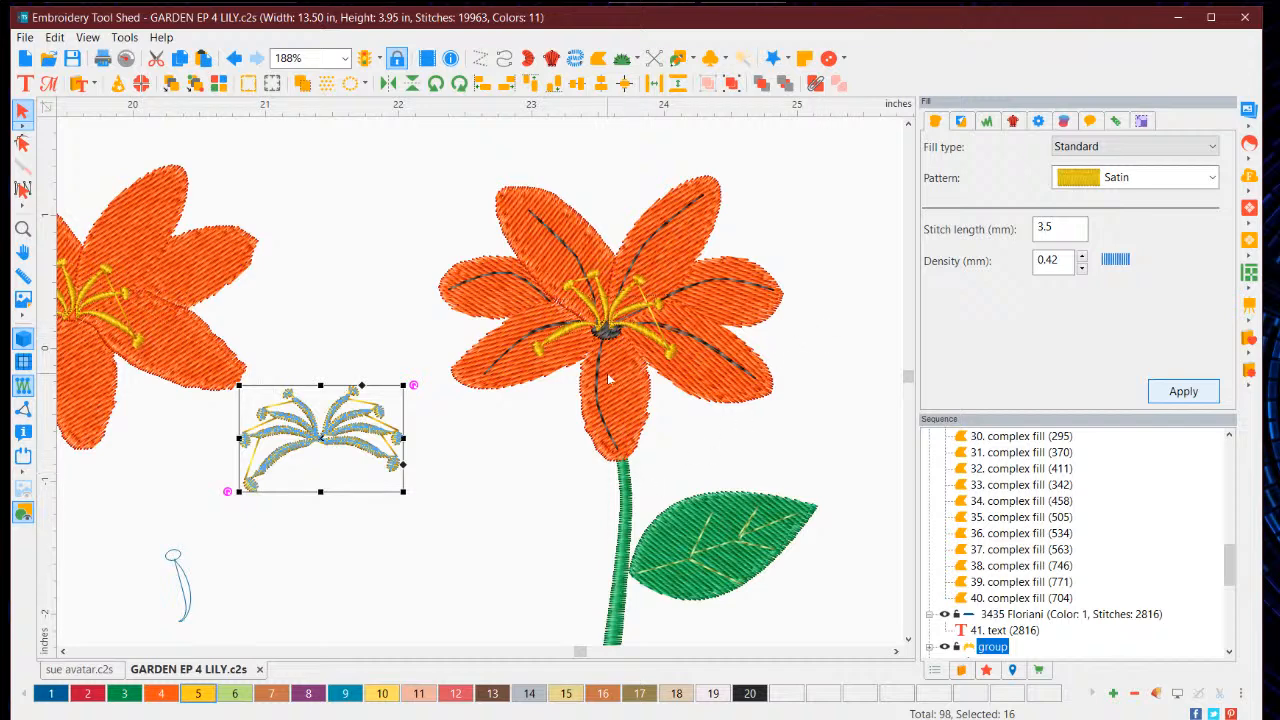
scroll(558, 326, "up", 1)
scroll(558, 326, "up", 4)
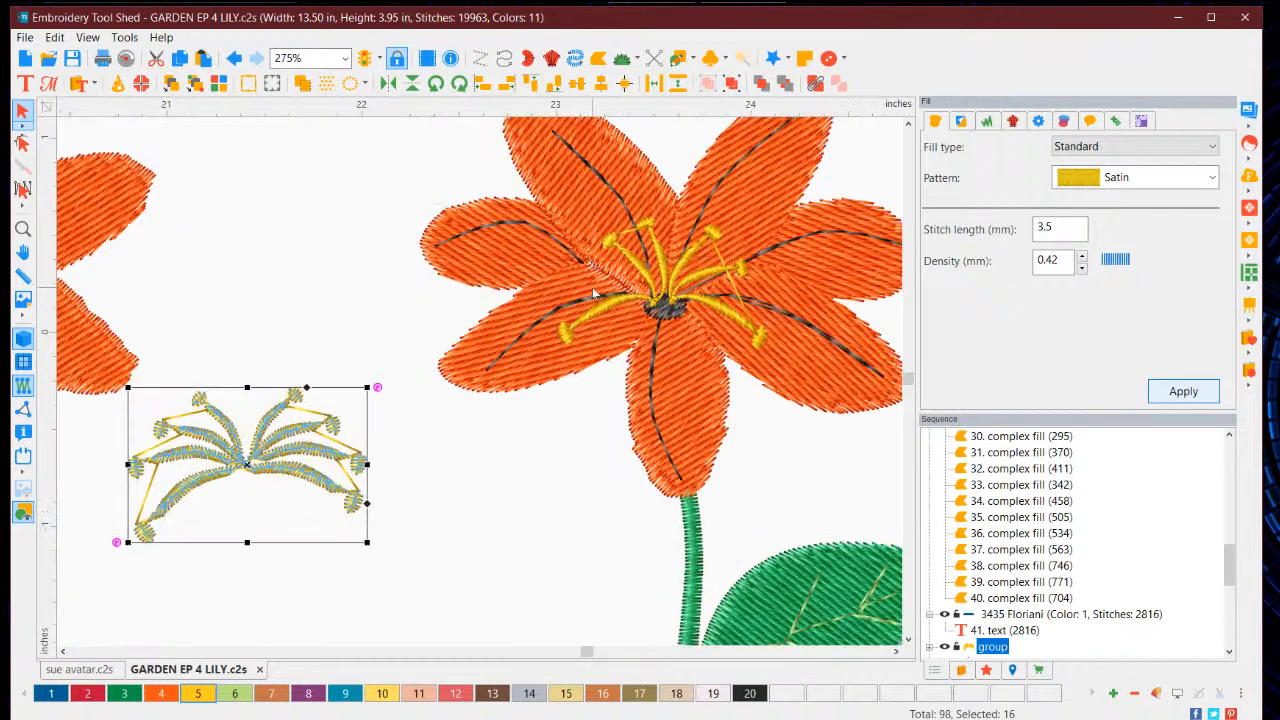
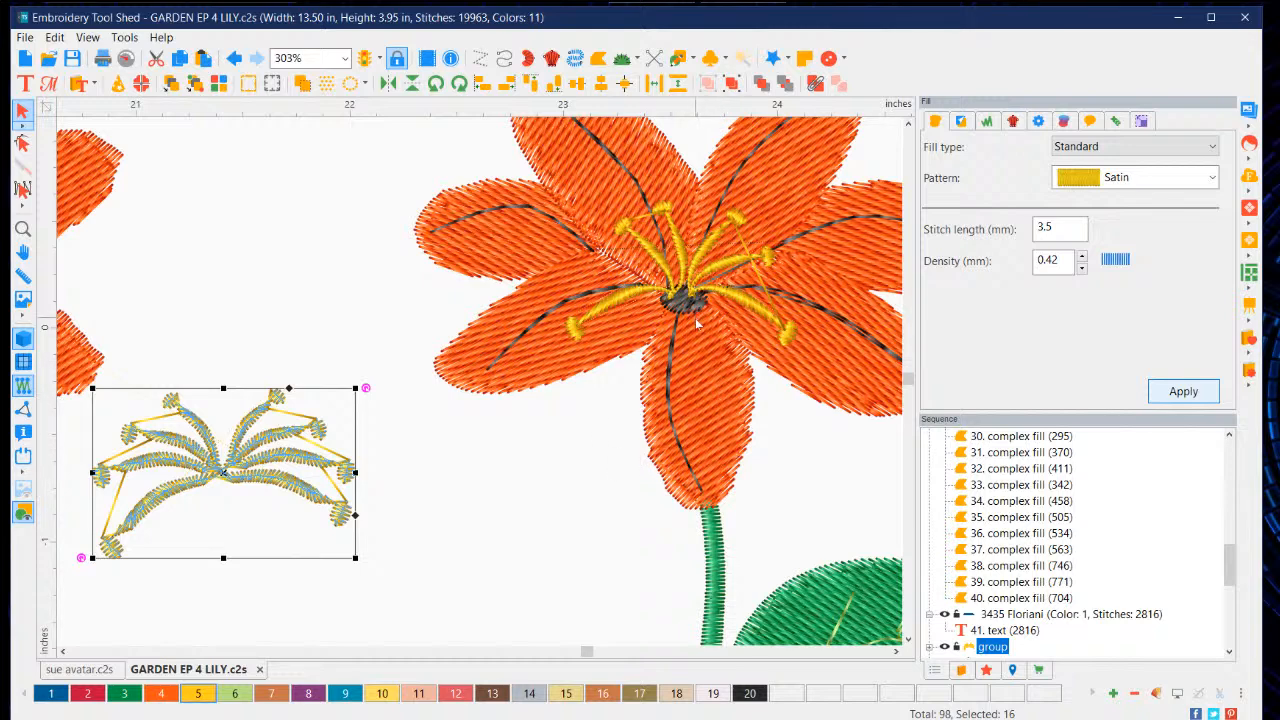
left_click(714, 393)
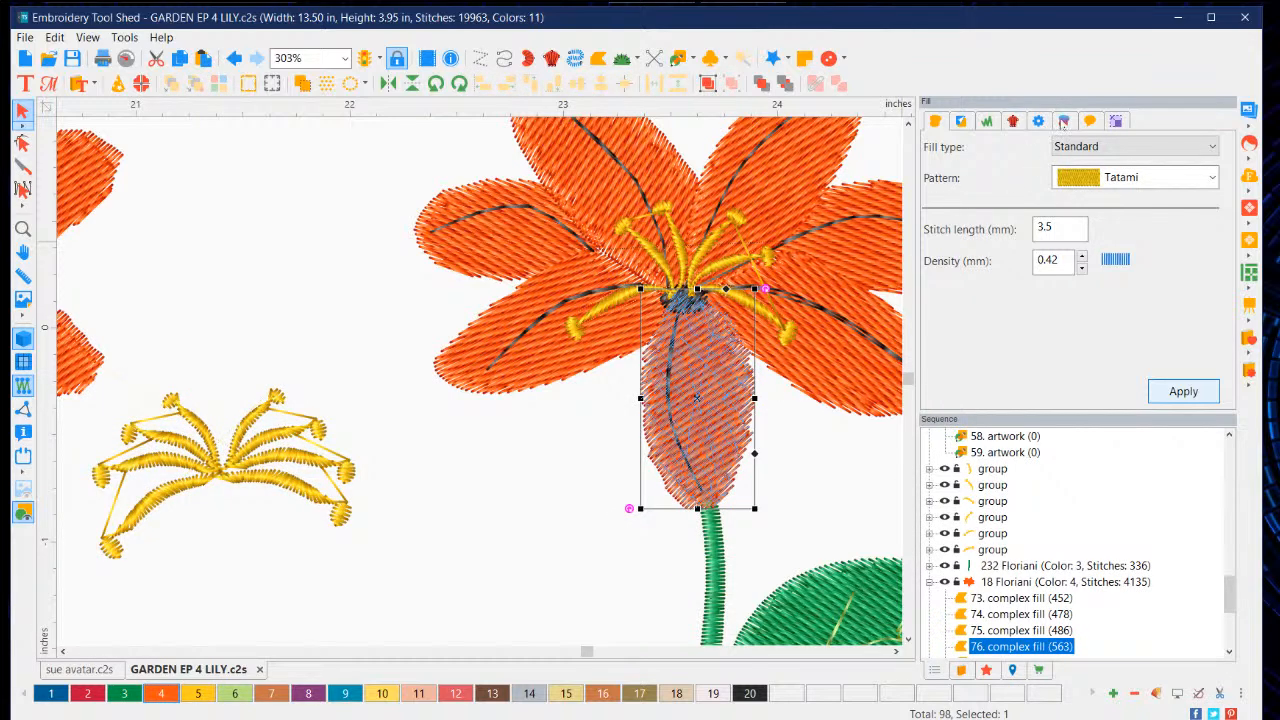
left_click(1063, 121)
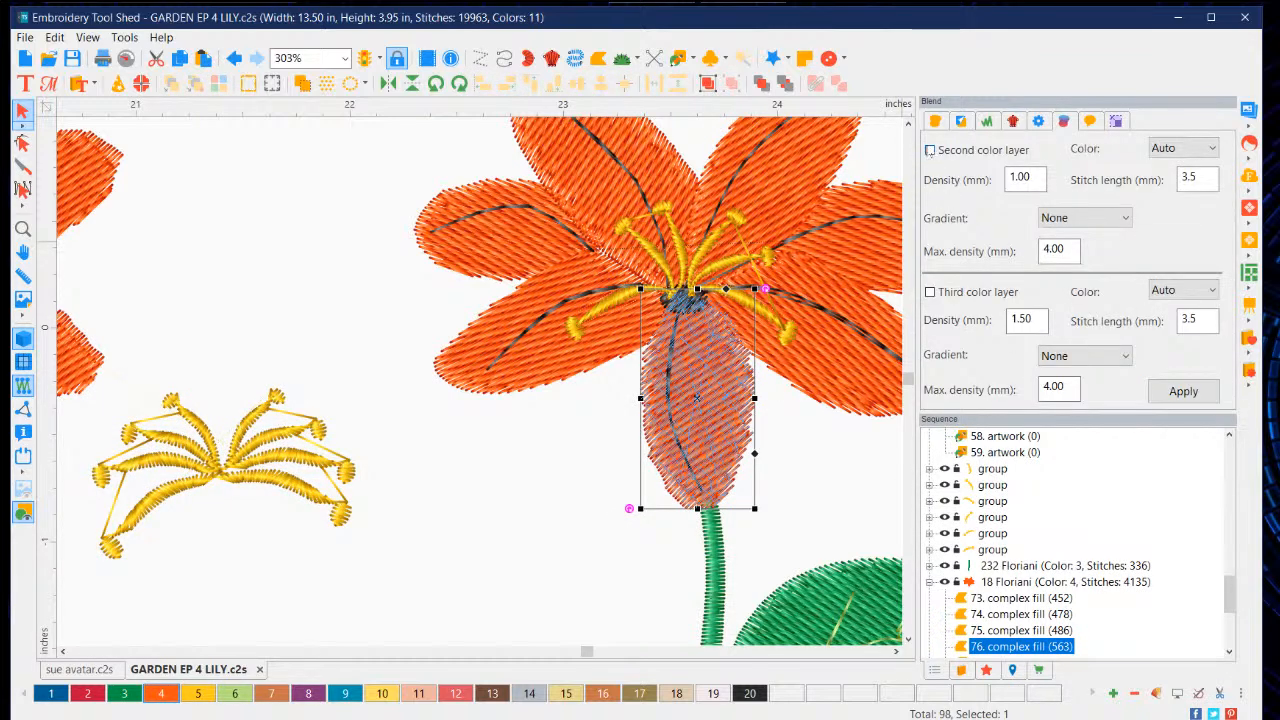
left_click(930, 150)
left_click(424, 697)
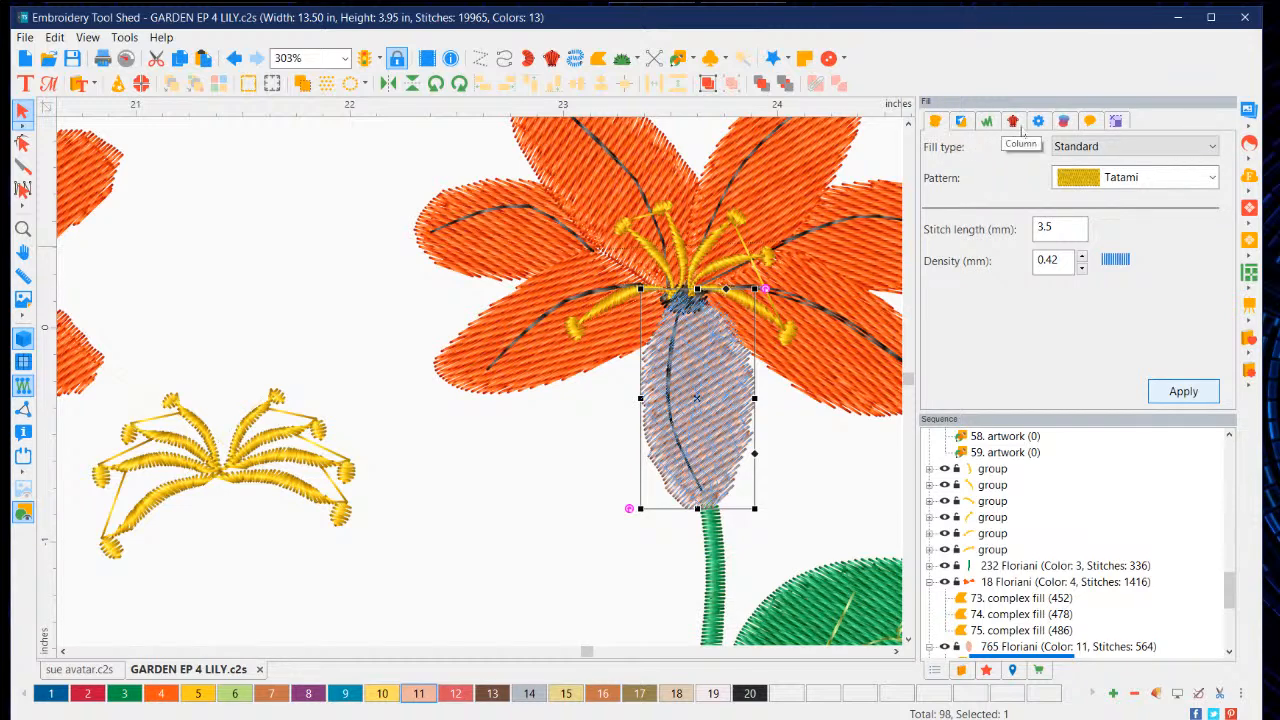
left_click(1063, 121)
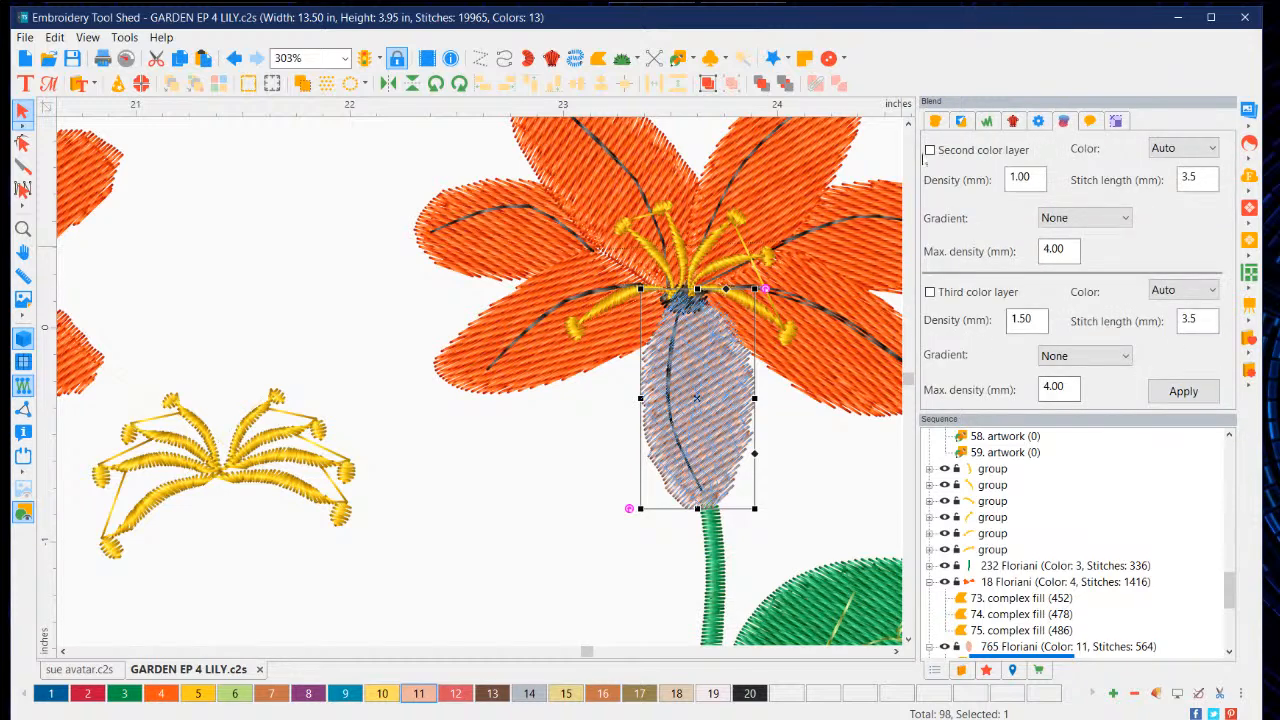
left_click(165, 693)
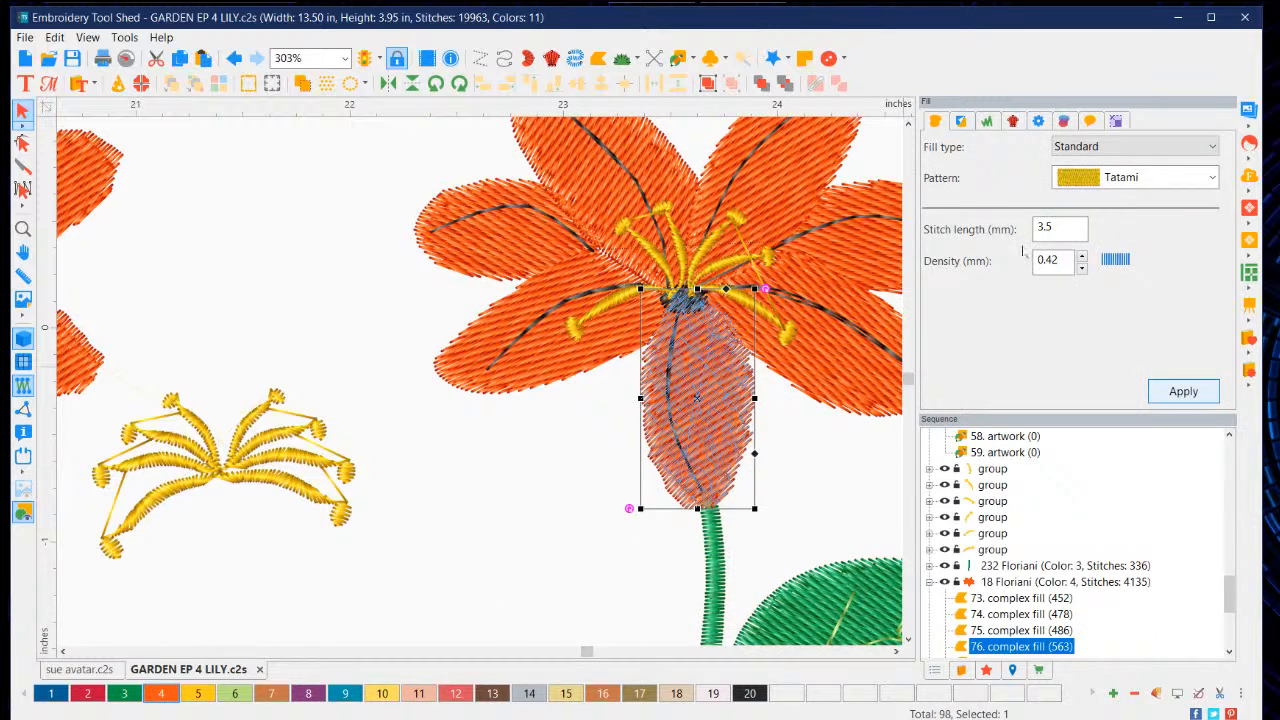
Step: Add a second color layer in color 15 with a linear increasing gradient to the bottom petal's fill
left_click(1063, 121)
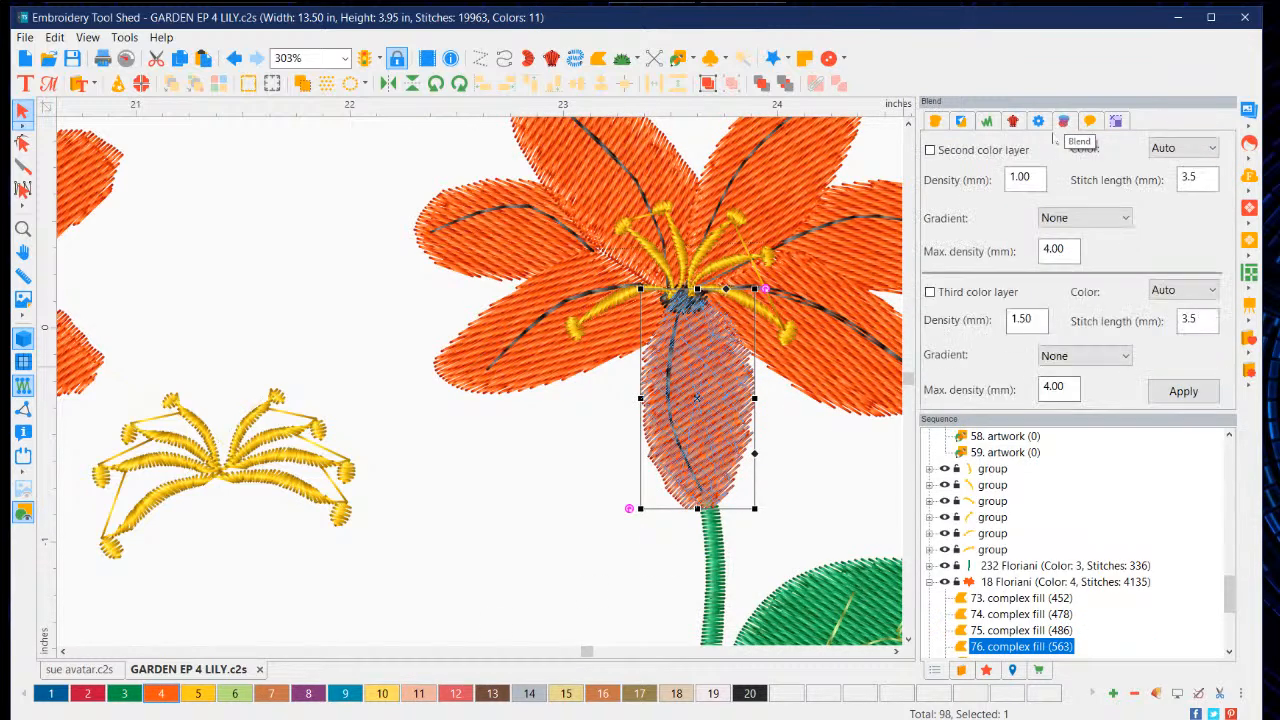
left_click(930, 150)
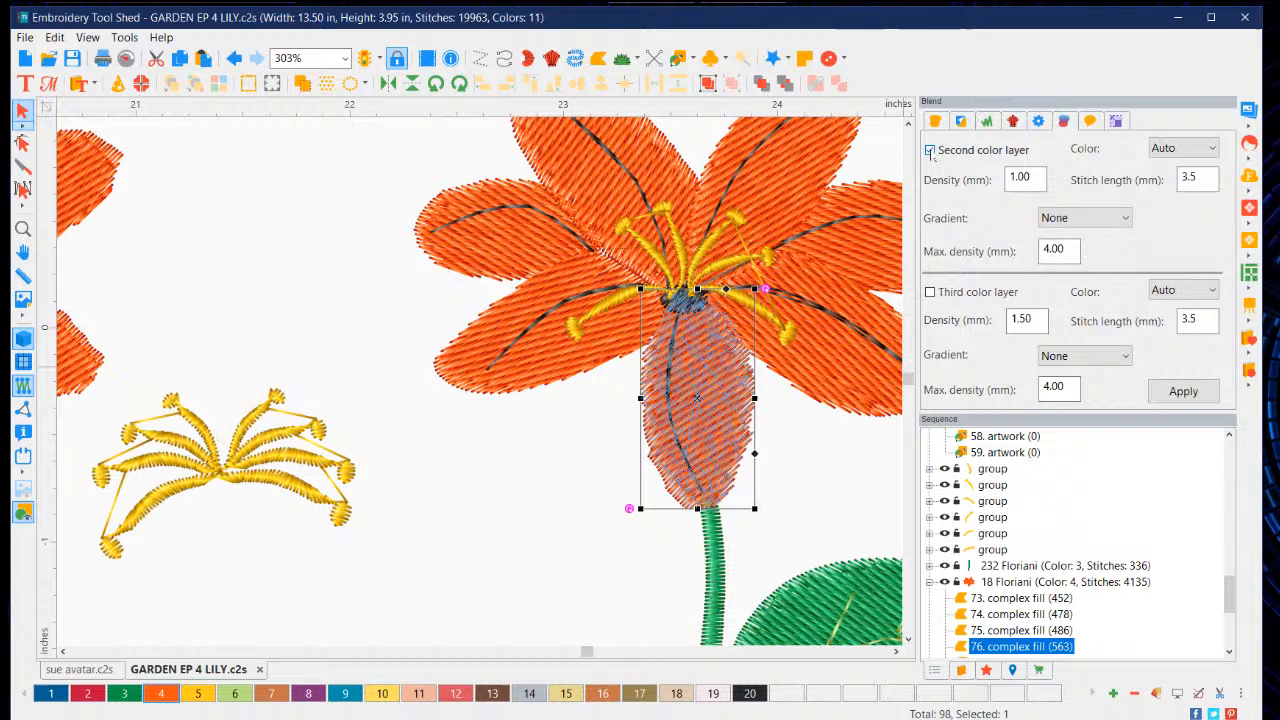
left_click(1195, 149)
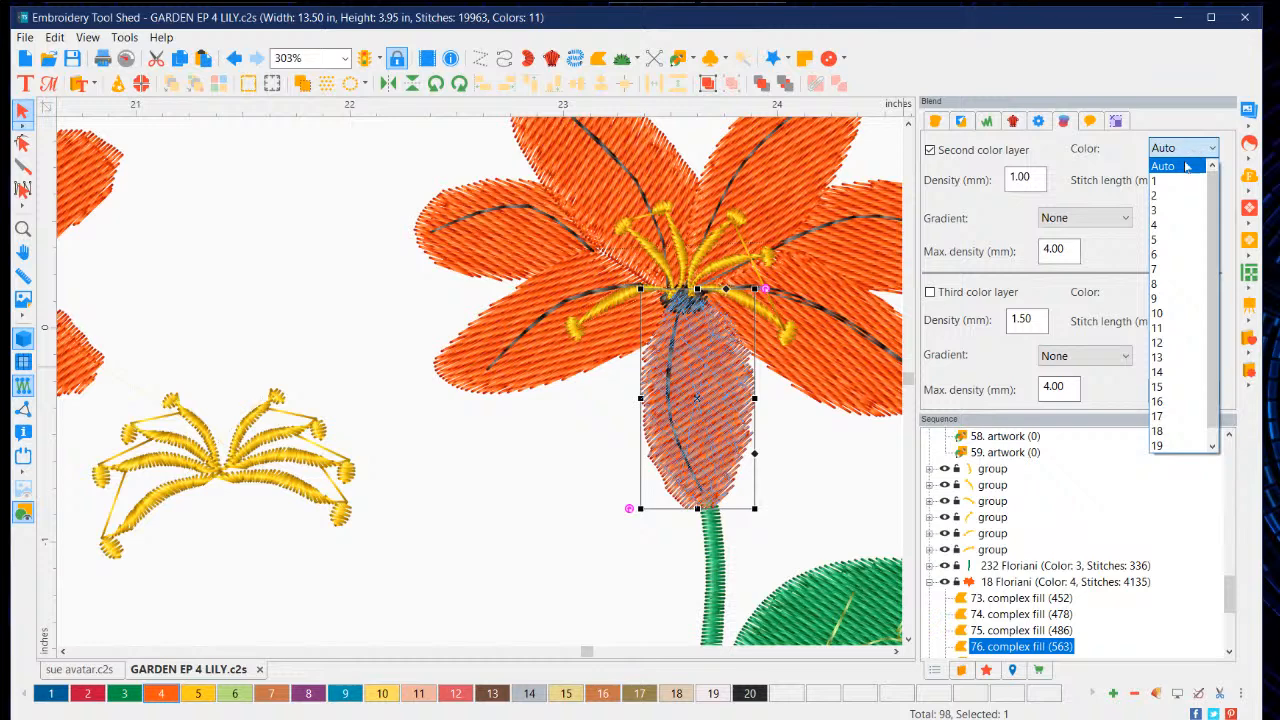
left_click(1168, 393)
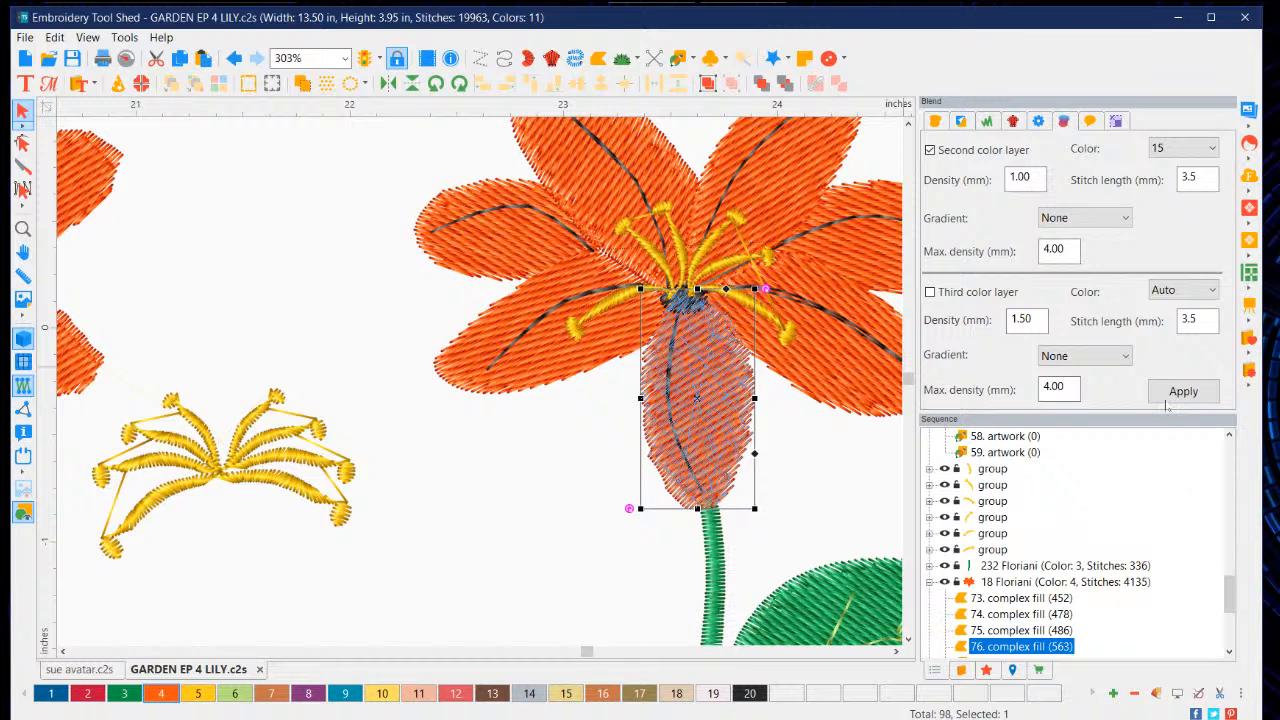
left_click(1114, 220)
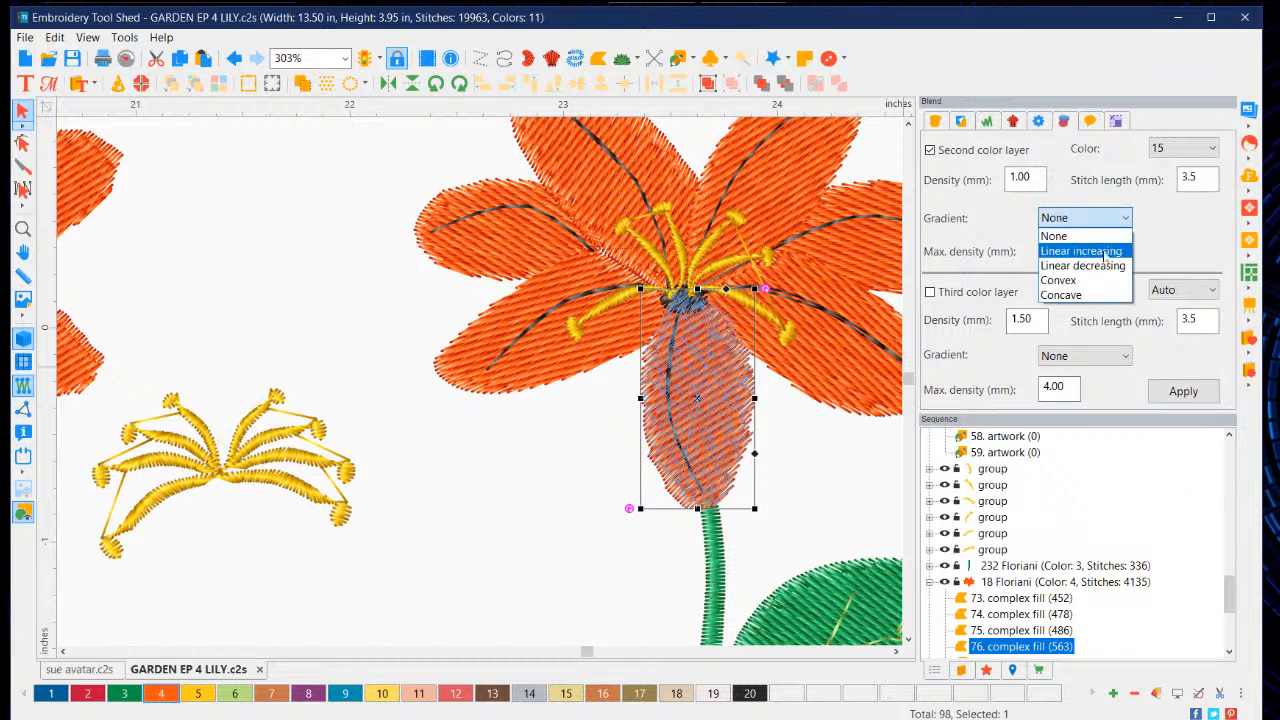
left_click(1080, 251)
left_click(1183, 391)
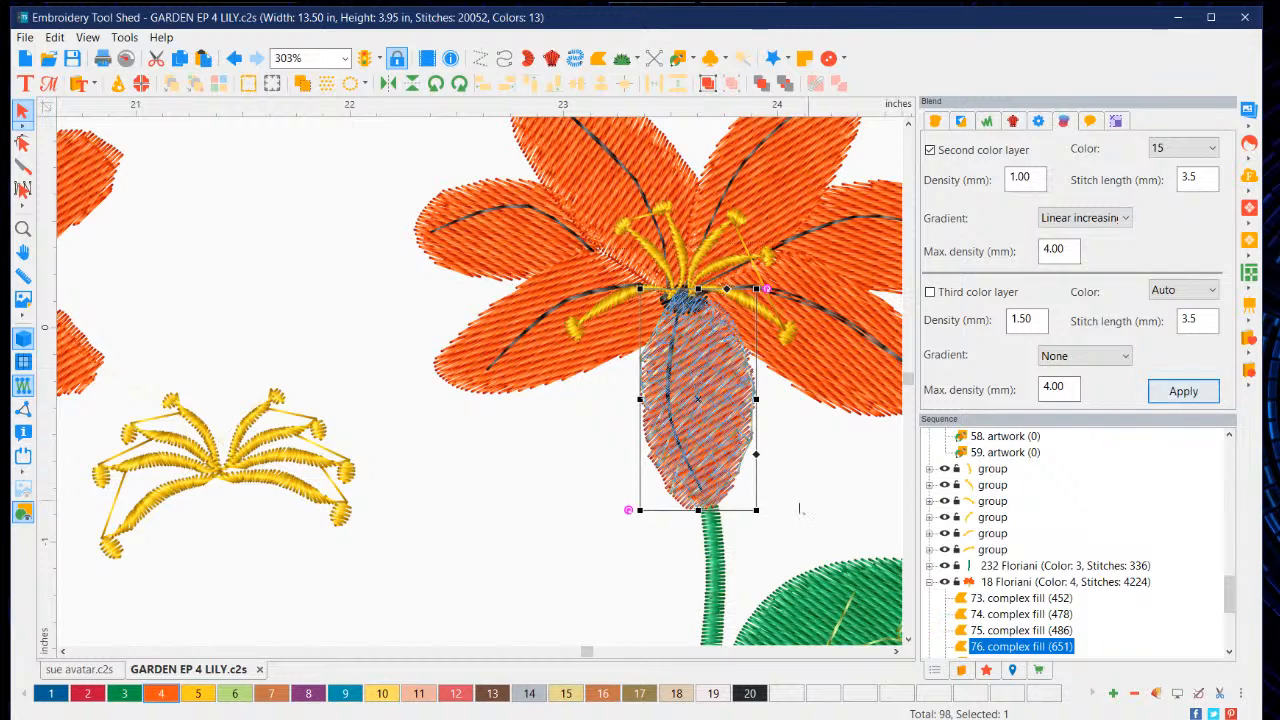
left_click(799, 510)
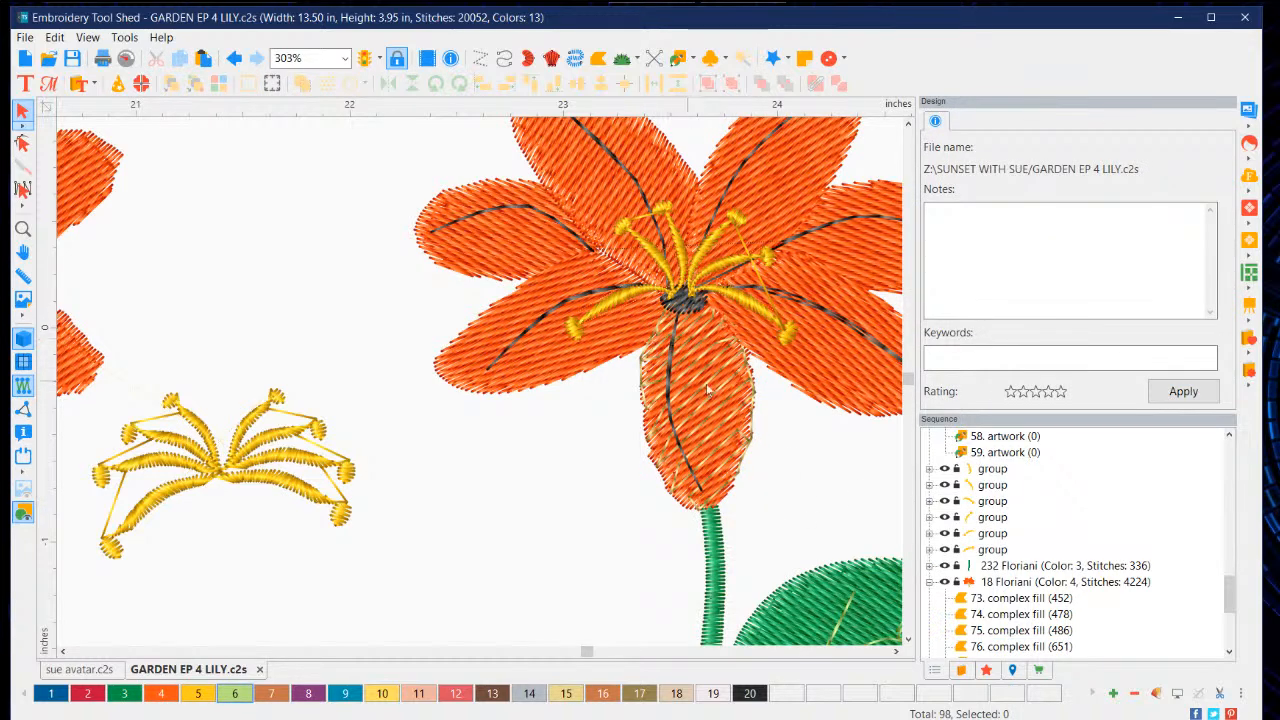
scroll(743, 488, "down", 3)
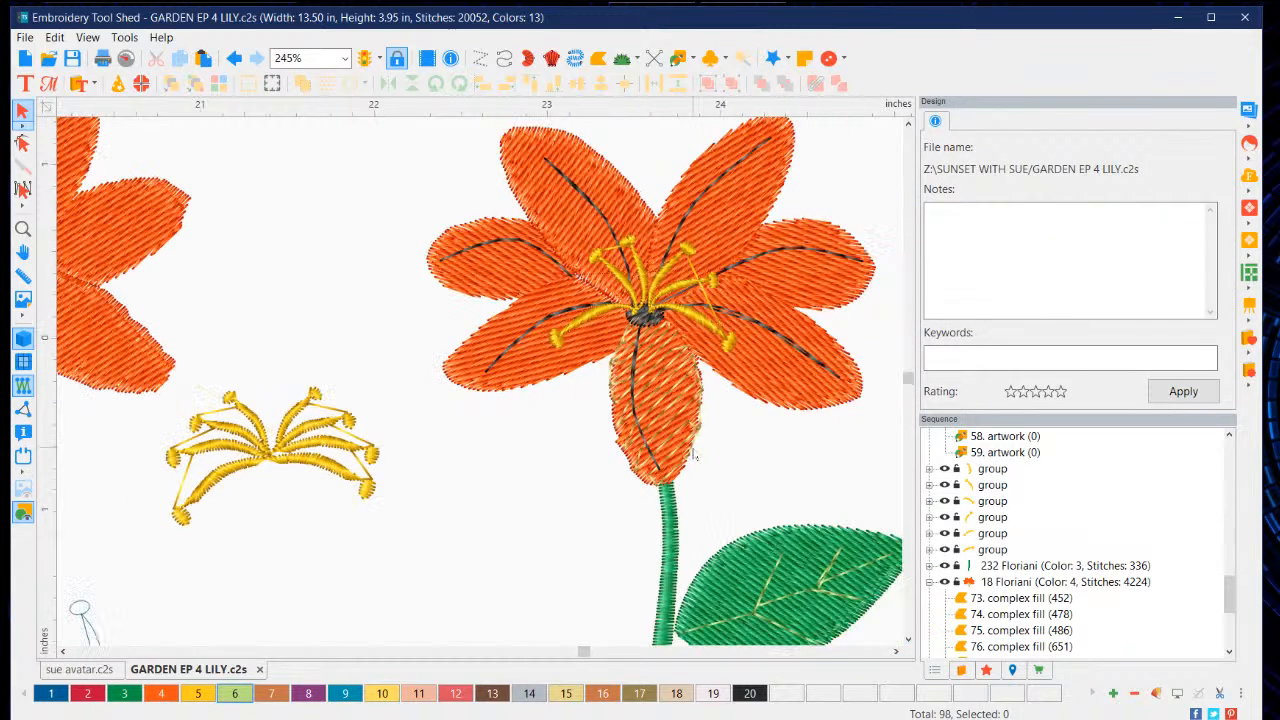
scroll(664, 419, "up", 4)
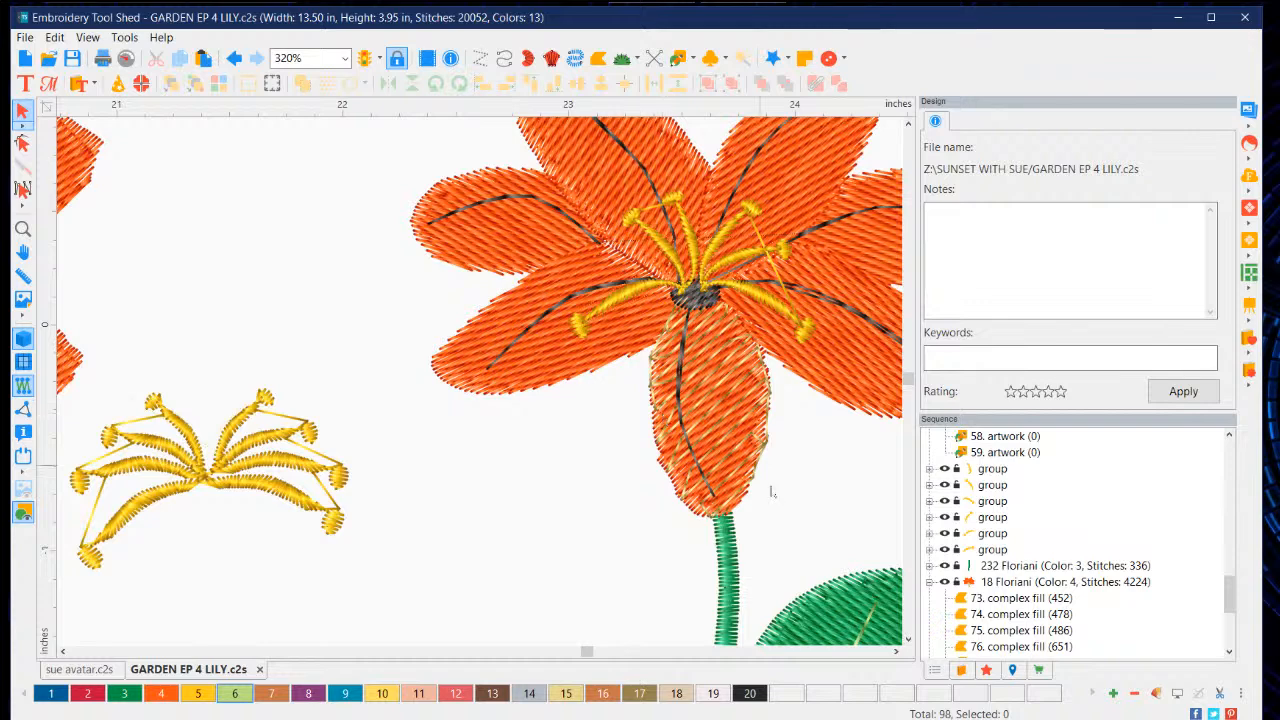
Step: Change the second color layer's gradient on the bottom petal to Convex and apply it
left_click(760, 452)
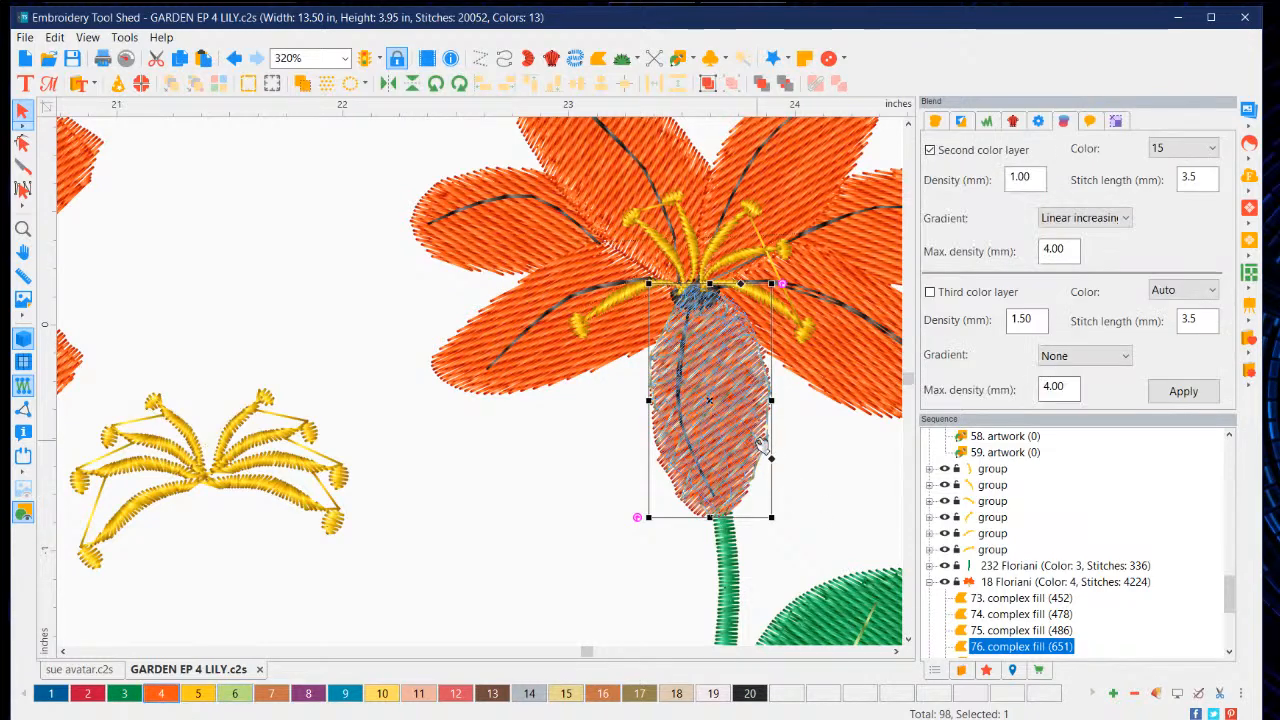
left_click(1090, 218)
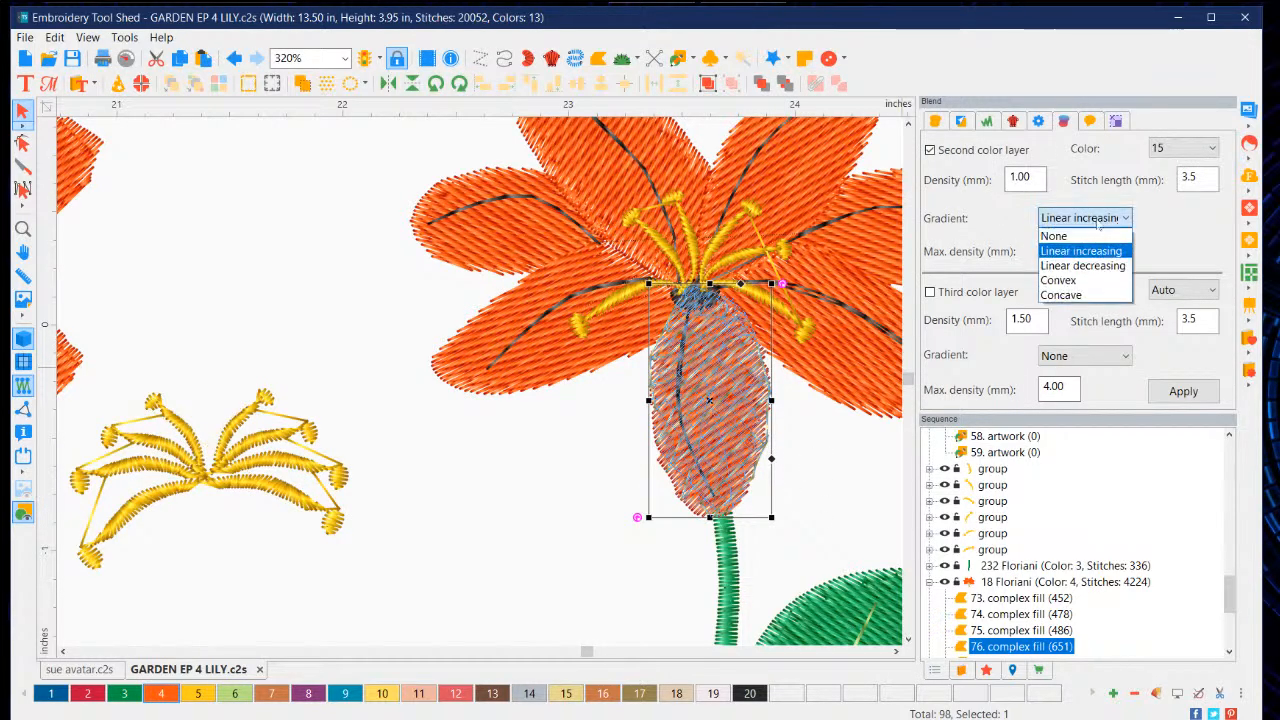
left_click(1058, 280)
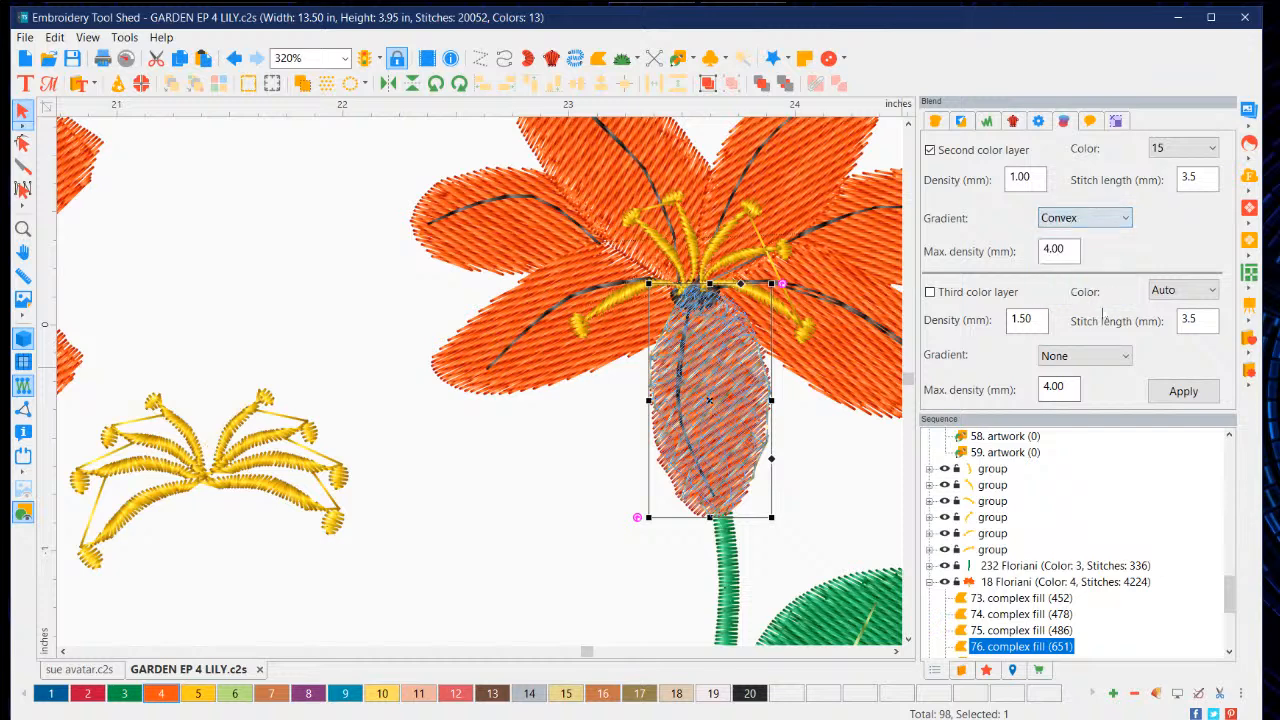
left_click(1170, 390)
left_click(802, 459)
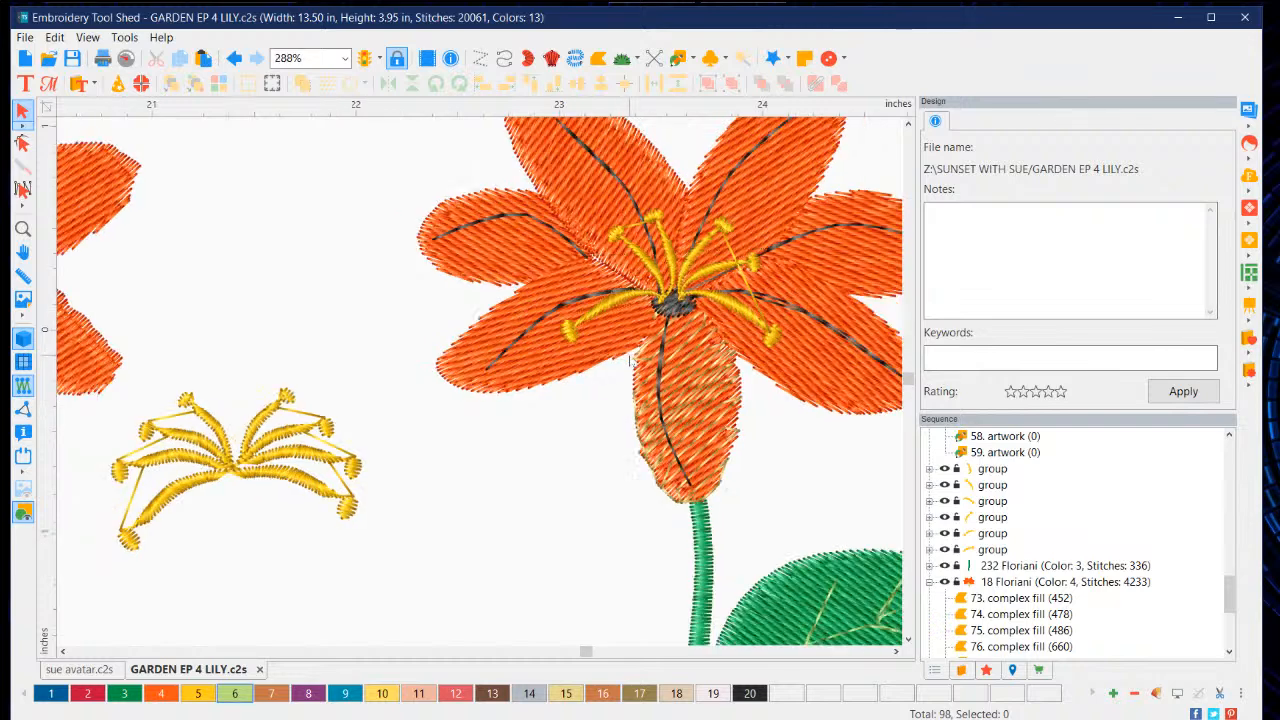
Step: Rotate the bottom petal's stitch angle line so the fill runs lengthwise along the petal, and apply the change
scroll(615, 407, "down", 4)
scroll(535, 400, "down", 2)
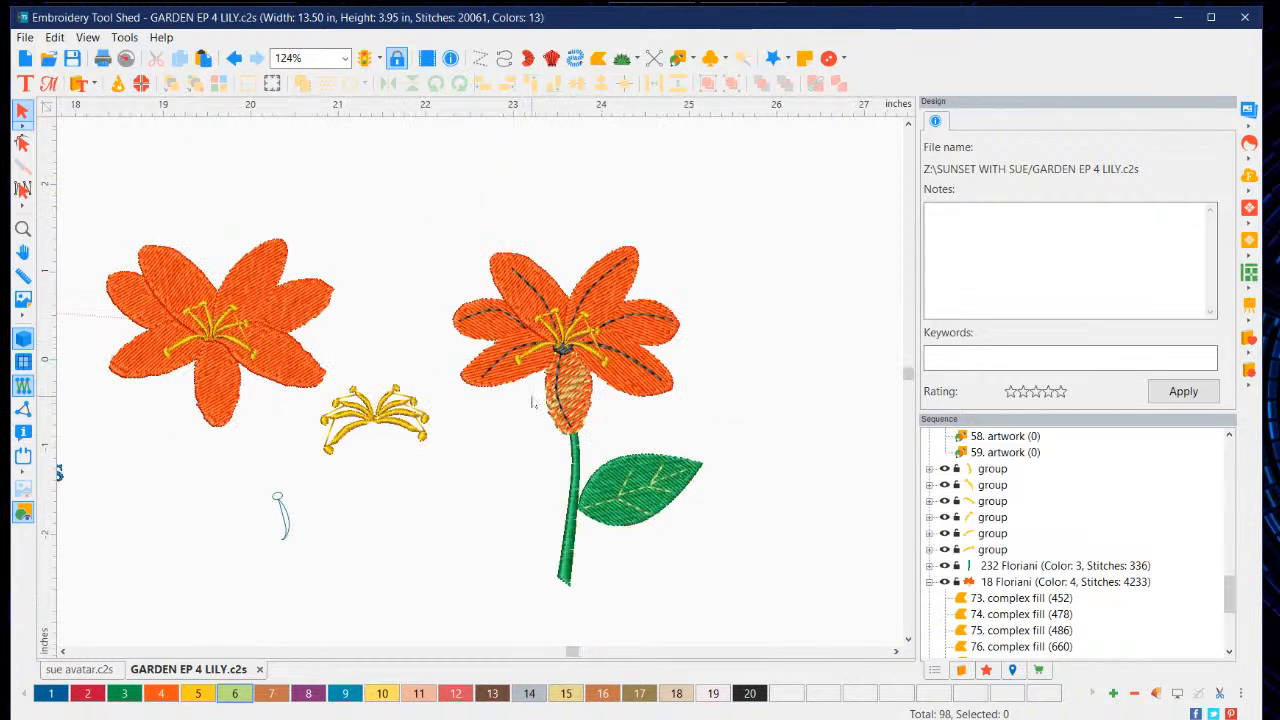
scroll(500, 405, "up", 1)
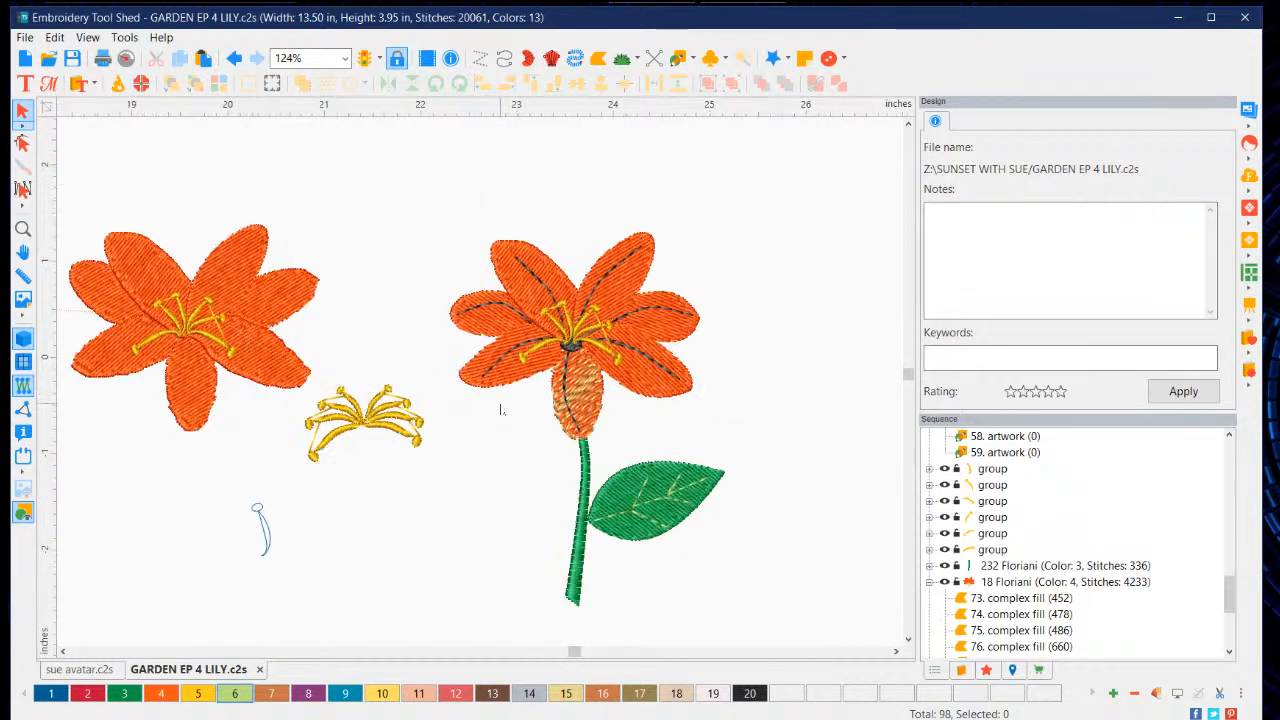
left_click(597, 411)
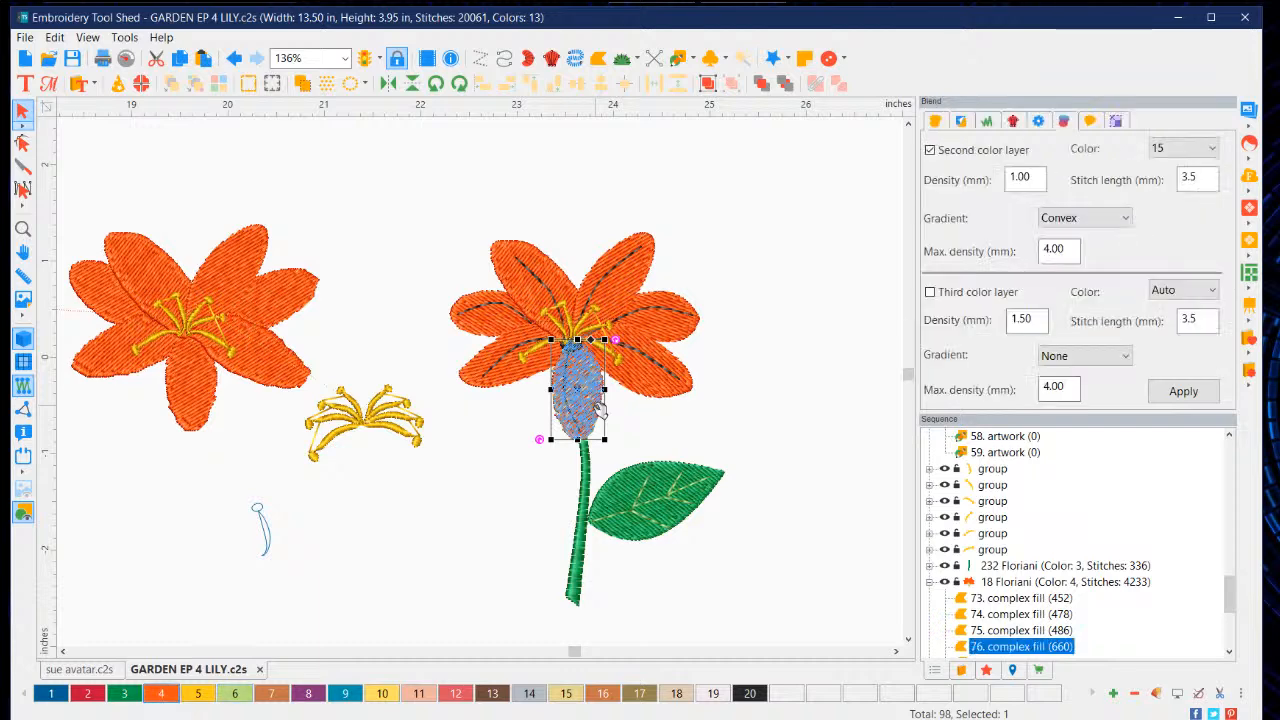
left_click(22, 142)
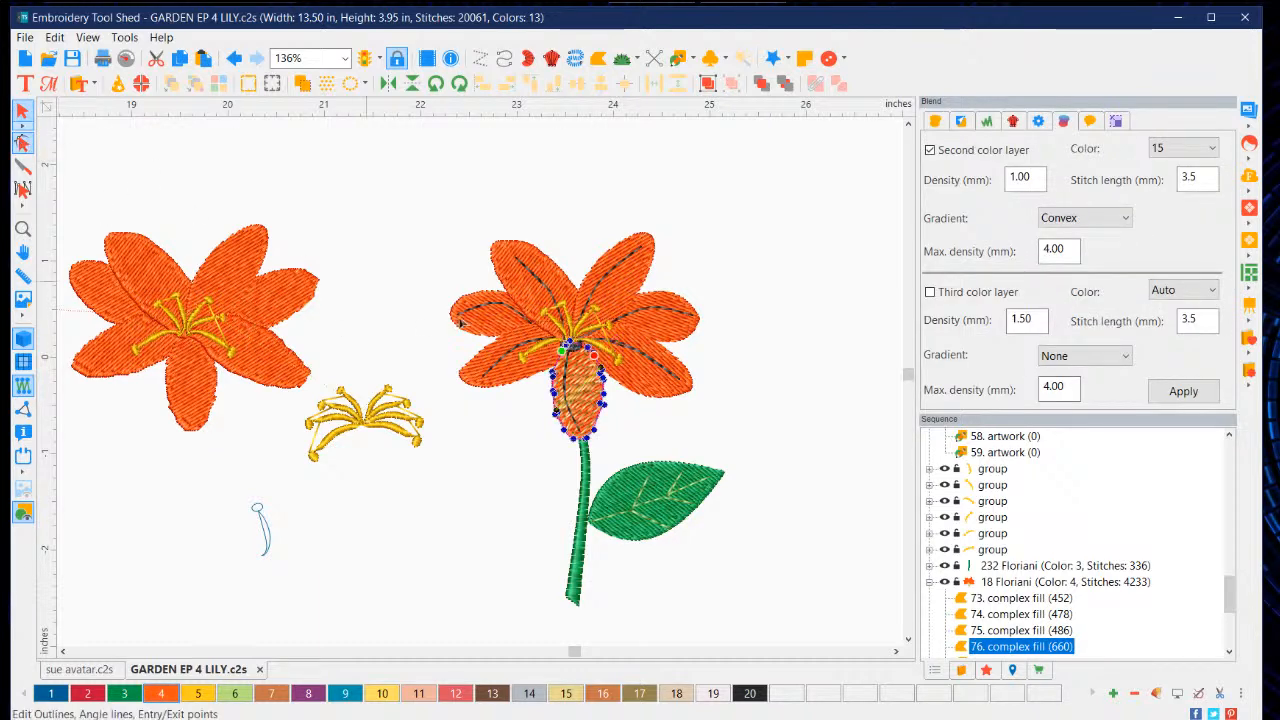
scroll(557, 320, "up", 4)
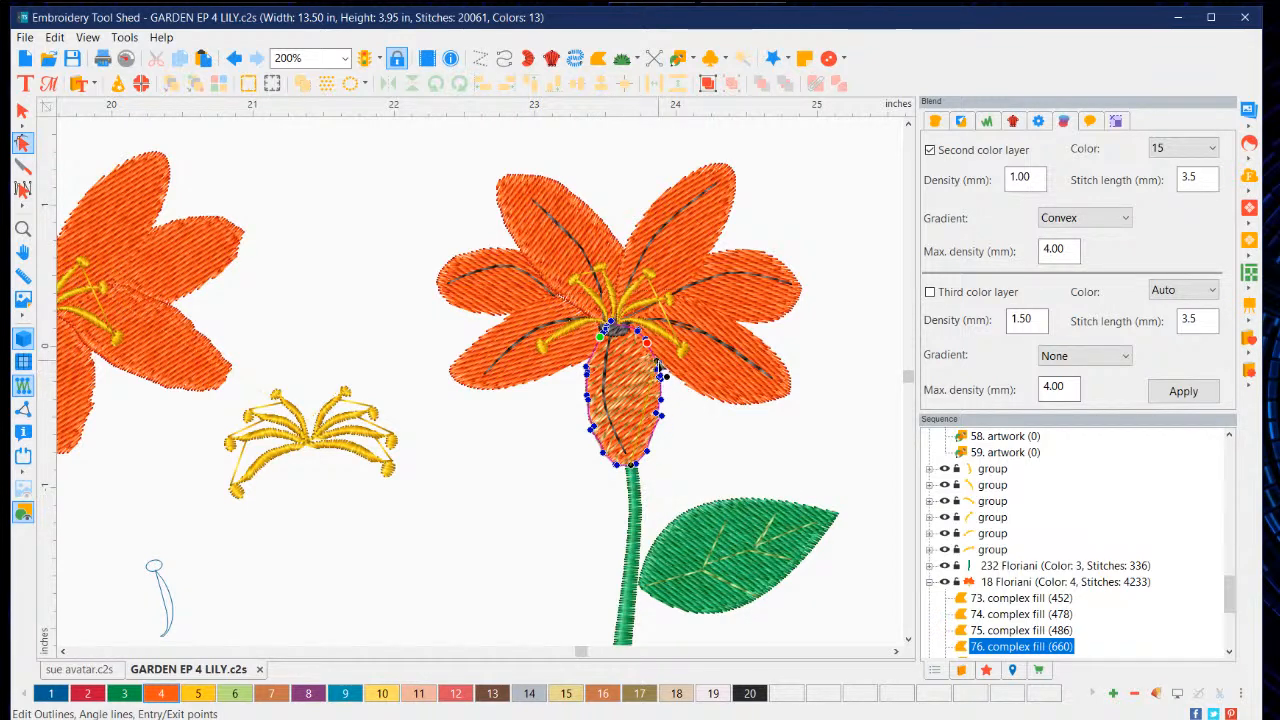
left_click_drag(662, 375, 614, 328)
left_click(1183, 391)
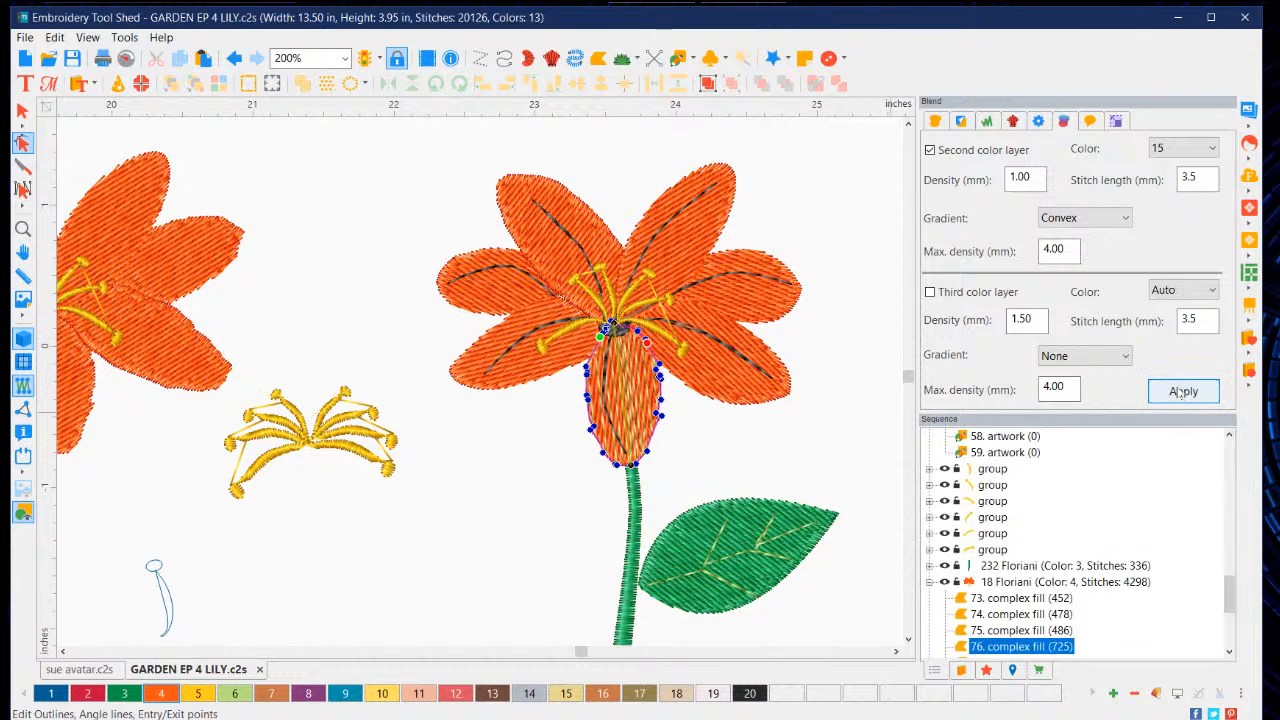
left_click(829, 330)
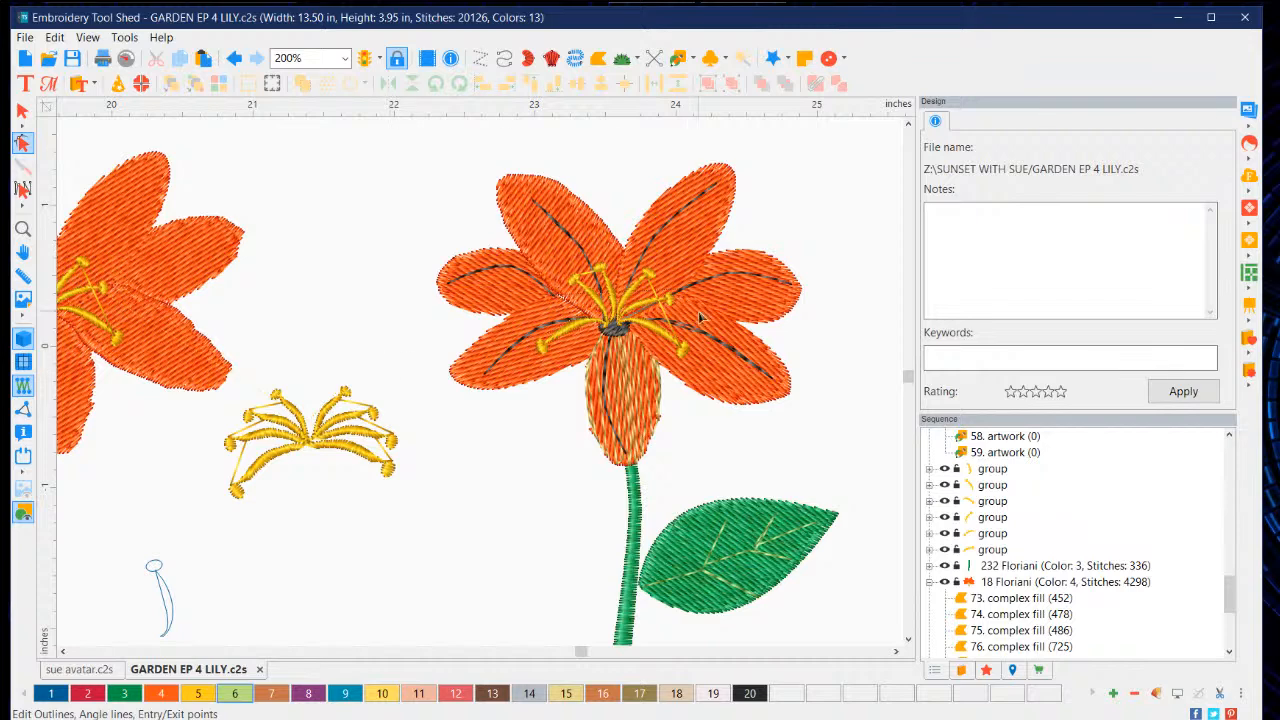
scroll(700, 318, "down", 2)
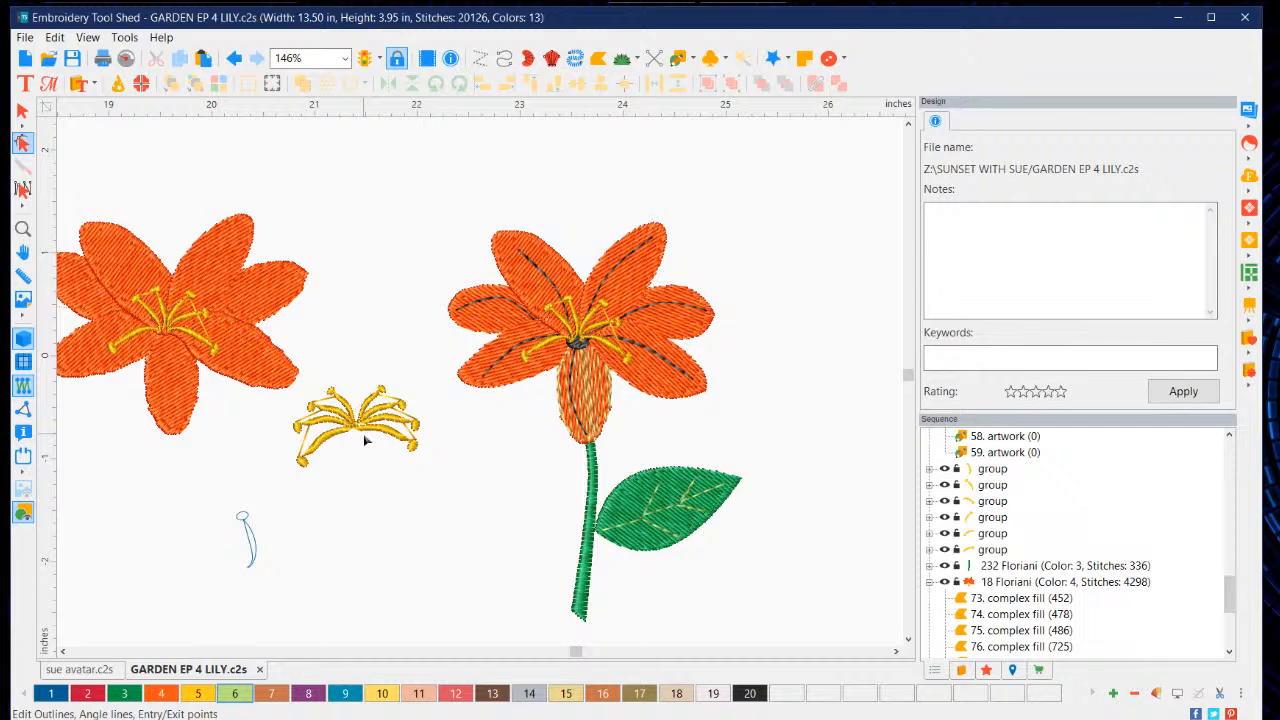
Step: Select the upper-right petal's complex fill for outline and angle editing, reapply its settings, and deselect it
scroll(553, 390, "up", 3)
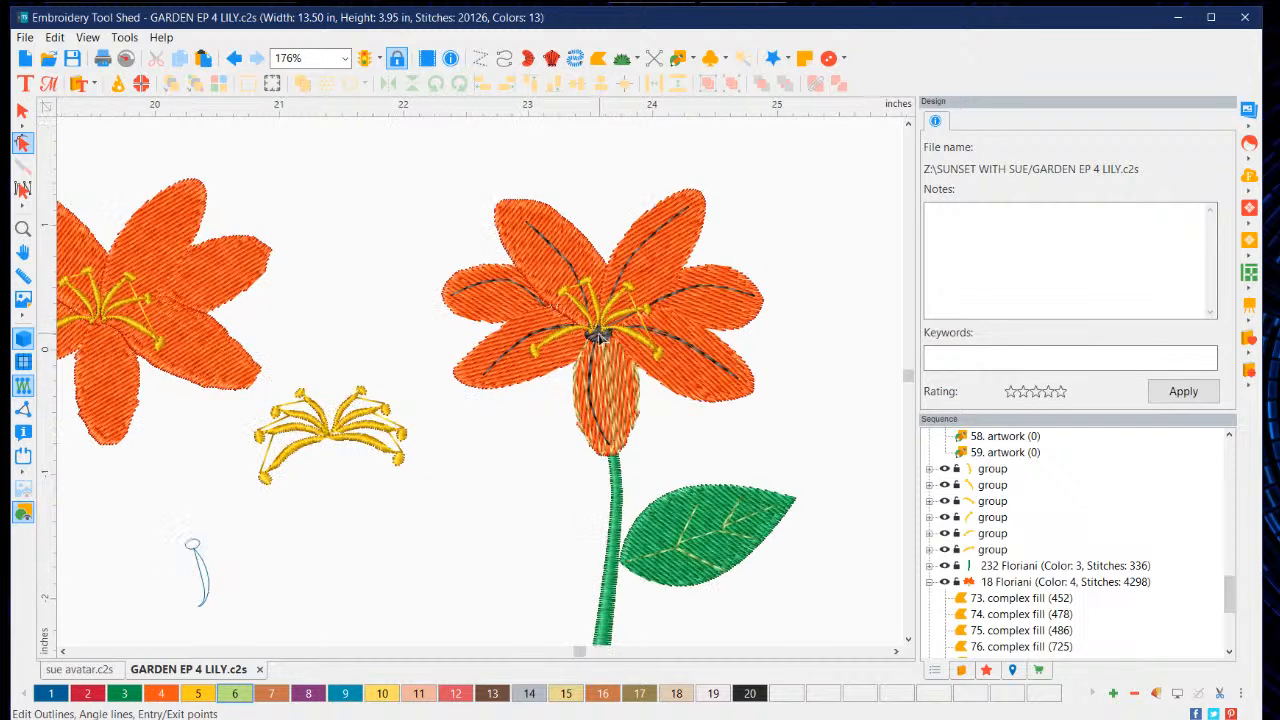
scroll(600, 340, "up", 1)
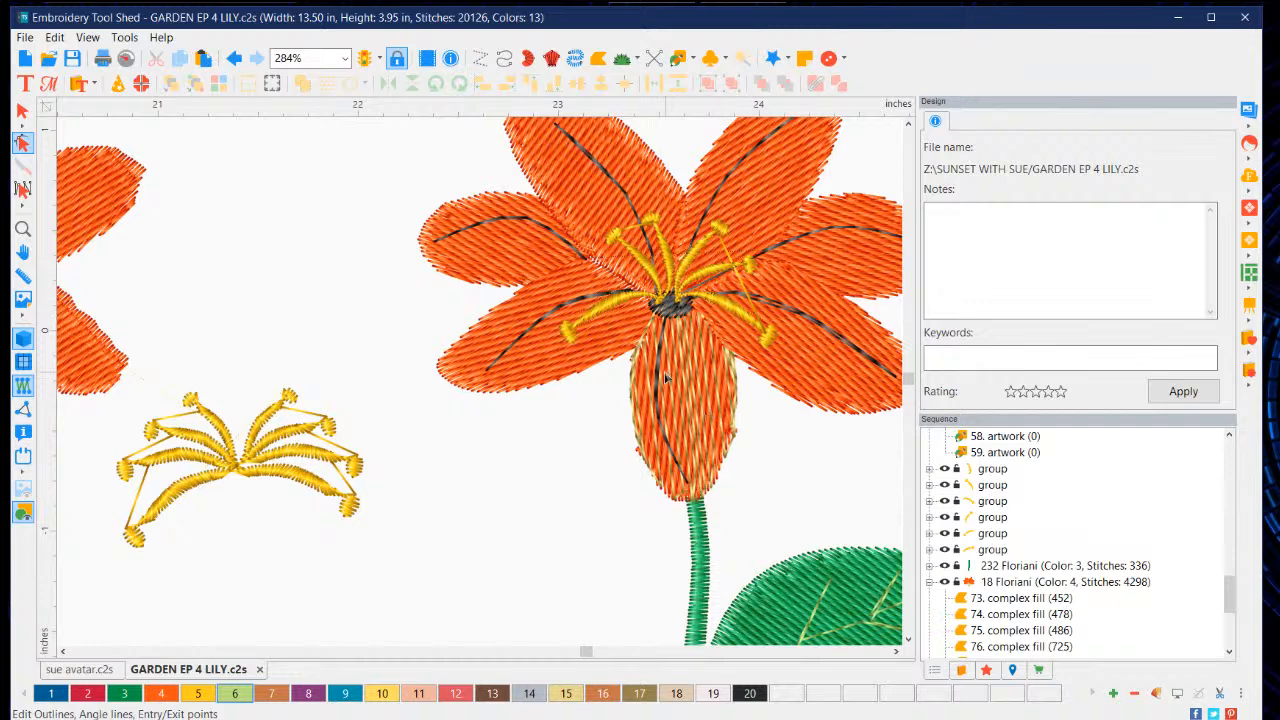
scroll(668, 293, "up", 1)
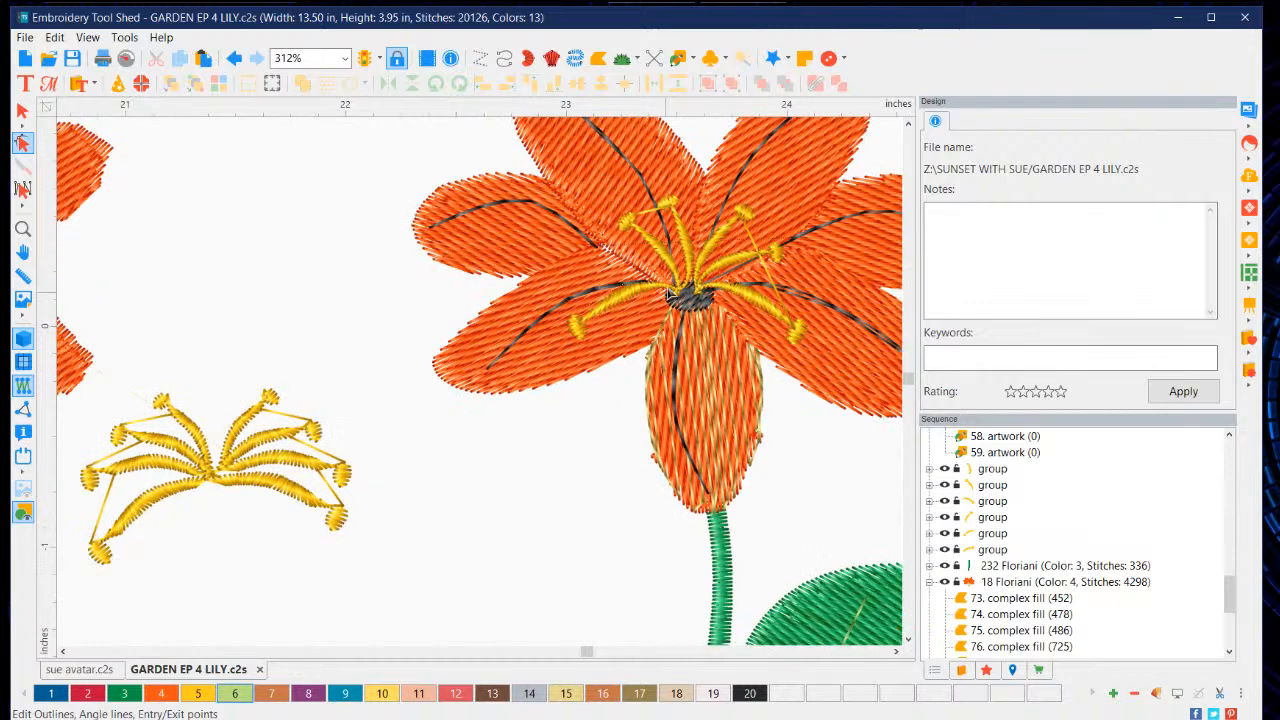
left_click(896, 651)
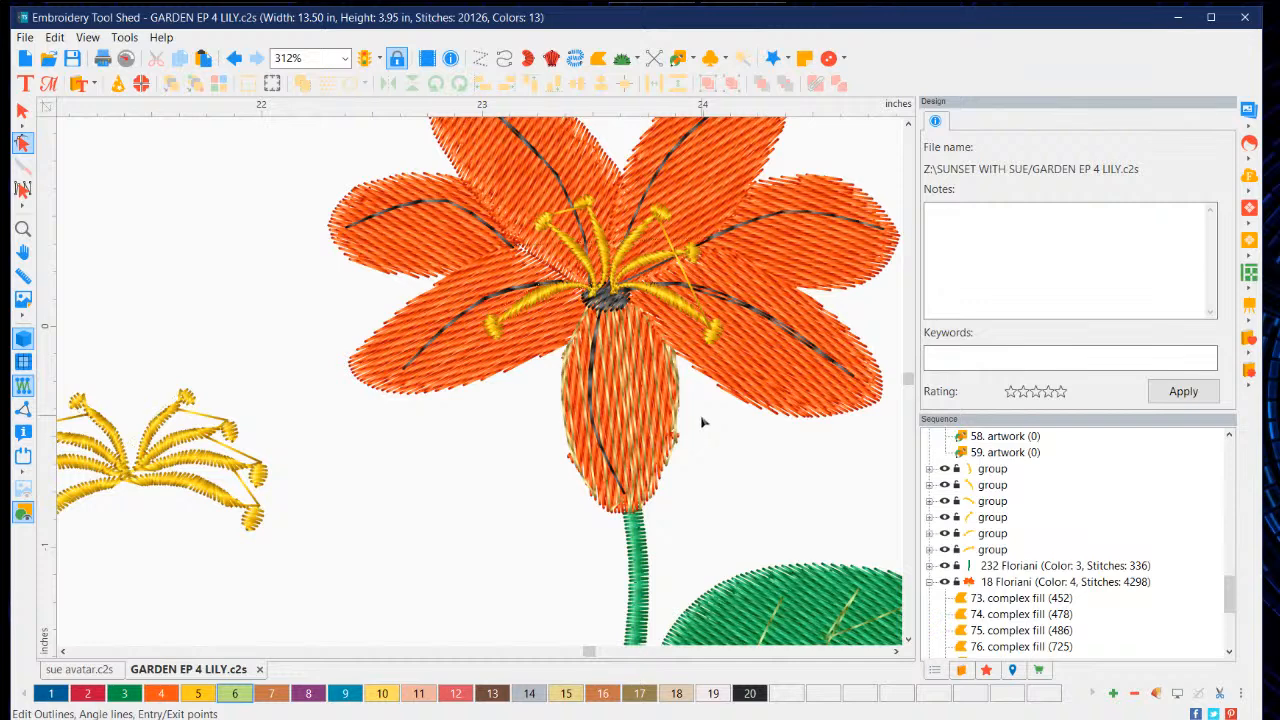
scroll(590, 258, "up", 1)
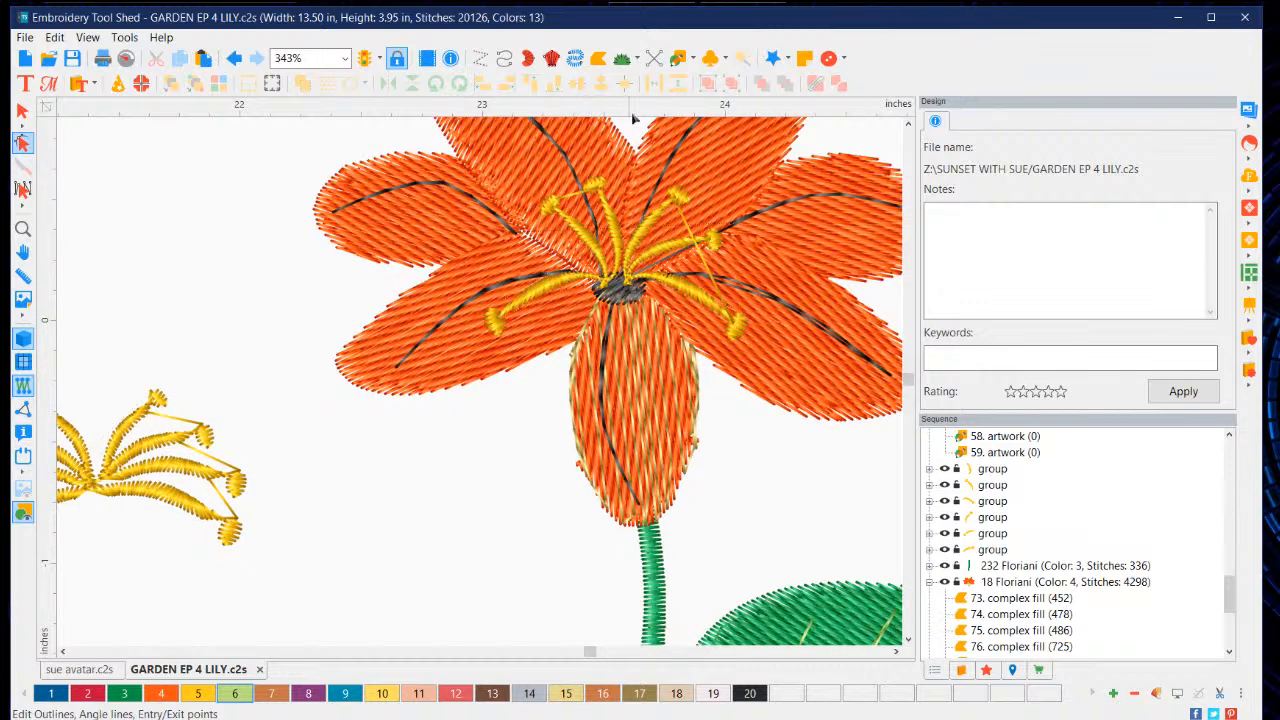
left_click(907, 125)
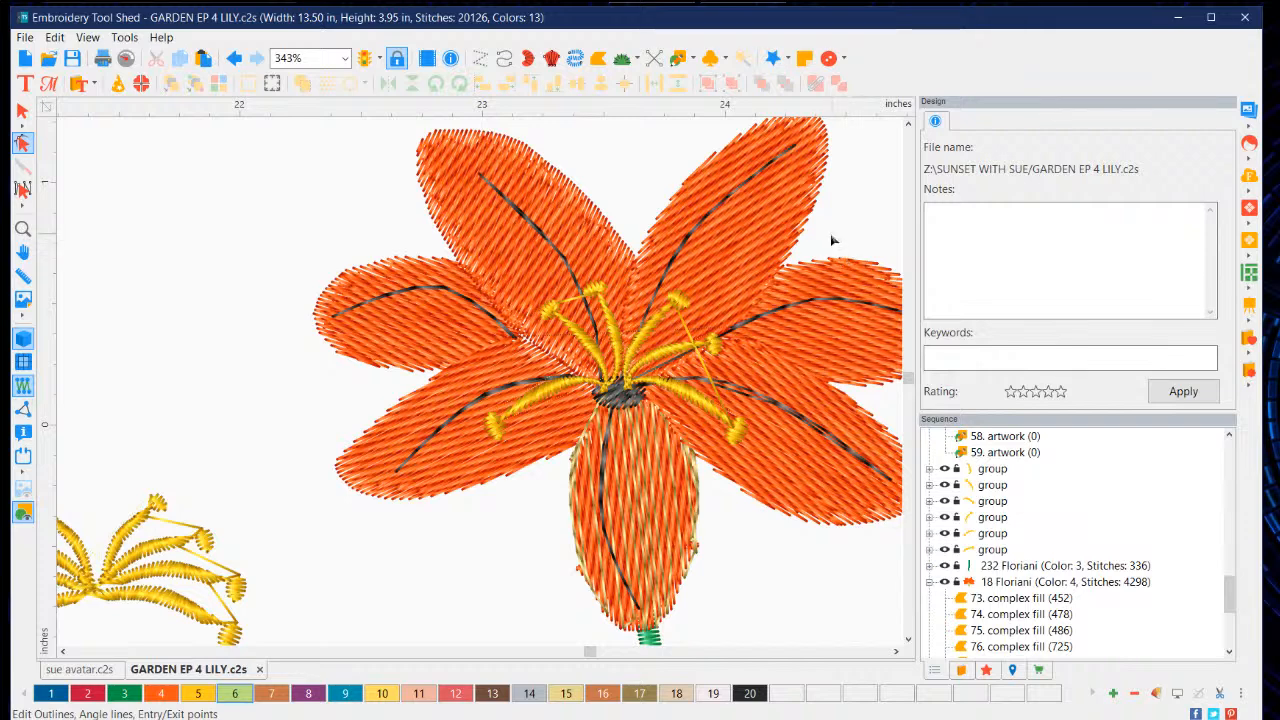
left_click(771, 223)
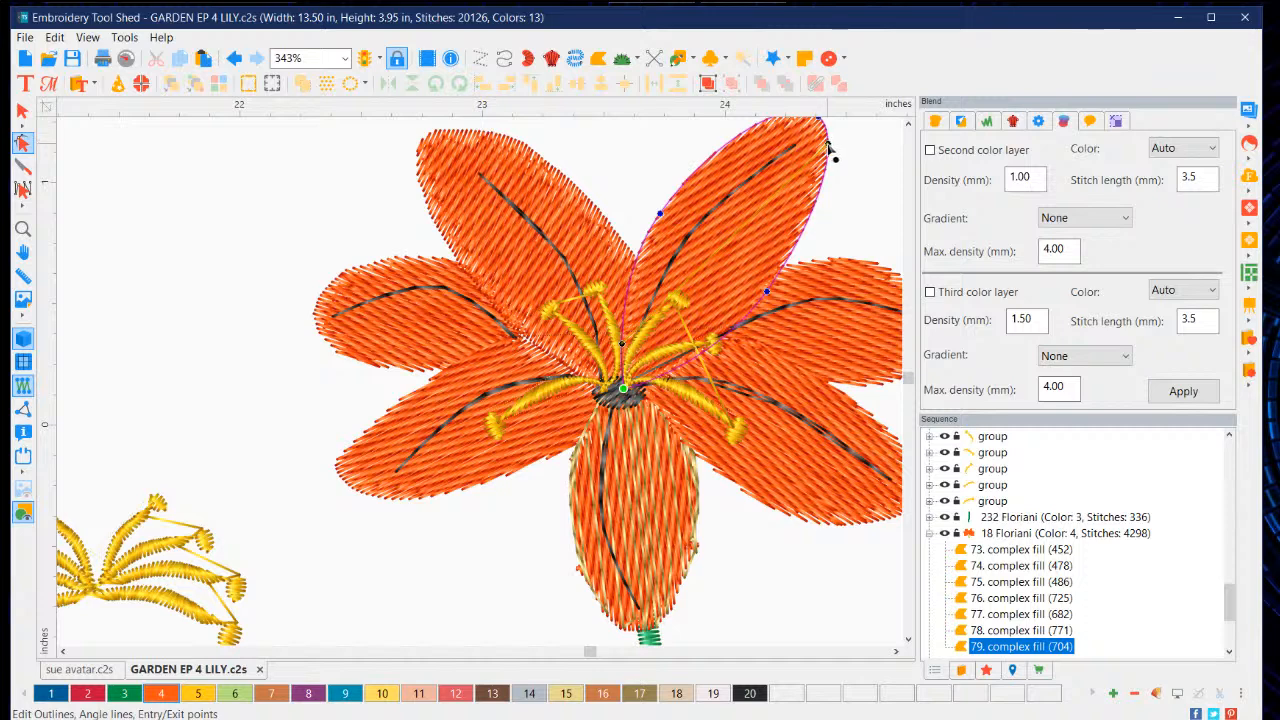
left_click_drag(828, 148, 802, 145)
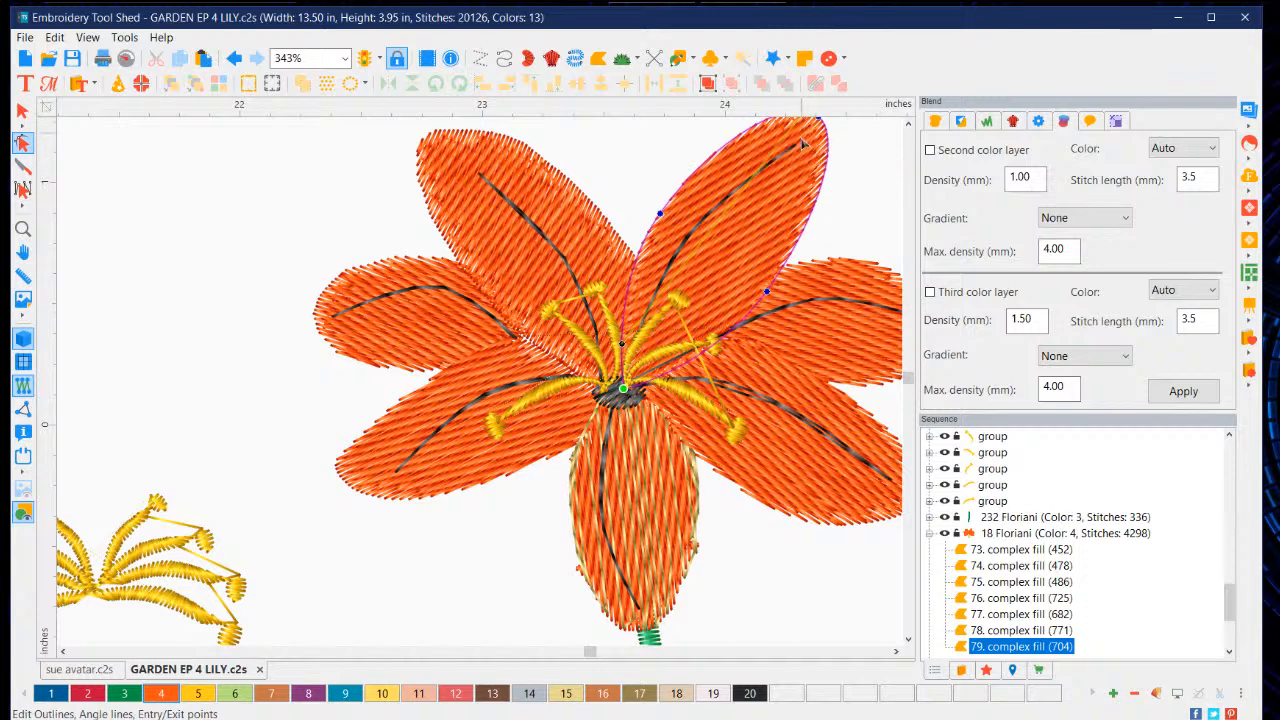
left_click(1181, 392)
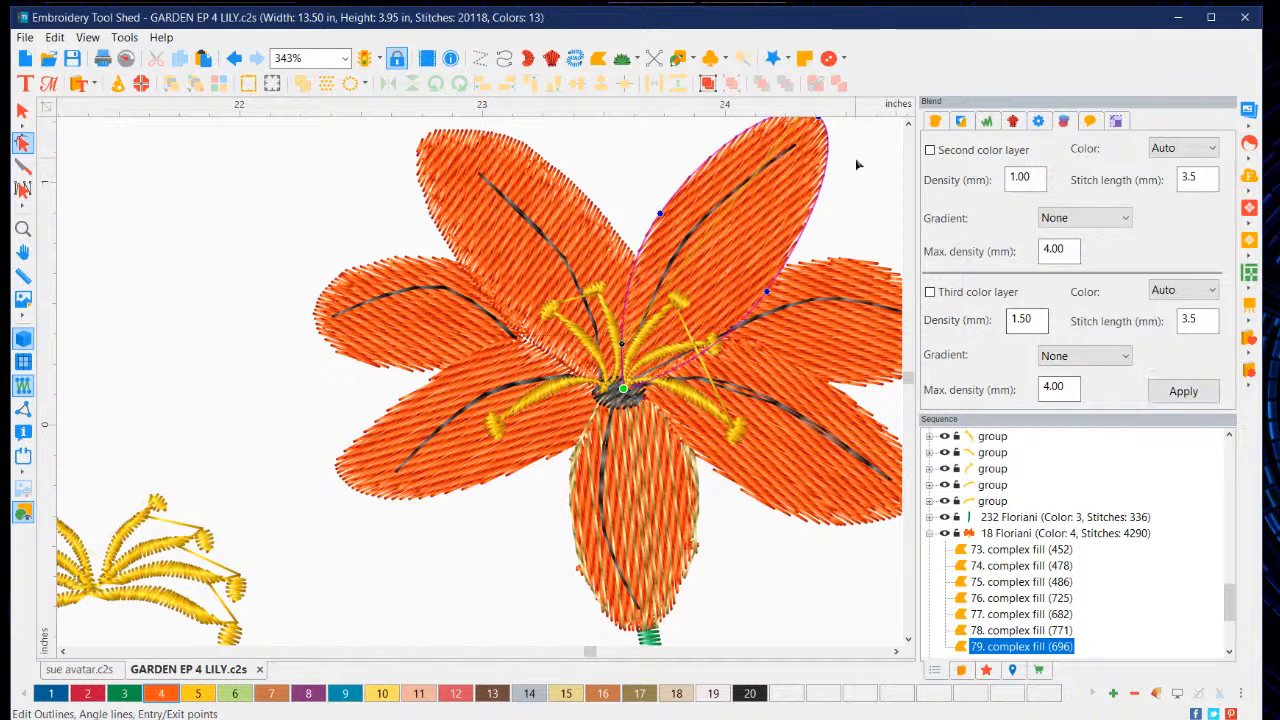
key("Escape")
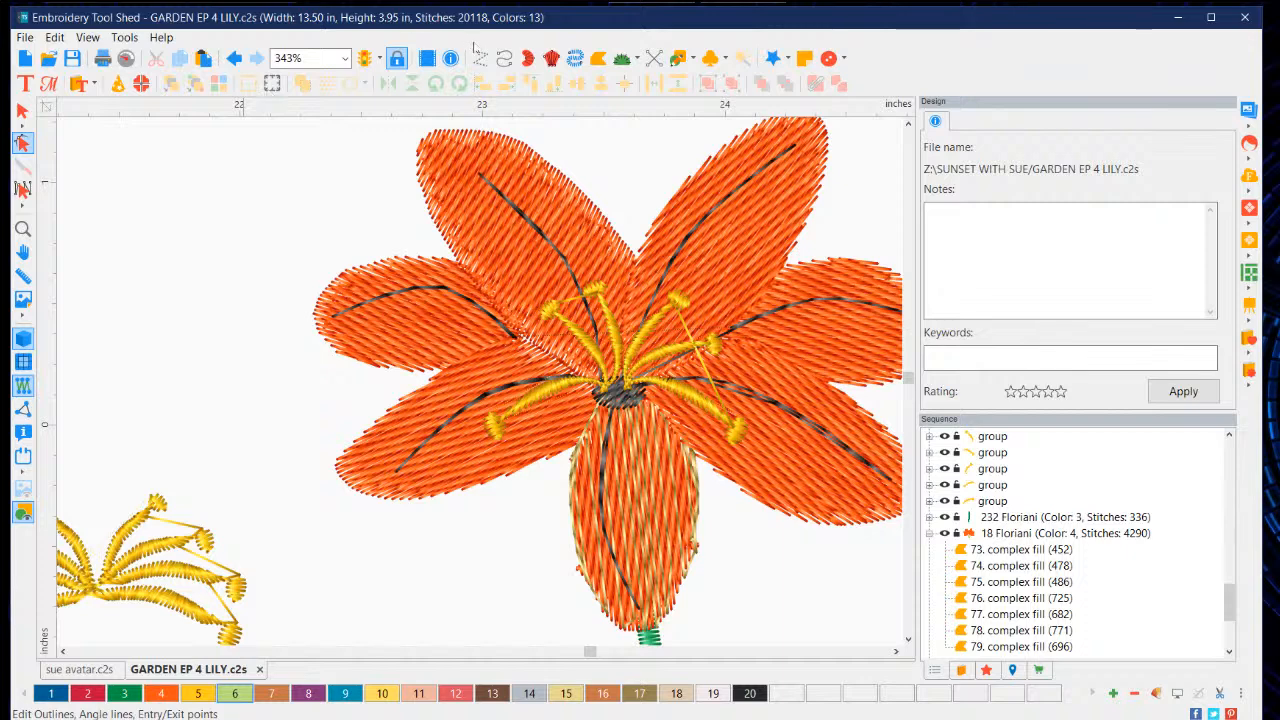
Step: Digitize a fan of back-and-forth run stitches in color 6 from the lily's center into the upper-right petal, and deselect it
left_click(504, 60)
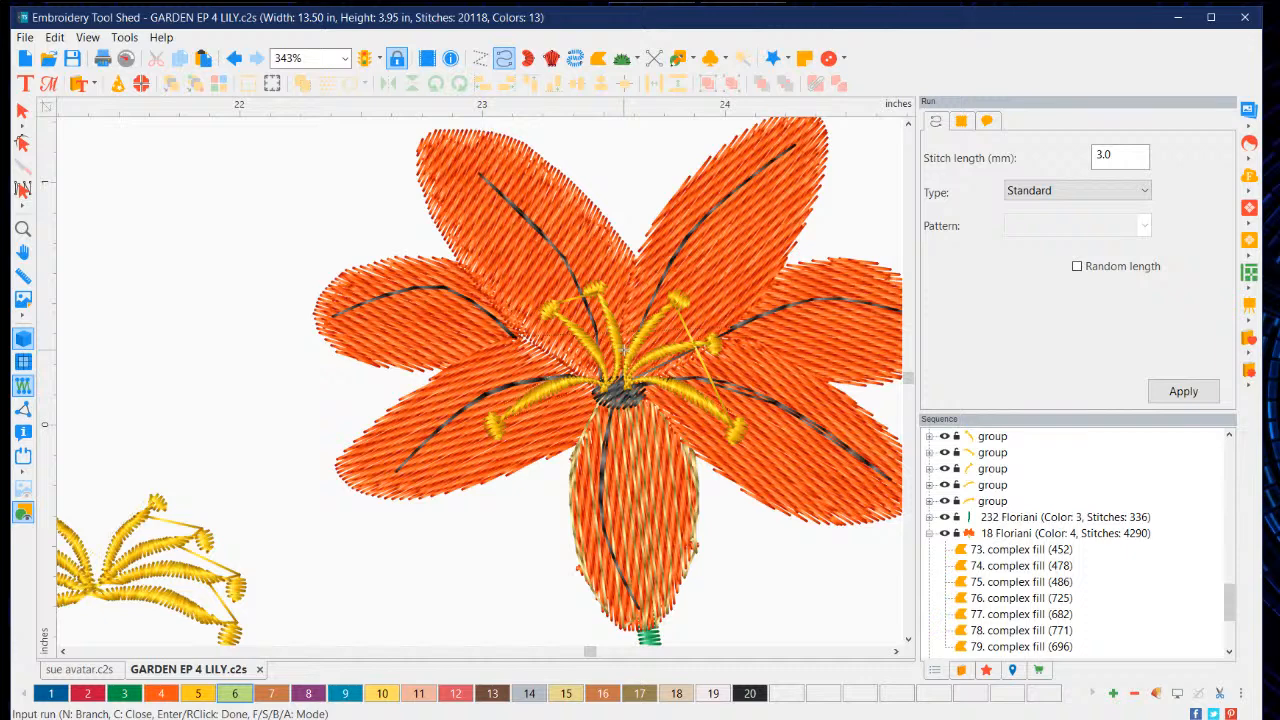
left_click(624, 350)
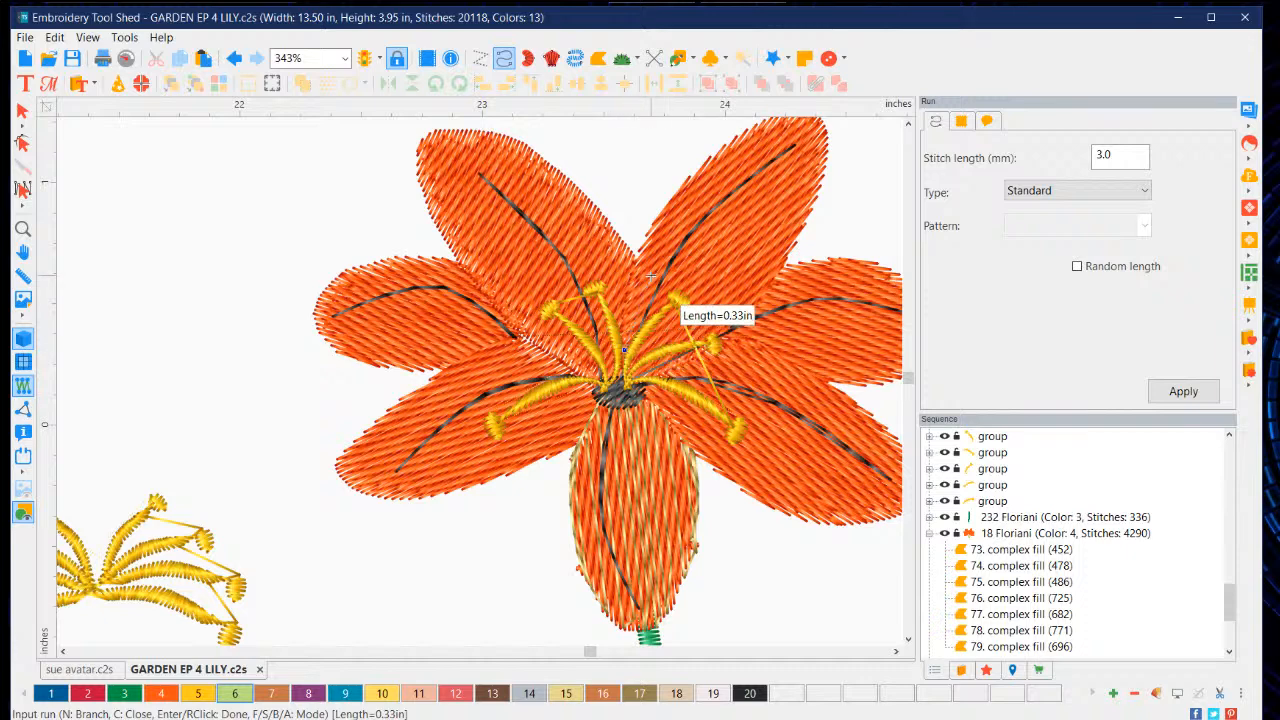
left_click(651, 276)
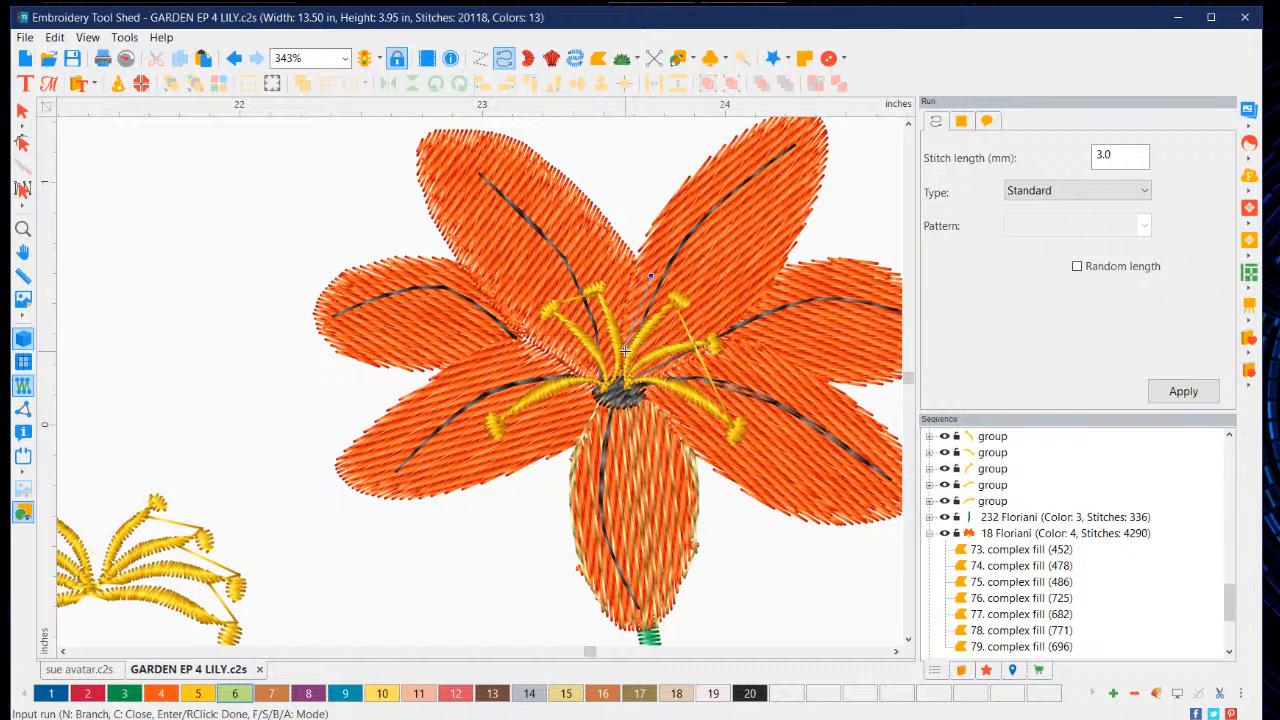
left_click(664, 286)
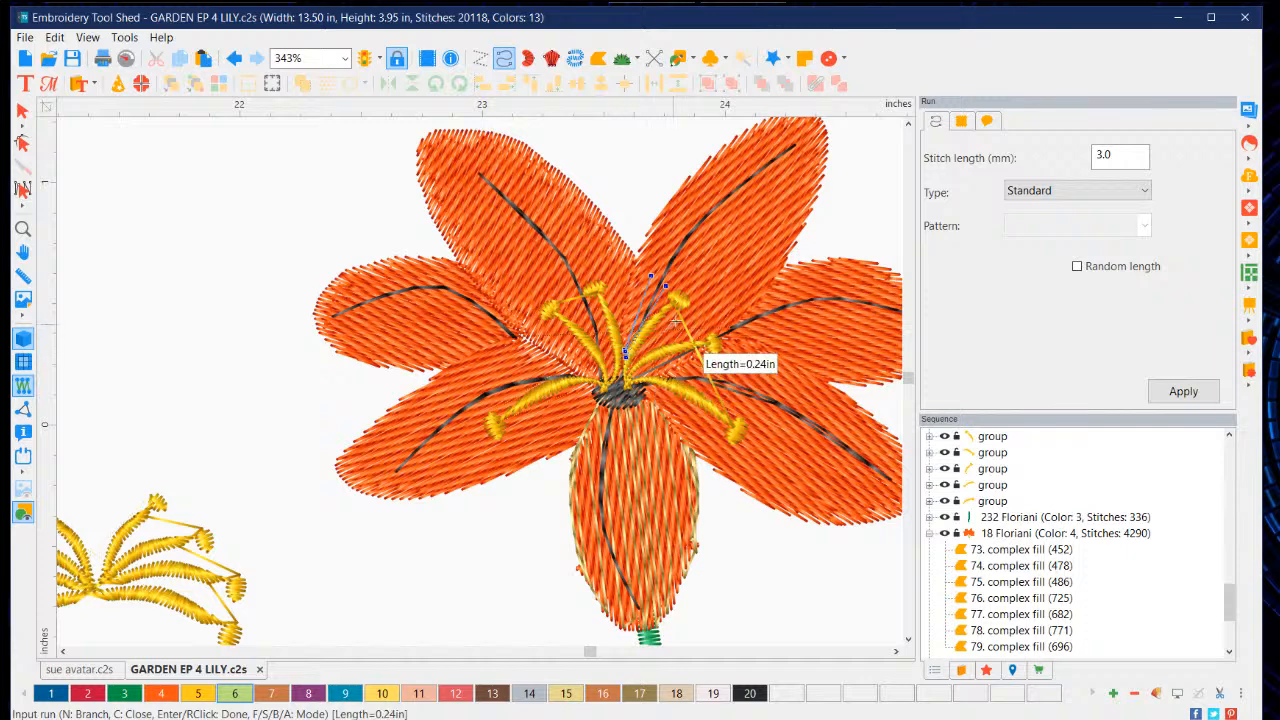
left_click(684, 309)
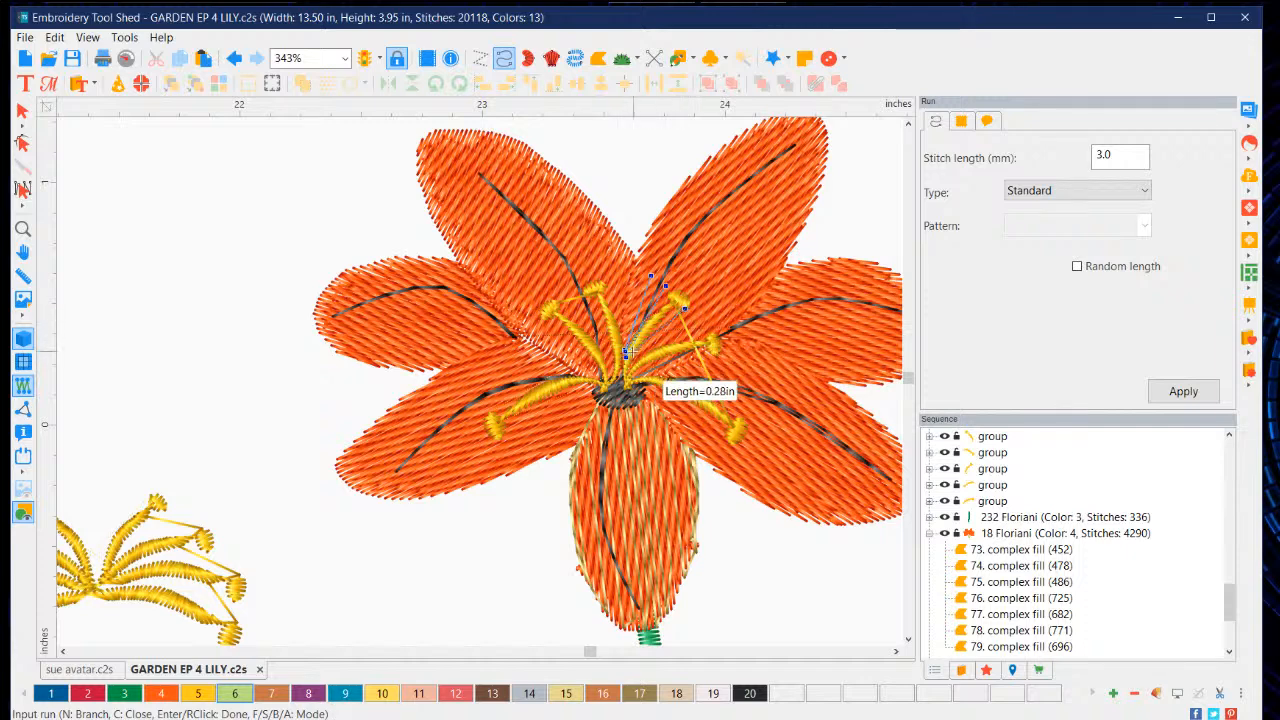
left_click(705, 315)
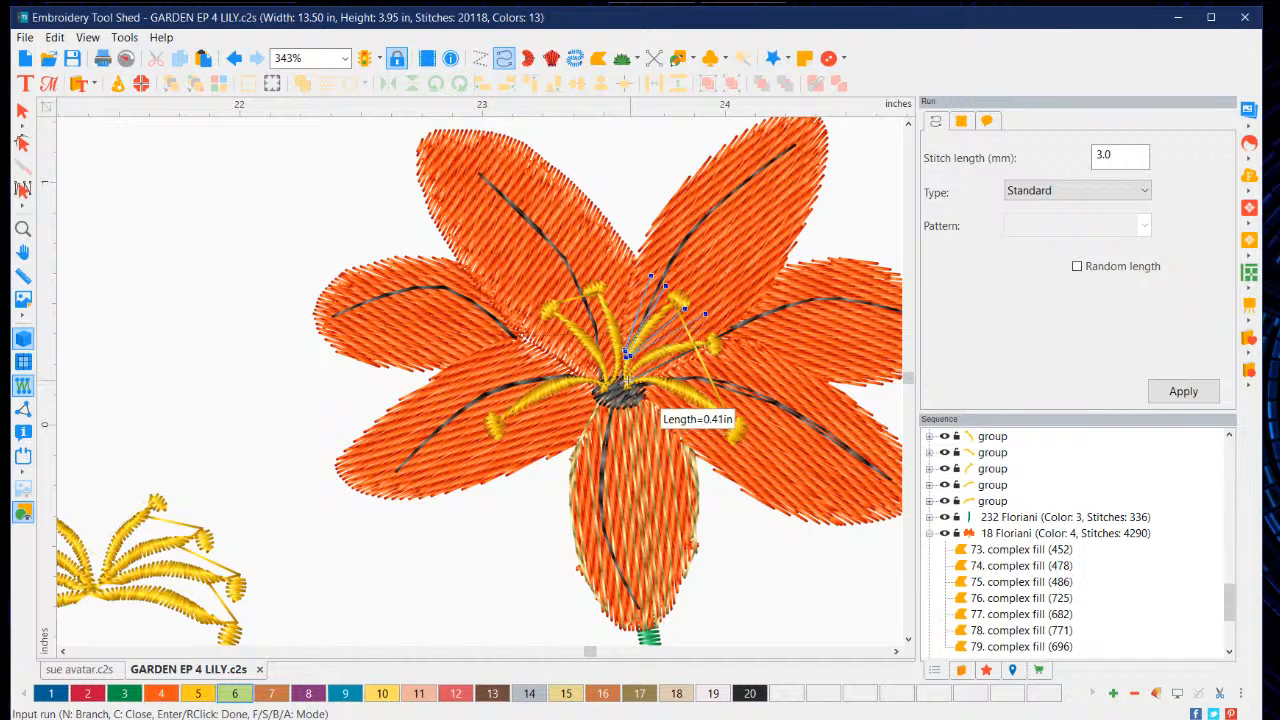
left_click(622, 383)
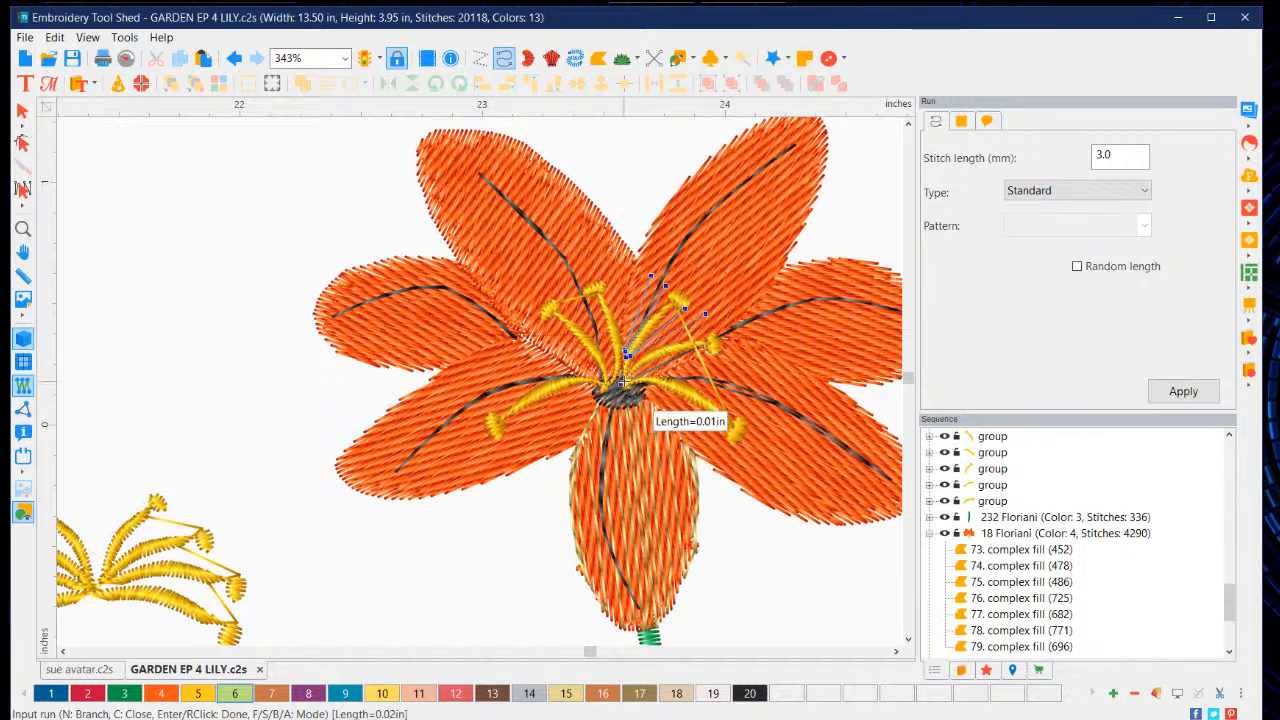
left_click(709, 327)
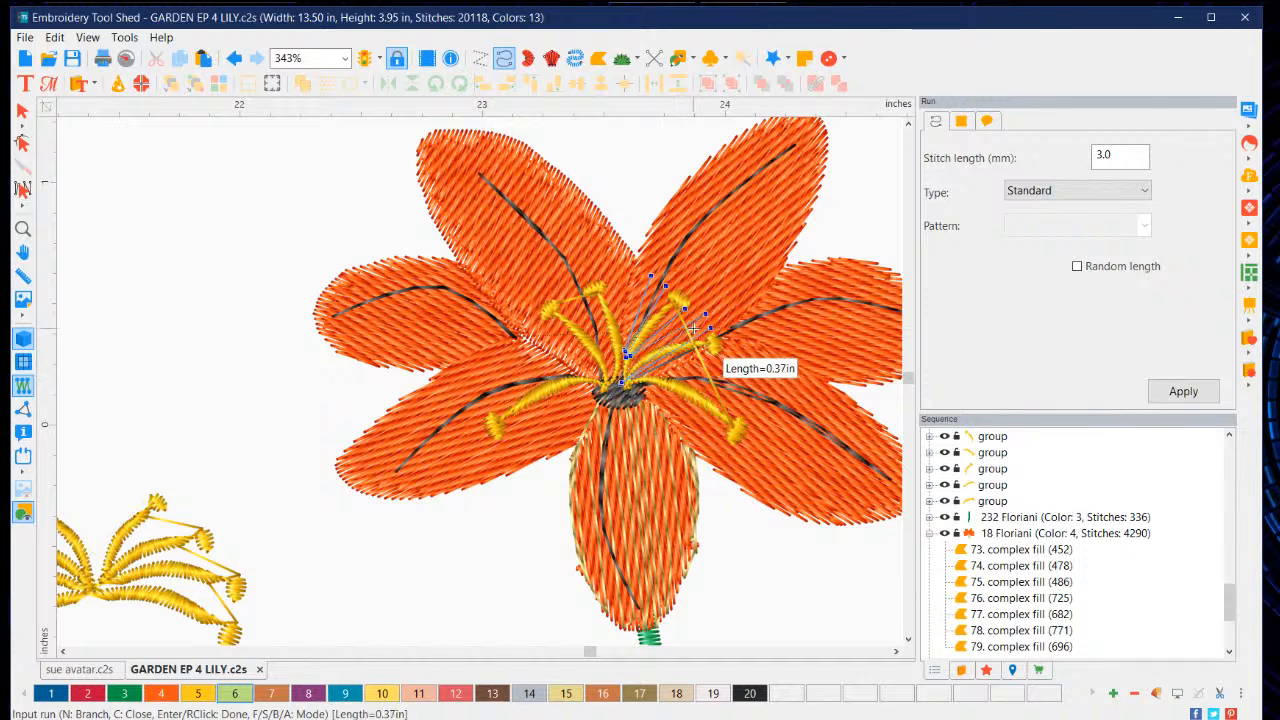
left_click(753, 283)
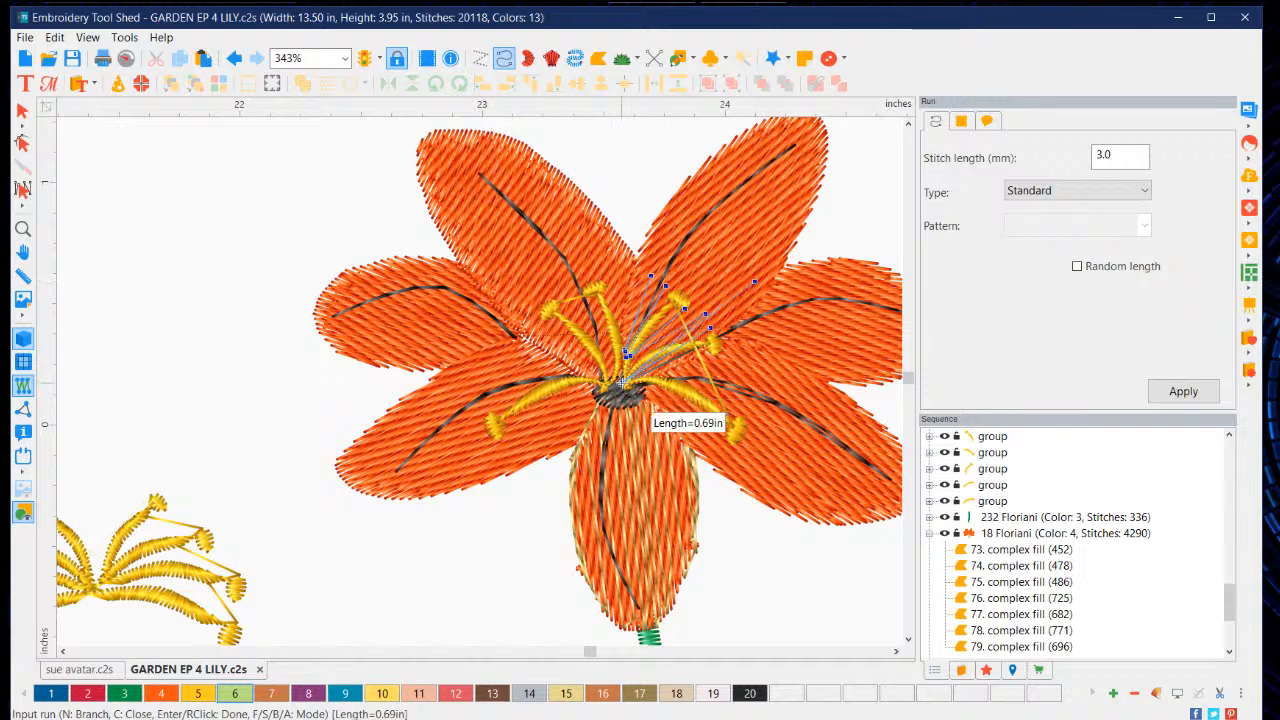
left_click(750, 260)
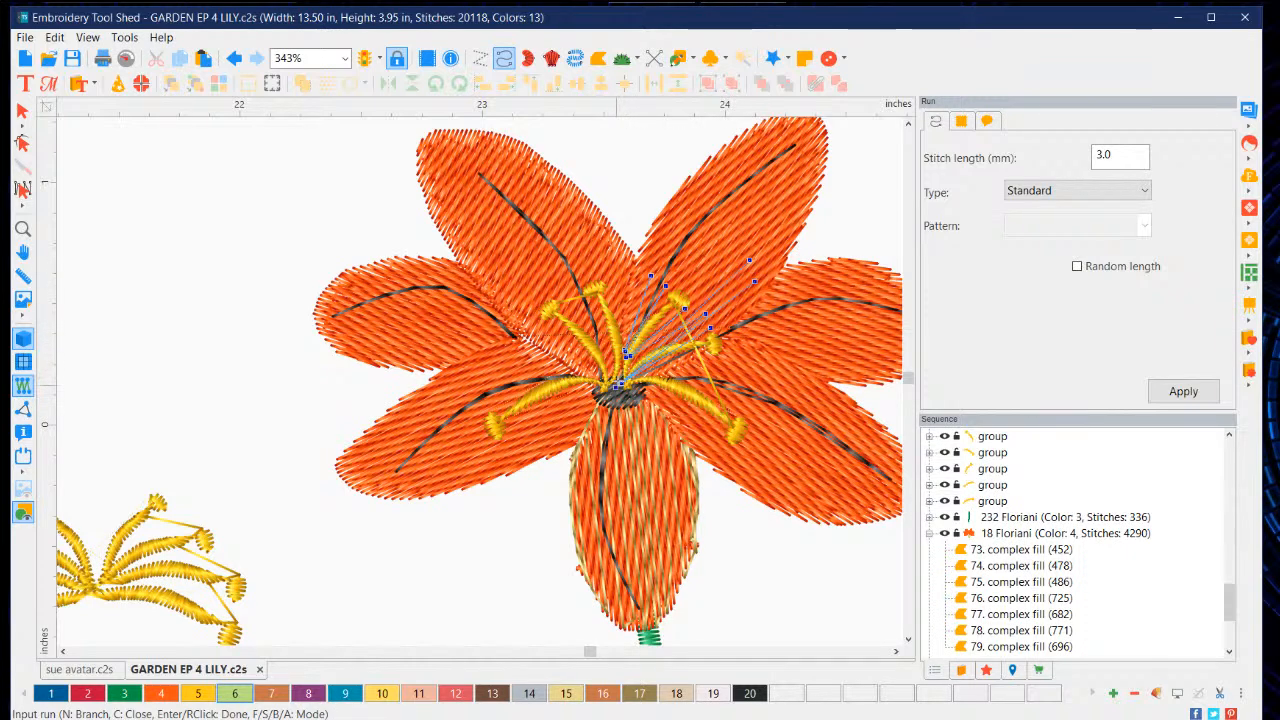
left_click(709, 275)
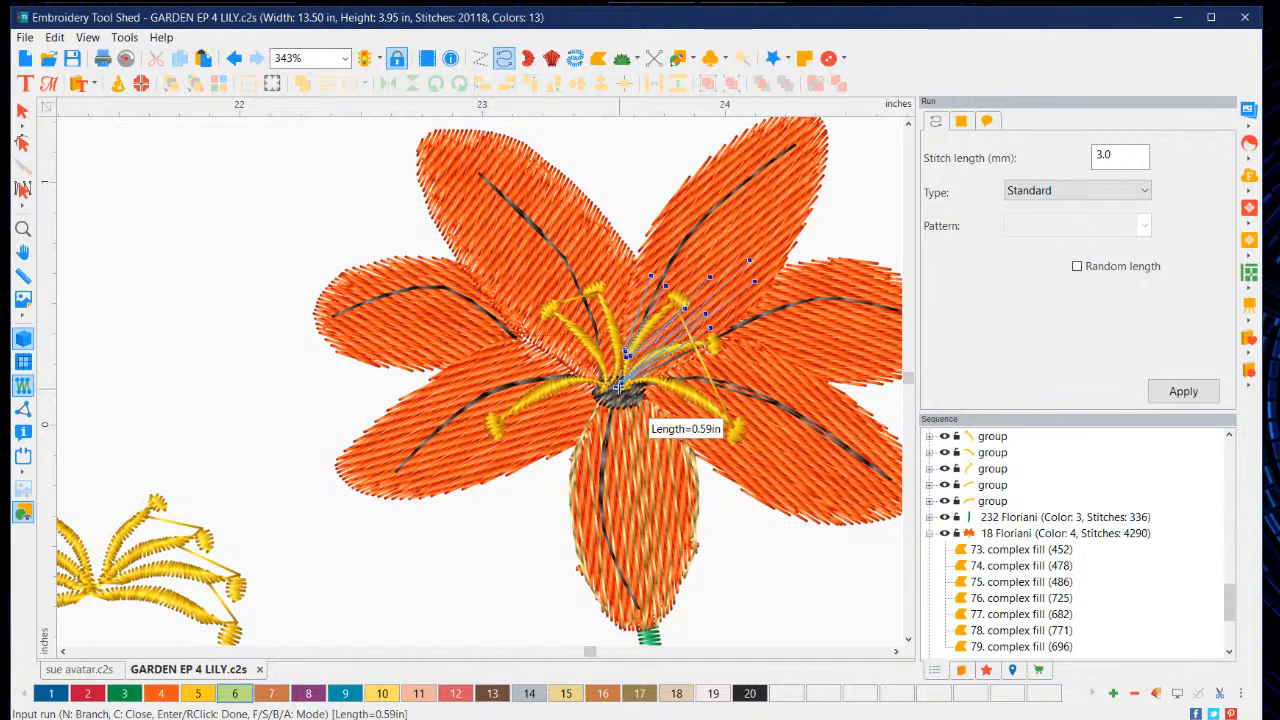
left_click(692, 267)
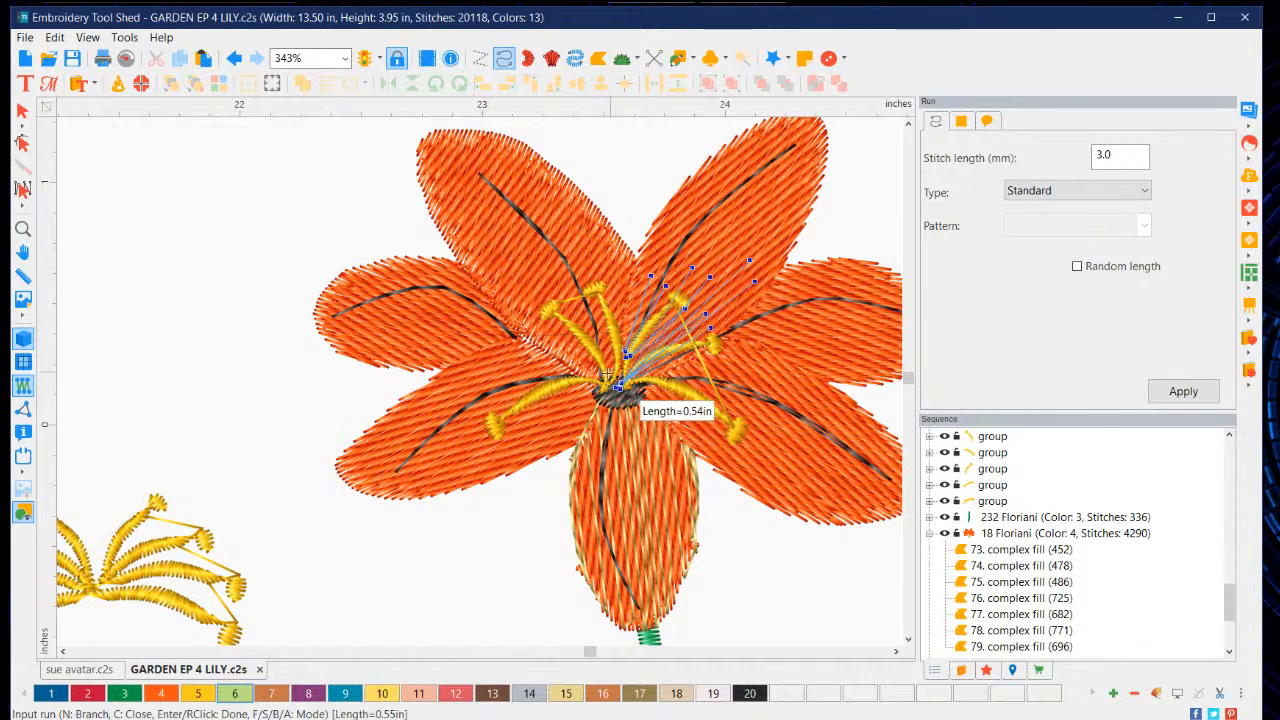
left_click(636, 270)
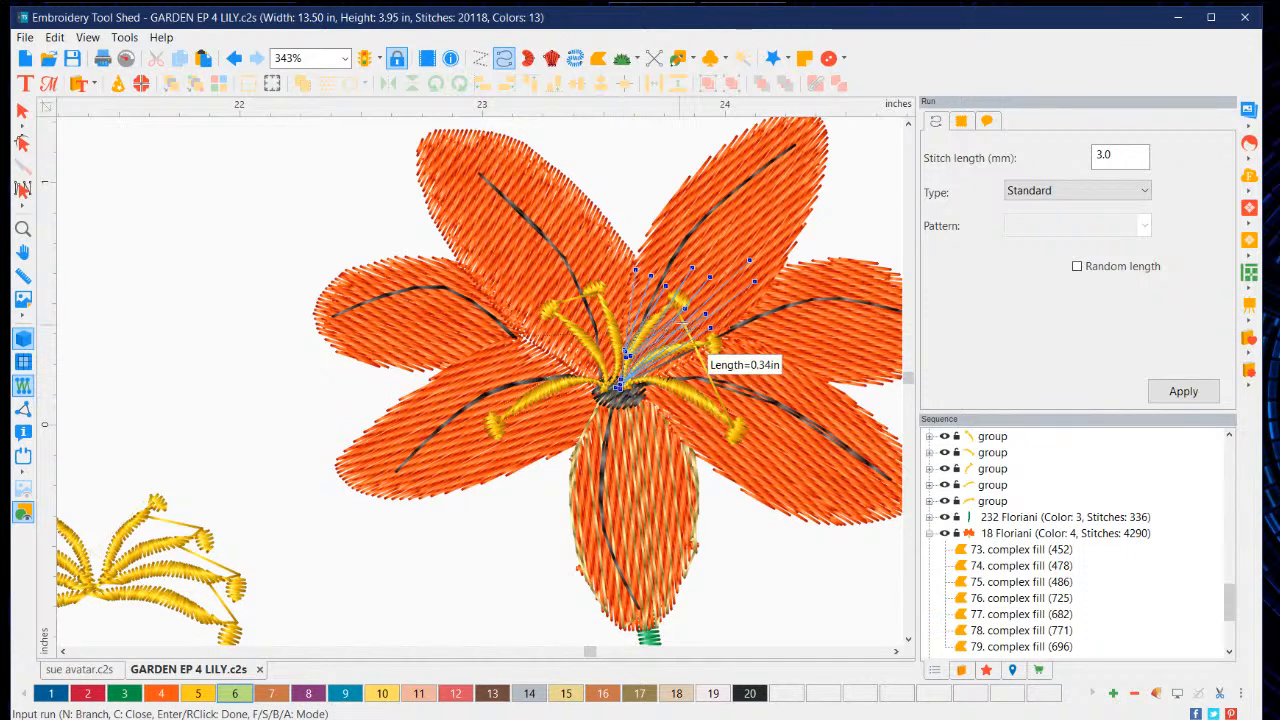
left_click(727, 271)
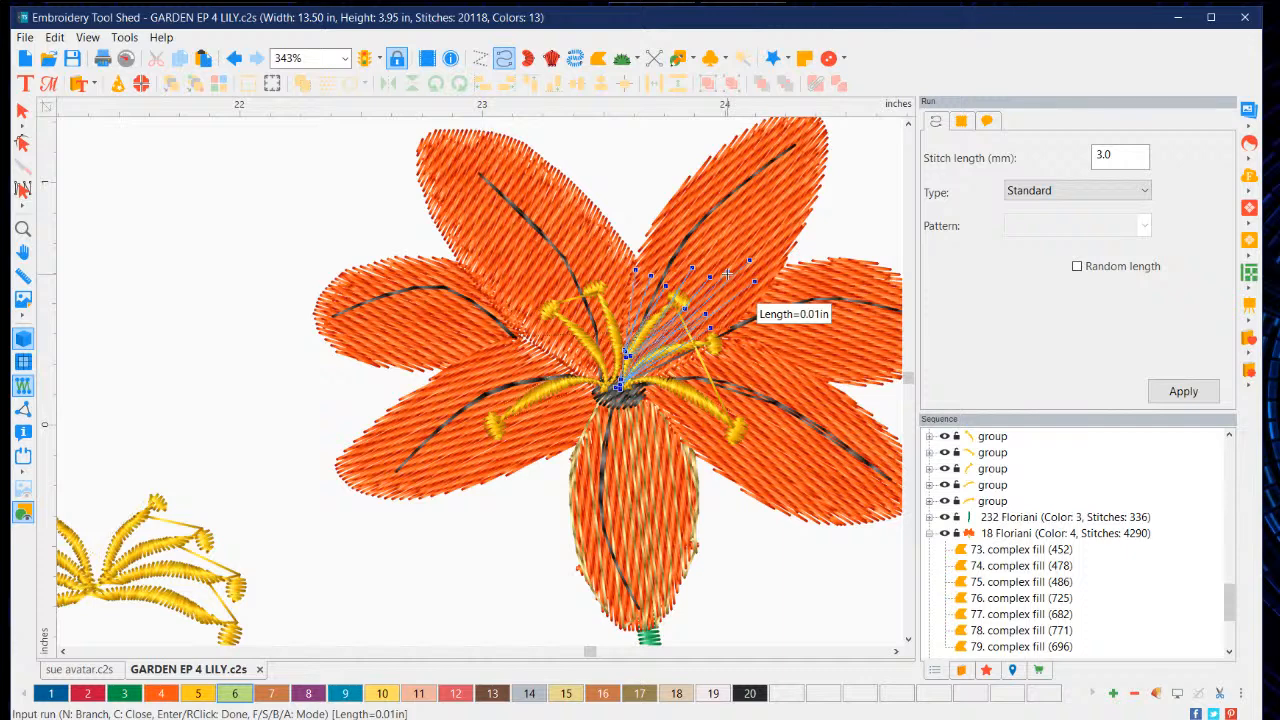
left_click(619, 383)
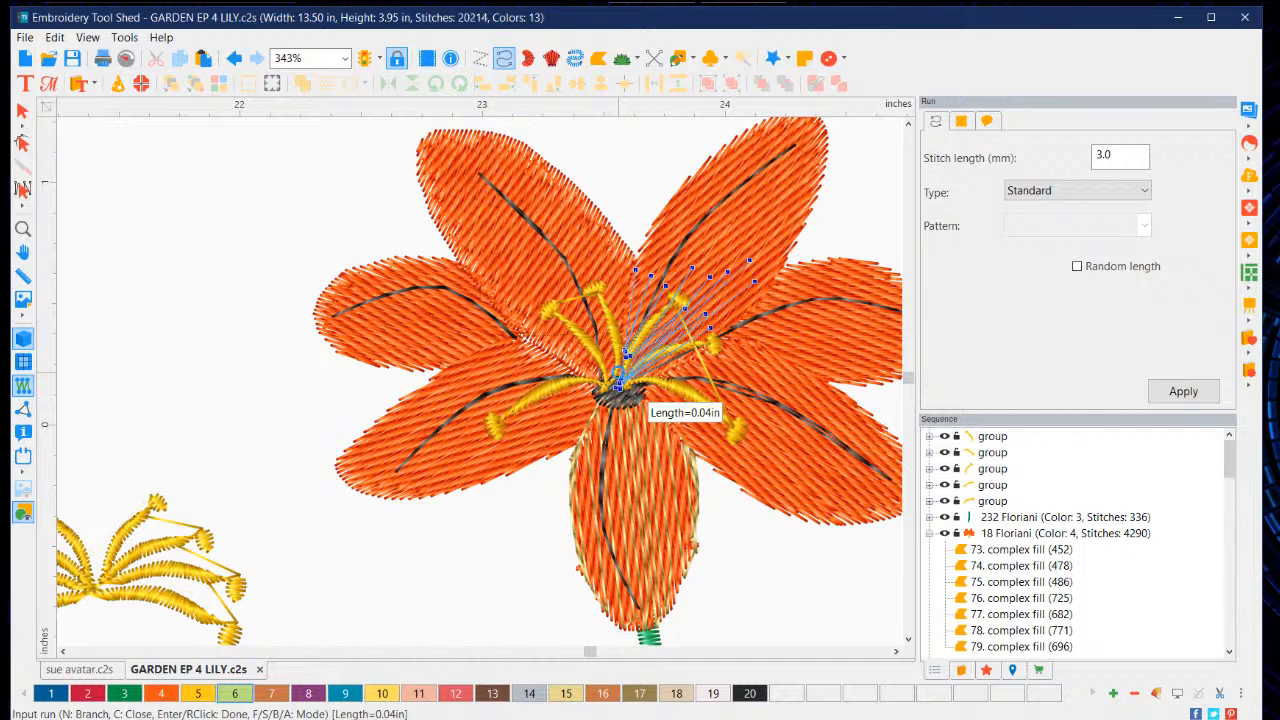
key("Return")
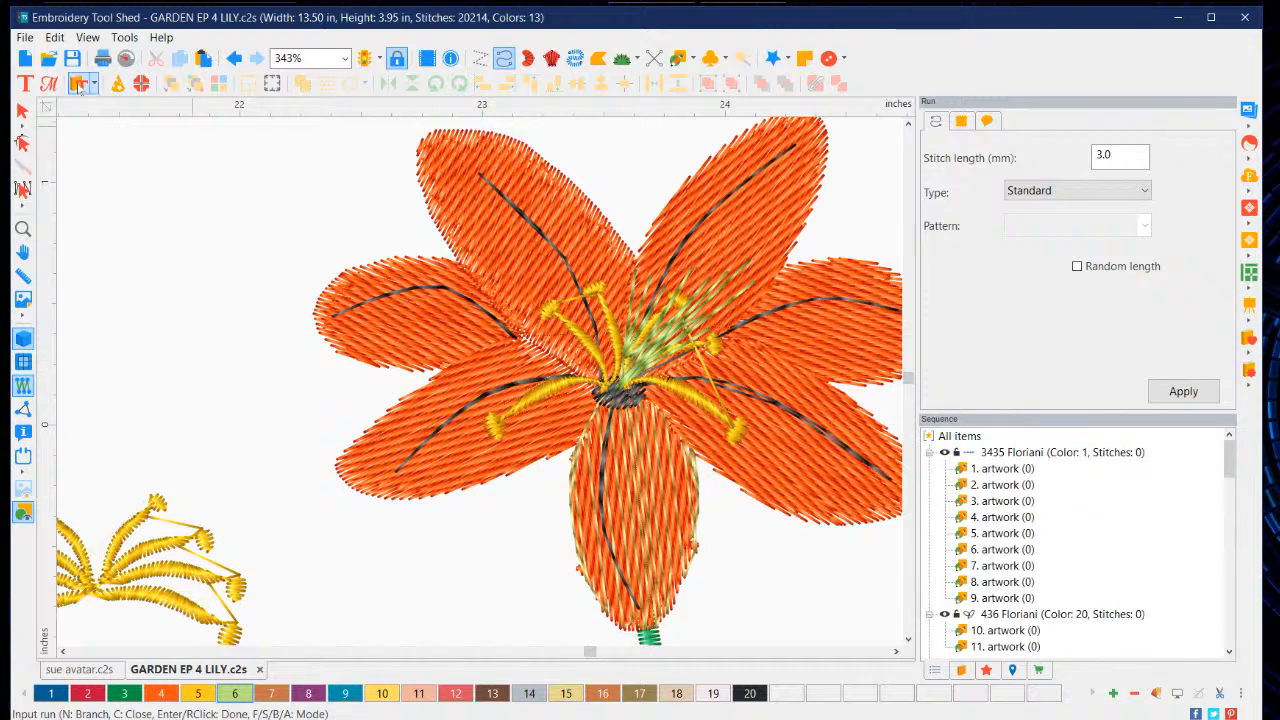
left_click(22, 111)
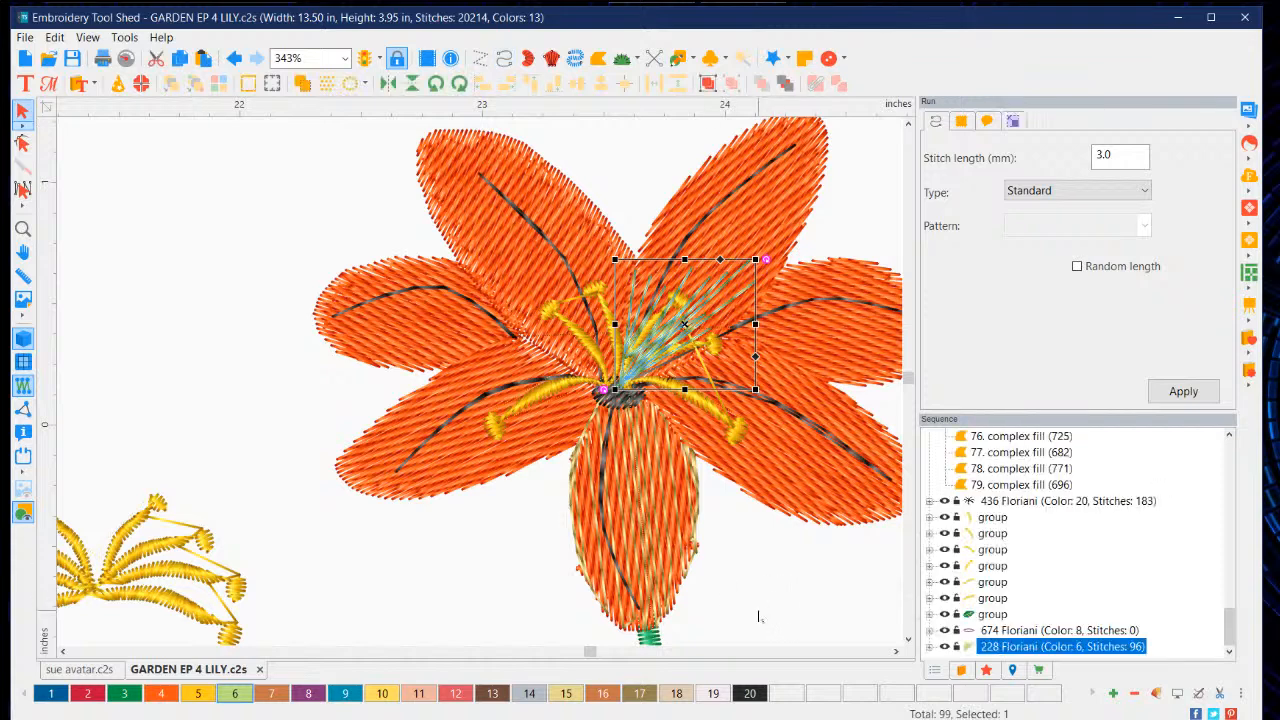
scroll(746, 572, "down", 3)
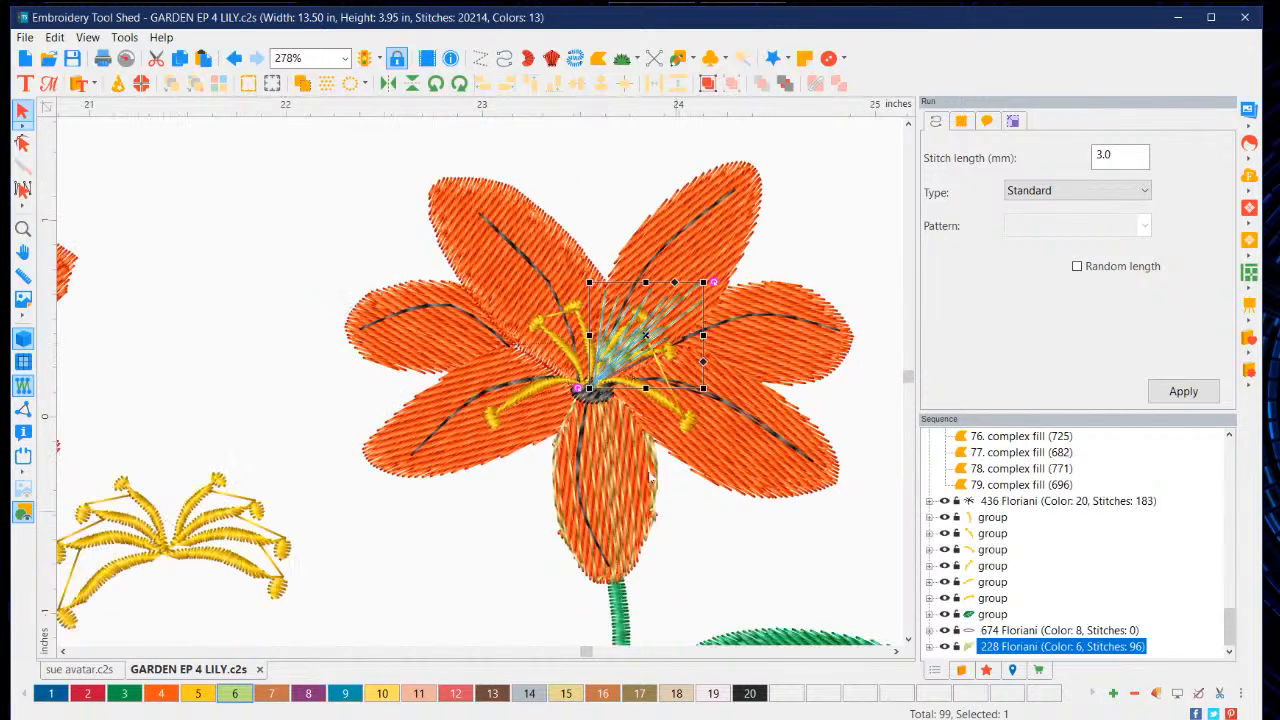
left_click(689, 510)
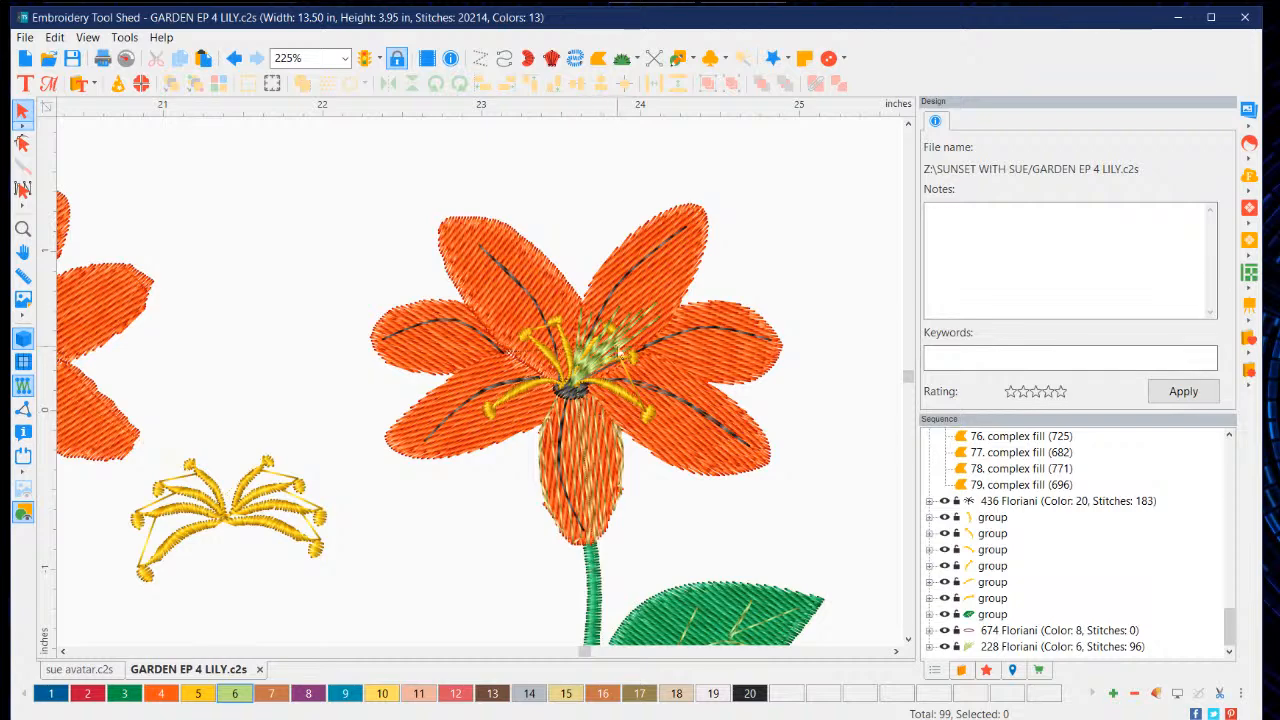
Step: Move the lower-right, both upper-left and lower-left yellow stamens off the lily into the empty area beside the flower
scroll(597, 365, "up", 3)
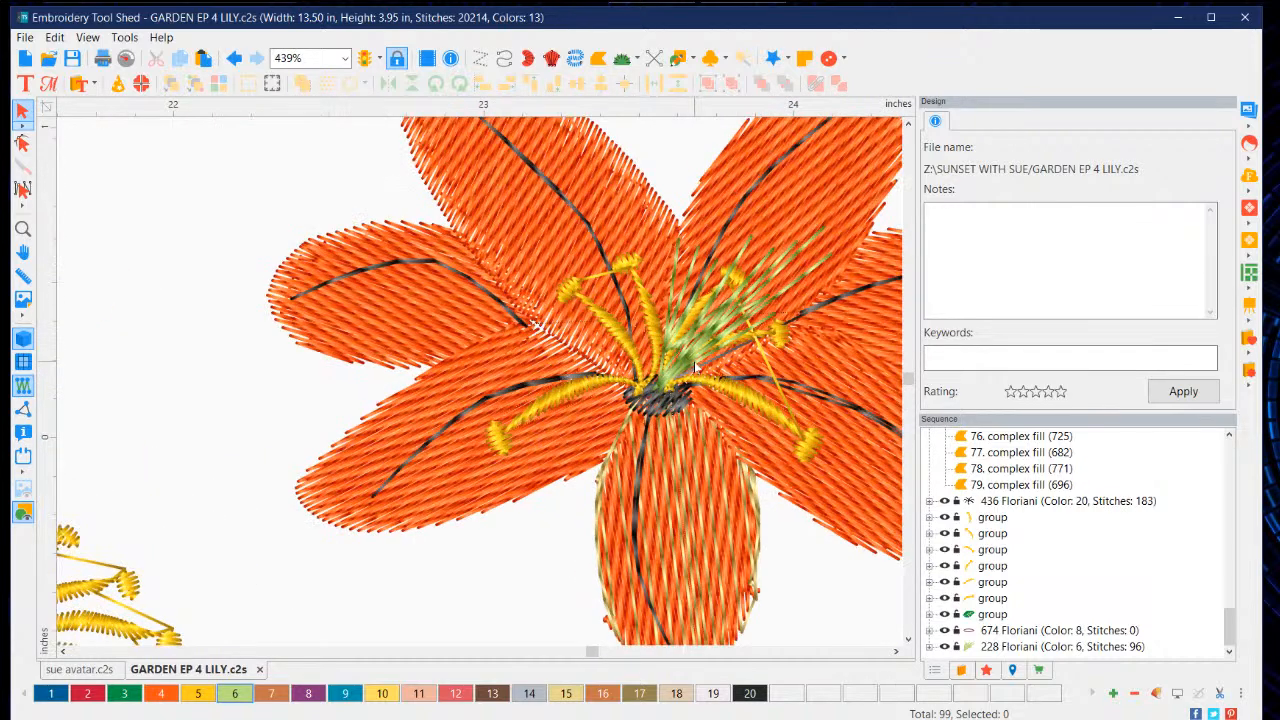
scroll(695, 368, "down", 2)
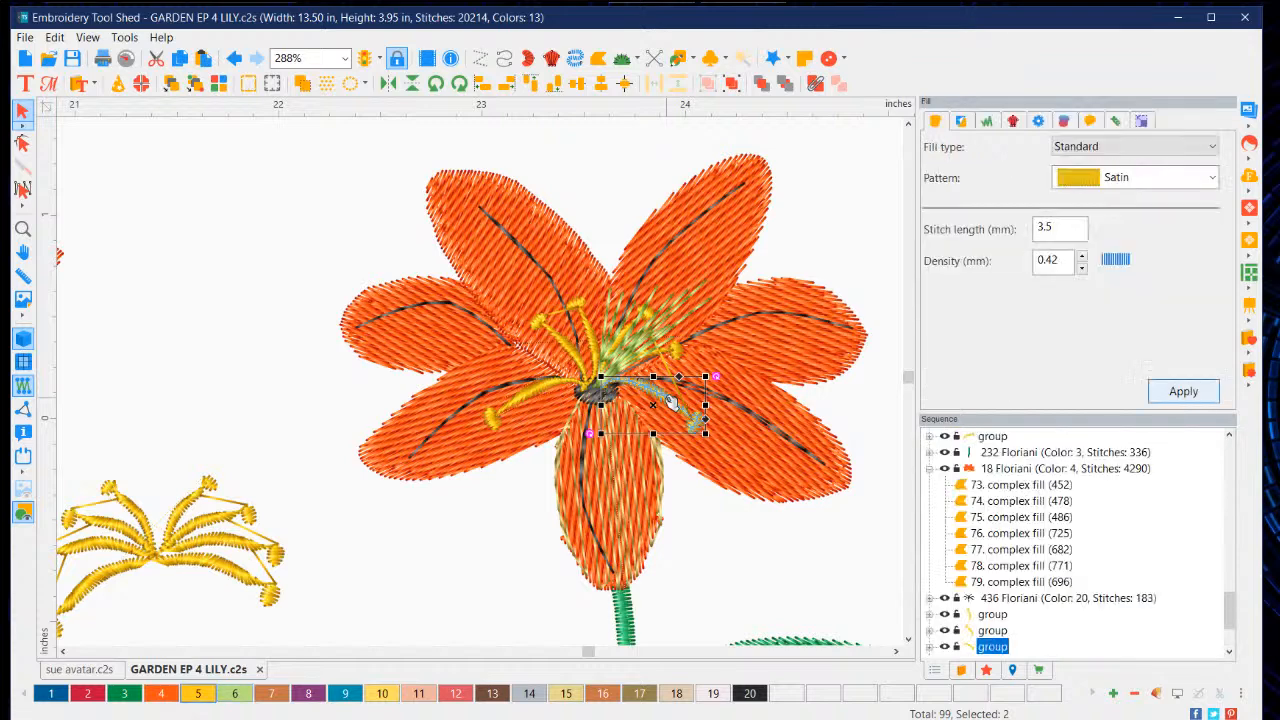
left_click_drag(672, 402, 284, 190)
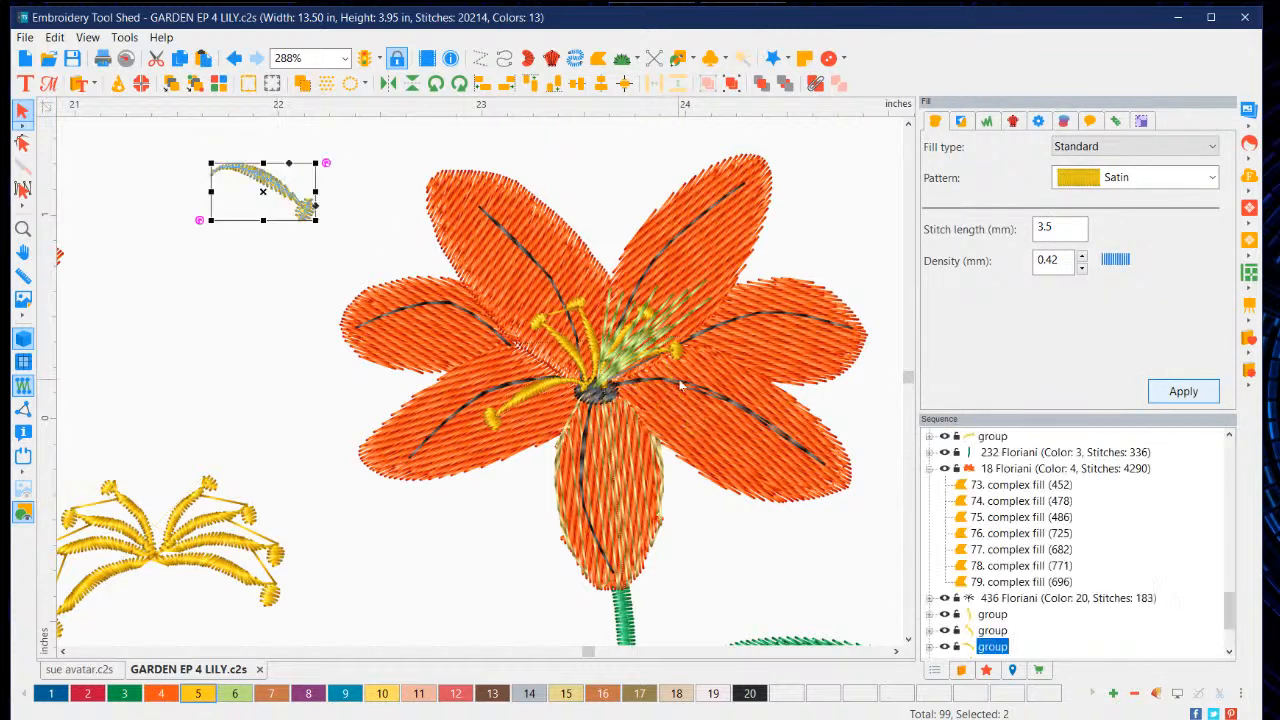
left_click(678, 358)
key("Escape")
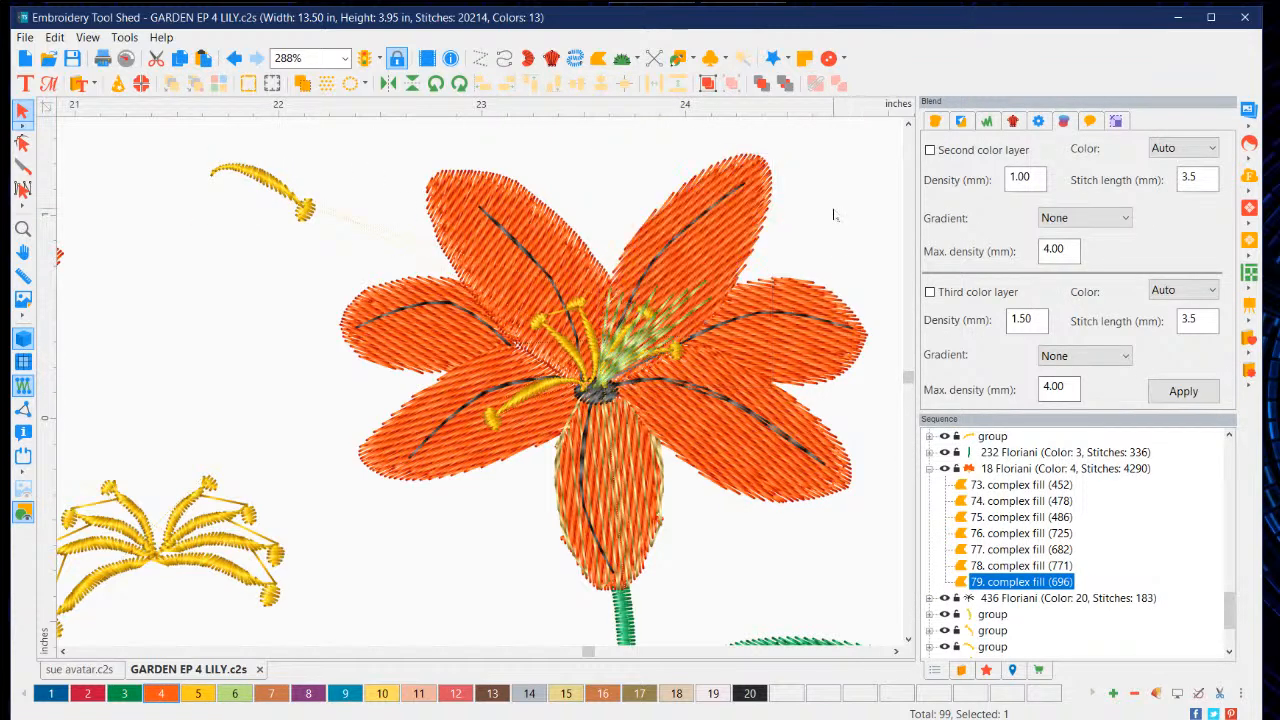
left_click_drag(585, 326, 252, 213)
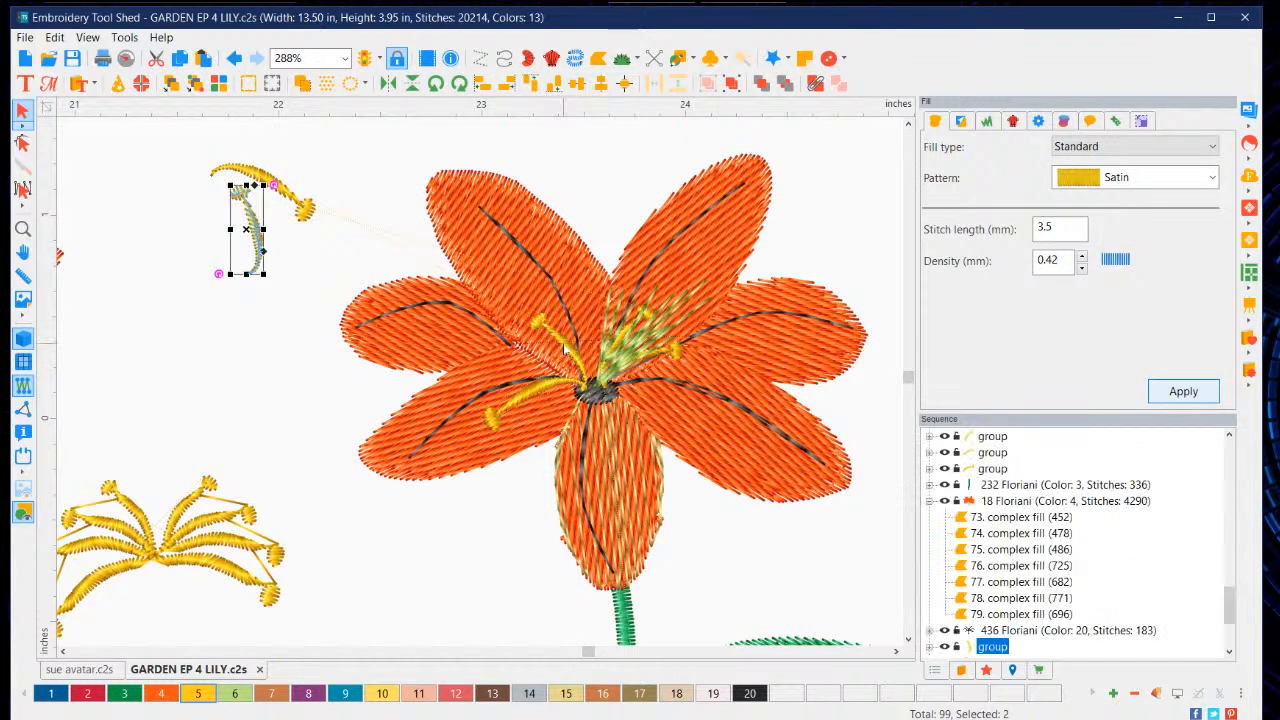
left_click_drag(557, 341, 225, 212)
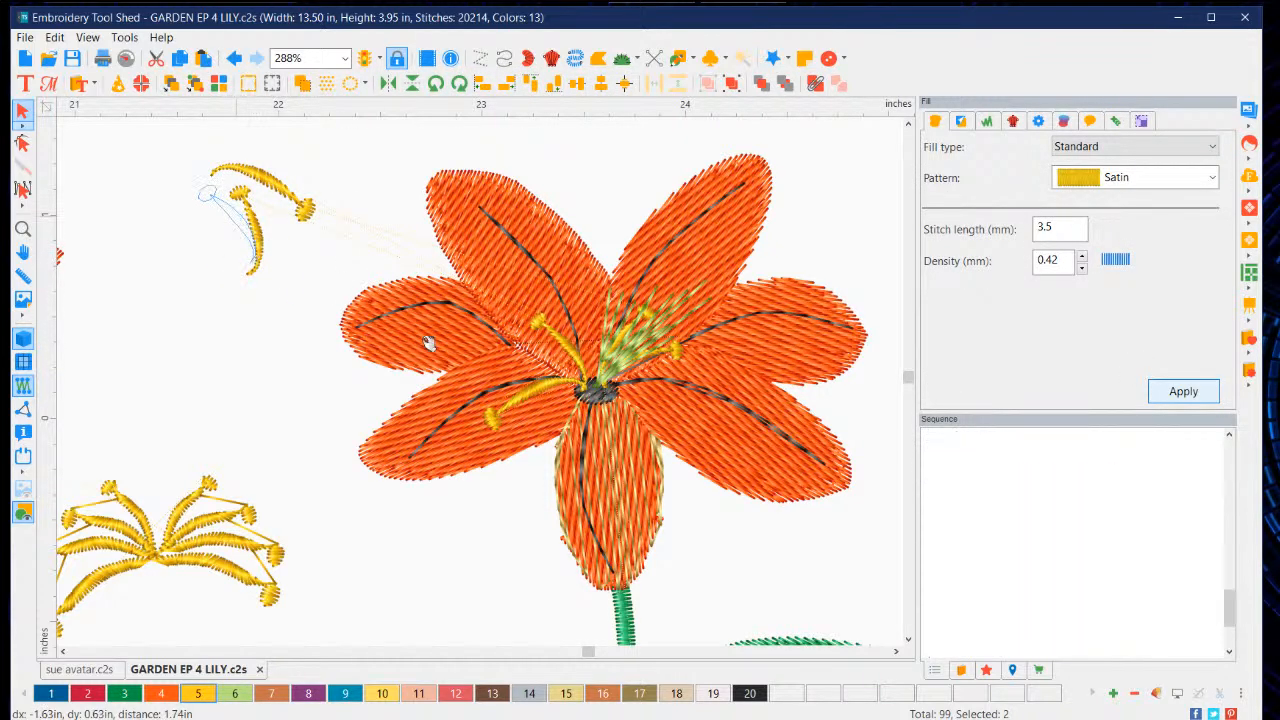
left_click(538, 393)
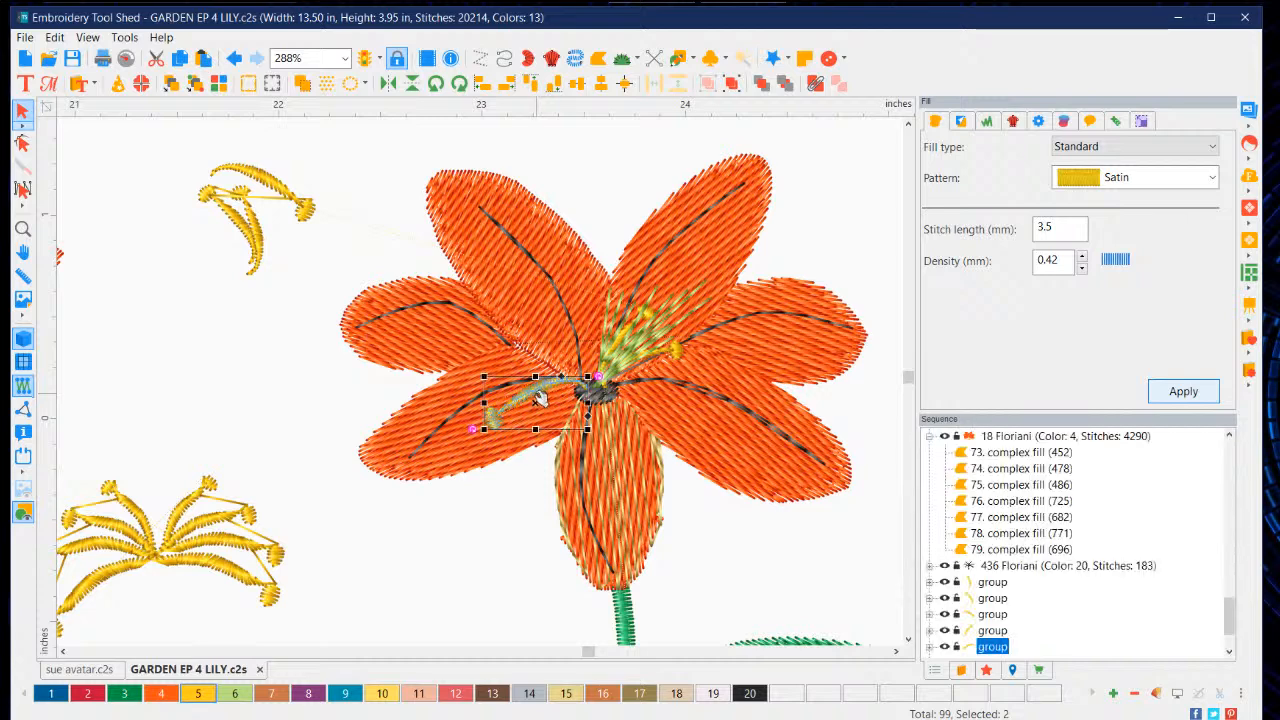
left_click_drag(538, 393, 253, 220)
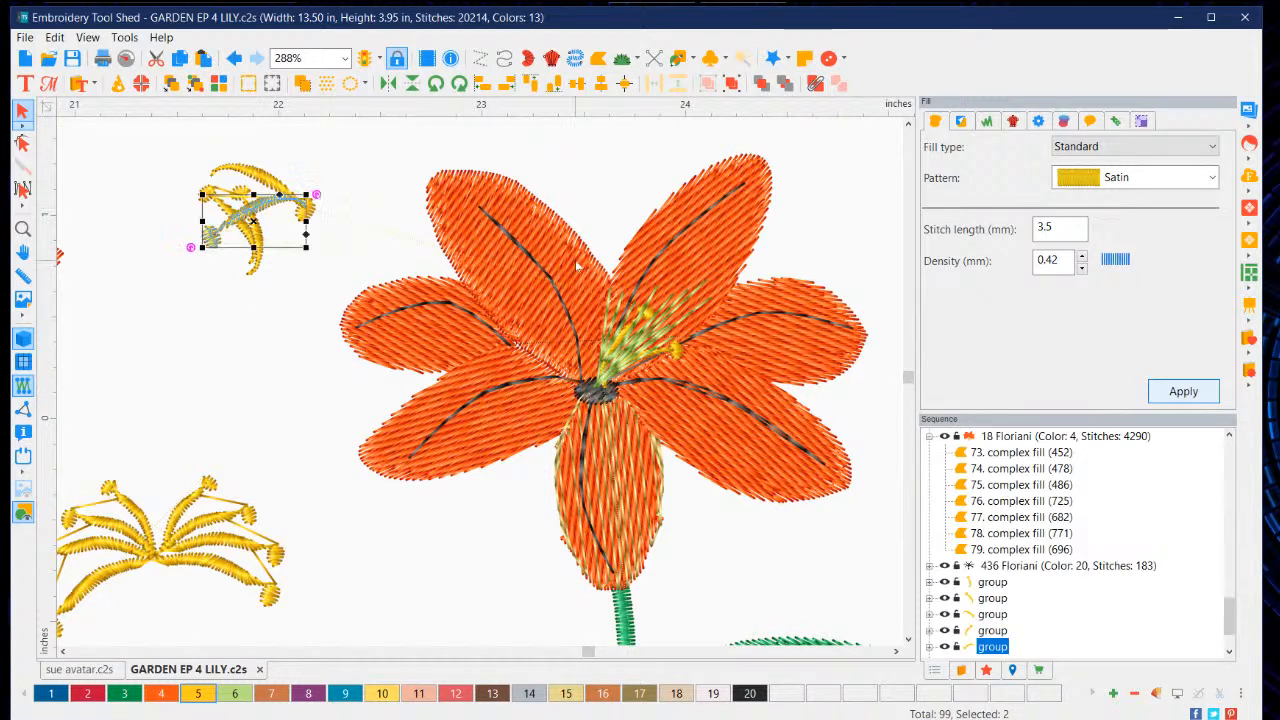
Step: Move the two remaining yellow stamens from the lily's right side to the empty area beside the flower
left_click(680, 352)
left_click_drag(680, 352, 340, 180)
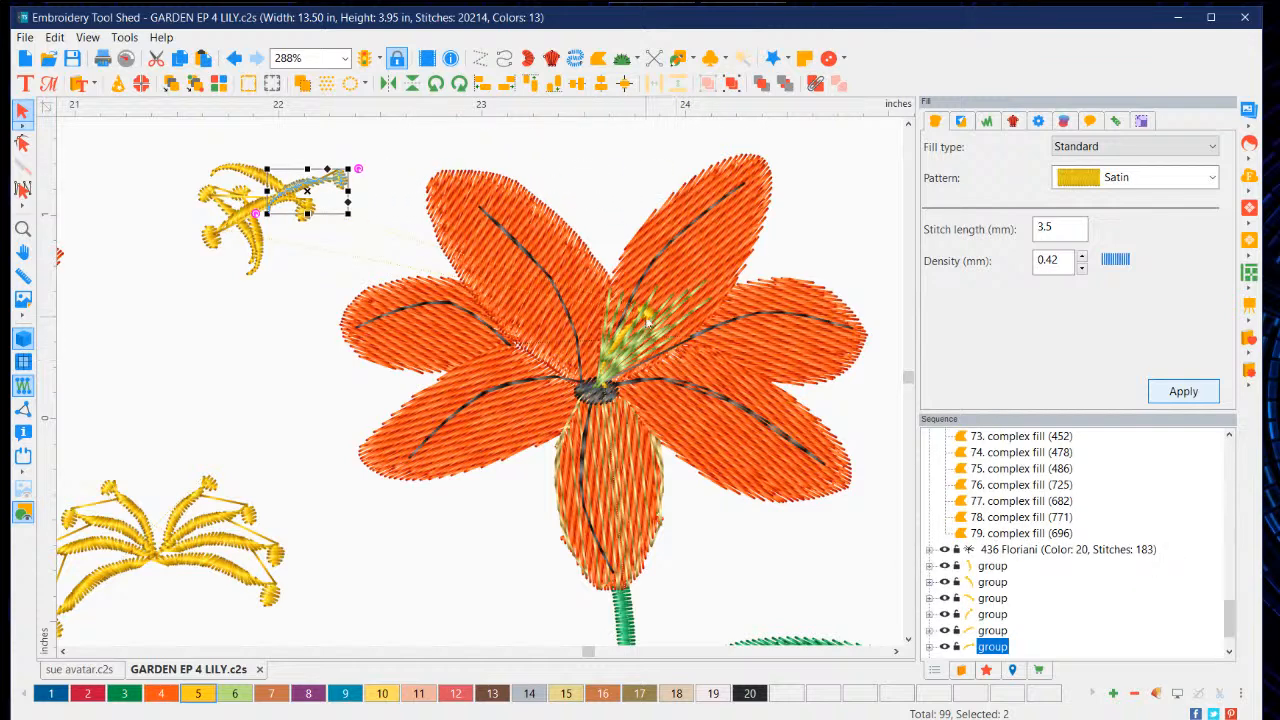
left_click(649, 318)
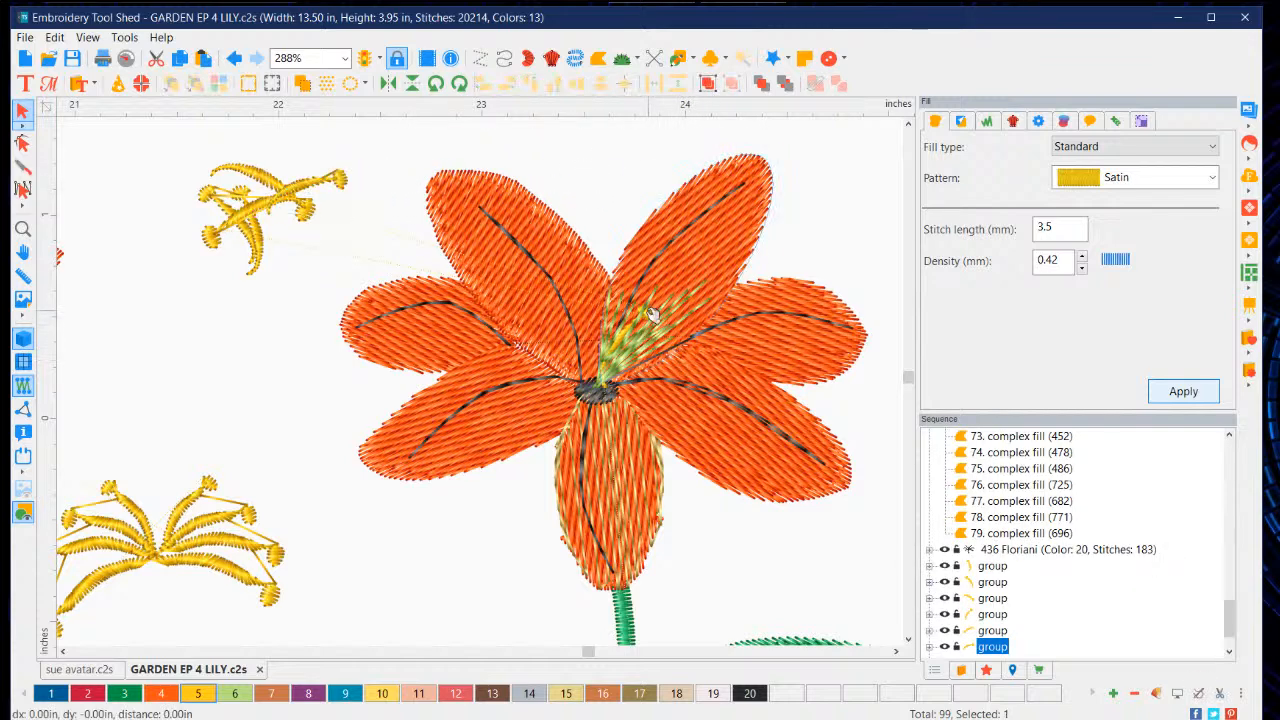
left_click(851, 232)
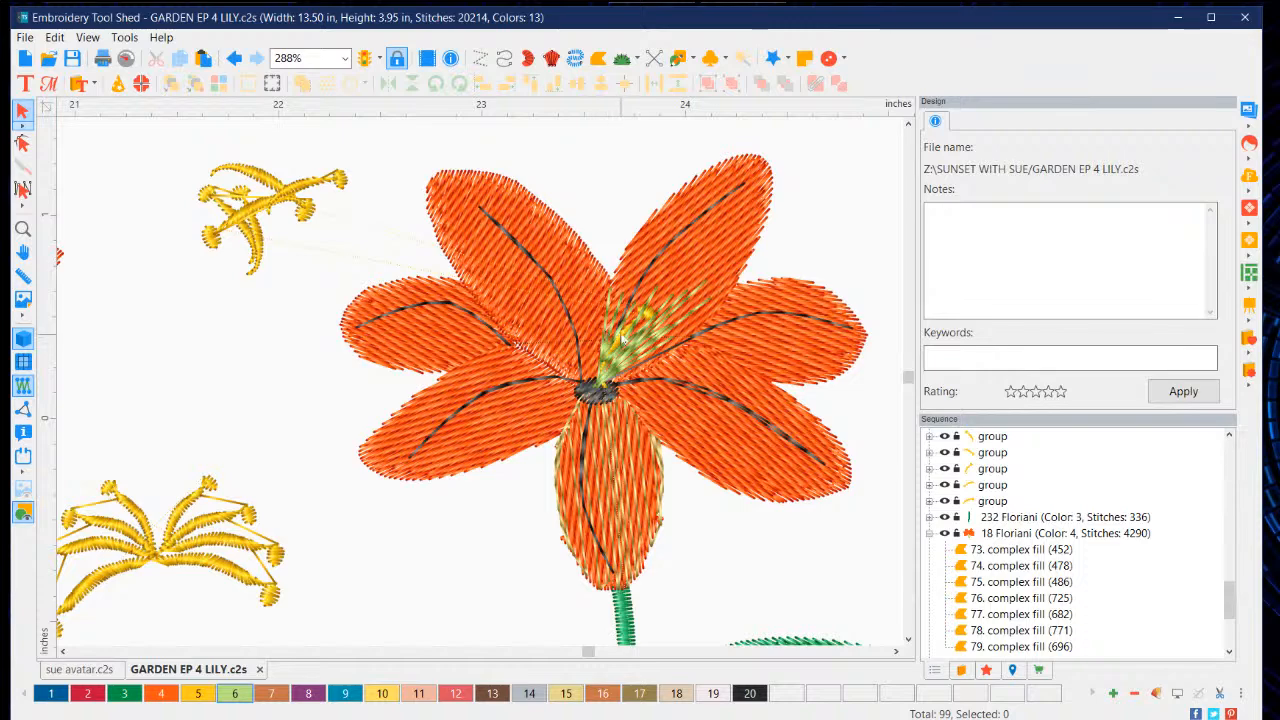
left_click(622, 340)
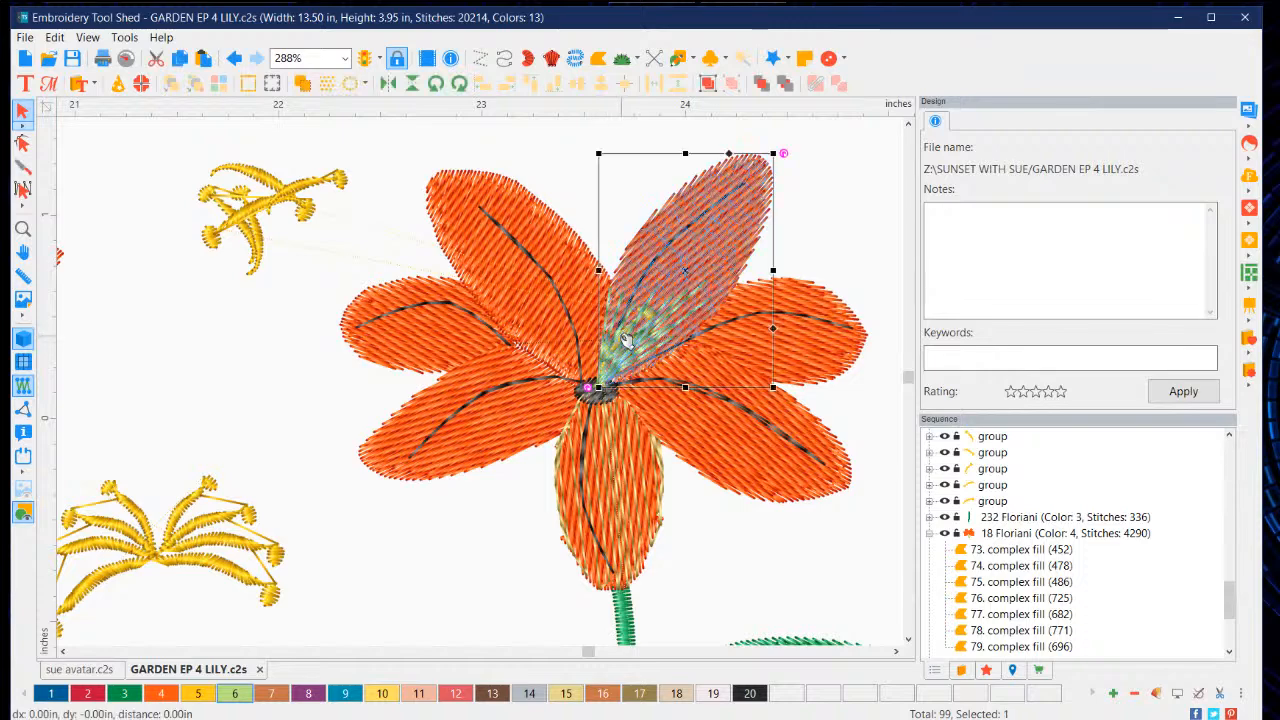
left_click(806, 241)
scroll(668, 283, "up", 3)
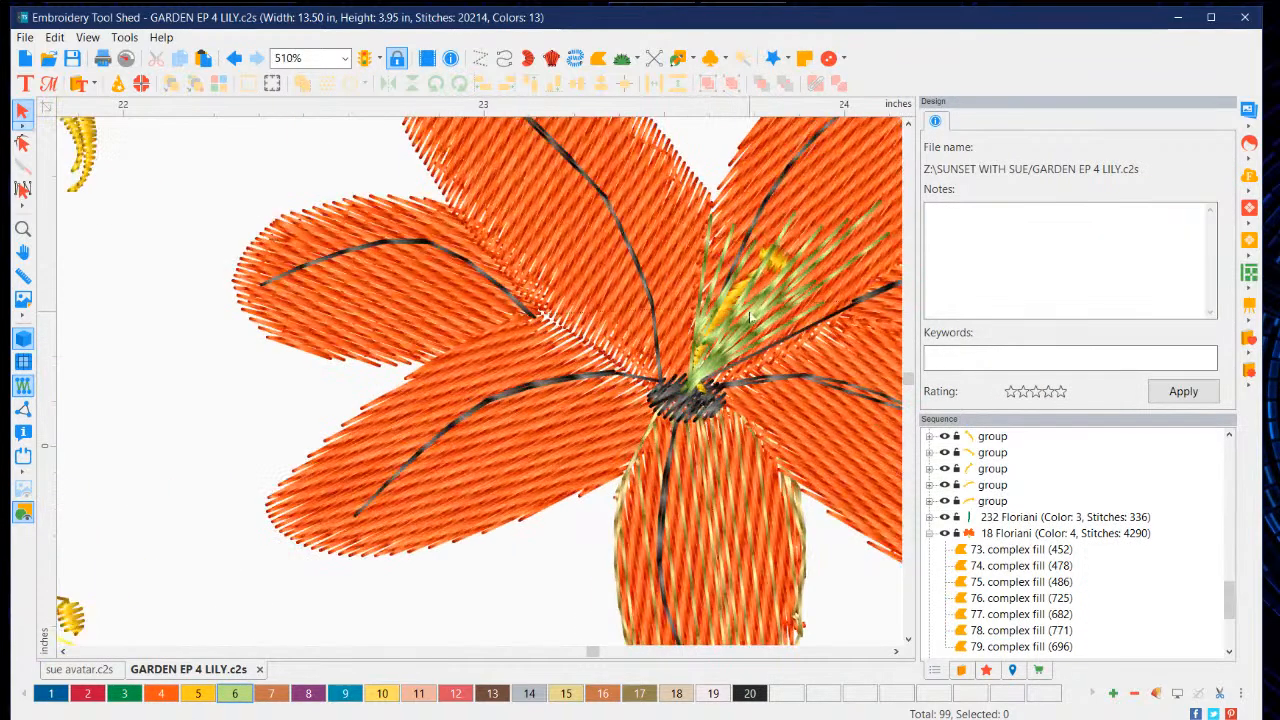
left_click_drag(733, 298, 243, 263)
scroll(820, 327, "down", 3)
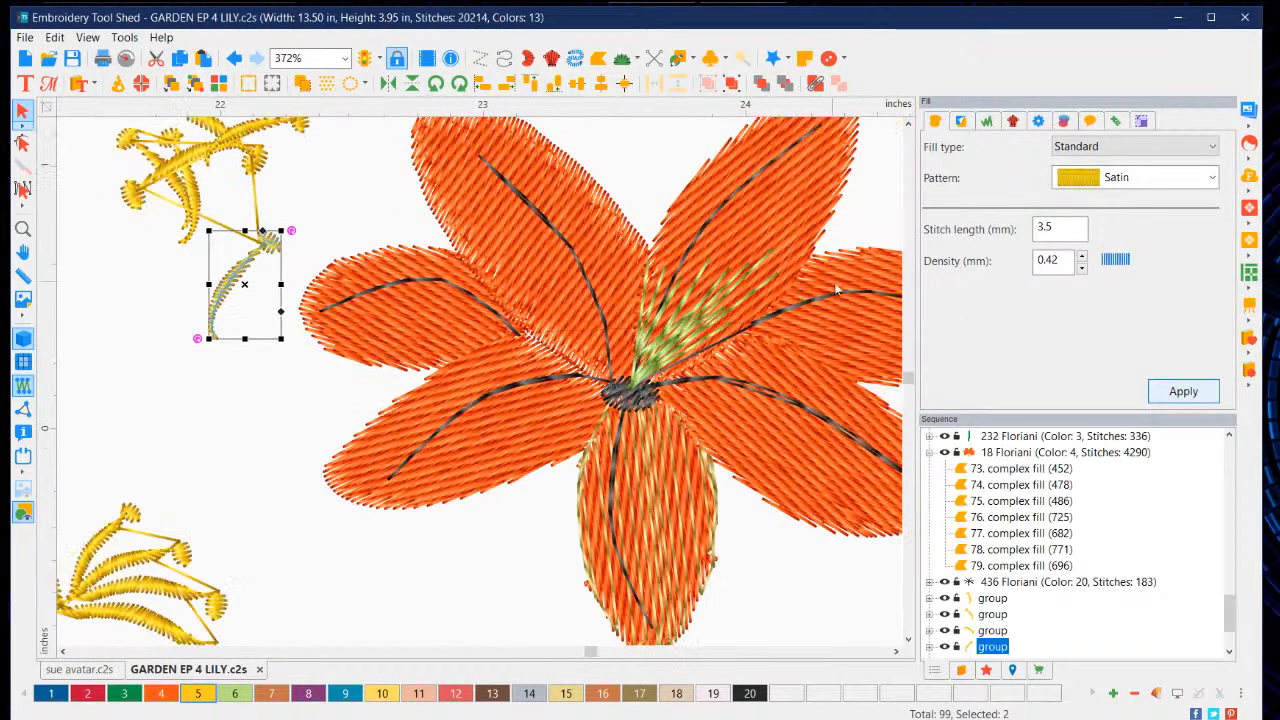
scroll(820, 327, "down", 1)
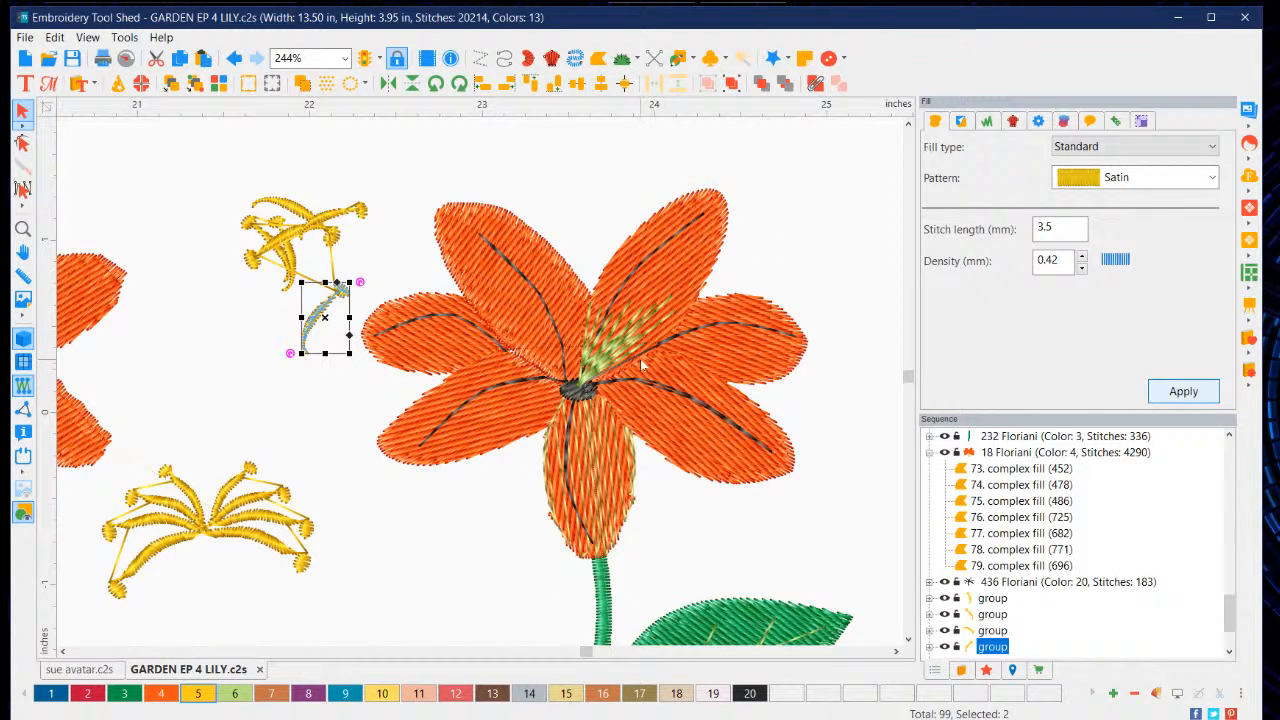
Step: Select the color 6 run-stitch fan in the upper-right petal, then copy it and paste a duplicate
left_click(608, 340)
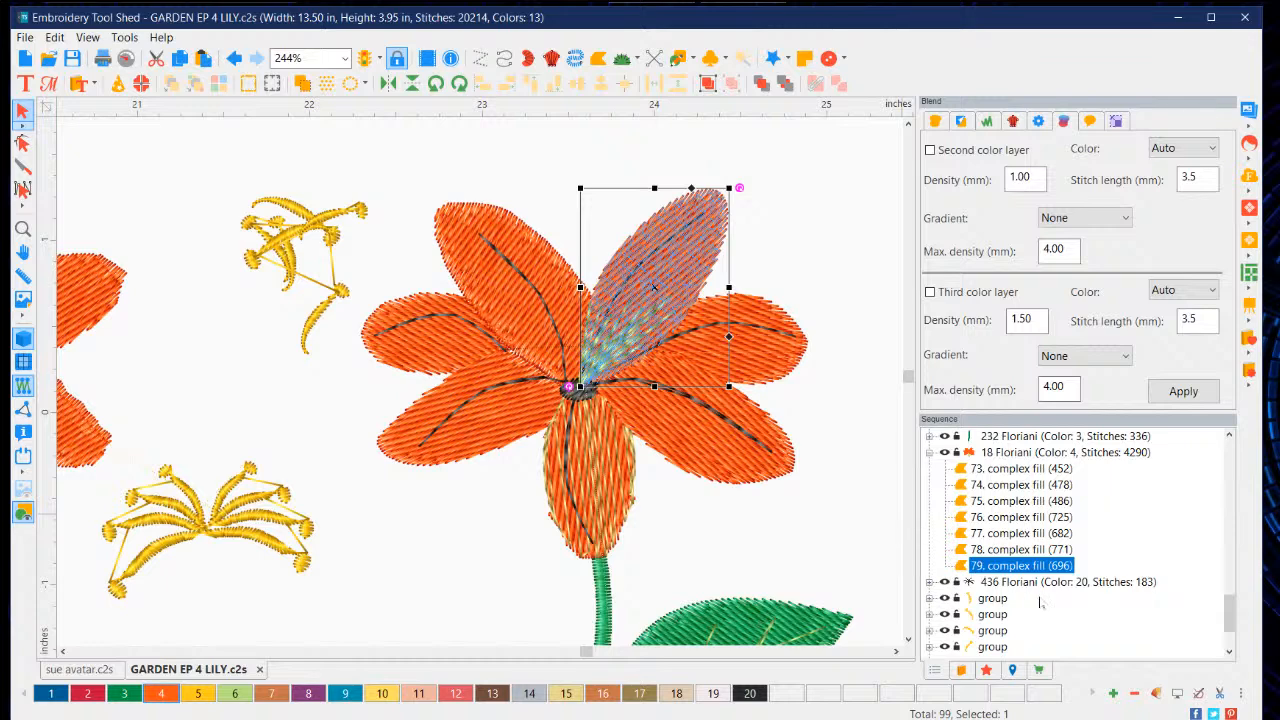
scroll(1030, 596, "down", 2)
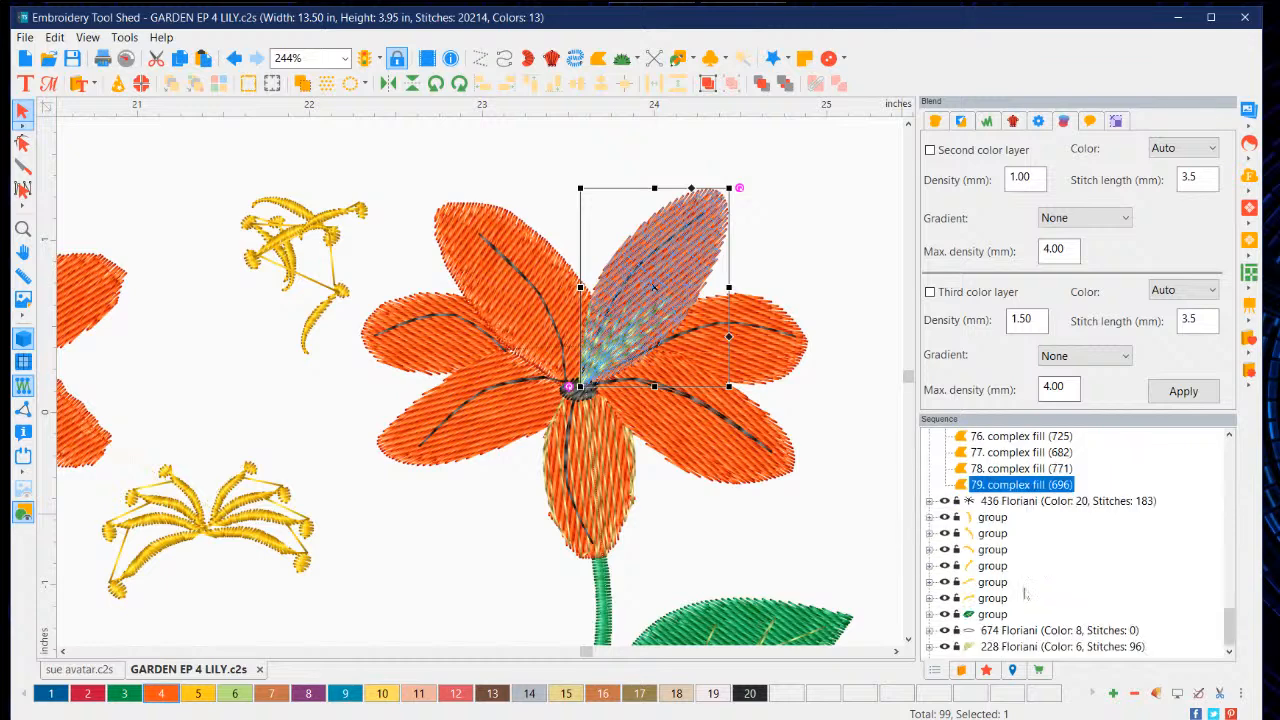
left_click(999, 648)
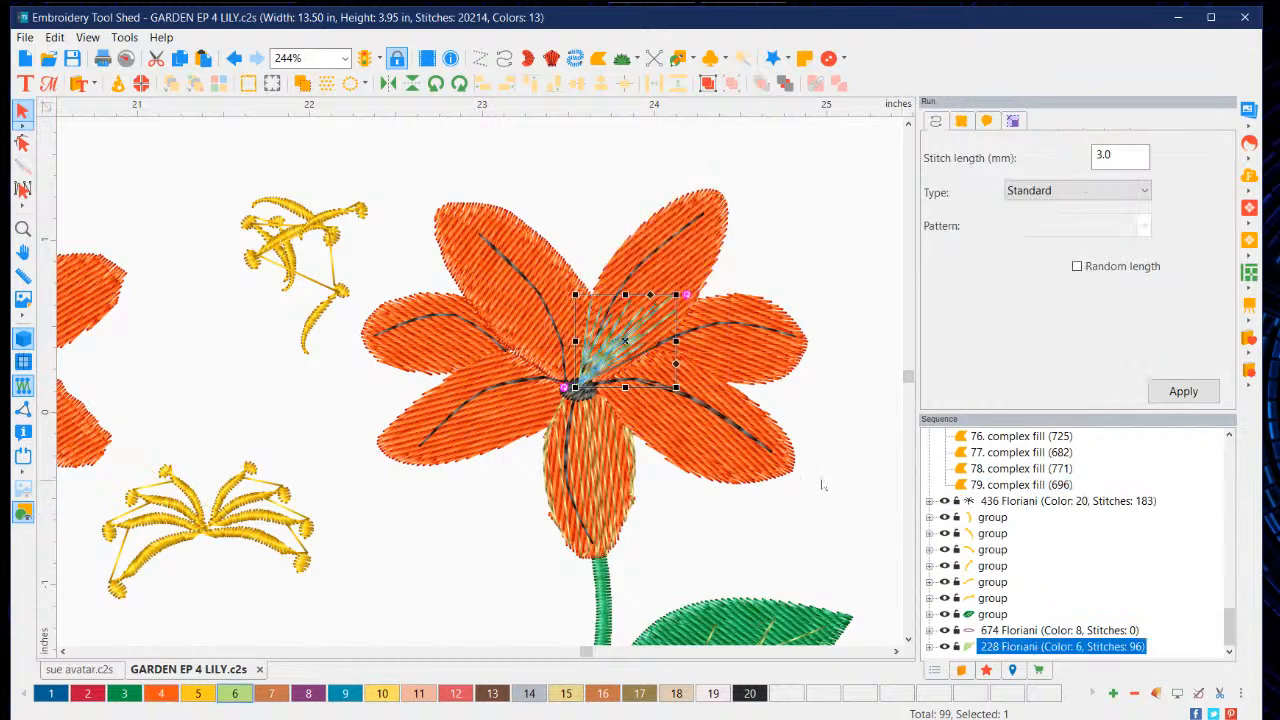
right_click(621, 330)
mouse_move(647, 342)
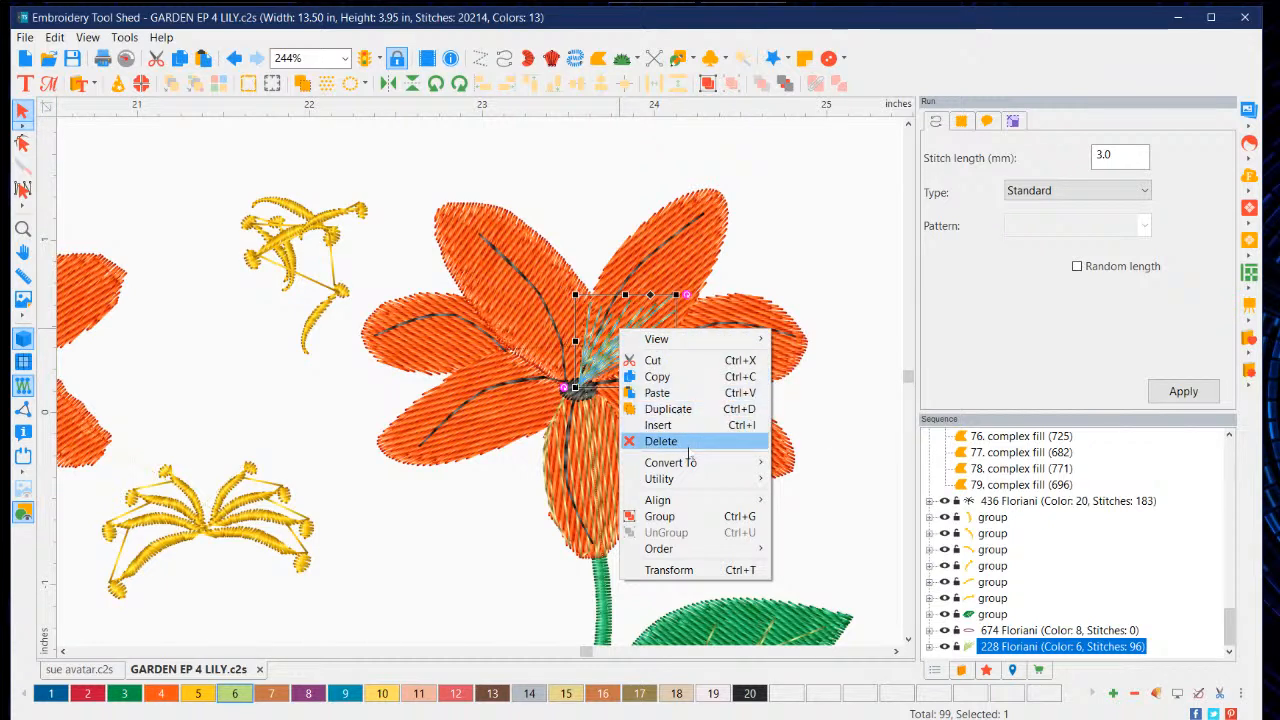
left_click(665, 376)
right_click(618, 351)
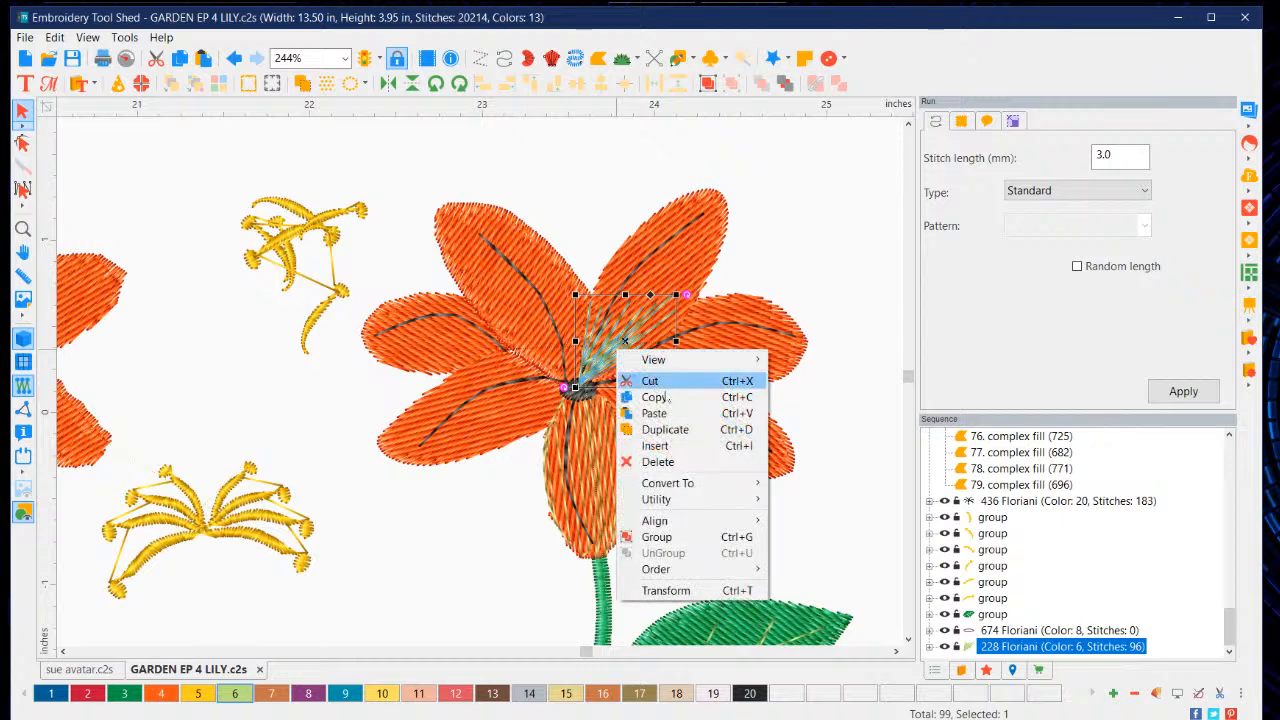
left_click(655, 413)
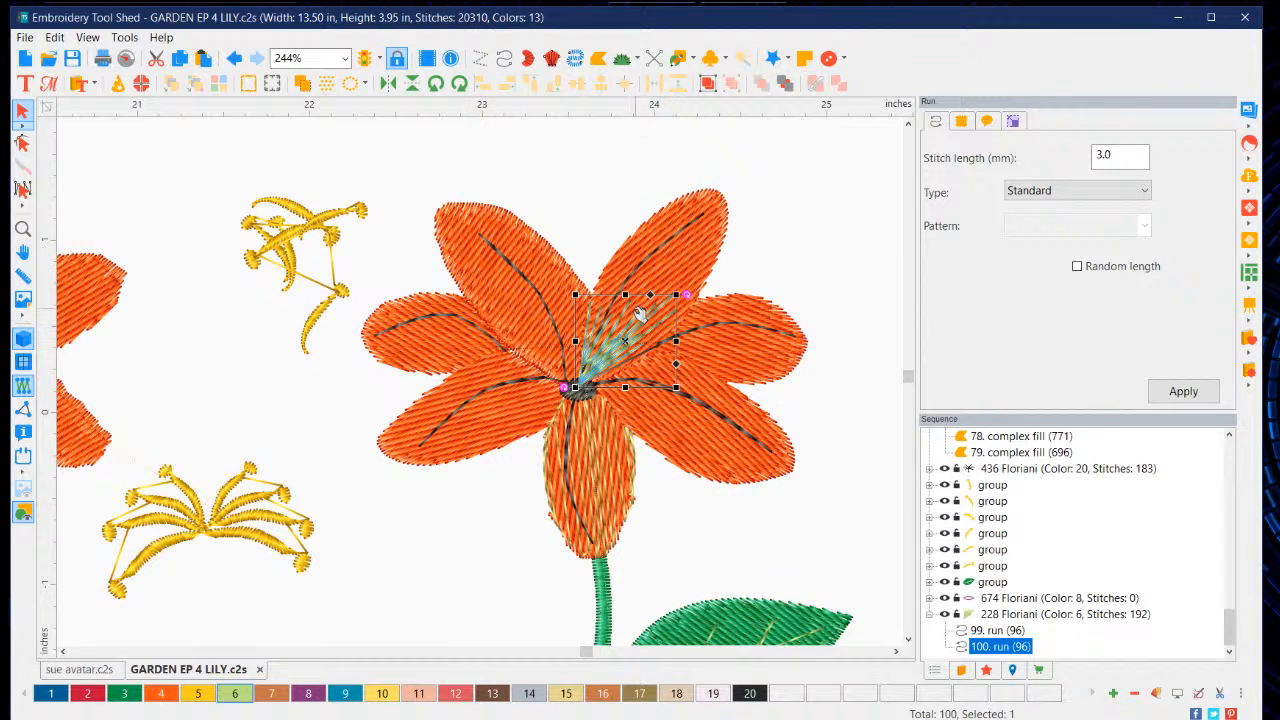
Step: Move the duplicate fan to the lower-right petal and rotate it clockwise so it radiates from the lily's center
left_click_drag(610, 345, 705, 383)
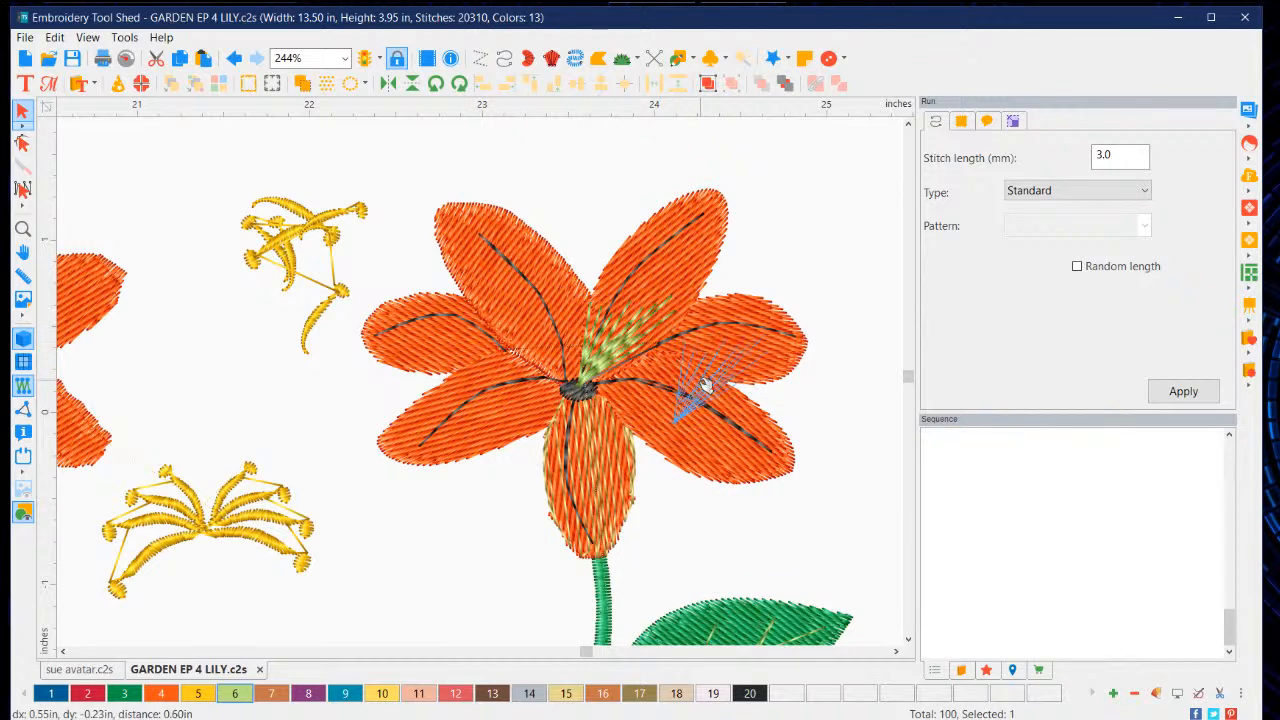
left_click_drag(781, 335, 778, 430)
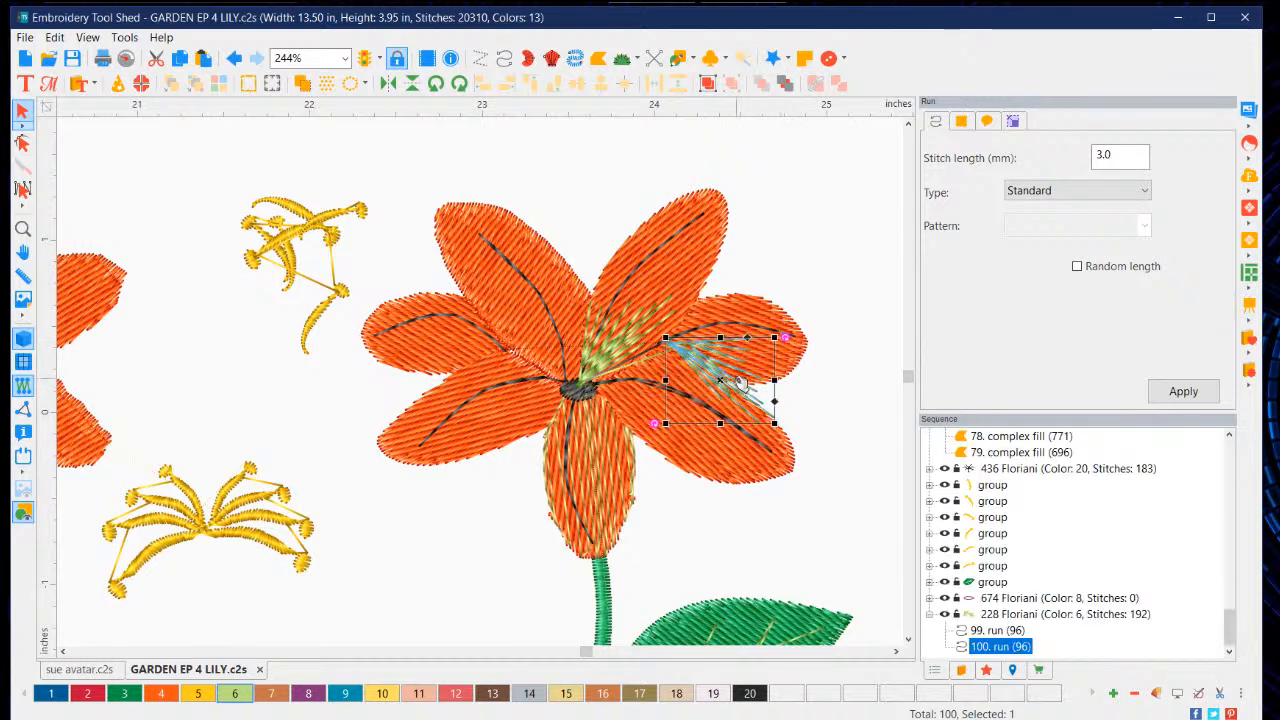
left_click_drag(716, 362, 651, 406)
left_click_drag(720, 374, 725, 349)
left_click_drag(635, 404, 632, 395)
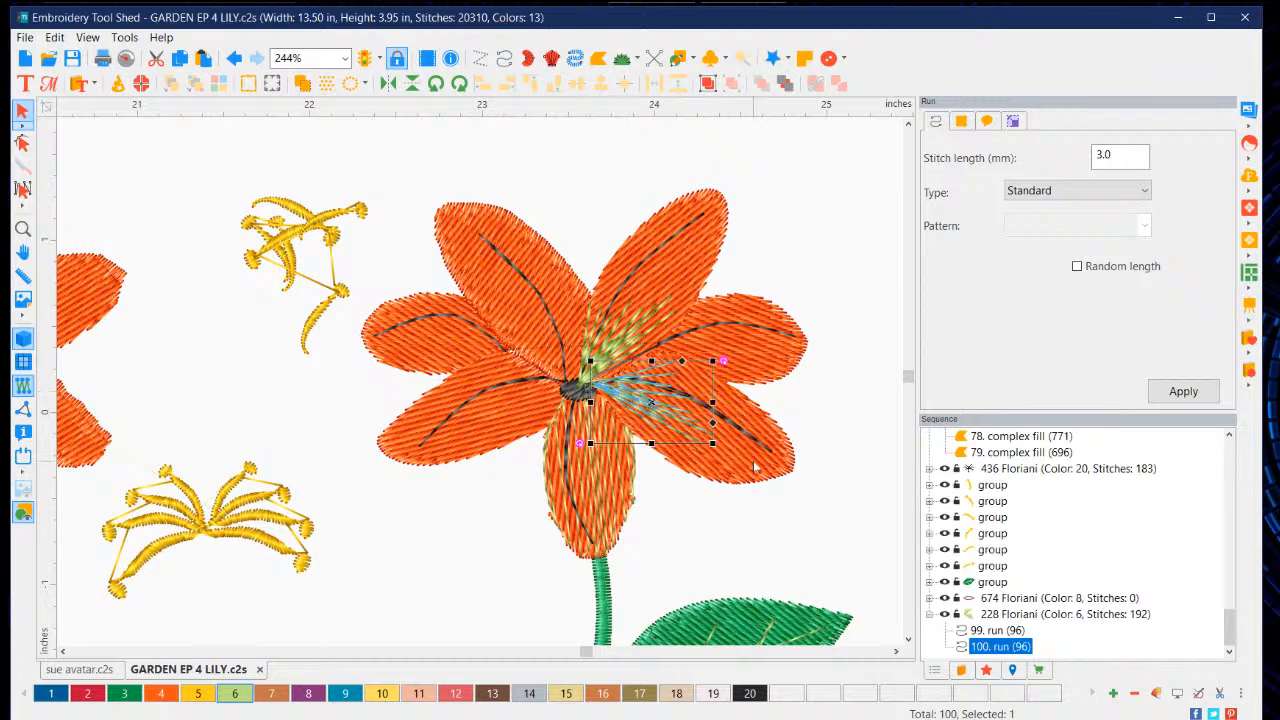
Step: Scale down the duplicate fan on the lower-right petal, move it back against the lily's center, and deselect it
left_click_drag(712, 443, 685, 424)
left_click_drag(640, 381, 600, 378)
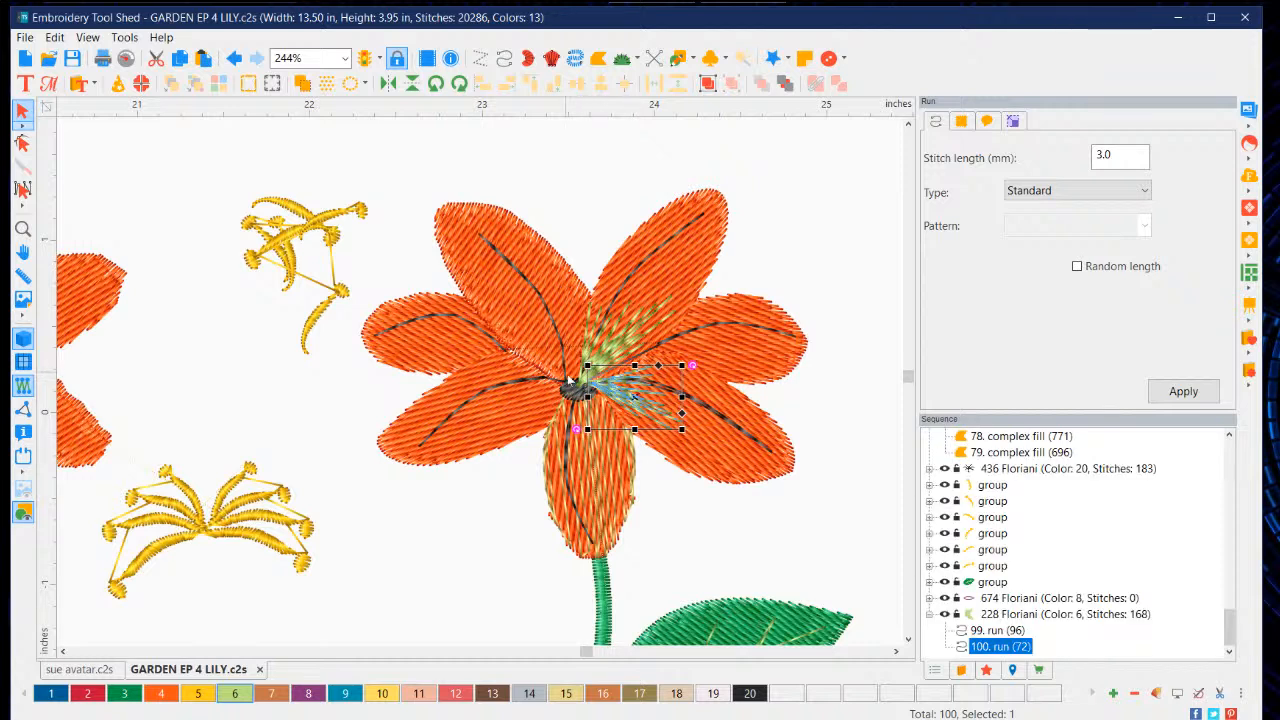
left_click(827, 394)
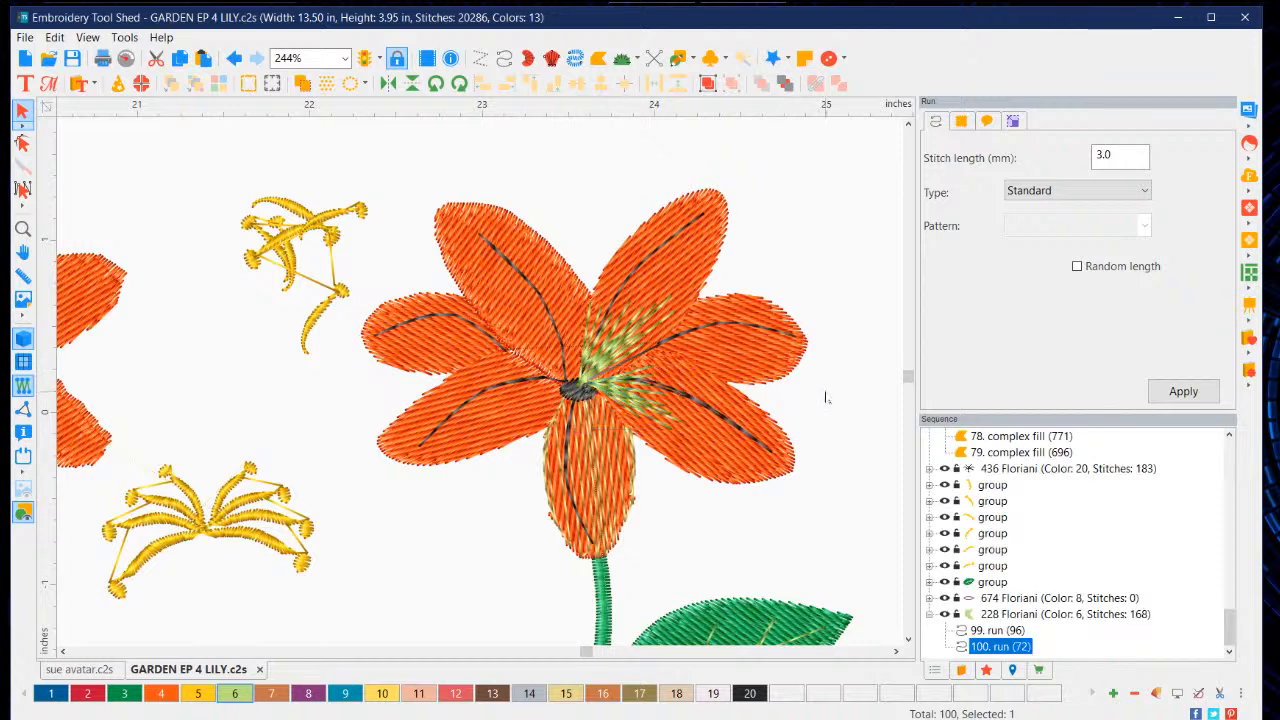
left_click_drag(628, 378, 635, 384)
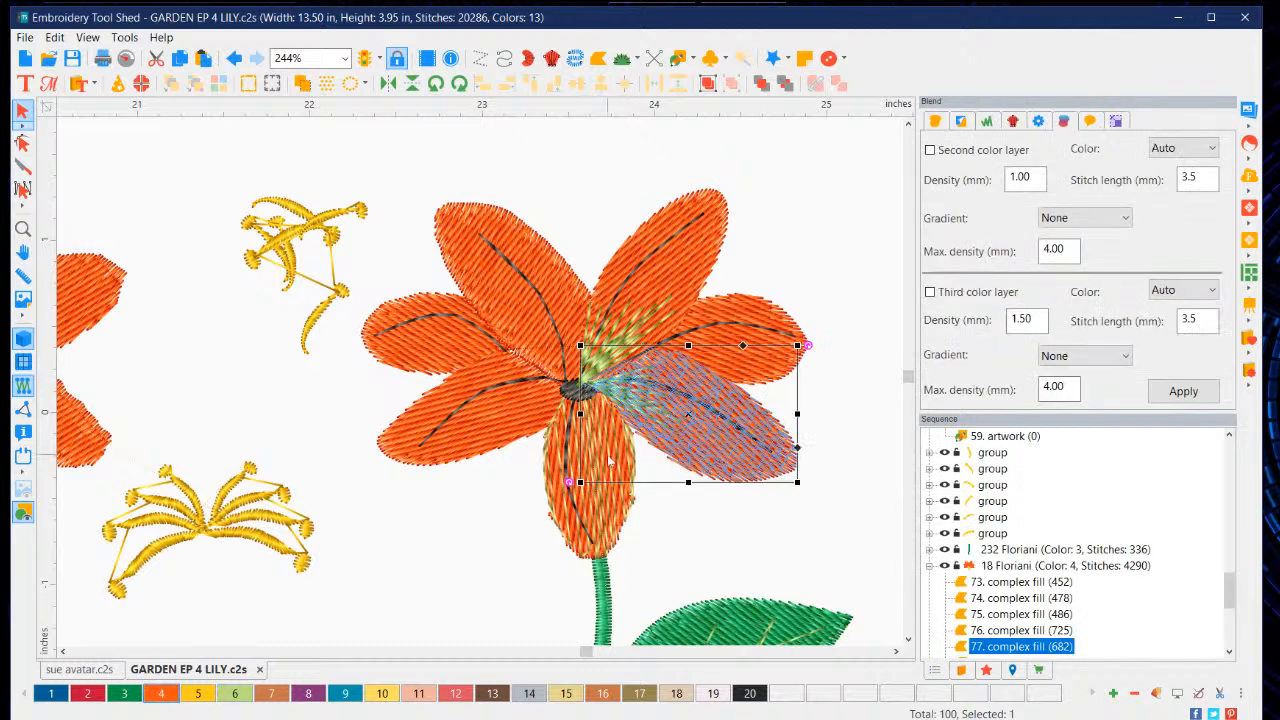
left_click(686, 537)
Step: Turn off the second color layer on the bottom petal's complex fill, apply the change, and deselect the petal
left_click(620, 466)
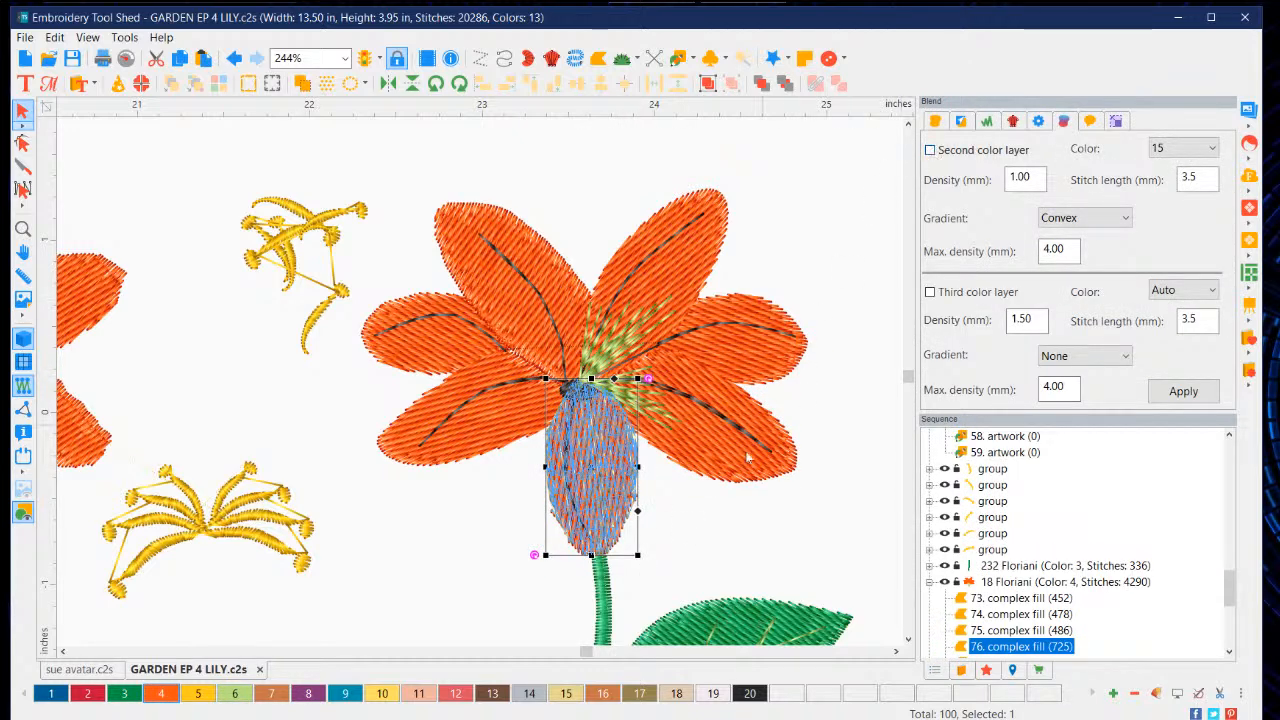
left_click(668, 527)
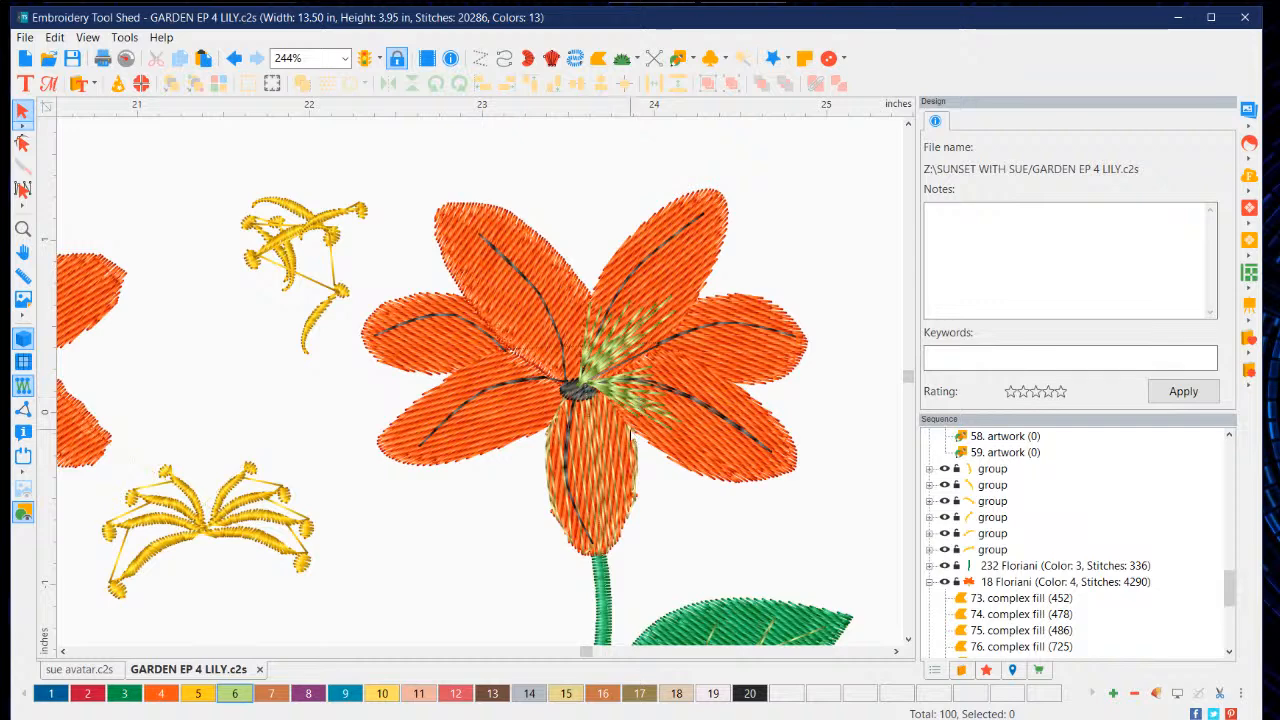
left_click(597, 488)
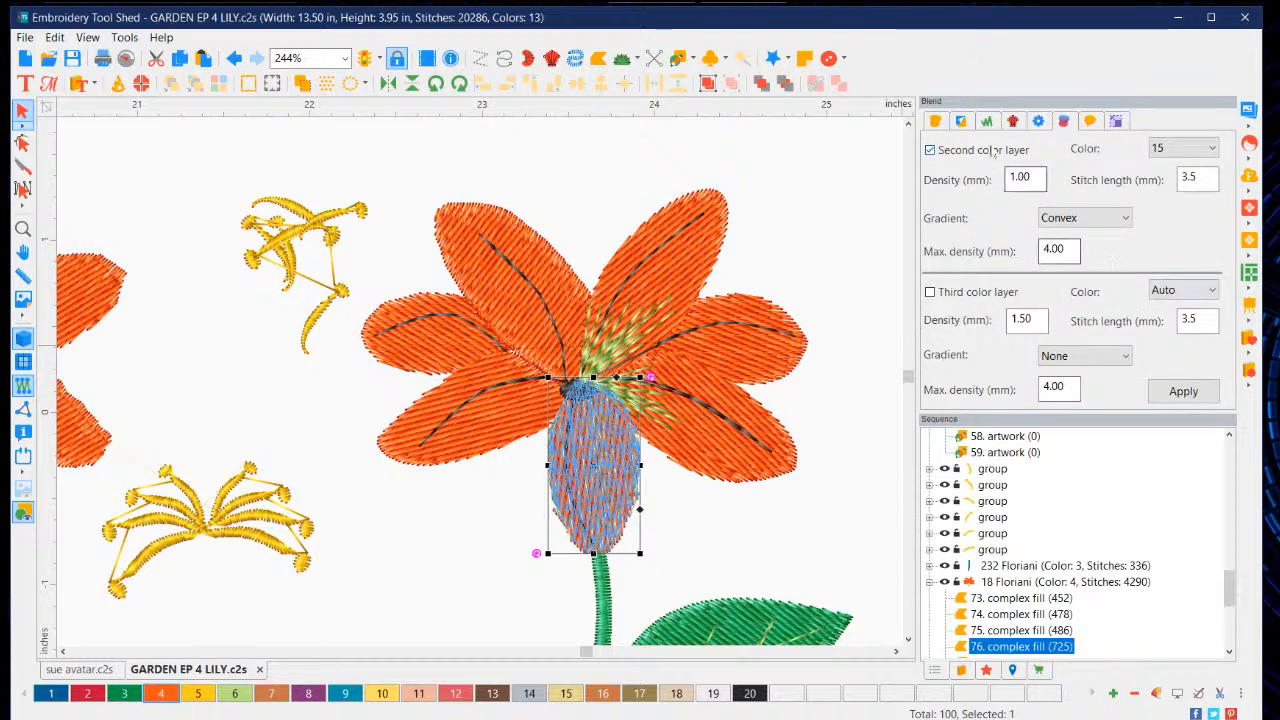
left_click(1174, 391)
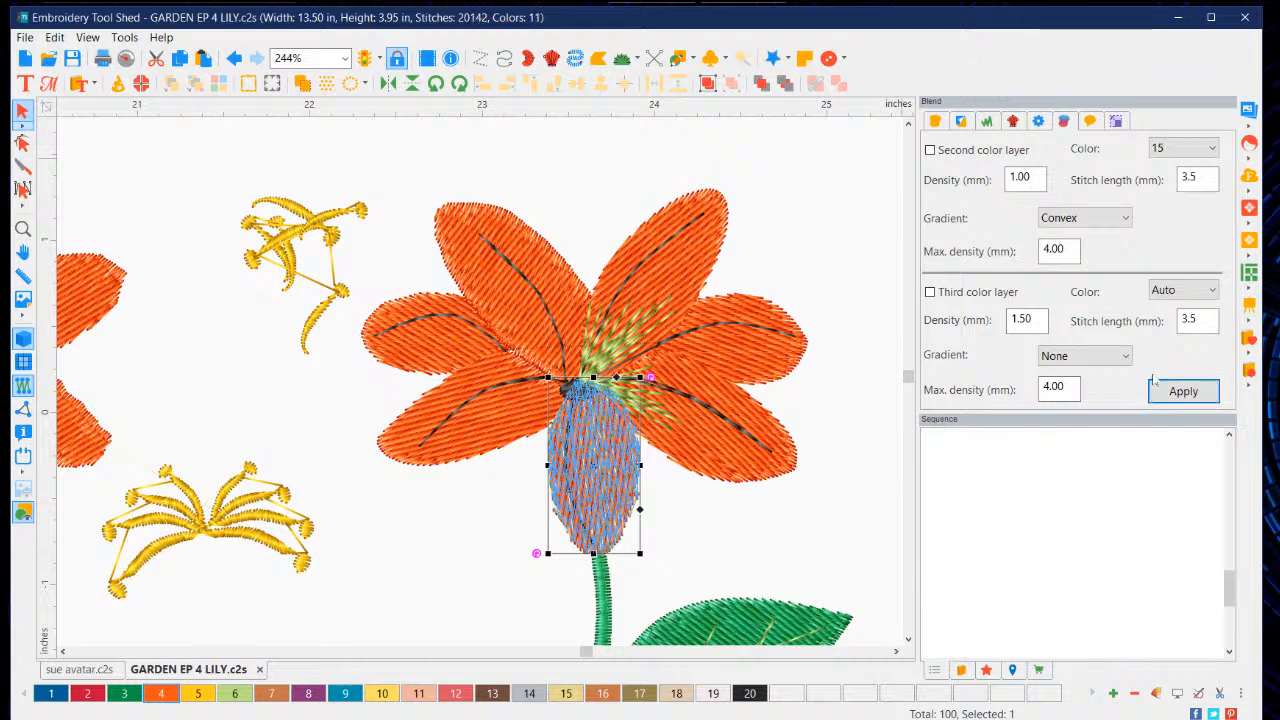
left_click(766, 223)
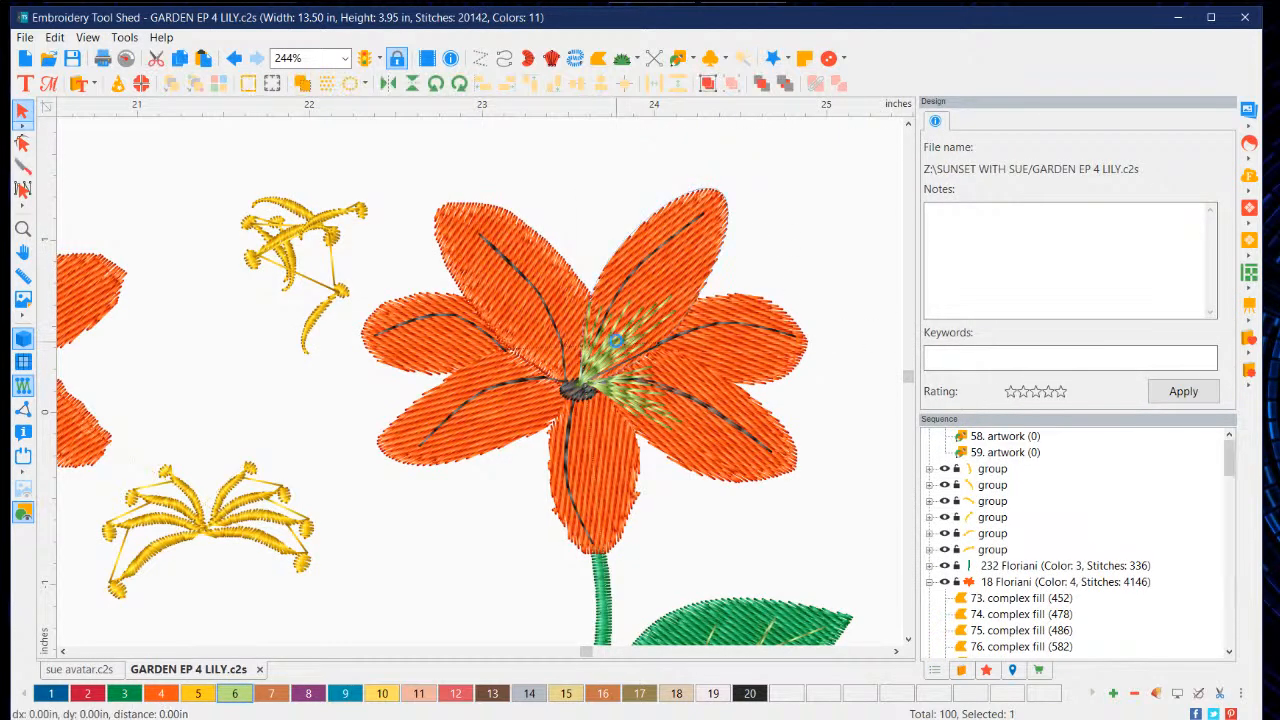
Step: Recolor both color 6 run-stitch fans on the right petals to color 8, then deselect them
left_click(632, 336)
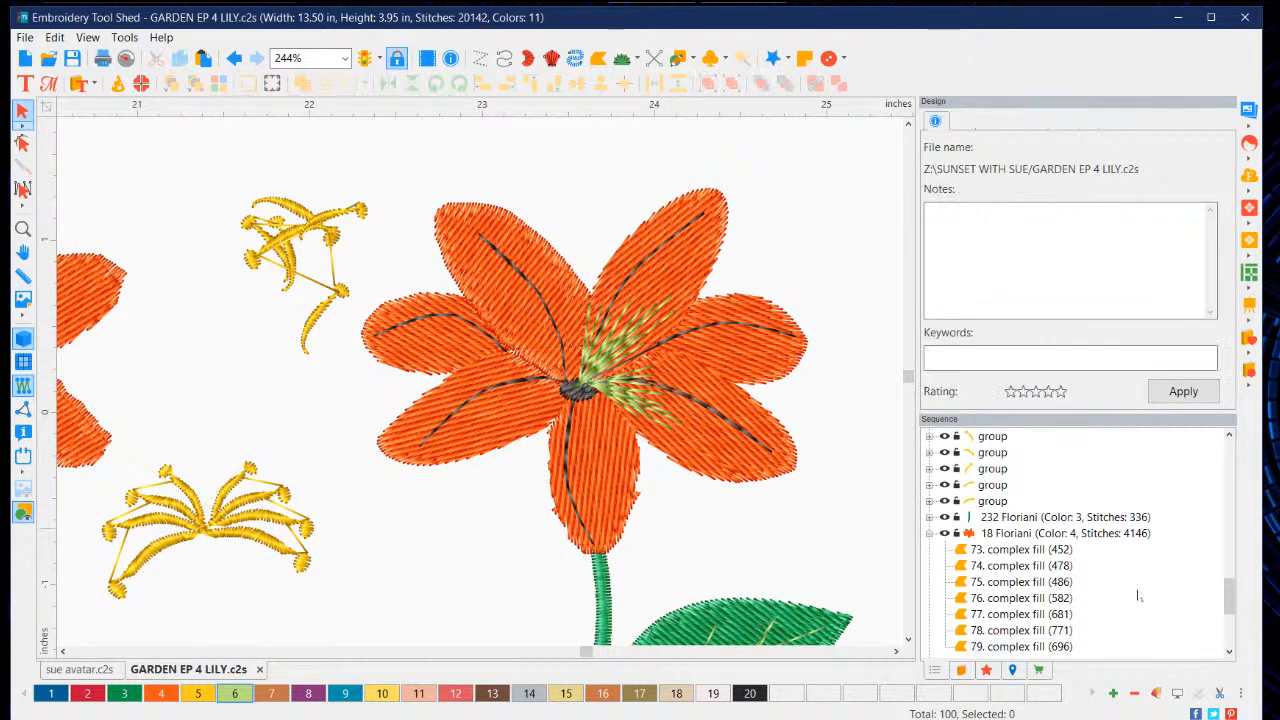
scroll(1122, 585, "down", 4)
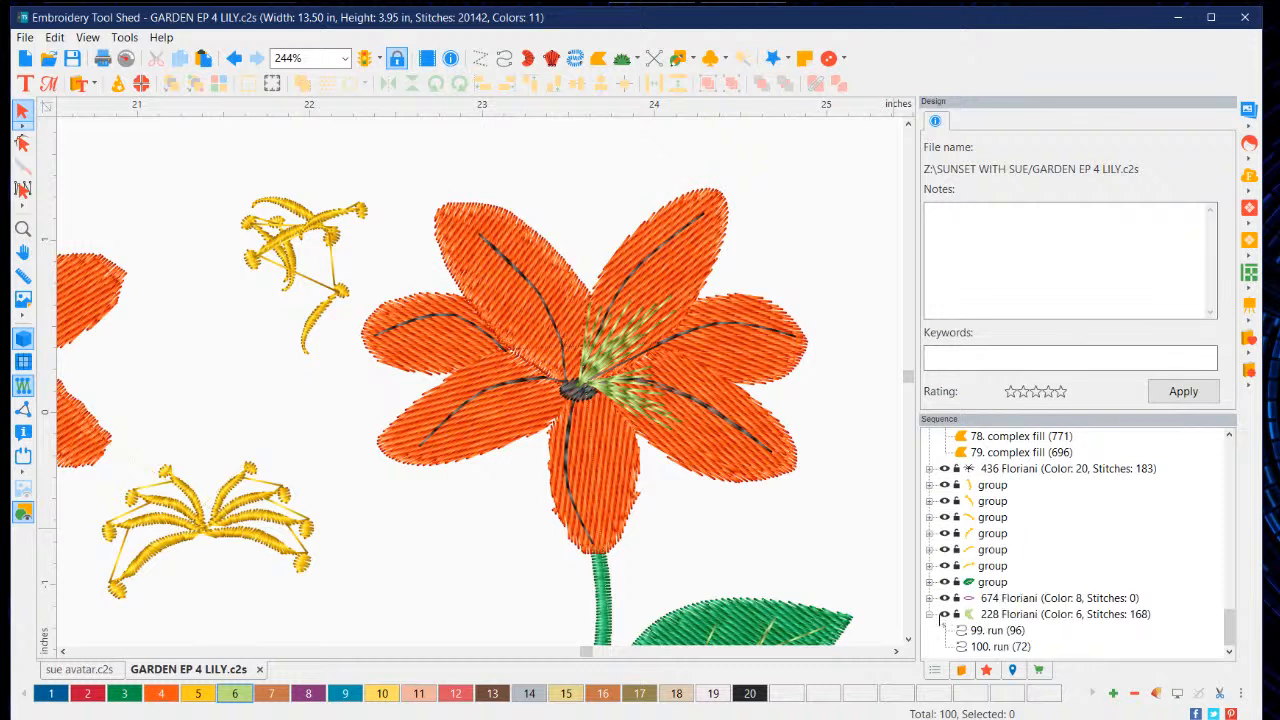
left_click(1006, 617)
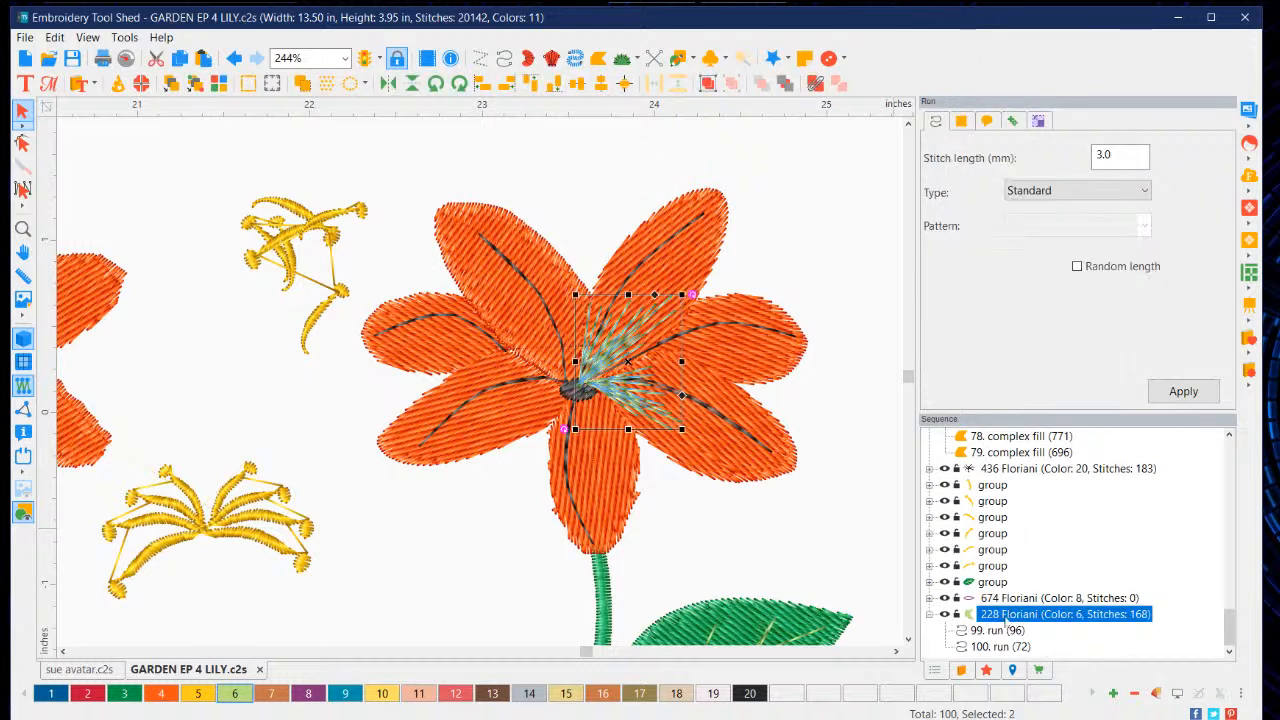
left_click(312, 693)
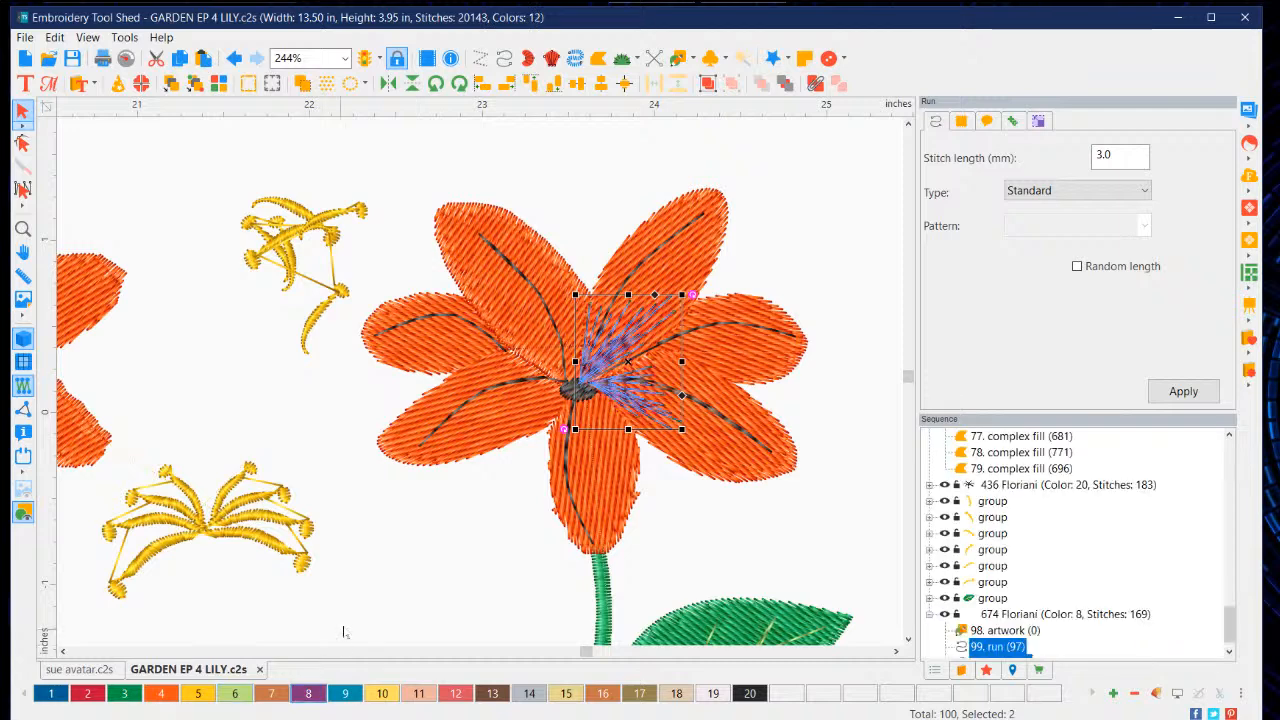
left_click(346, 628)
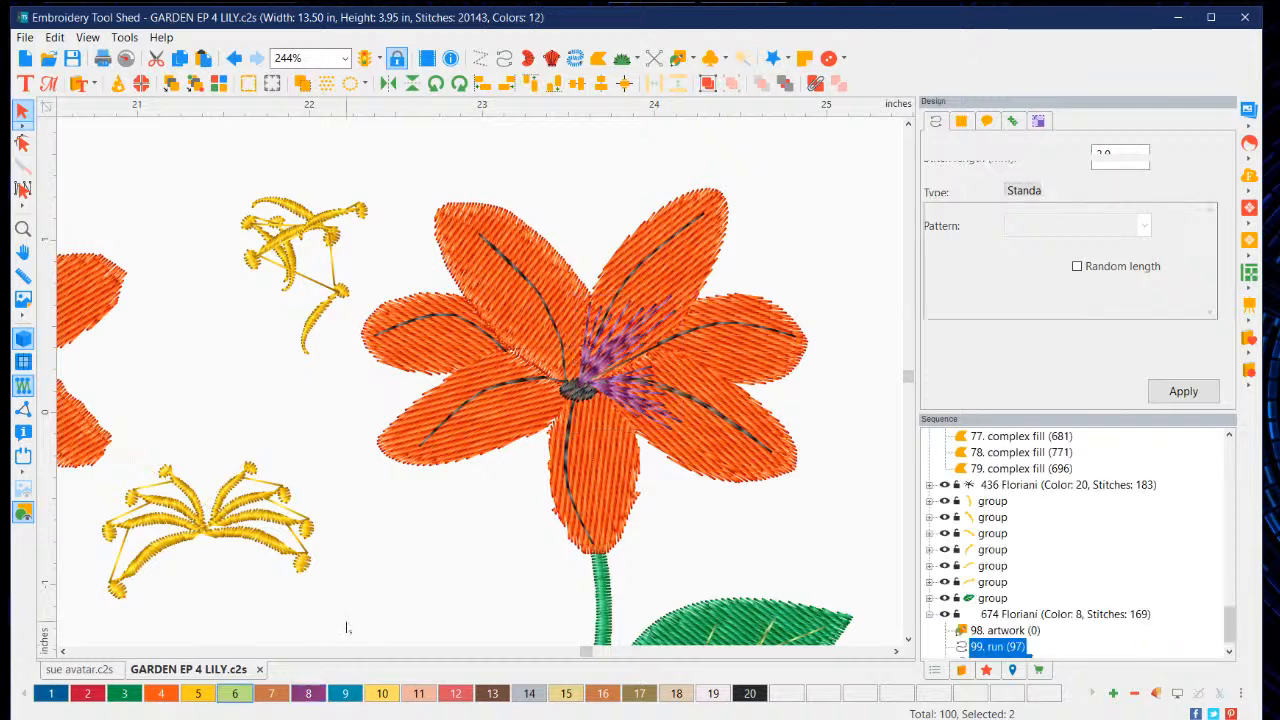
left_click(627, 394)
left_click(780, 560)
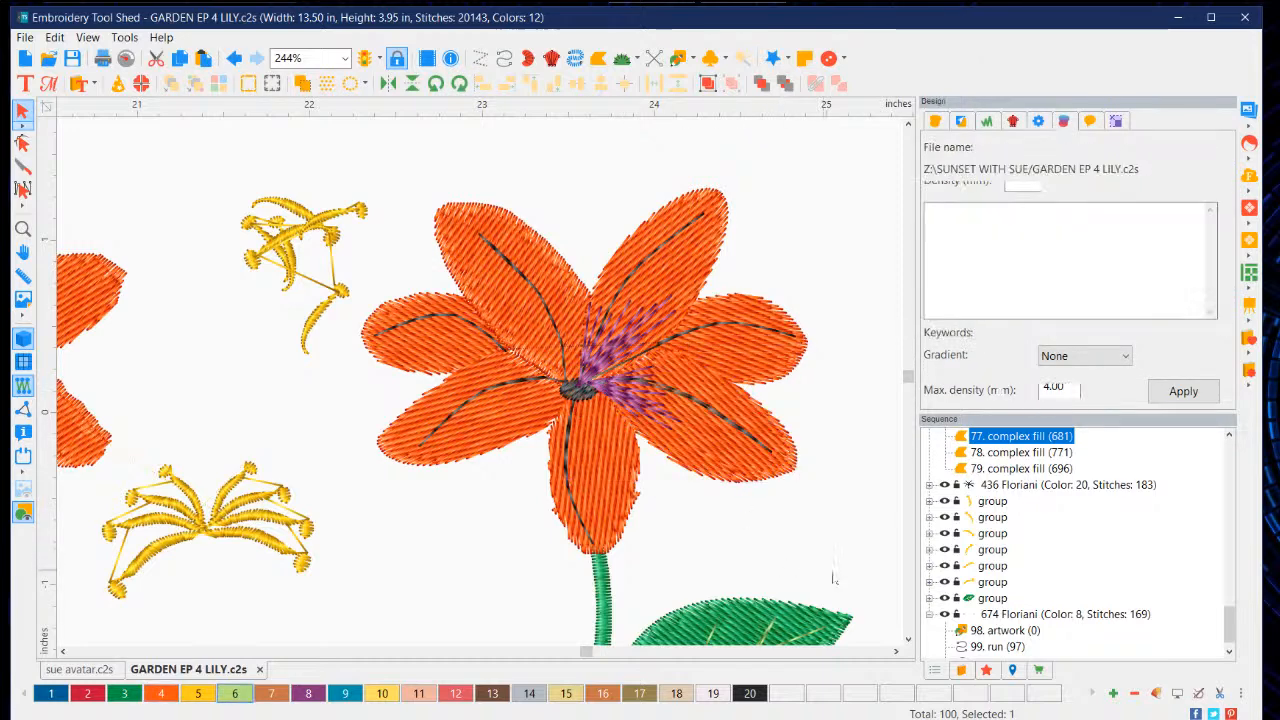
scroll(1012, 545, "down", 1)
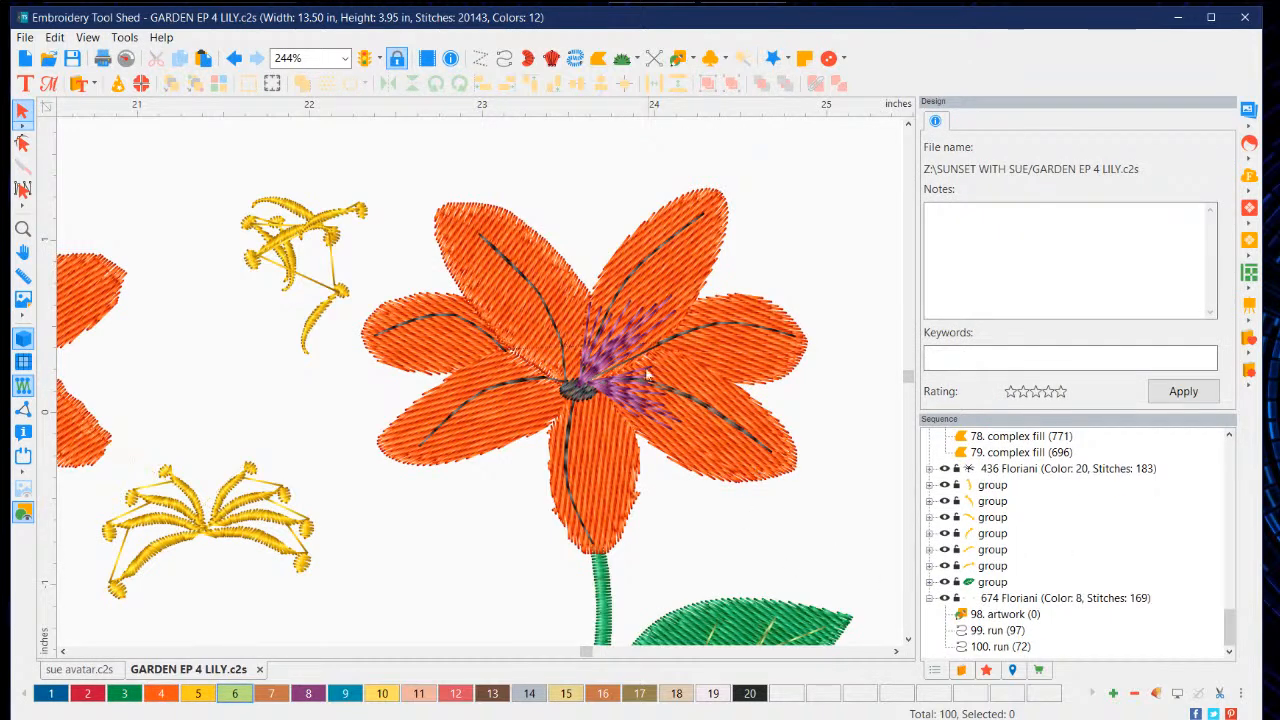
Step: Paste another run-stitch fan and place it on the bottom petal, rotated to radiate downward from the lily's center
right_click(618, 354)
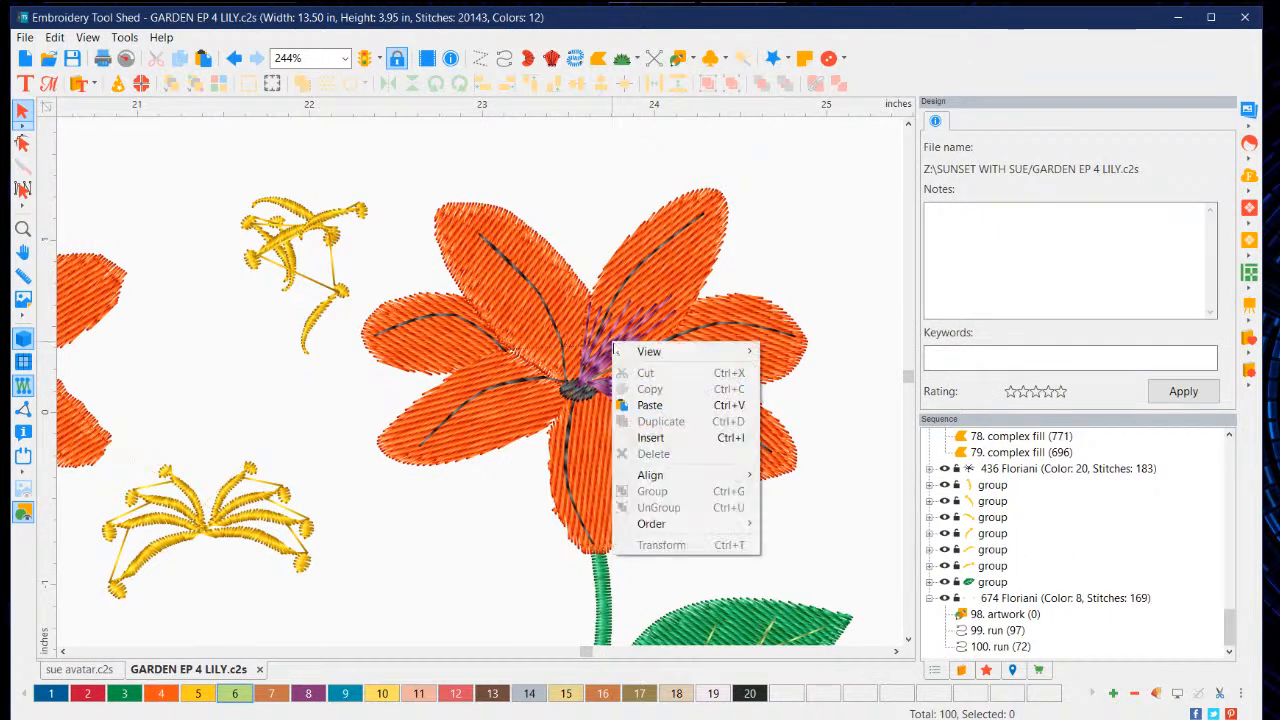
left_click(650, 405)
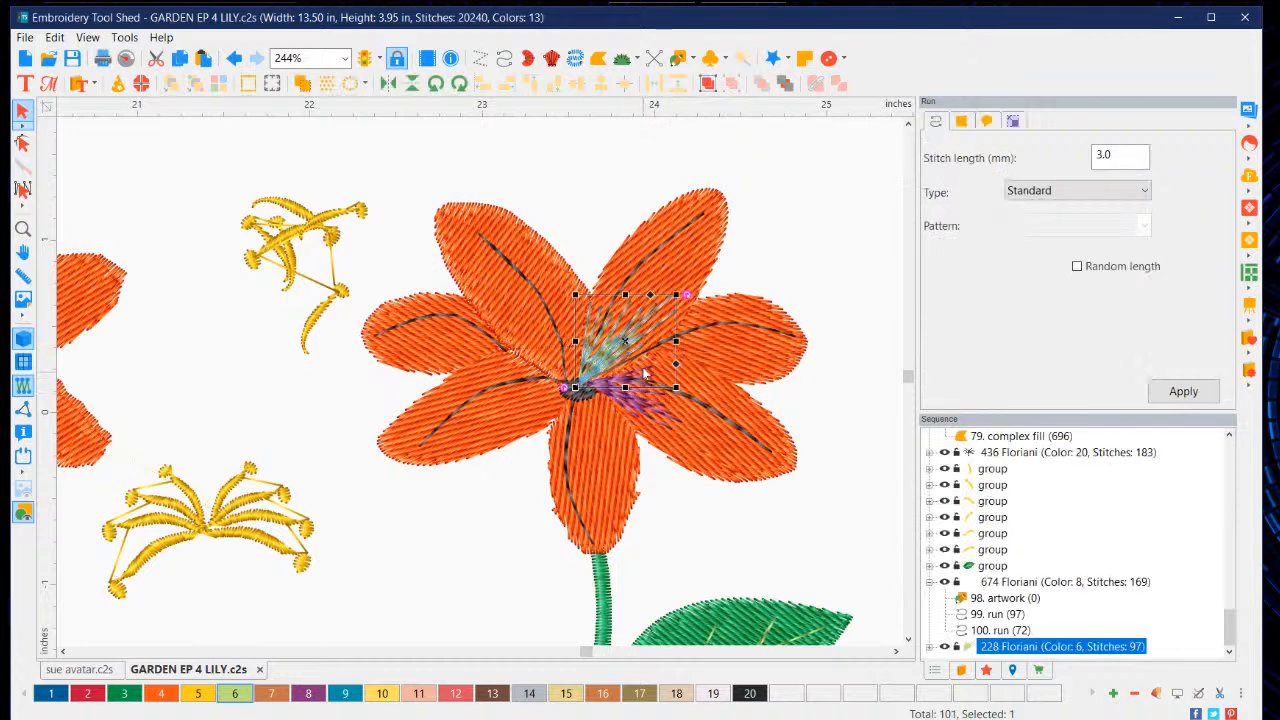
left_click_drag(638, 343, 581, 500)
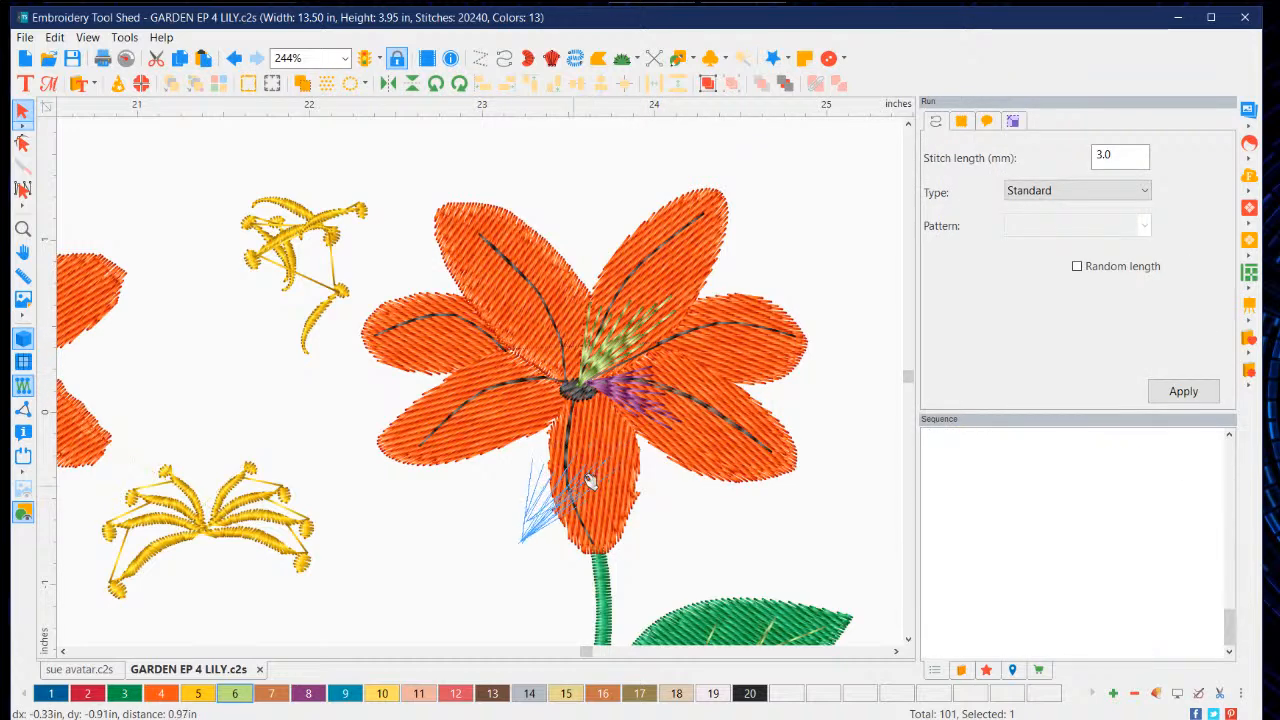
left_click_drag(628, 453, 546, 571)
left_click_drag(590, 478, 590, 423)
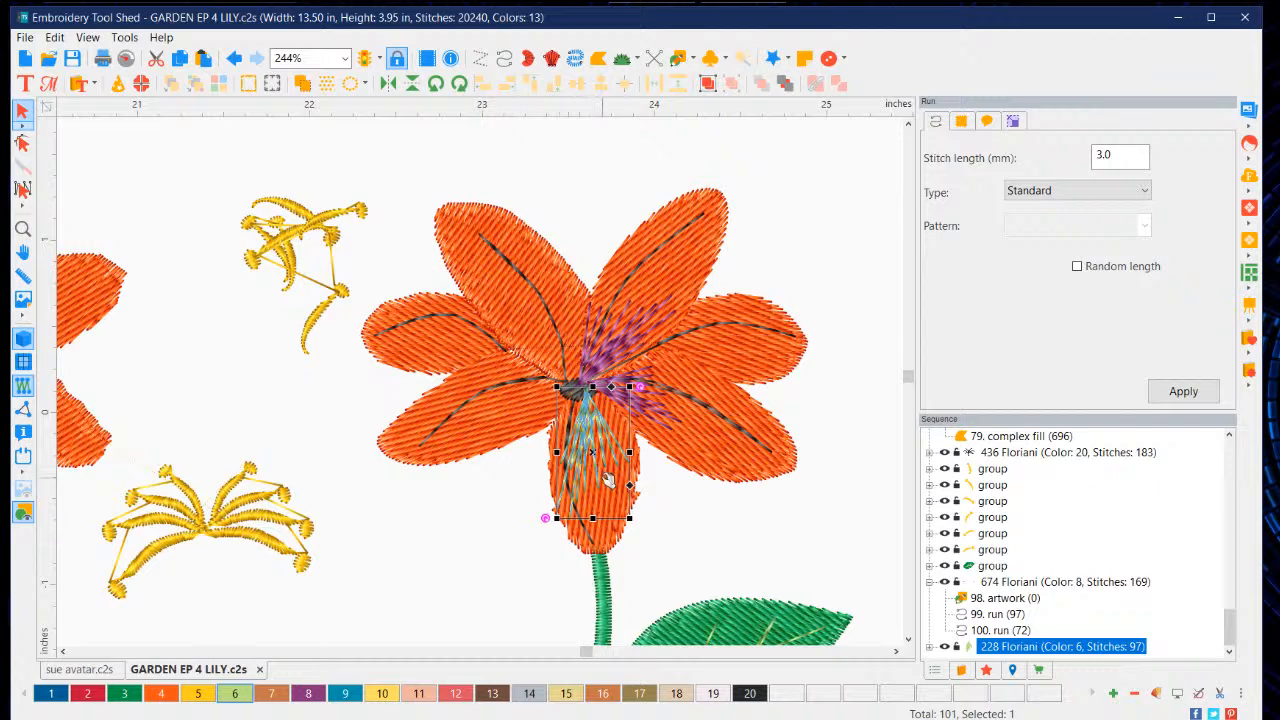
left_click_drag(546, 519, 558, 522)
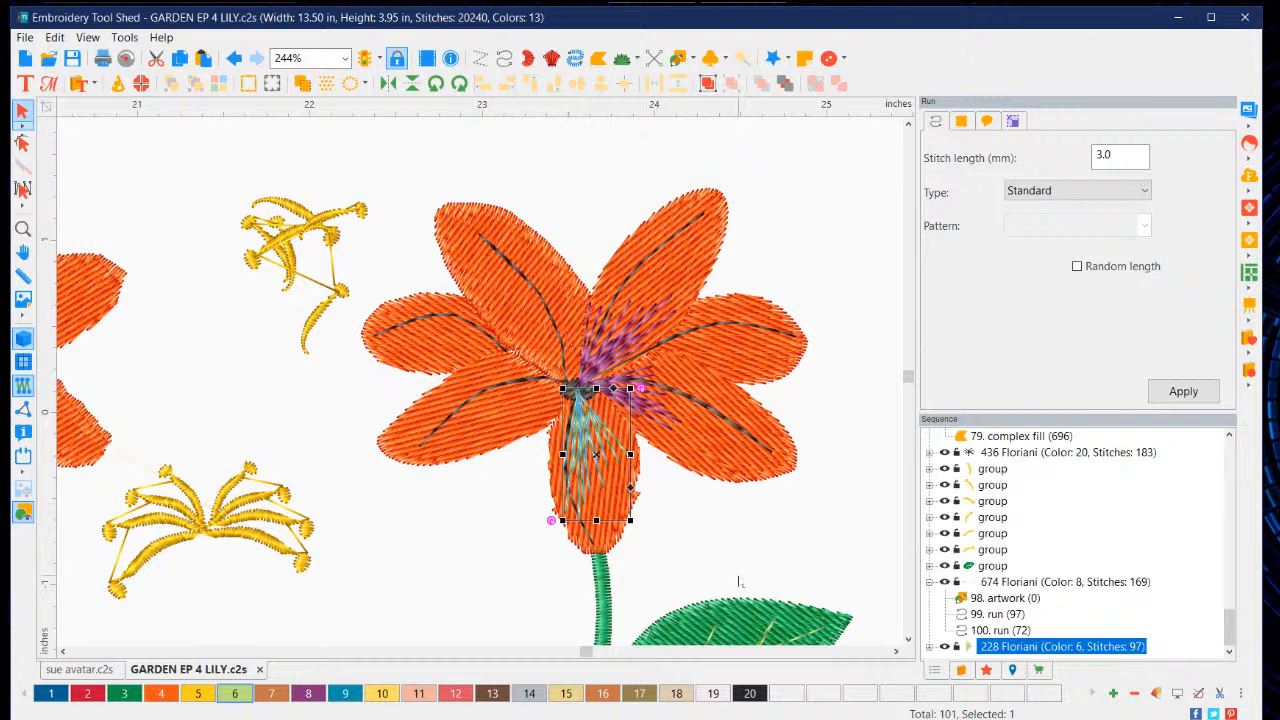
left_click(686, 552)
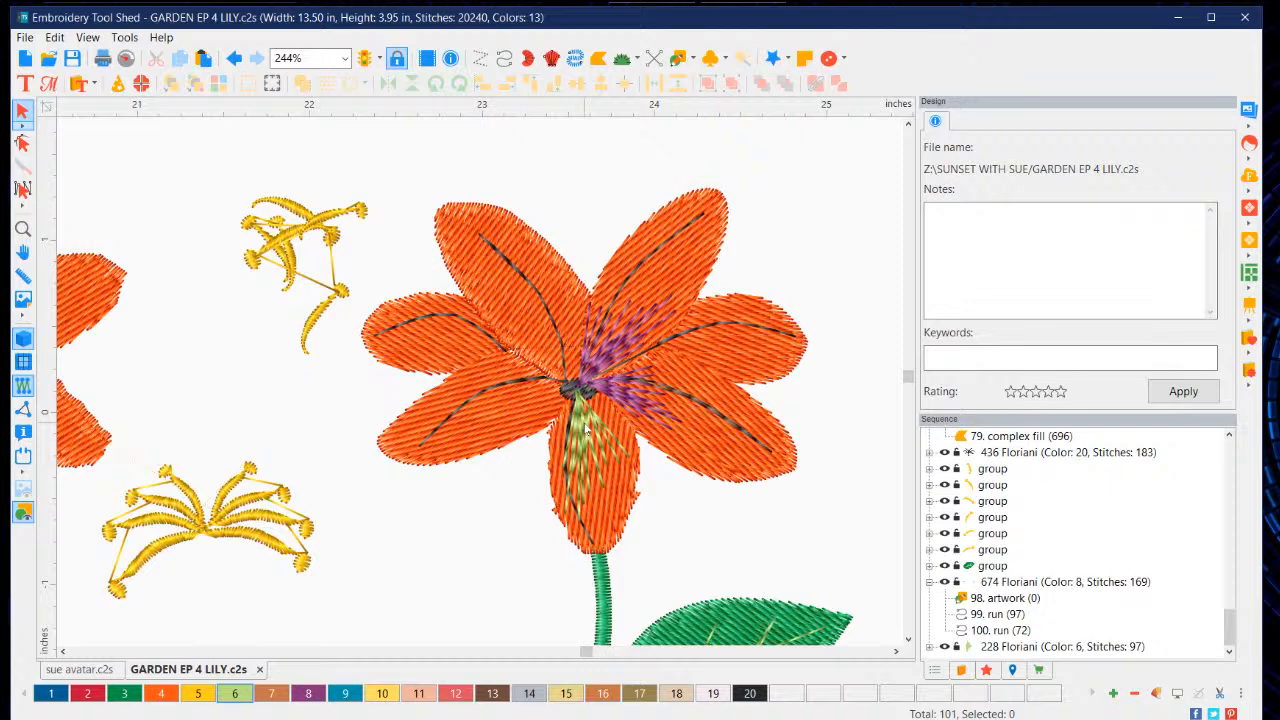
Step: Select the bottom petal's color 6 fan and recolor it to color 8
left_click(587, 428)
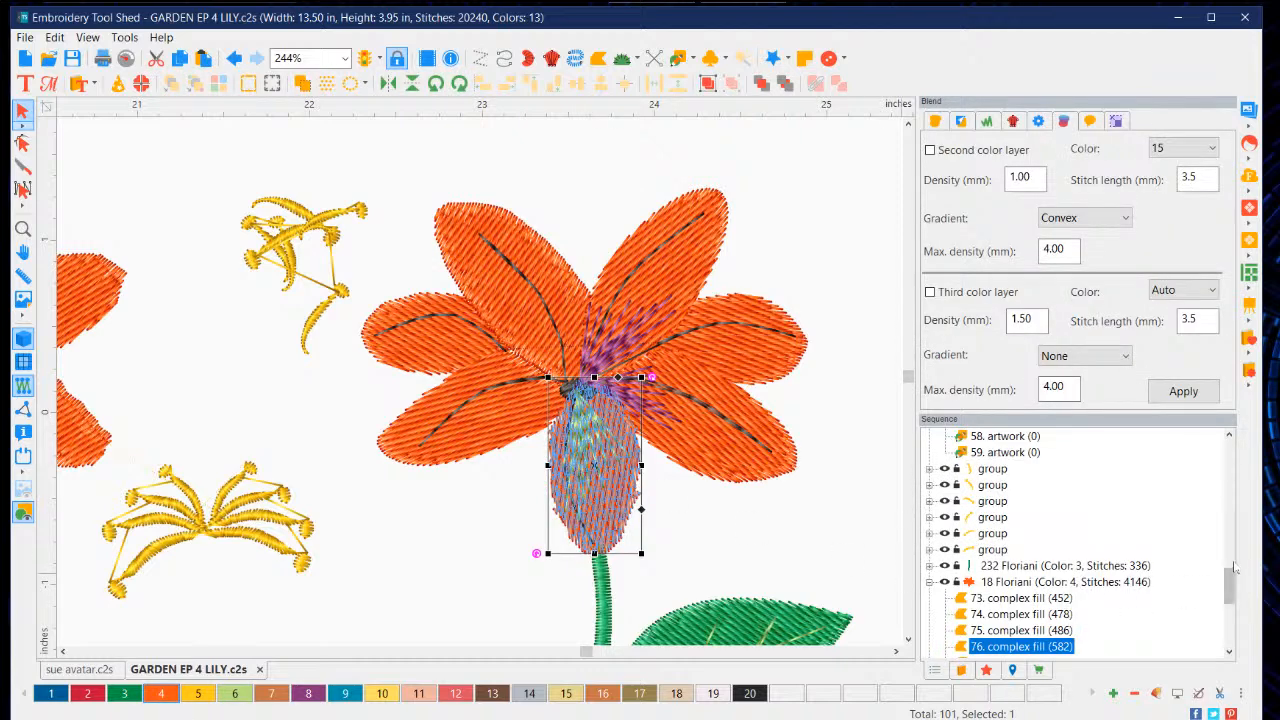
left_click_drag(1230, 586, 1227, 637)
left_click(1008, 647)
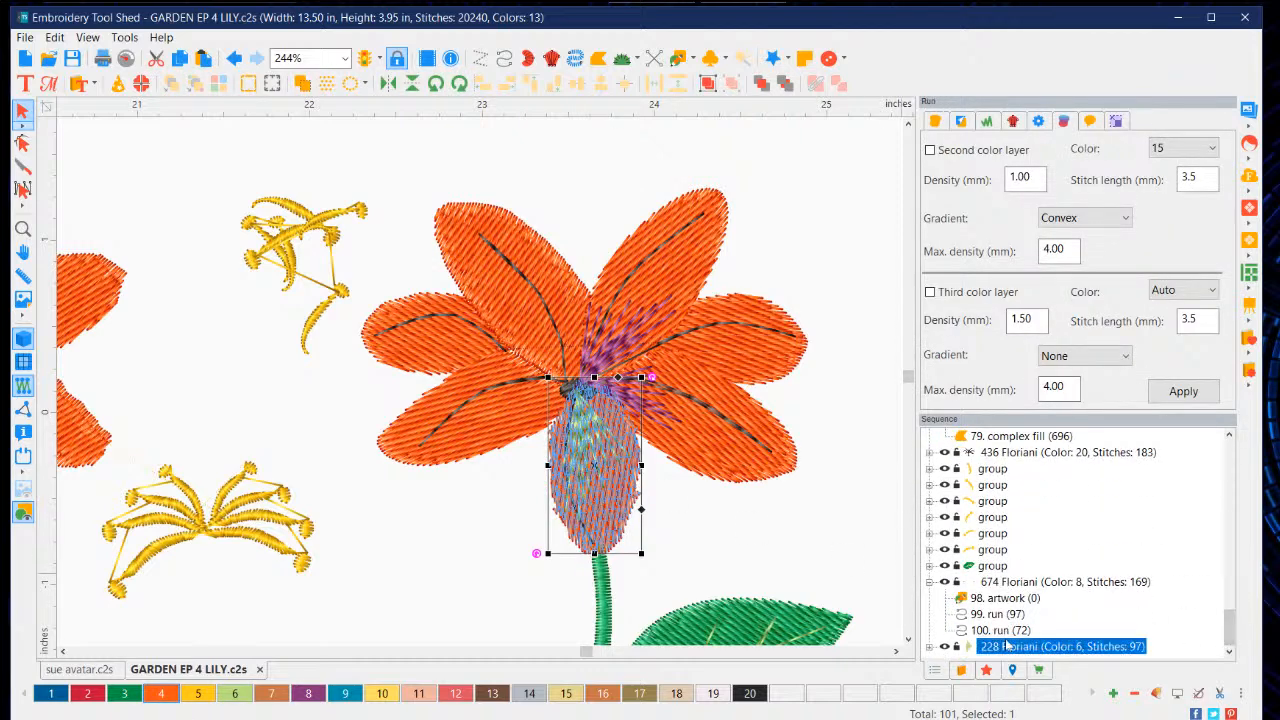
left_click(308, 694)
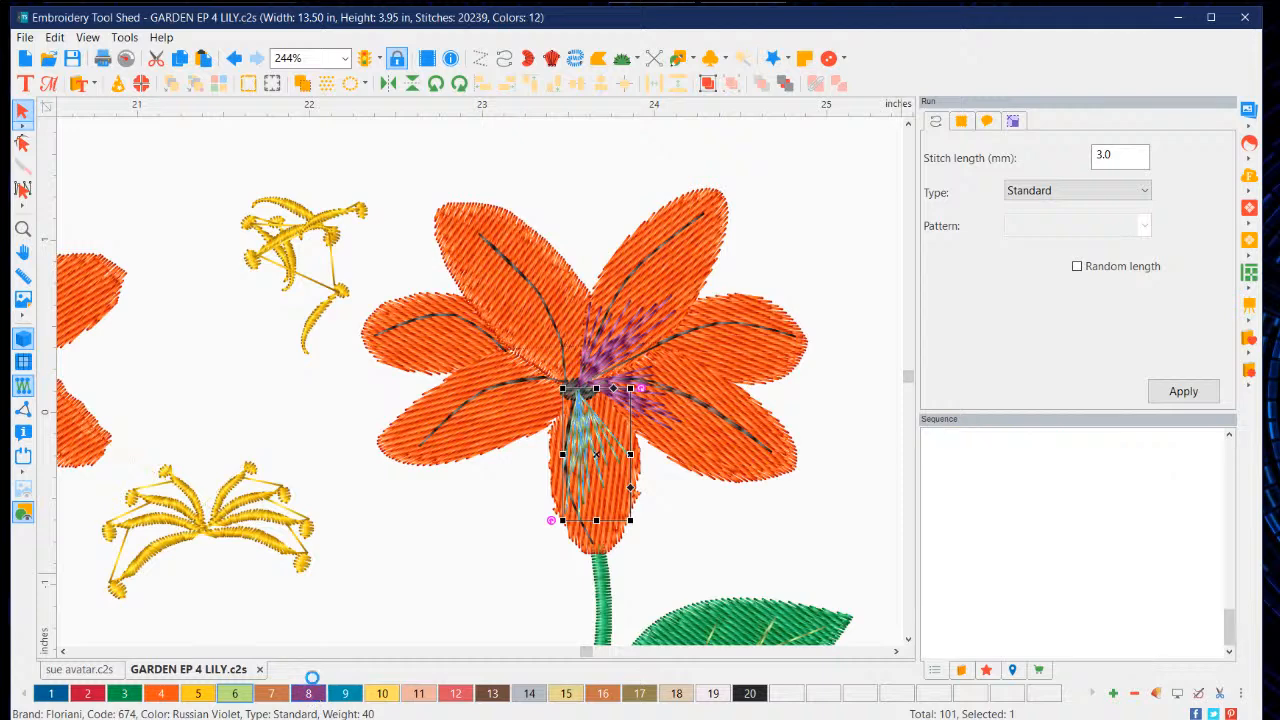
Step: Duplicate the bottom petal's fan by copy and paste, move the copy toward the lower-left petal, and flip it horizontally
right_click(588, 448)
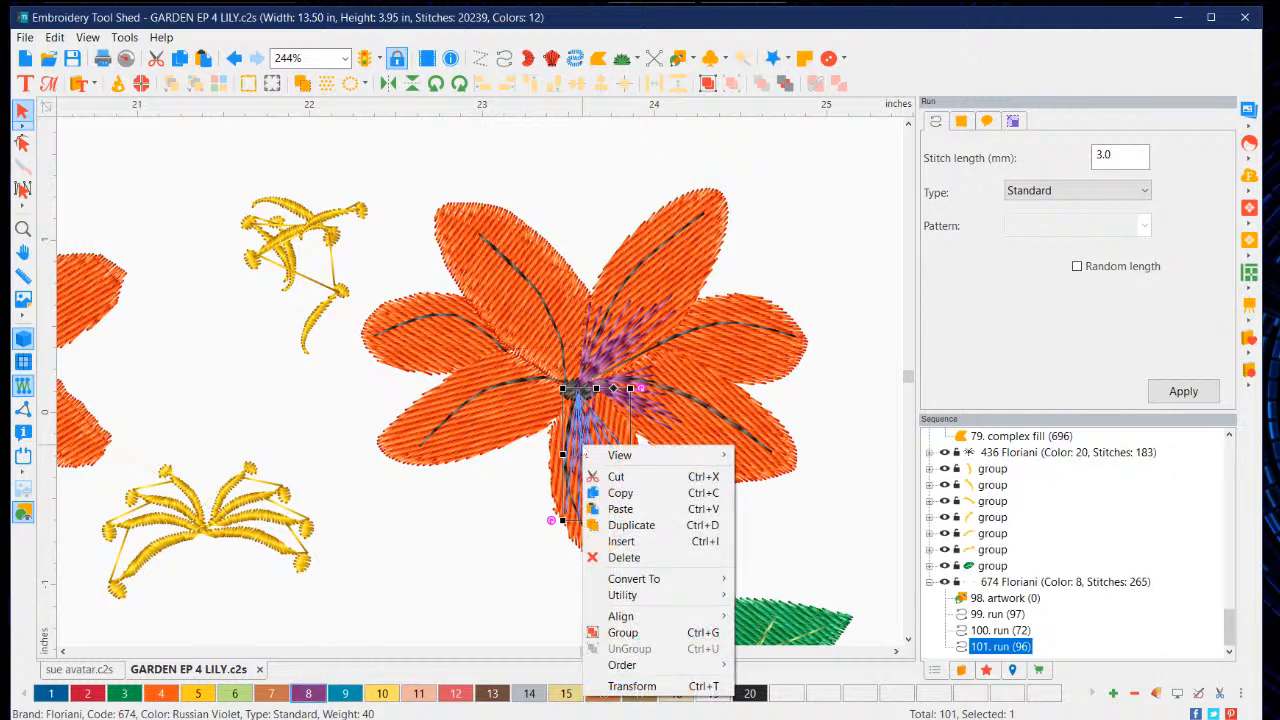
left_click(621, 492)
right_click(588, 437)
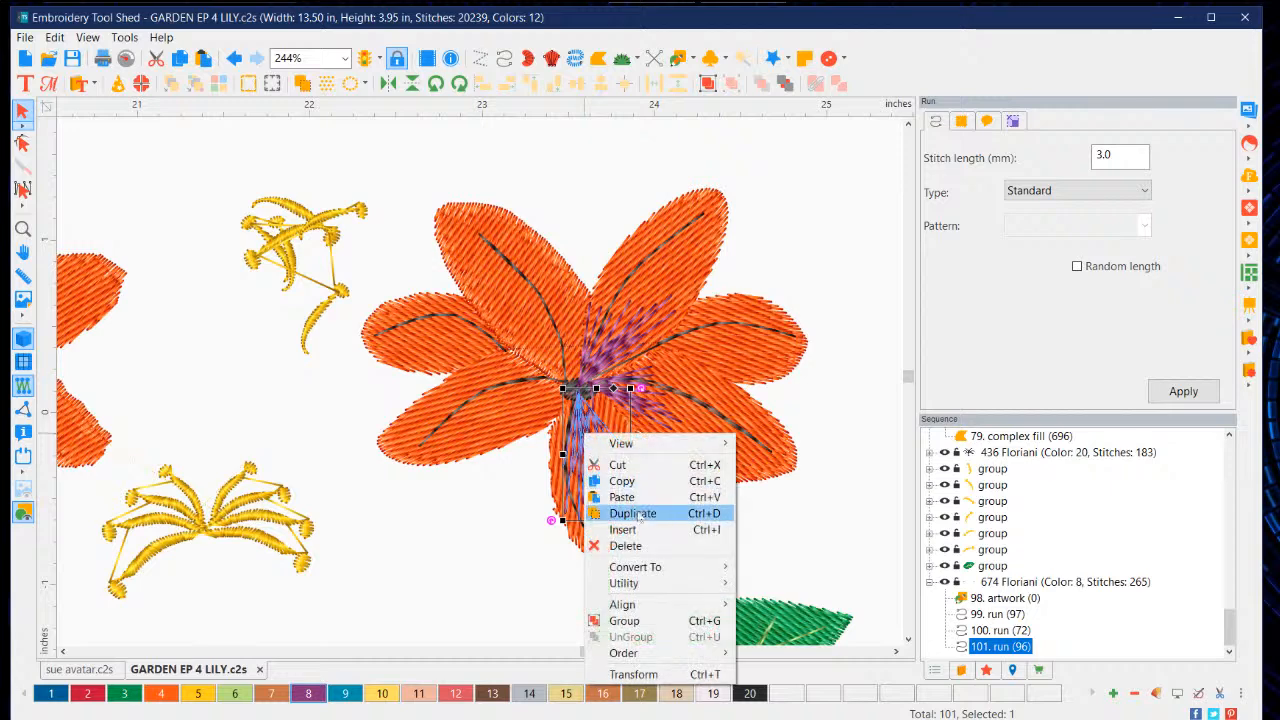
left_click(638, 497)
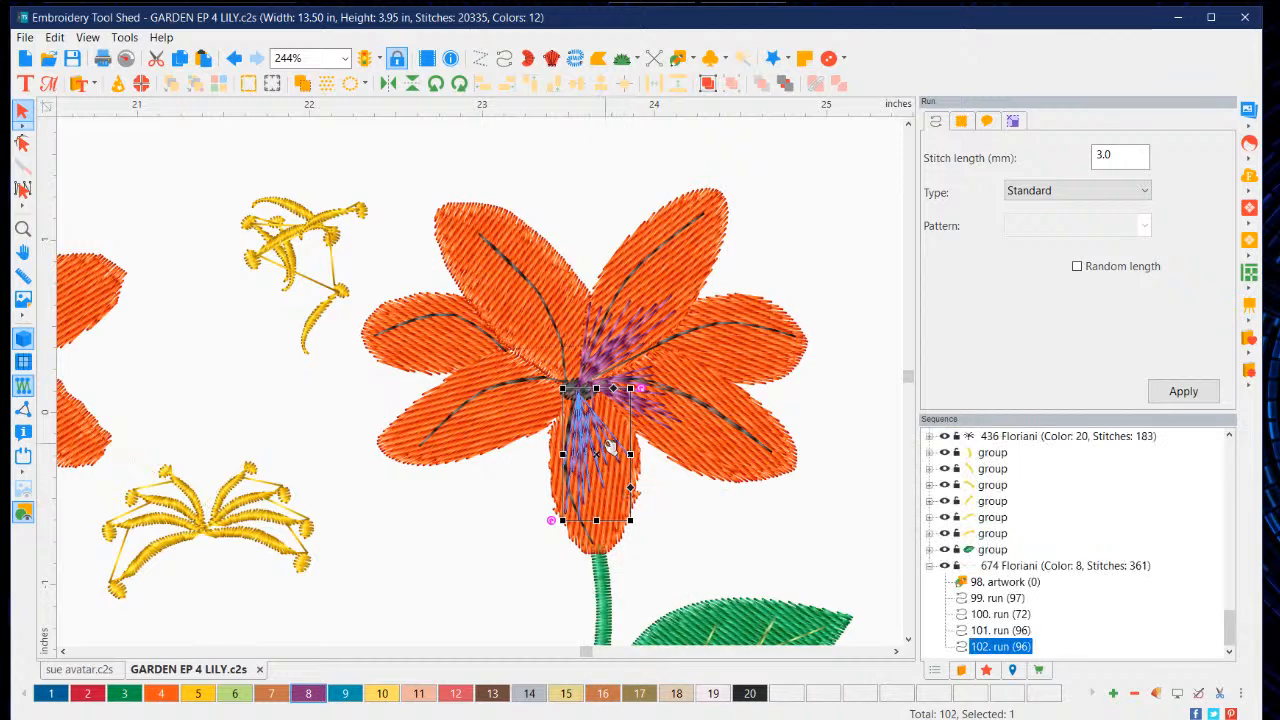
left_click_drag(599, 444, 500, 452)
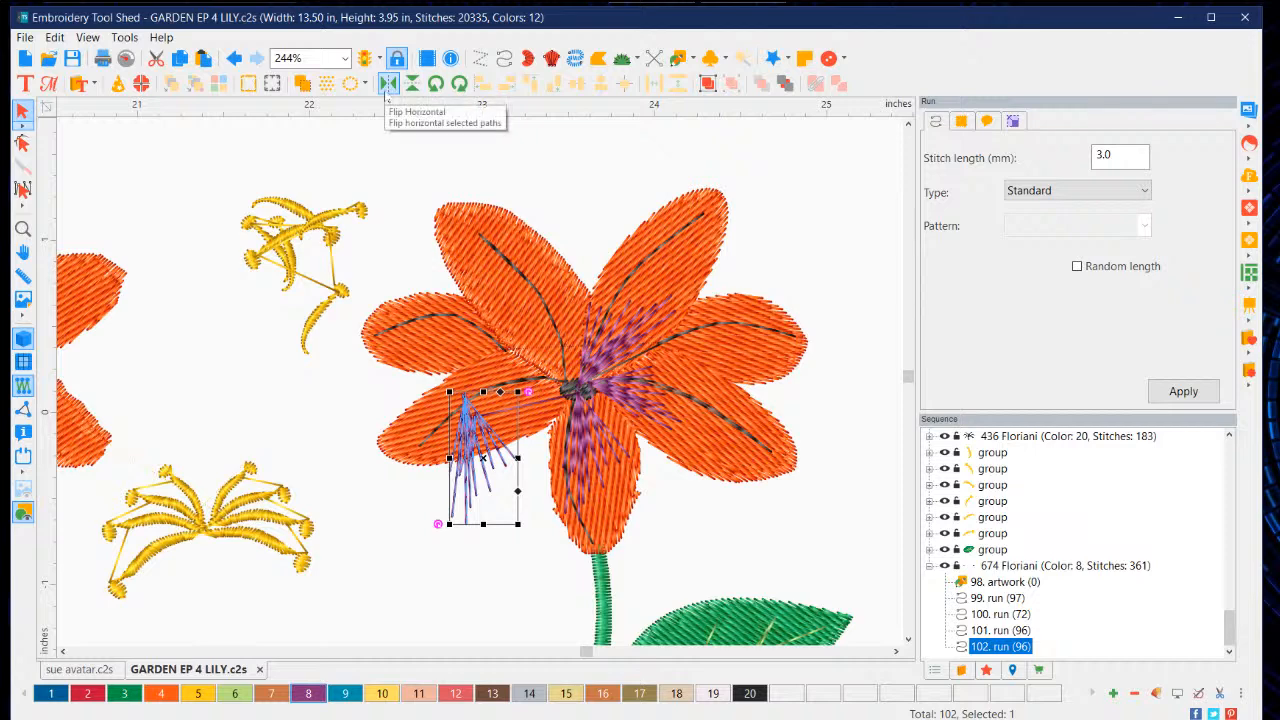
left_click(388, 83)
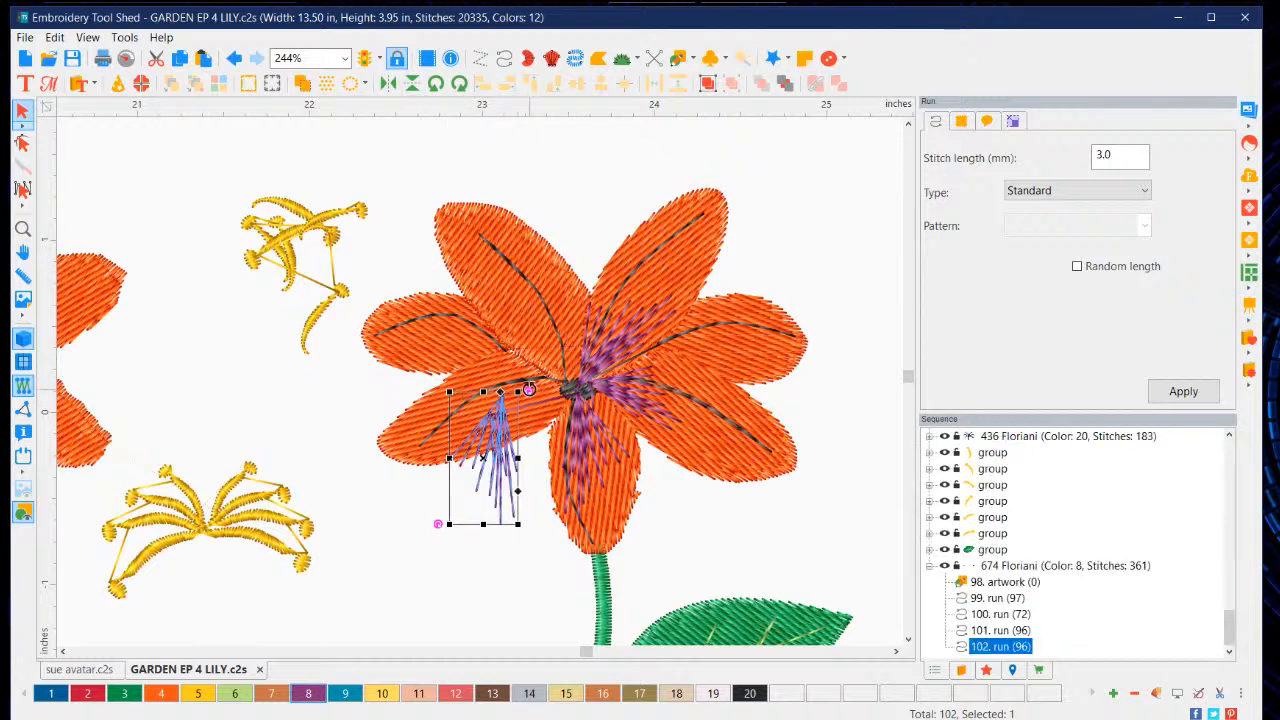
Step: Rotate the flipped fan along the lower-left petal and fit its tip against the lily's center, then deselect it
mouse_move(529, 390)
left_mouse_down()
mouse_move(545, 425)
mouse_move(527, 465)
mouse_move(540, 403)
left_mouse_up()
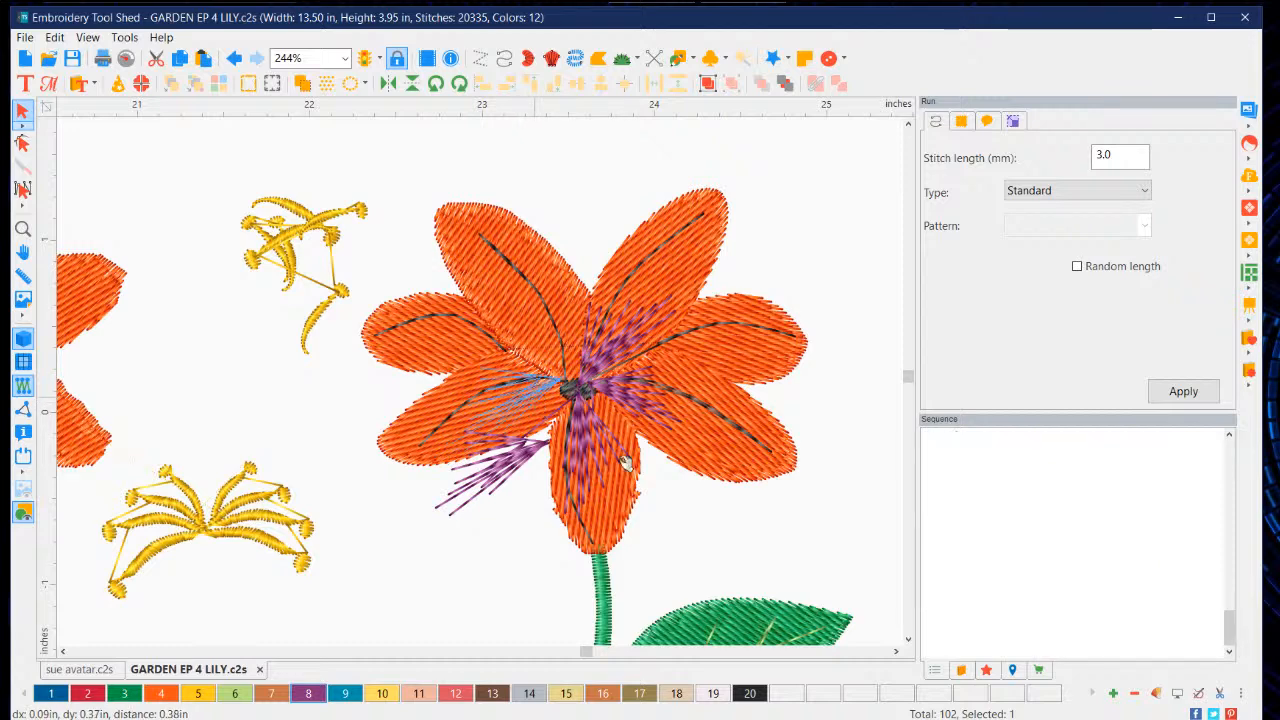
left_click(760, 550)
left_click(541, 396)
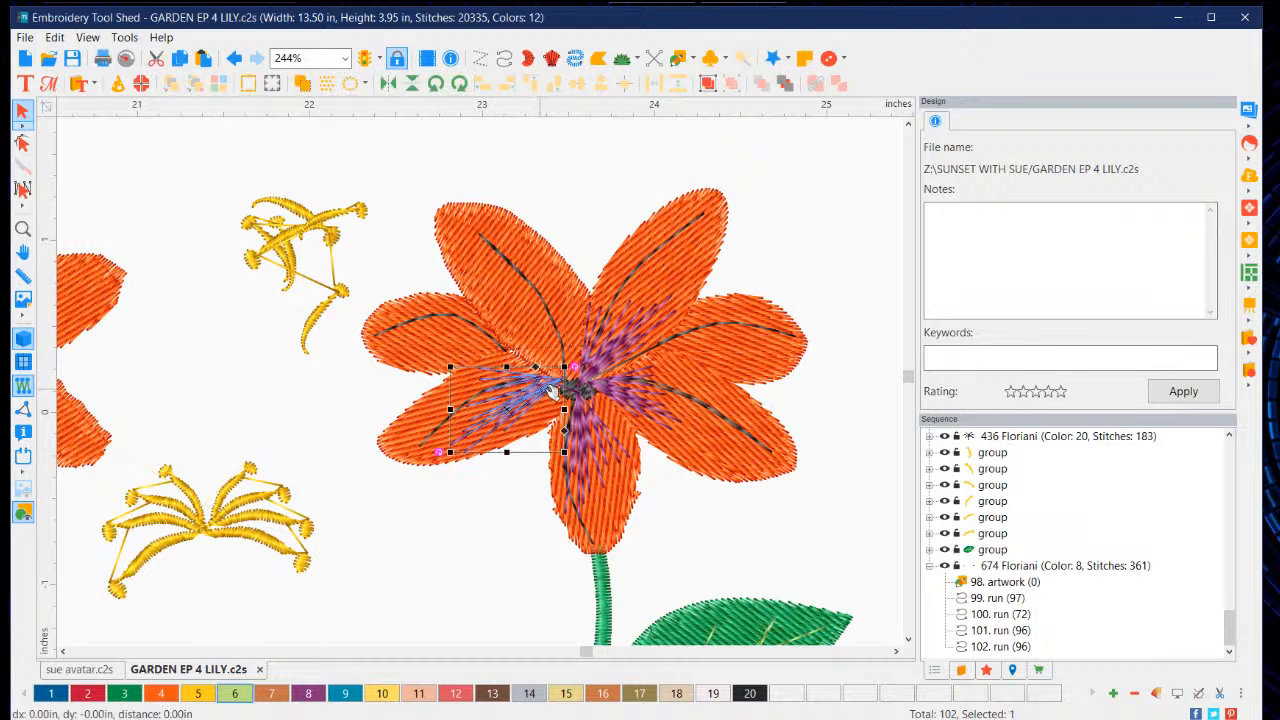
left_click_drag(573, 366, 577, 375)
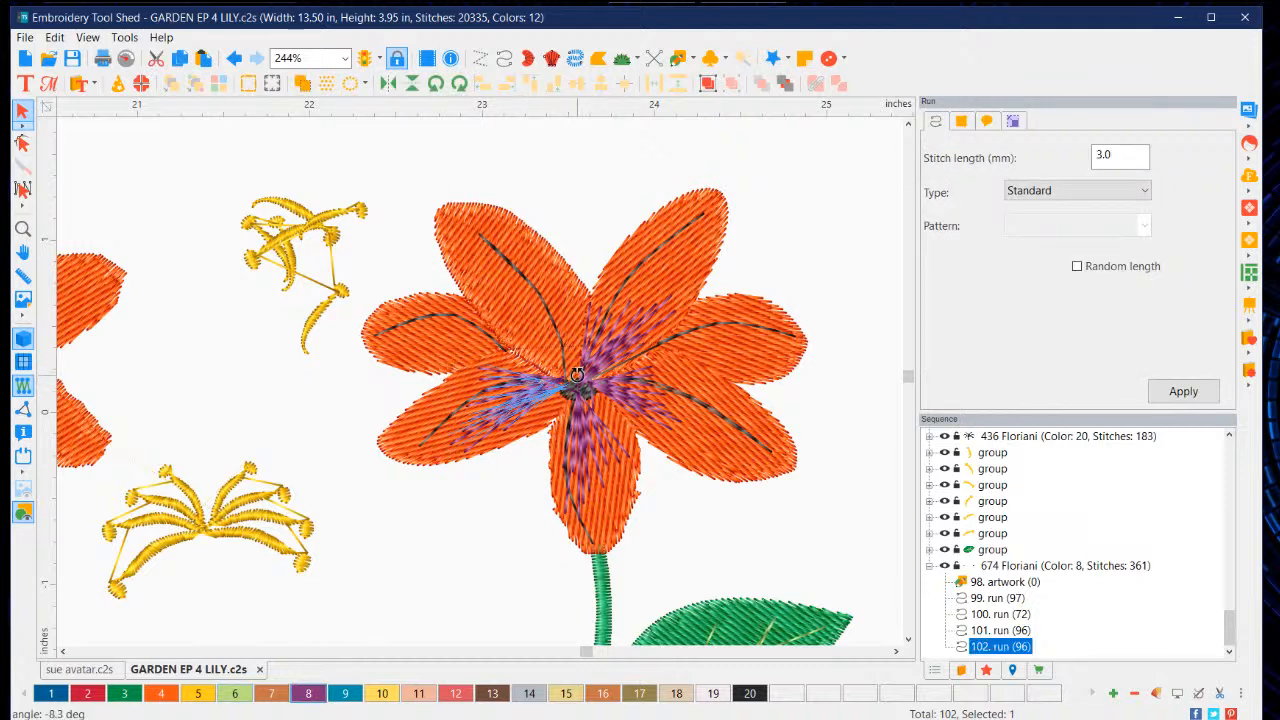
left_click(655, 520)
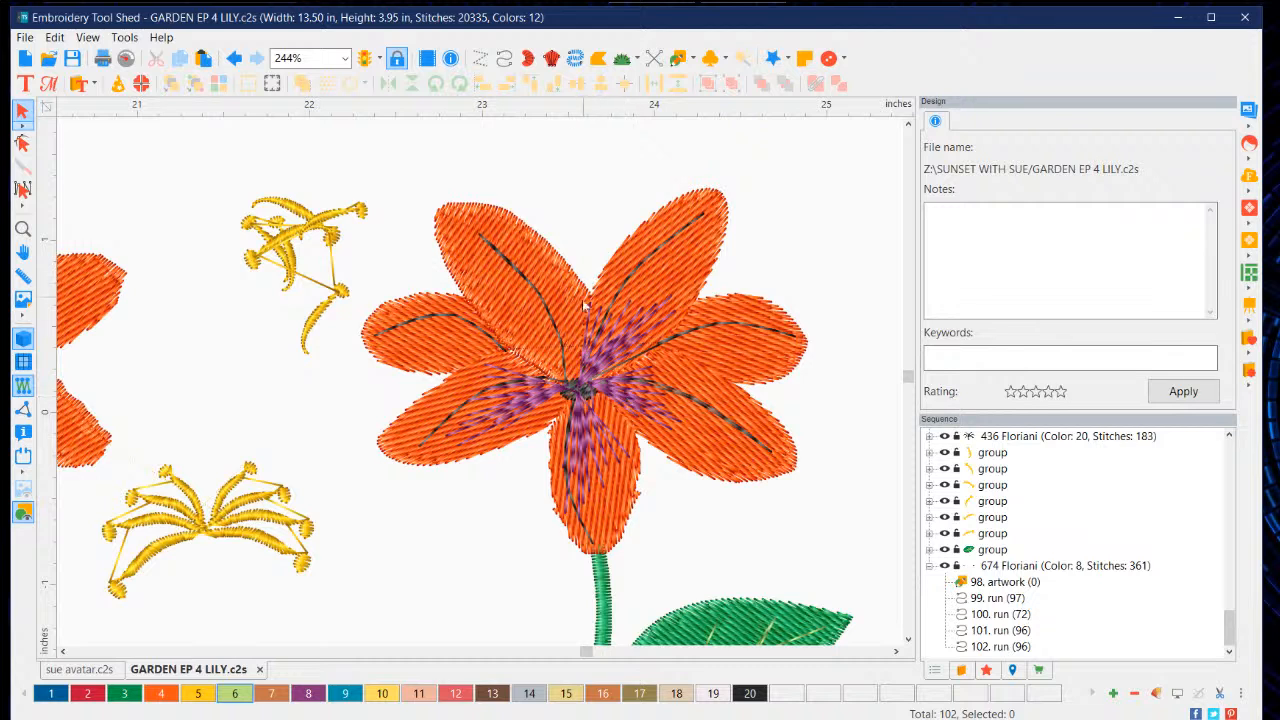
Step: Paste another copy of the fan, move it above the flower, and rotate it so the stitches fan upward
right_click(509, 405)
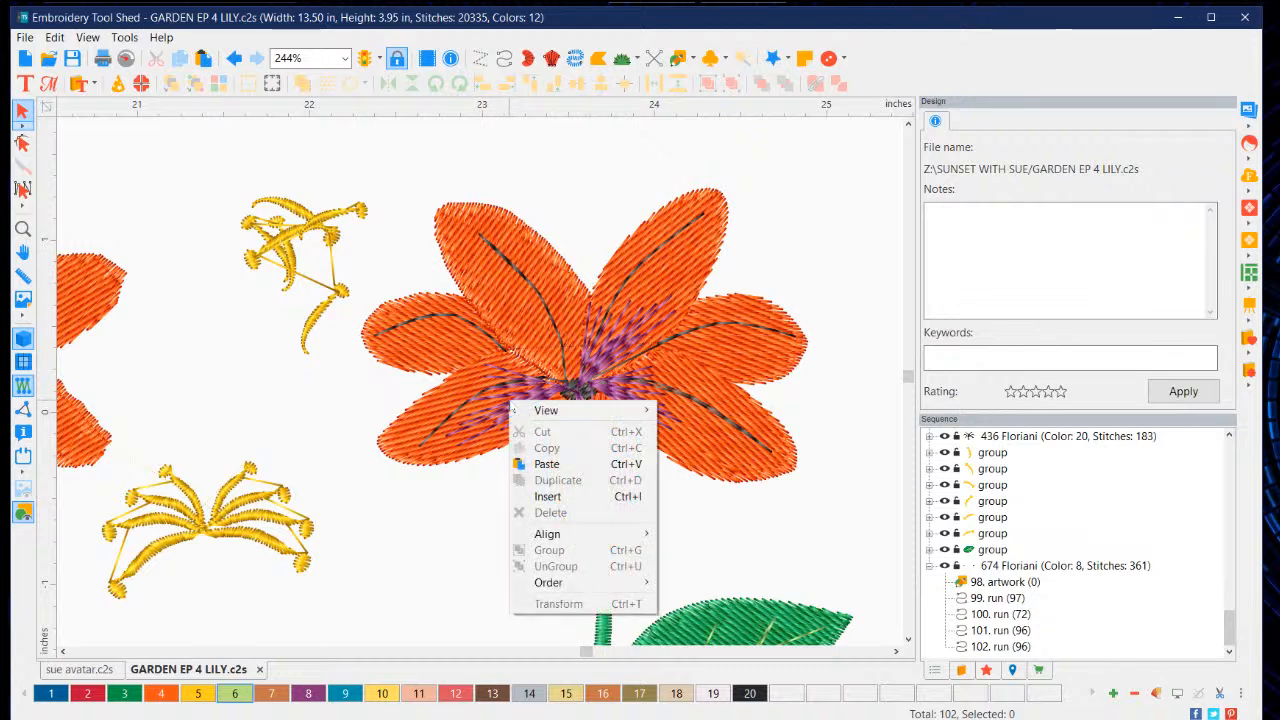
mouse_move(590, 535)
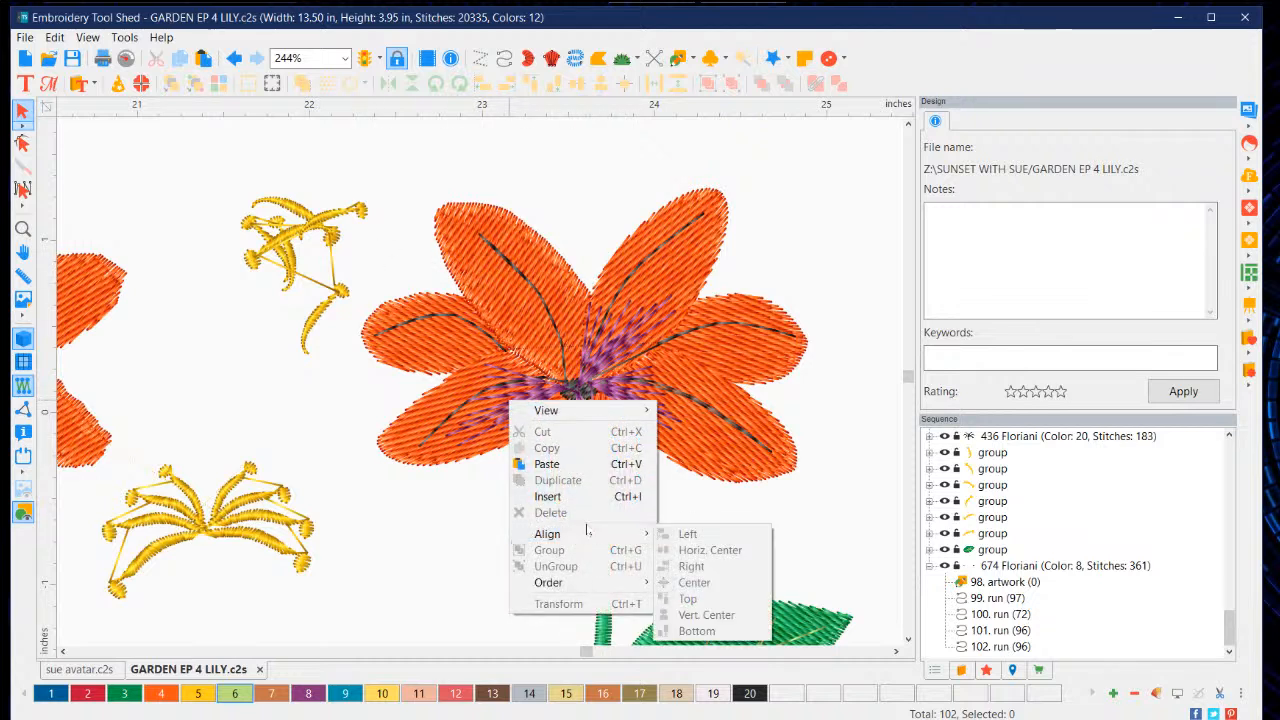
left_click(590, 464)
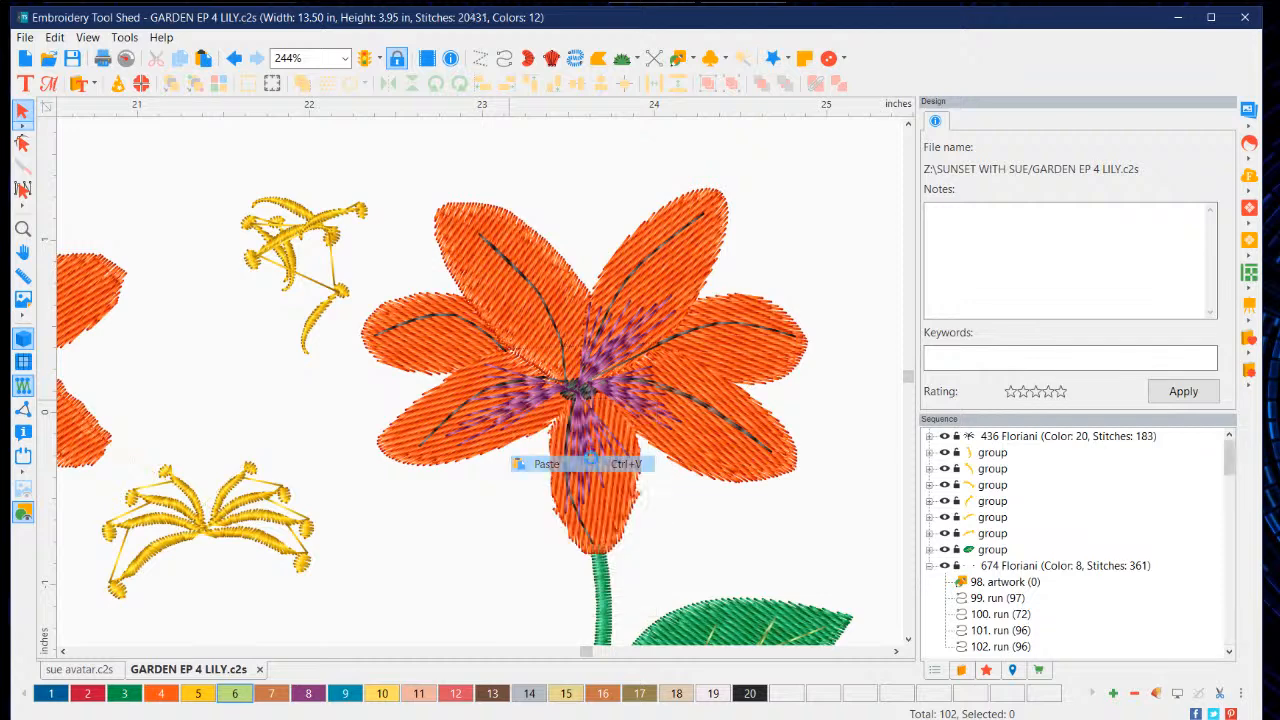
left_click_drag(590, 438, 585, 215)
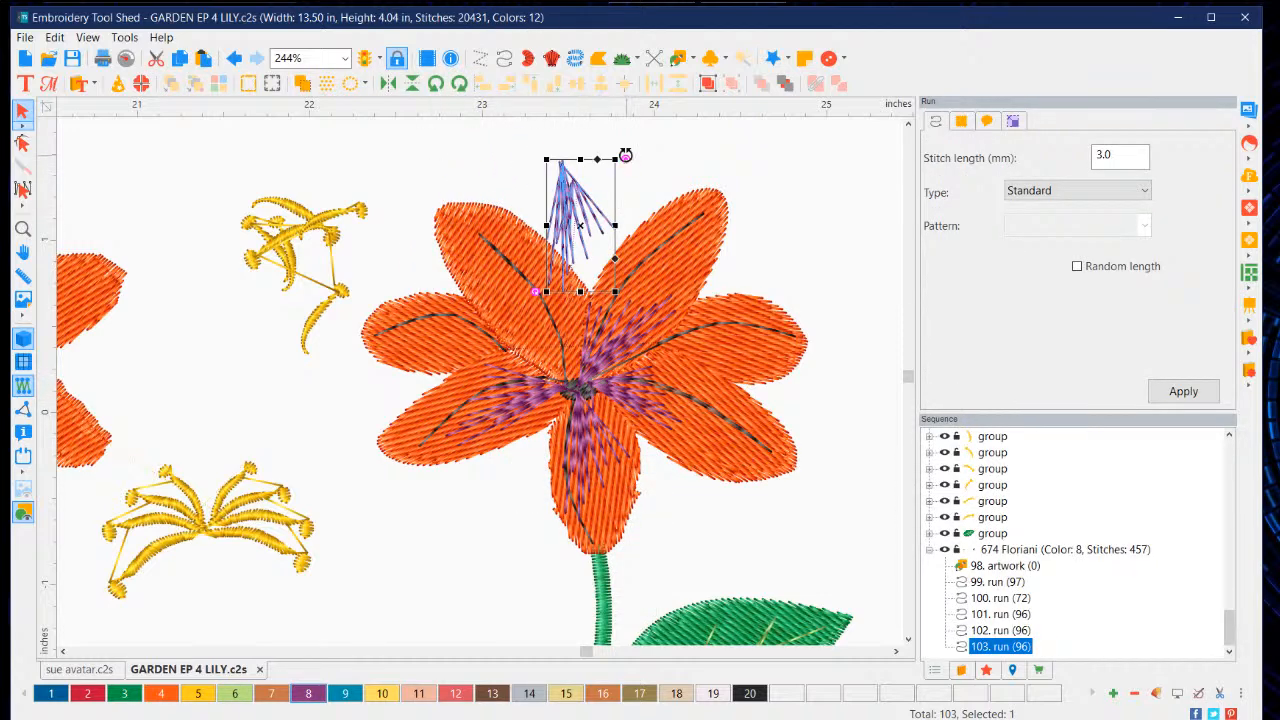
left_click_drag(625, 157, 531, 347)
Step: Move the upward-facing fan onto the upper-left petal, fine-tune its rotation and position against the lily's center, and deselect it
left_click_drag(600, 238, 561, 333)
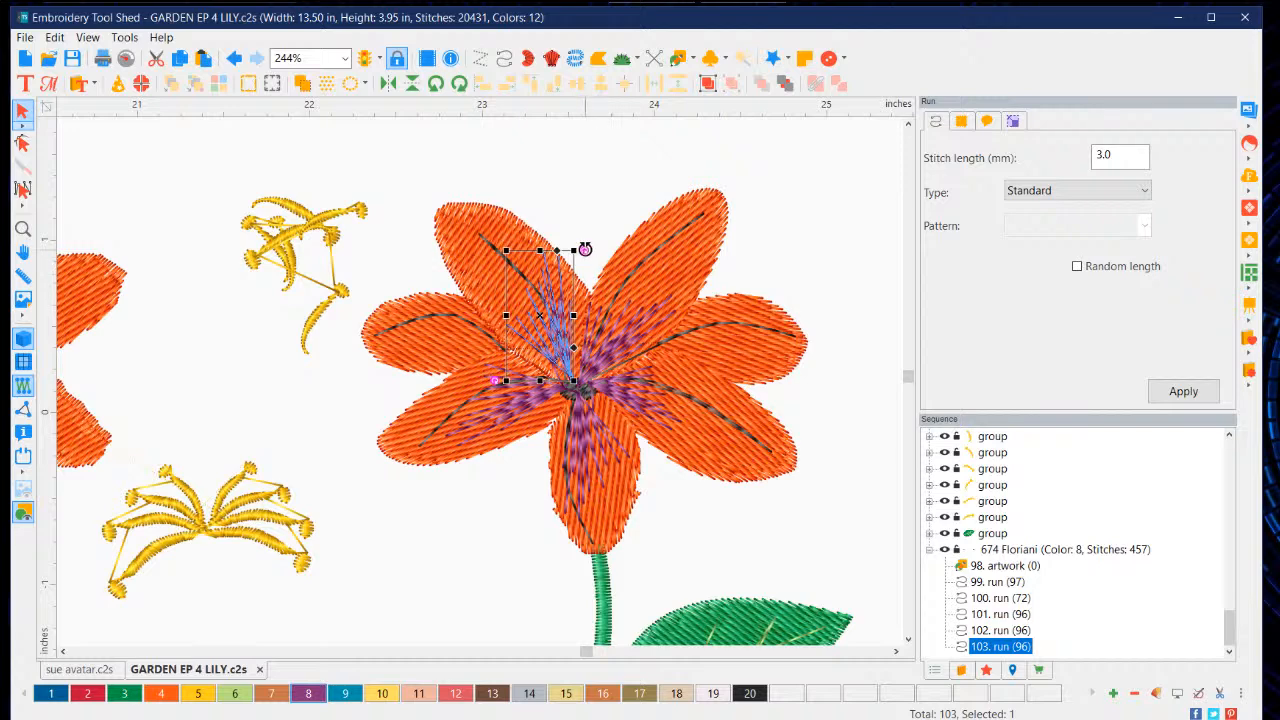
left_click_drag(586, 251, 575, 238)
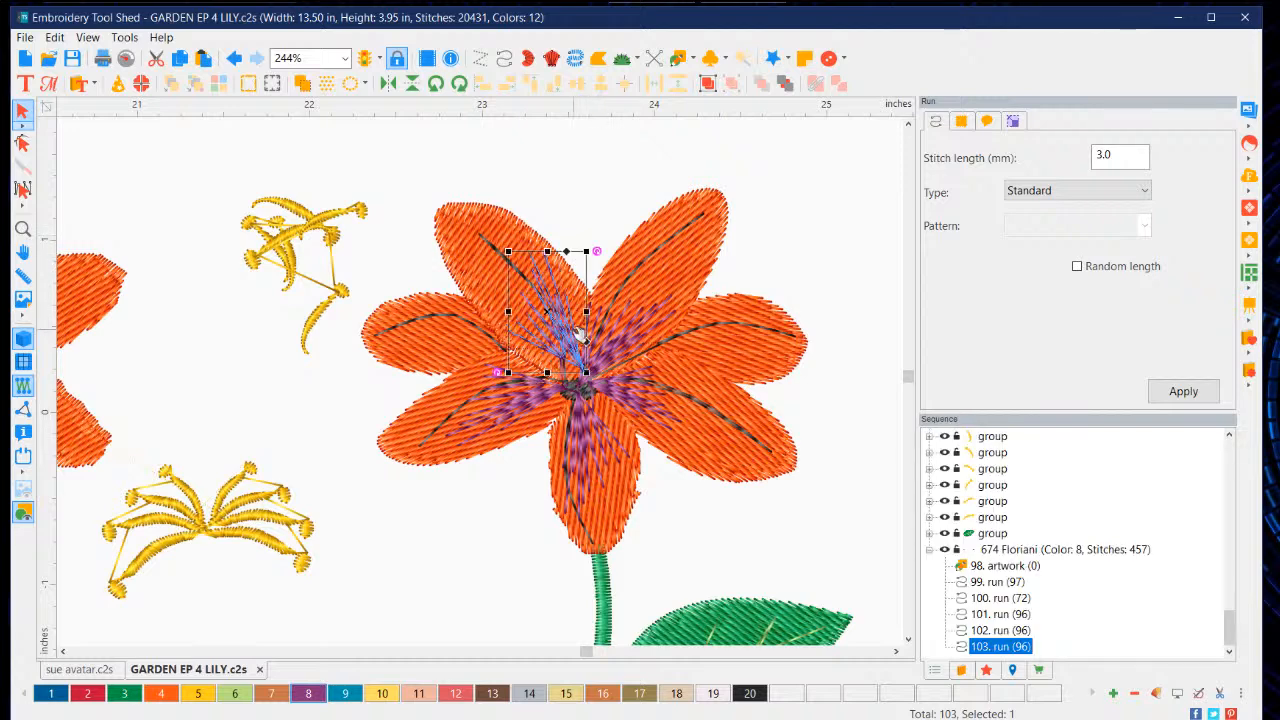
left_click_drag(572, 340, 564, 343)
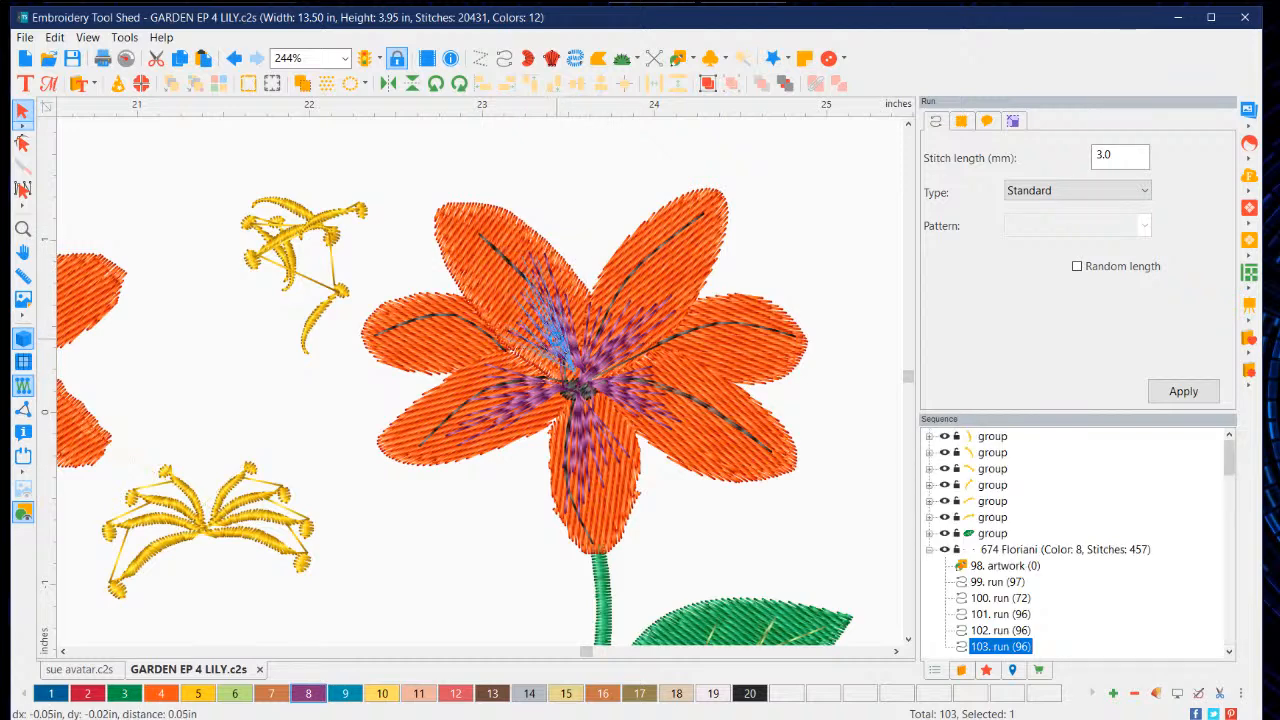
left_click(324, 641)
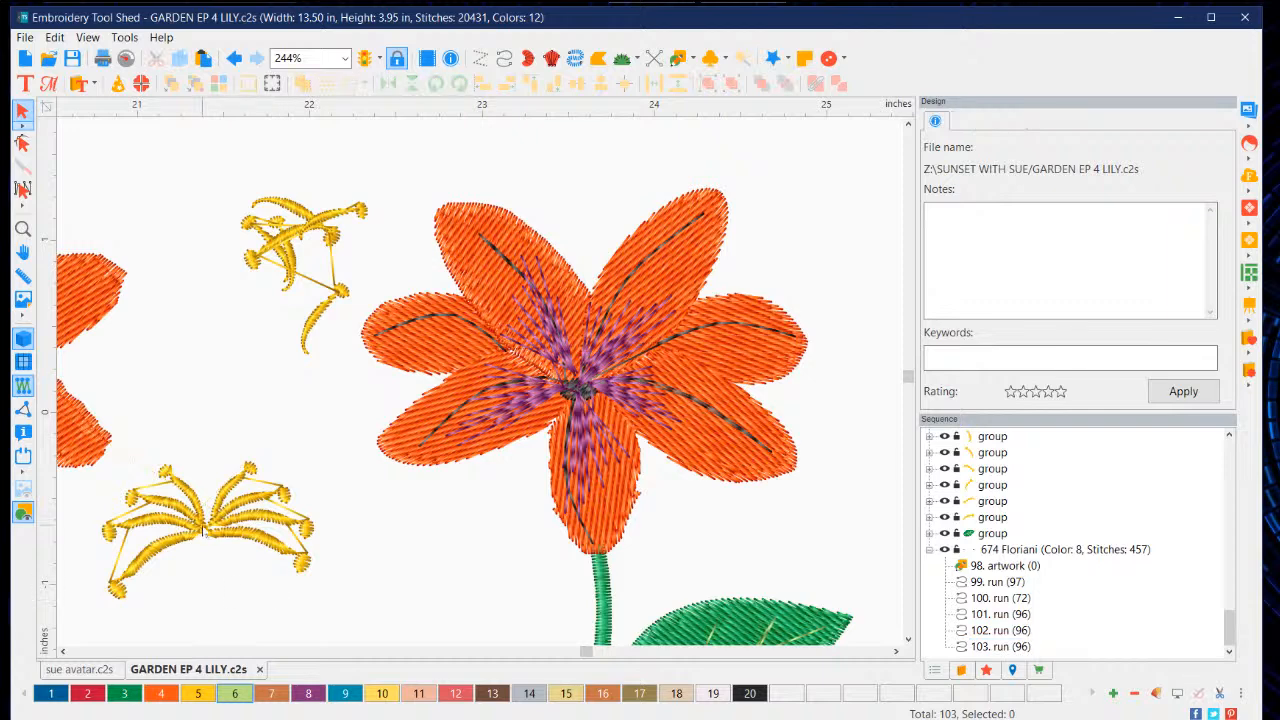
Step: Move the lower yellow stamen group onto the lily's center and deselect it
left_click_drag(208, 528, 212, 525)
left_click_drag(517, 390, 579, 386)
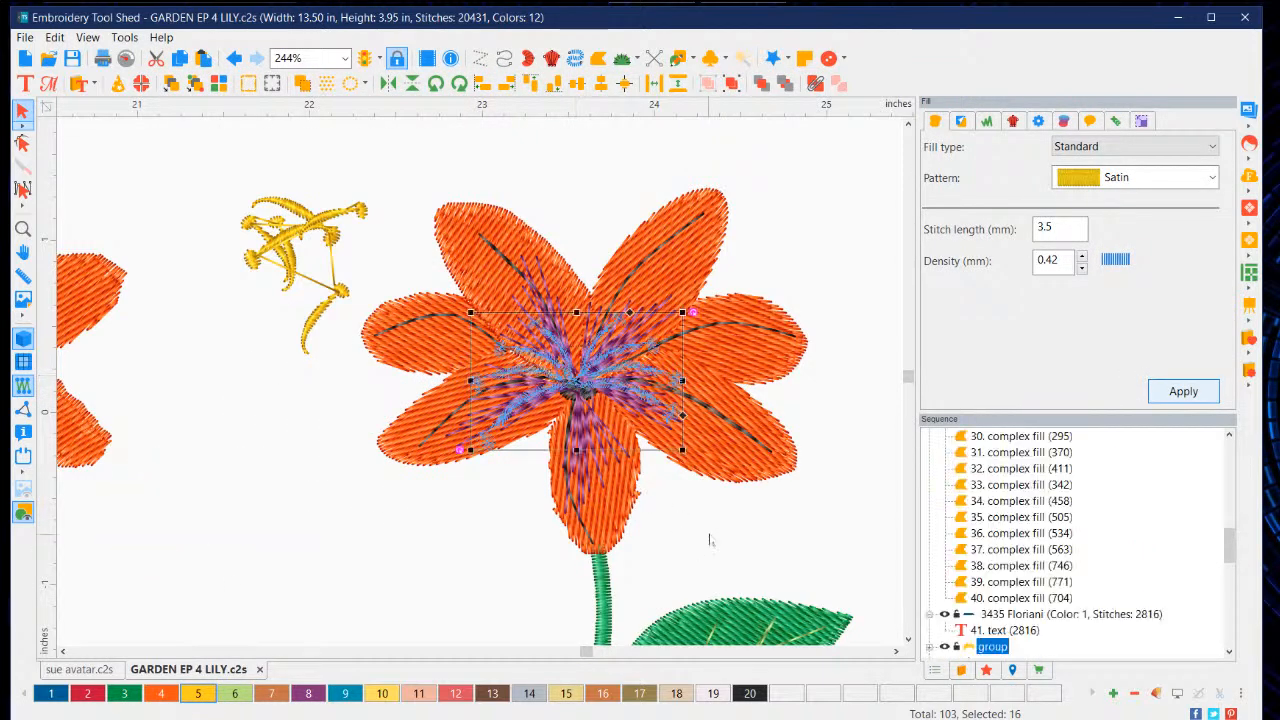
left_click(717, 531)
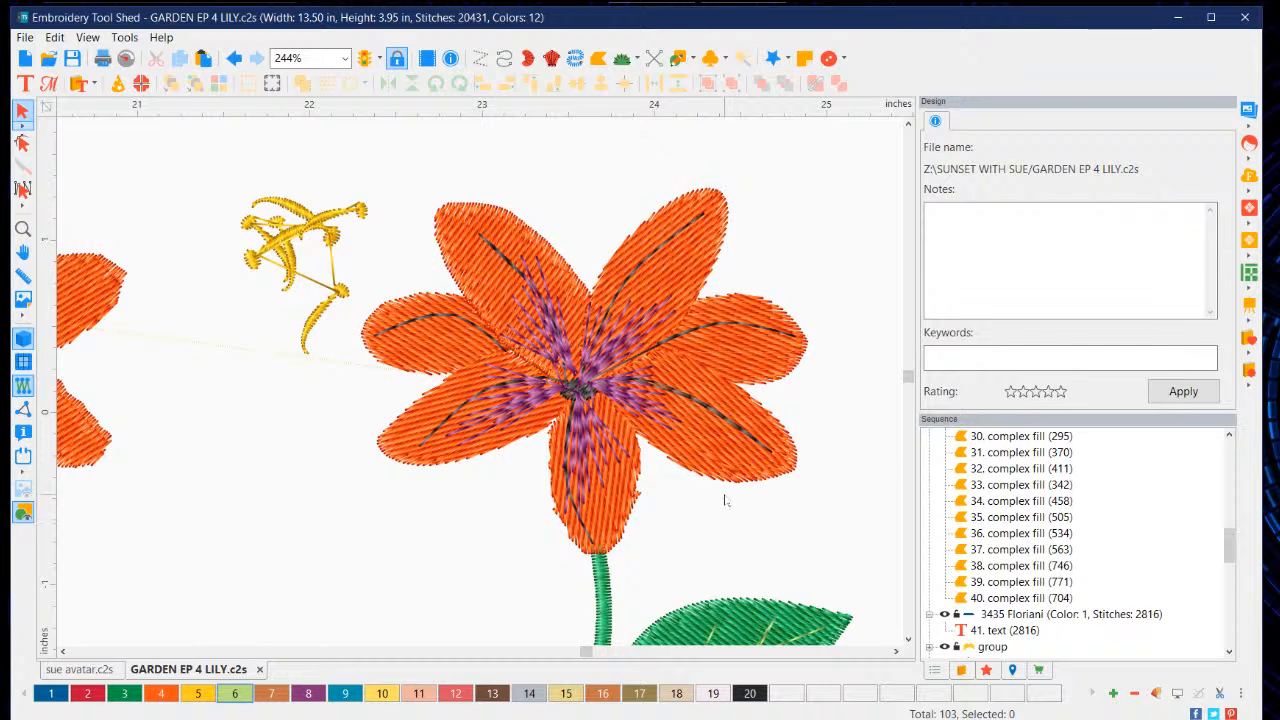
Step: Move the yellow stamen group down the stitch sequence, past the petal fills and into the yellow groups before the leaf, then deselect it
left_click(993, 647)
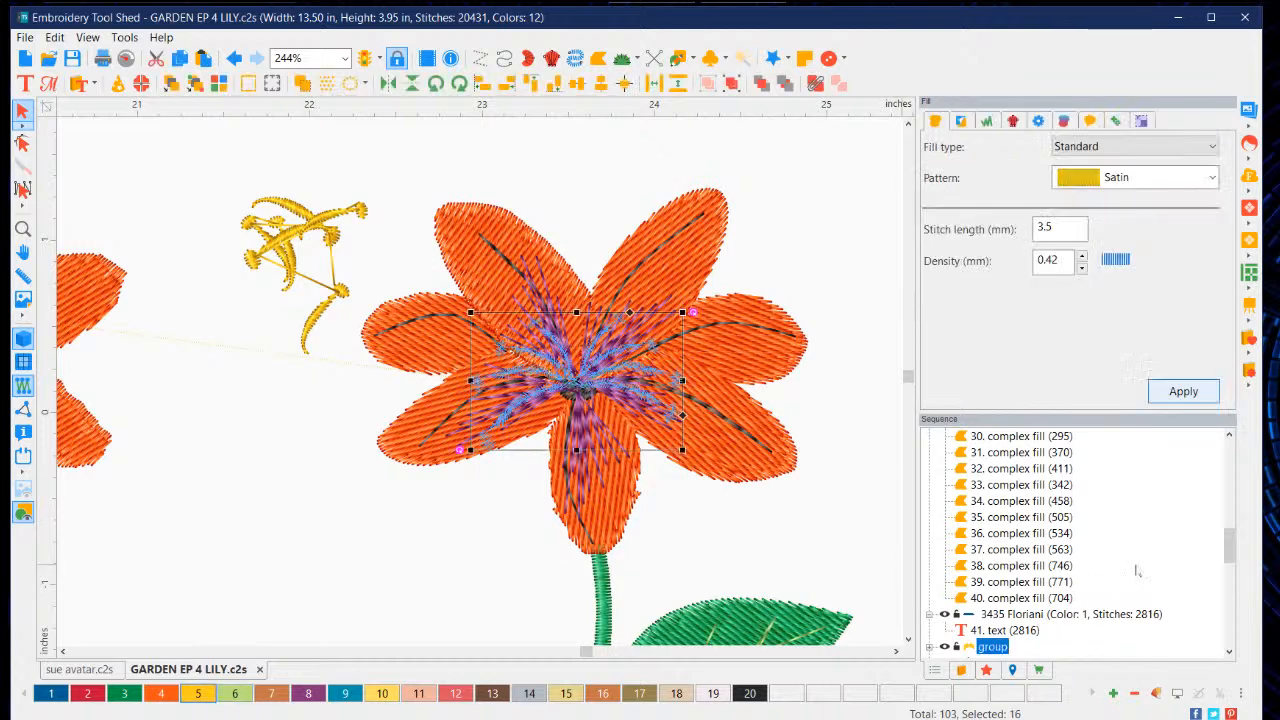
scroll(1131, 572, "down", 4)
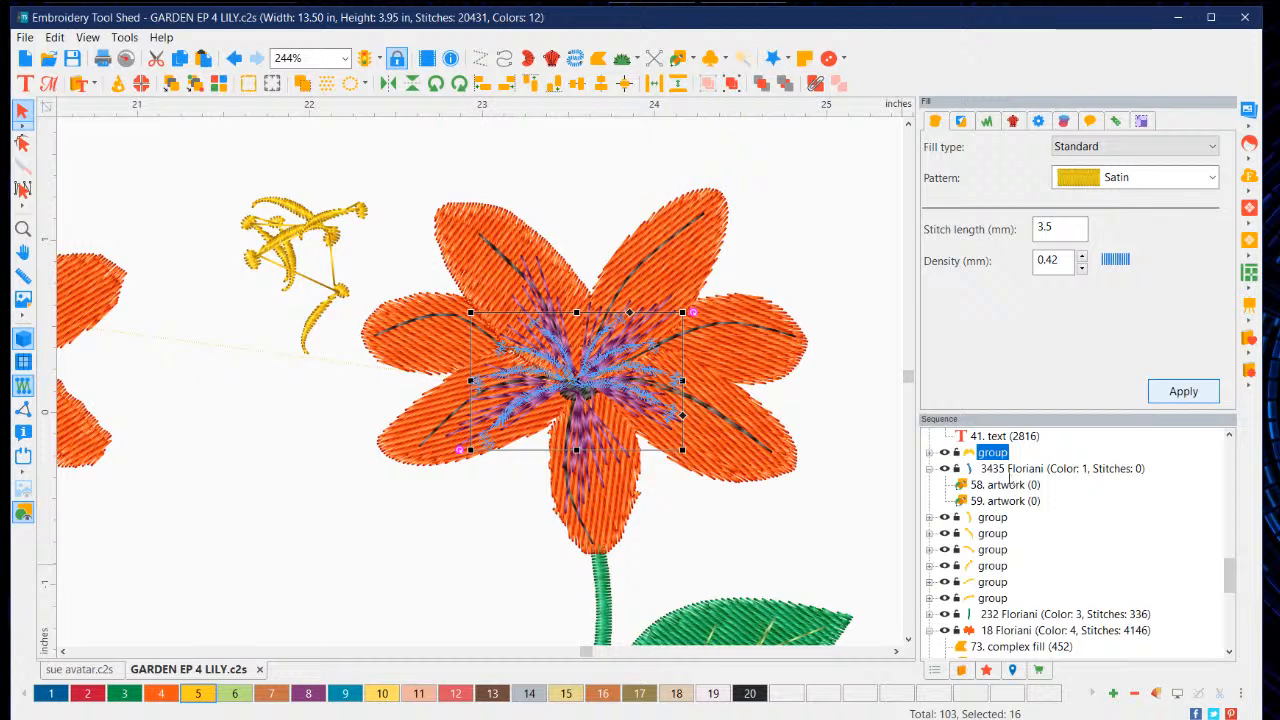
left_click_drag(1009, 471, 1032, 640)
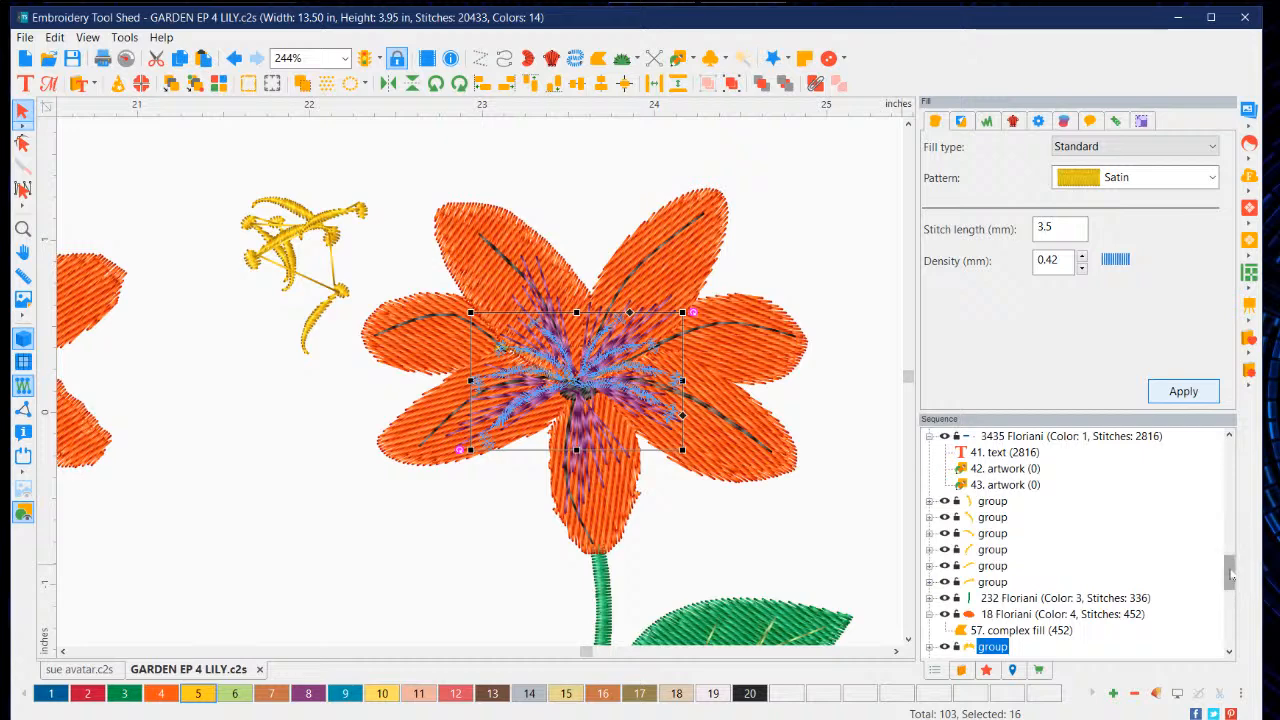
left_click_drag(1229, 572, 1229, 602)
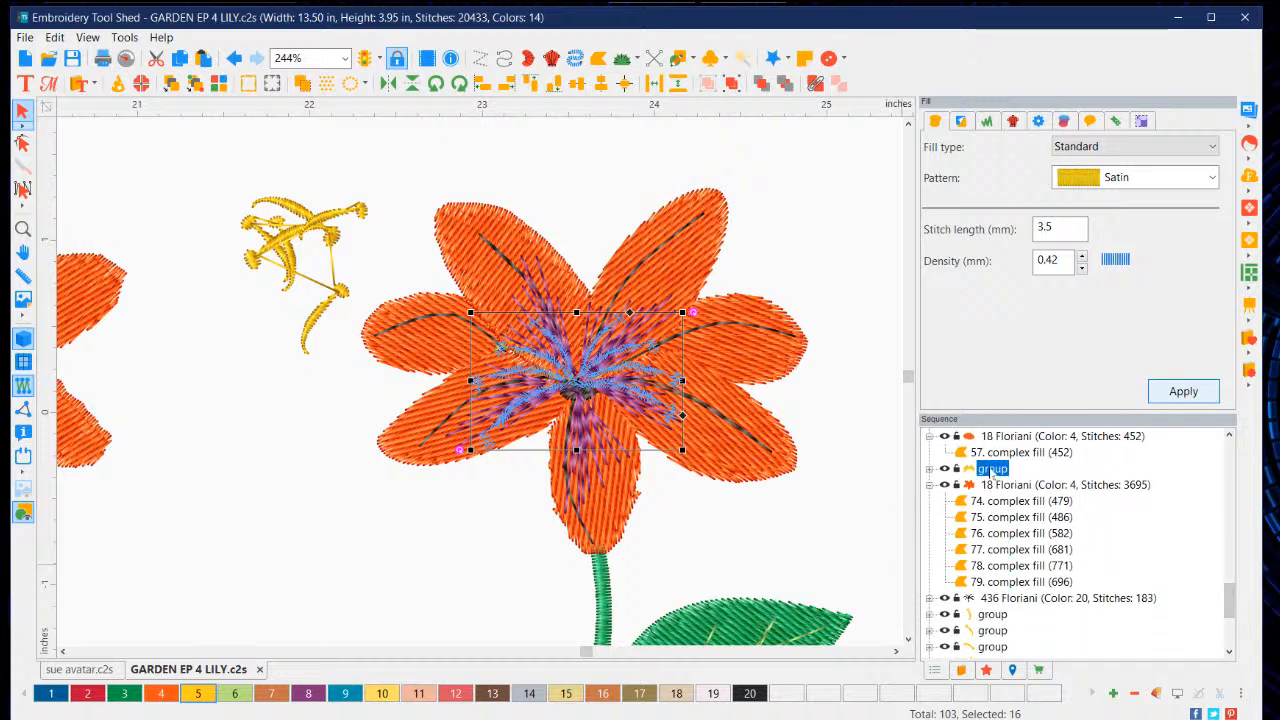
left_click_drag(1005, 560, 1006, 655)
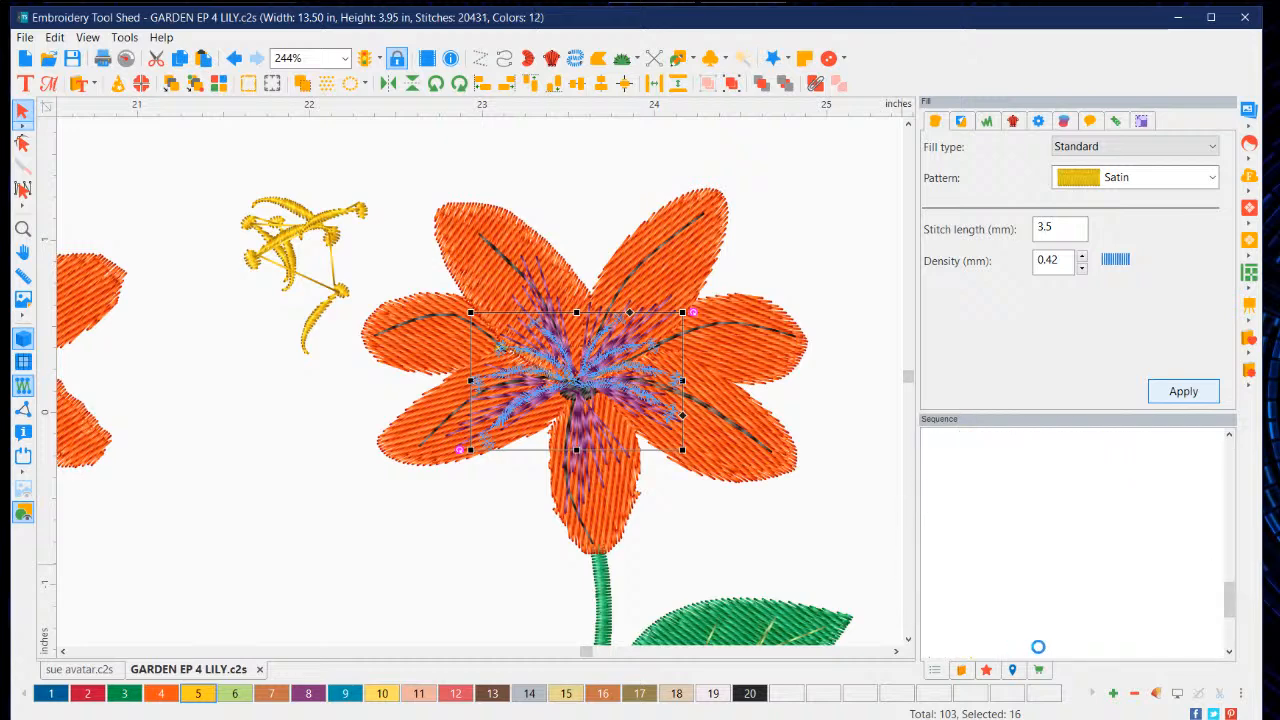
left_click_drag(1230, 598, 1230, 628)
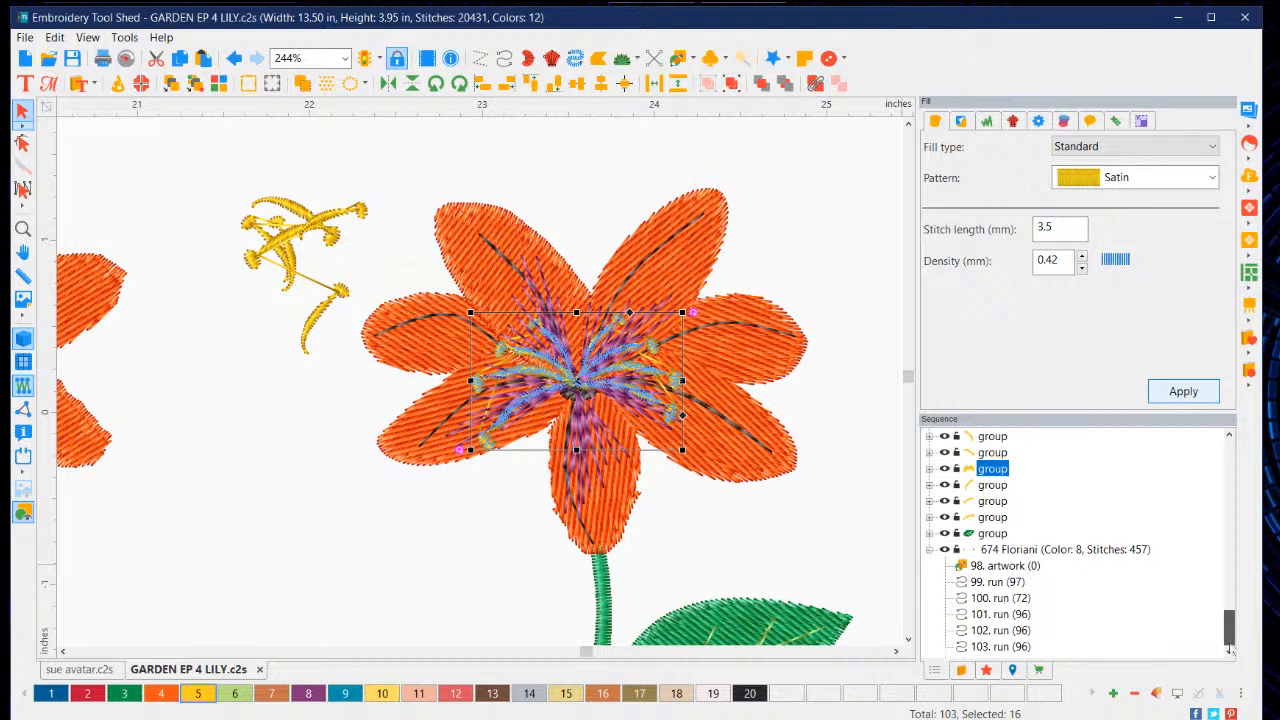
left_click(687, 549)
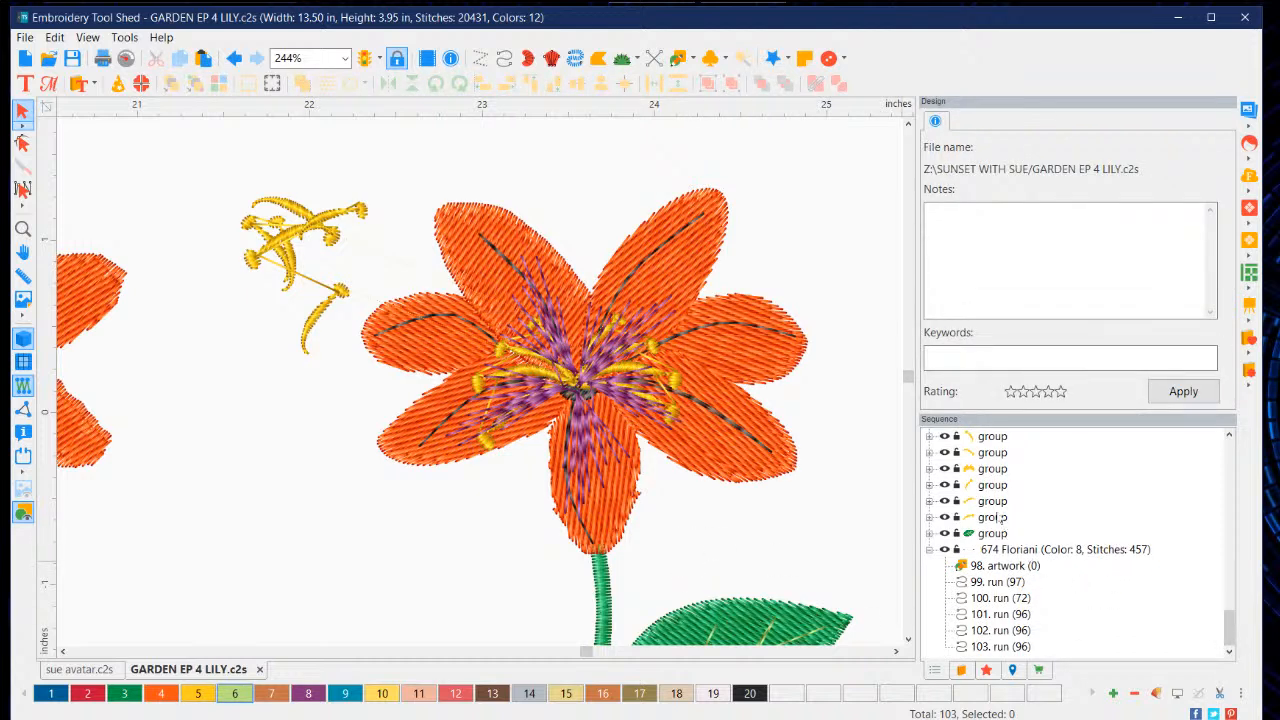
Step: Place the yellow stamen group at the very end of the stitch sequence, after the 674 Floriani runs, and deselect it
scroll(982, 516, "up", 2)
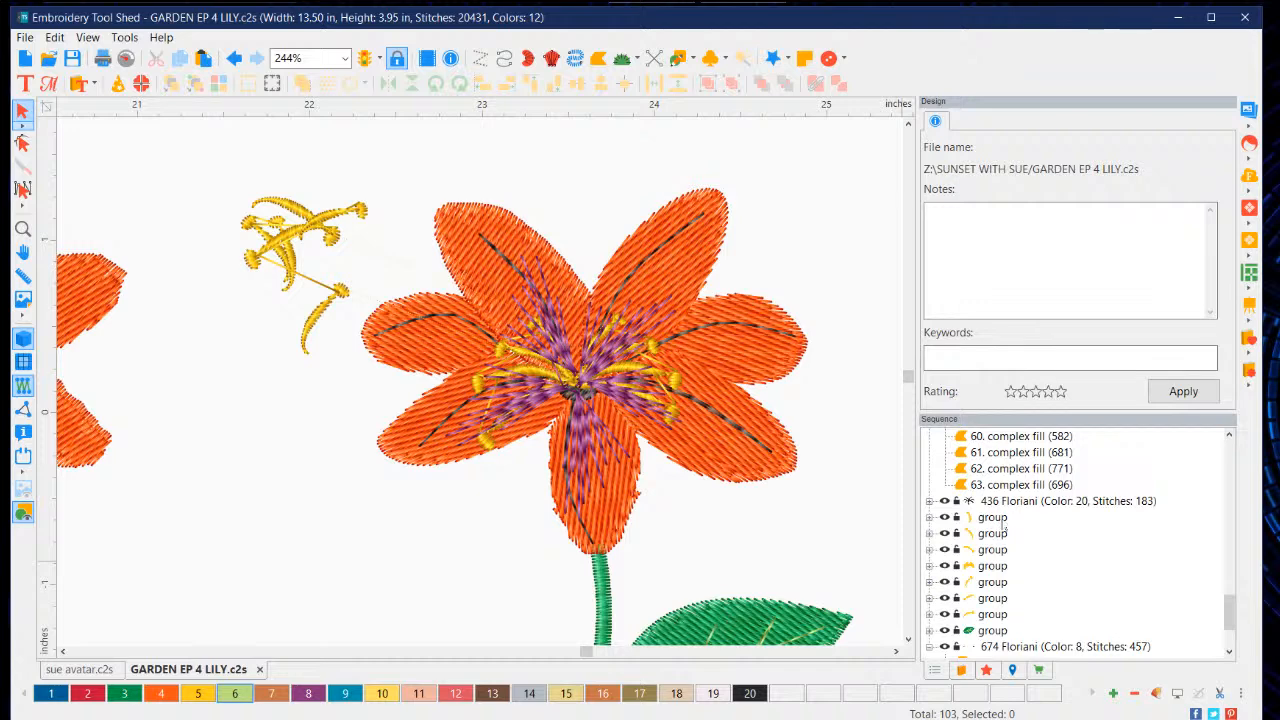
left_click(677, 389)
left_click(863, 380)
scroll(598, 330, "up", 5)
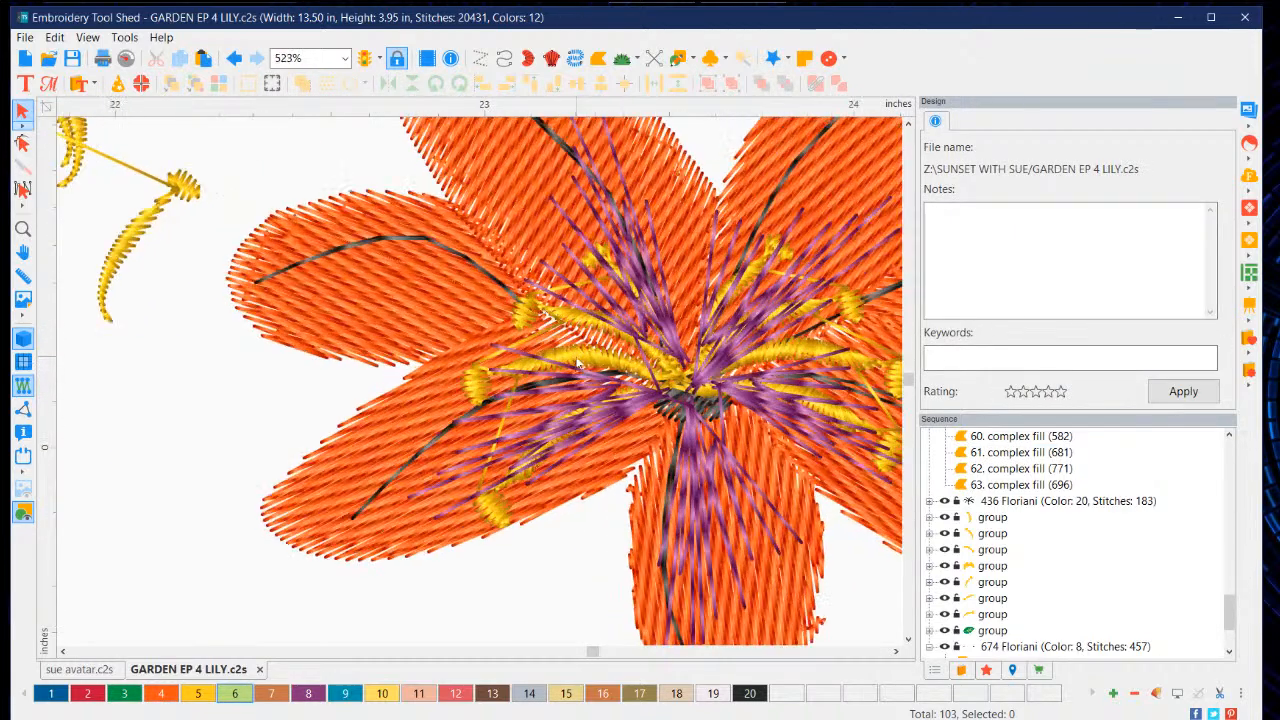
left_click(578, 362)
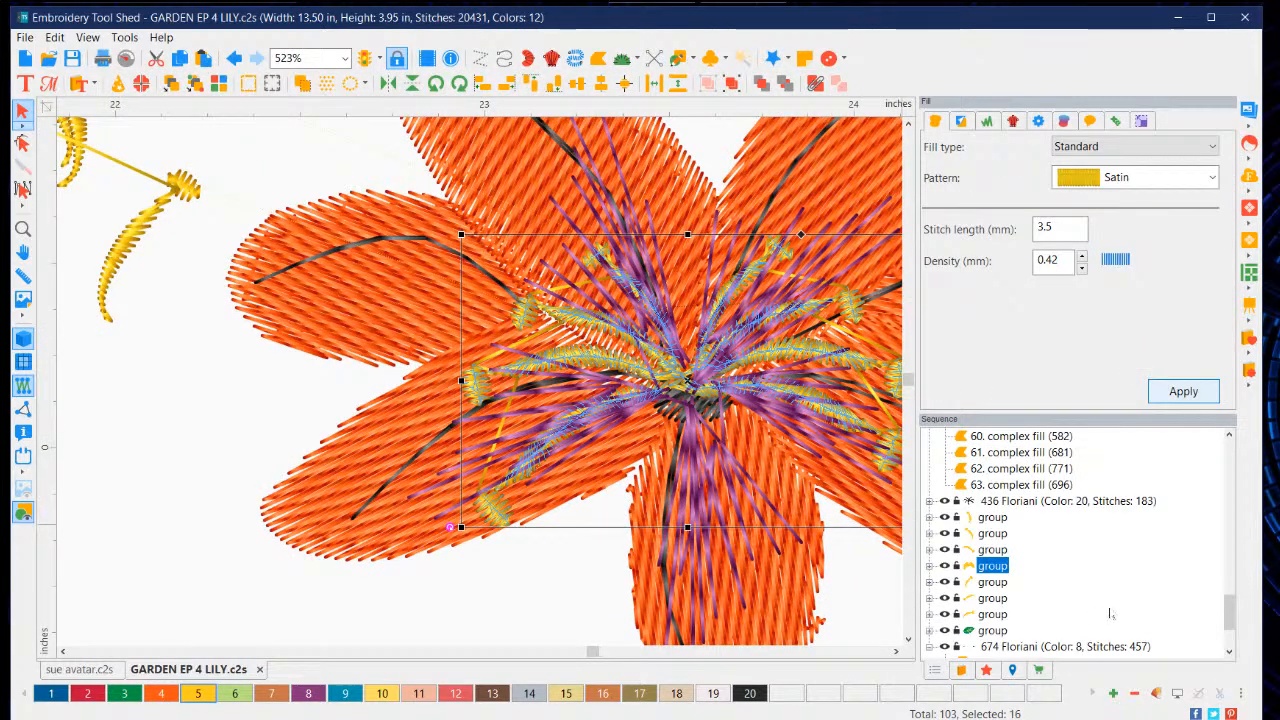
left_click(998, 648)
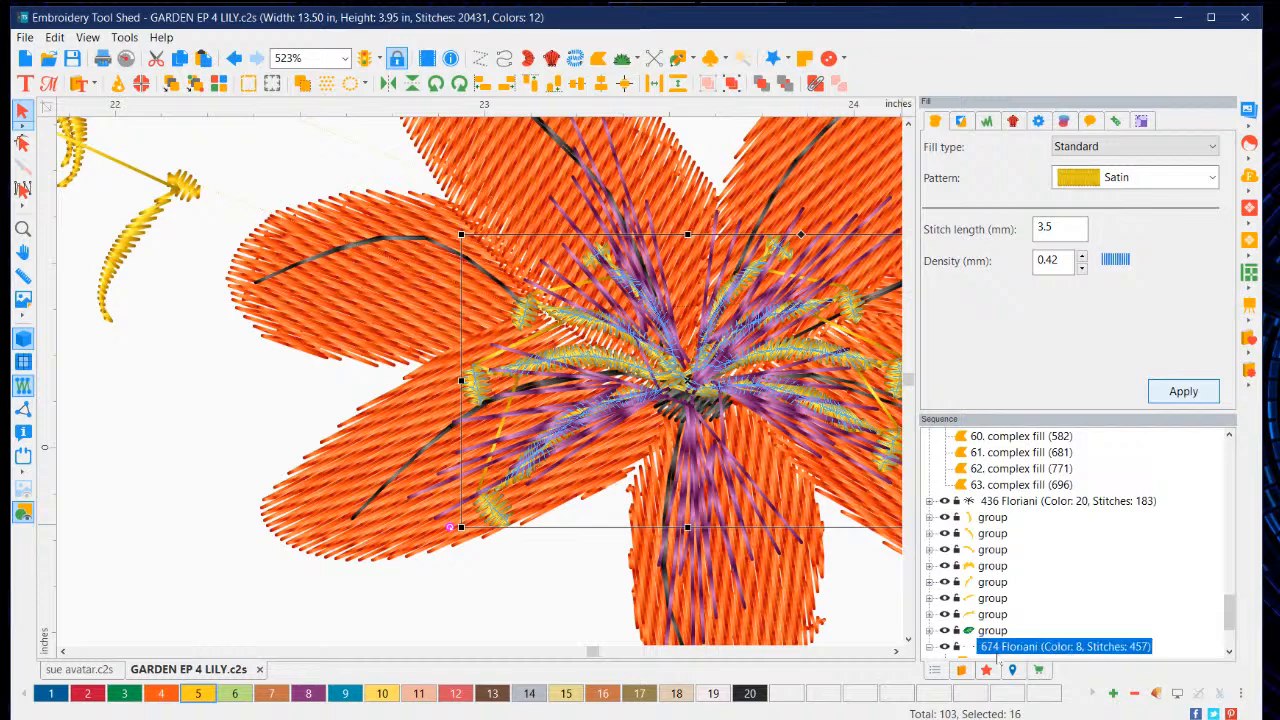
left_click_drag(998, 655, 1000, 657)
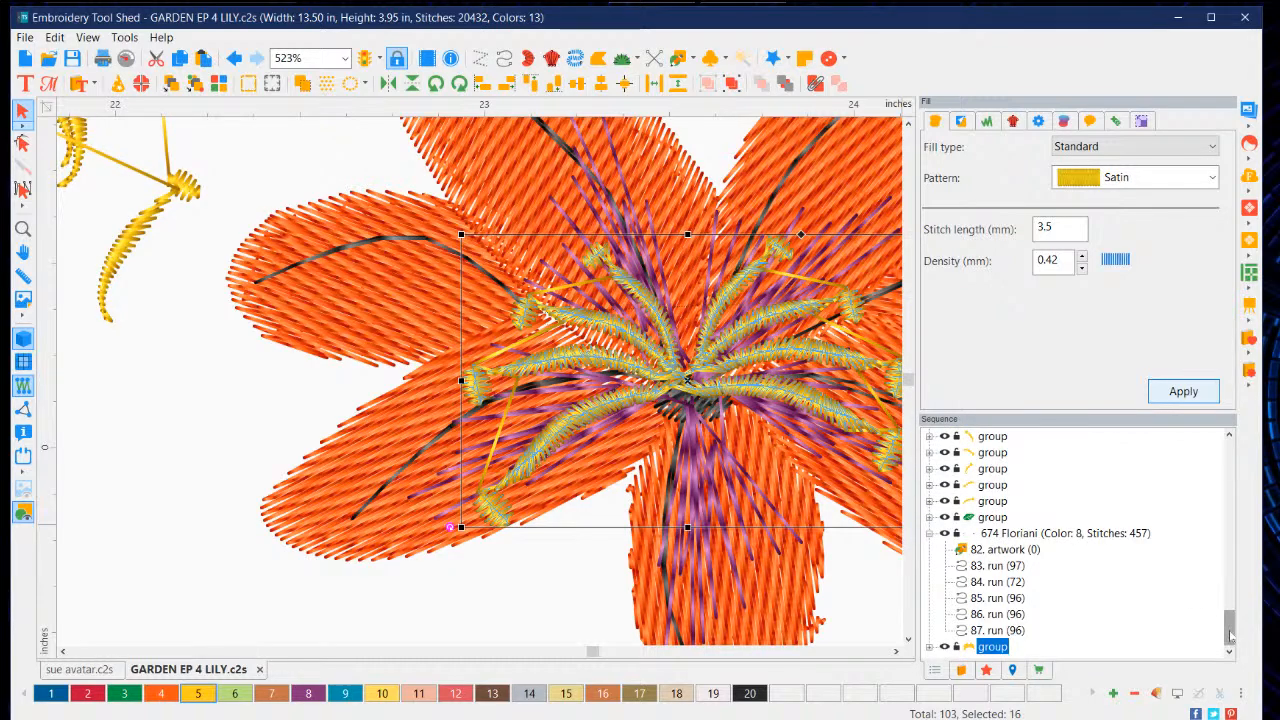
left_click(320, 616)
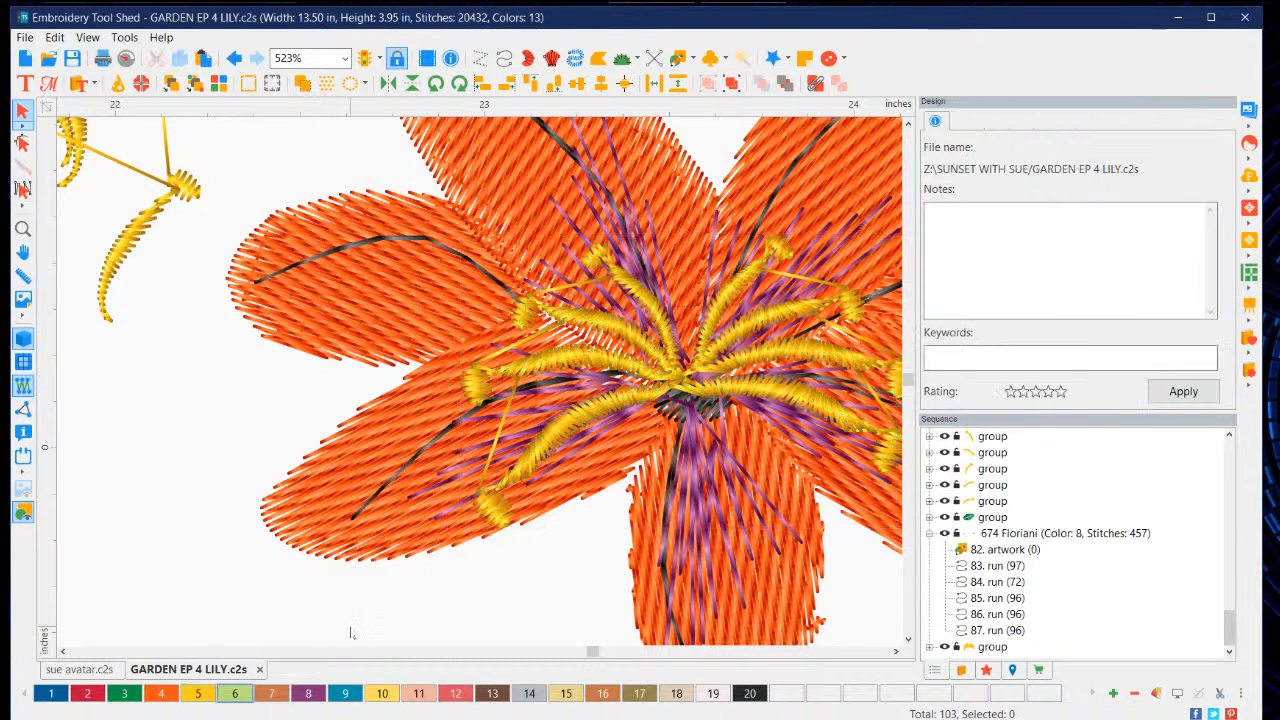
Step: Nudge the yellow stamen group slightly to the right on the lily's center and deselect it
scroll(499, 580, "down", 5)
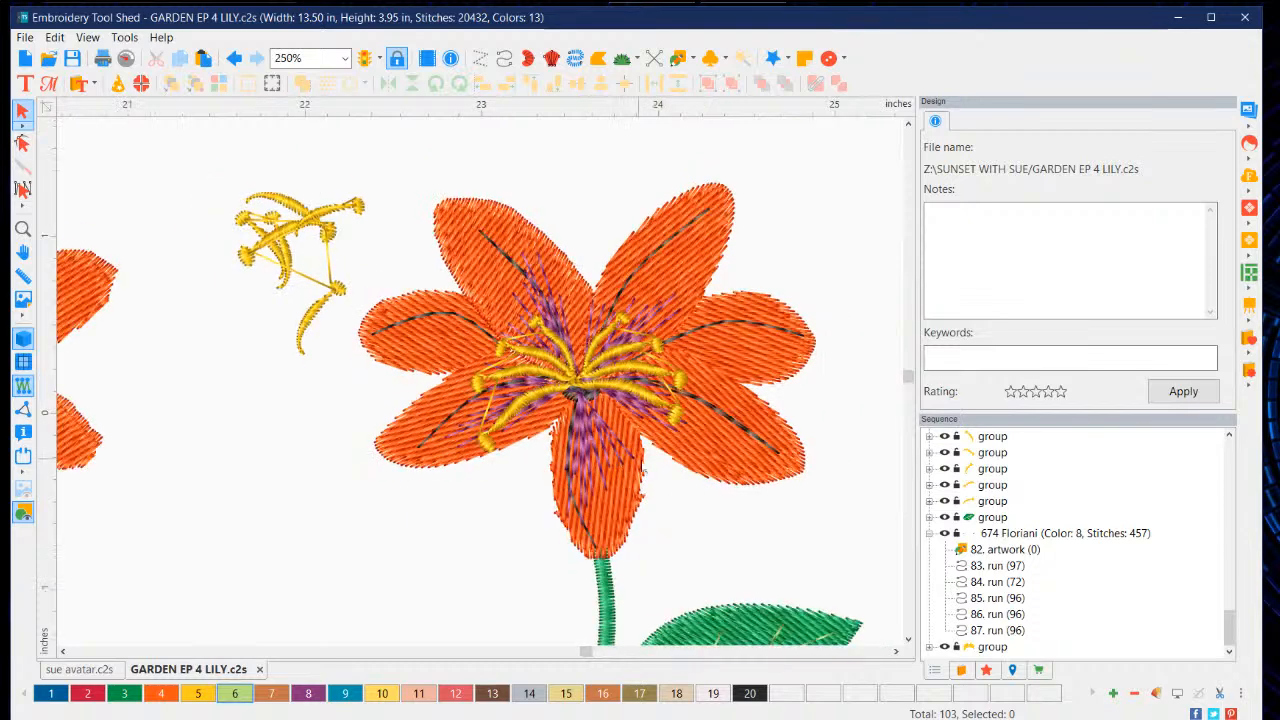
scroll(677, 463, "down", 1)
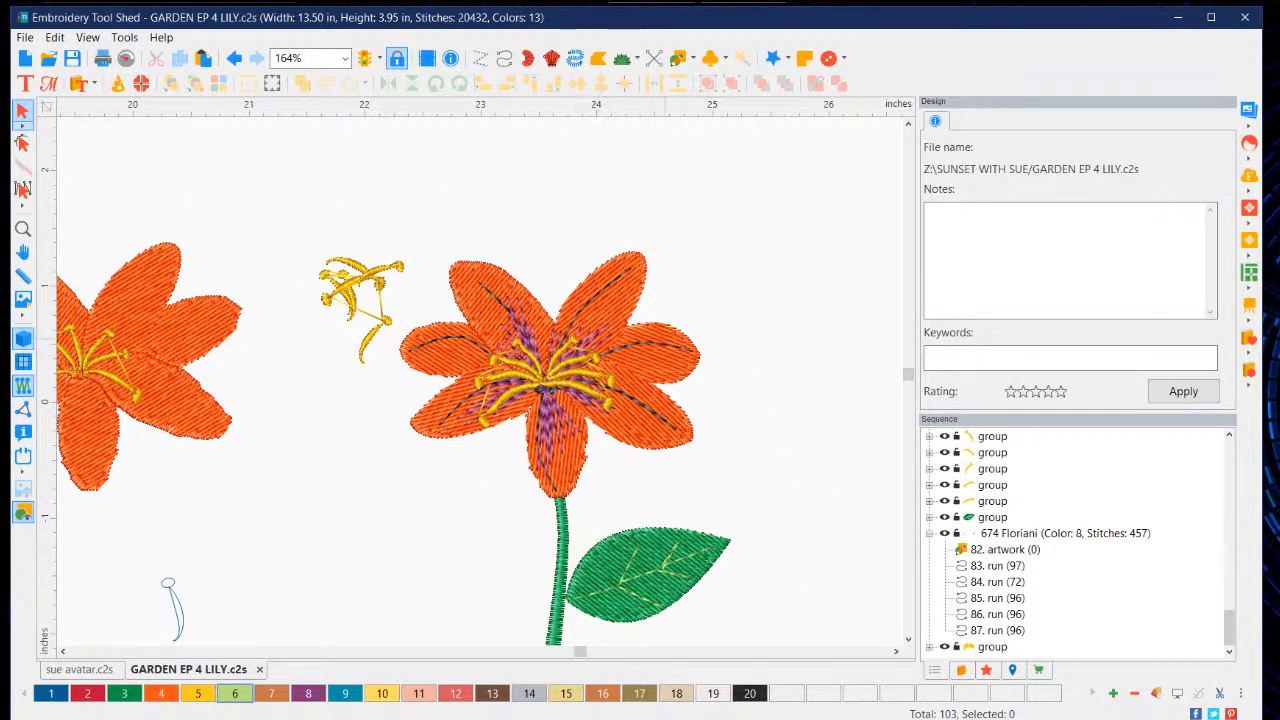
left_click(548, 379)
left_click(749, 457)
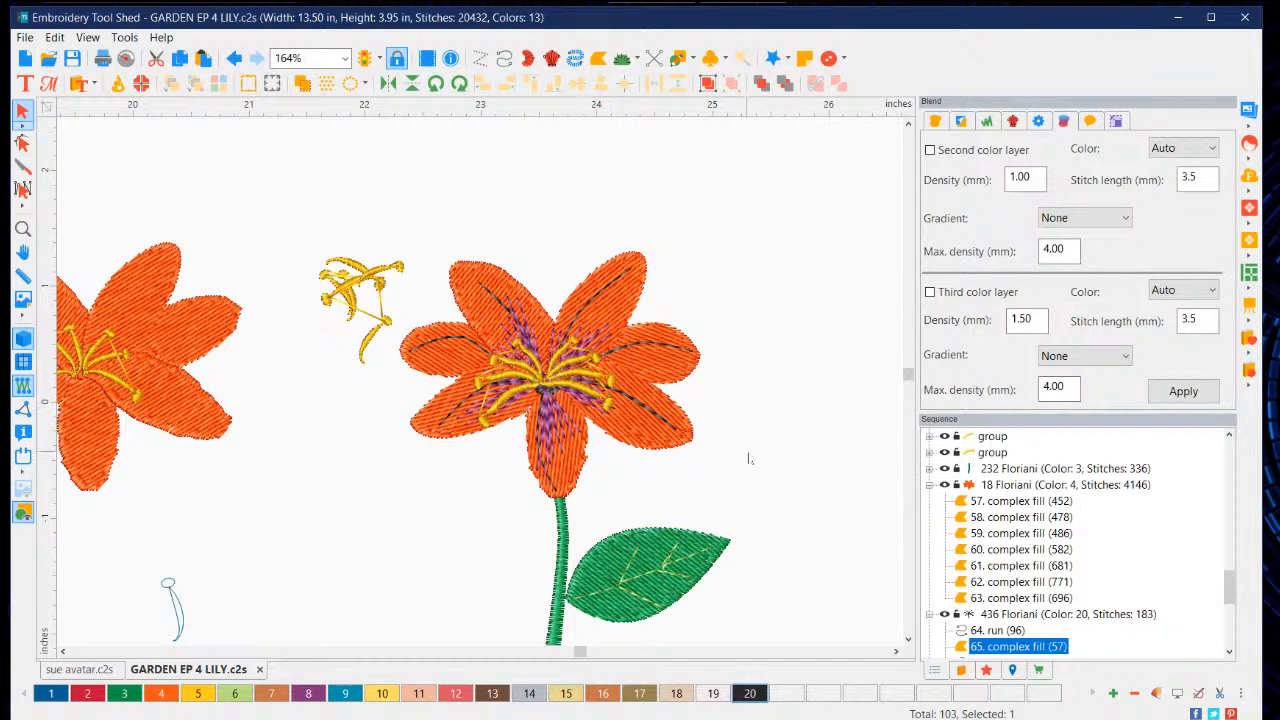
left_click(558, 362)
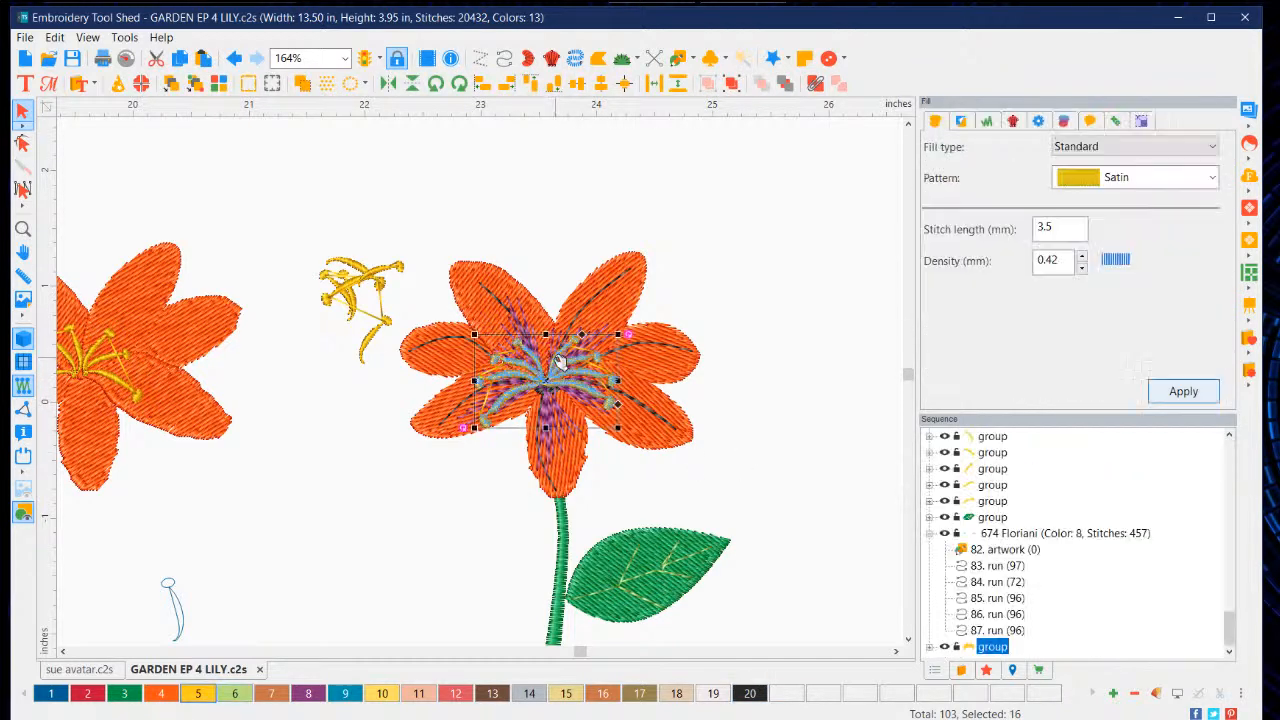
left_click_drag(556, 358, 557, 357)
left_click(795, 472)
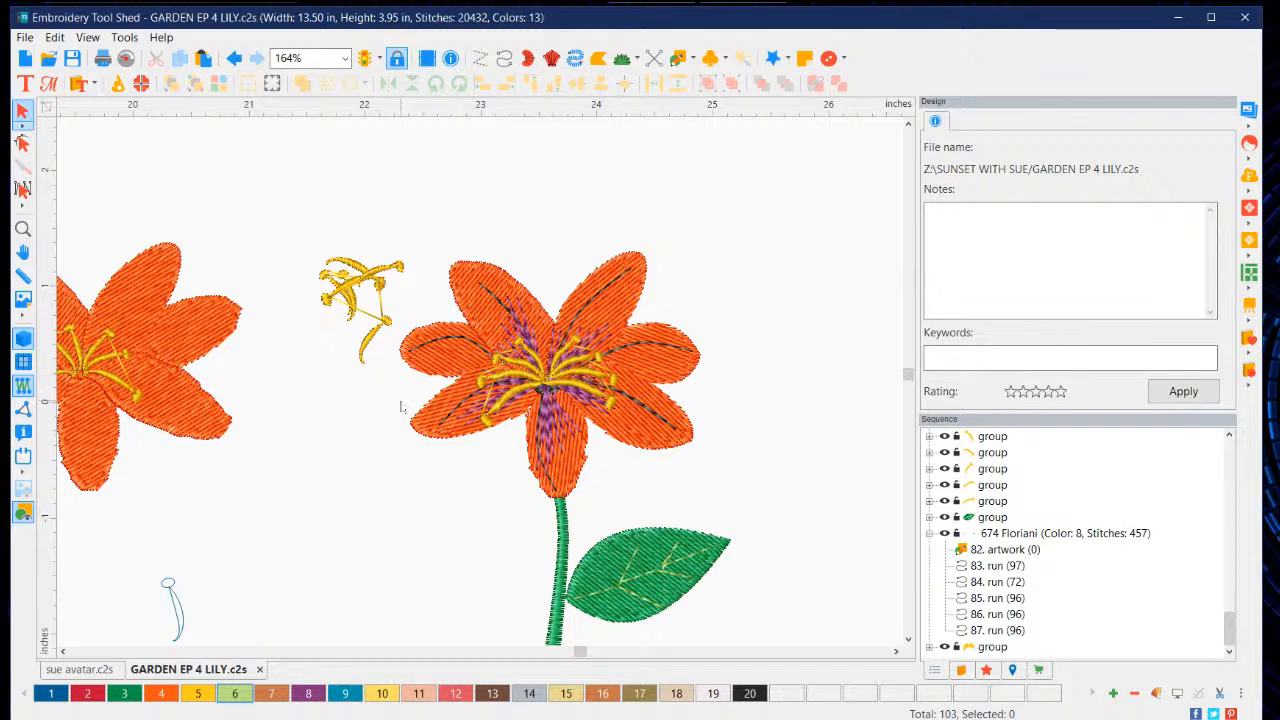
scroll(400, 407, "down", 4)
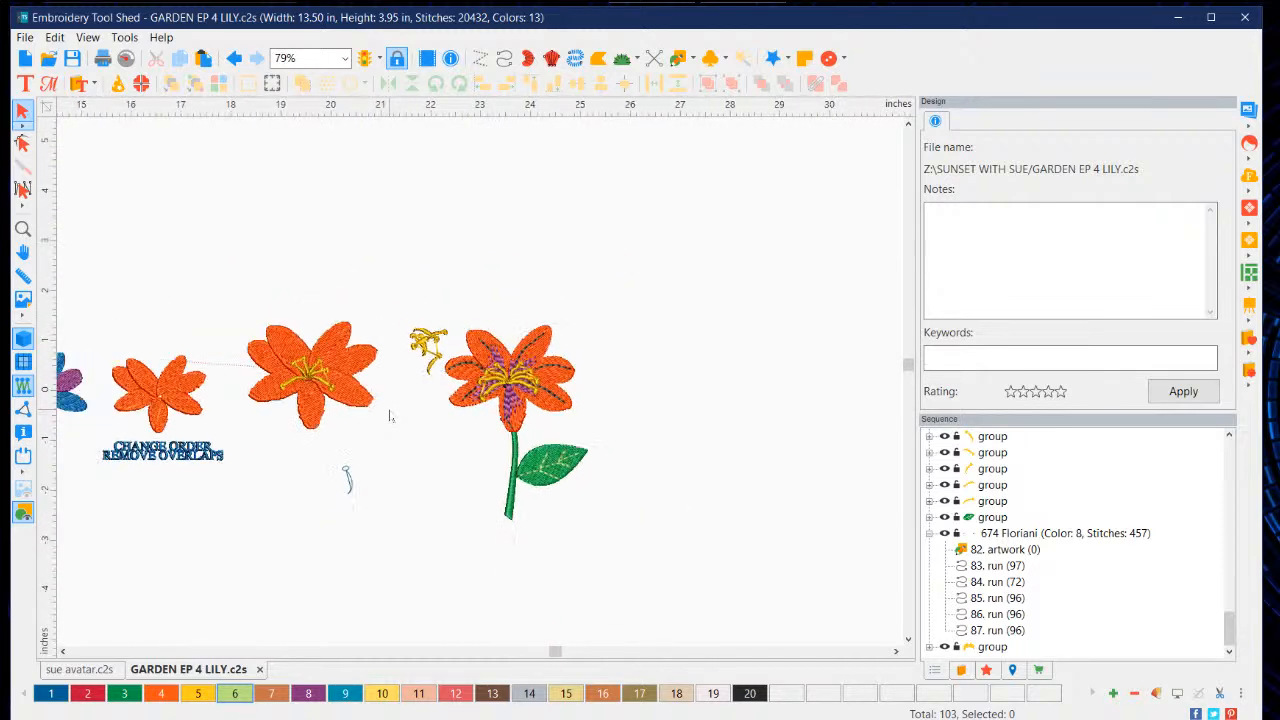
scroll(510, 437, "up", 2)
scroll(515, 430, "down", 1)
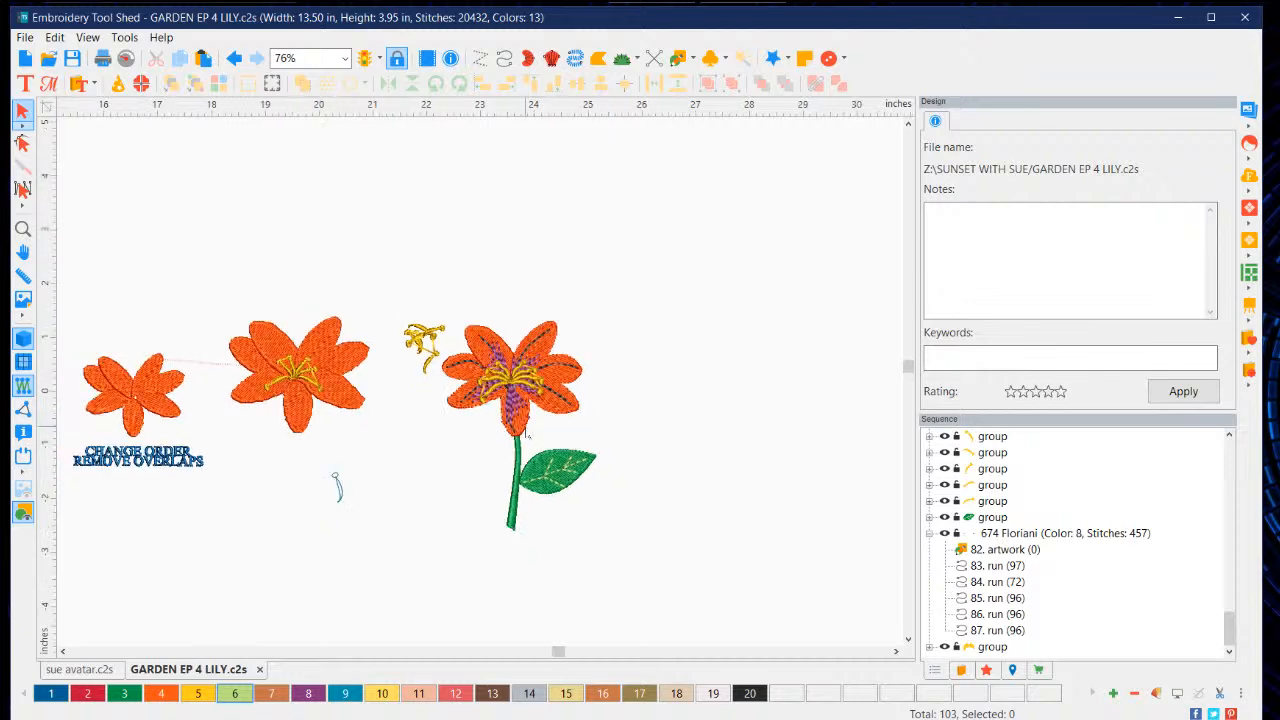
scroll(541, 425, "up", 2)
scroll(545, 418, "up", 3)
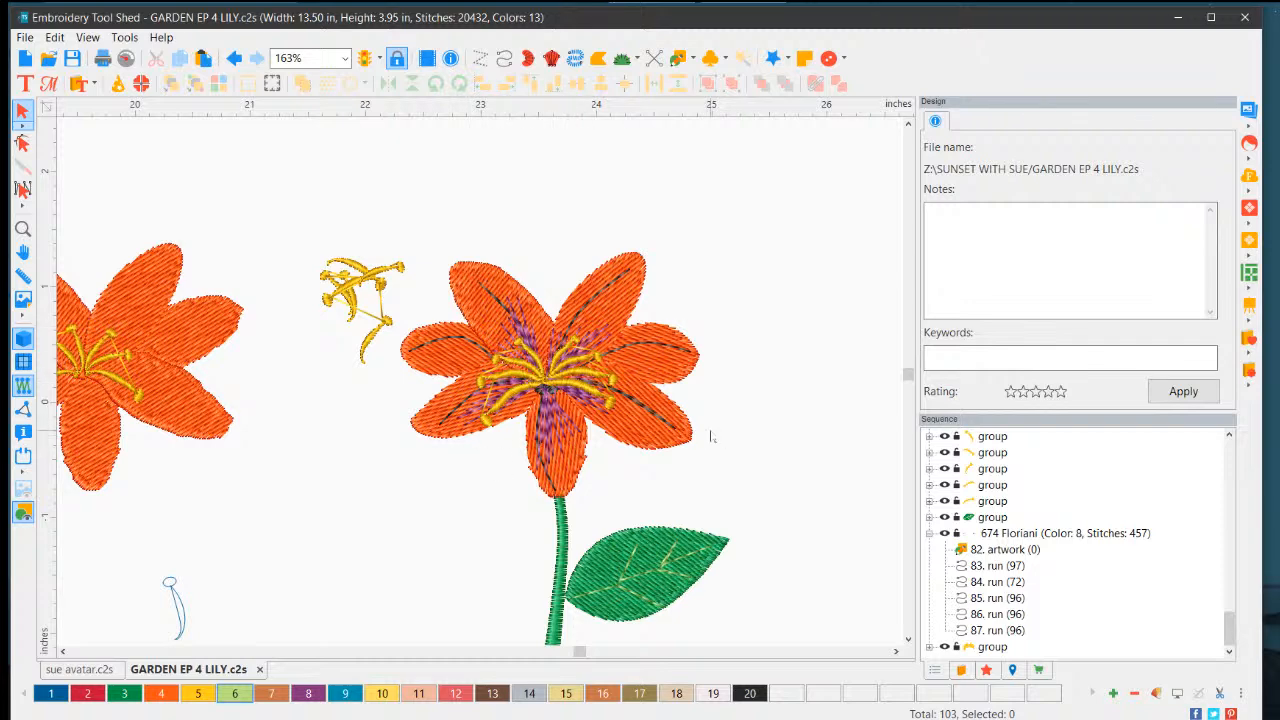
scroll(704, 512, "down", 3)
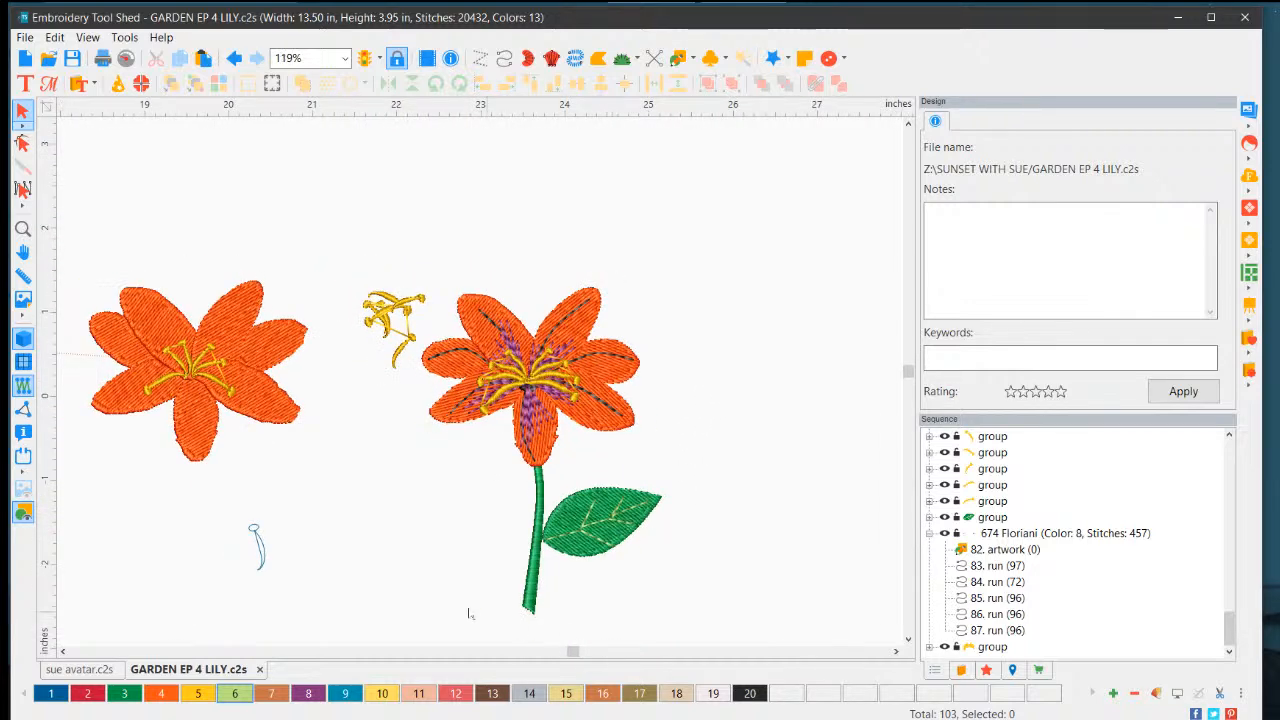
scroll(471, 603, "up", 2)
scroll(505, 585, "down", 2)
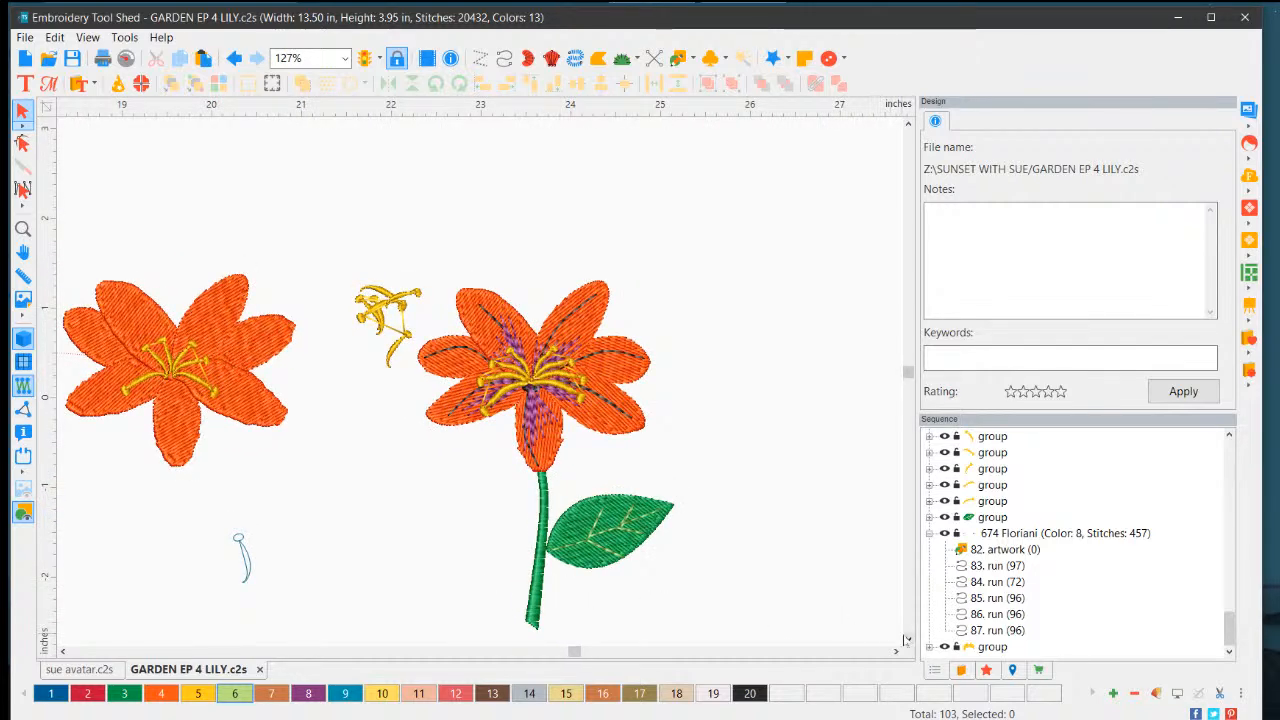
Step: Draw a narrow vertical outline rectangle about 0.2 in wide and 1.9 in tall to the right of the lily's leaf, and select it
left_click(907, 638)
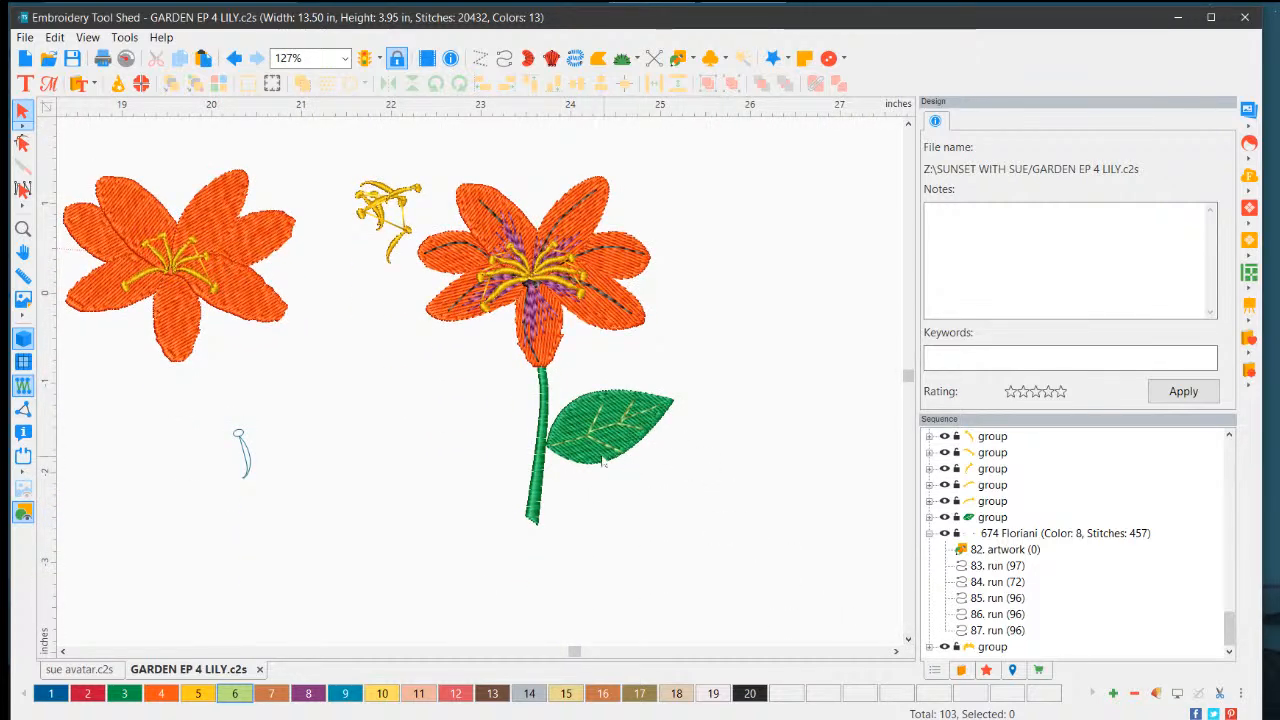
scroll(603, 461, "up", 1)
scroll(603, 458, "up", 1)
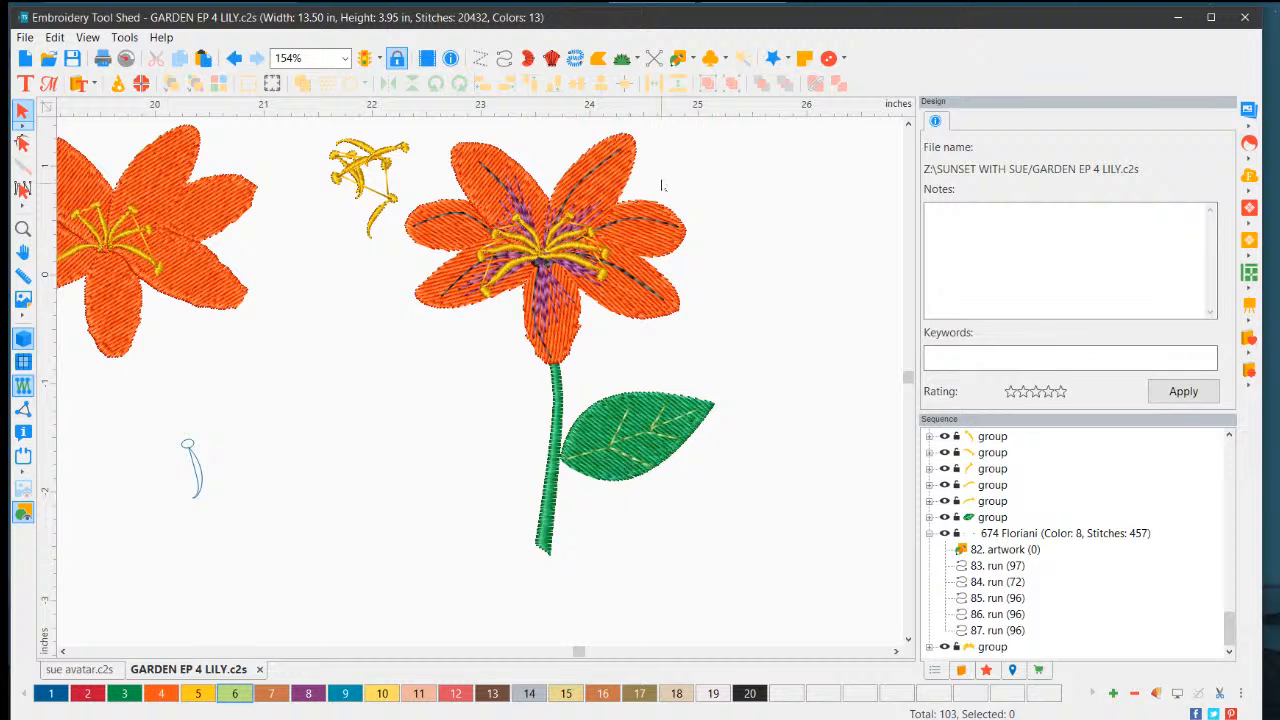
left_click(692, 60)
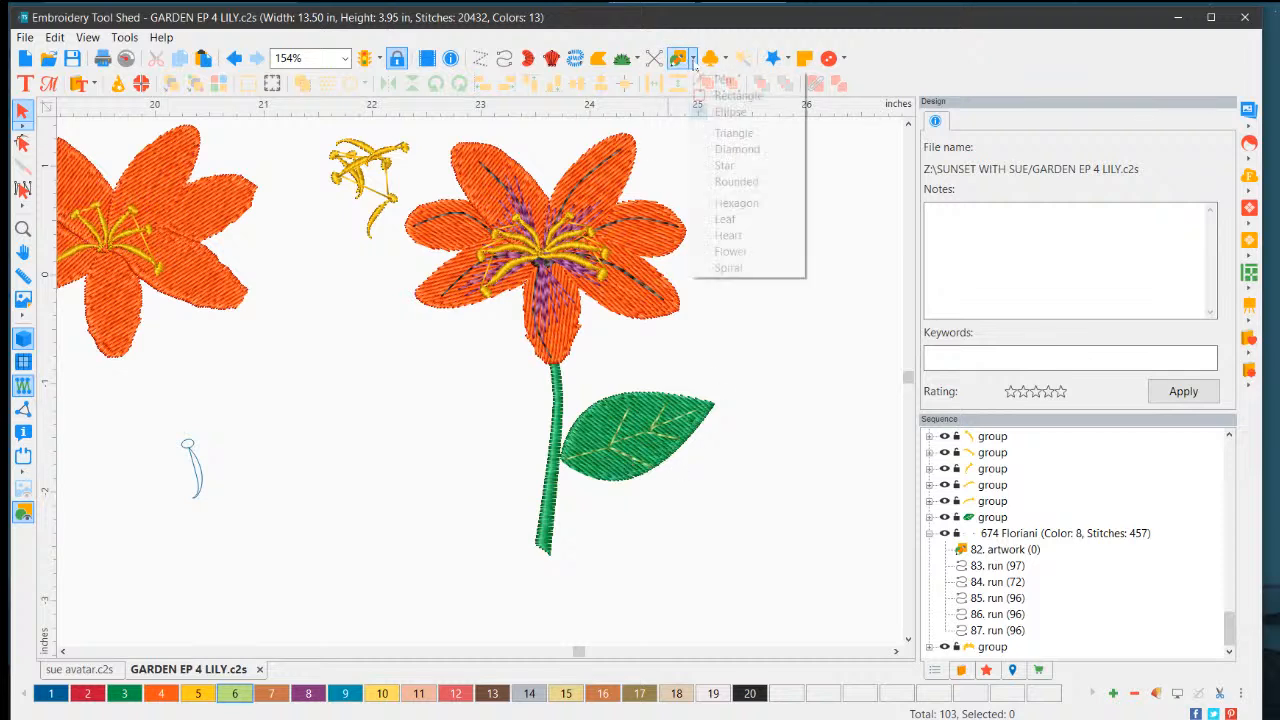
left_click(716, 96)
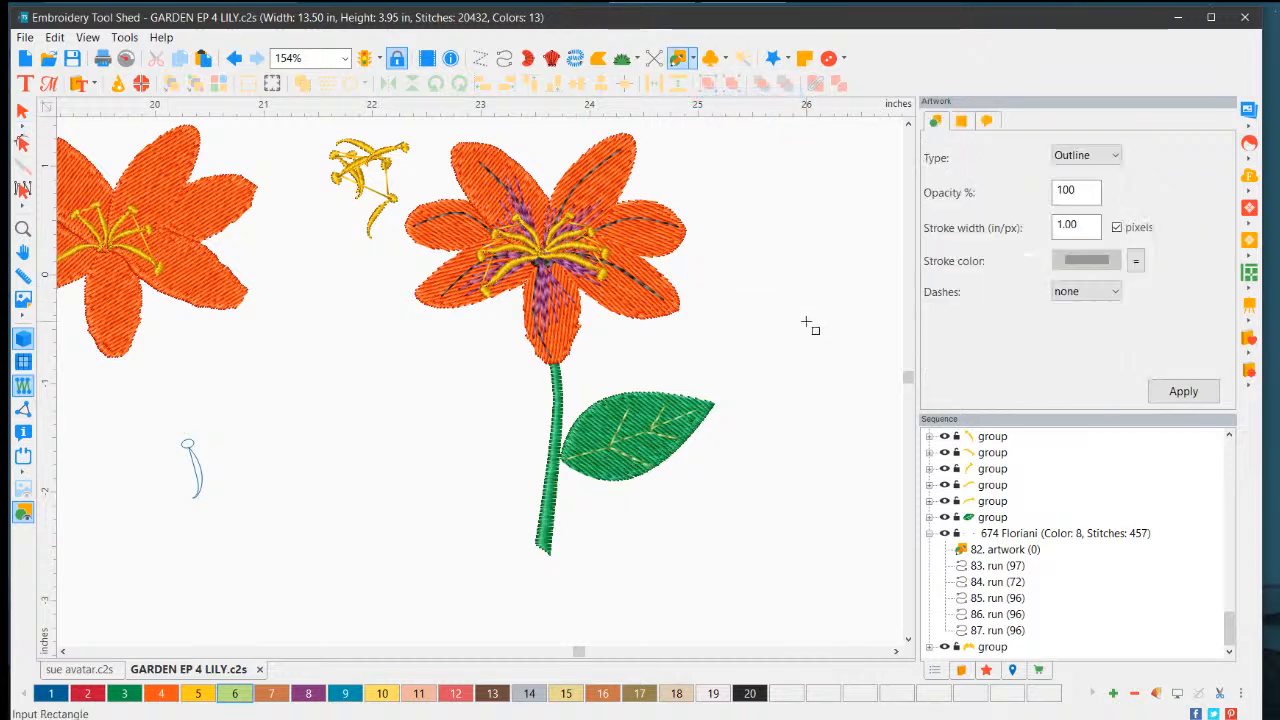
left_click_drag(788, 357, 805, 567)
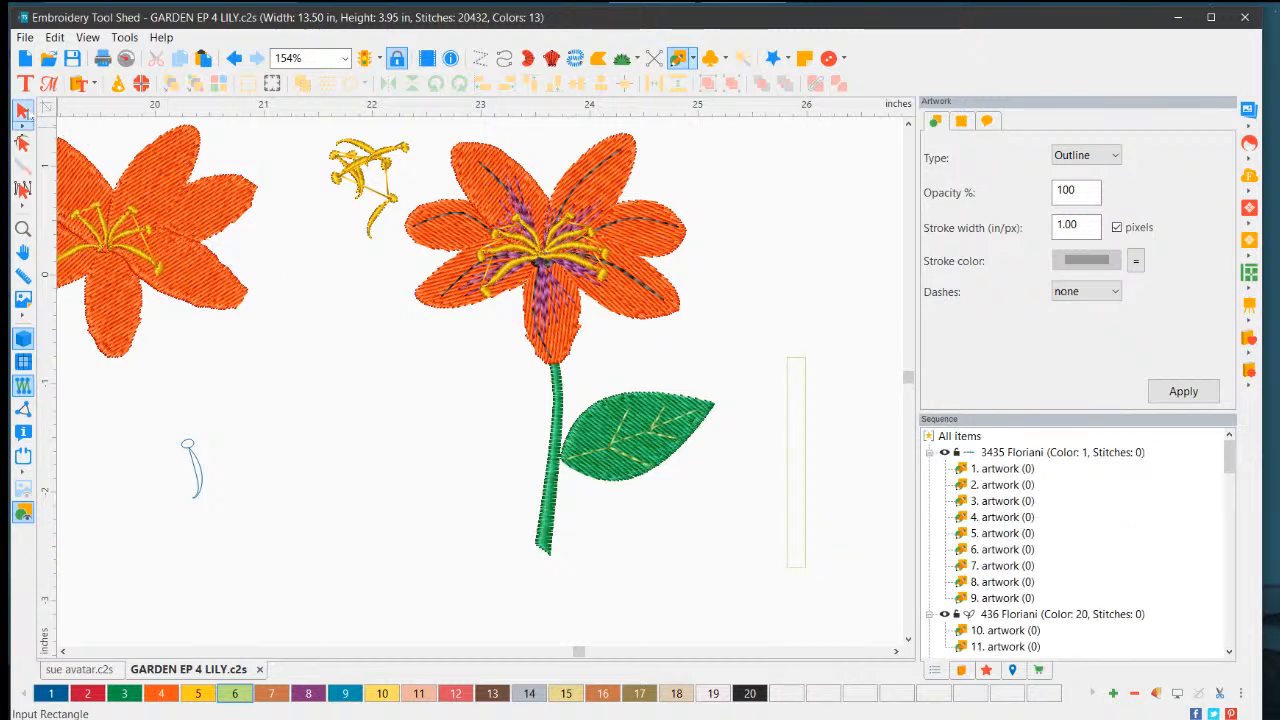
left_click(22, 111)
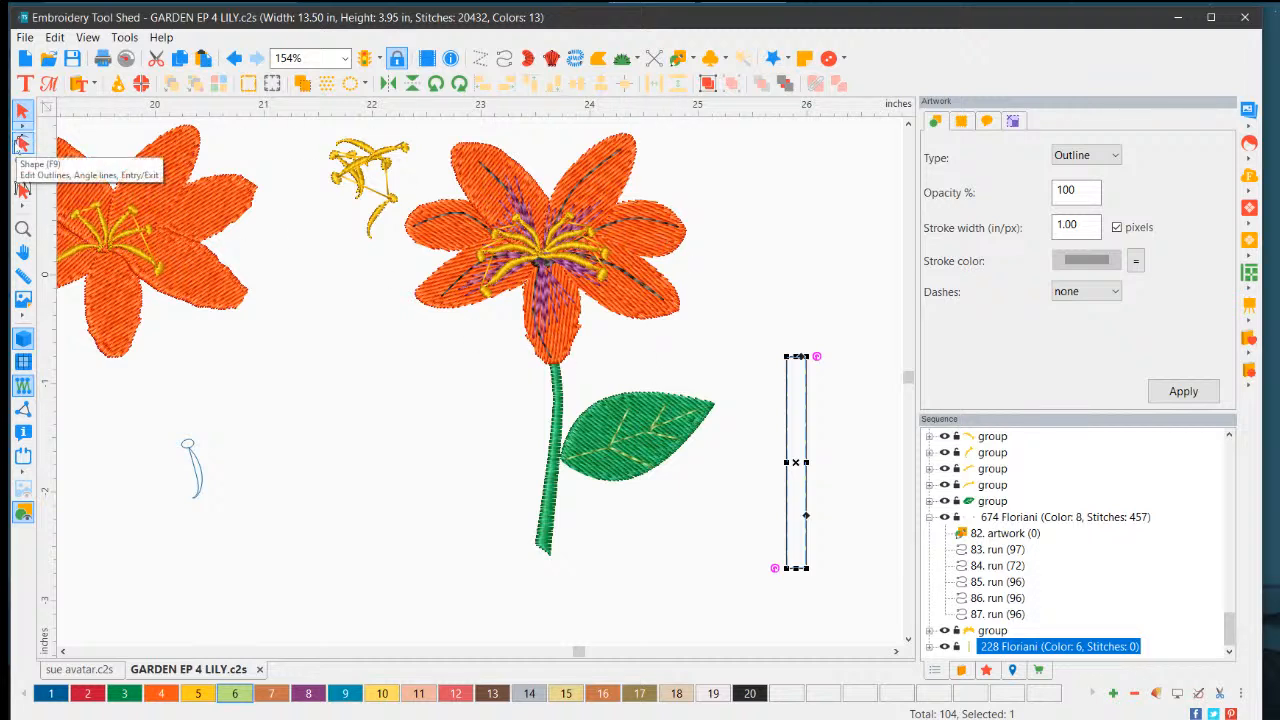
Step: Curve the rectangle's long sides, add a point midway along each, and bow both points together to the right
left_click(22, 143)
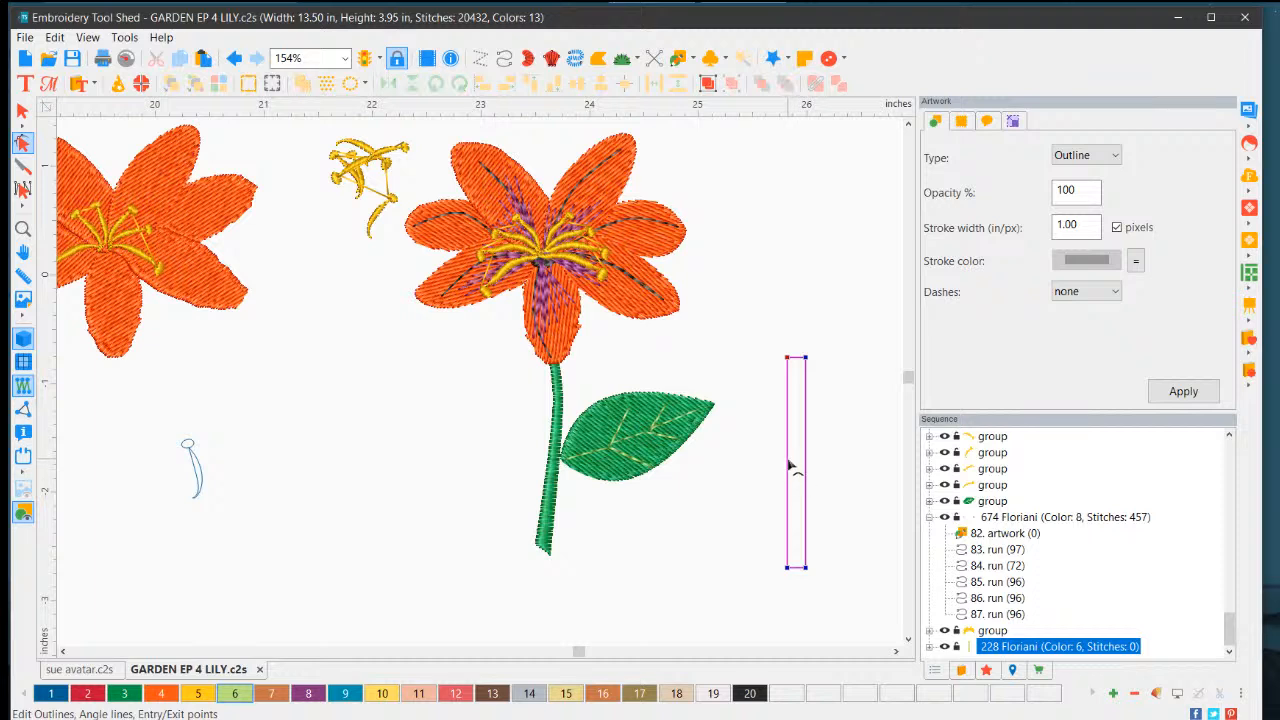
left_click_drag(787, 460, 790, 460)
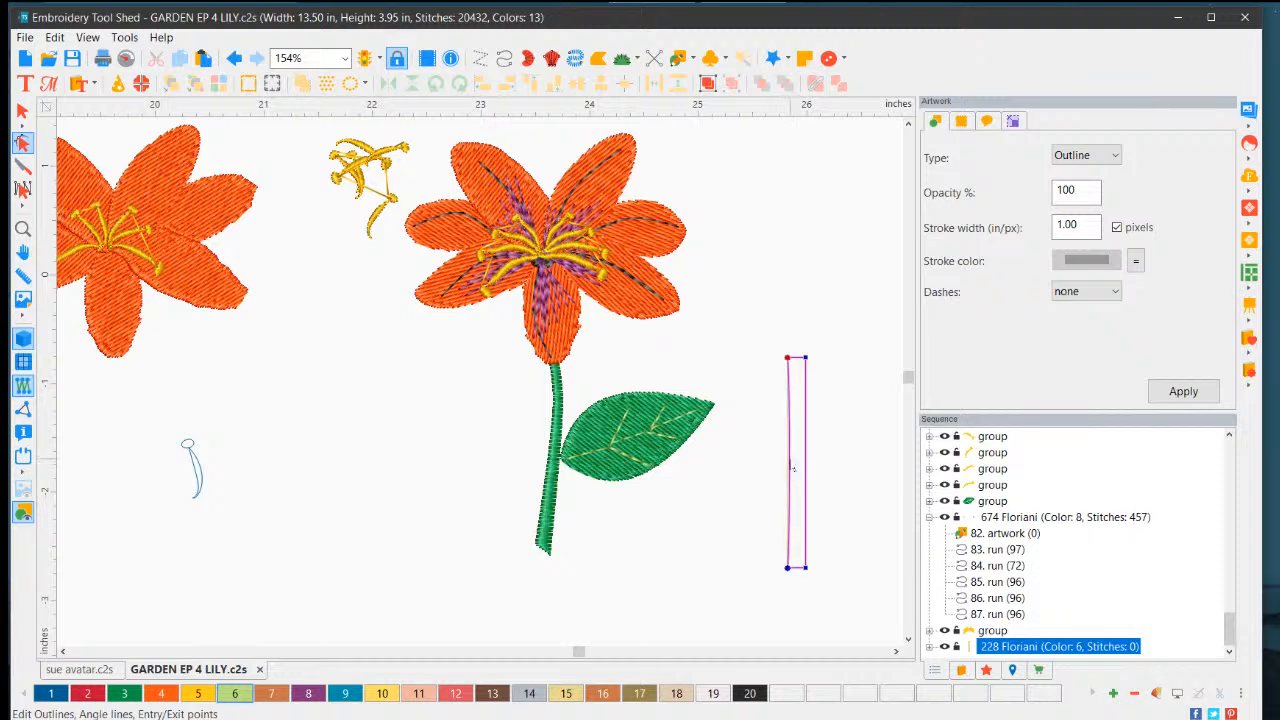
right_click(791, 462)
left_click(820, 508)
right_click(808, 459)
left_click(855, 504)
left_click_drag(846, 480, 762, 456)
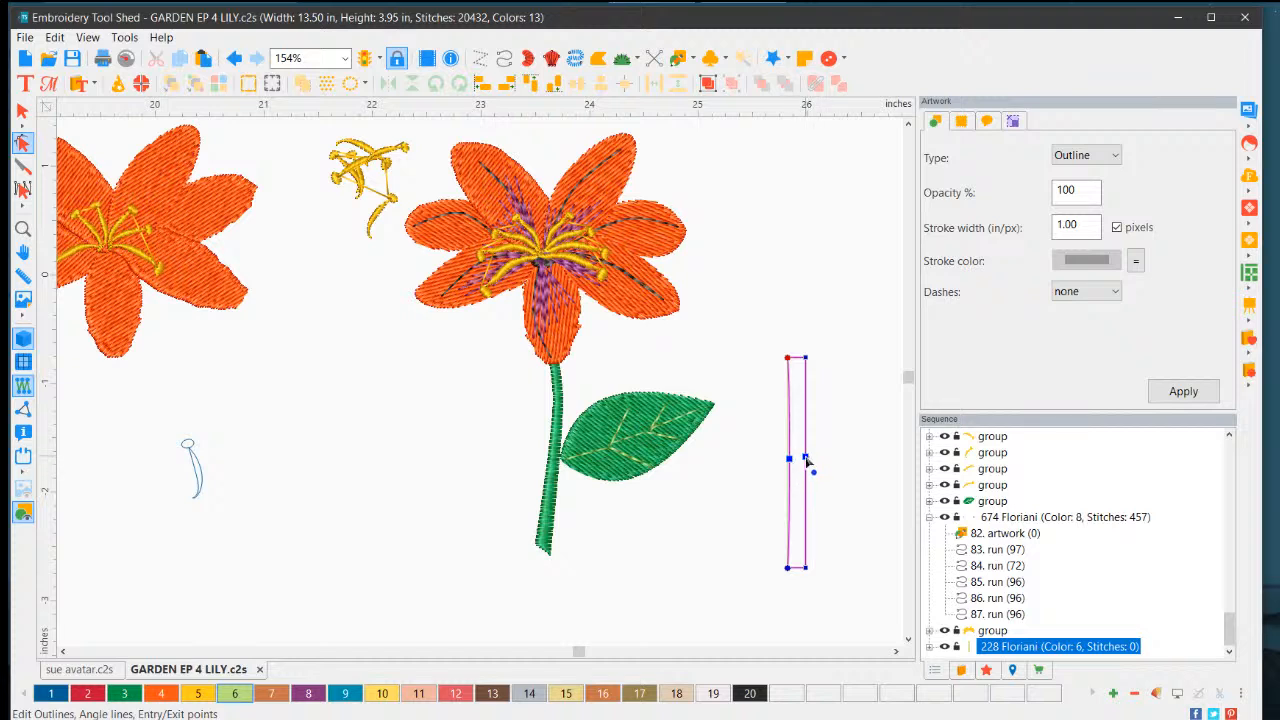
left_click_drag(806, 458, 831, 462)
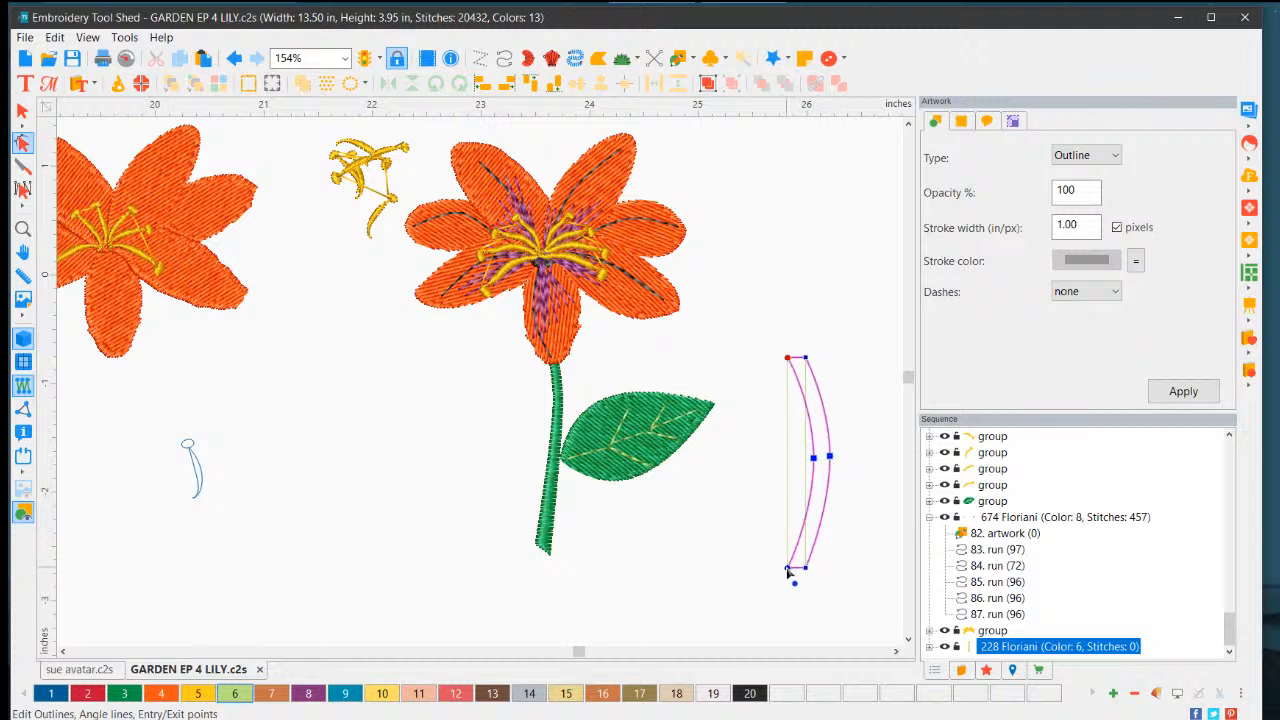
Step: Slant both ends of the curved outline by moving its bottom inner corner down and both top corners up, and apply the edit
left_click_drag(787, 568, 787, 591)
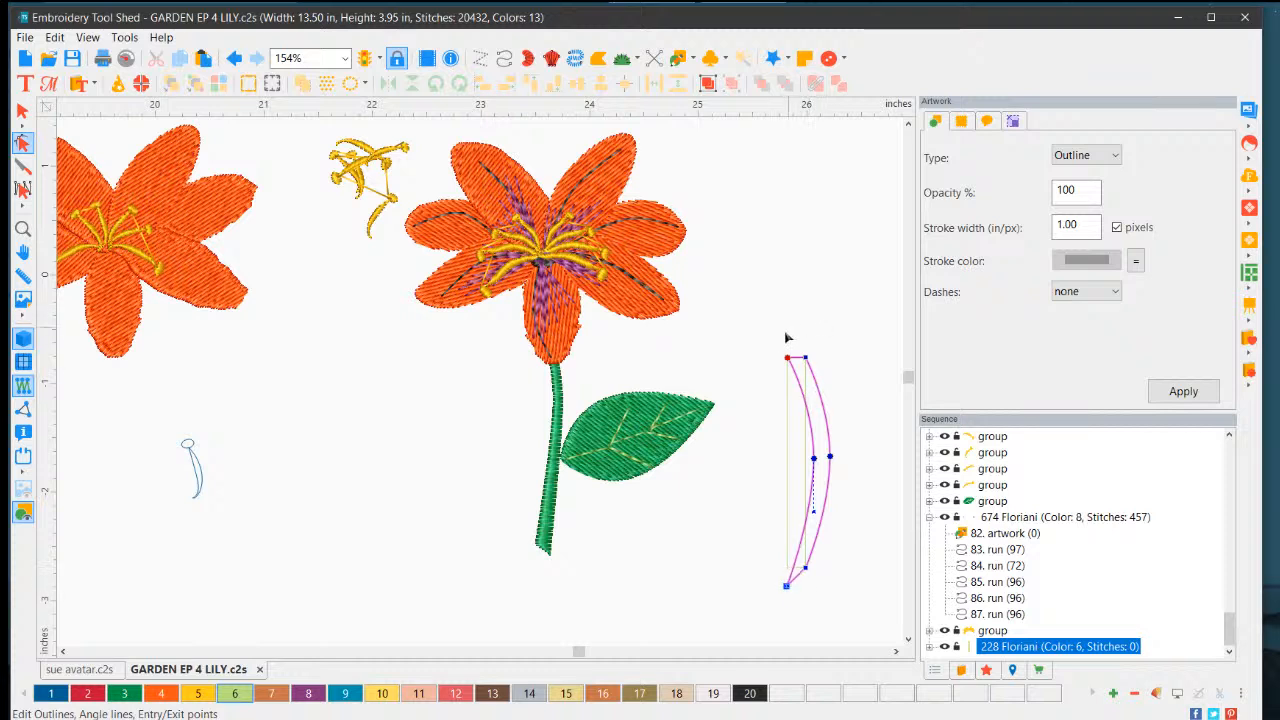
left_click(809, 358)
left_click_drag(812, 357, 803, 344)
left_click(785, 359)
left_click(789, 362)
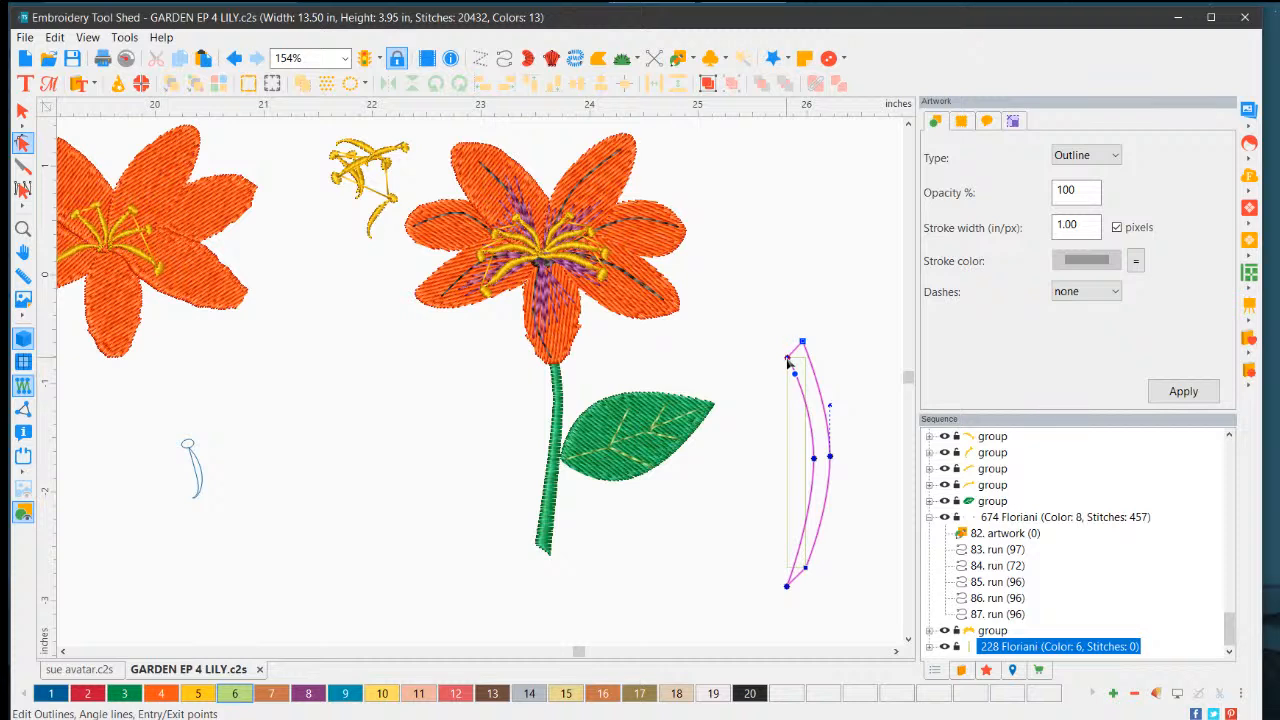
left_click_drag(787, 359, 786, 353)
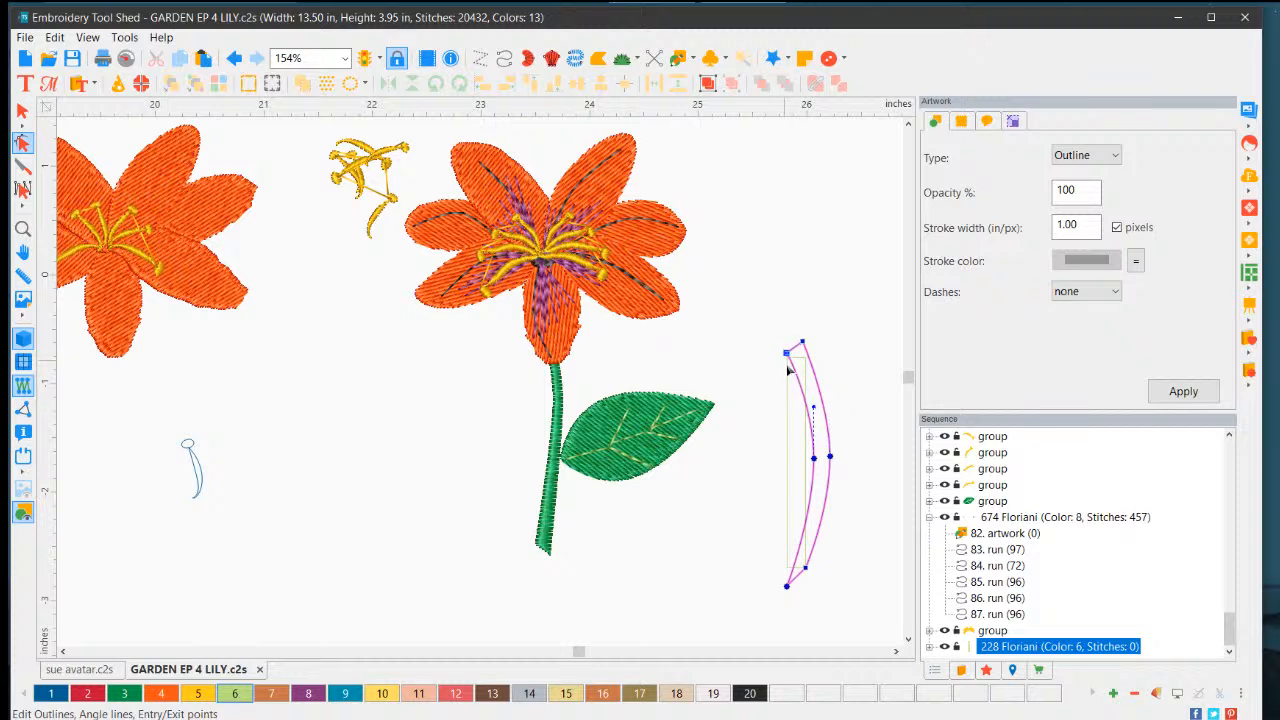
left_click(1183, 391)
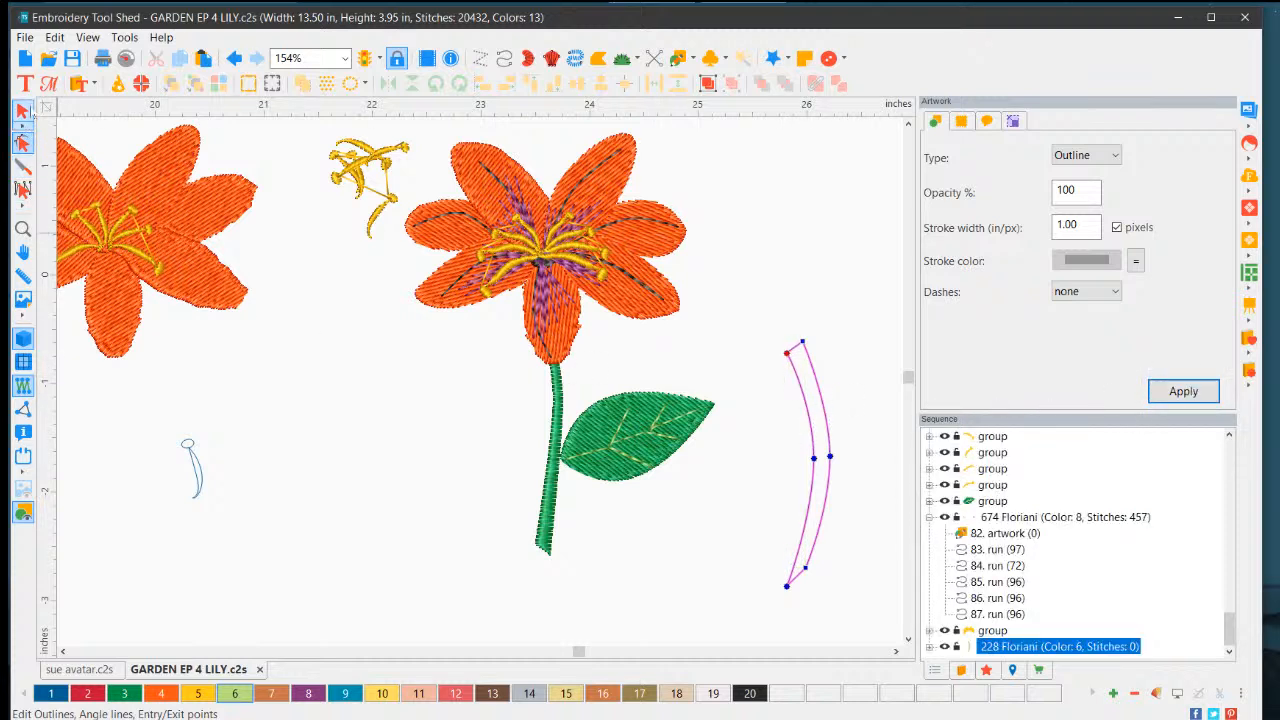
Step: Convert the curved outline to Complex Fill and then to Satin to make a light green stem, and deselect it
left_click(22, 110)
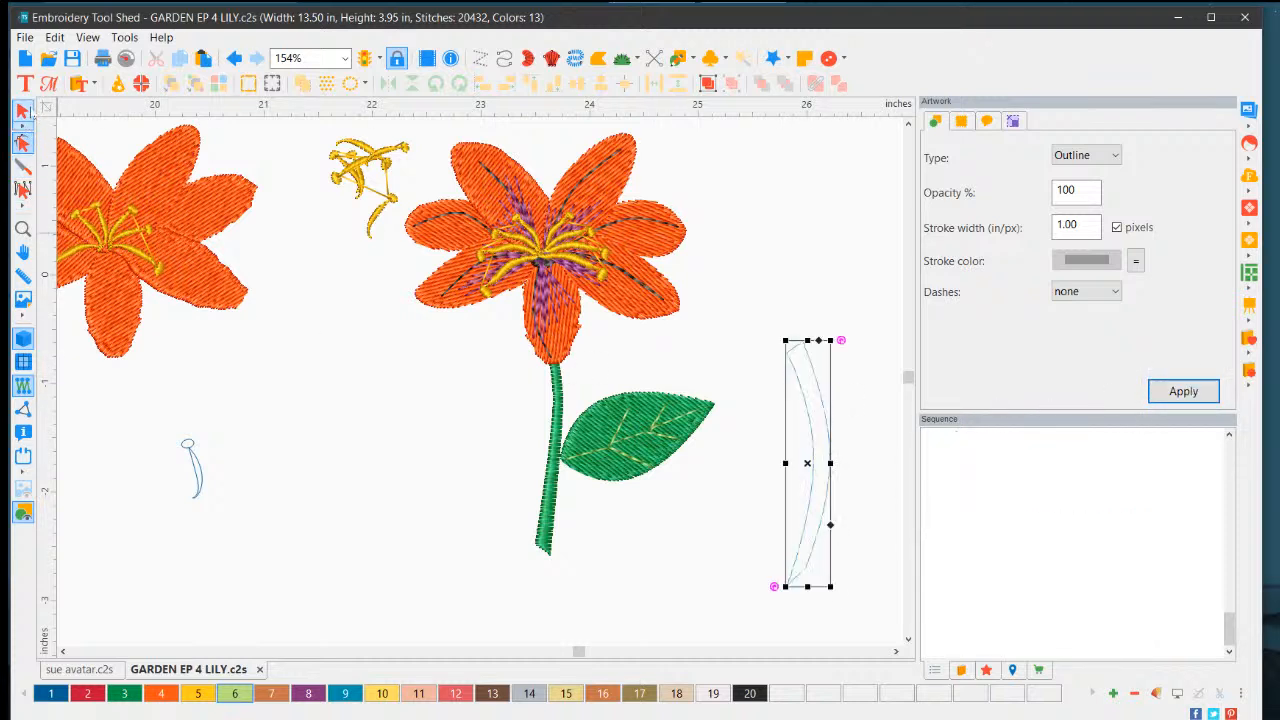
right_click(812, 410)
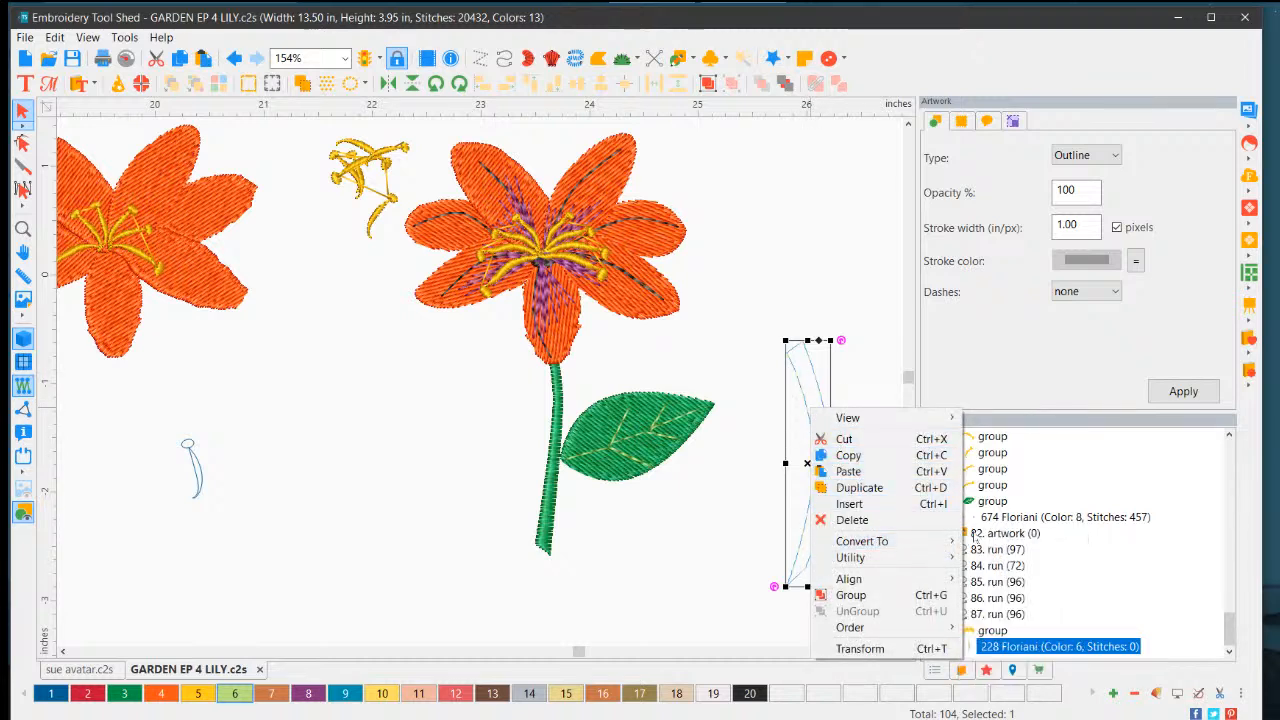
mouse_move(910, 541)
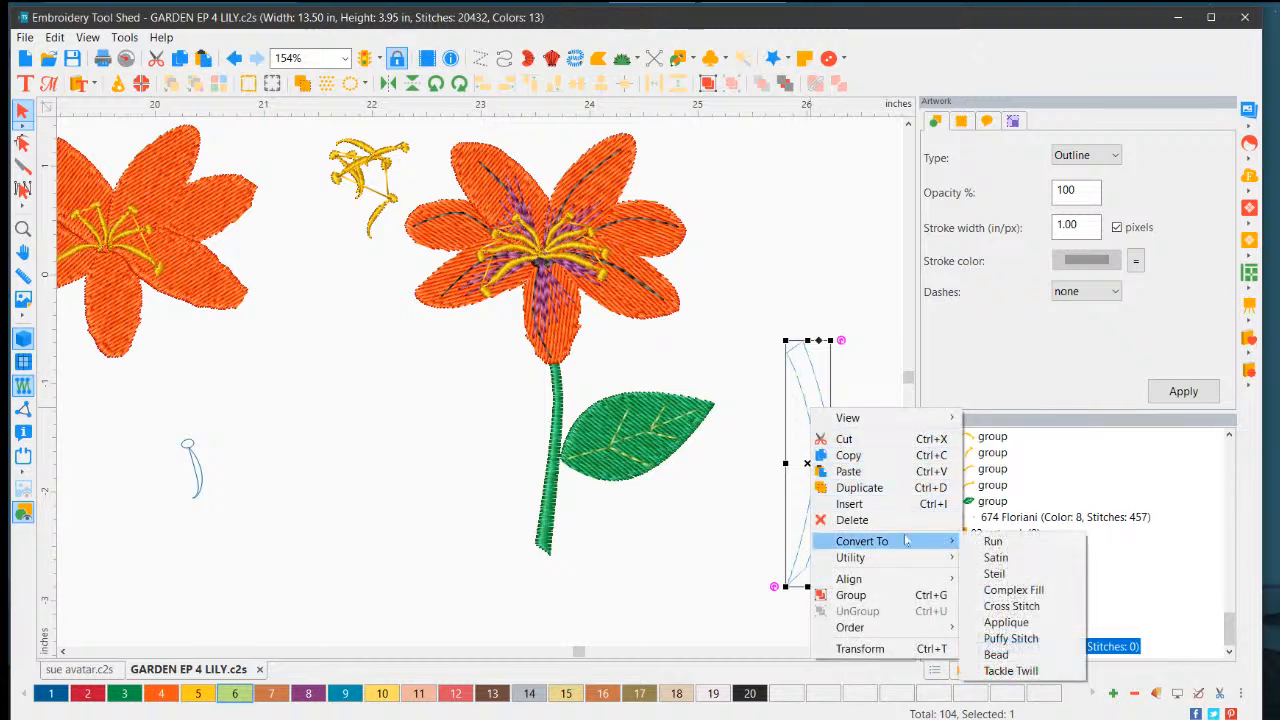
left_click(1016, 590)
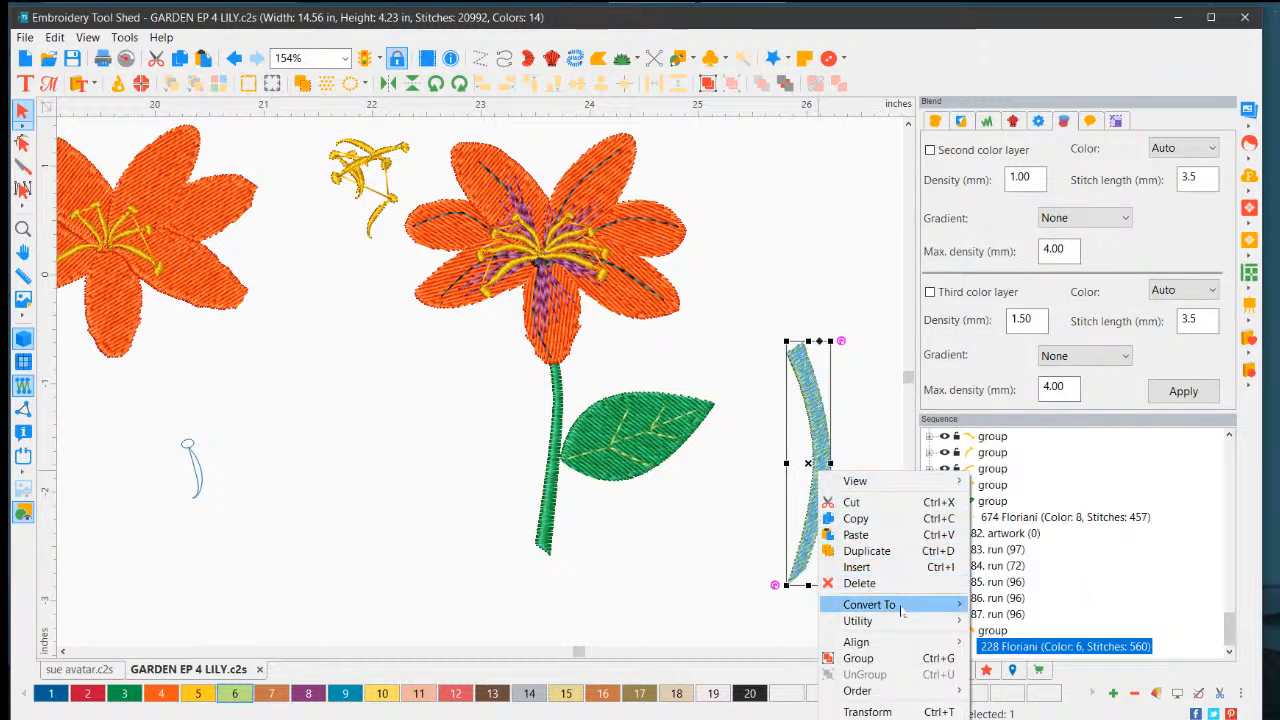
mouse_move(908, 604)
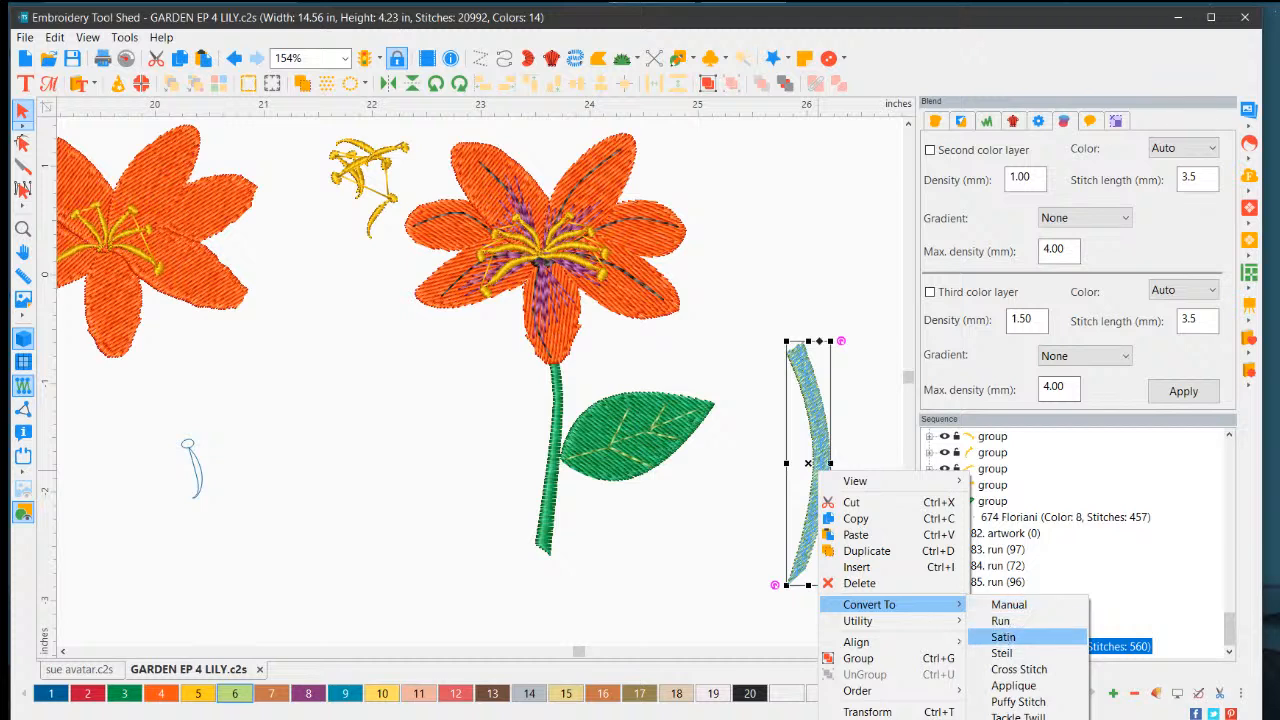
left_click(1003, 637)
left_click(772, 521)
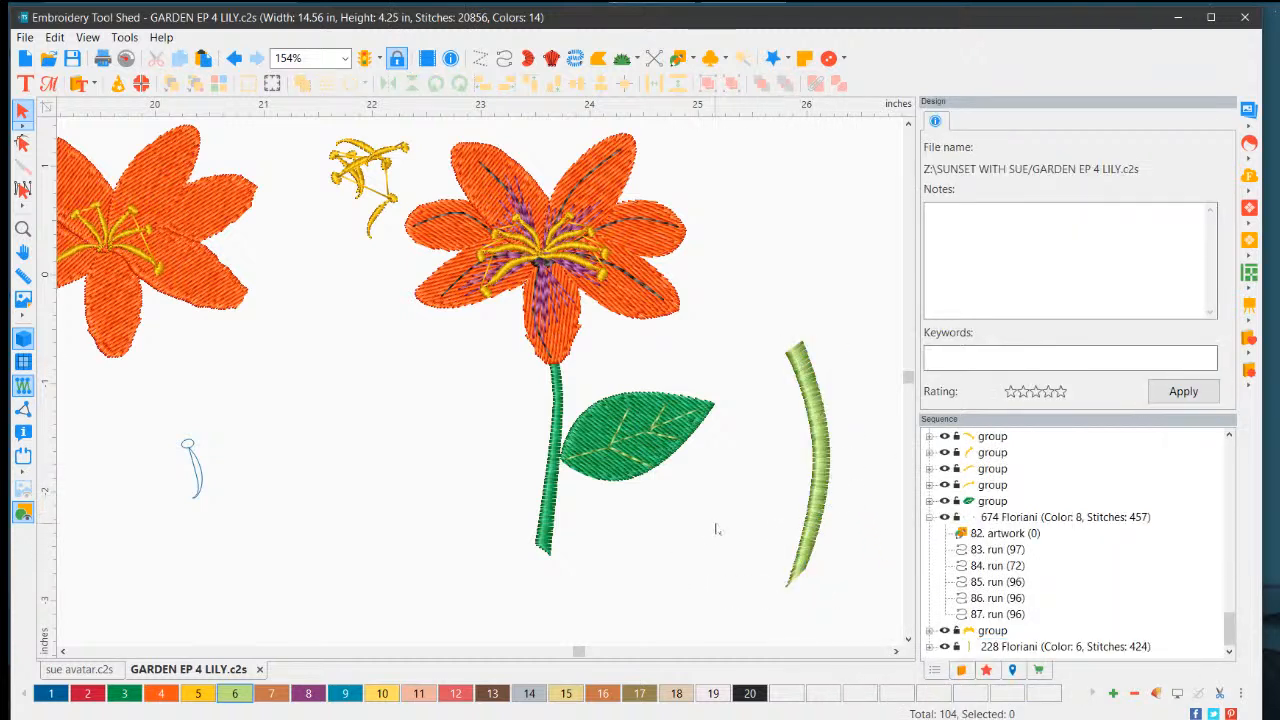
Step: Rotate the satin stem slightly clockwise against the lily's stem, move it clear of the leaf on the right, and deselect it
left_click_drag(830, 440, 575, 458)
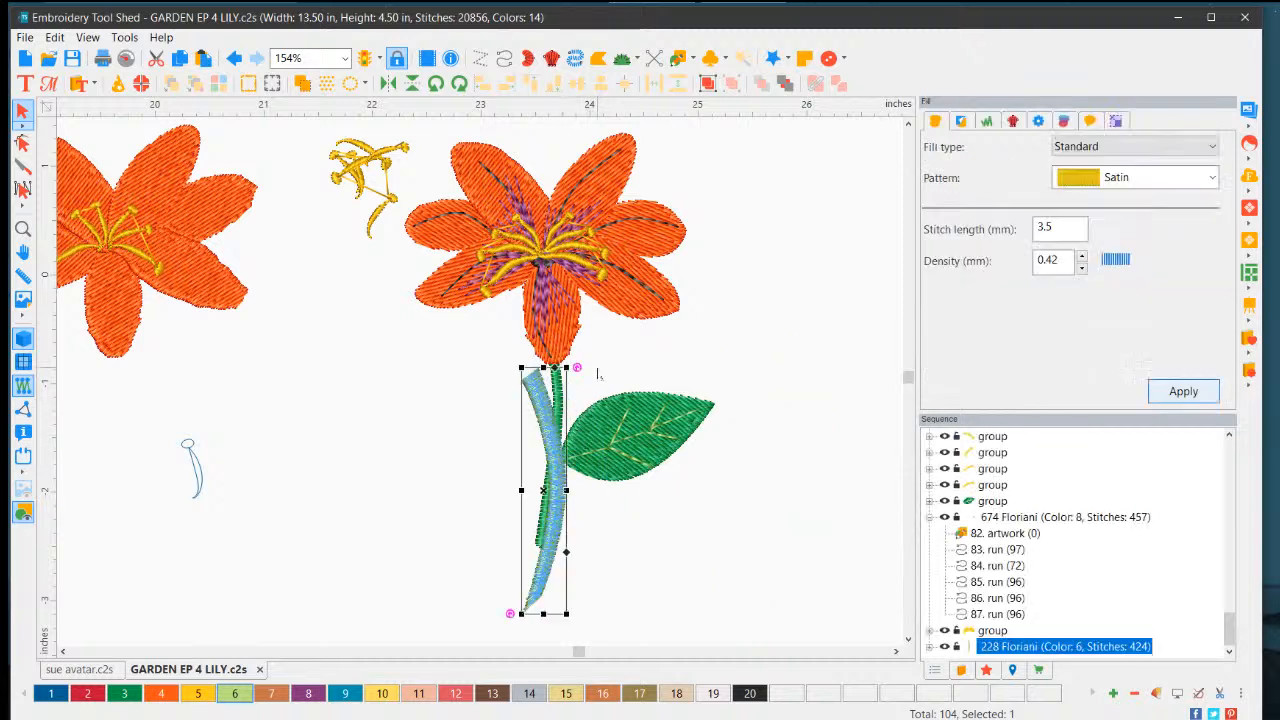
left_click_drag(571, 366, 592, 397)
left_click_drag(555, 500, 789, 480)
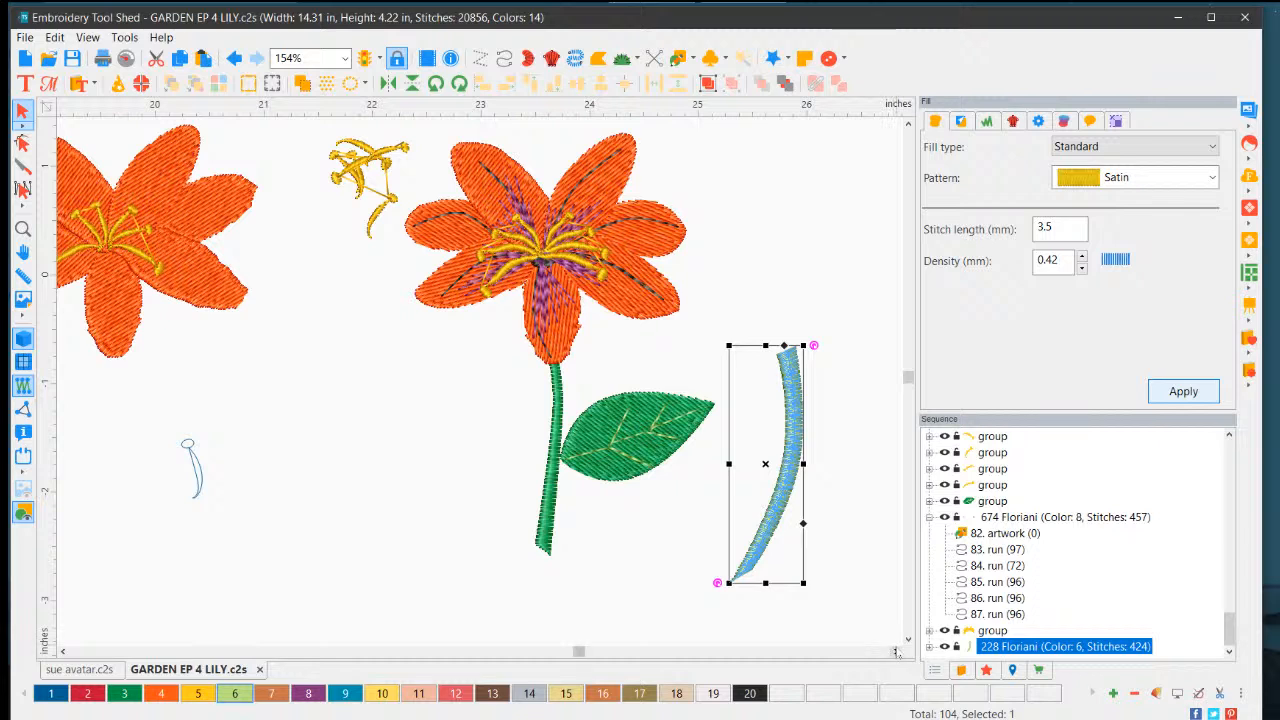
left_click(897, 651)
left_click(690, 478)
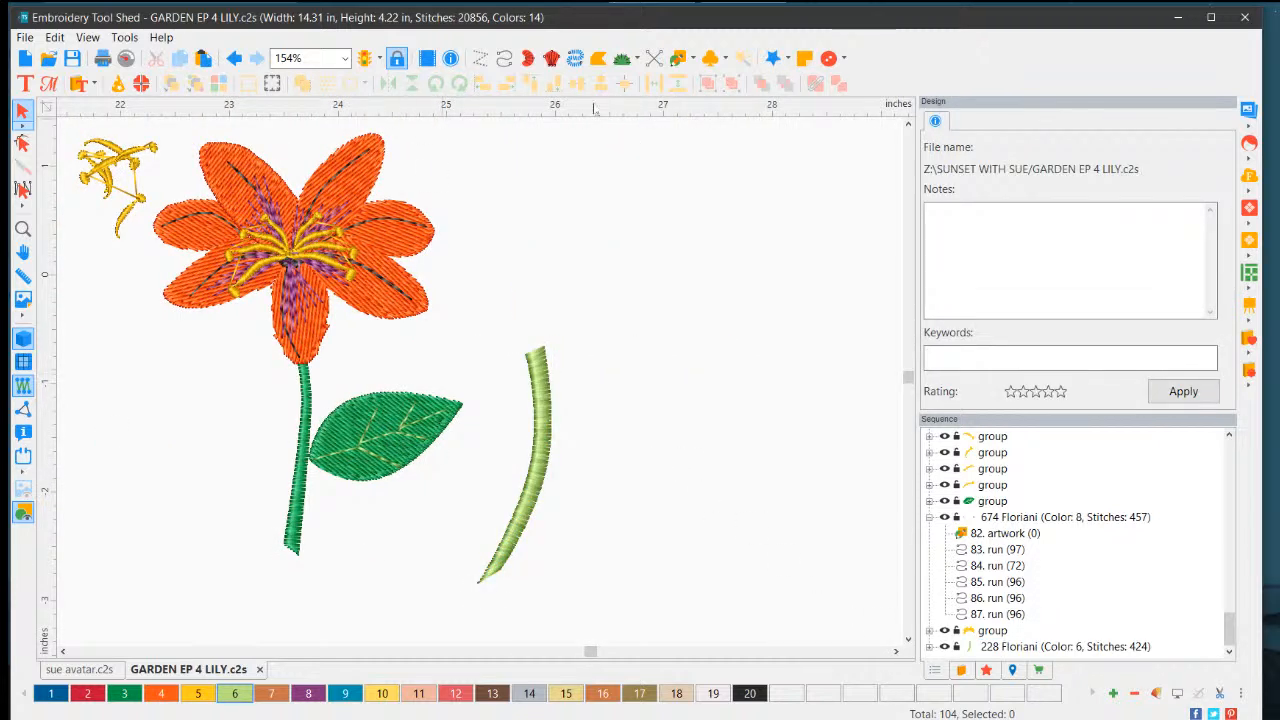
Step: Draw a Leaf shape outline about 1.1 in wide and 2.1 in tall to the right of the light green stem, and select it
left_click(692, 60)
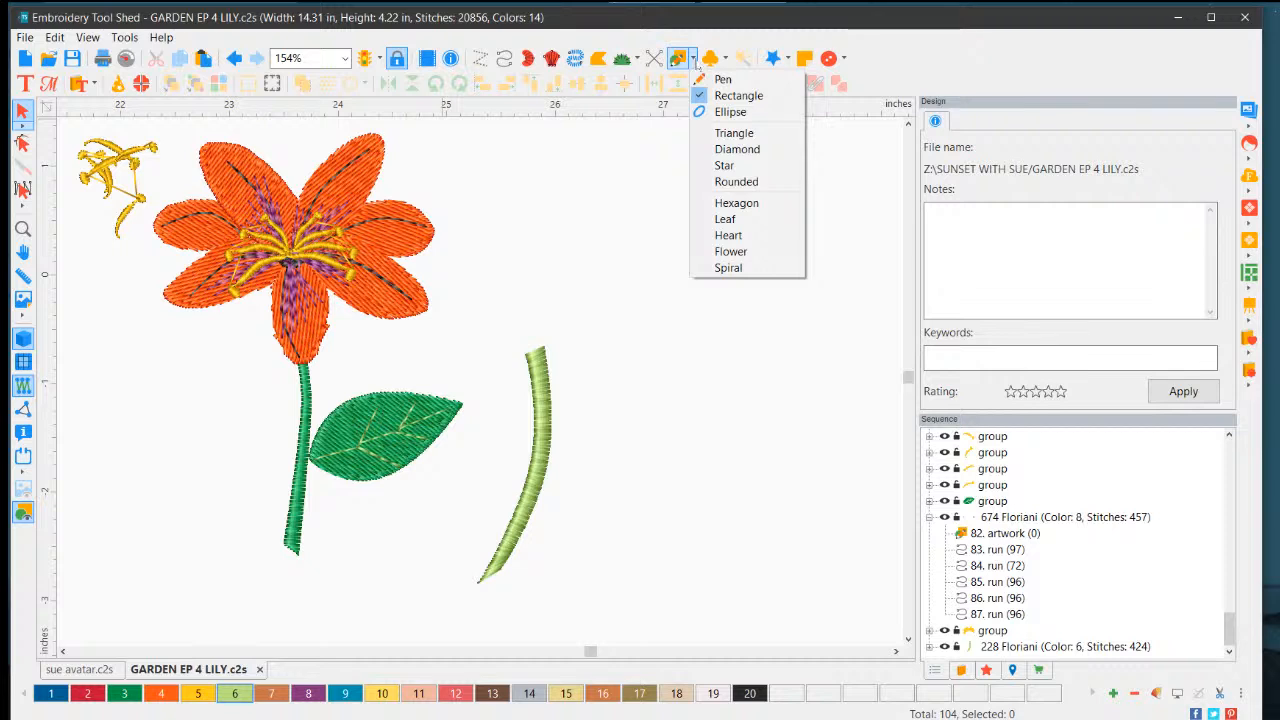
left_click(758, 226)
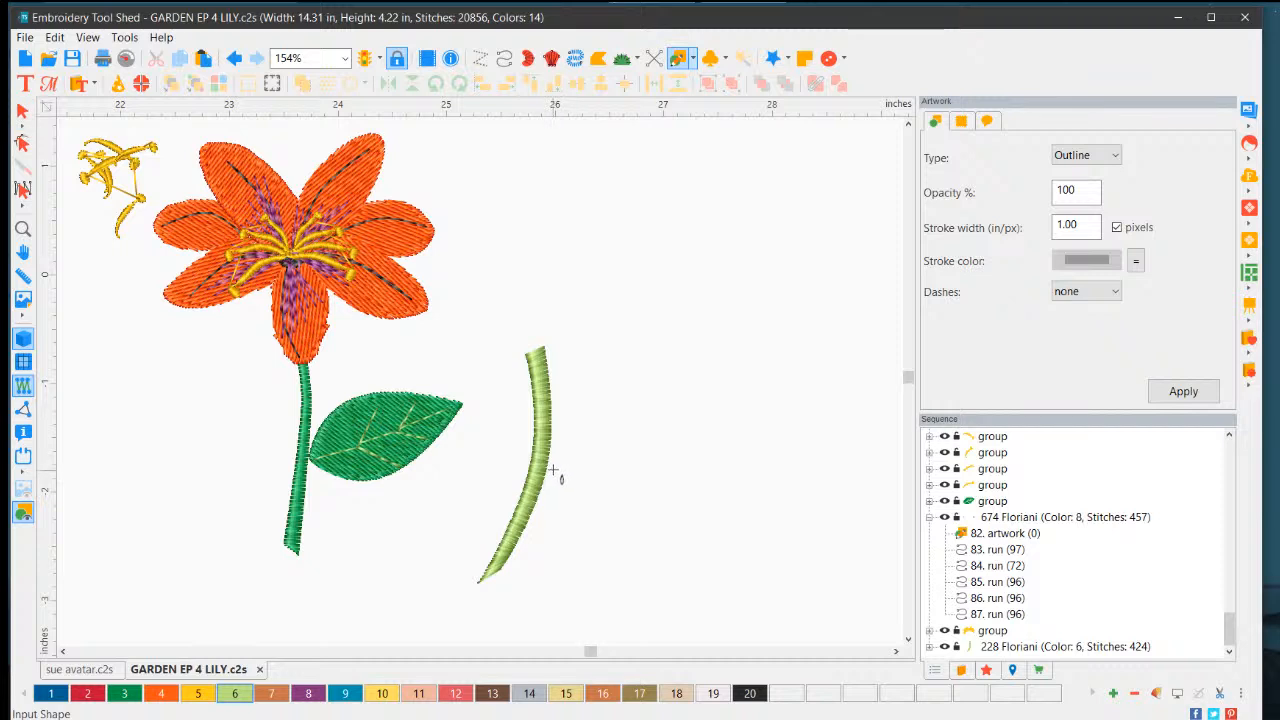
left_click_drag(555, 470, 675, 241)
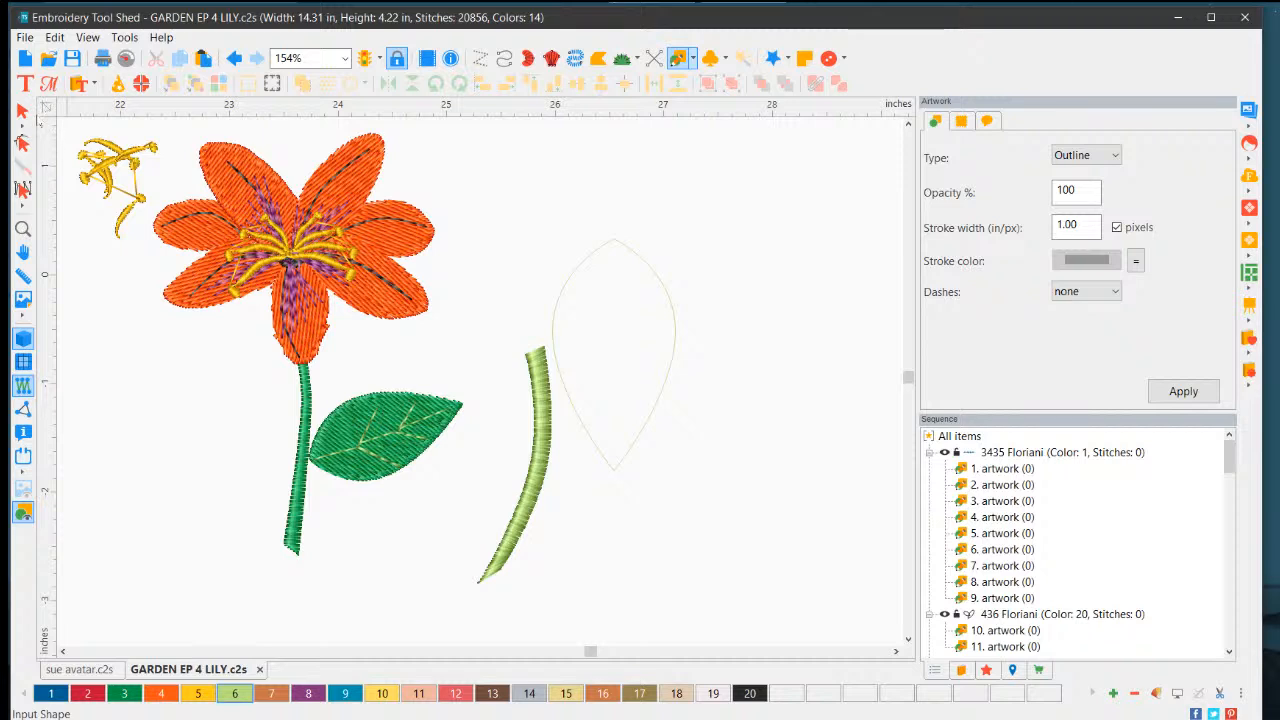
left_click(22, 112)
left_click(657, 263)
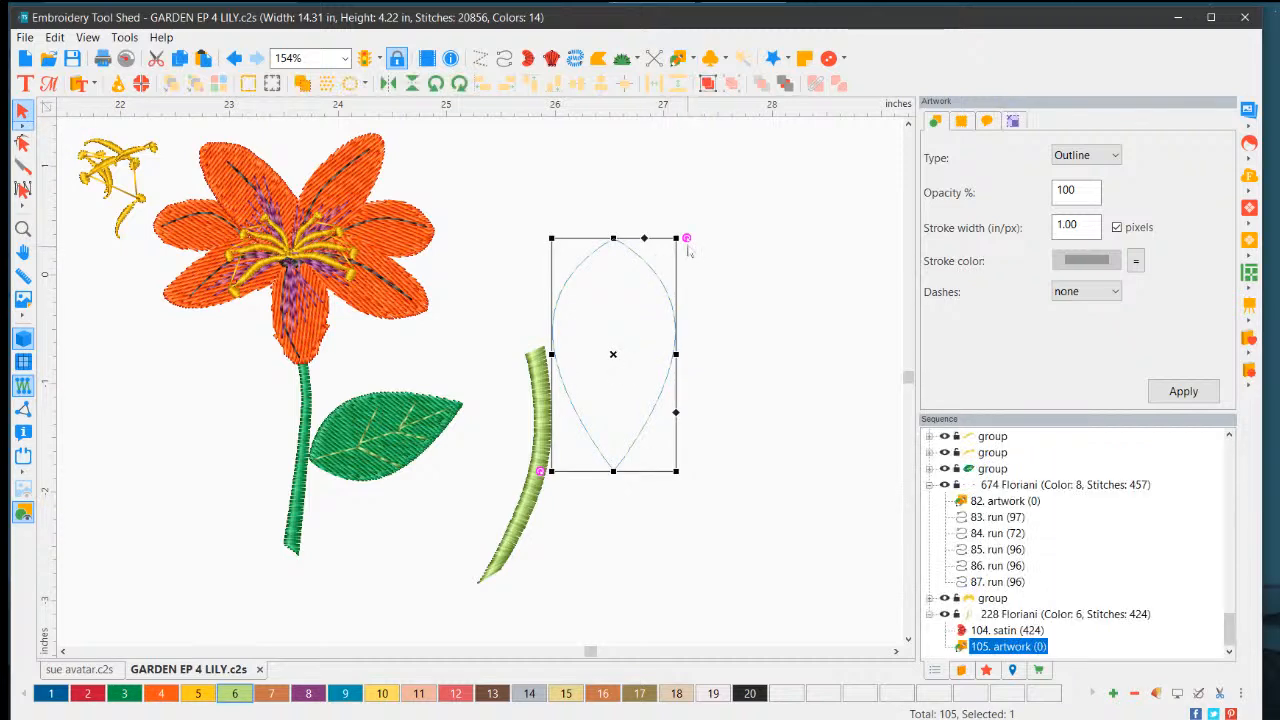
Step: Rotate the leaf outline clockwise so its tip points up and right, and shrink it to about 1 in wide and 1.1 in tall
left_click_drag(686, 235, 518, 386)
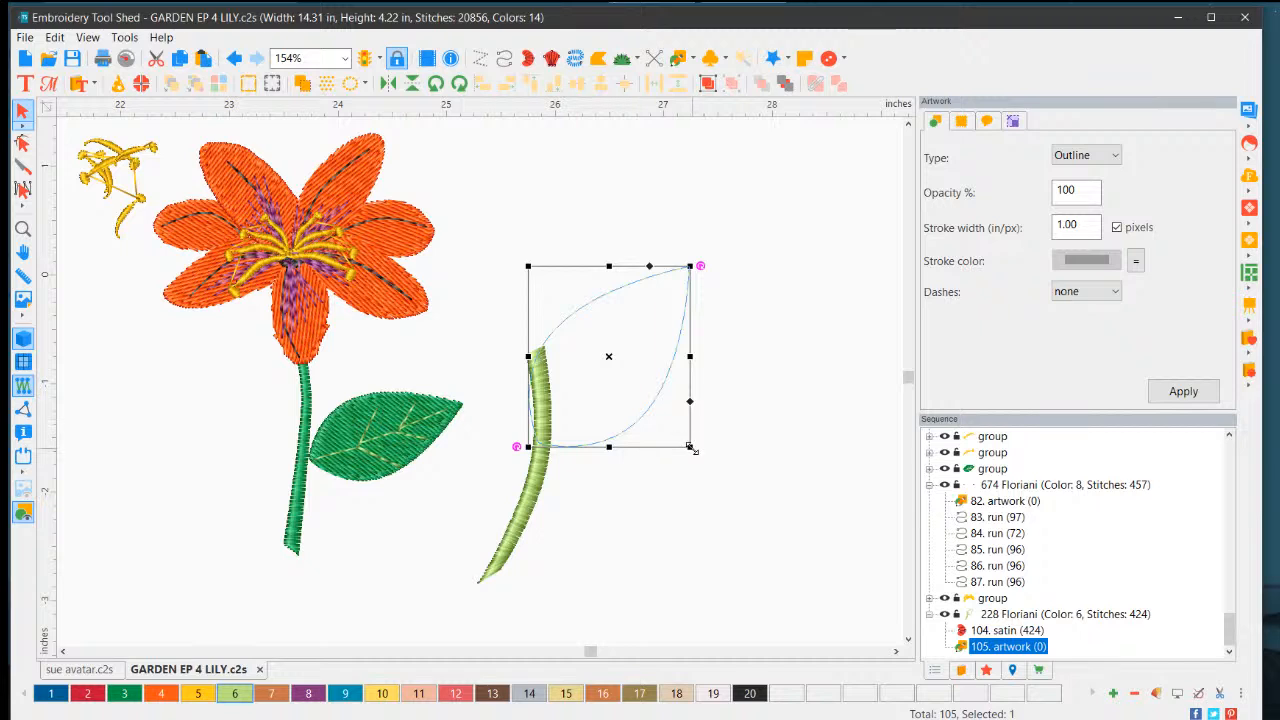
left_click_drag(690, 446, 643, 378)
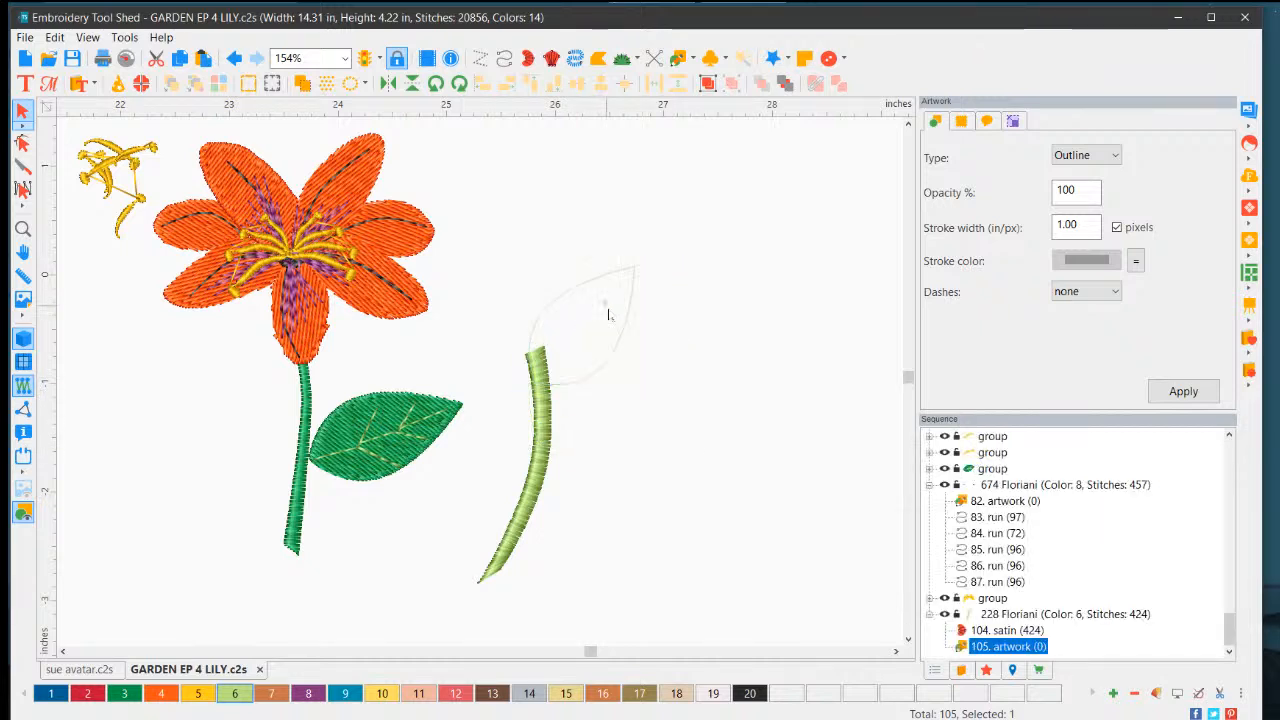
left_click(642, 377)
left_click(633, 305)
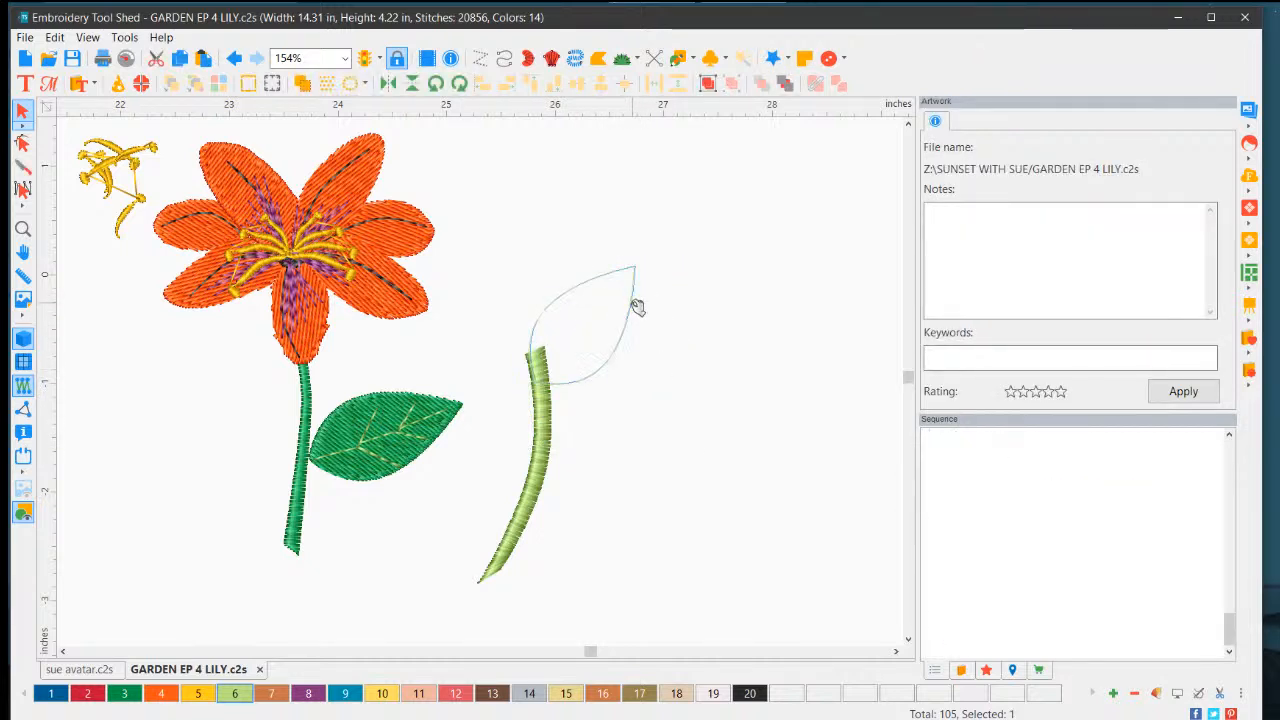
Step: Place the leaf outline against the middle of the light green stem, rotate it about 18 degrees further clockwise, and deselect it
left_click_drag(586, 328, 610, 430)
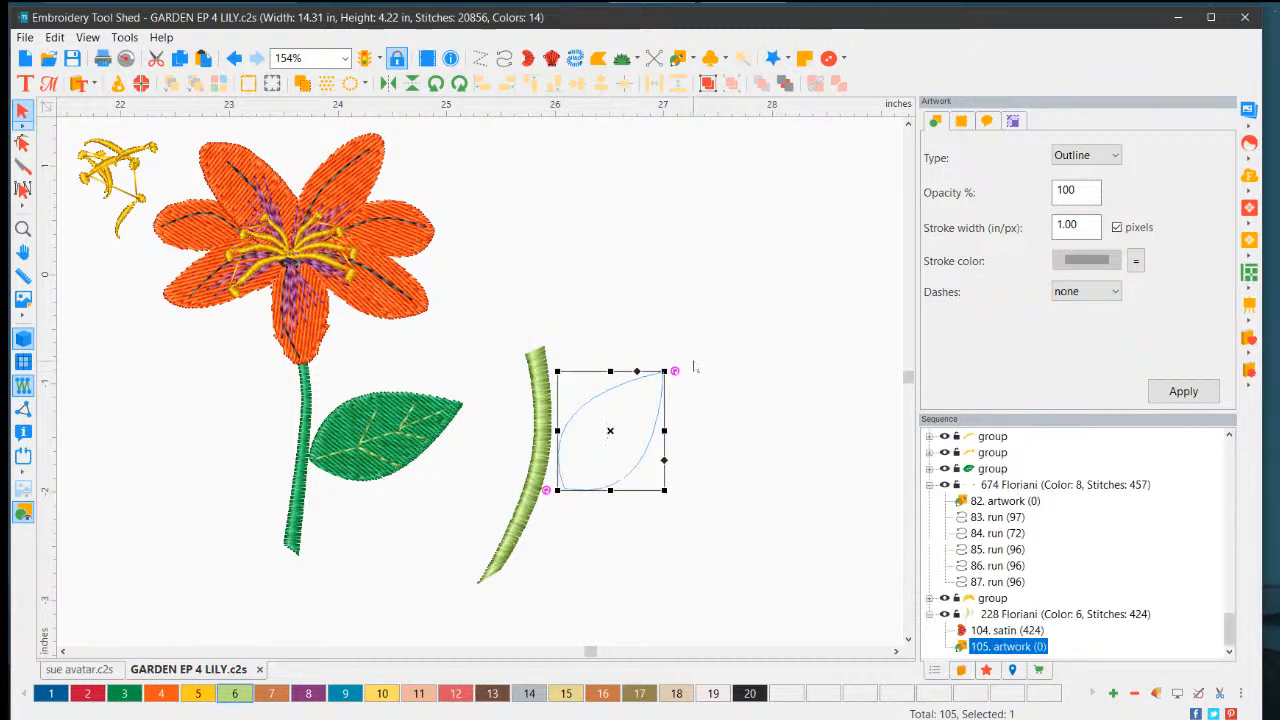
left_click_drag(676, 371, 691, 395)
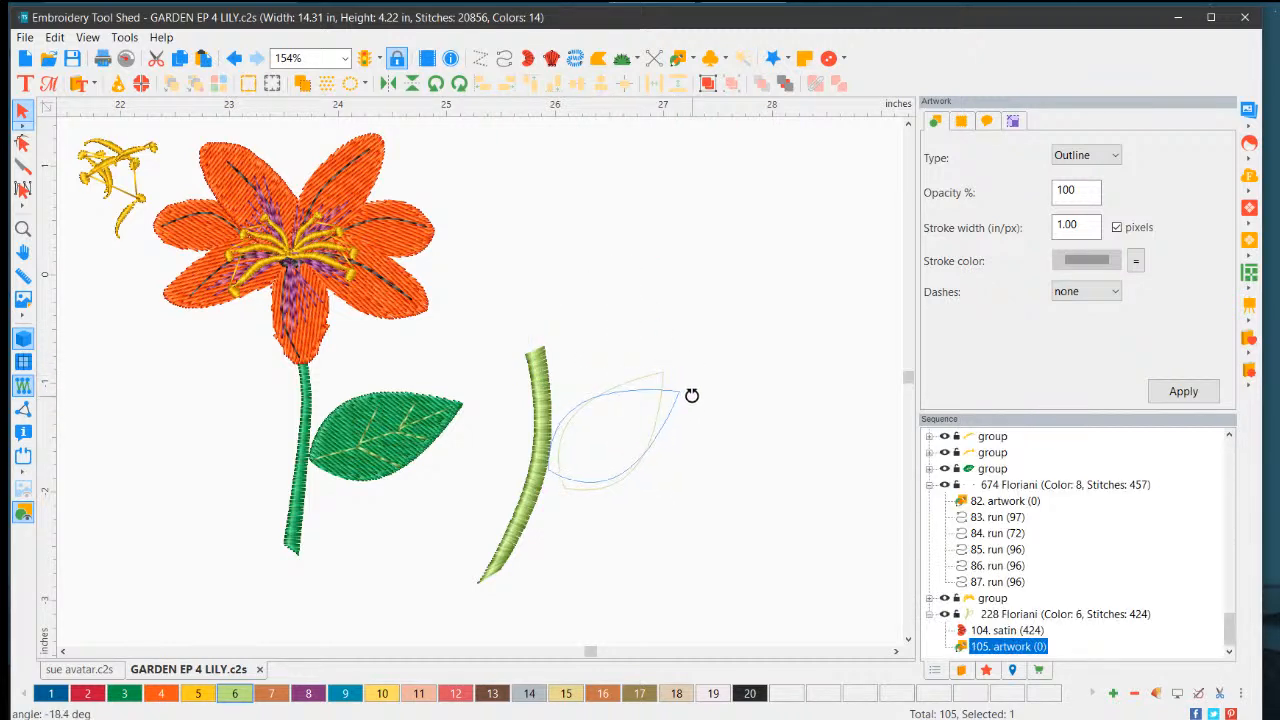
left_click(726, 431)
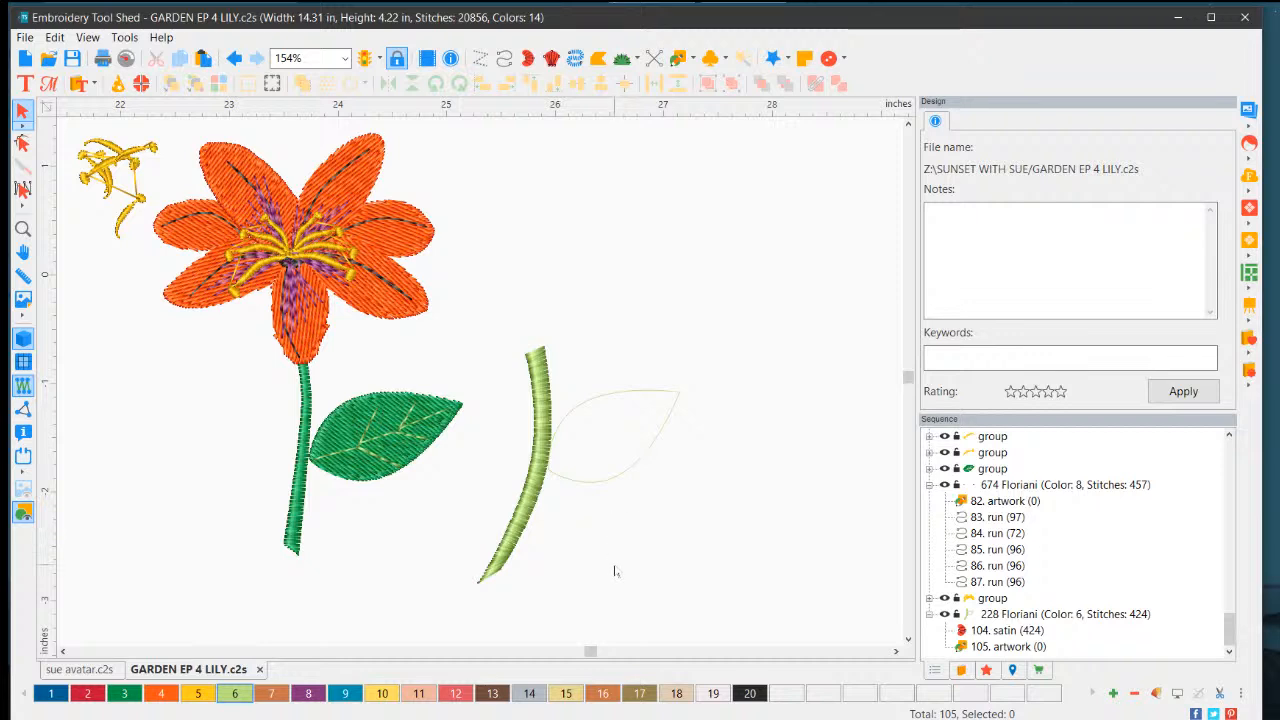
Step: Convert the leaf outline beside the light green stem to Complex Fill and deselect it
left_click(617, 482)
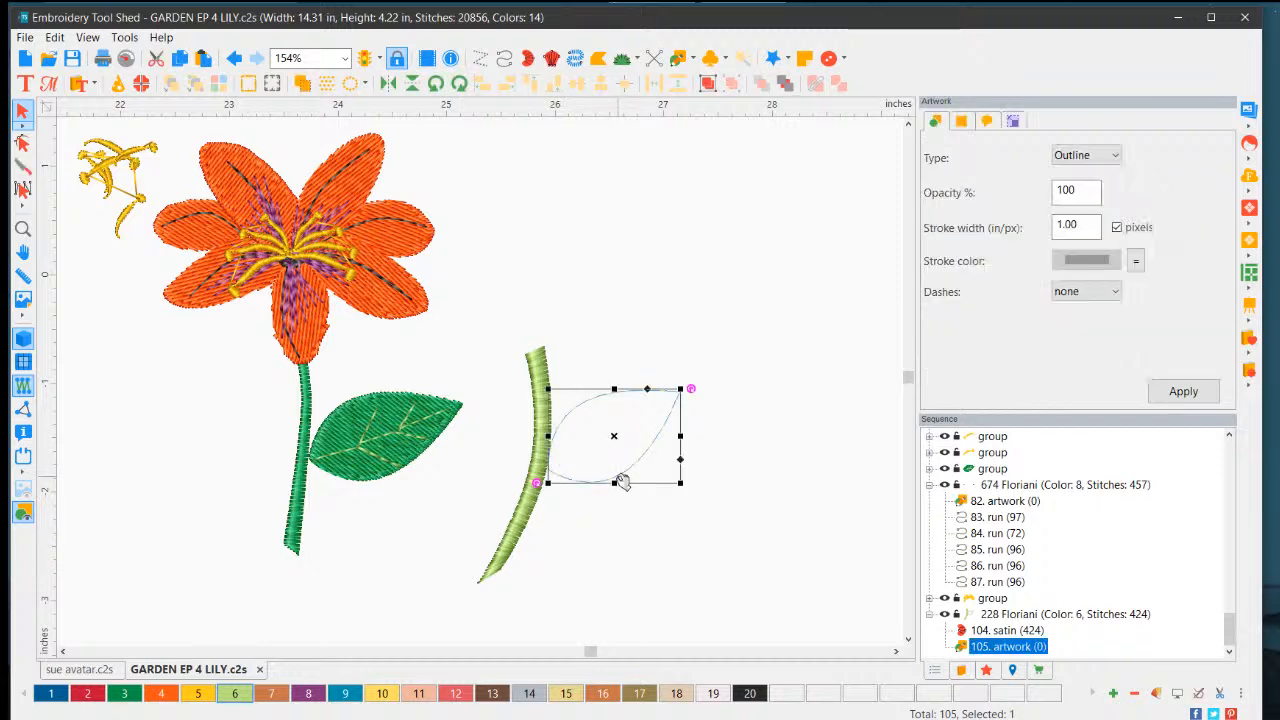
right_click(617, 480)
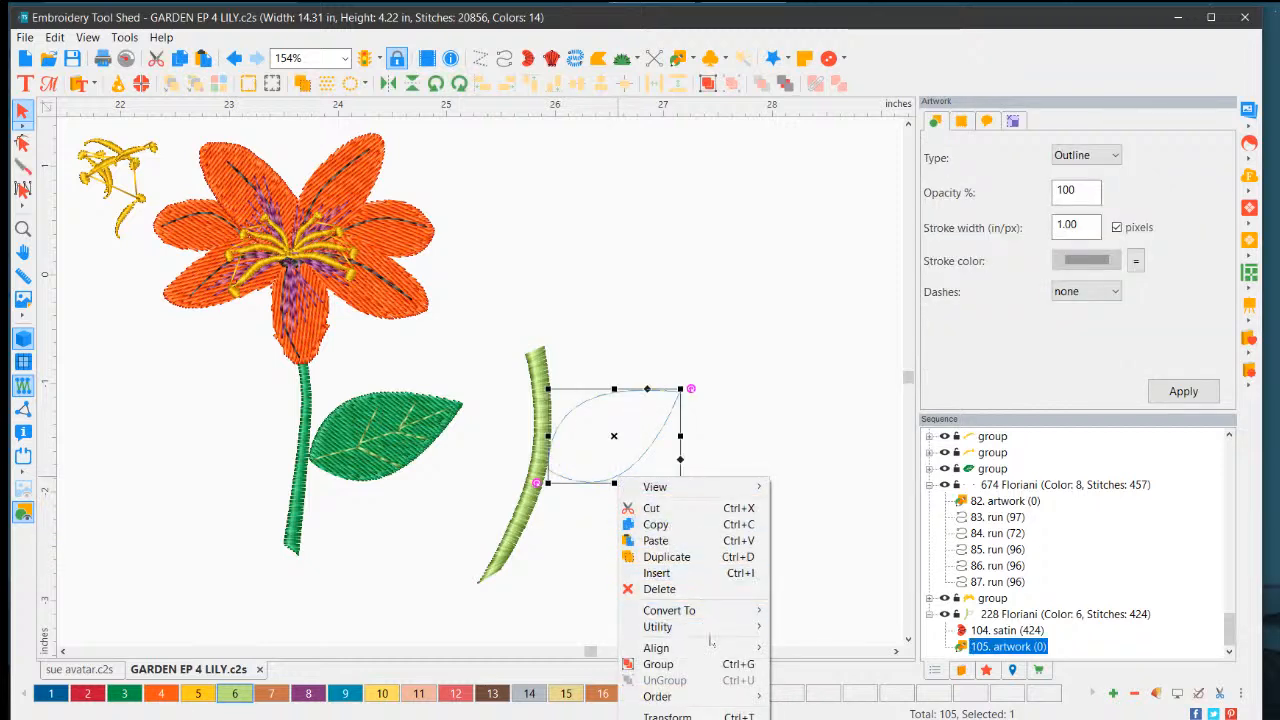
mouse_move(757, 617)
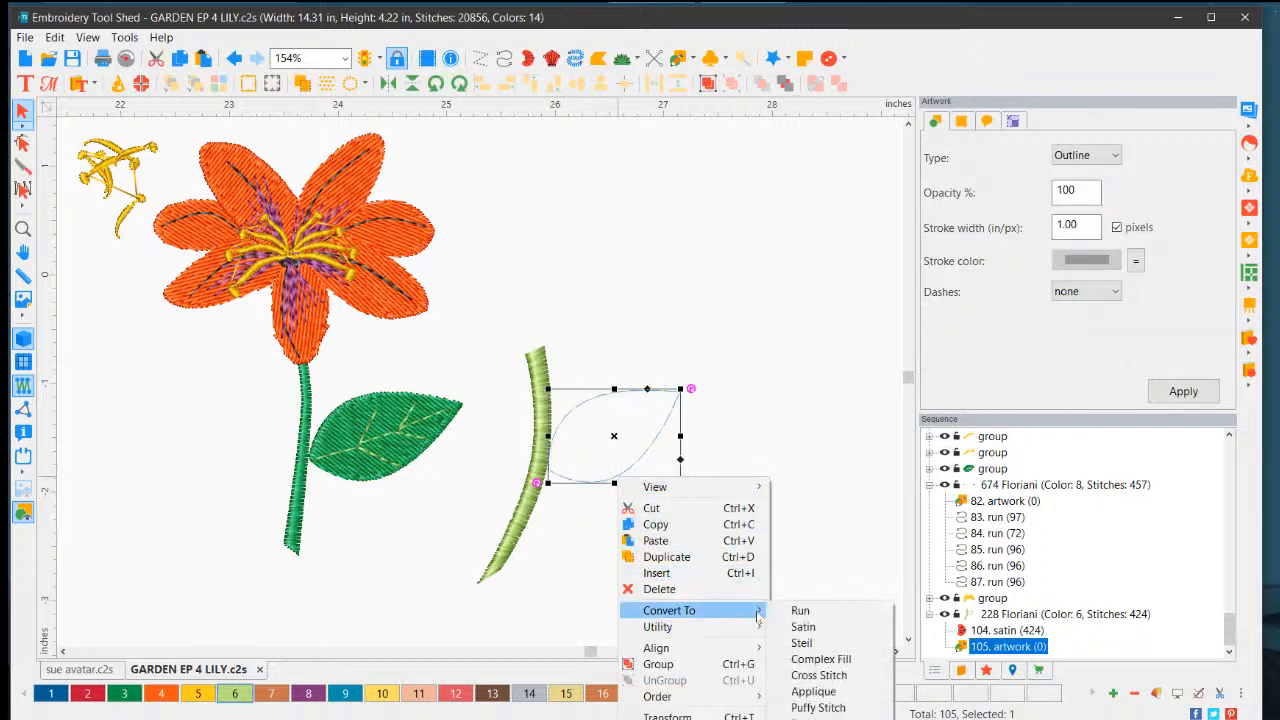
left_click(820, 659)
left_click(777, 474)
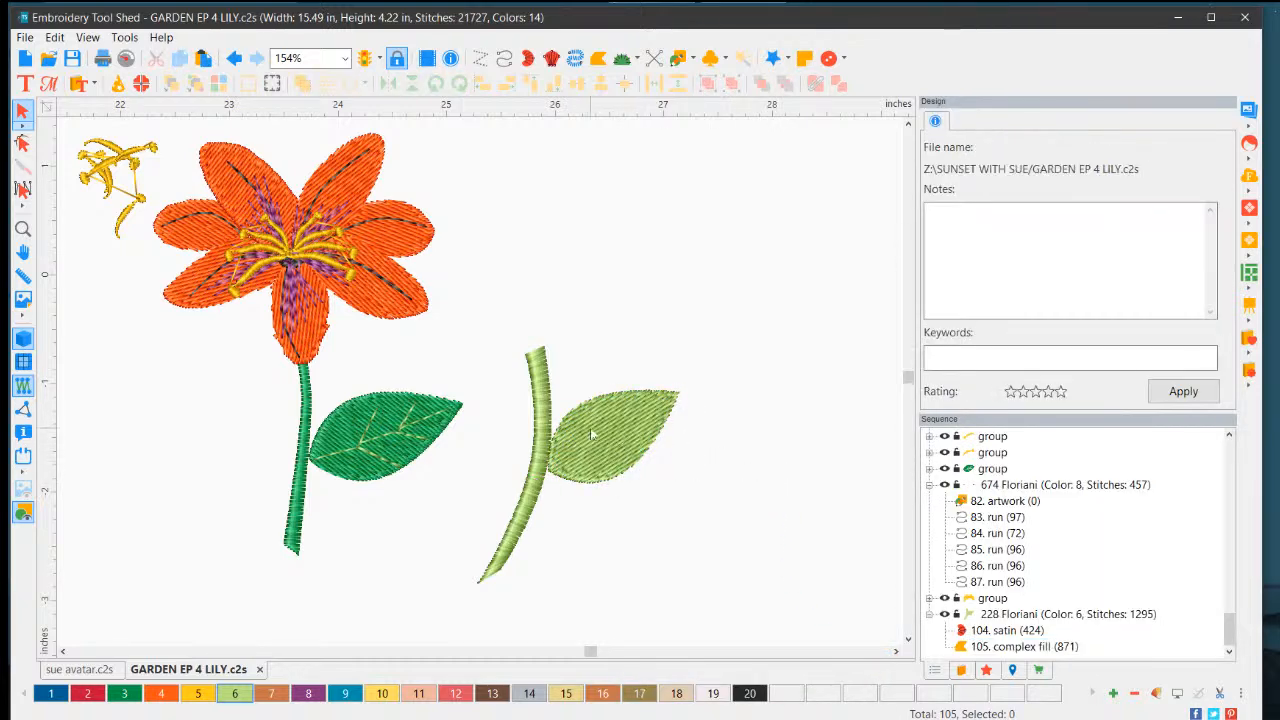
Step: Start a standard run with 3.0 mm stitch length as the light green leaf's center vein, from its base to near the tip
scroll(585, 468, "up", 3)
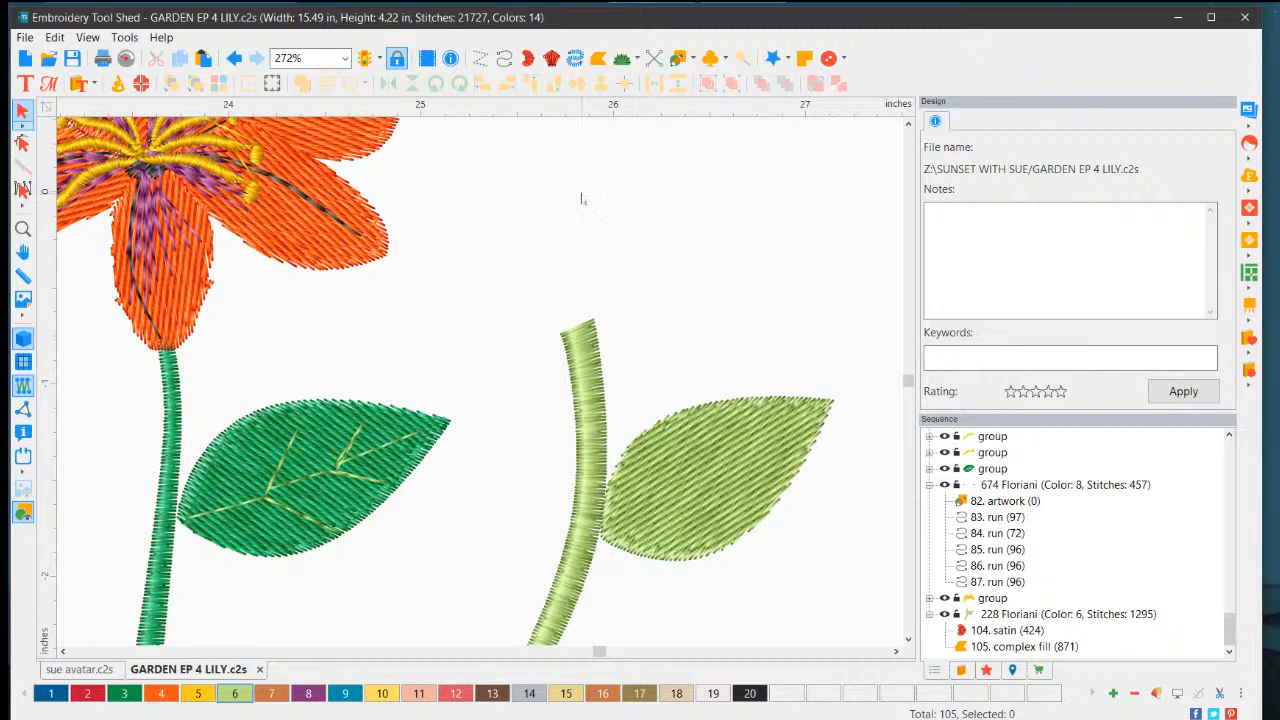
left_click(504, 58)
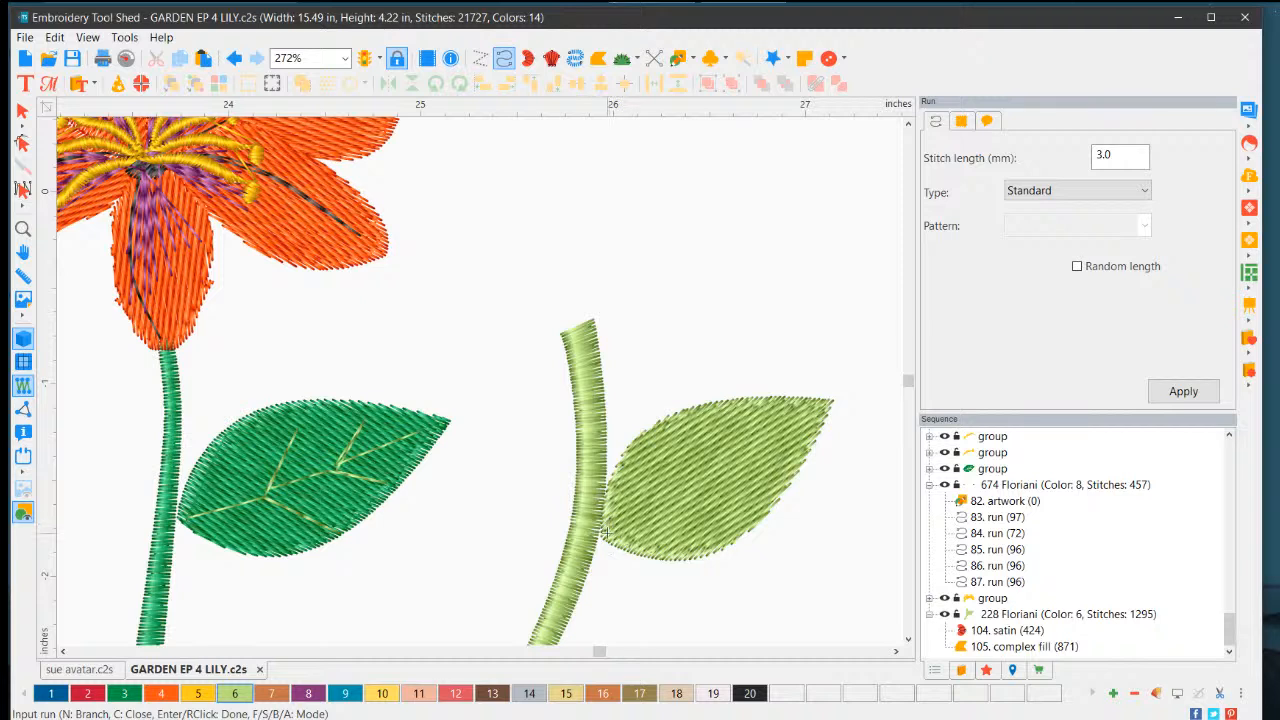
left_click(605, 533)
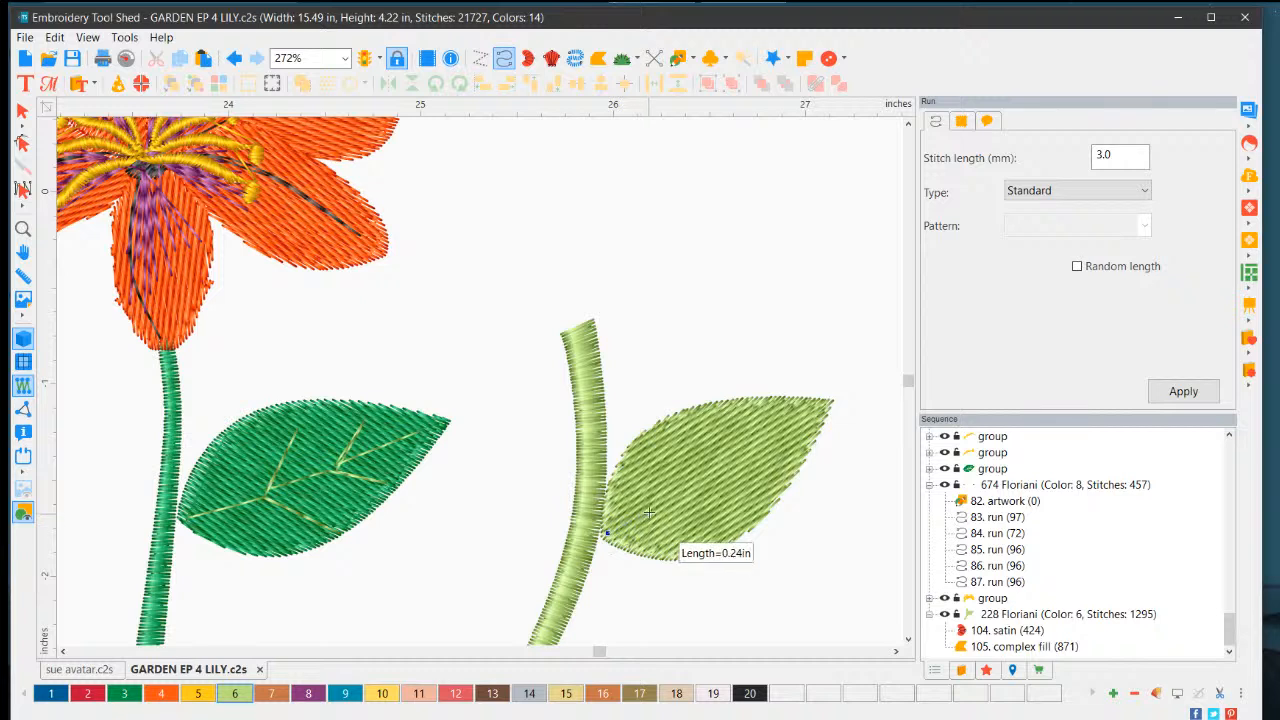
left_click(812, 411)
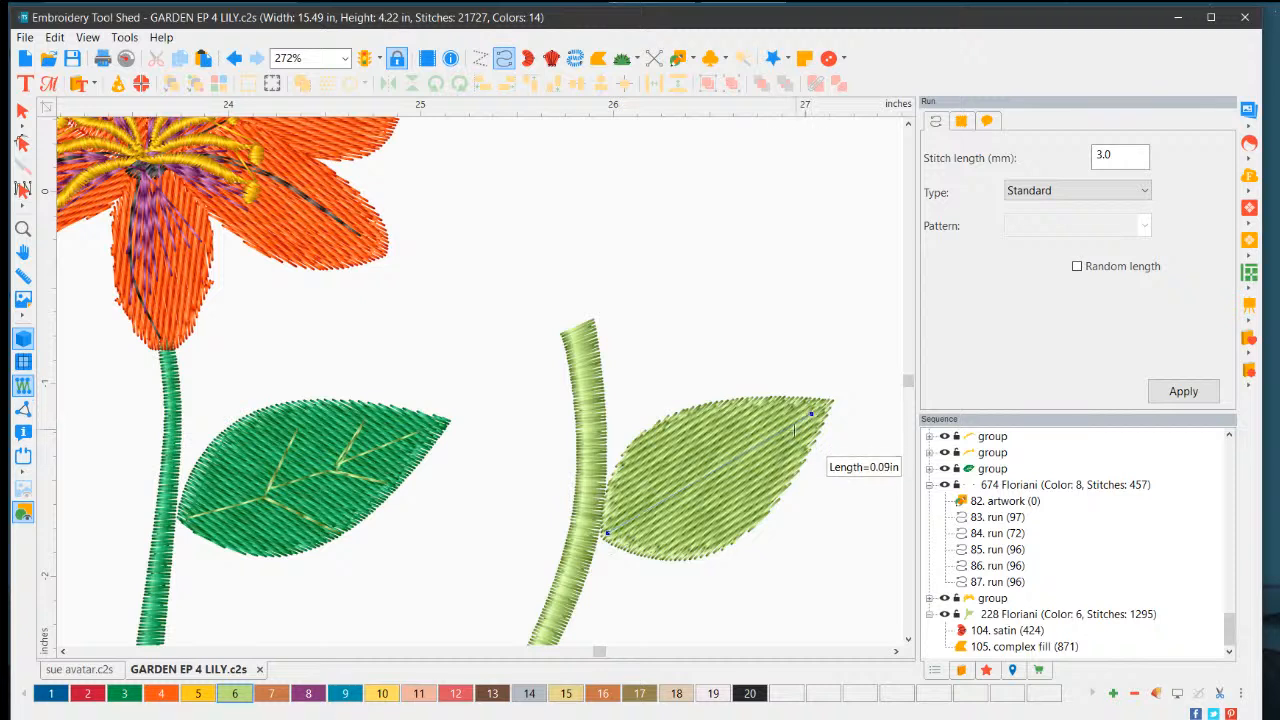
Step: Branch two pairs of side veins off the light green leaf's center vein, one near the tip and one at the middle
left_click(751, 448)
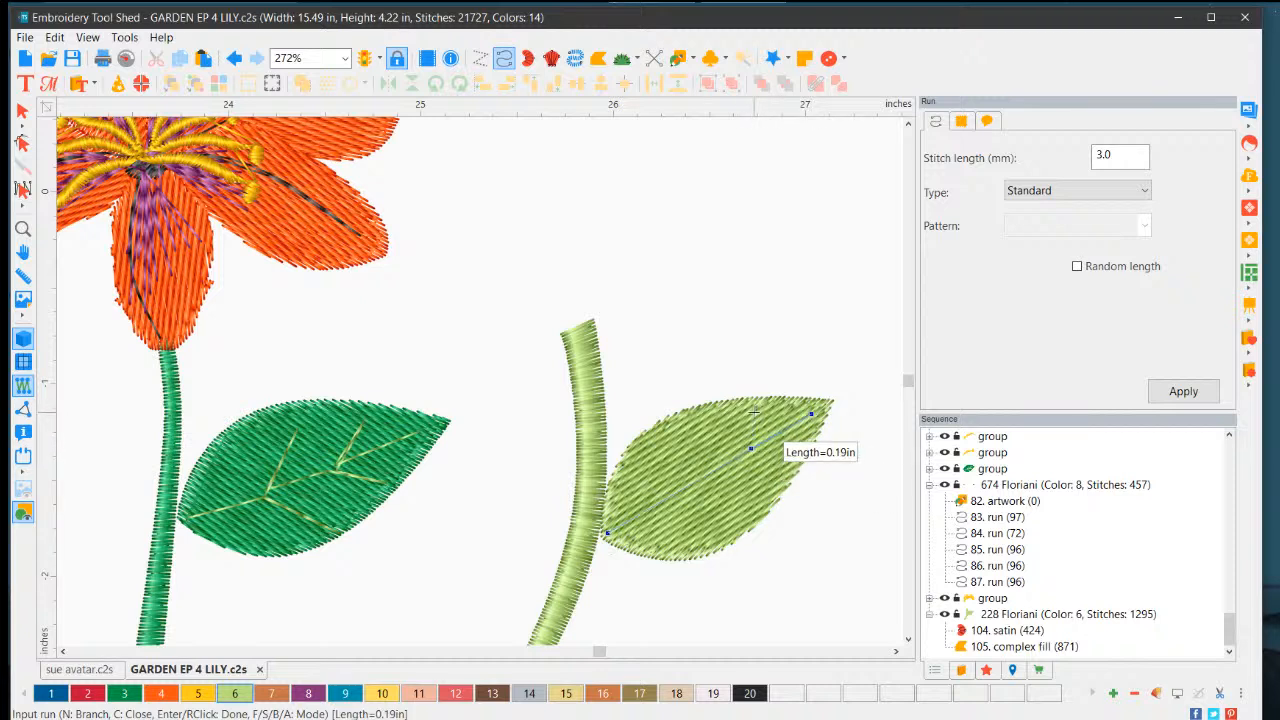
left_click(757, 410)
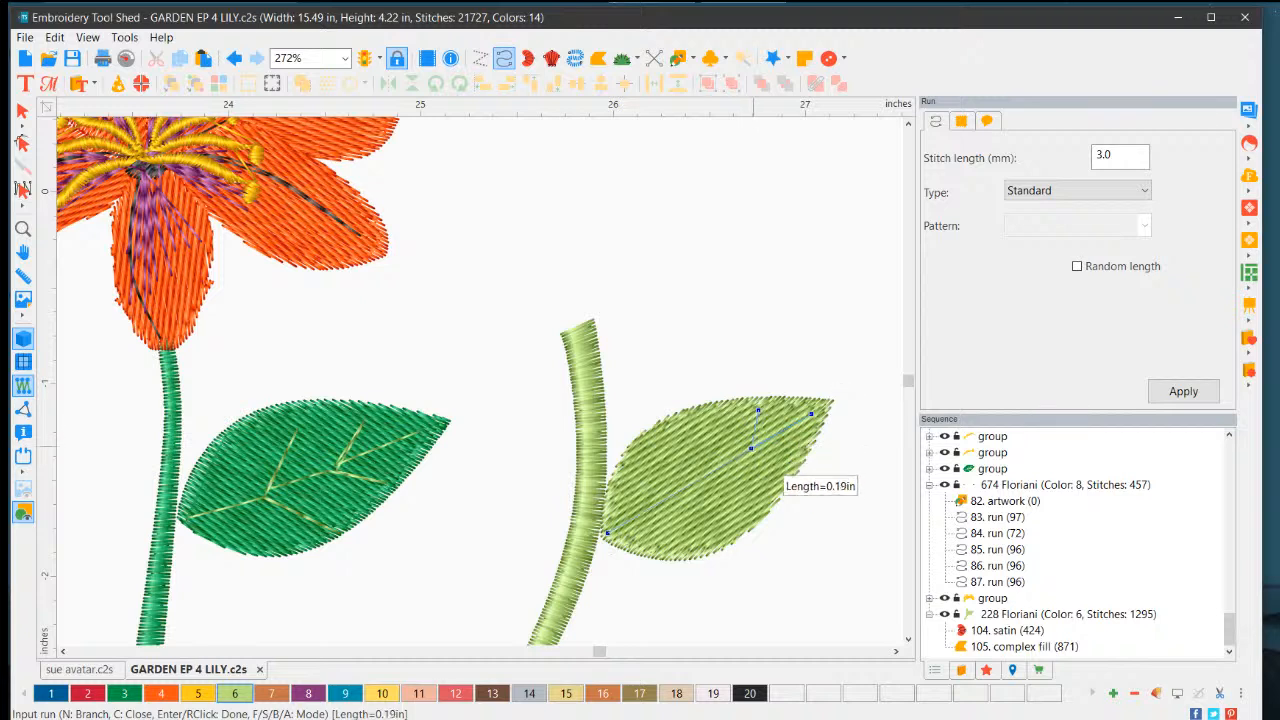
left_click(751, 448)
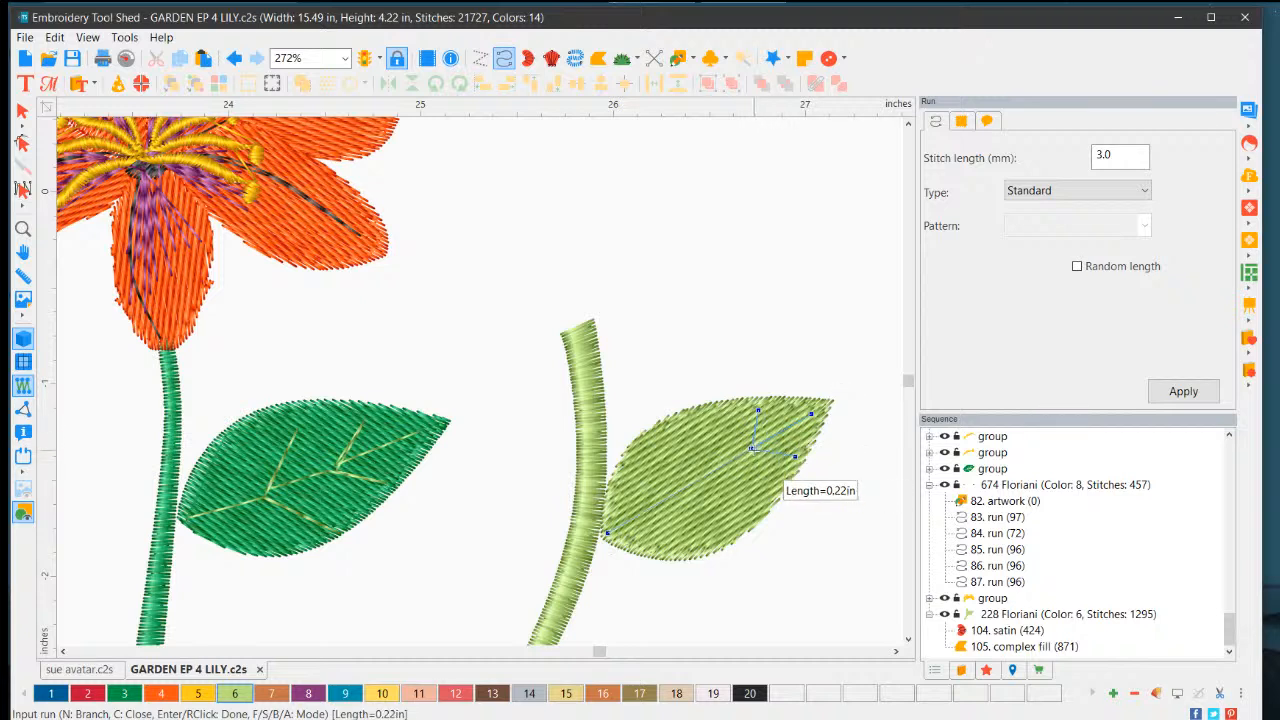
left_click(690, 485)
left_click(703, 428)
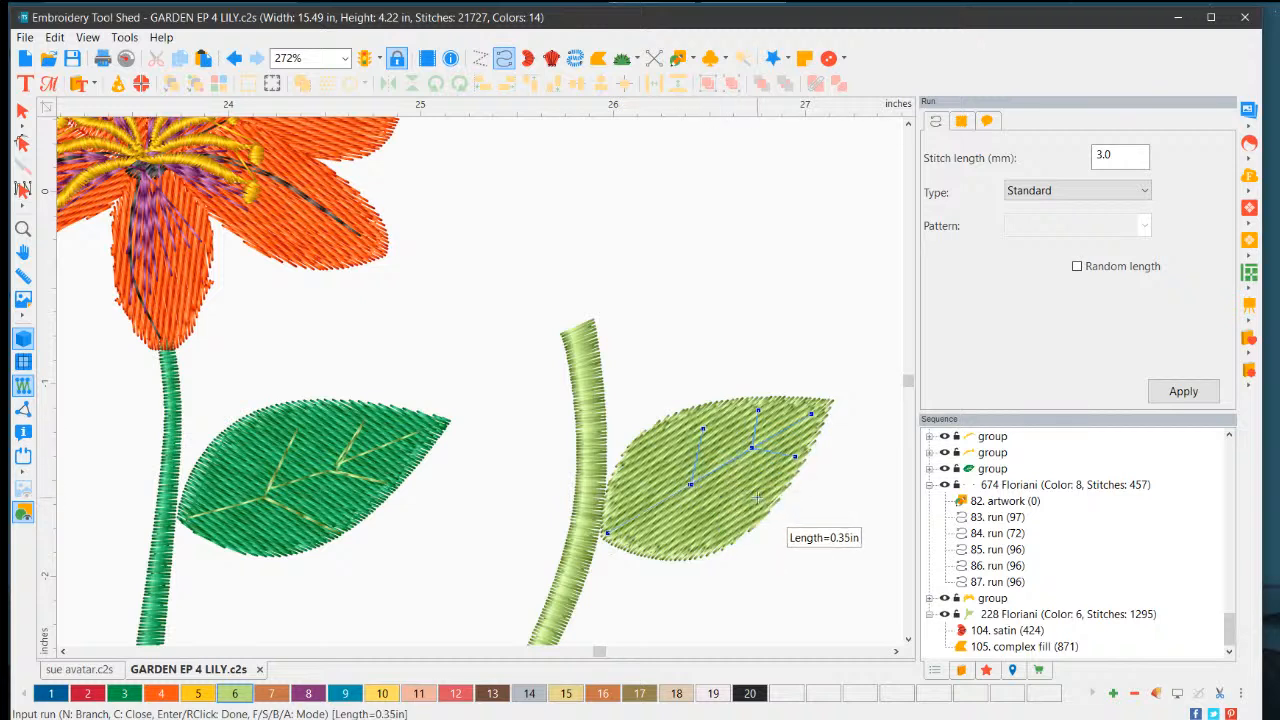
left_click(758, 498)
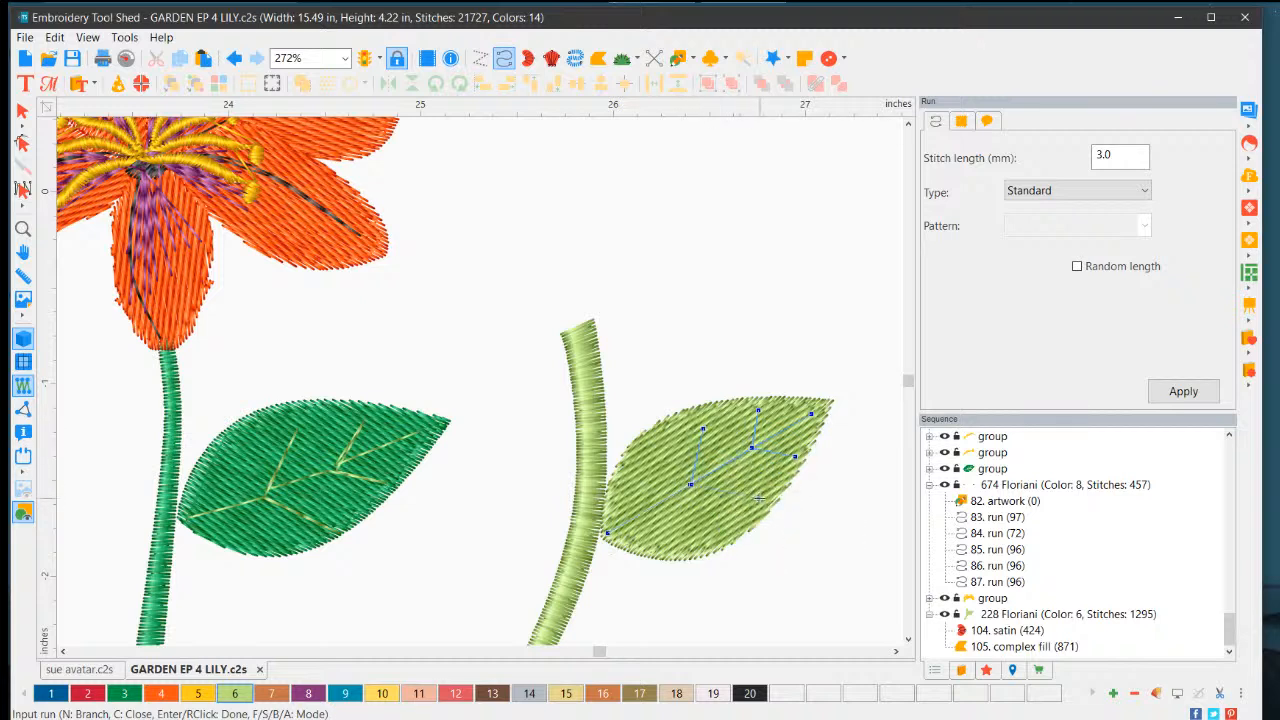
left_click(692, 484)
Step: Add a third pair of side veins nearer the light green leaf's base and finish the run at the base
left_click(648, 508)
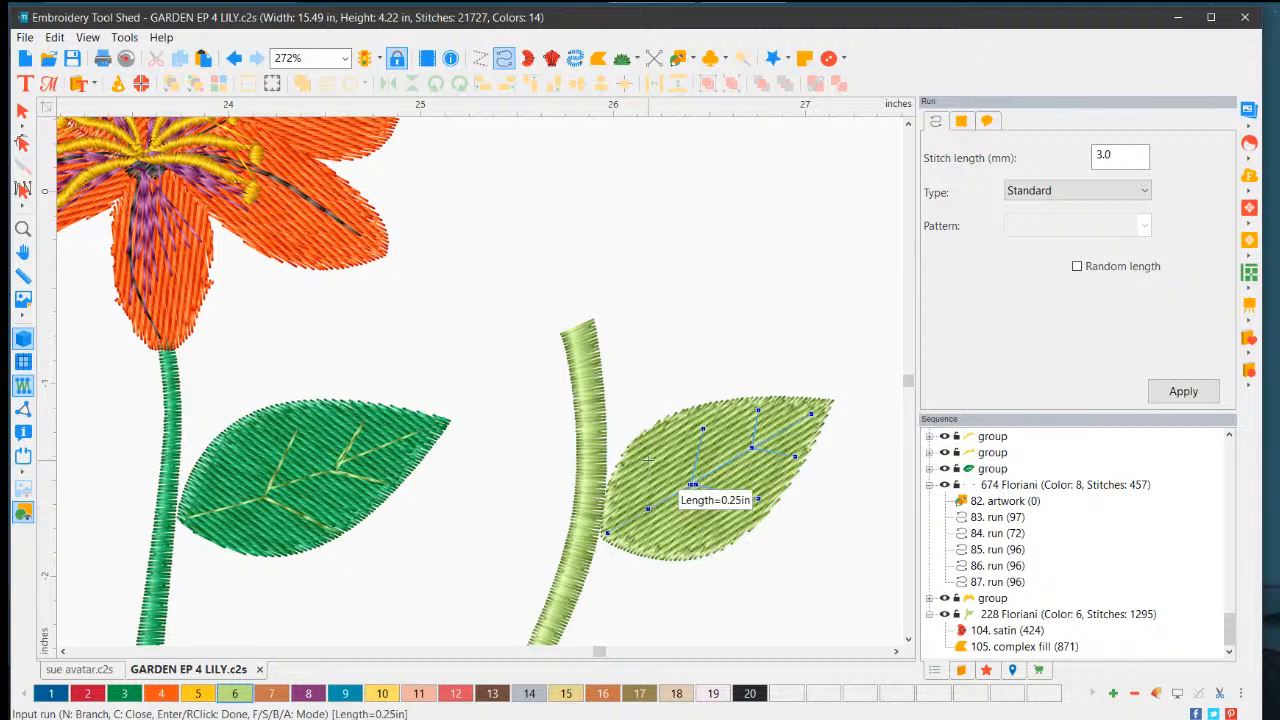
left_click(645, 445)
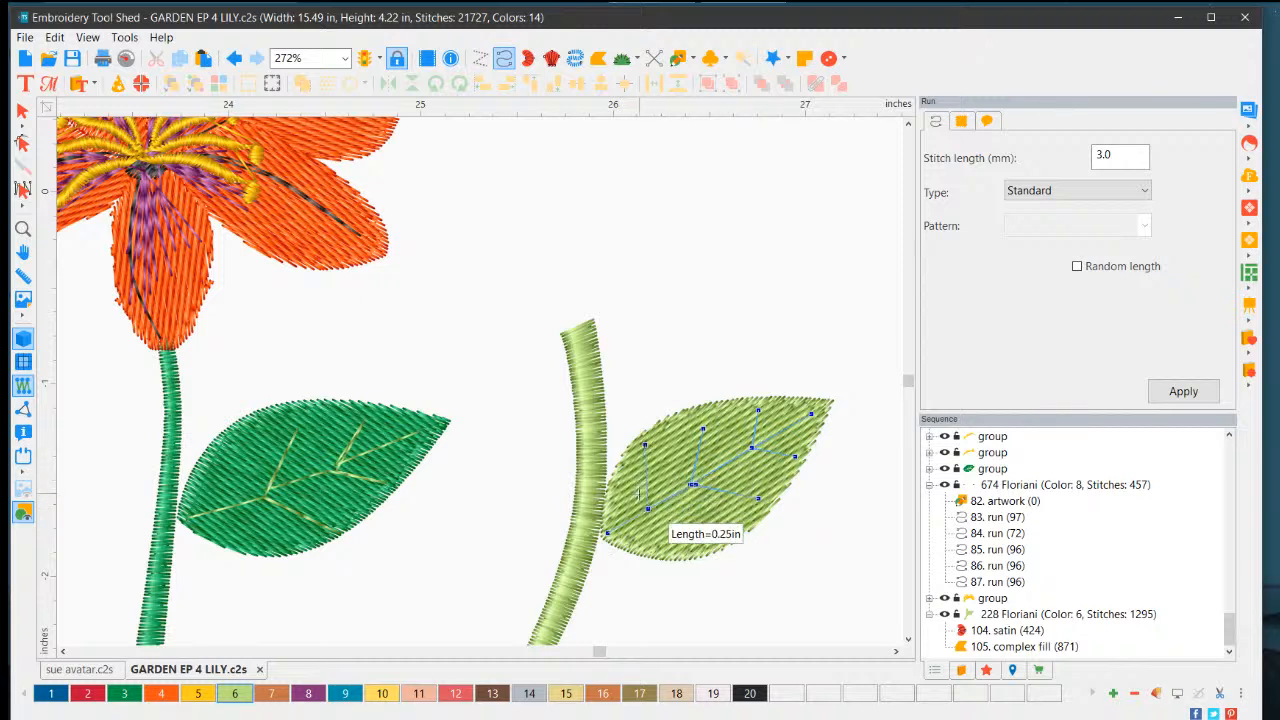
left_click(649, 509)
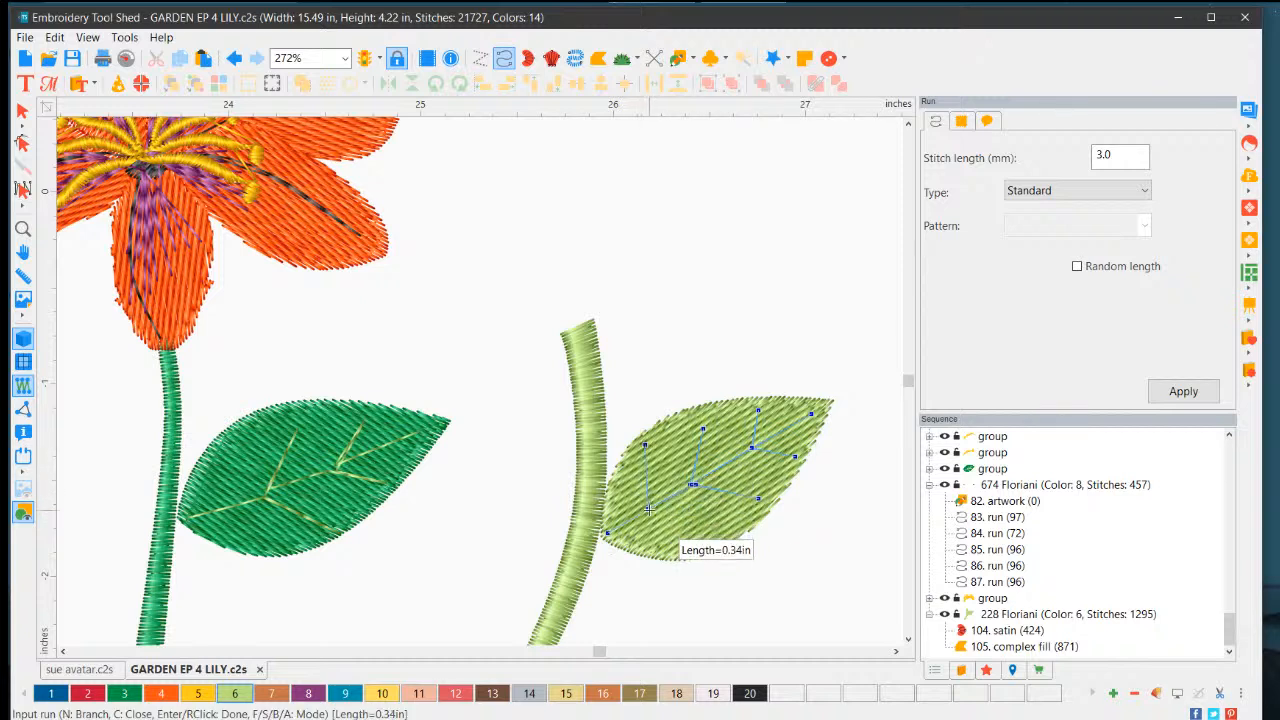
left_click(721, 536)
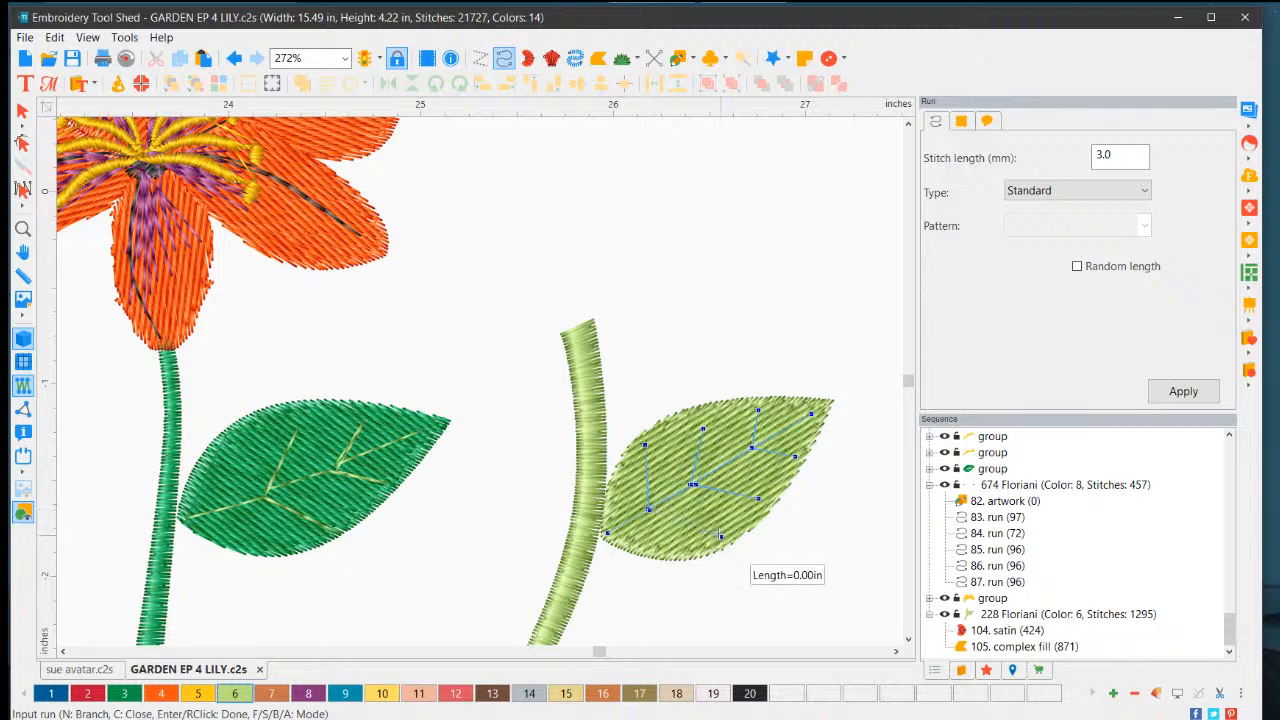
left_click(648, 508)
left_click(608, 531)
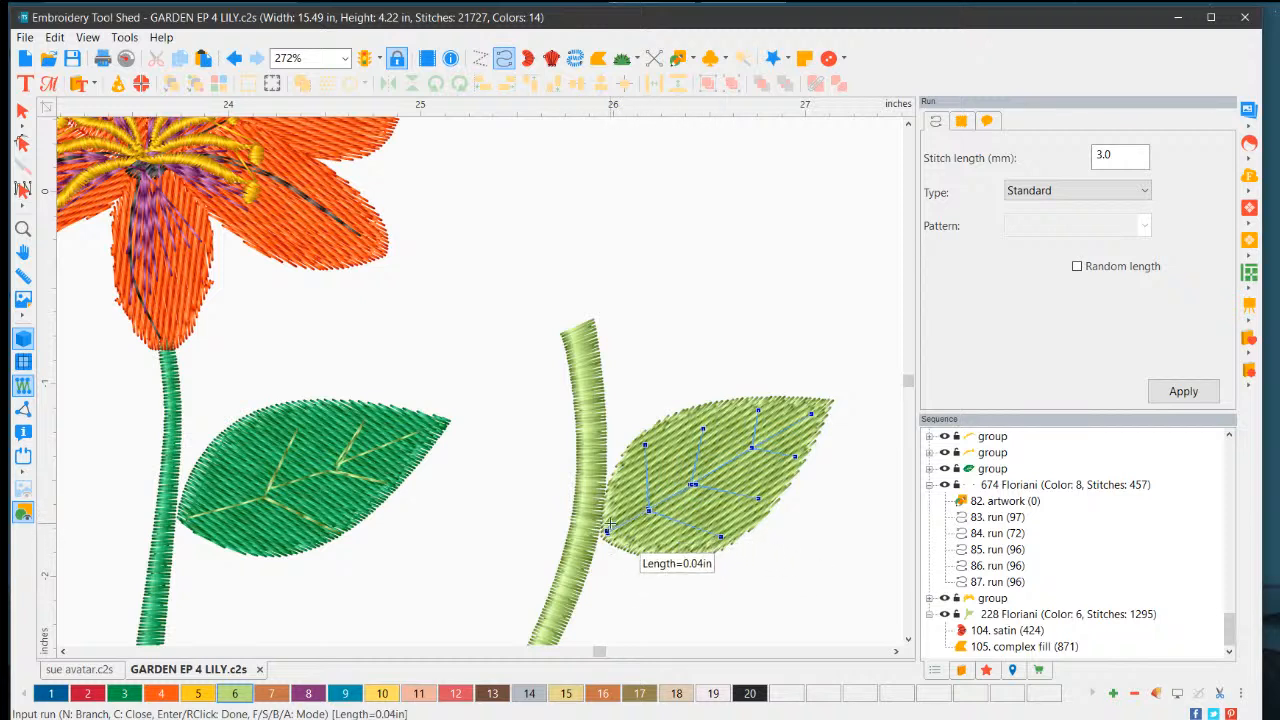
right_click(607, 527)
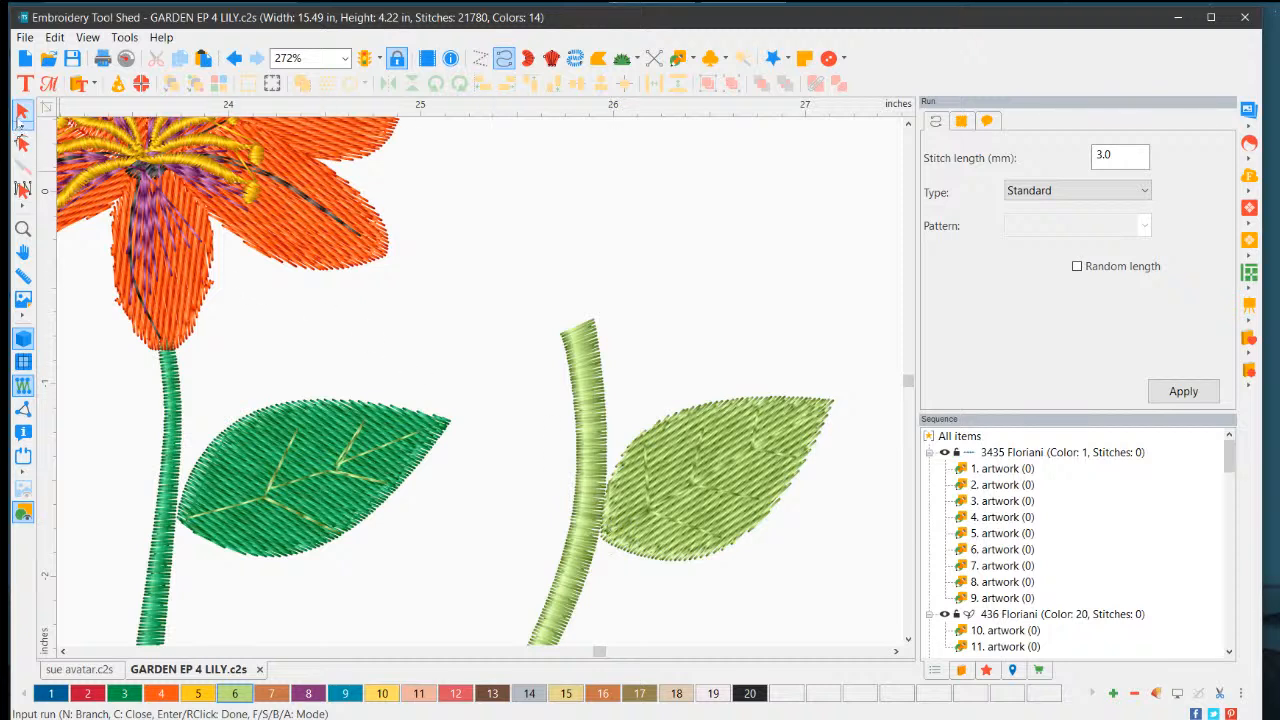
Step: Recolor the light green leaf's vein run to dark green color 3 (232 Floriani) and deselect it
left_click(21, 113)
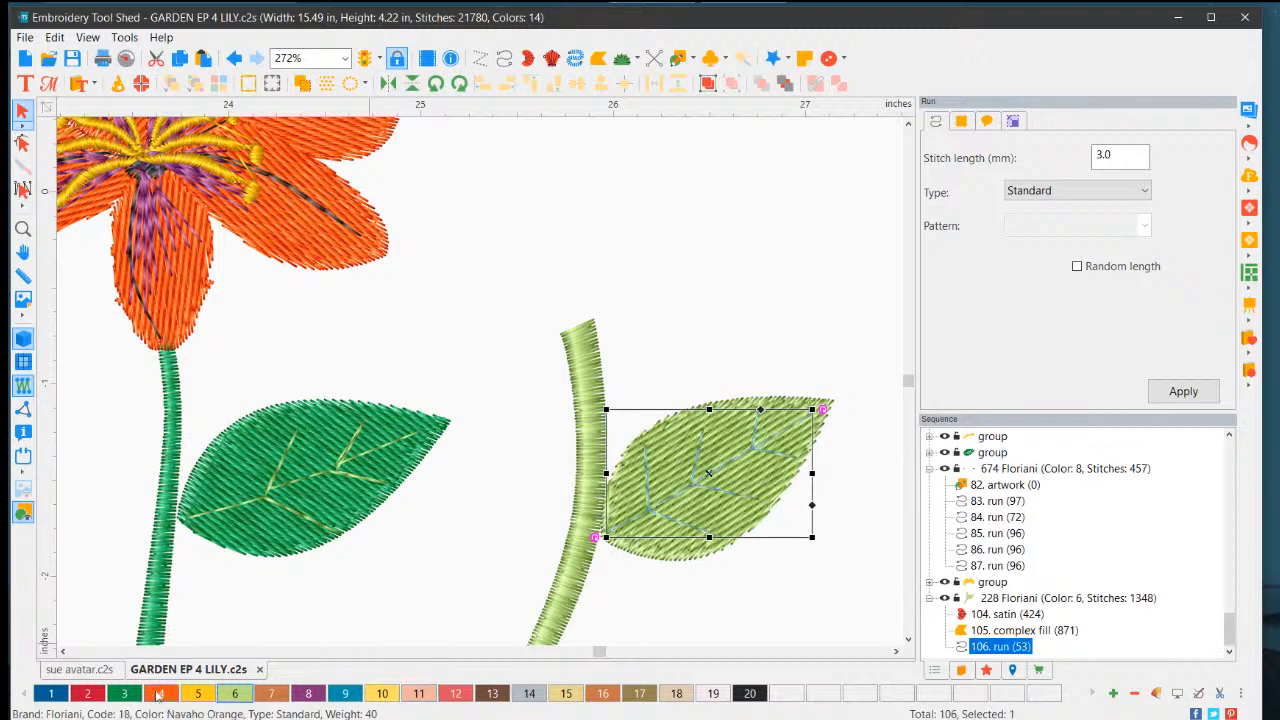
left_click(124, 693)
left_click(705, 611)
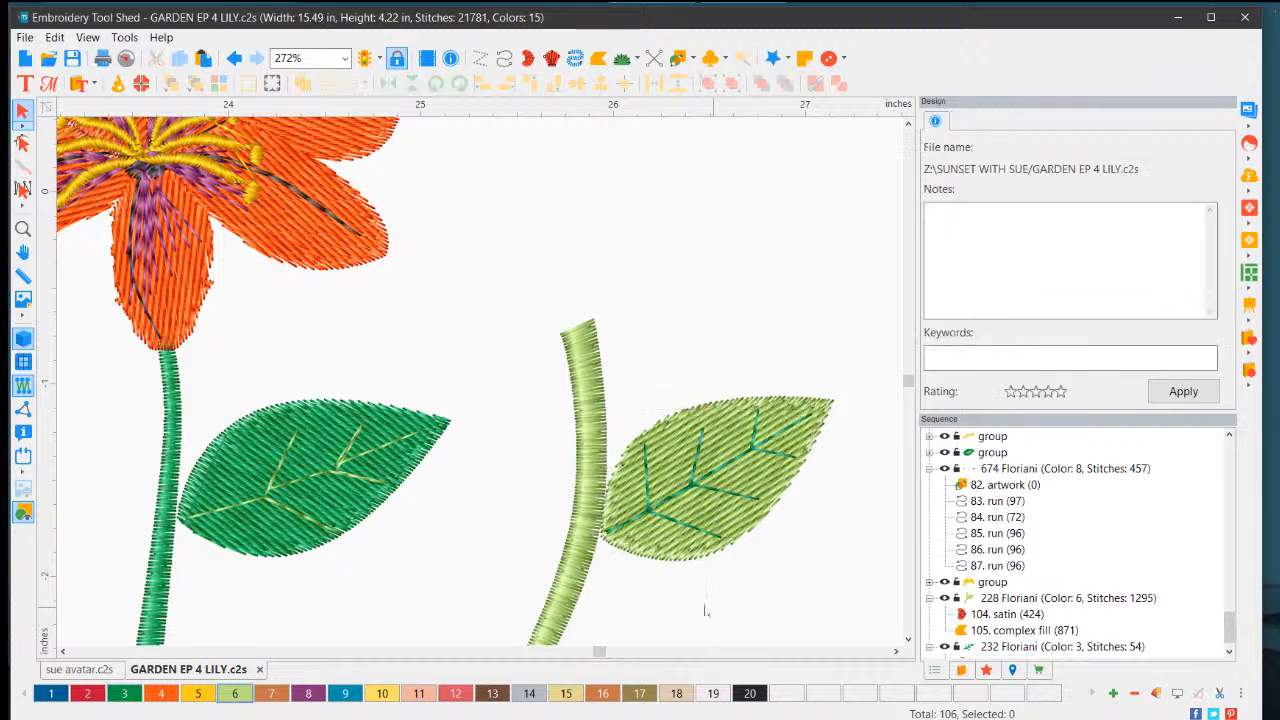
Step: Review the row of lily construction stages, from the finished flower and stems back to the first petal ellipses
scroll(491, 394, "down", 4)
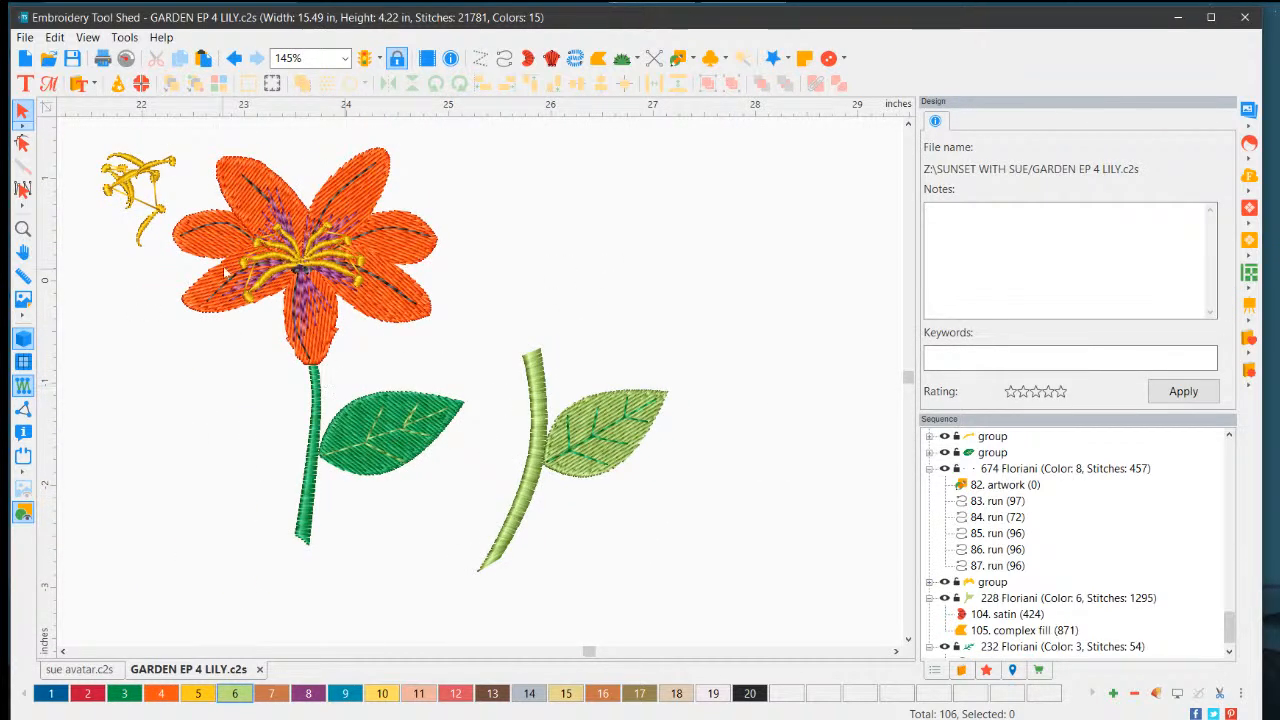
scroll(225, 272, "down", 3)
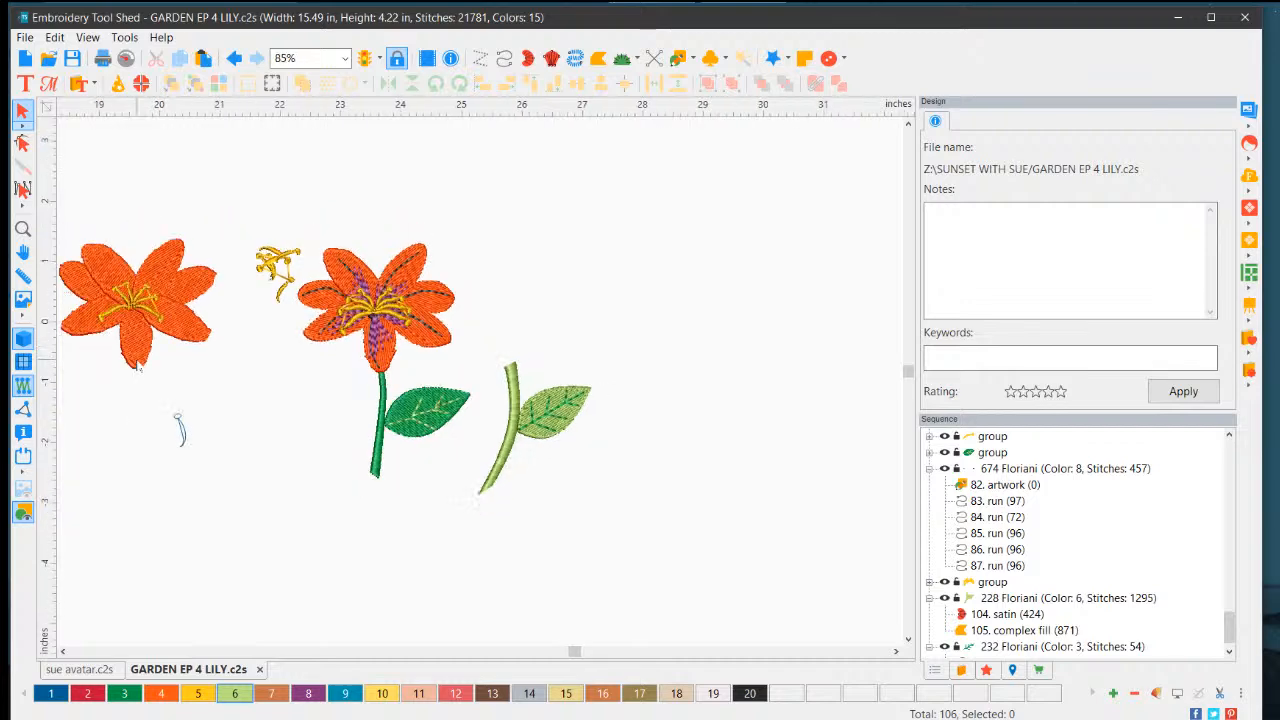
scroll(137, 366, "down", 2)
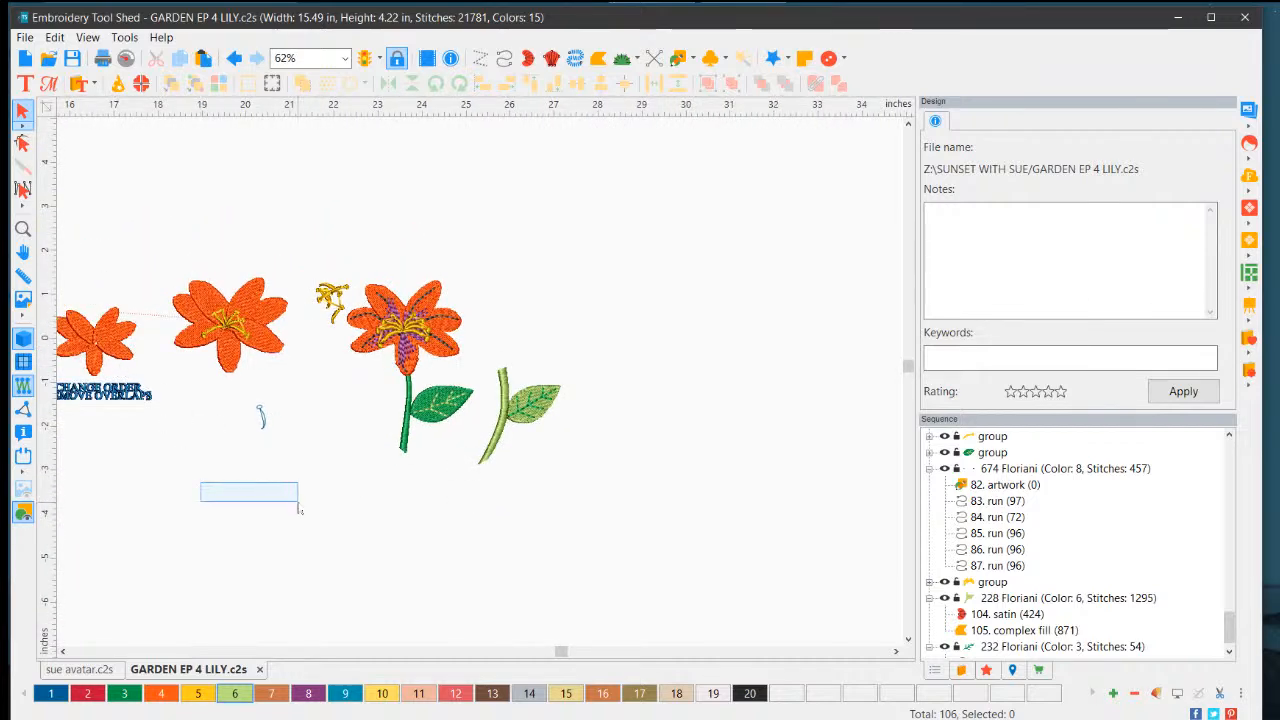
left_click(896, 651)
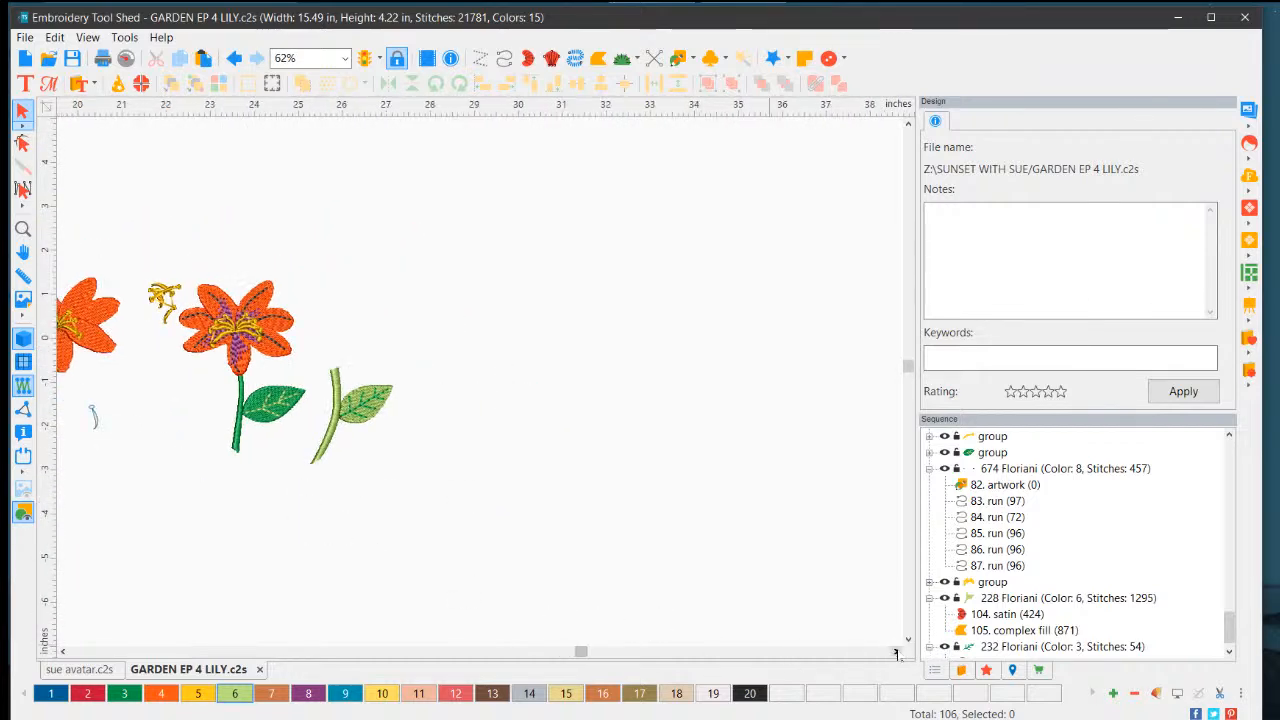
left_click(64, 651)
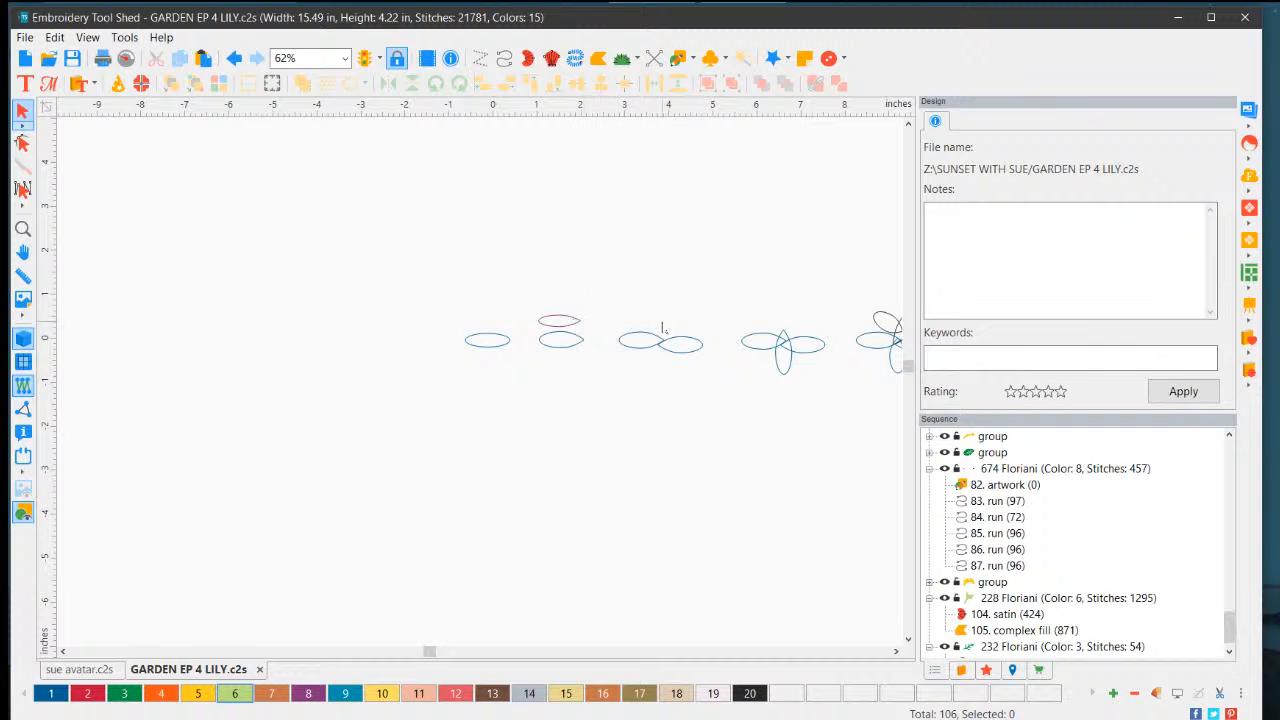
left_click(896, 651)
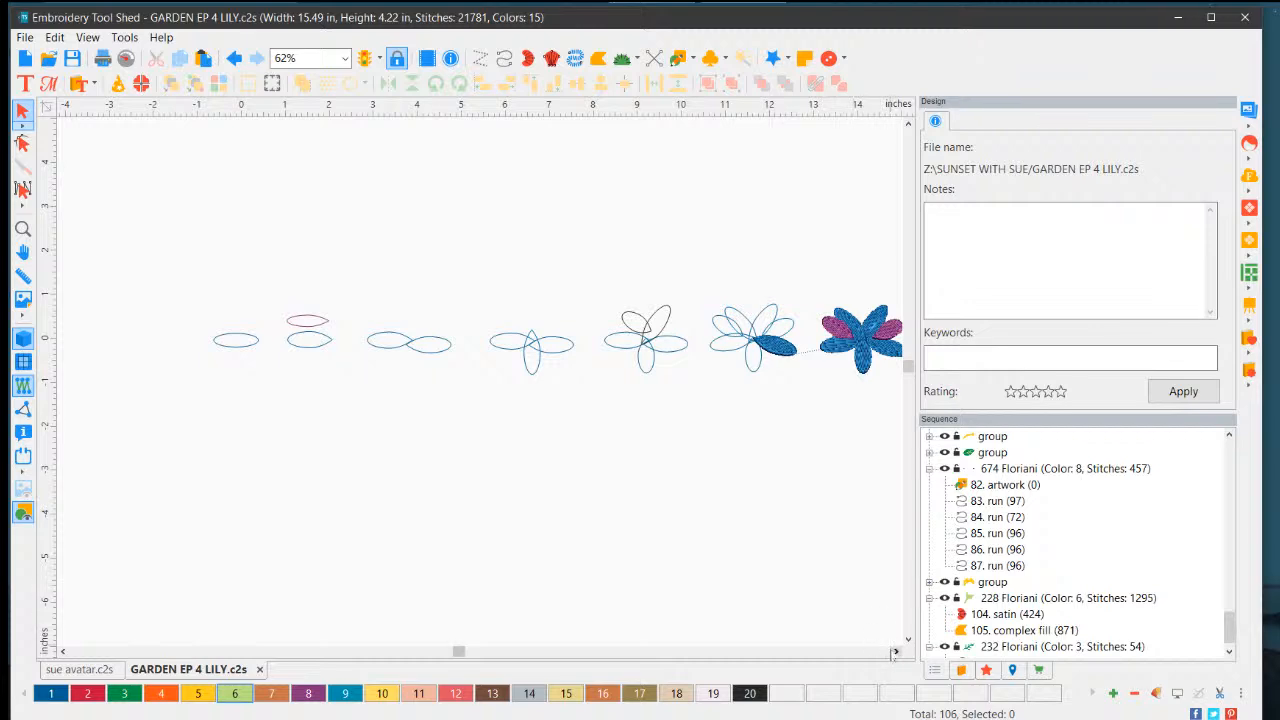
left_click(895, 651)
Step: Edit the left petal of the five-petal outline flower and add a point on its lower edge, between the tip and the middle
scroll(403, 309, "up", 5)
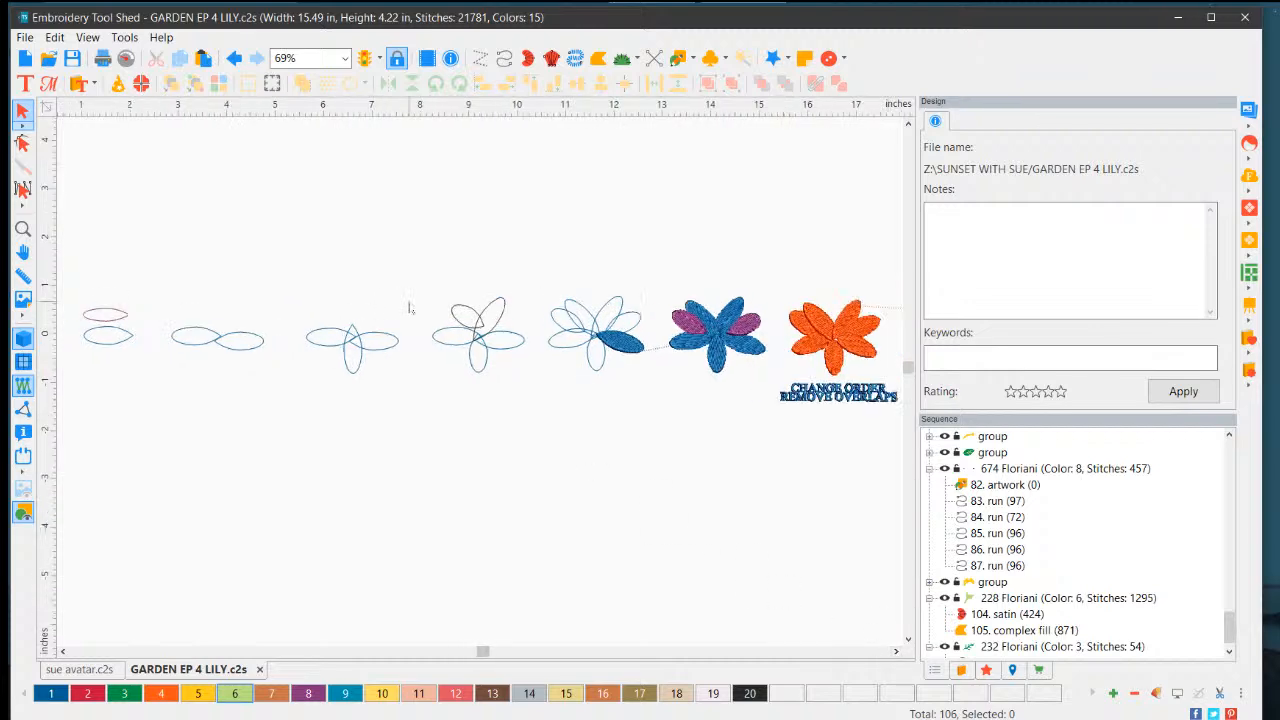
scroll(415, 265, "up", 1)
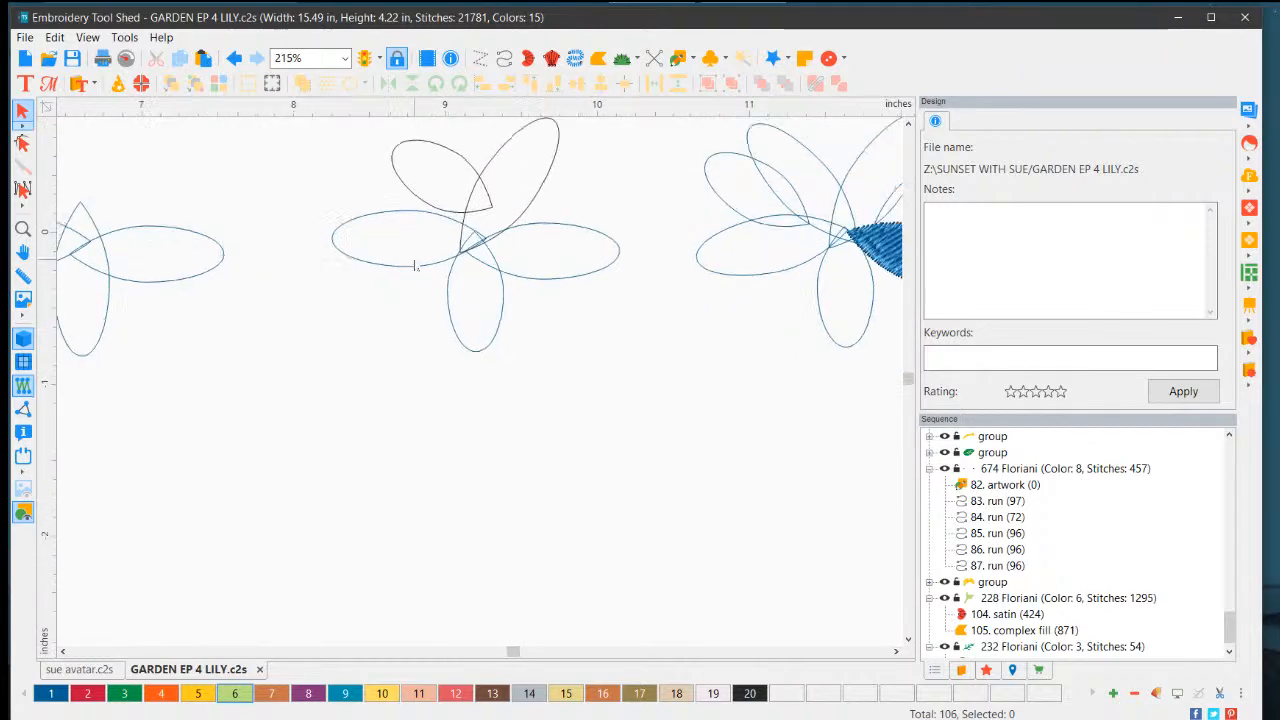
left_click(398, 258)
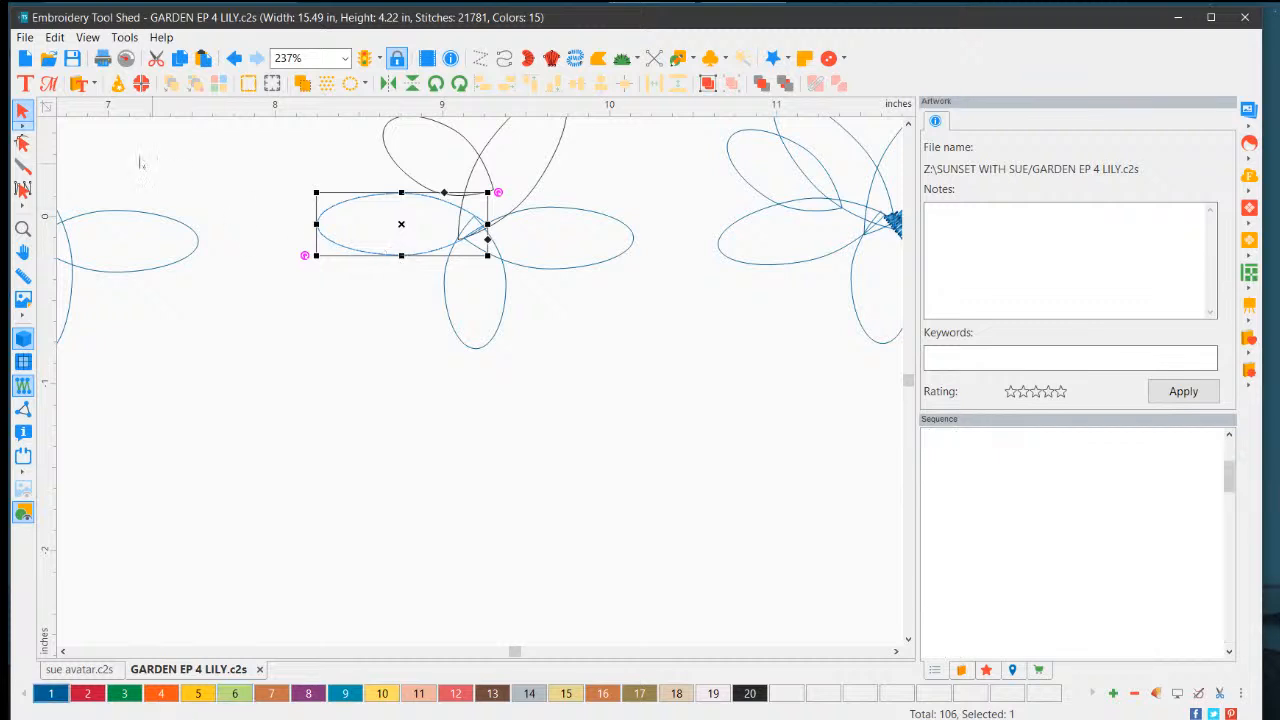
left_click(22, 142)
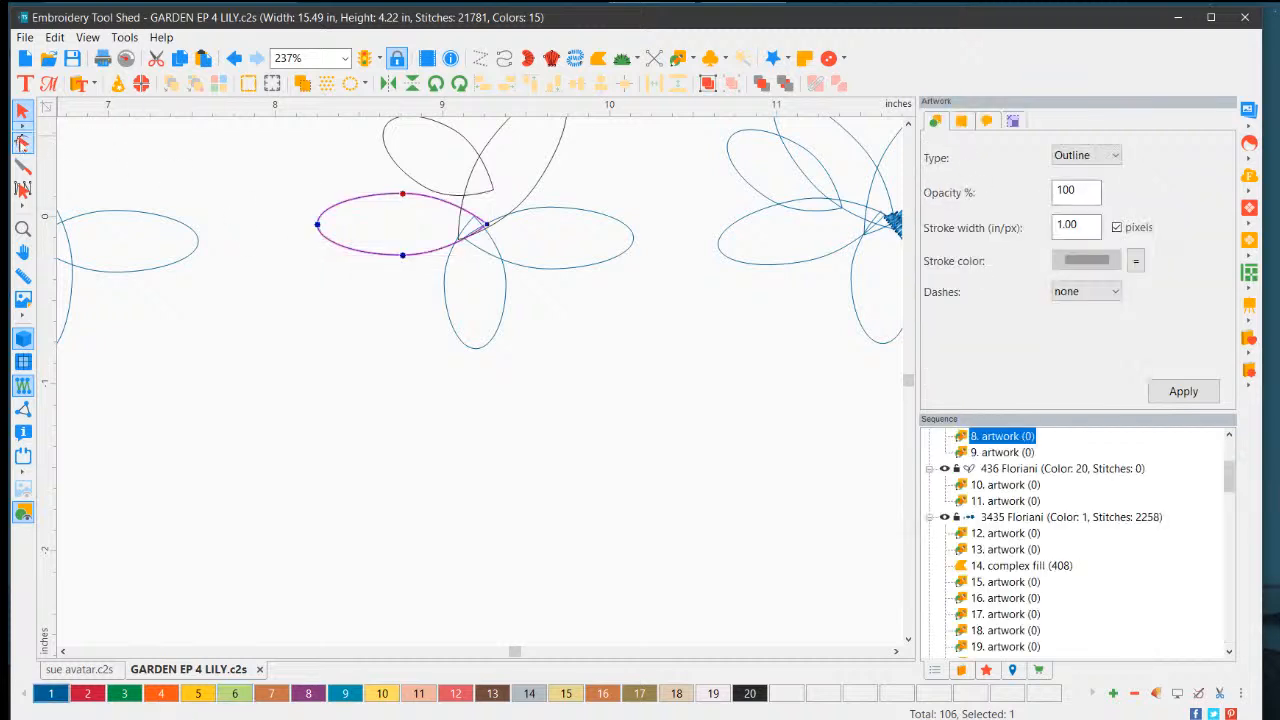
right_click(353, 252)
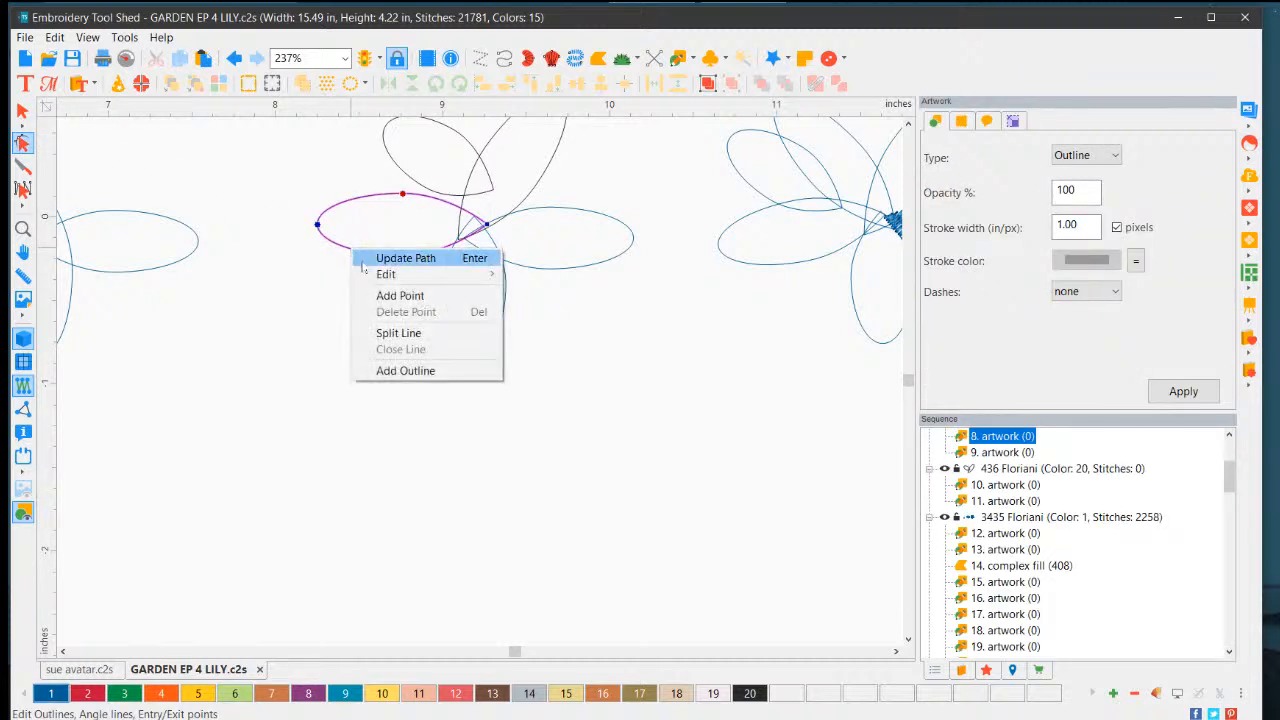
left_click(385, 296)
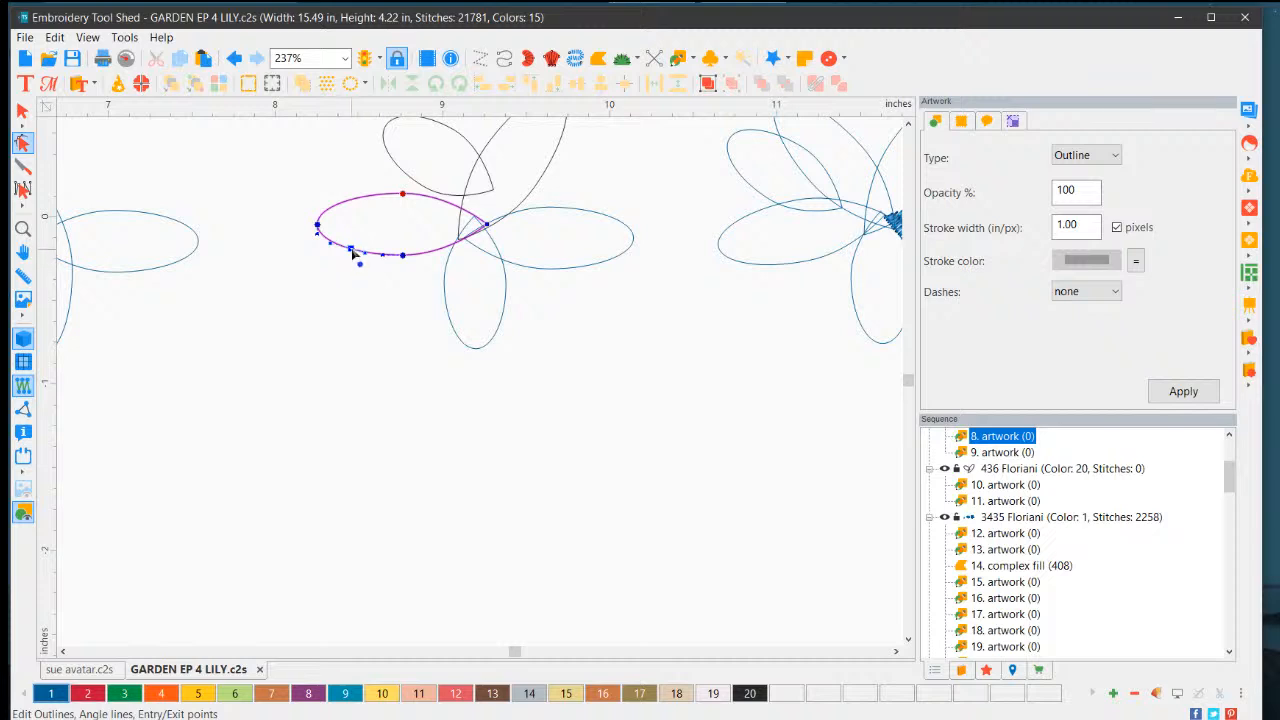
Step: Move the added point inward and pull the petal's outer tip down and outward into a curl, then apply and deselect
left_click_drag(351, 250, 354, 245)
left_click_drag(354, 245, 306, 256)
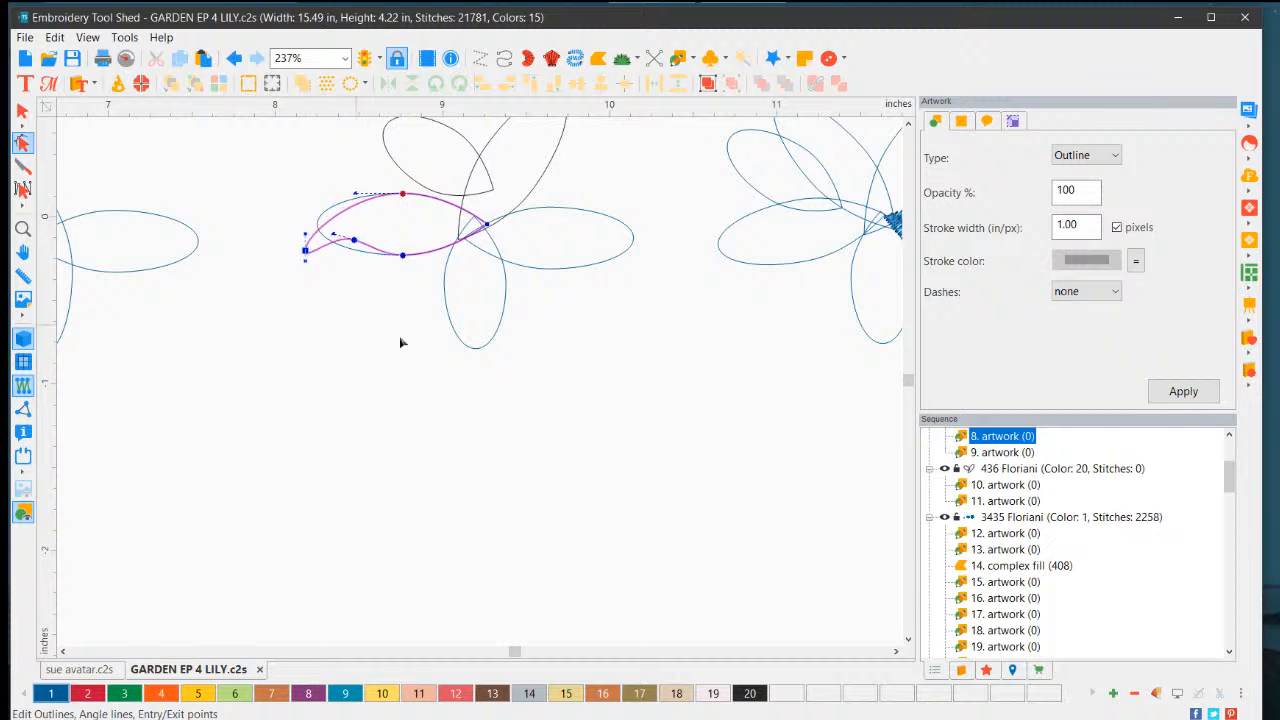
left_click(1175, 392)
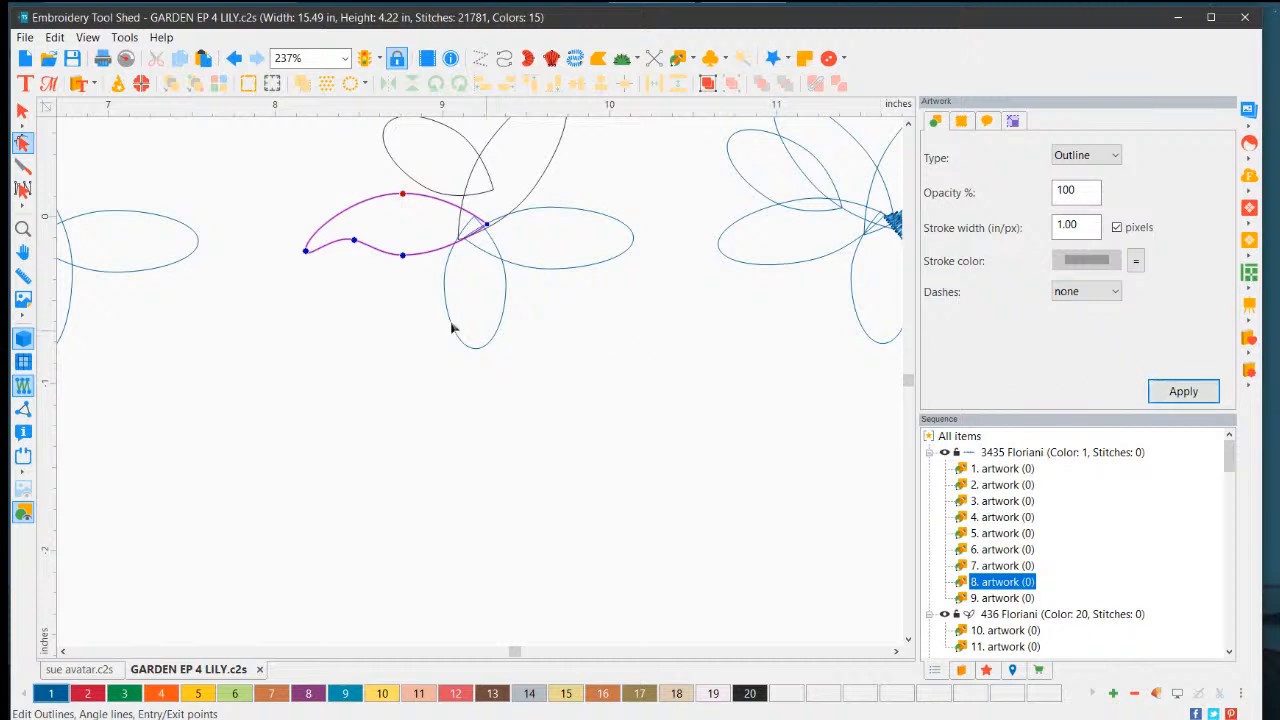
left_click(22, 110)
left_click(405, 278)
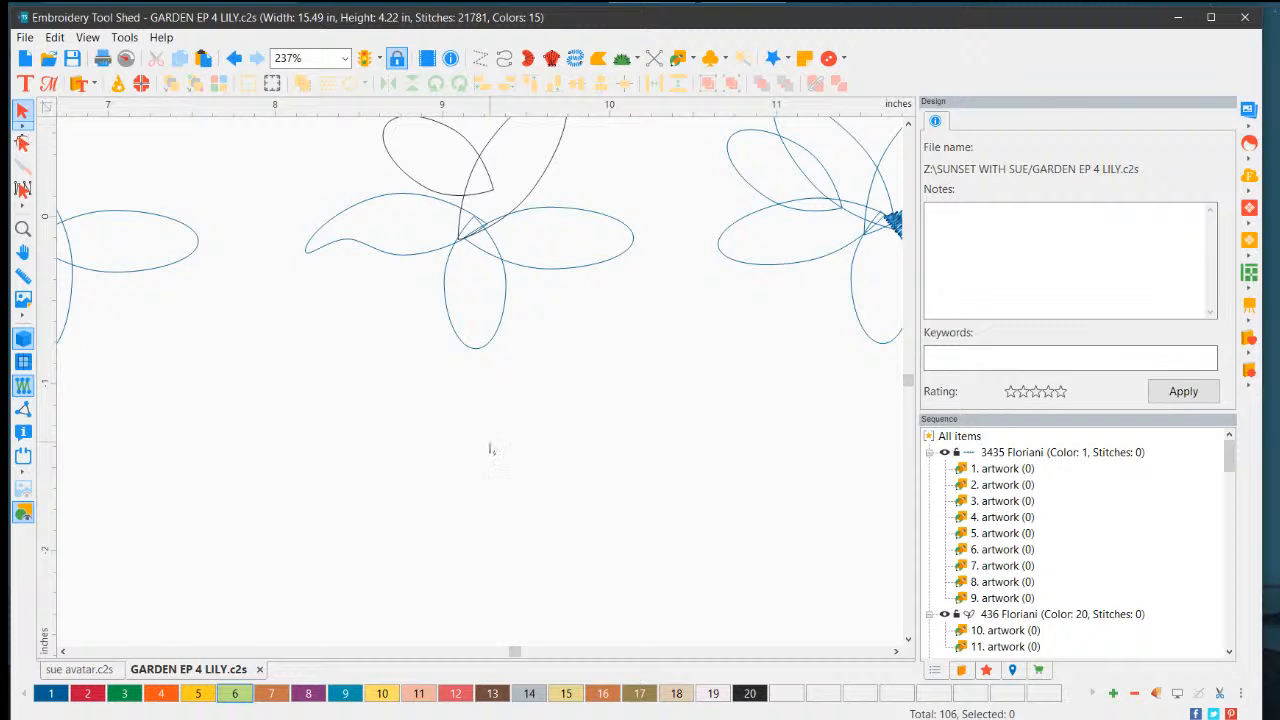
Step: Compare the reshaped petal outline with the other flower stages, through to the finished lily and the light green stem
scroll(631, 348, "down", 2)
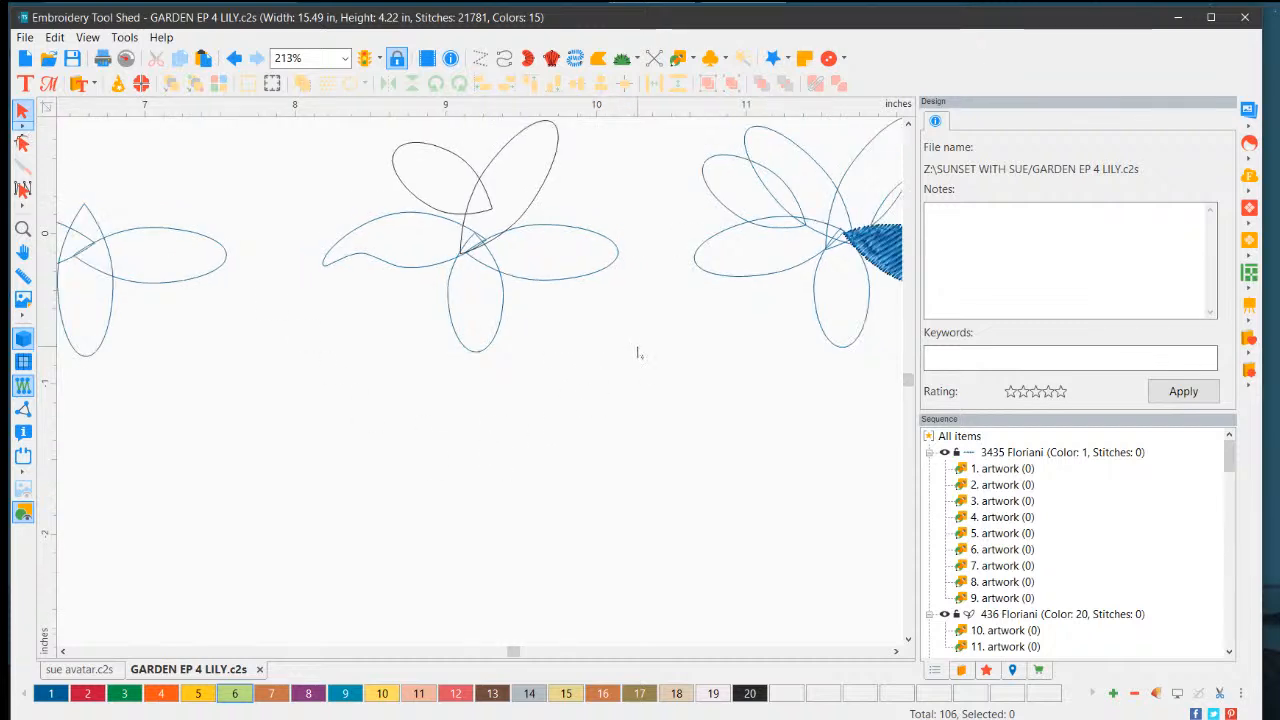
scroll(665, 341, "down", 1)
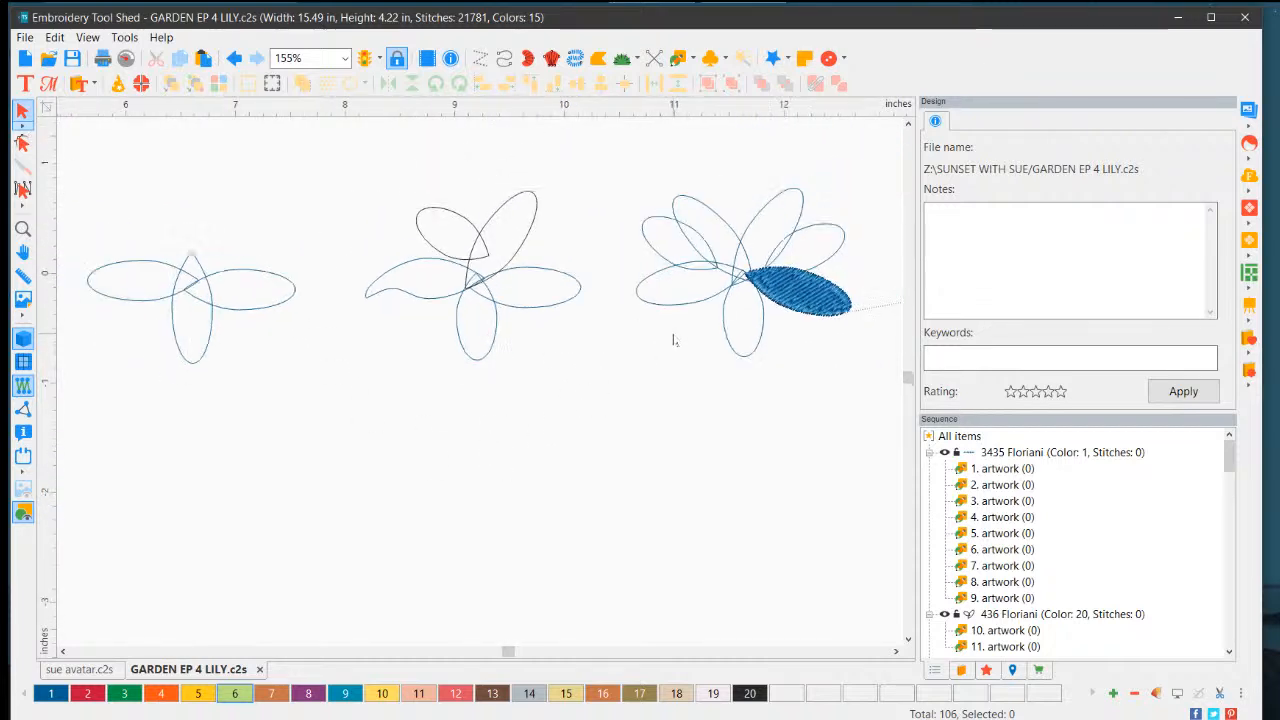
scroll(544, 291, "down", 1)
scroll(543, 291, "down", 1)
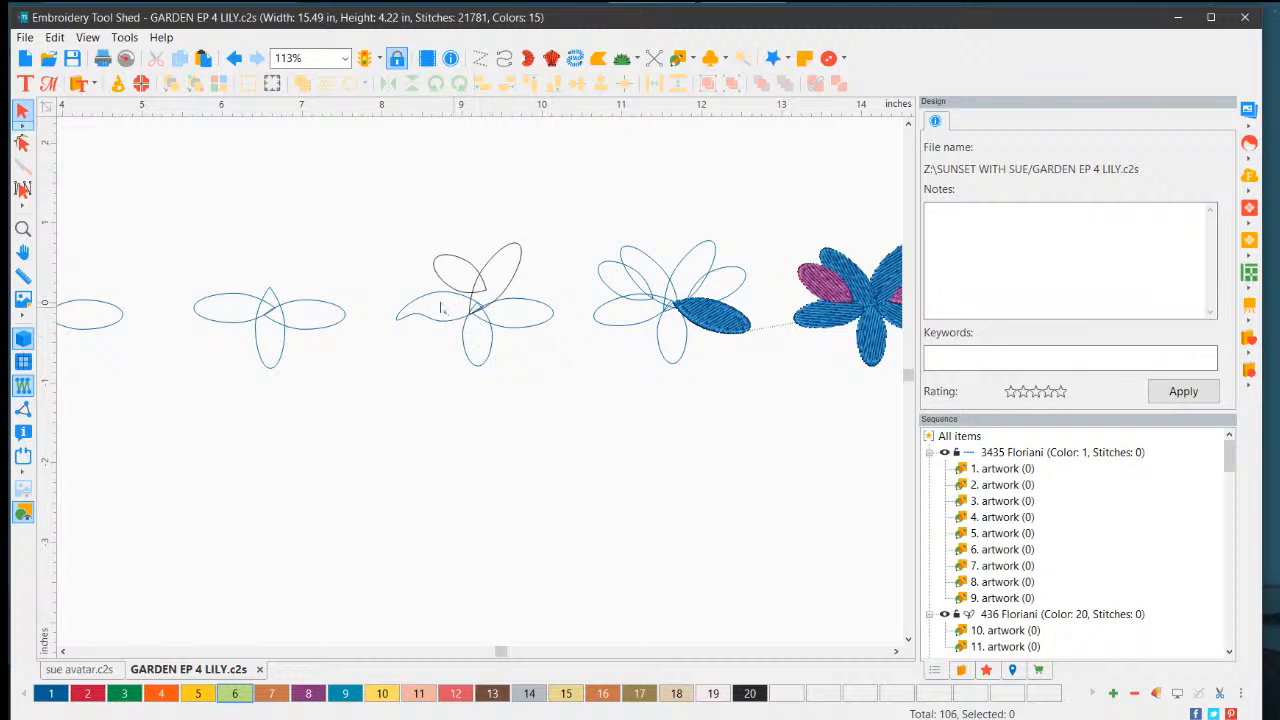
scroll(760, 385, "down", 4)
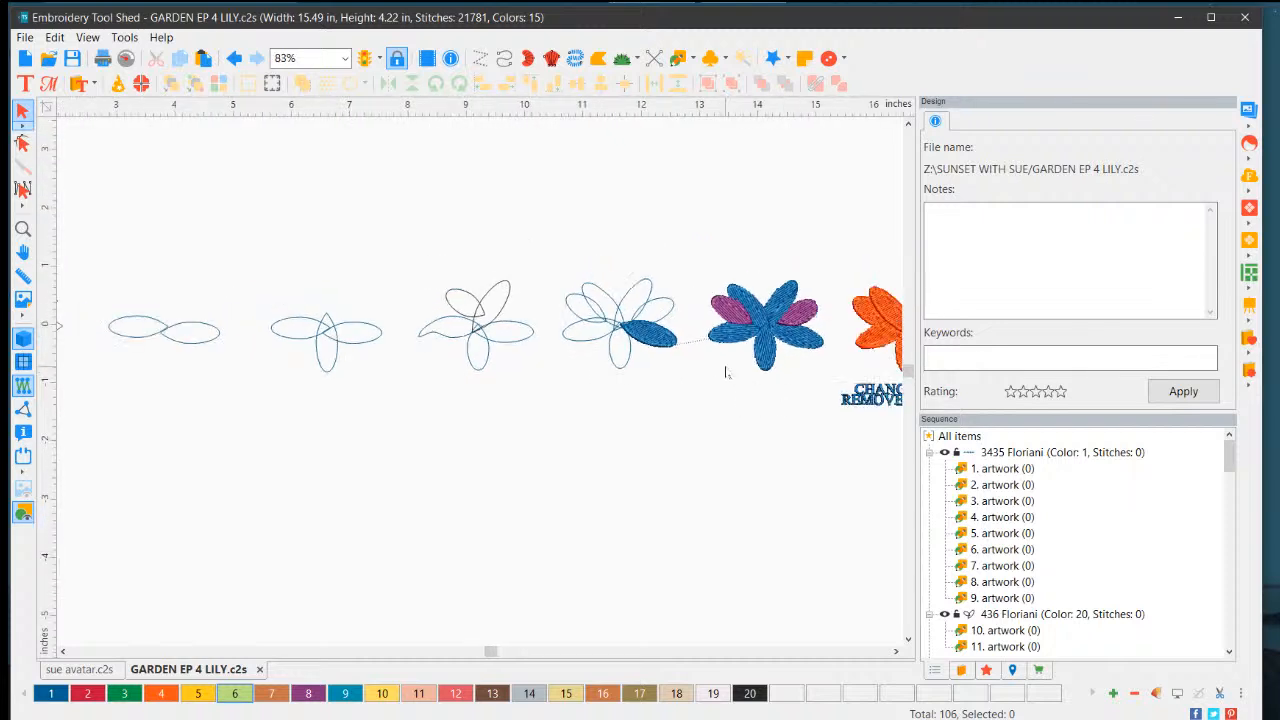
scroll(829, 414, "up", 1)
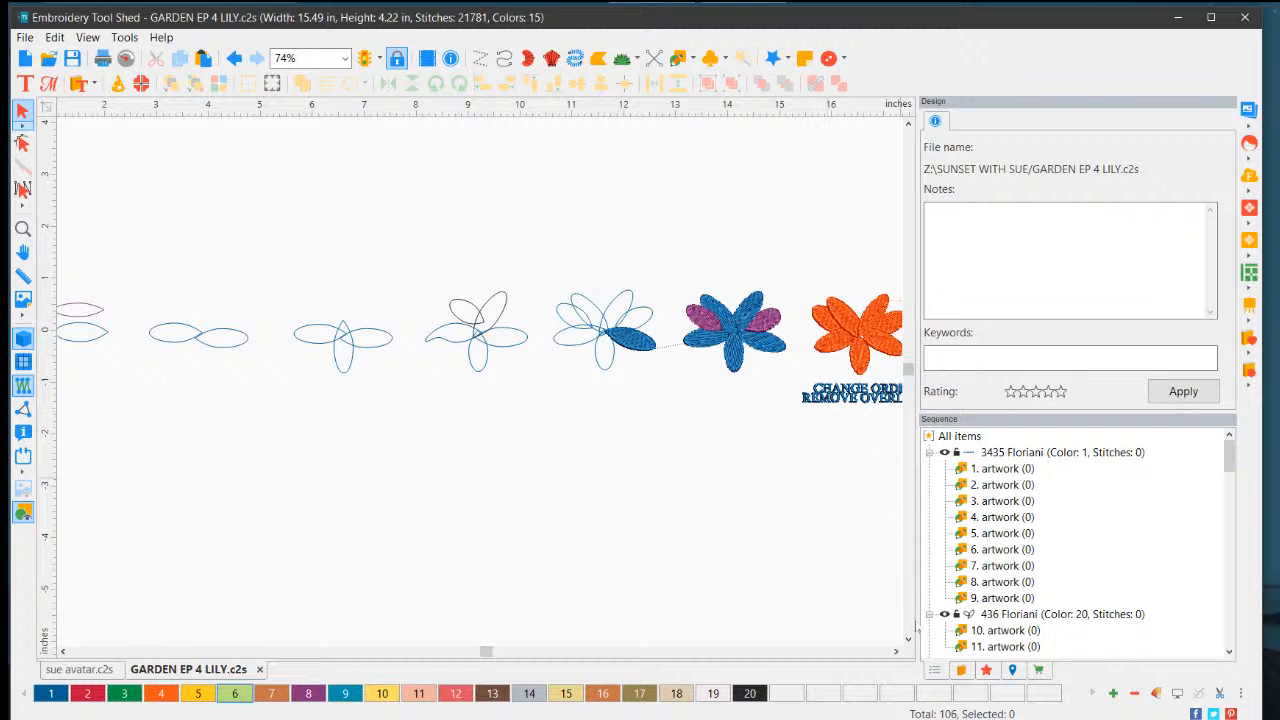
left_click(898, 653)
left_click(898, 653)
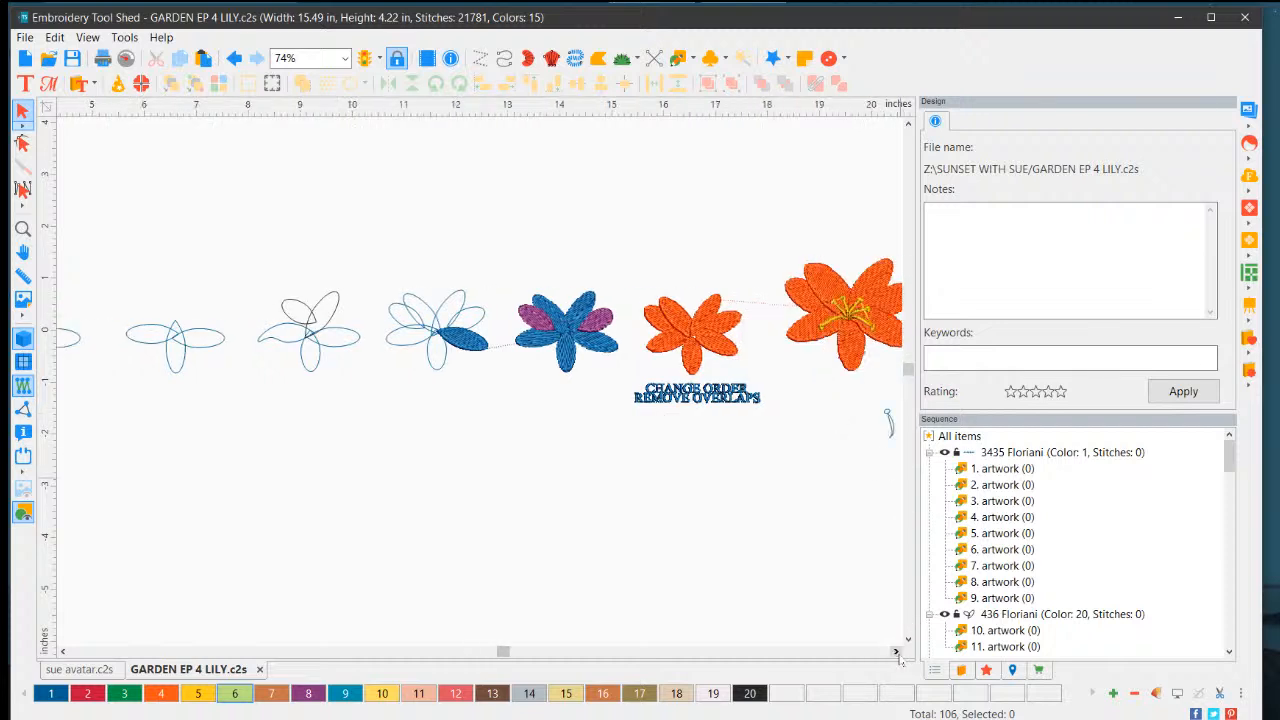
left_click(898, 653)
left_click(898, 653)
left_click(898, 653)
left_click(898, 653)
left_click(898, 653)
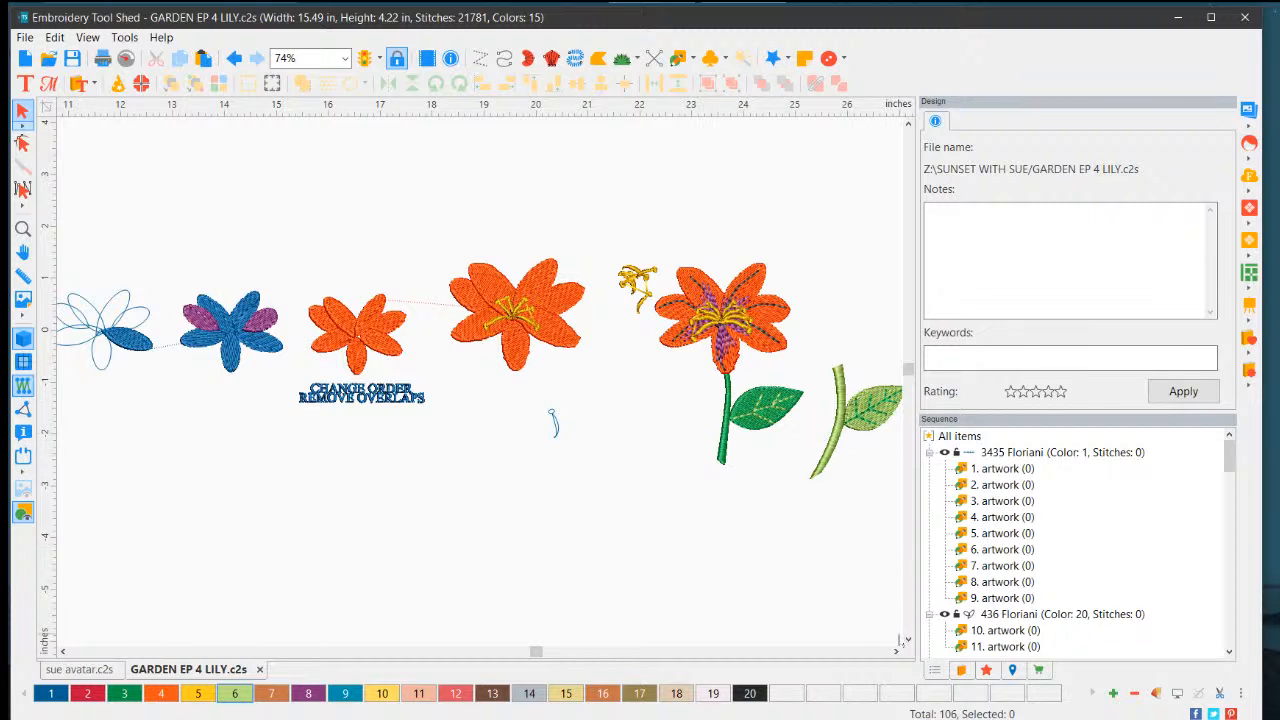
Step: Draw a horizontal outline ellipse about 1.9 in wide and 0.8 in high above the light green leaf and select it
scroll(902, 568, "up", 1)
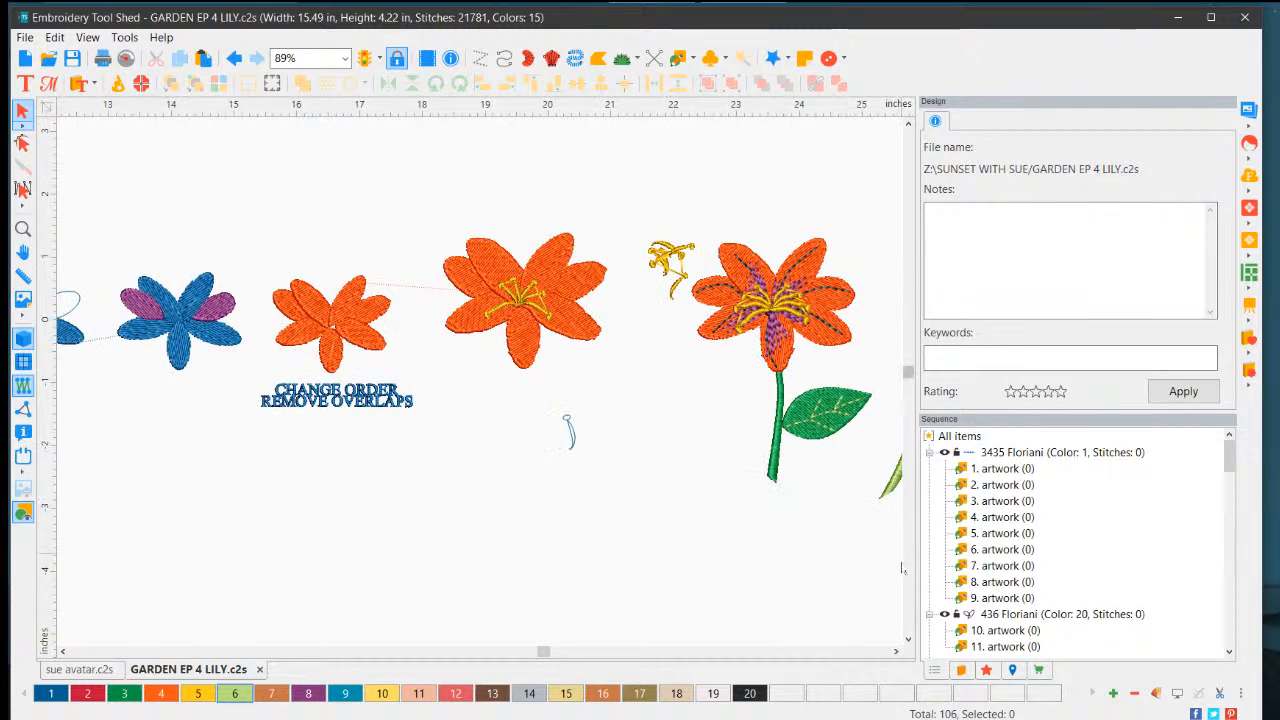
left_click(896, 655)
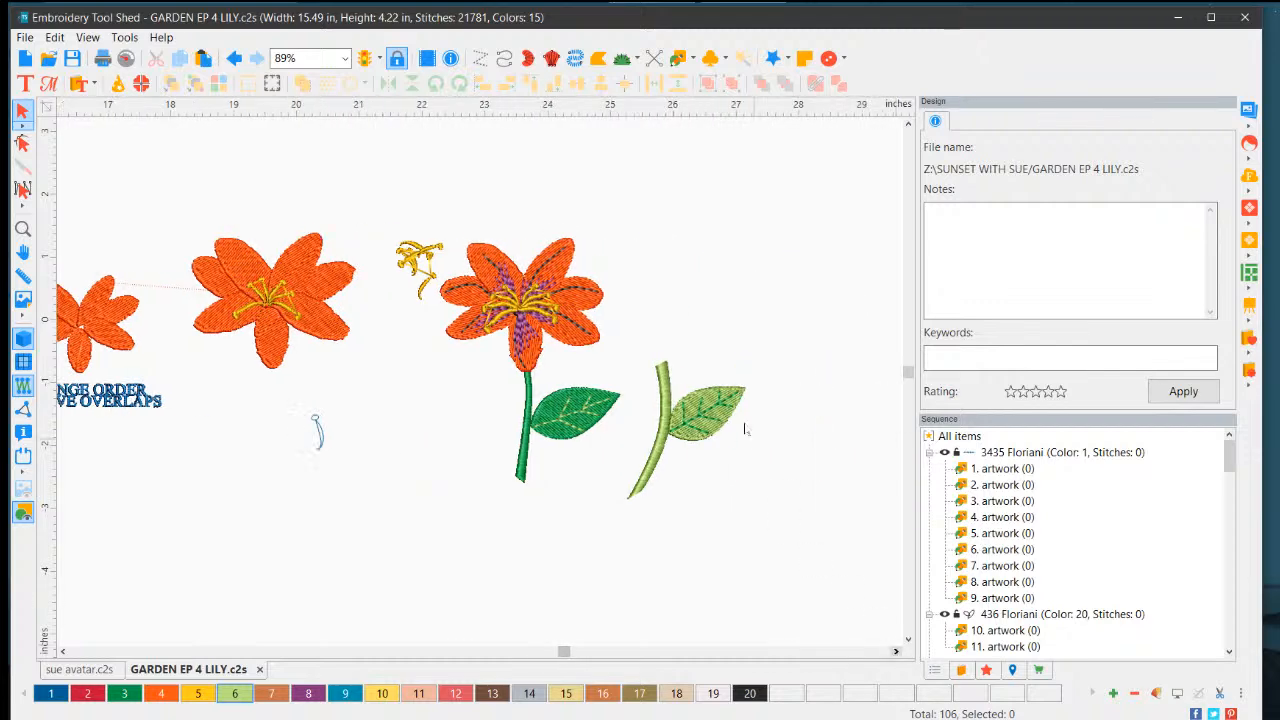
scroll(715, 215, "up", 1)
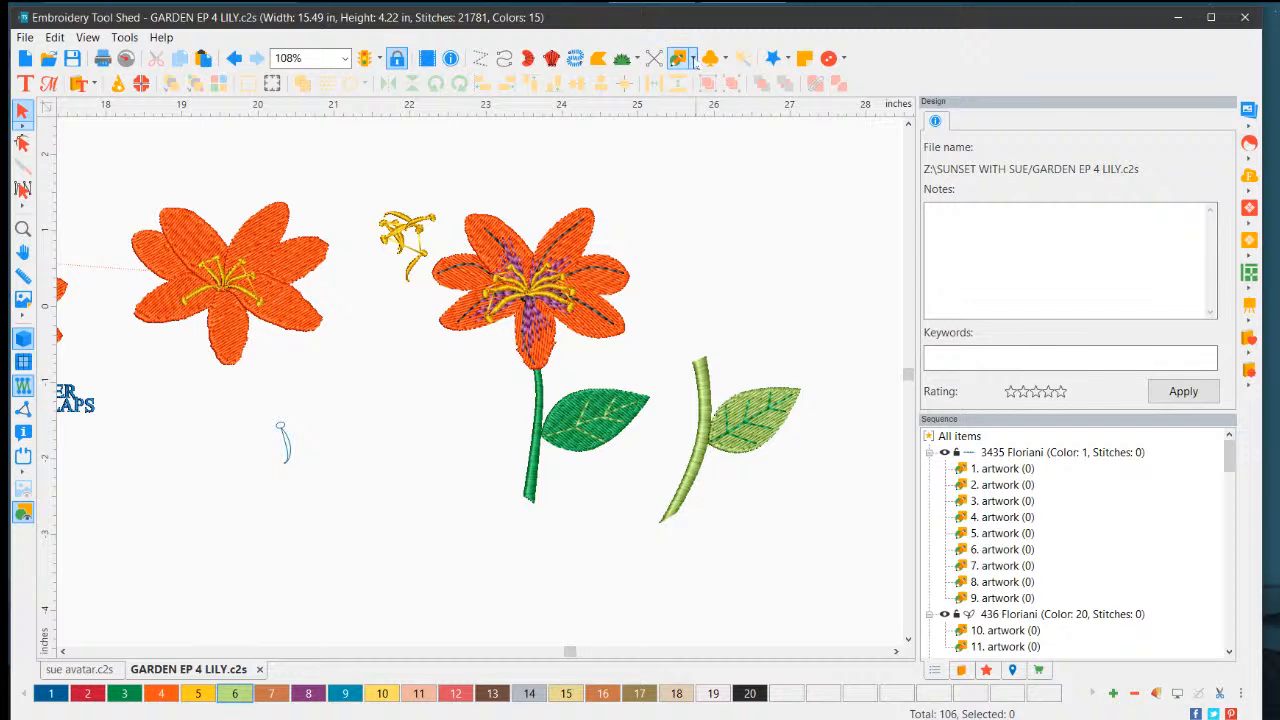
left_click(693, 58)
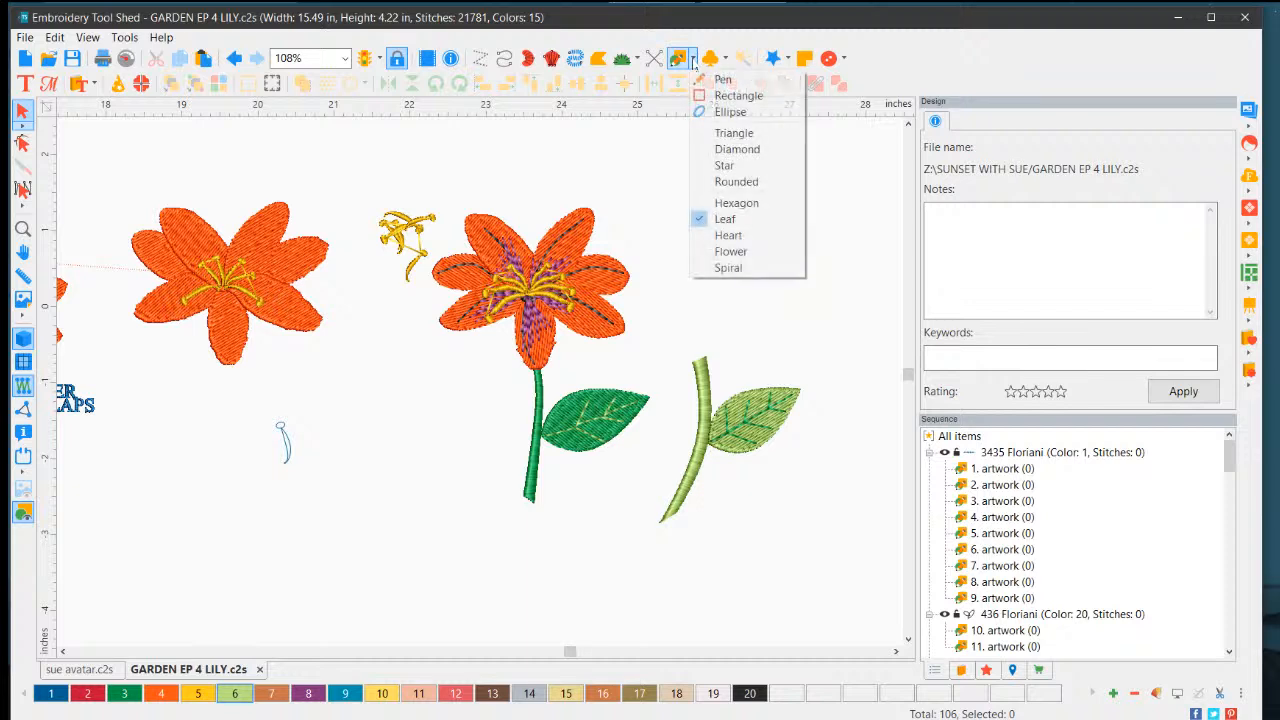
left_click(730, 111)
mouse_move(691, 268)
left_mouse_down()
mouse_move(794, 274)
mouse_move(817, 318)
mouse_move(843, 331)
left_mouse_up()
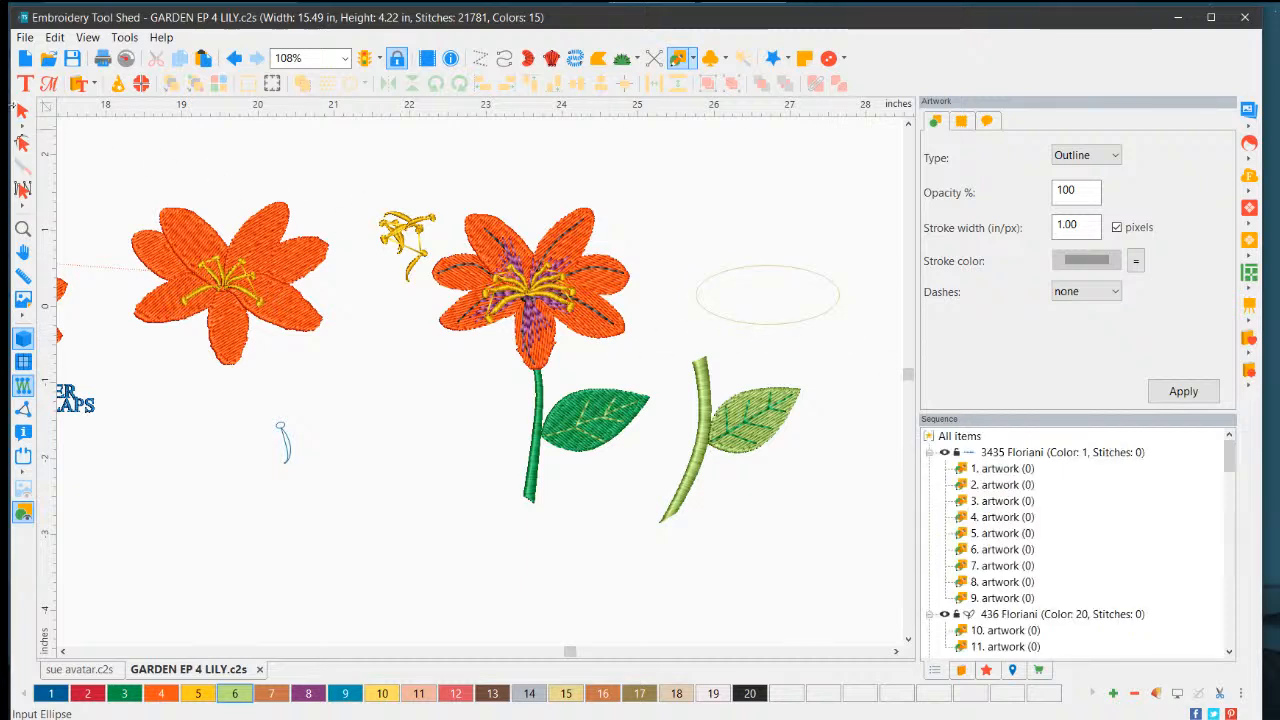
left_click(22, 113)
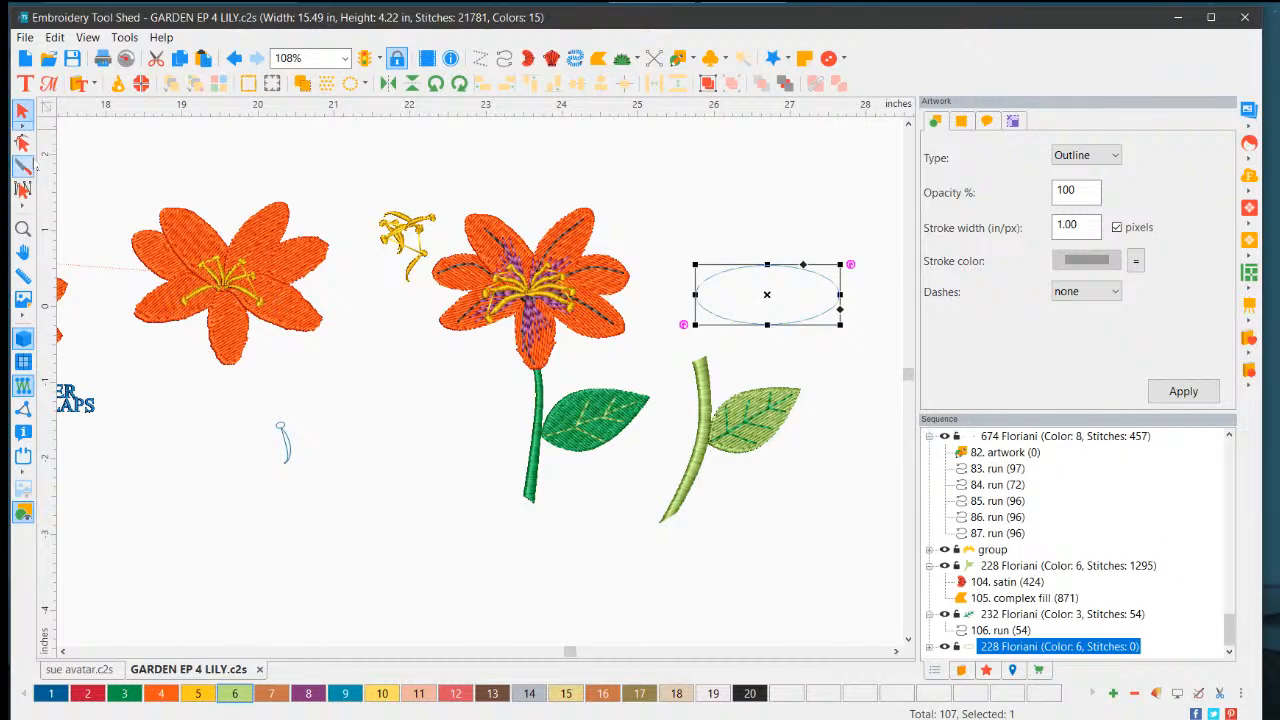
Step: Convert the ellipse's right end point to a line point for a sharp tip, and rotate the shape until the tip aims up and right
left_click(22, 143)
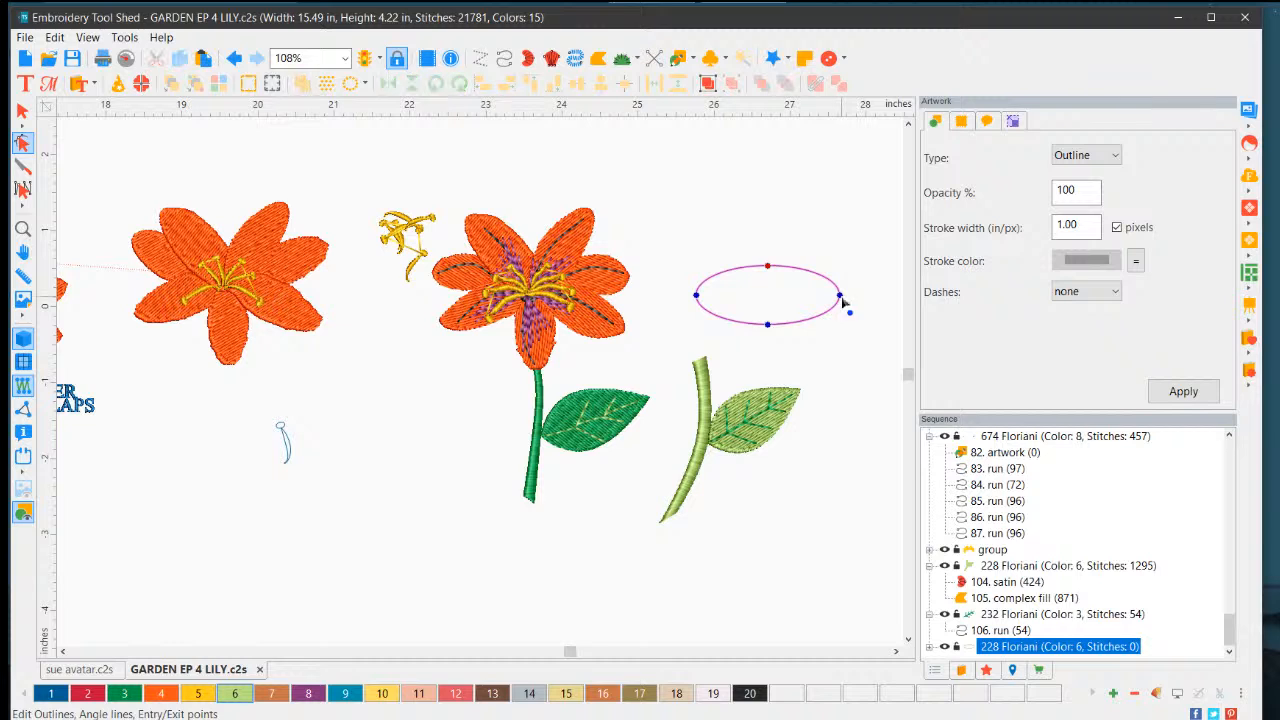
right_click(840, 296)
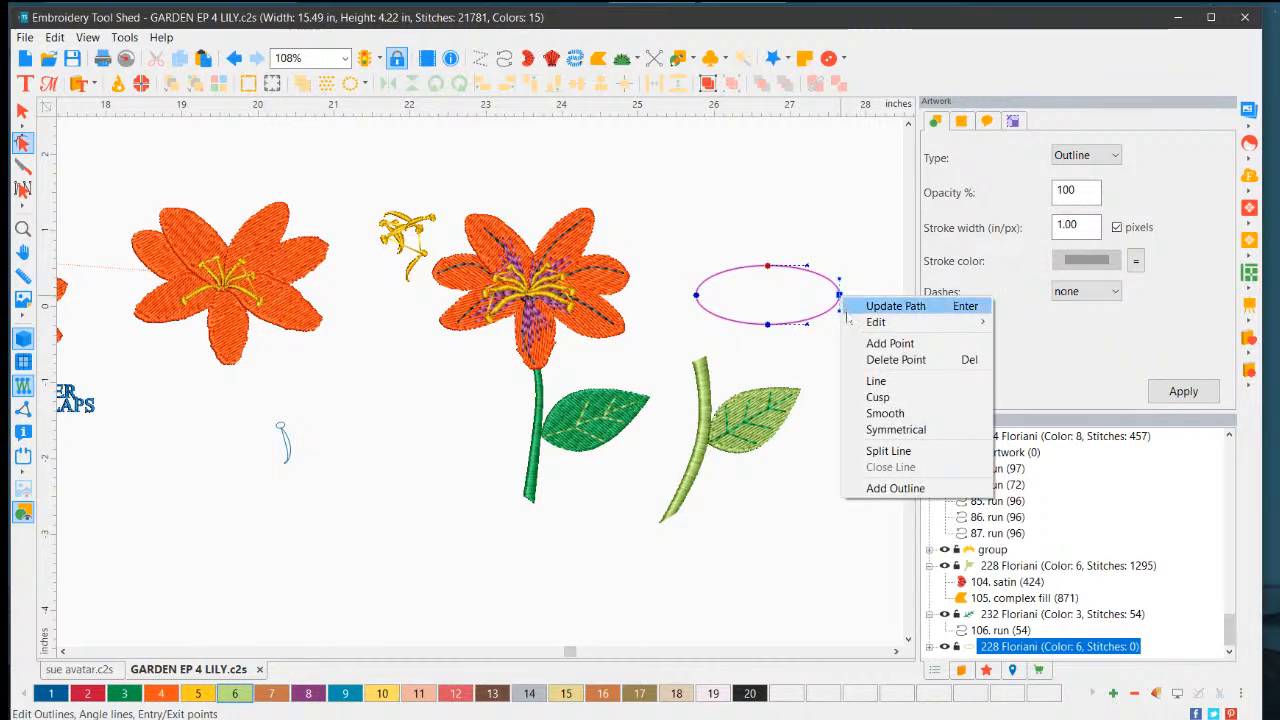
left_click(876, 384)
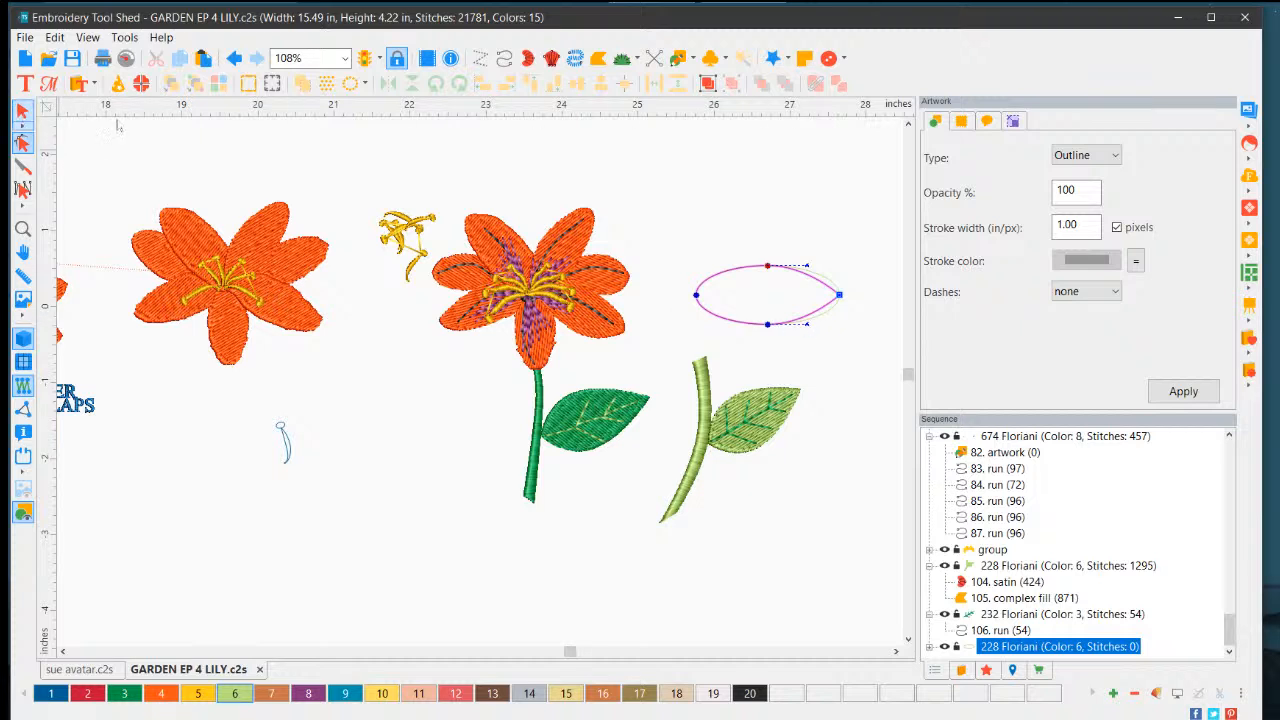
left_click(22, 110)
left_click_drag(848, 264, 797, 194)
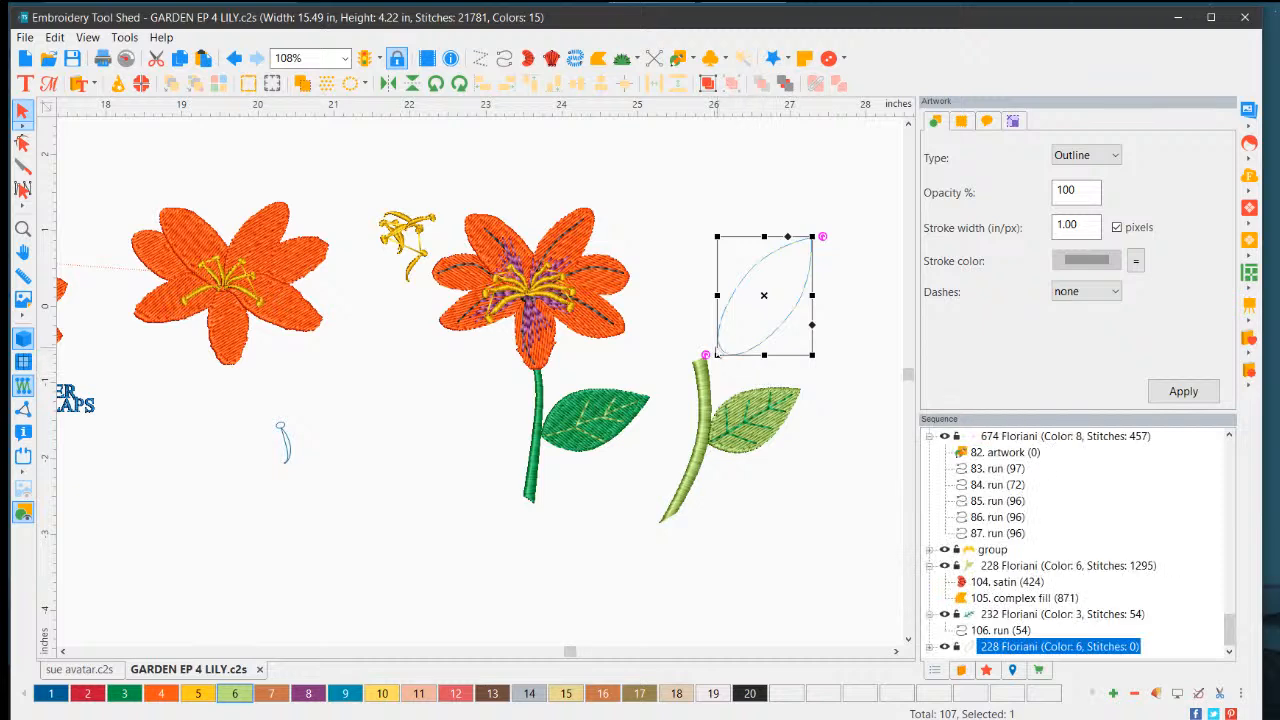
Step: Shorten the leaf outline's rounded base and widen both sides by moving its points outward, and apply the new shape
left_click(22, 143)
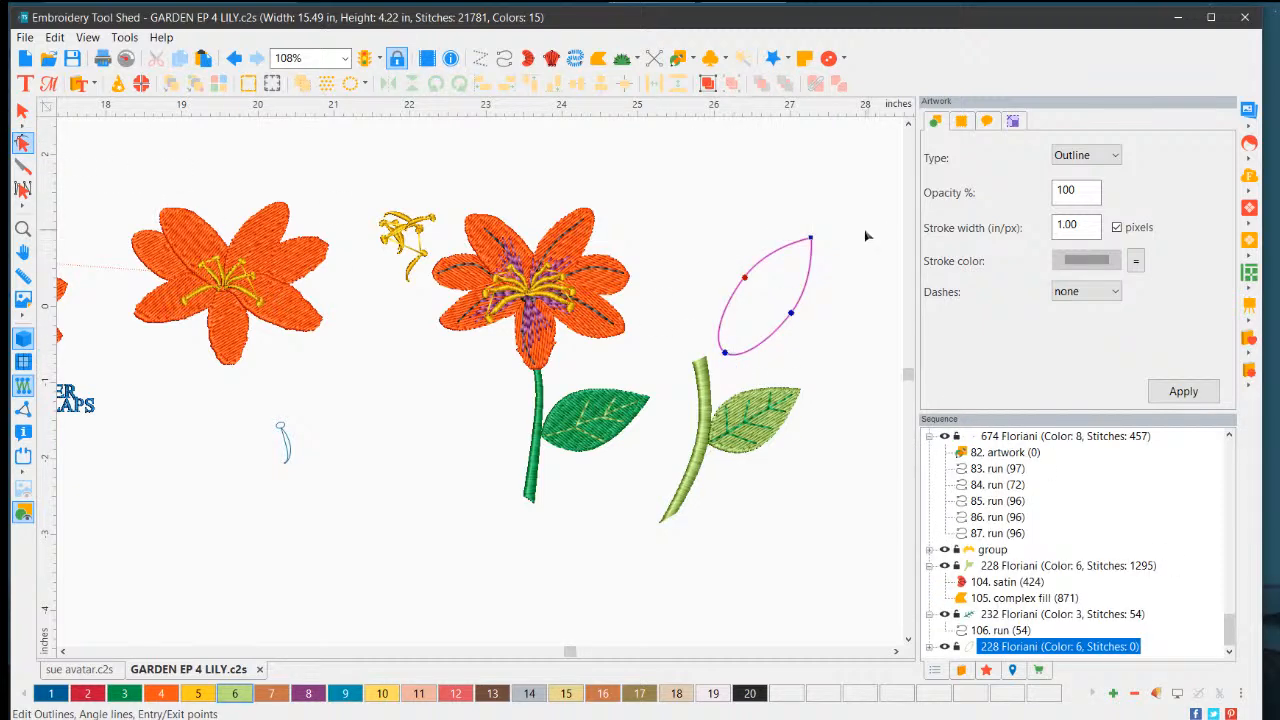
left_click(733, 343)
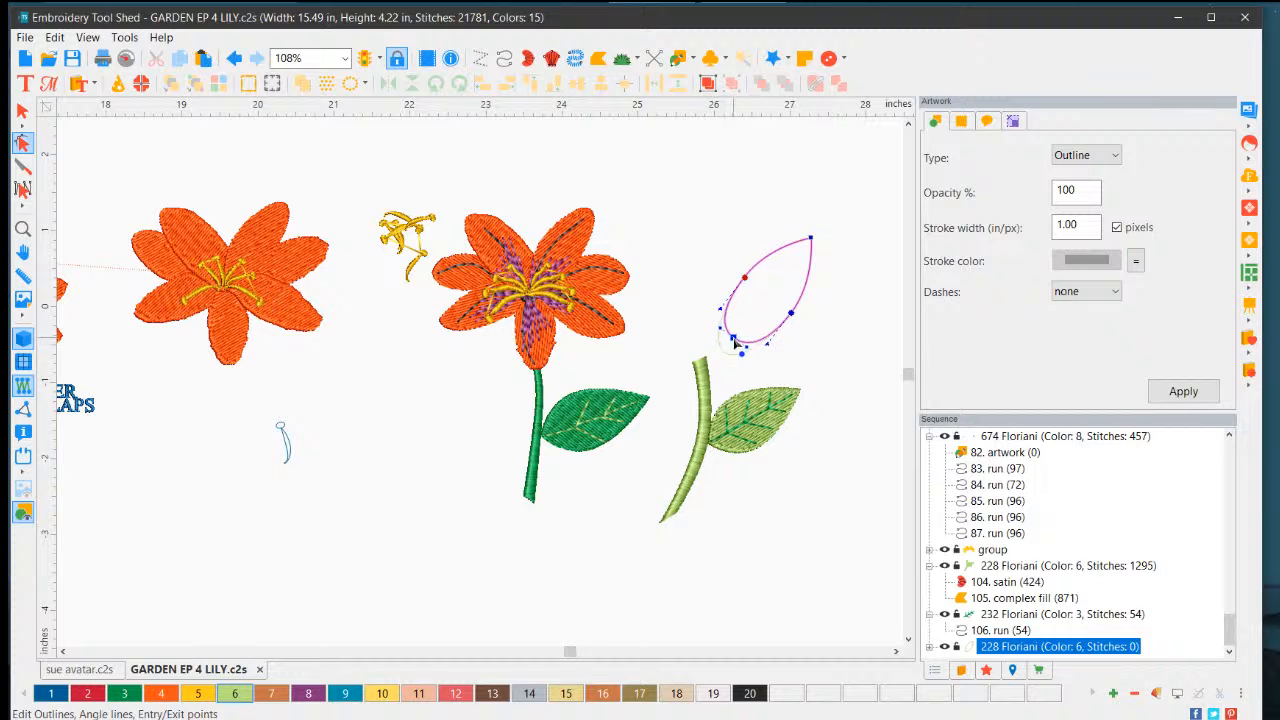
left_click_drag(734, 340, 737, 335)
left_click(792, 315)
left_click_drag(790, 316, 797, 323)
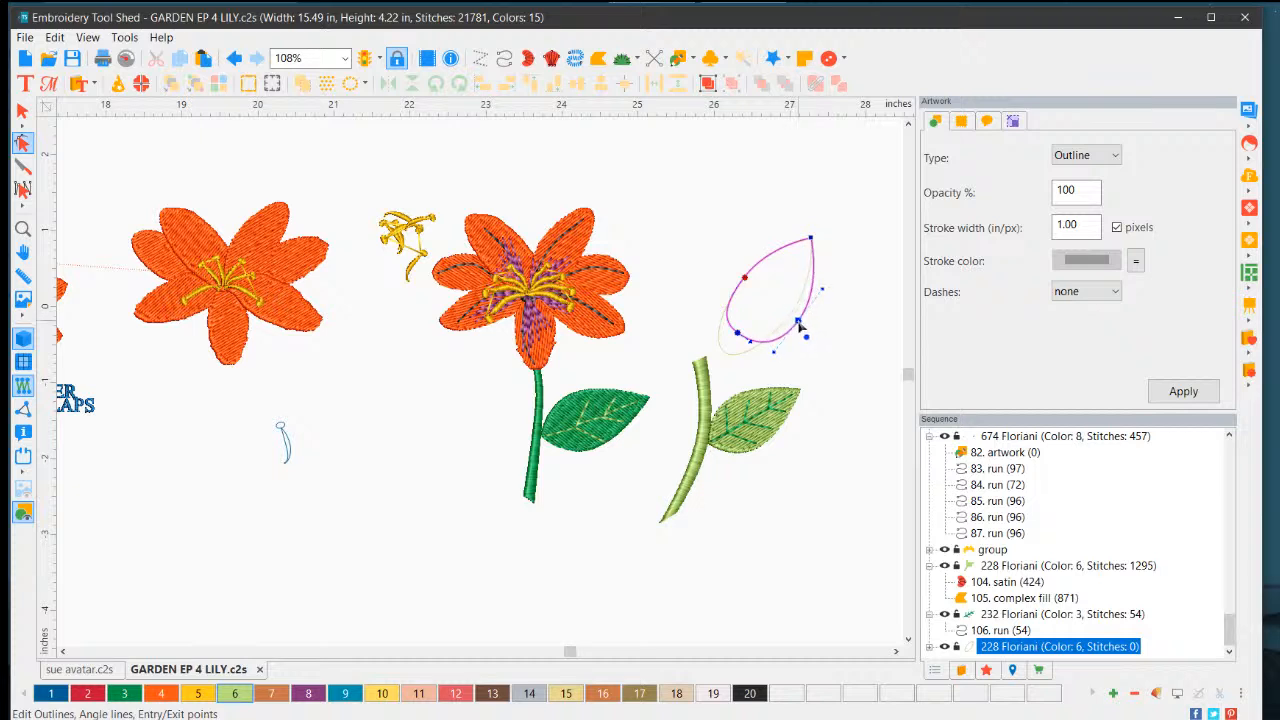
left_click_drag(745, 282, 738, 269)
left_click(1183, 391)
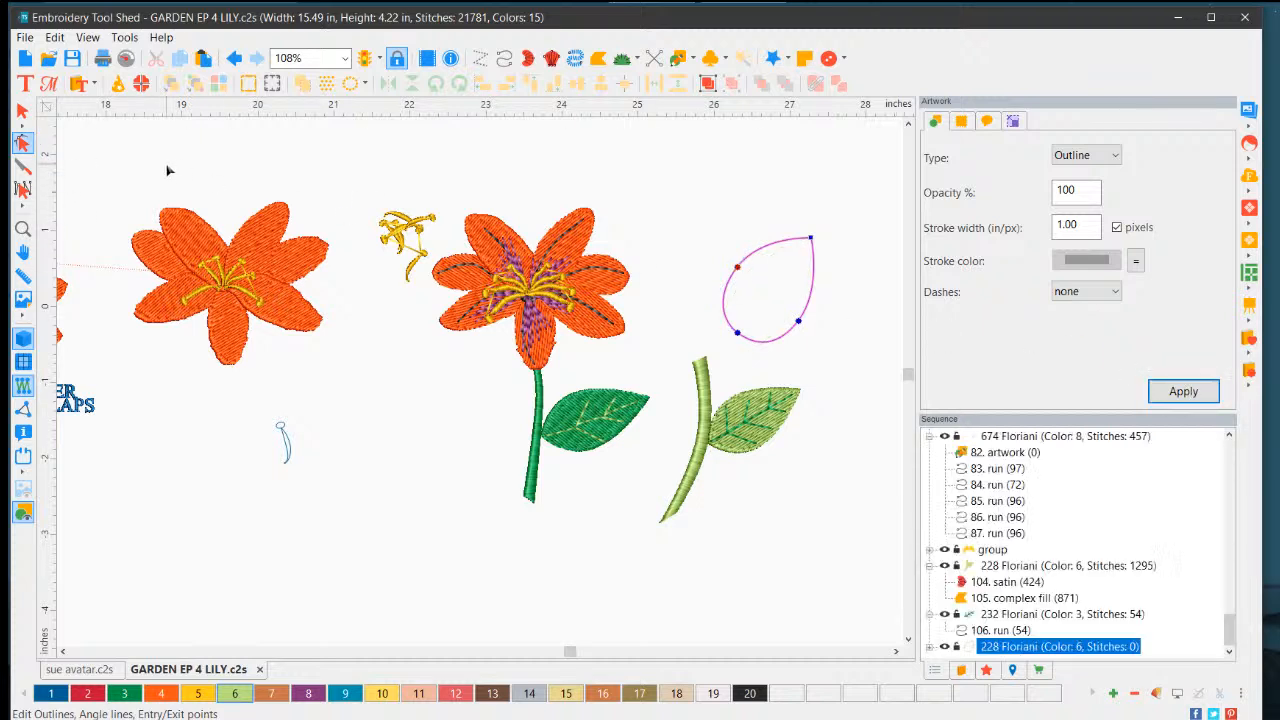
Step: Rotate the reshaped leaf outline clockwise and lay it over the light green leaf
left_click(22, 110)
left_click(813, 290)
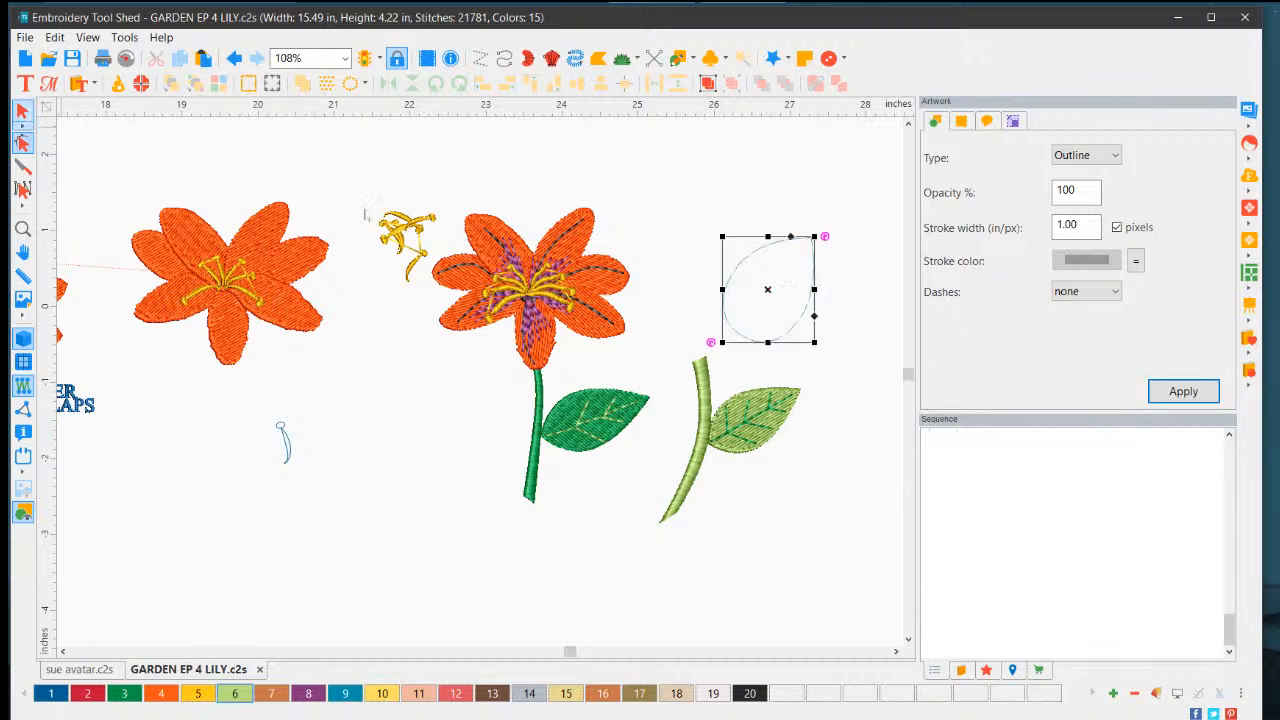
left_click_drag(792, 294, 804, 392)
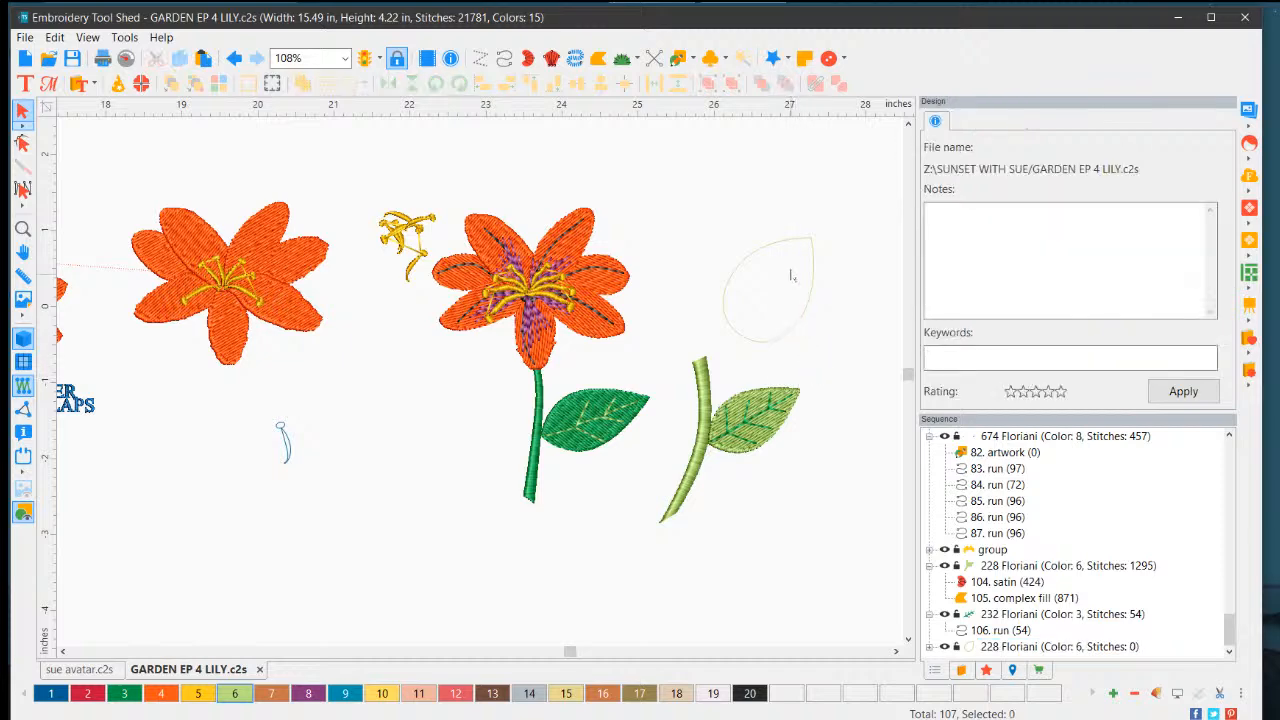
left_click_drag(794, 241, 795, 241)
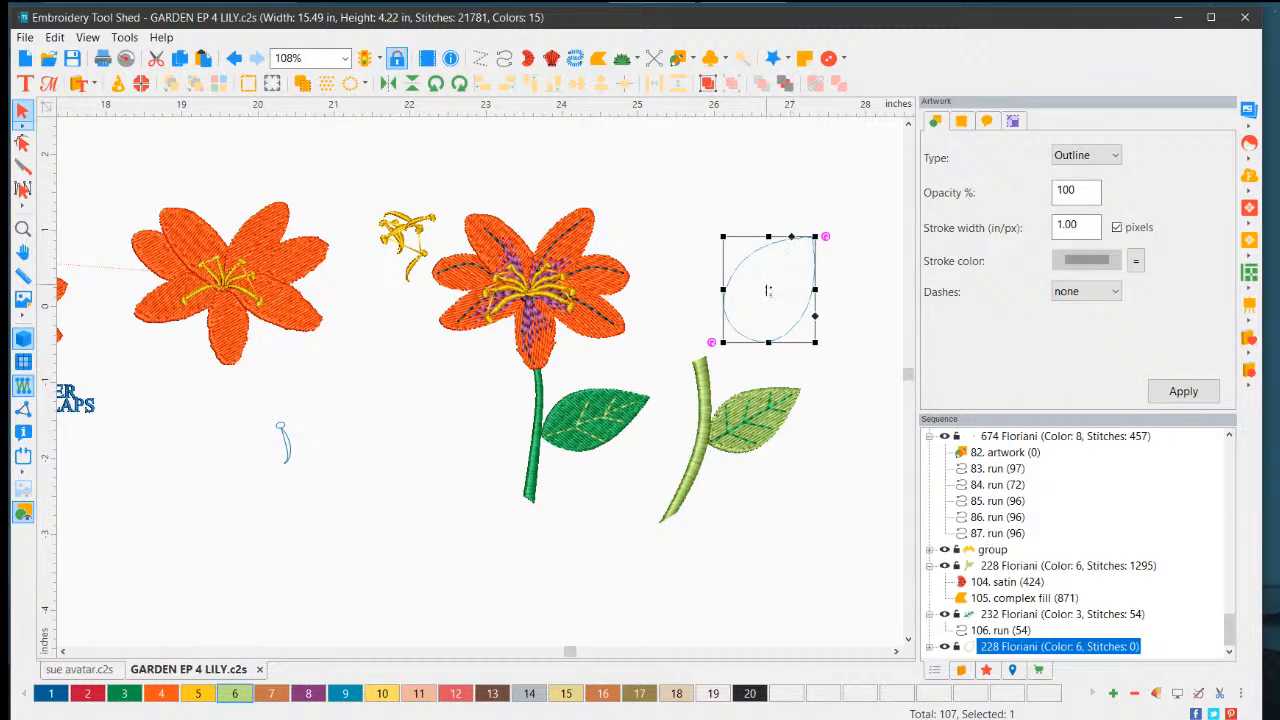
left_click_drag(767, 286, 792, 318)
left_click(781, 244)
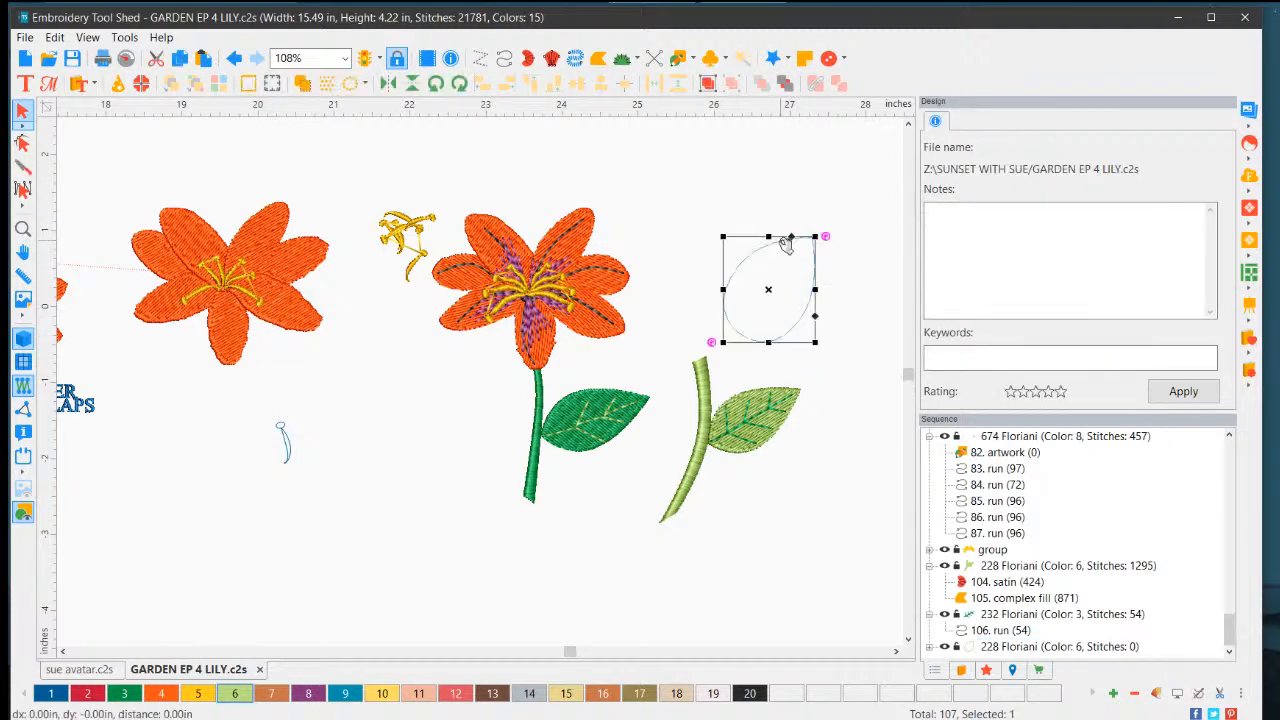
left_click_drag(768, 292, 806, 534)
left_click_drag(839, 587, 806, 538)
left_click_drag(814, 467, 819, 377)
Step: Move the leaf outline off the light green leaf into the blank area below it
left_click(818, 414)
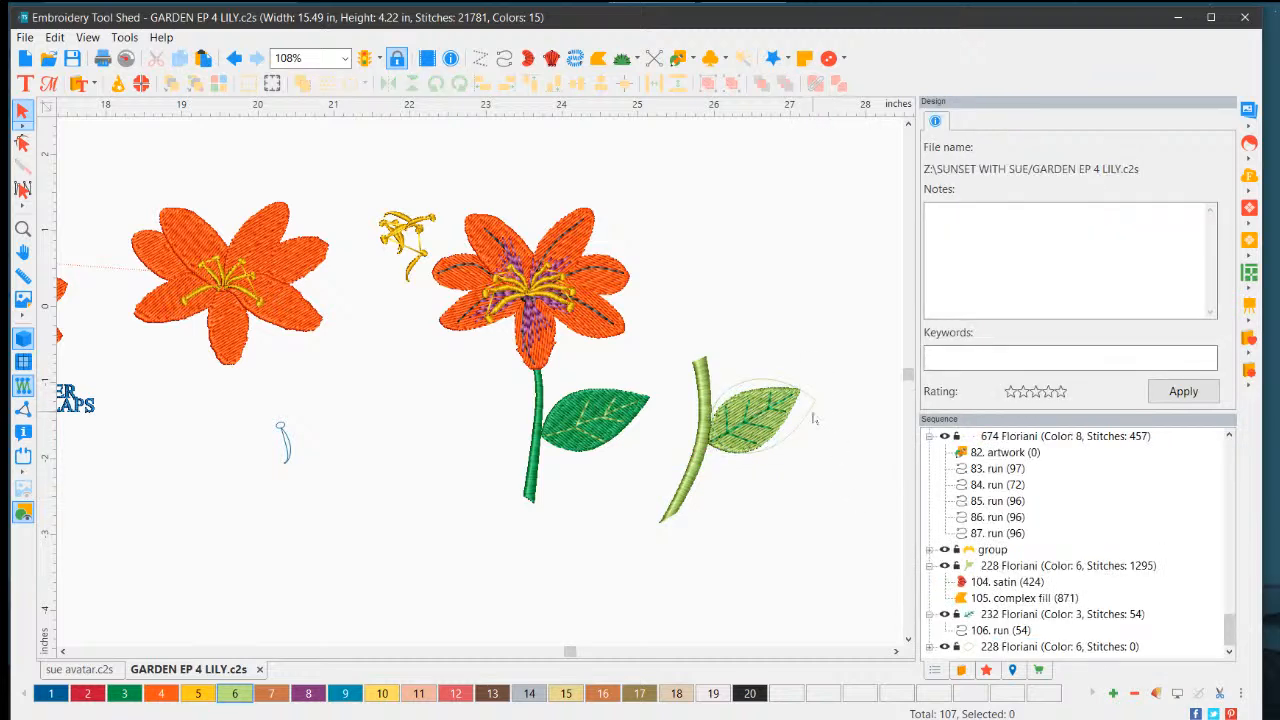
left_click(818, 414)
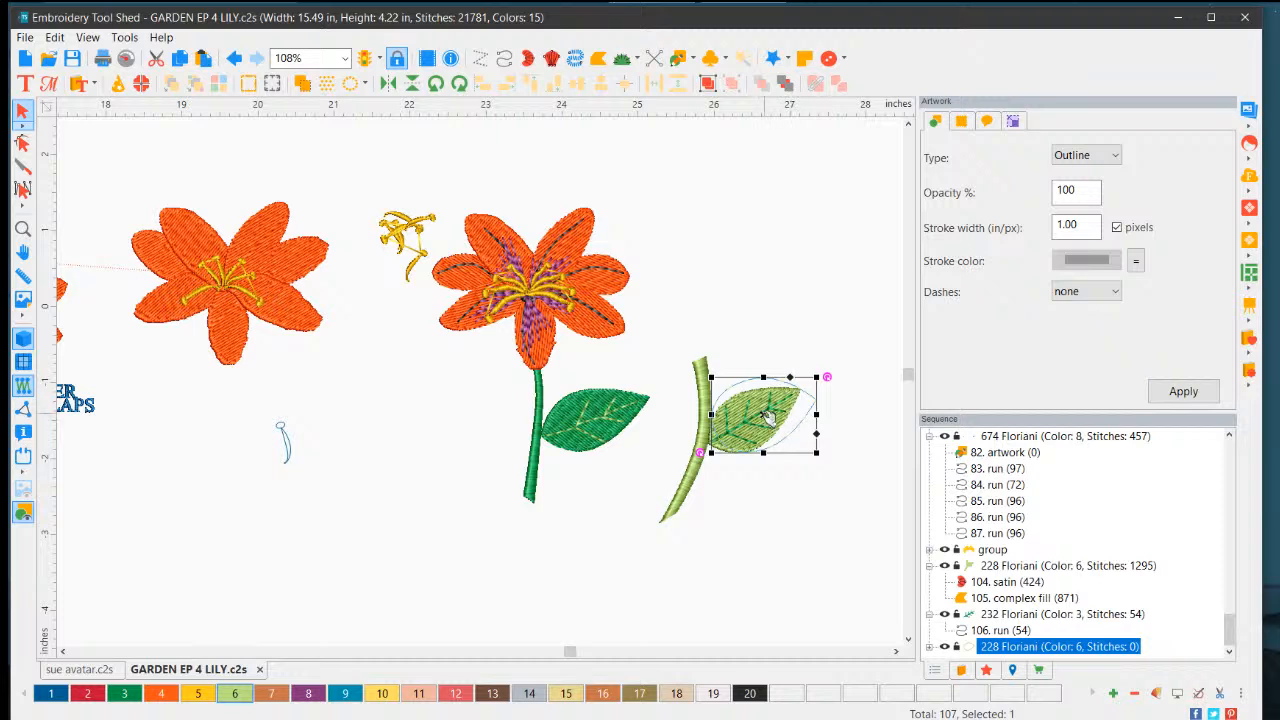
left_click_drag(769, 425, 802, 532)
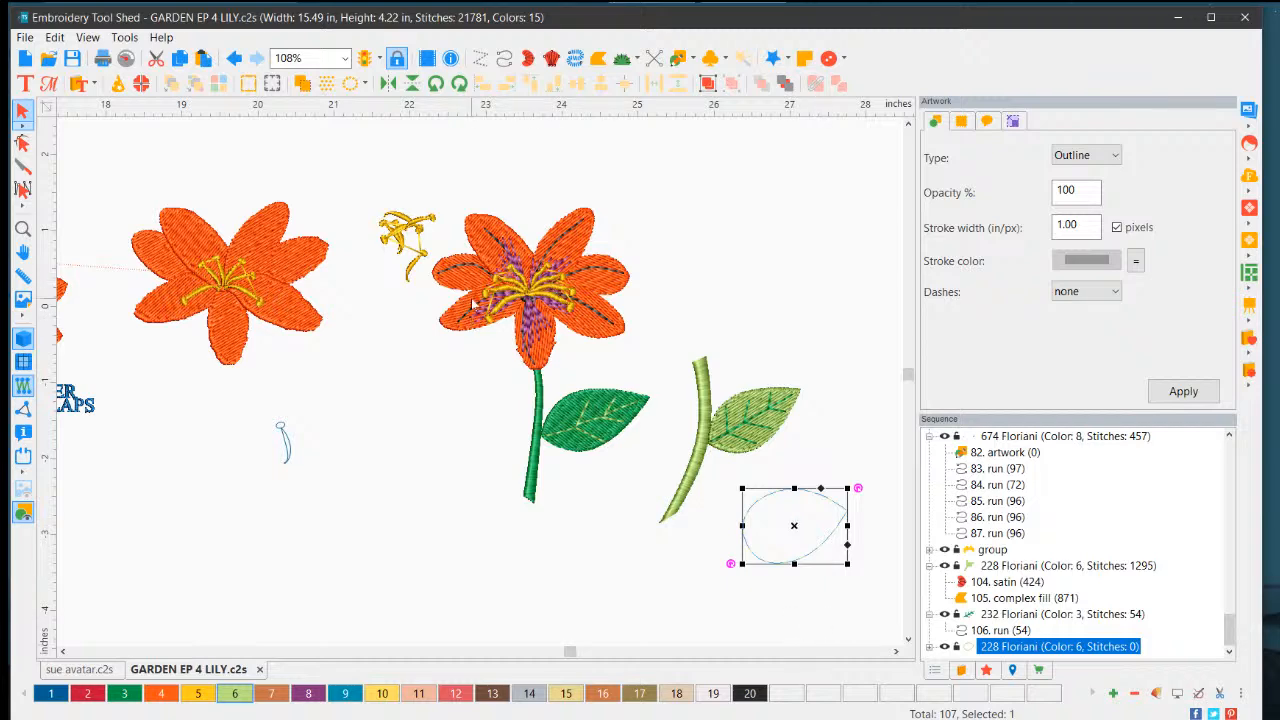
Step: Review the finished lily, both stems and the new leaf outline against the earlier flower construction stages
scroll(473, 303, "up", 3)
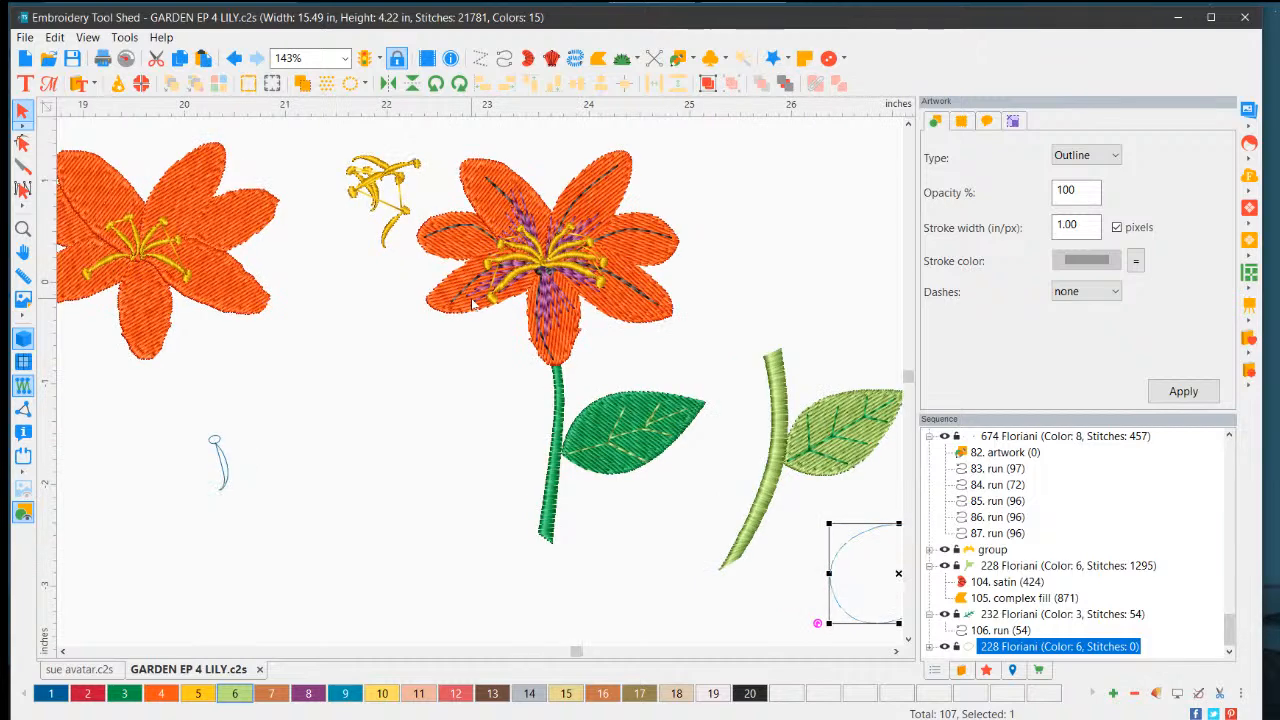
scroll(473, 303, "down", 3)
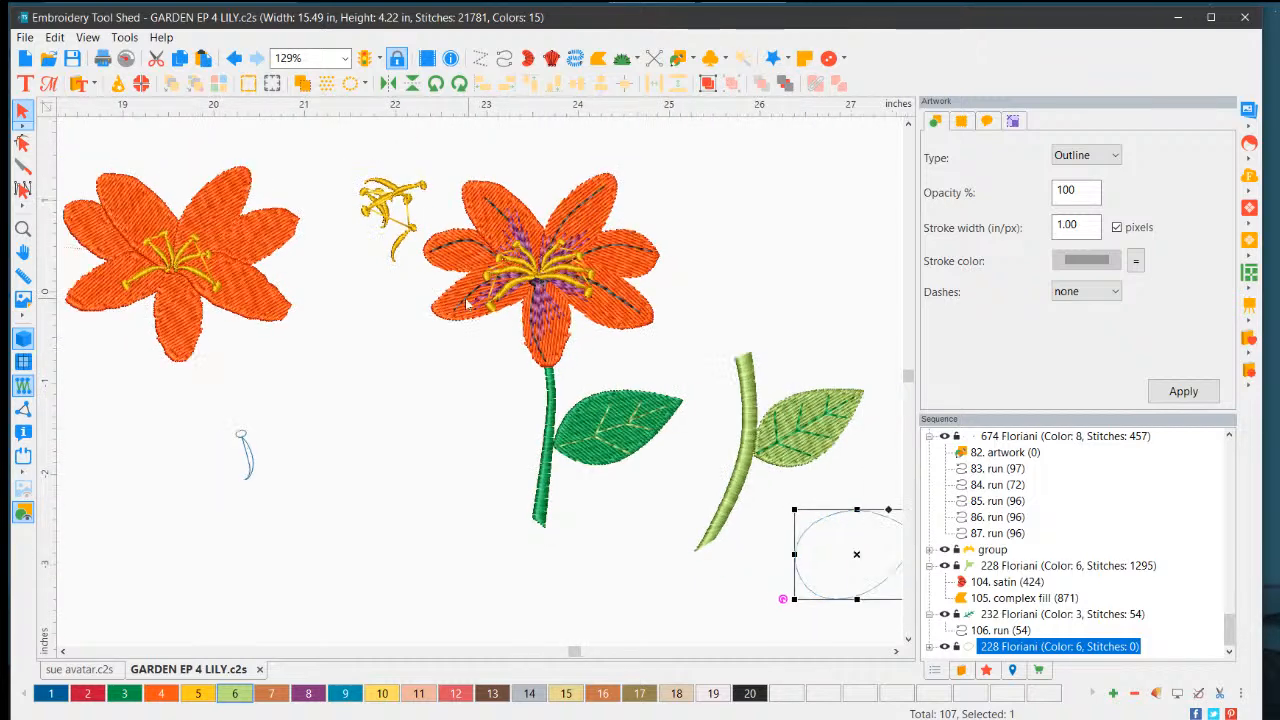
scroll(360, 308, "down", 1)
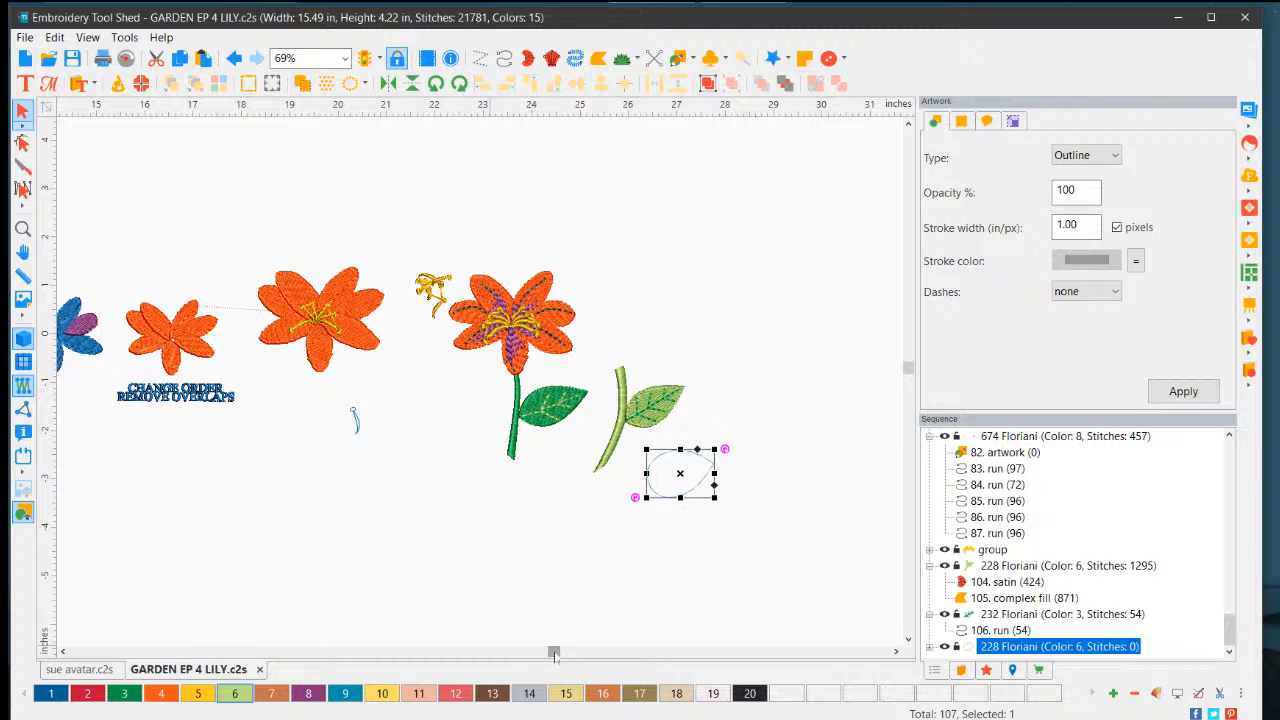
left_click_drag(553, 651, 632, 651)
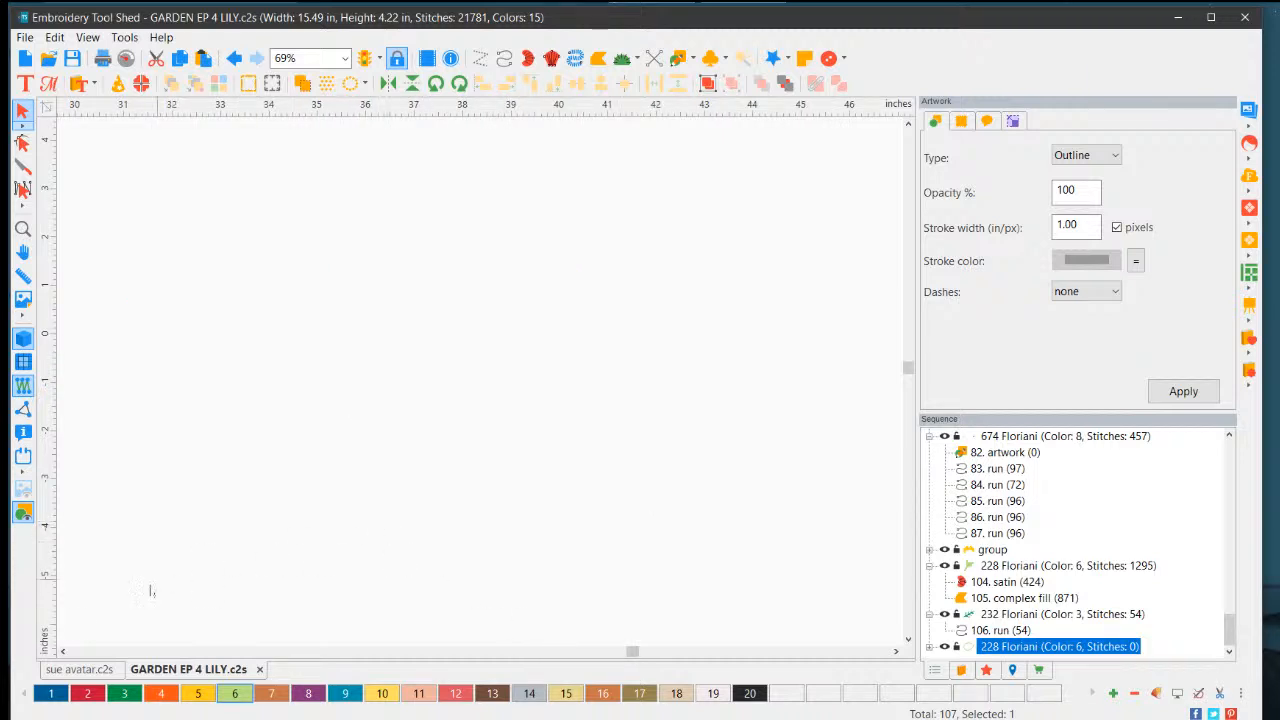
left_click(62, 651)
left_click(62, 651)
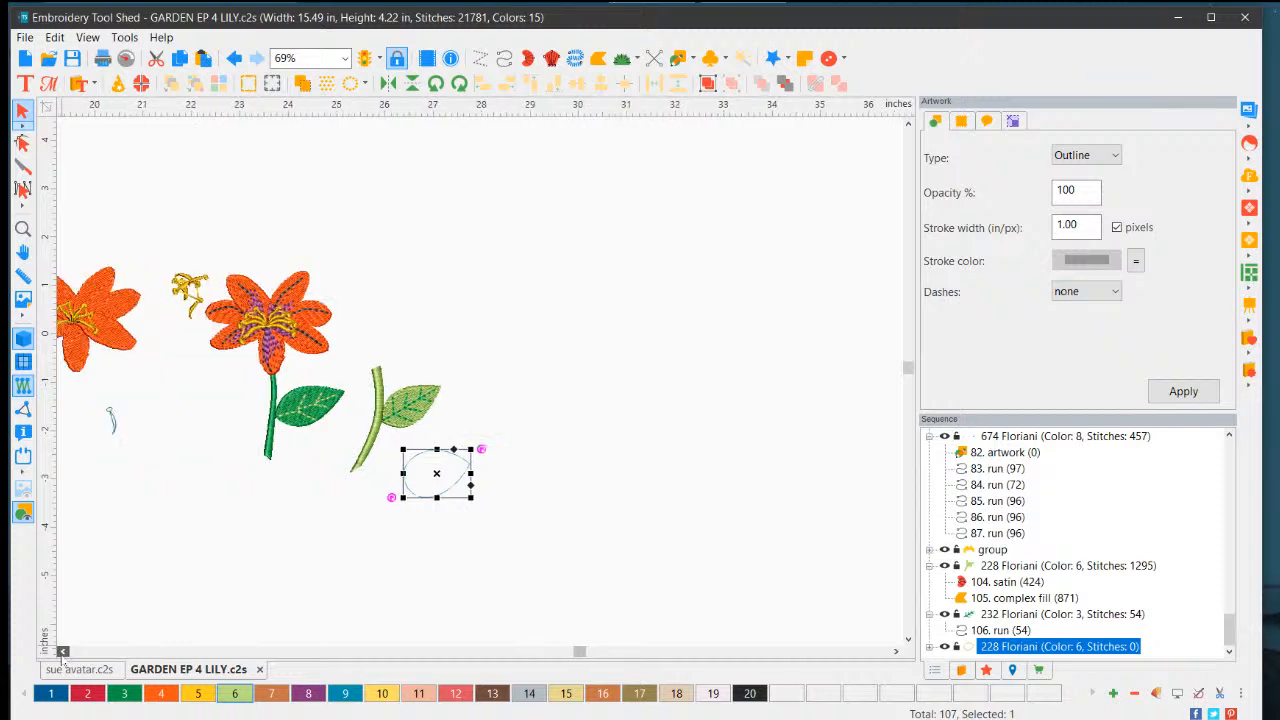
left_click(62, 651)
left_click(62, 651)
left_click(62, 651)
left_click(62, 651)
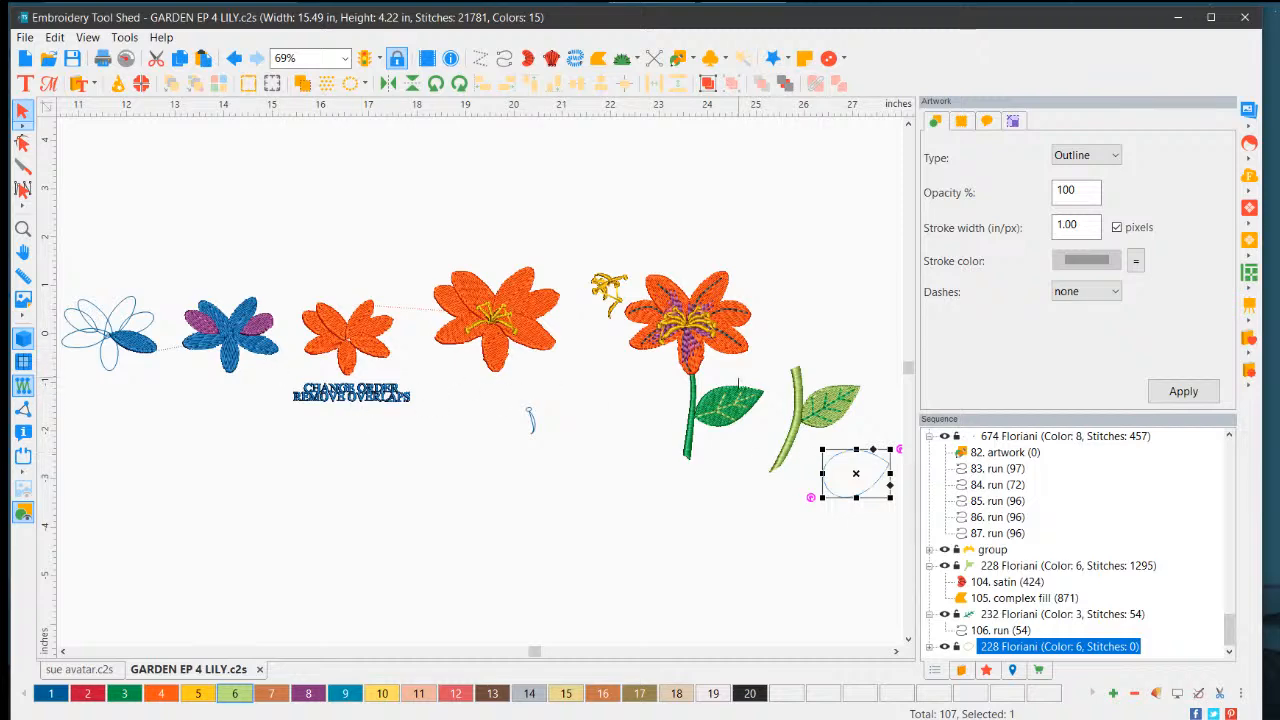
scroll(811, 429, "up", 2)
scroll(741, 384, "up", 1)
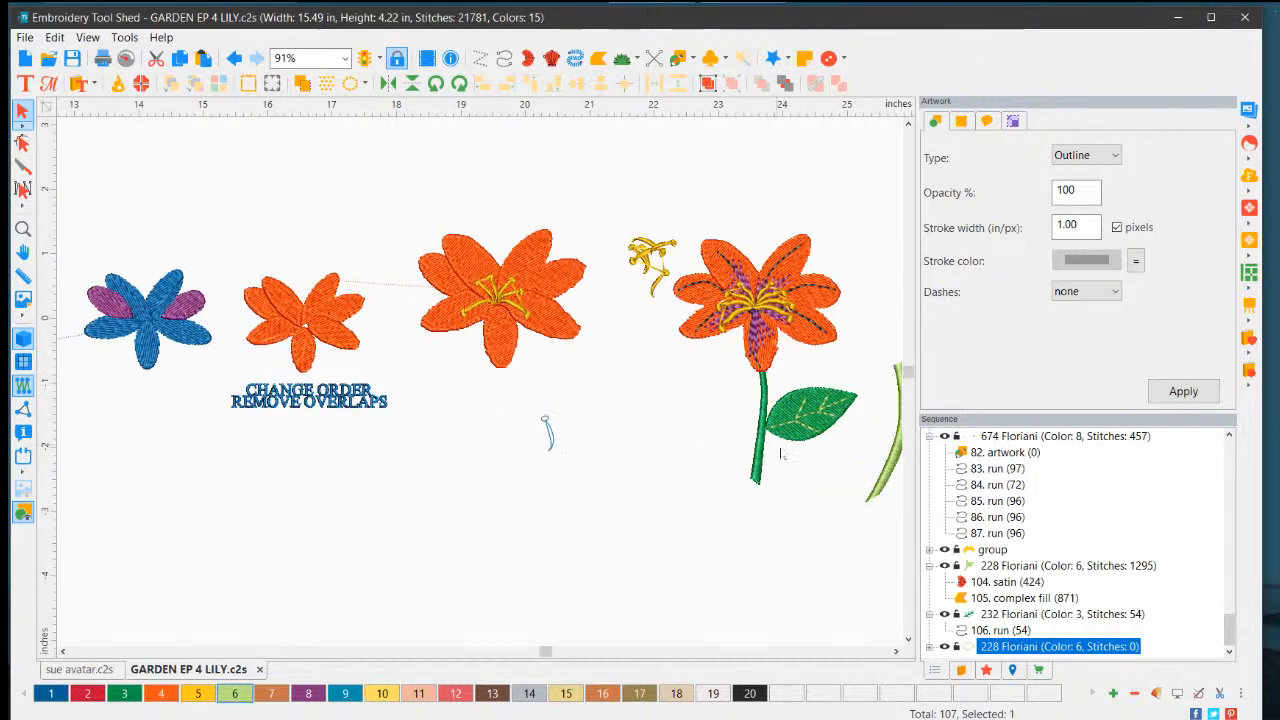
left_click(896, 651)
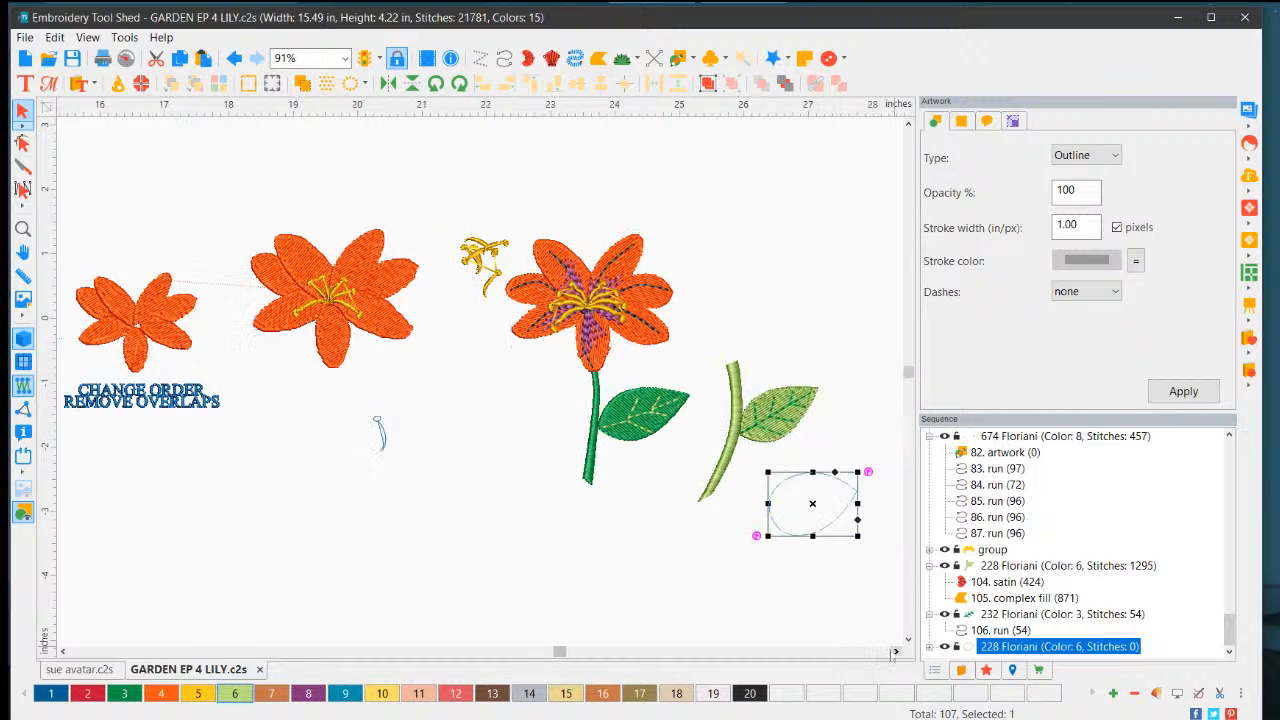
scroll(738, 432, "up", 2)
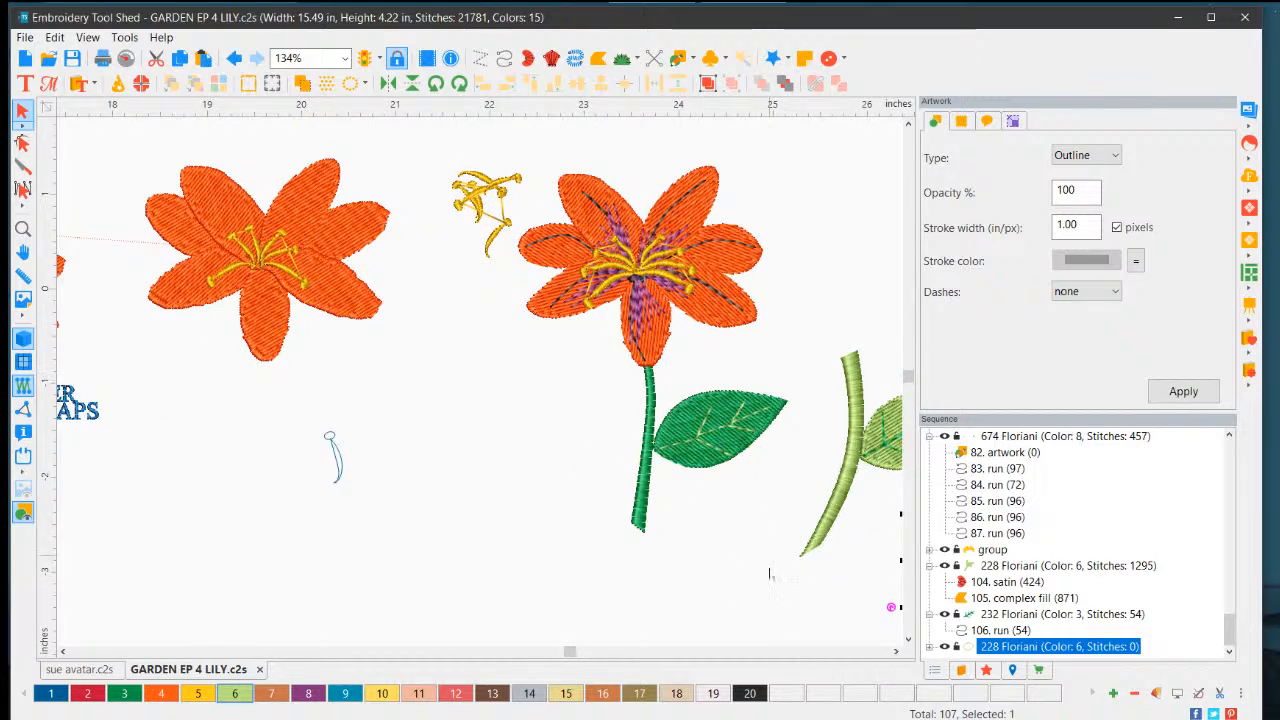
left_click(896, 651)
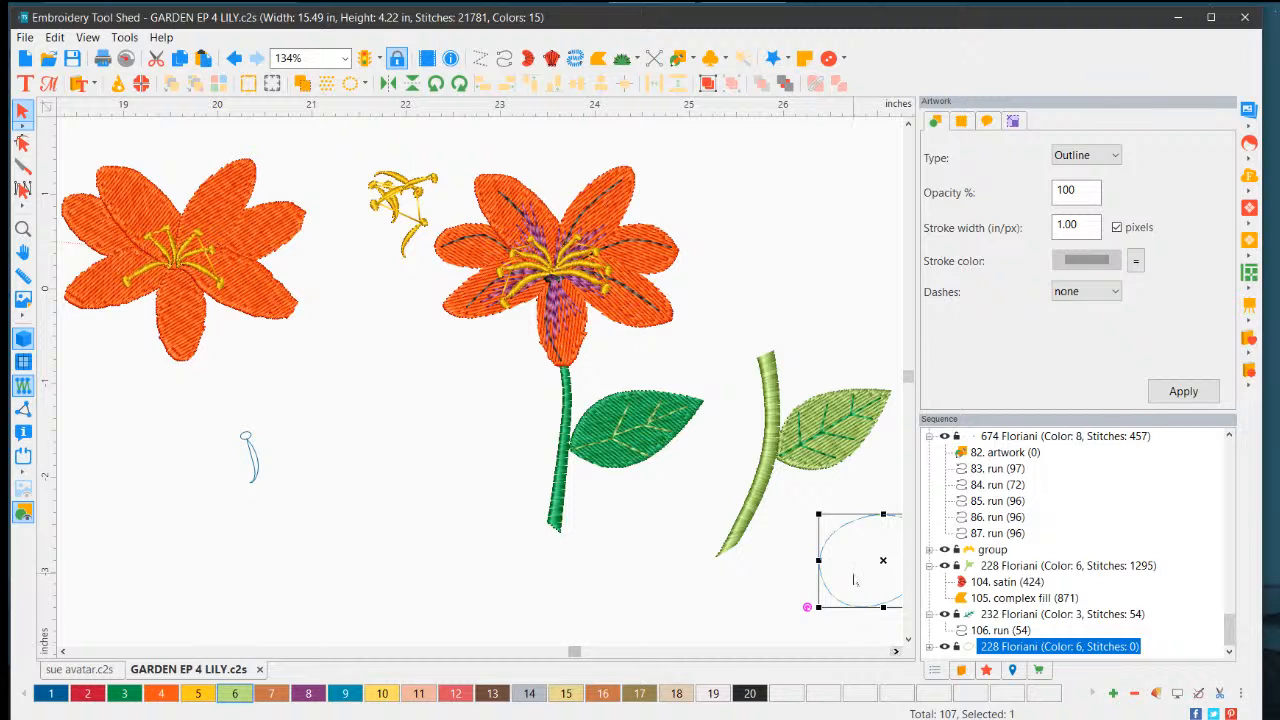